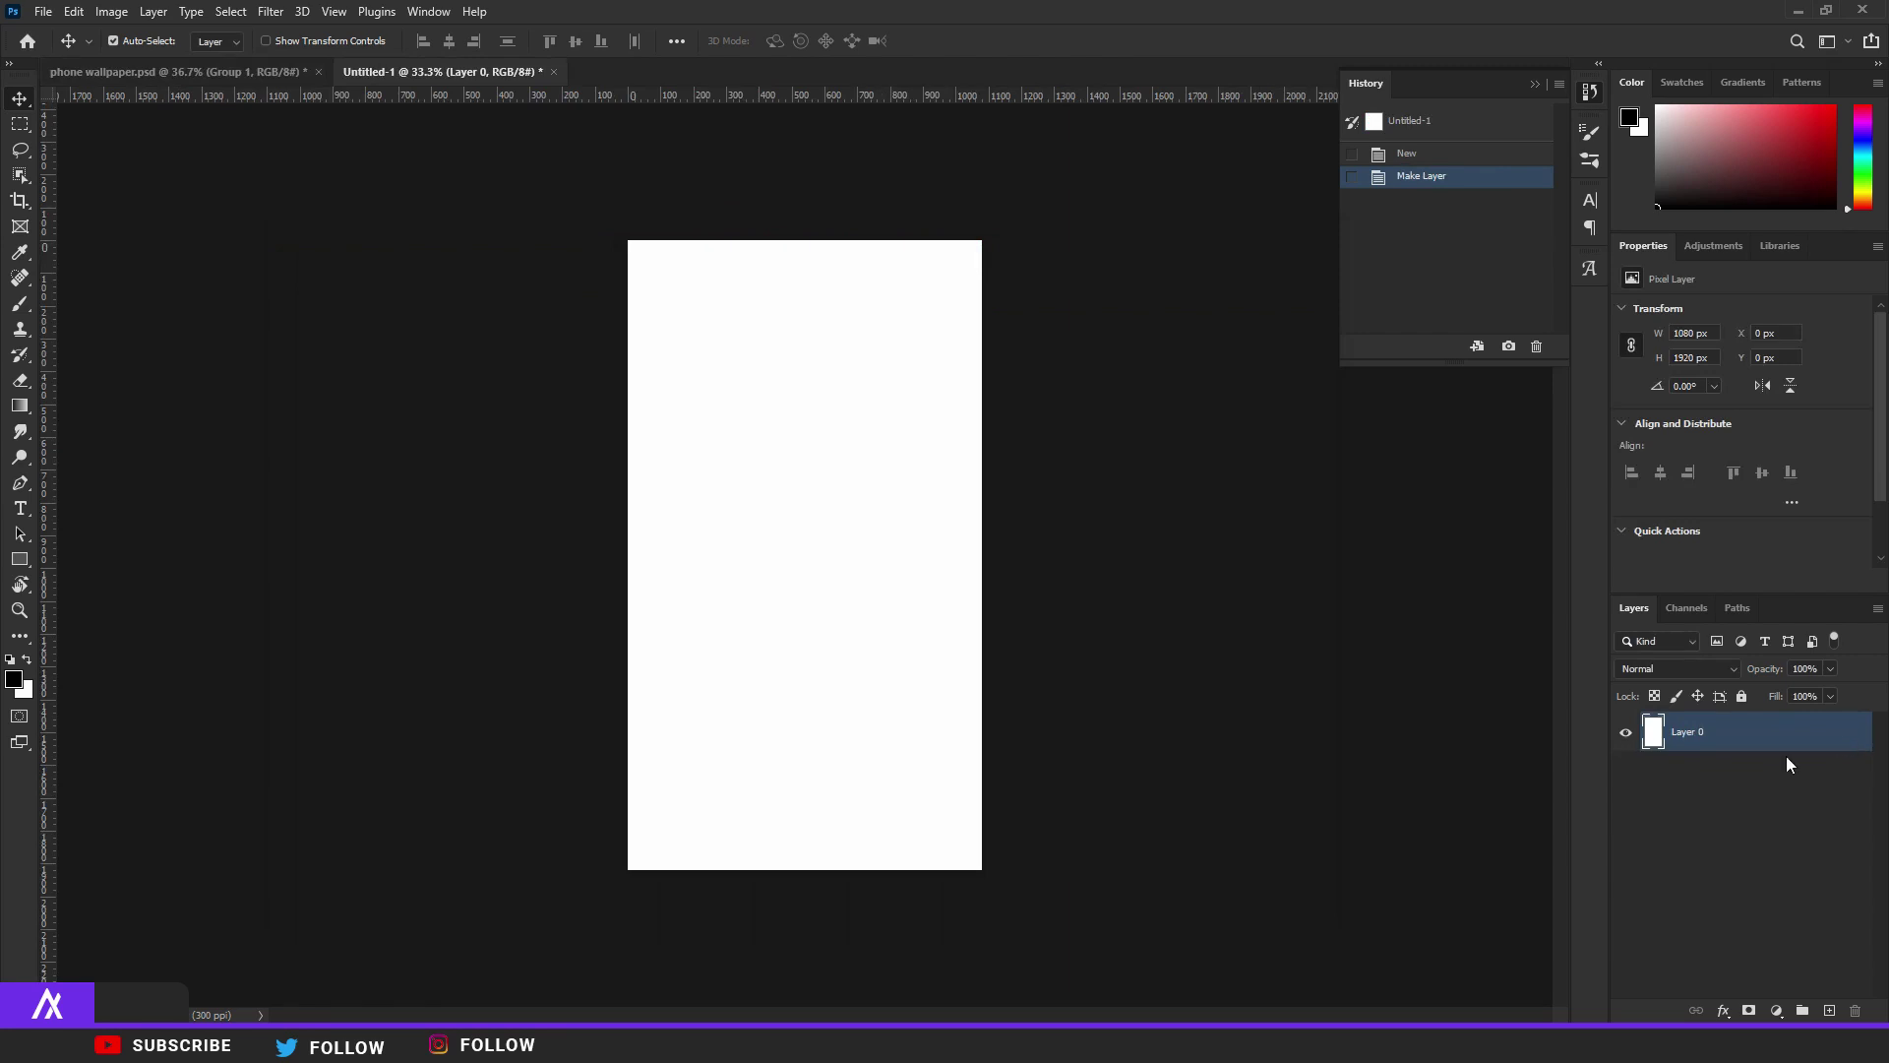
Place the Izuku Midoriya render from the Pictures folder onto the blank canvas as an embedded object.
key(super+e)
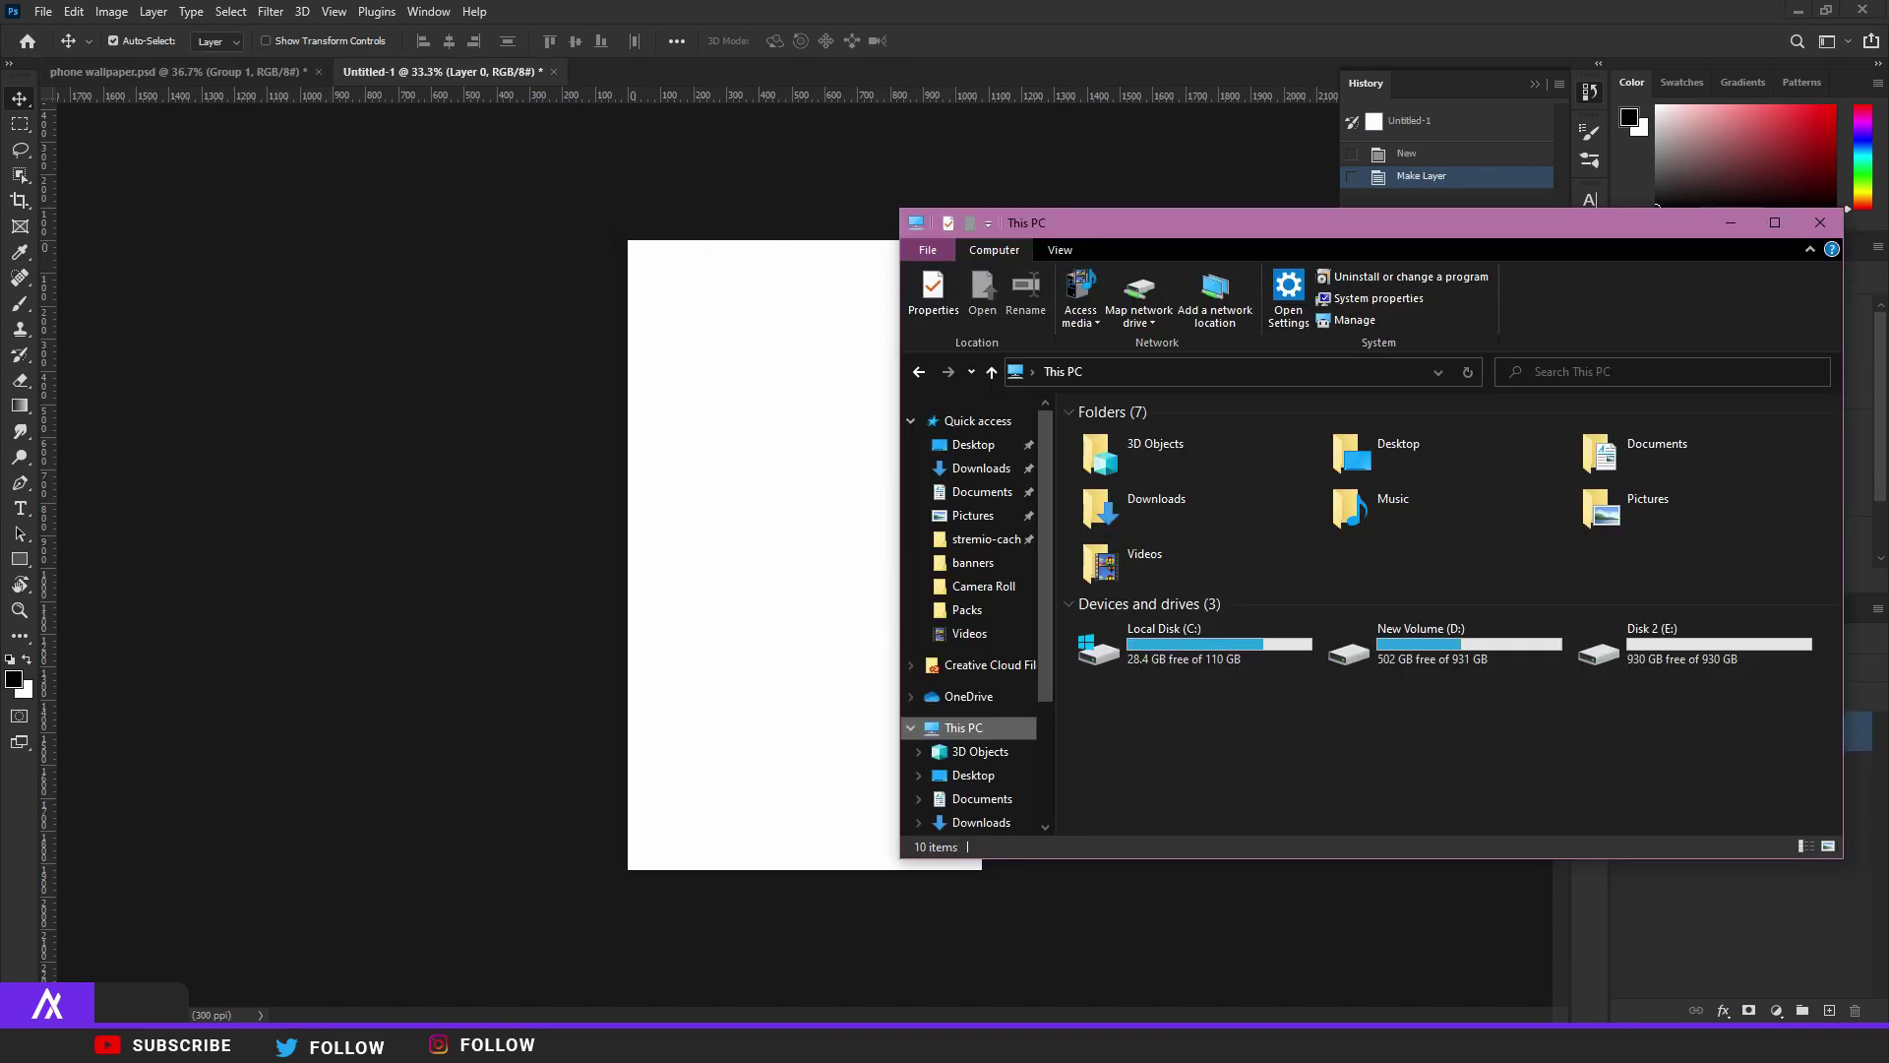
click(974, 515)
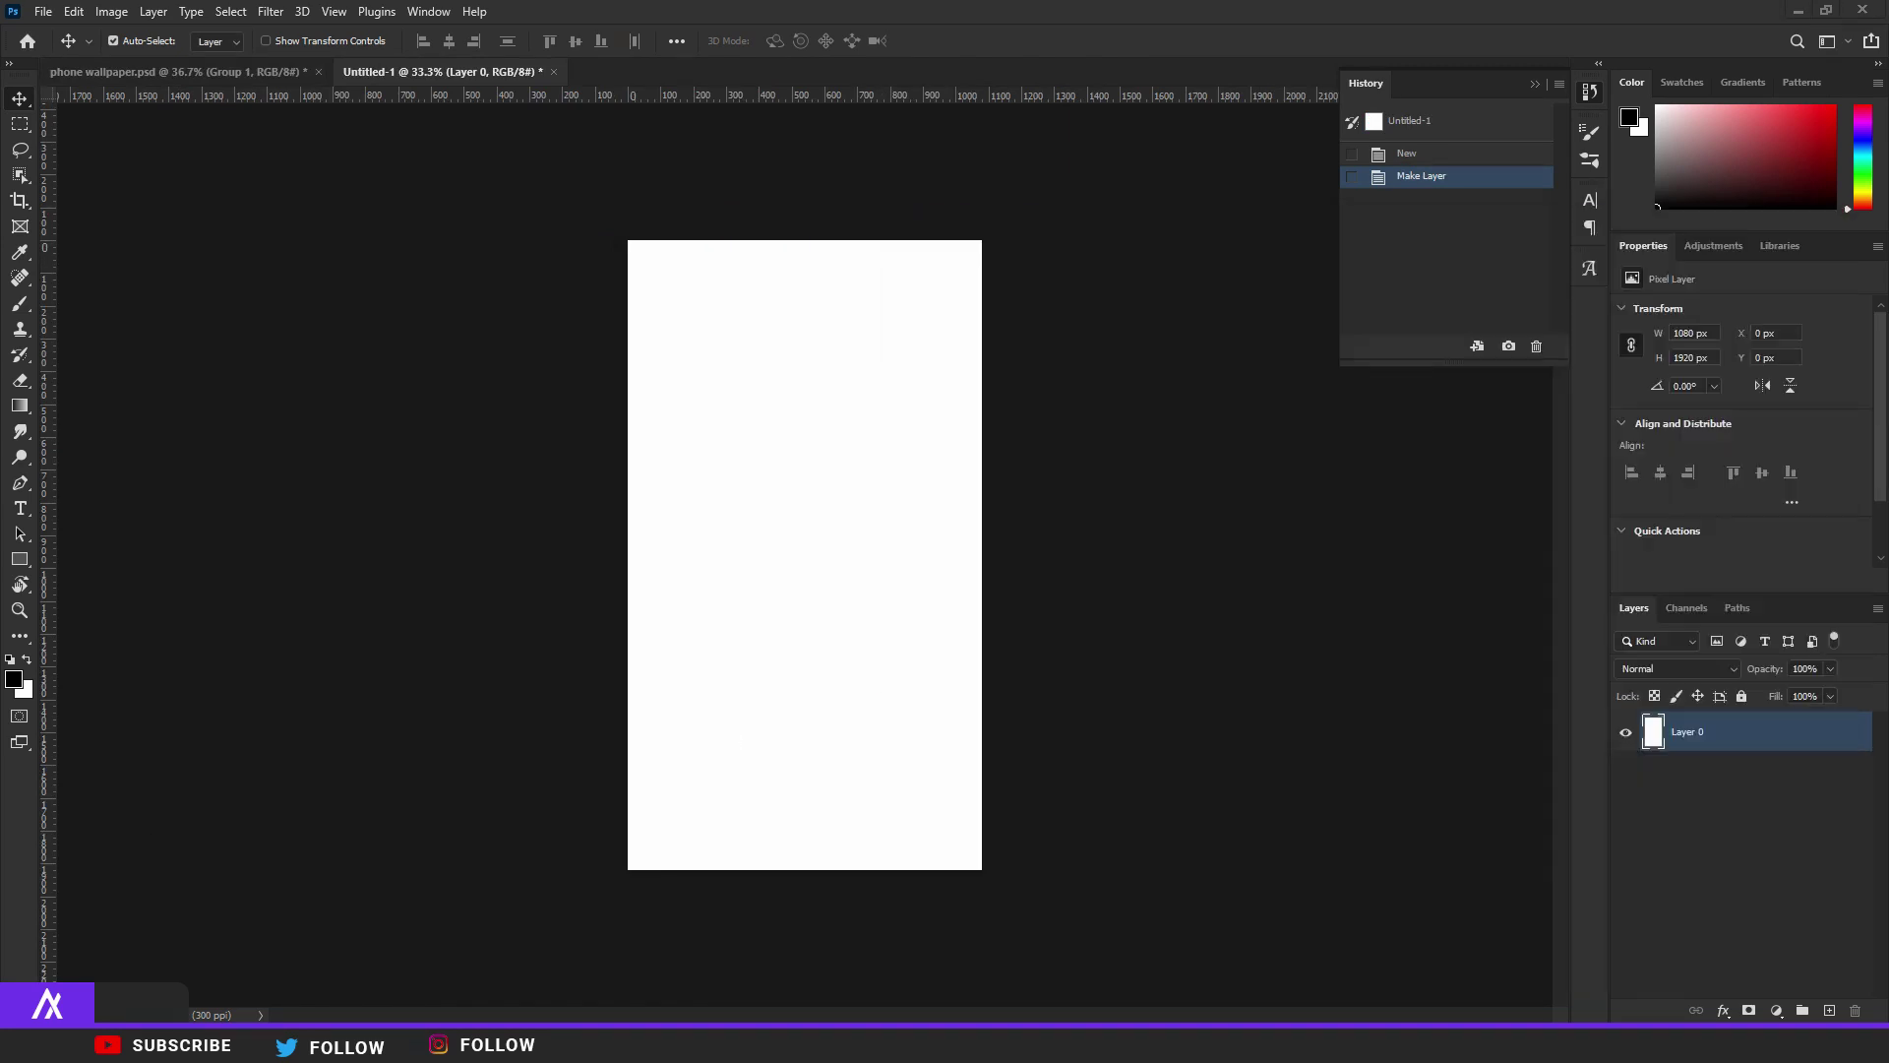
drag(322, 452, 738, 442)
key(Return)
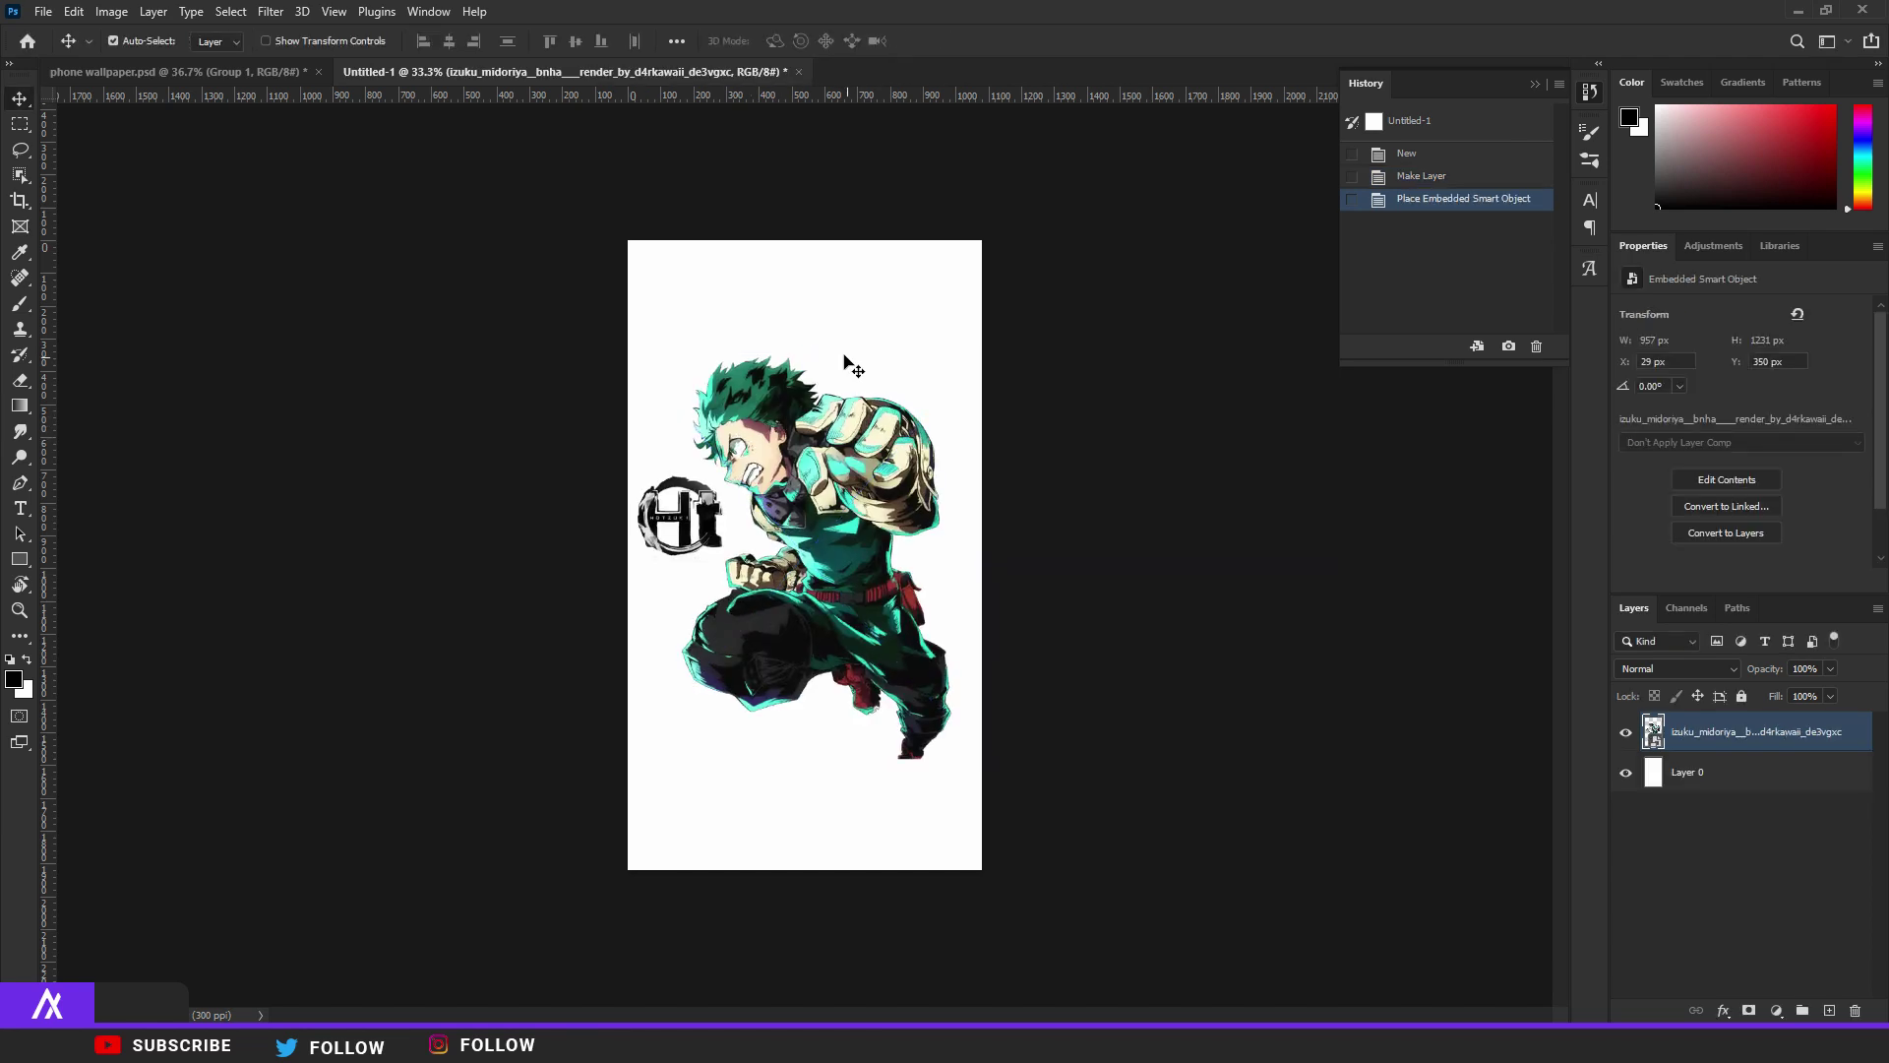
Rasterize the character layer and delete the lasso-selected Hotzuki logo beside the character, leaving no active selection.
scroll(807, 472, up, 3)
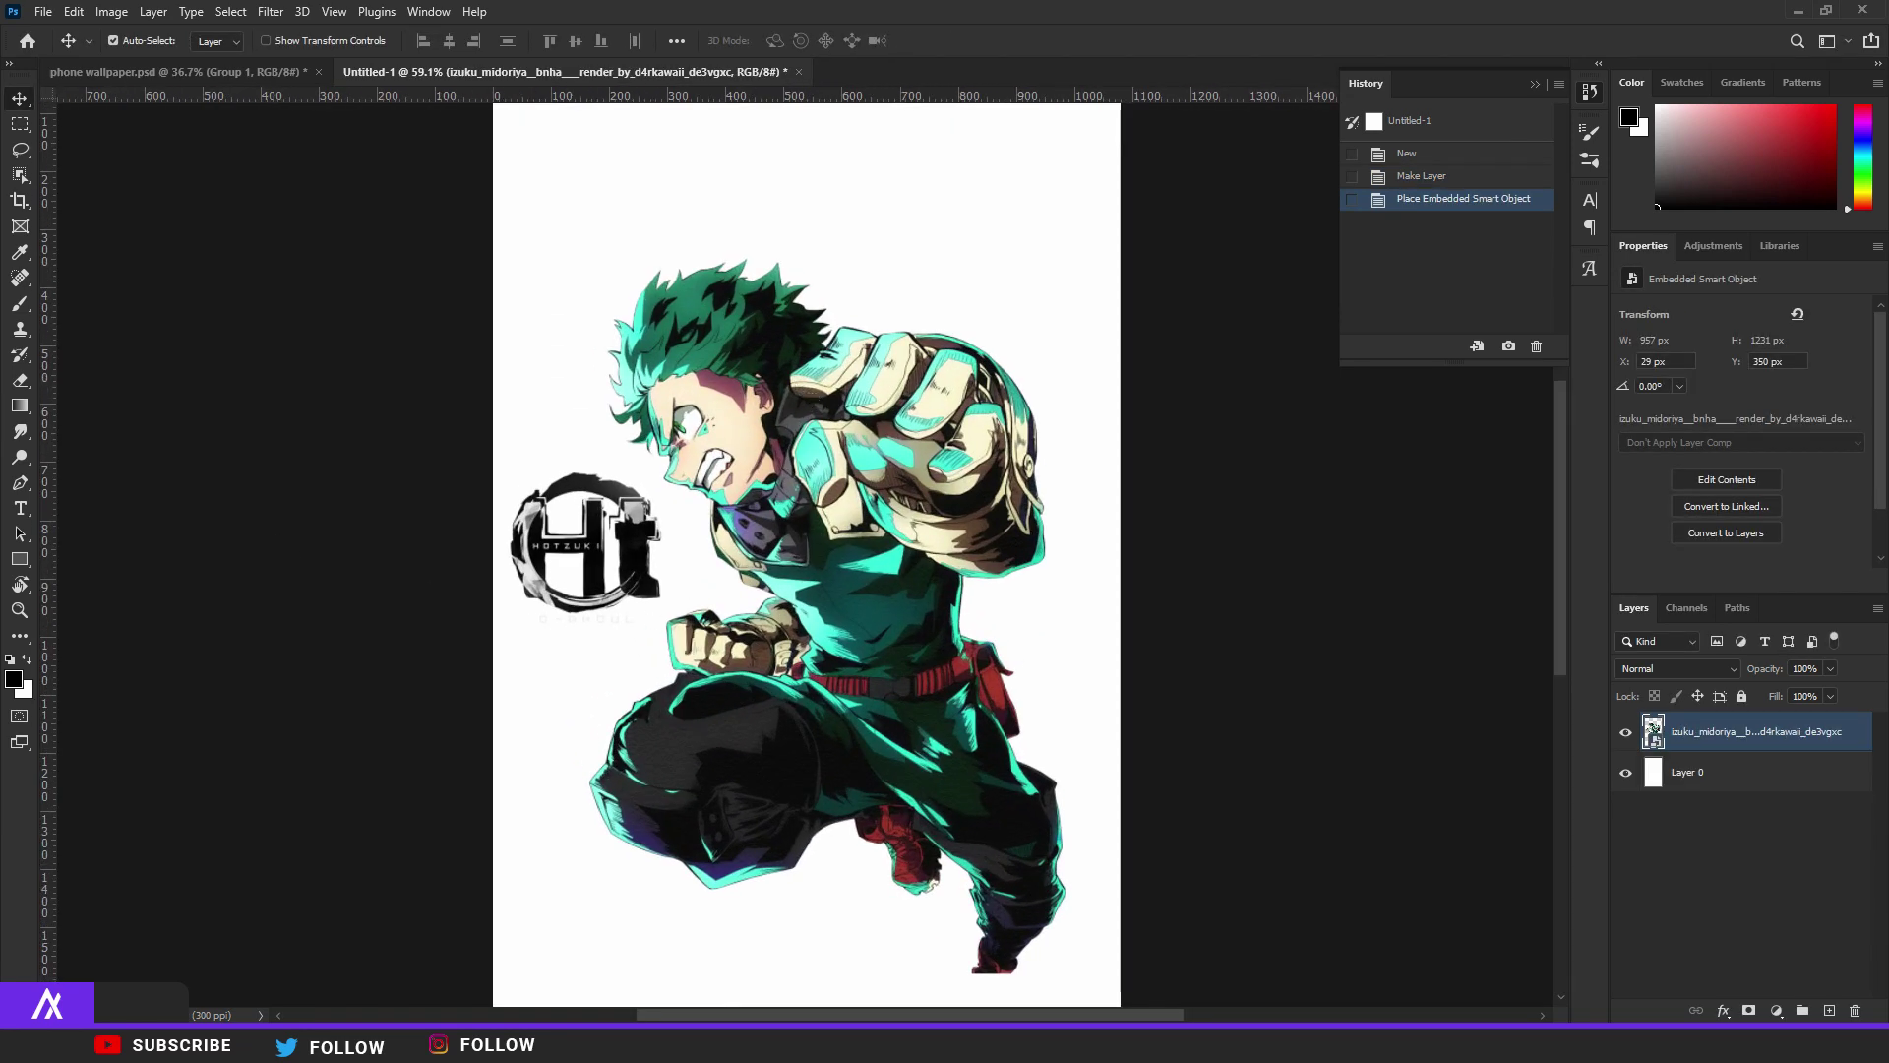
click(19, 149)
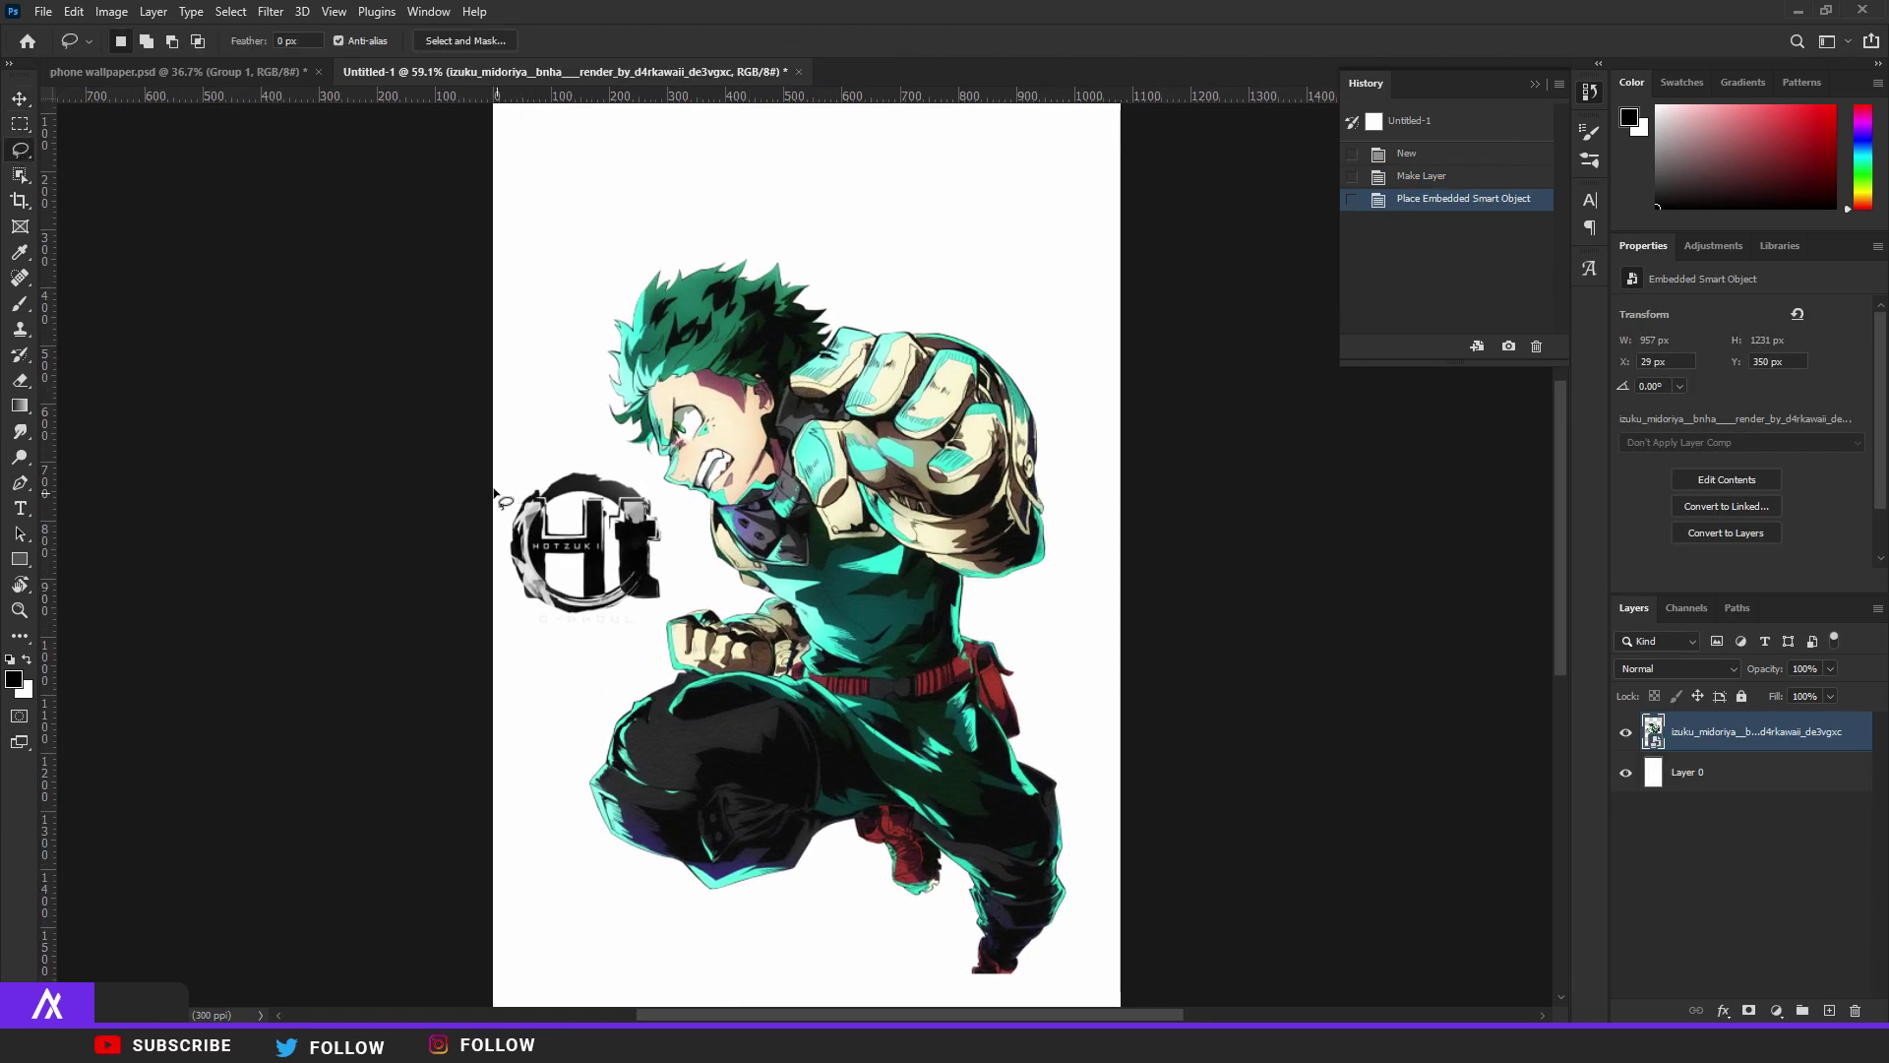
mouse_move(493, 451)
mouse_down()
mouse_move(653, 468)
mouse_move(673, 505)
mouse_move(667, 607)
mouse_move(308, 611)
mouse_up()
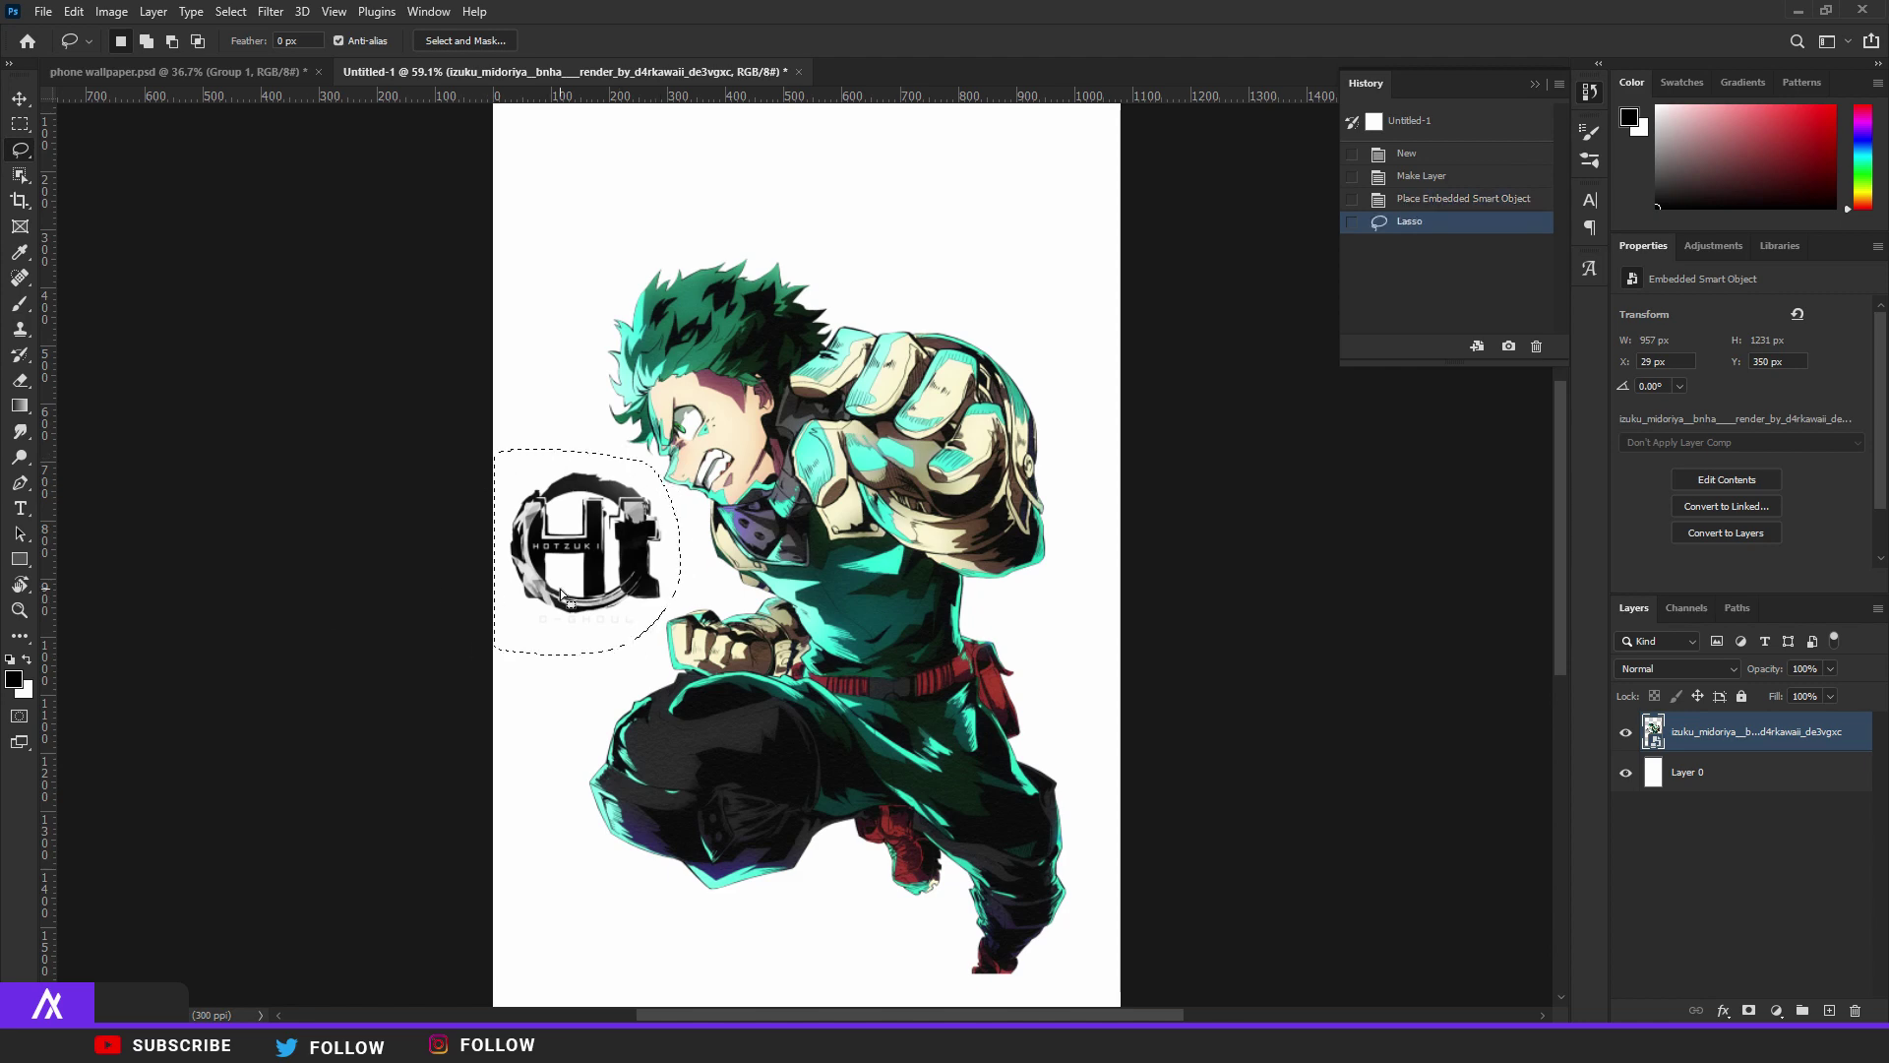
right_click(1653, 732)
key(Escape)
right_click(1743, 772)
right_click(1801, 734)
click(1603, 532)
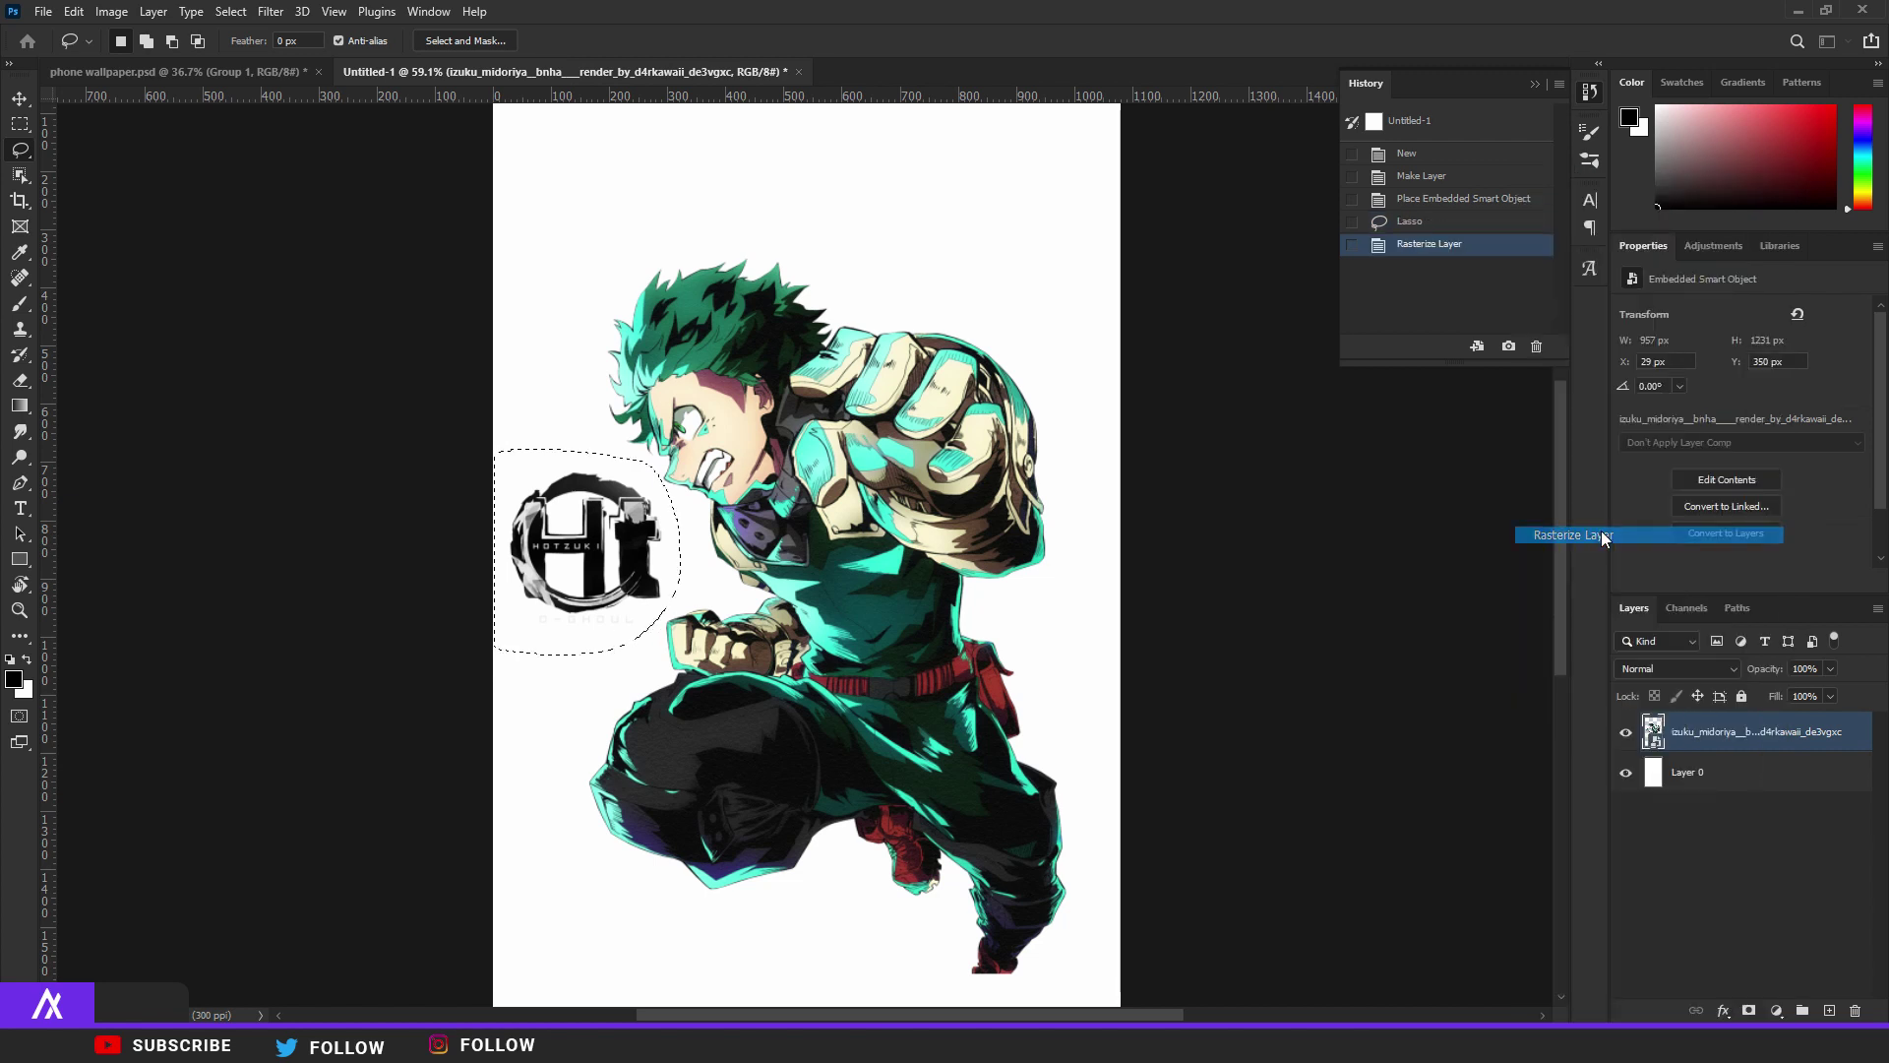
key(Delete)
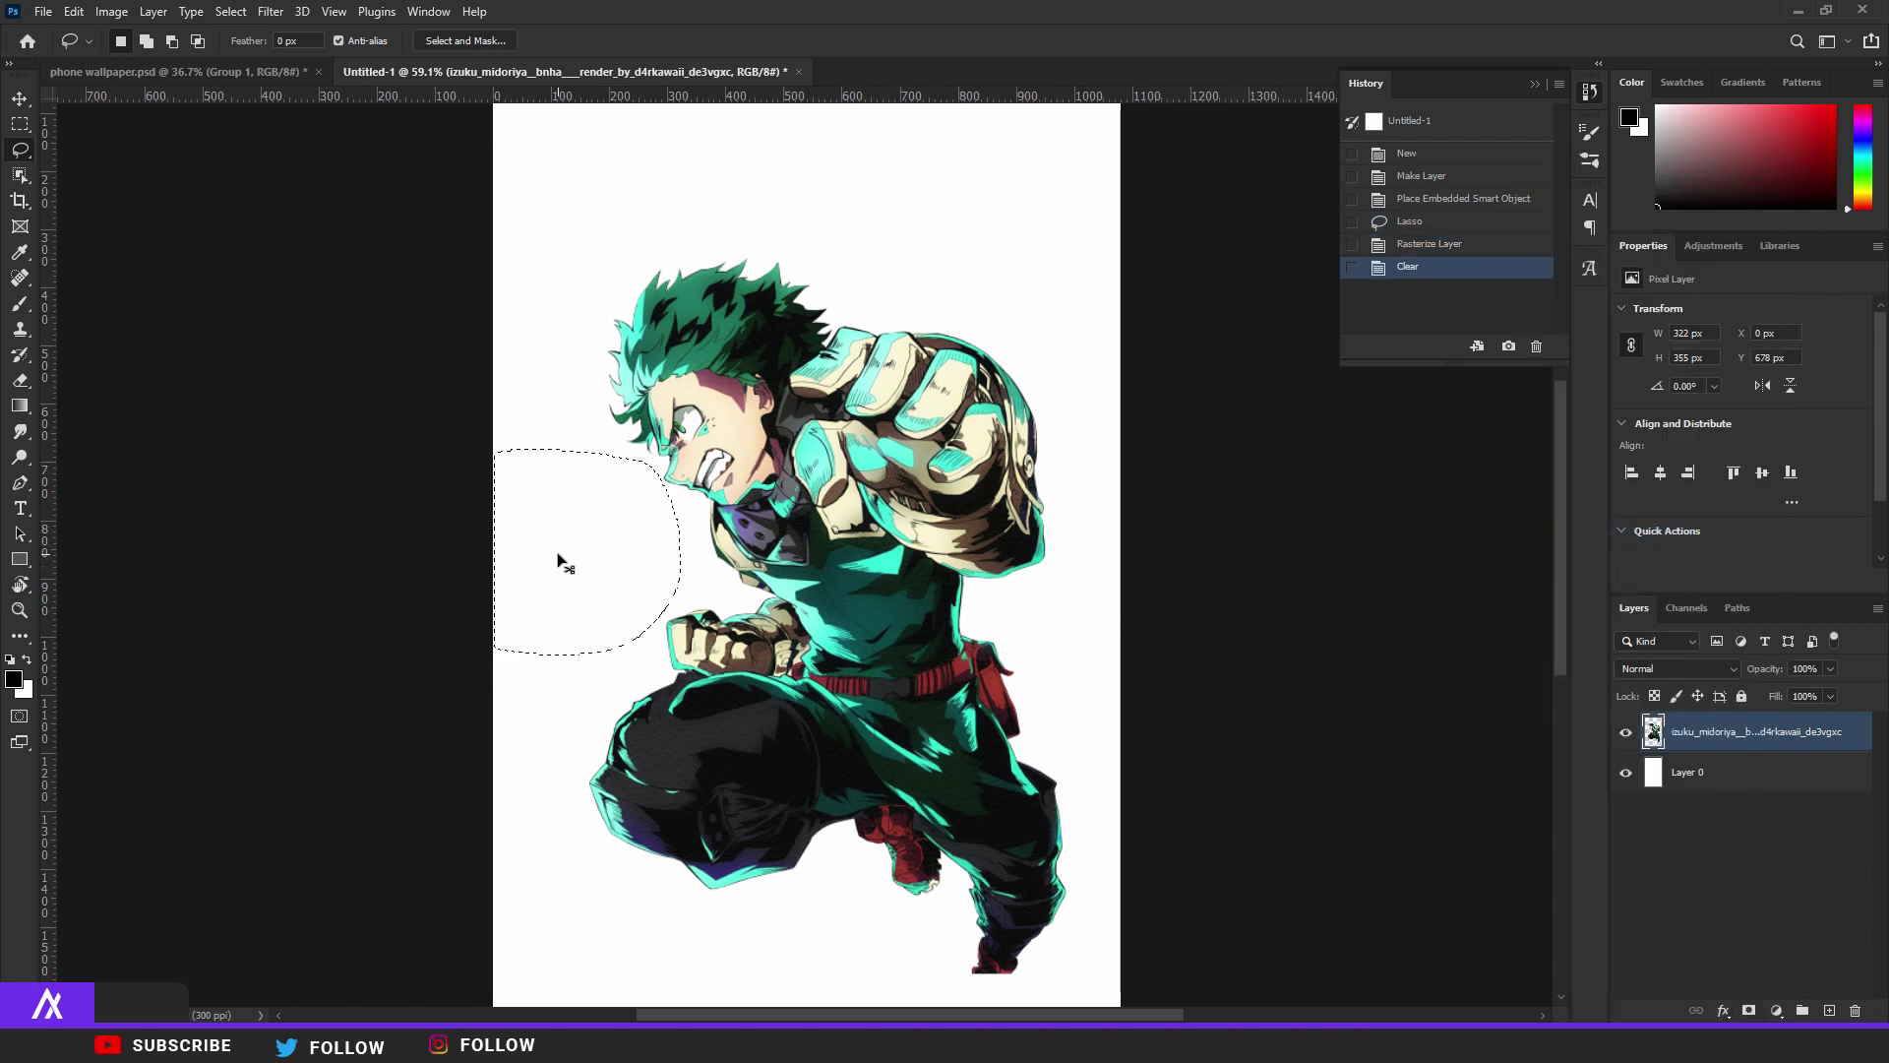
key(ctrl+d)
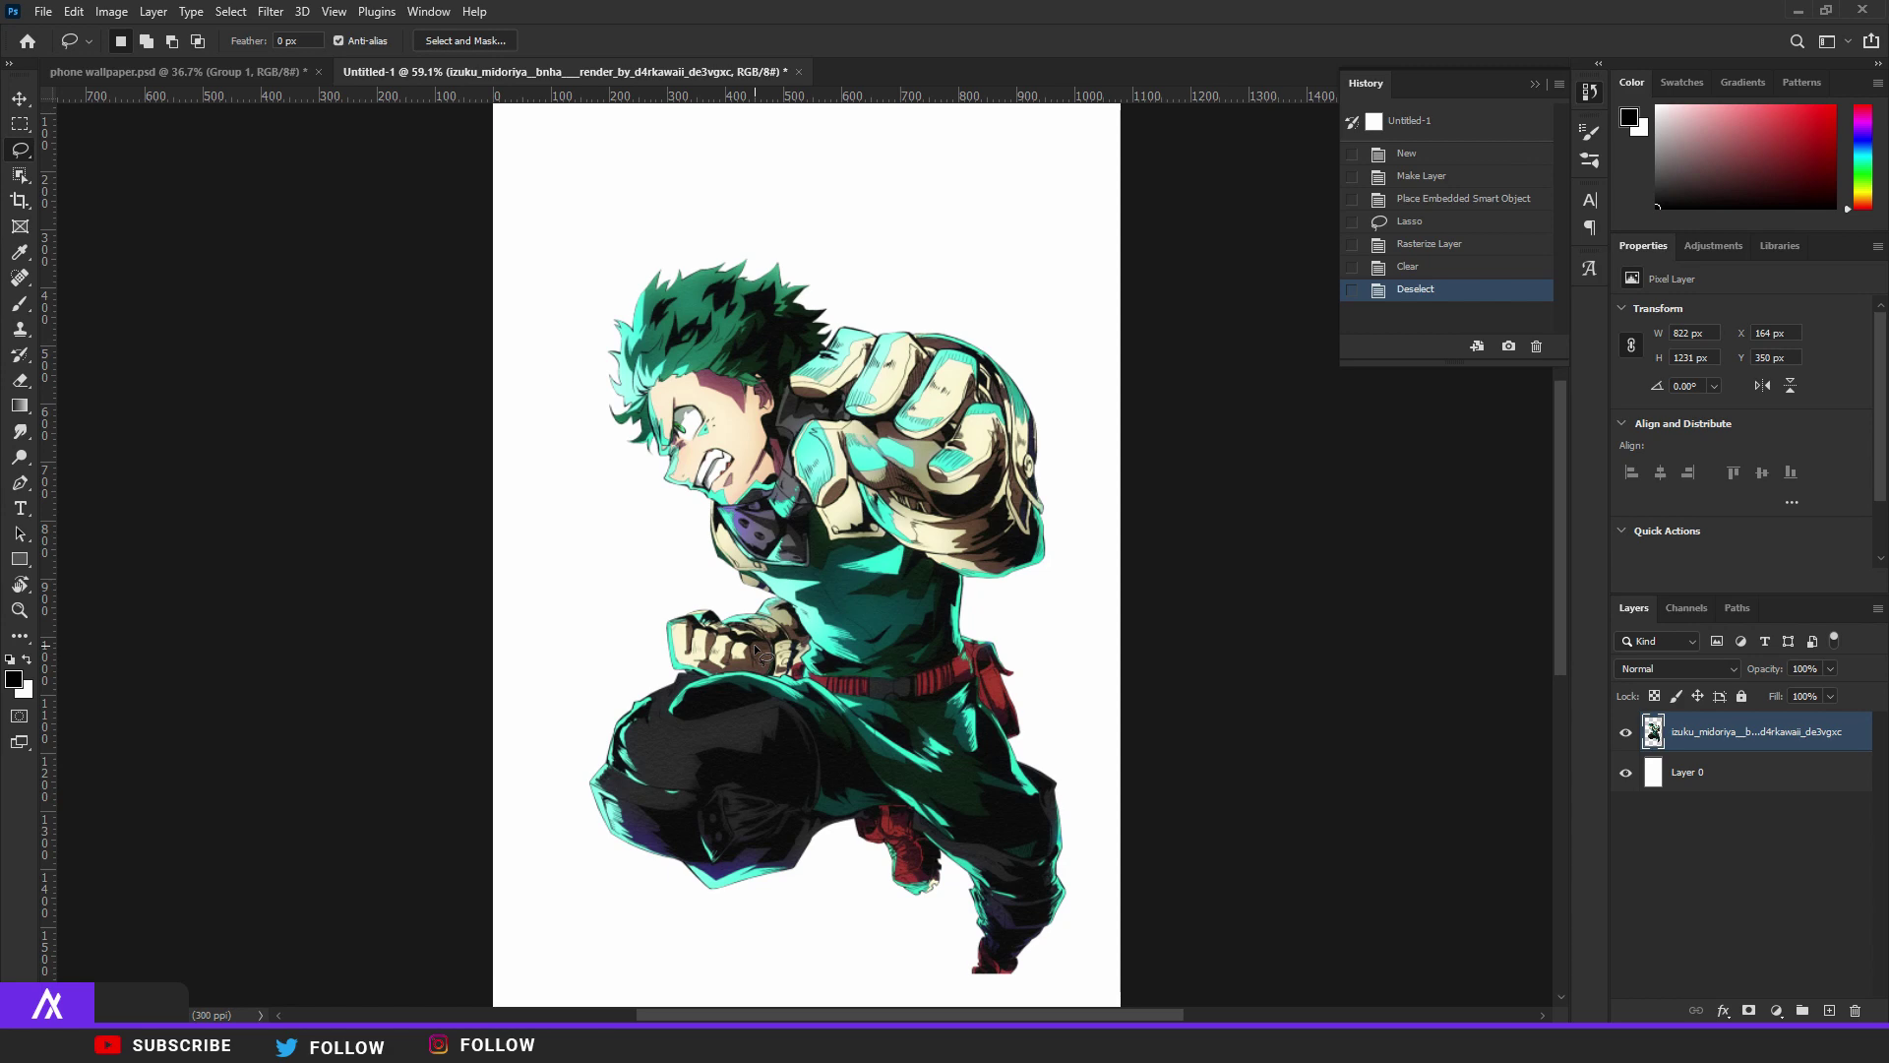
Free-transform the character to about 1139 × 1766 px so it fills the canvas, with the fist and foot reaching the edges.
click(21, 103)
scroll(1105, 657, down, 4)
key(ctrl+t)
drag(977, 808, 1030, 871)
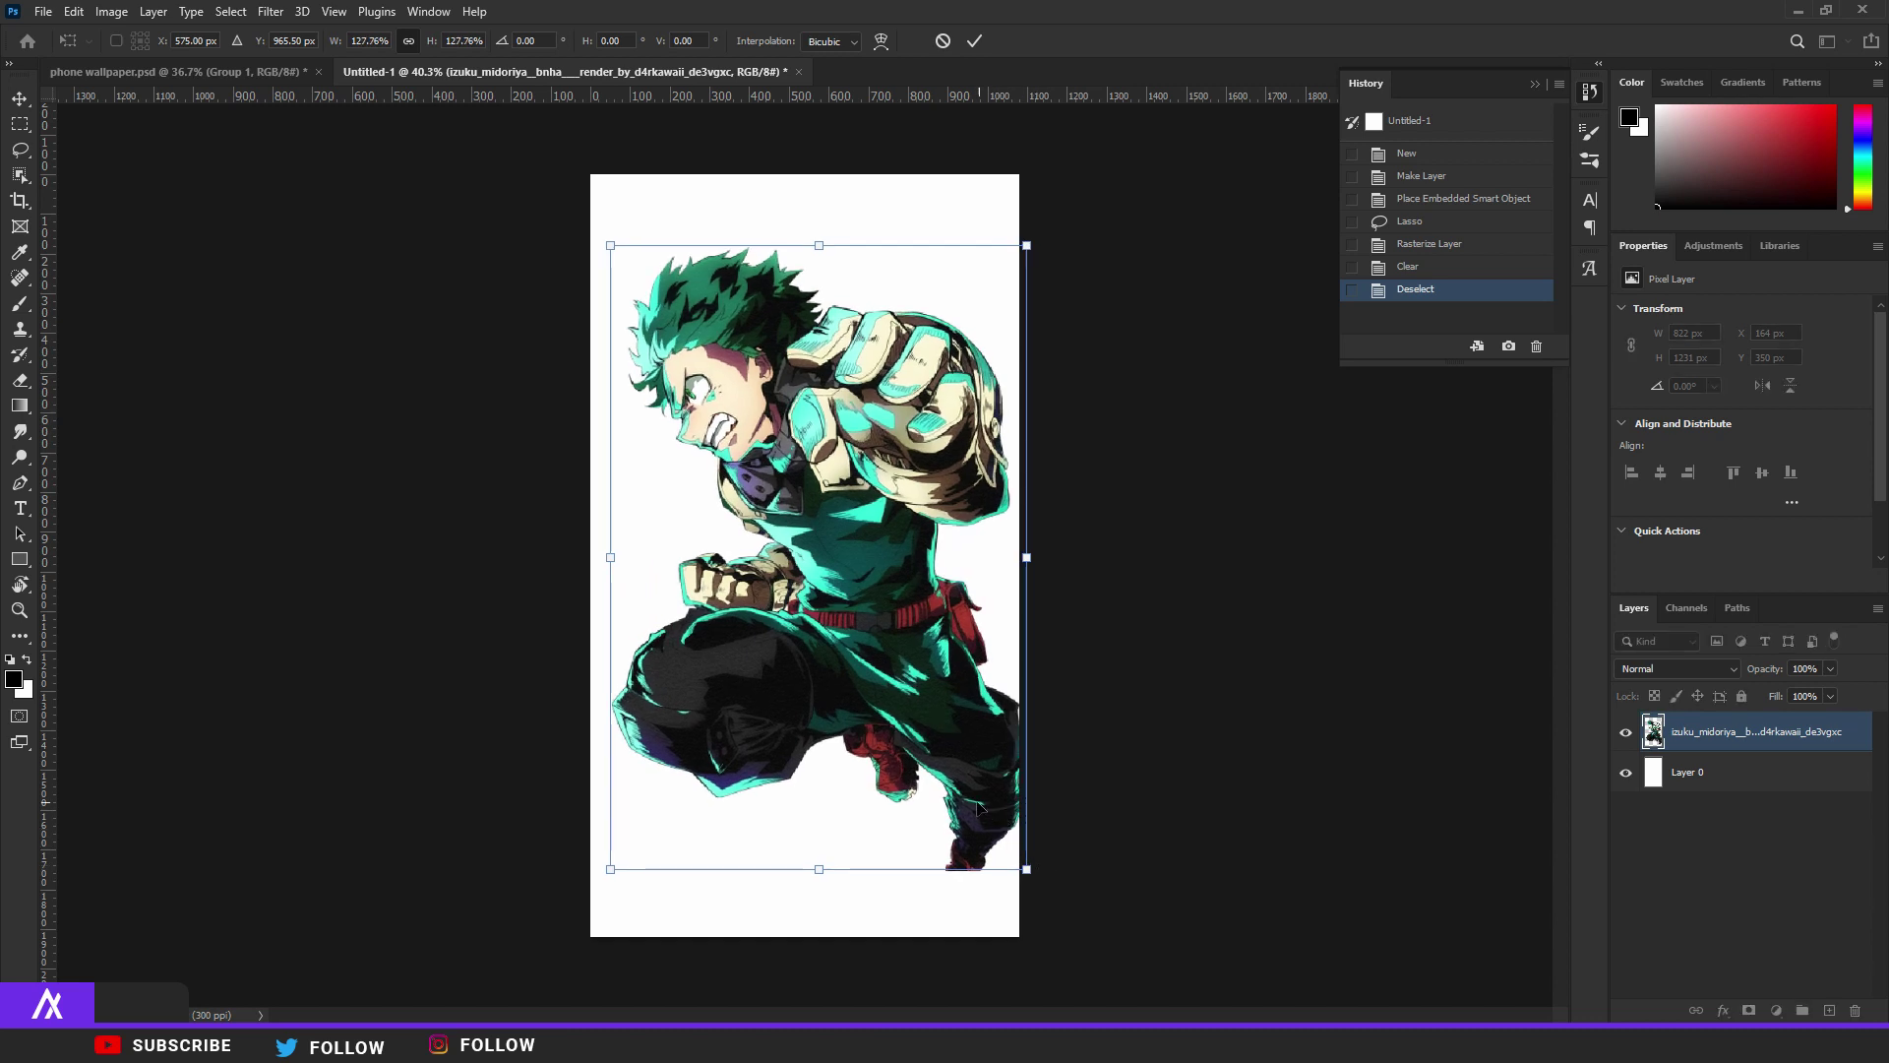
drag(979, 809, 970, 876)
drag(1017, 313, 1060, 247)
drag(1024, 200, 1047, 213)
drag(908, 385, 901, 371)
key(Return)
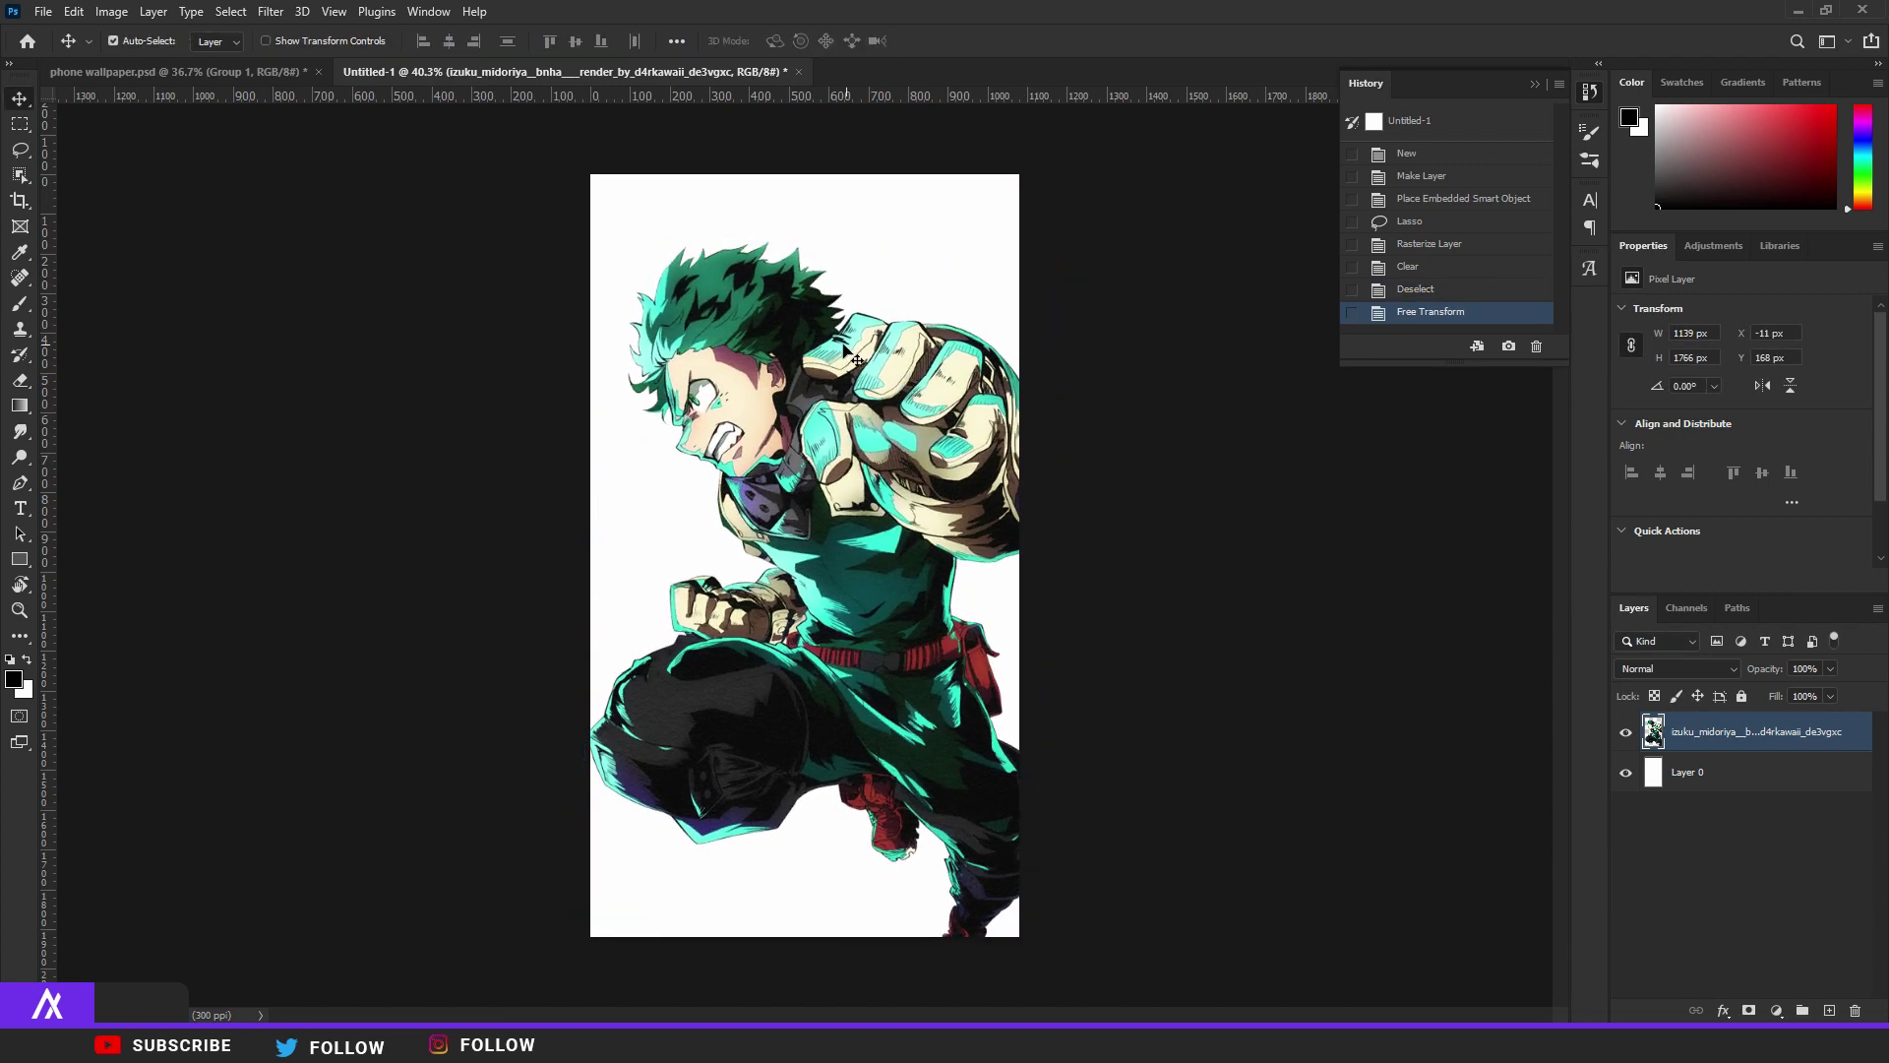
Add a new layer between Layer 0 and the character and fill it with black.
scroll(843, 346, down, 4)
scroll(817, 383, up, 5)
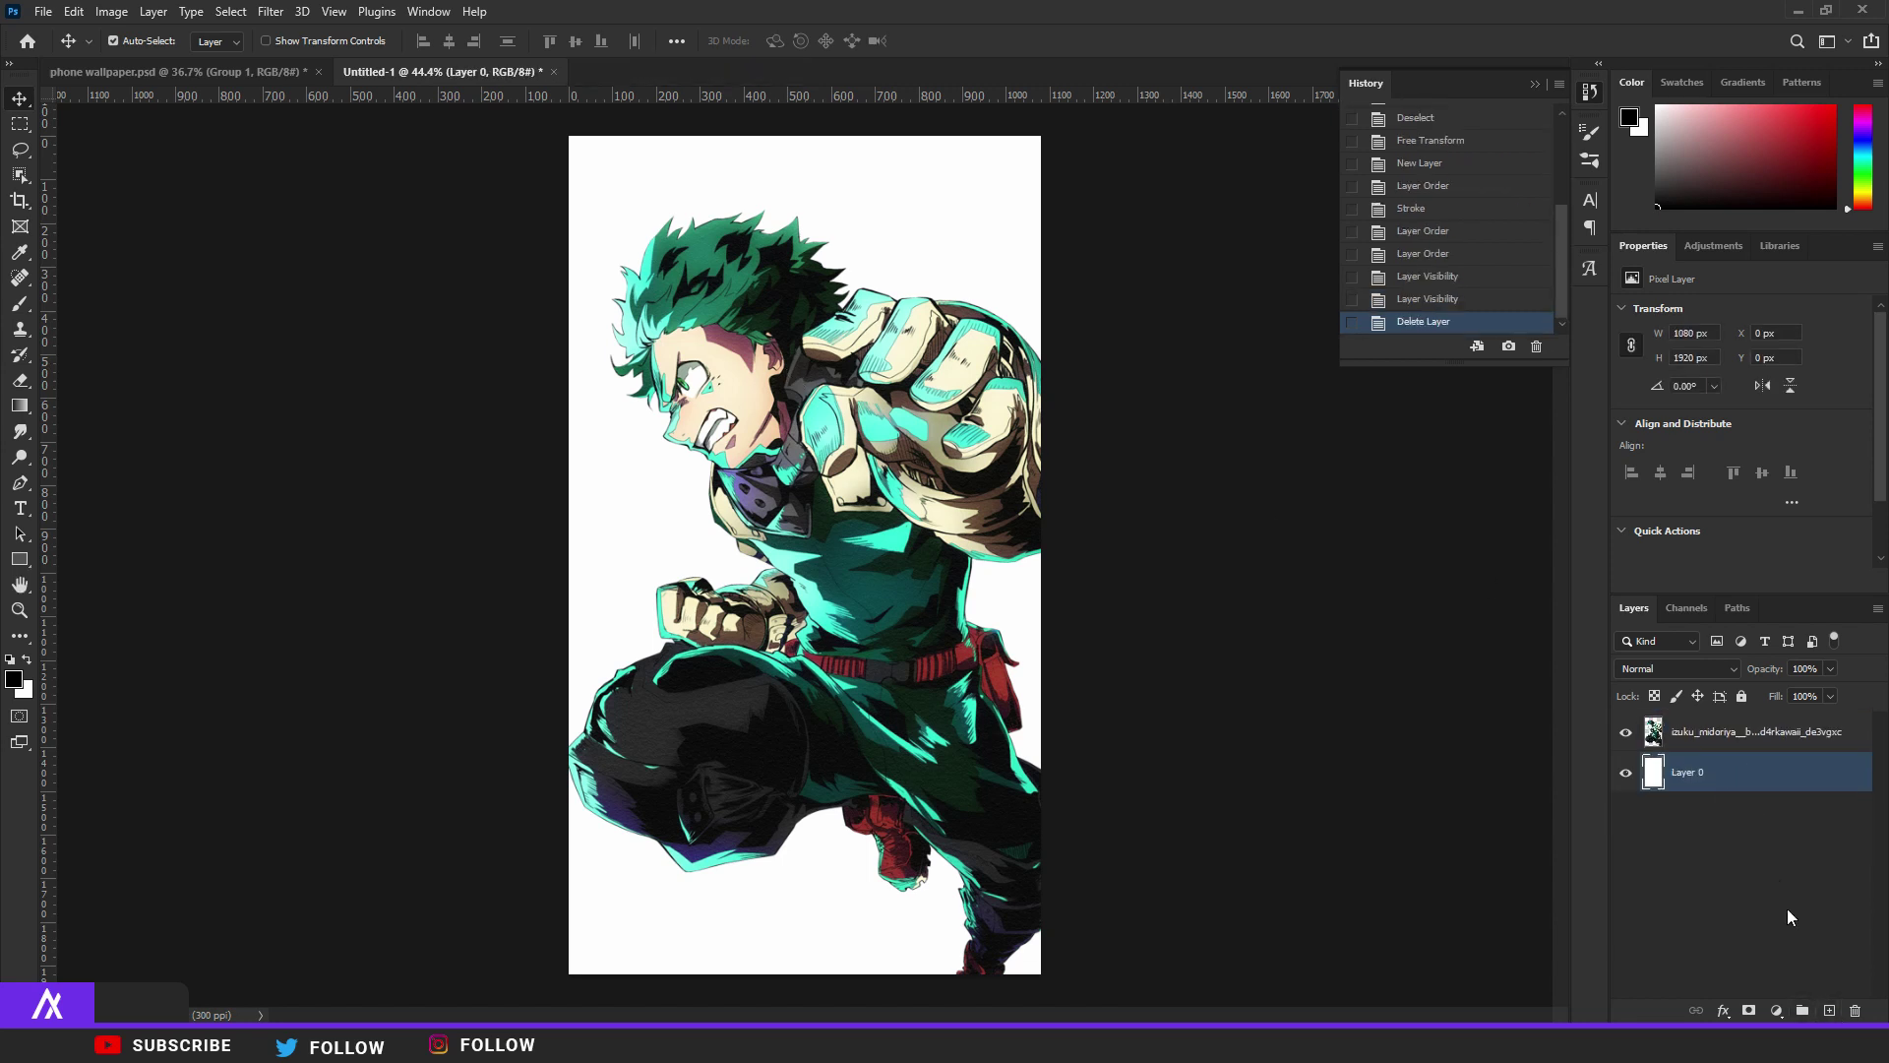
click(1828, 1011)
key(alt+BackSpace)
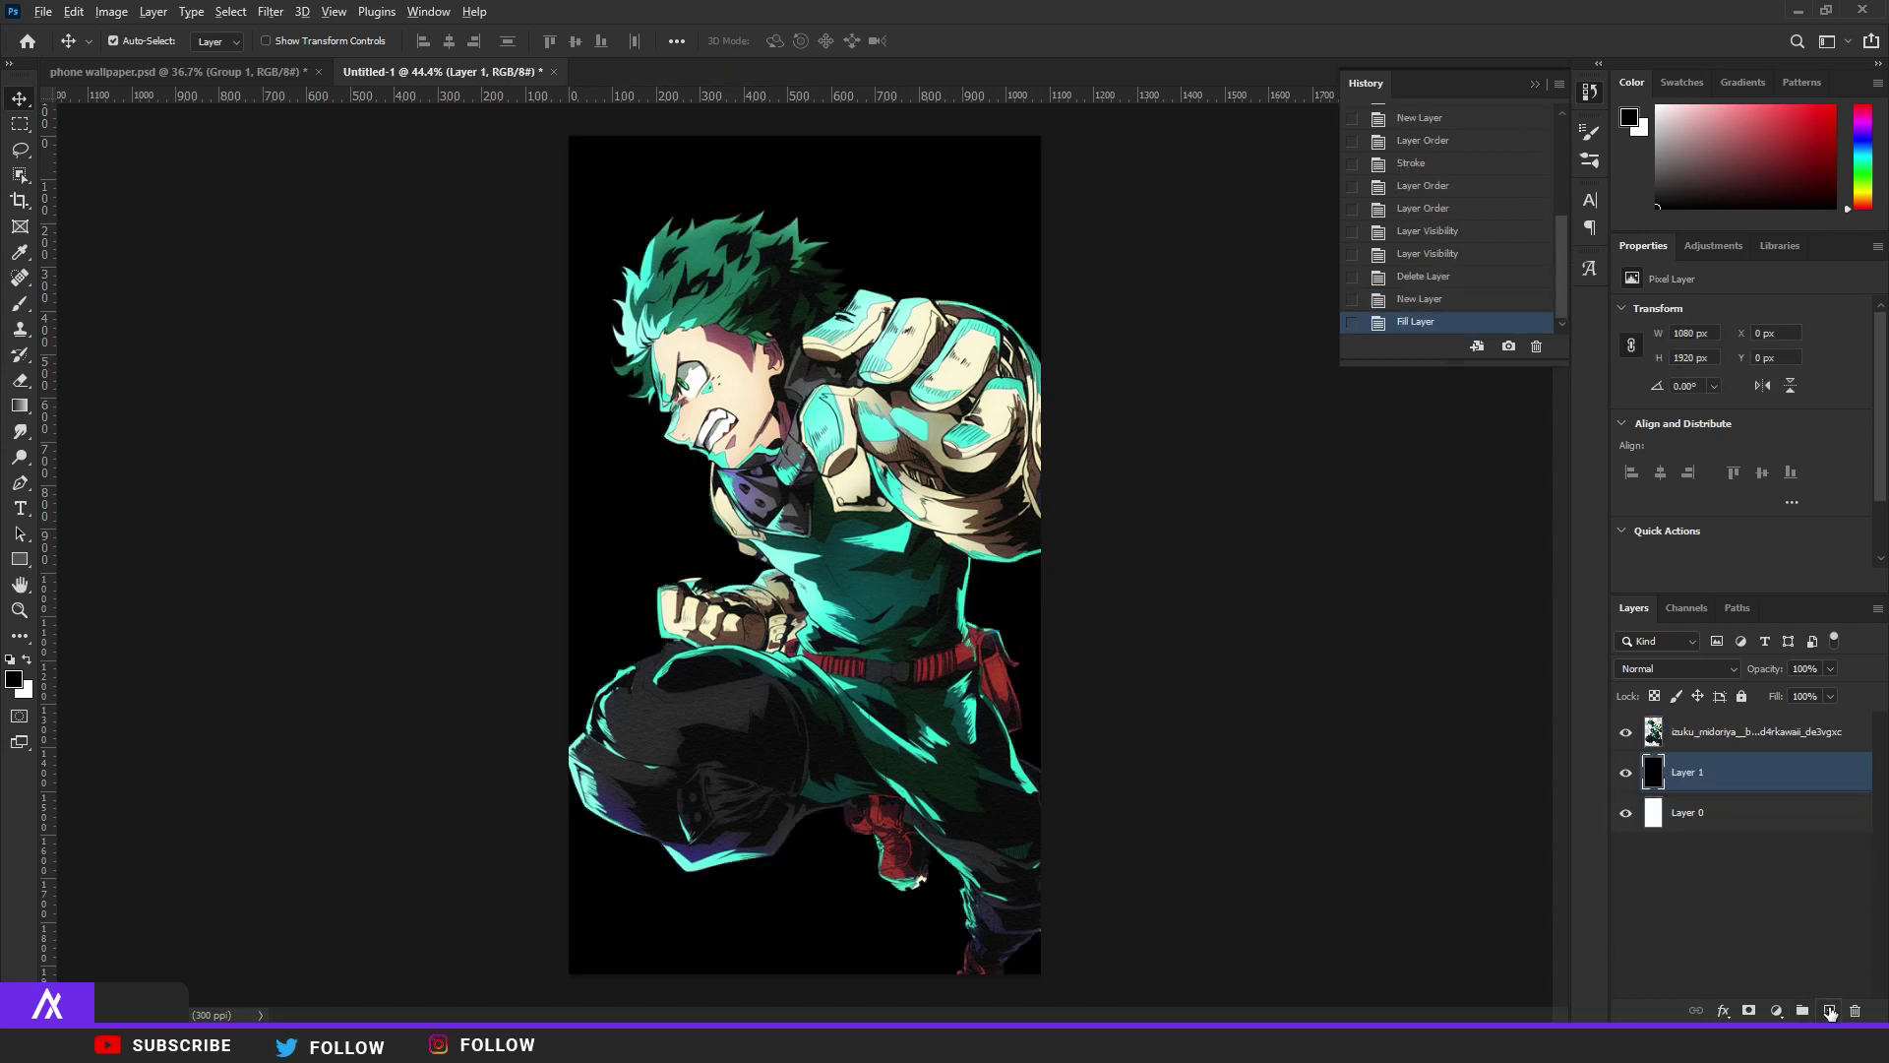
Set the black layer's fill opacity to 0% and give it an inside stroke of 111 px.
double_click(1748, 788)
drag(1514, 617, 1349, 640)
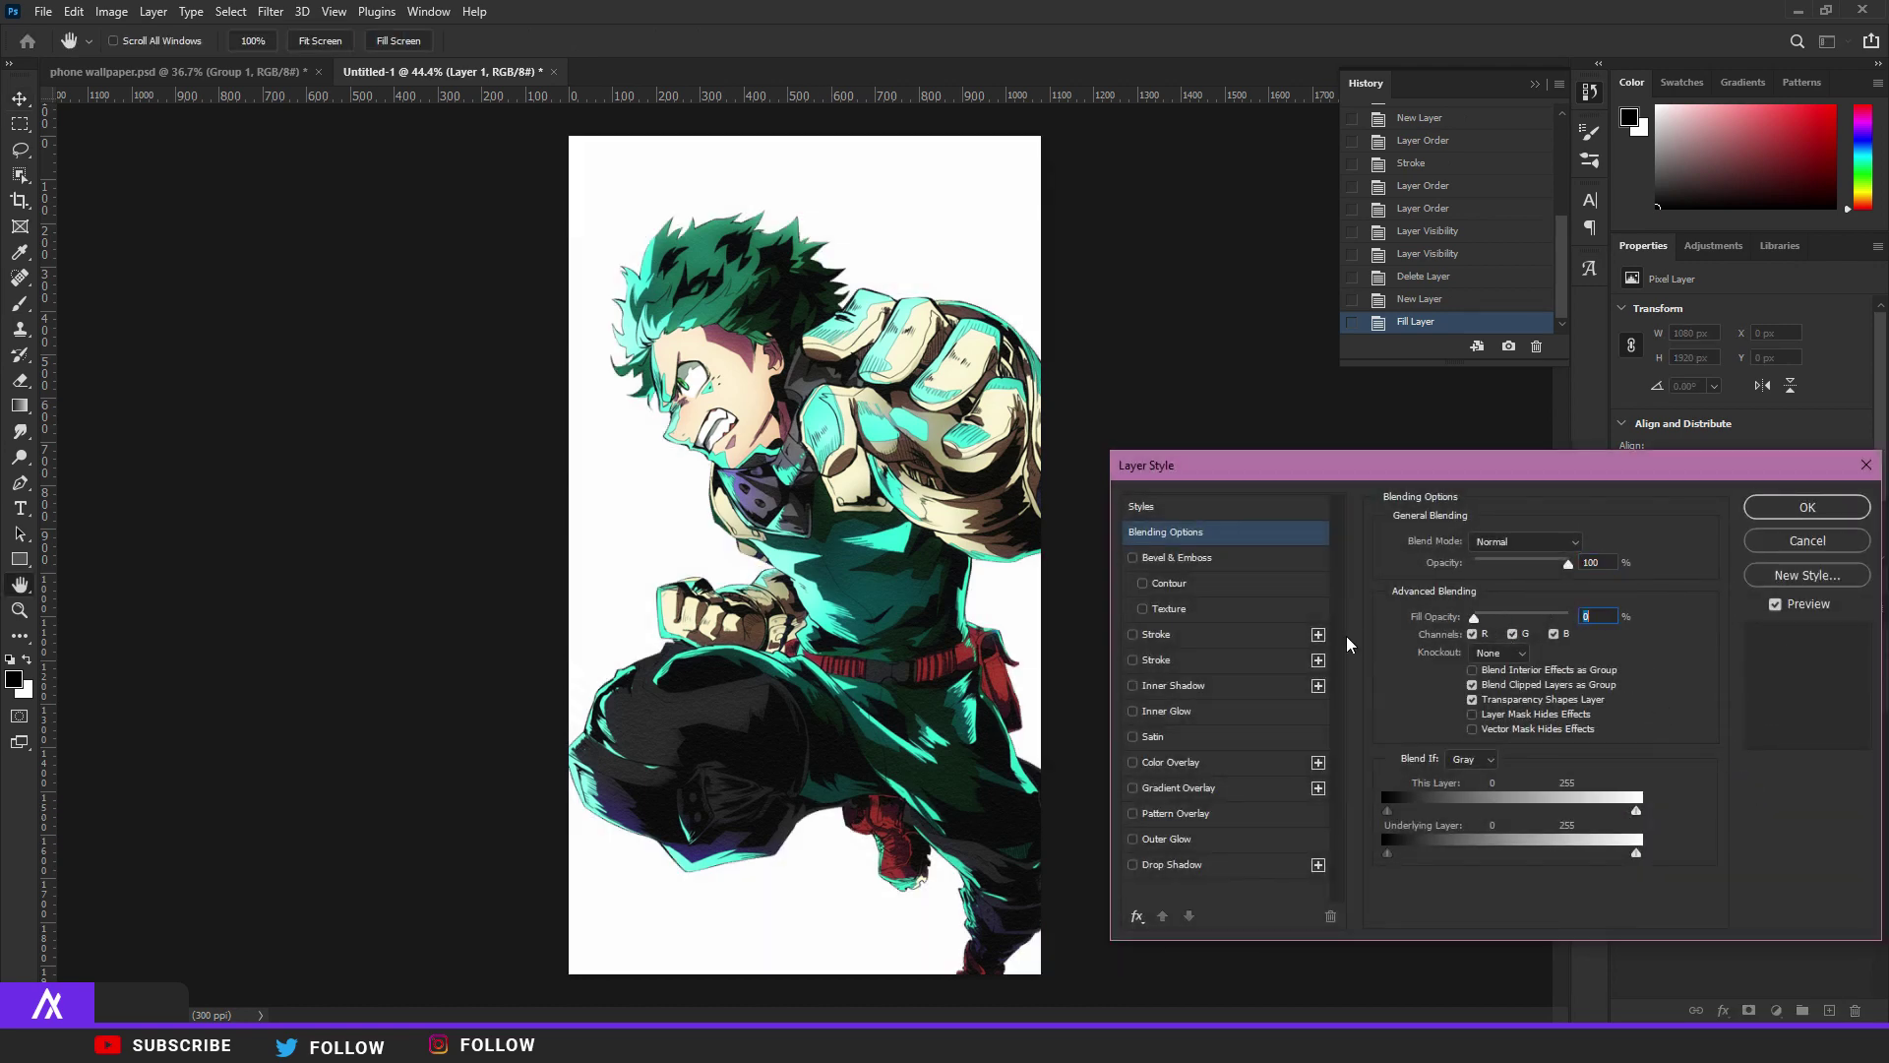
click(1196, 640)
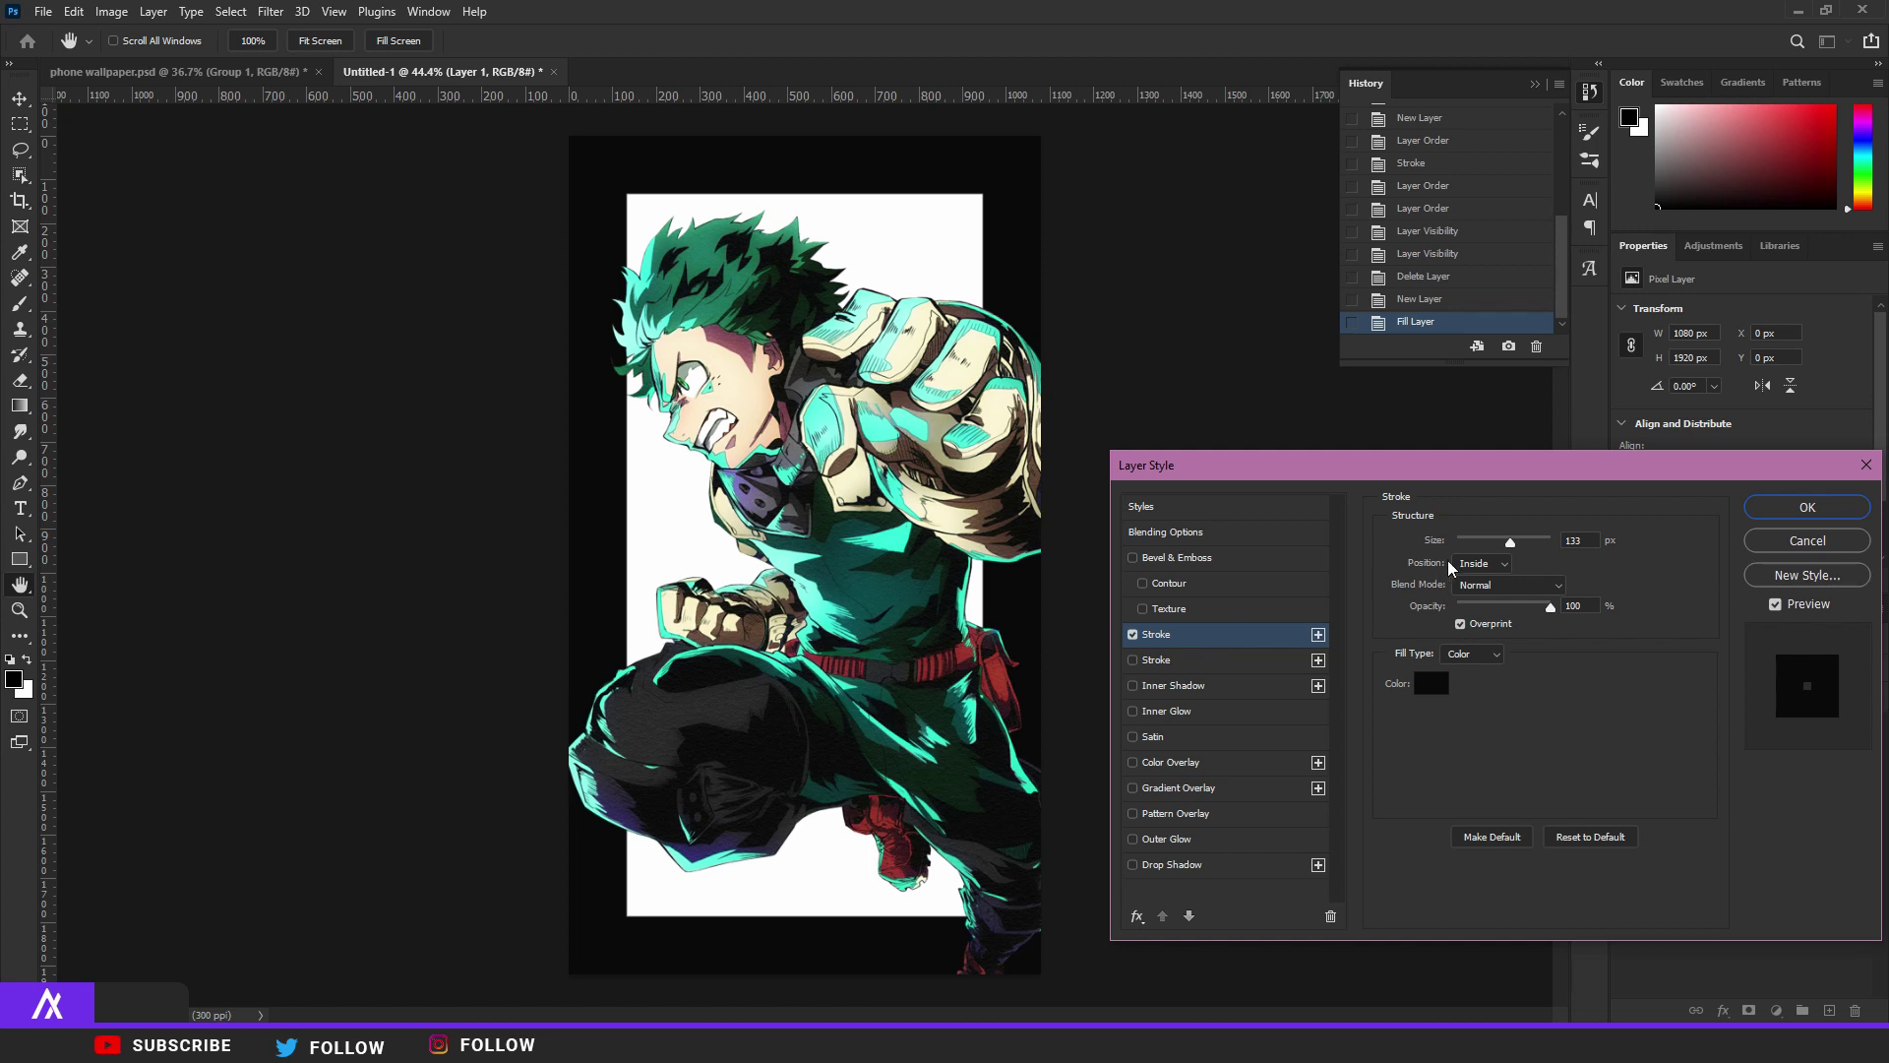
drag(1508, 541, 1502, 541)
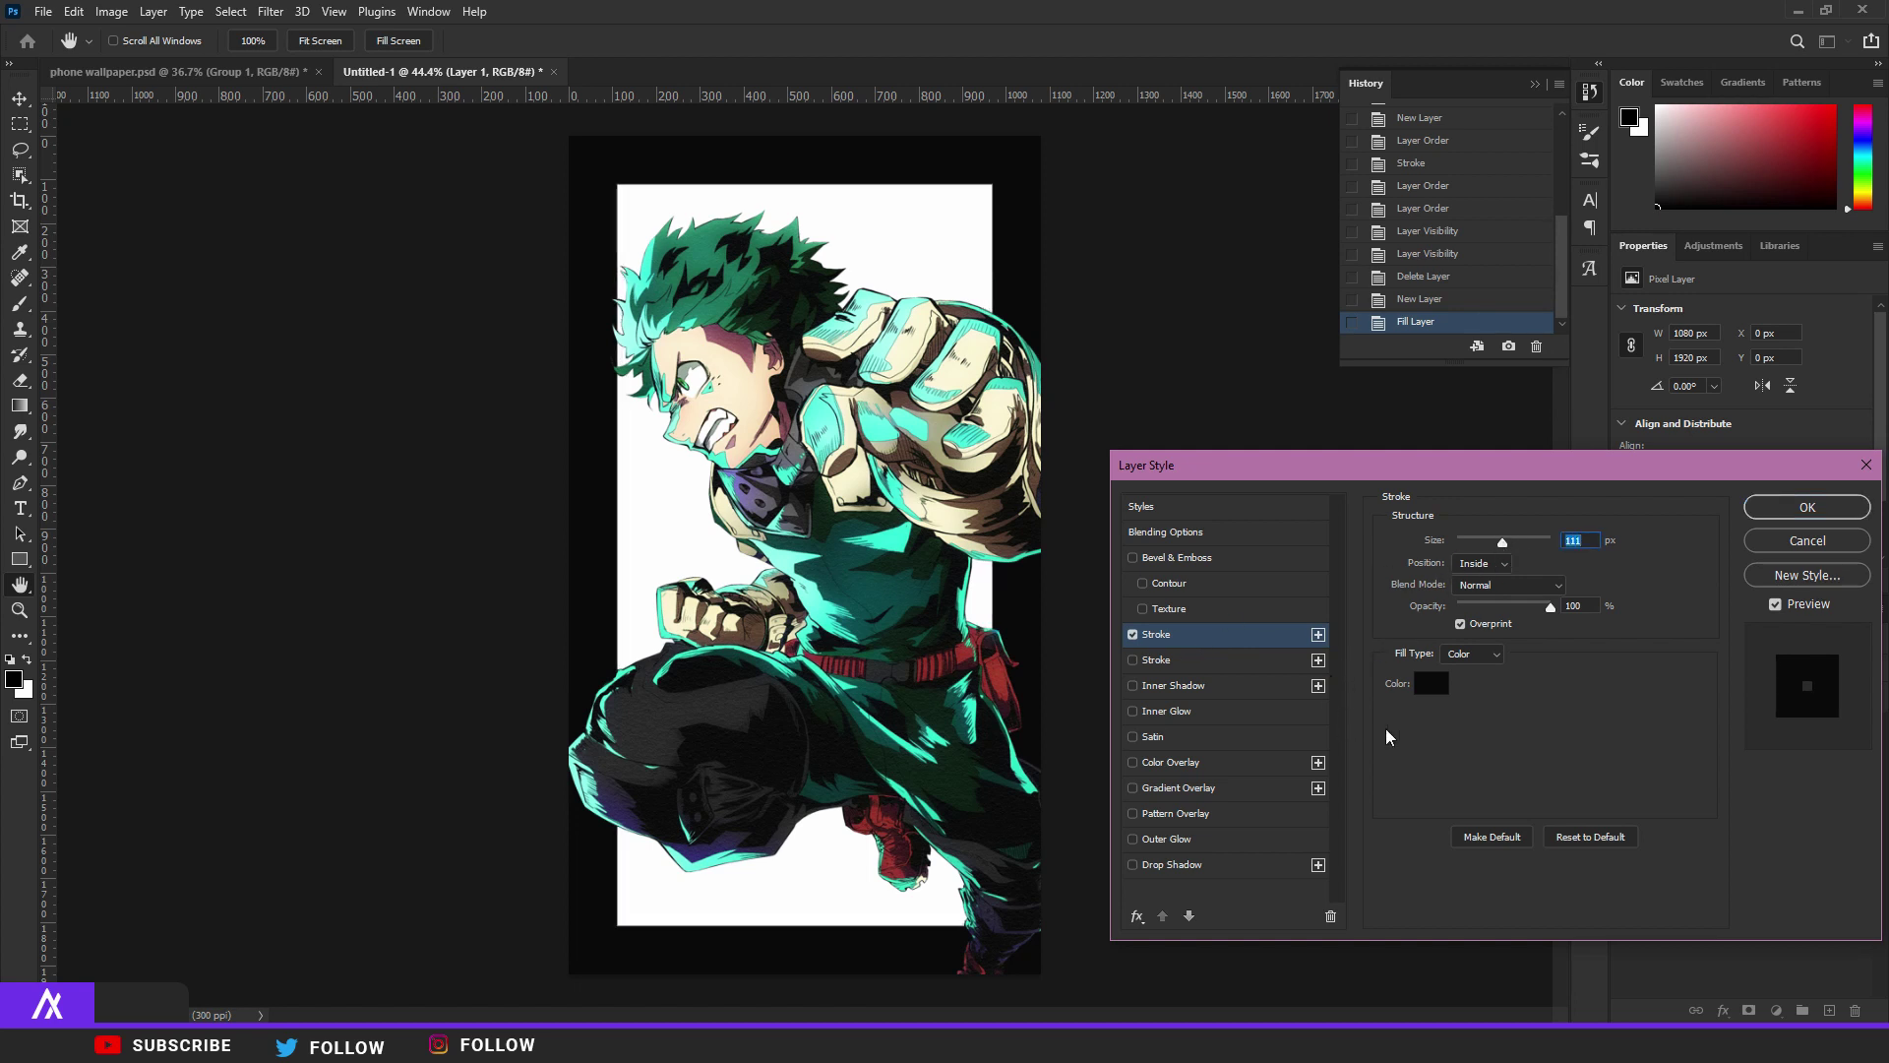
Colour the frame stroke with a dark tone sampled from the character's trousers and apply the layer style.
click(1431, 683)
click(930, 554)
click(923, 556)
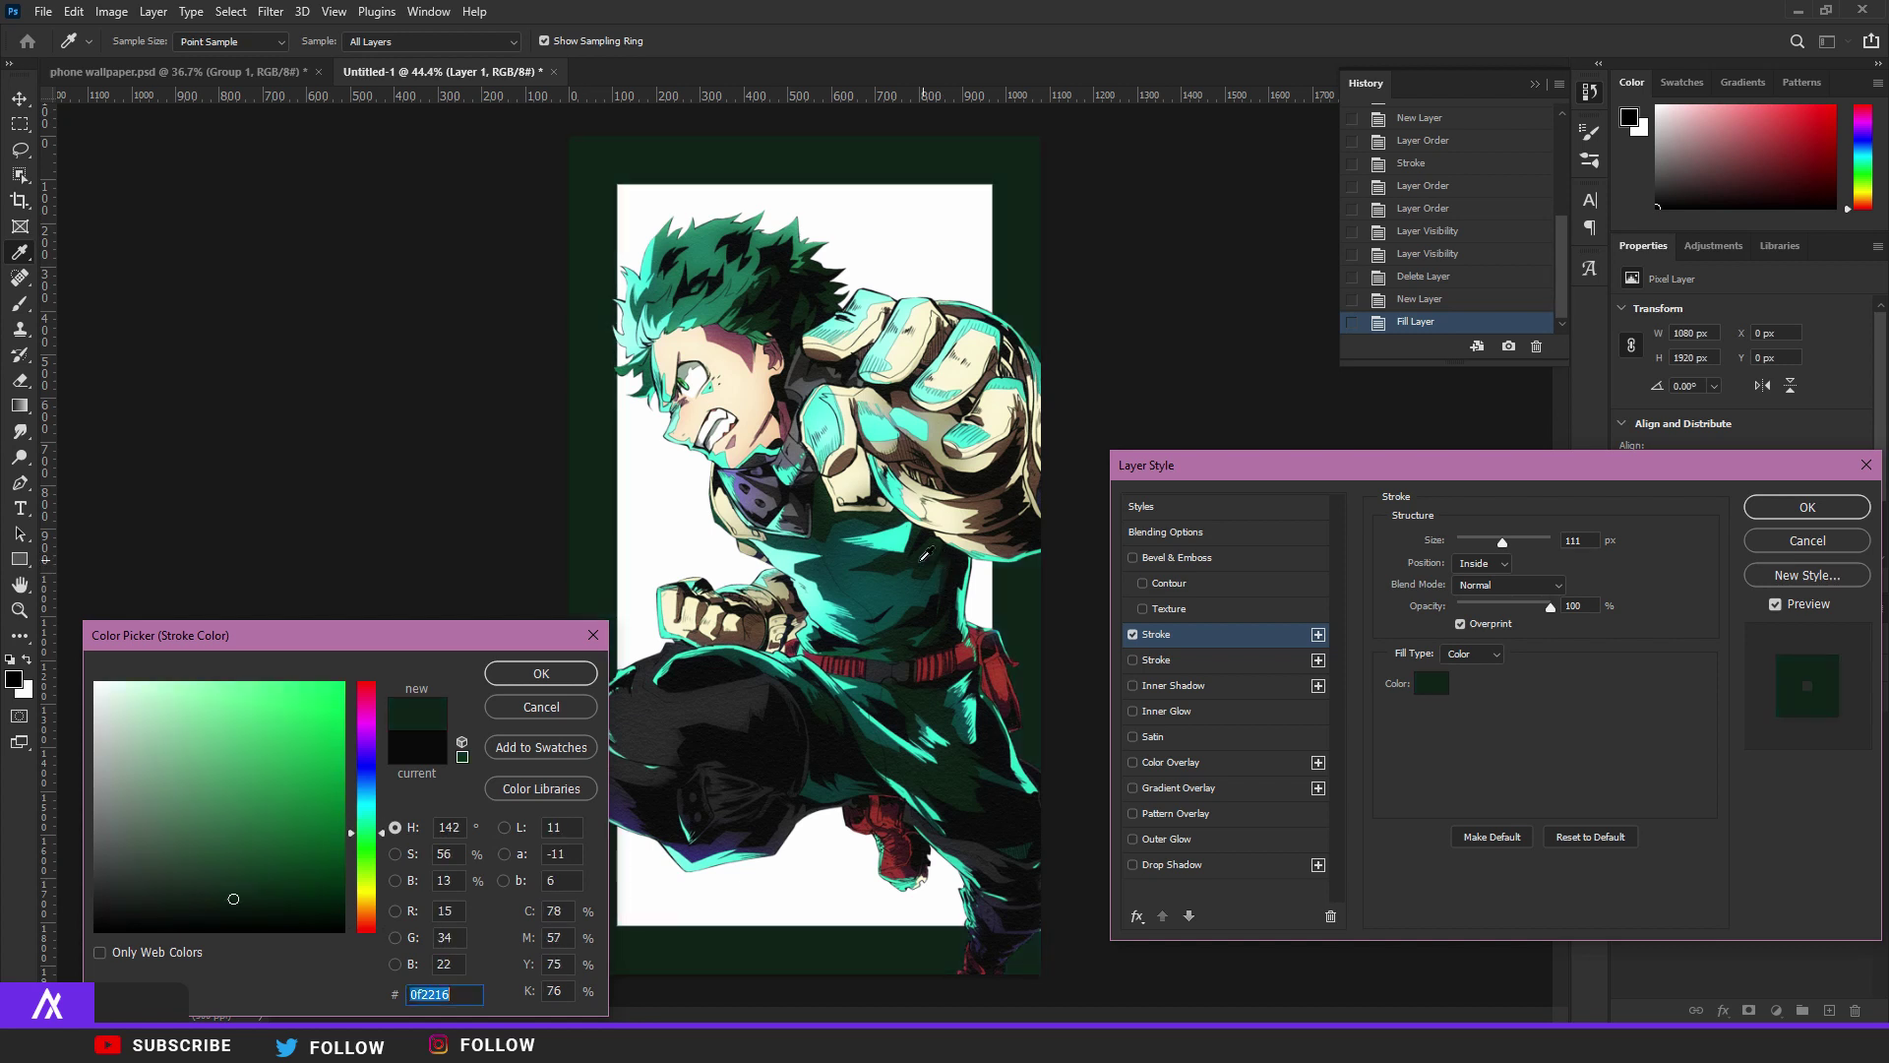
click(740, 698)
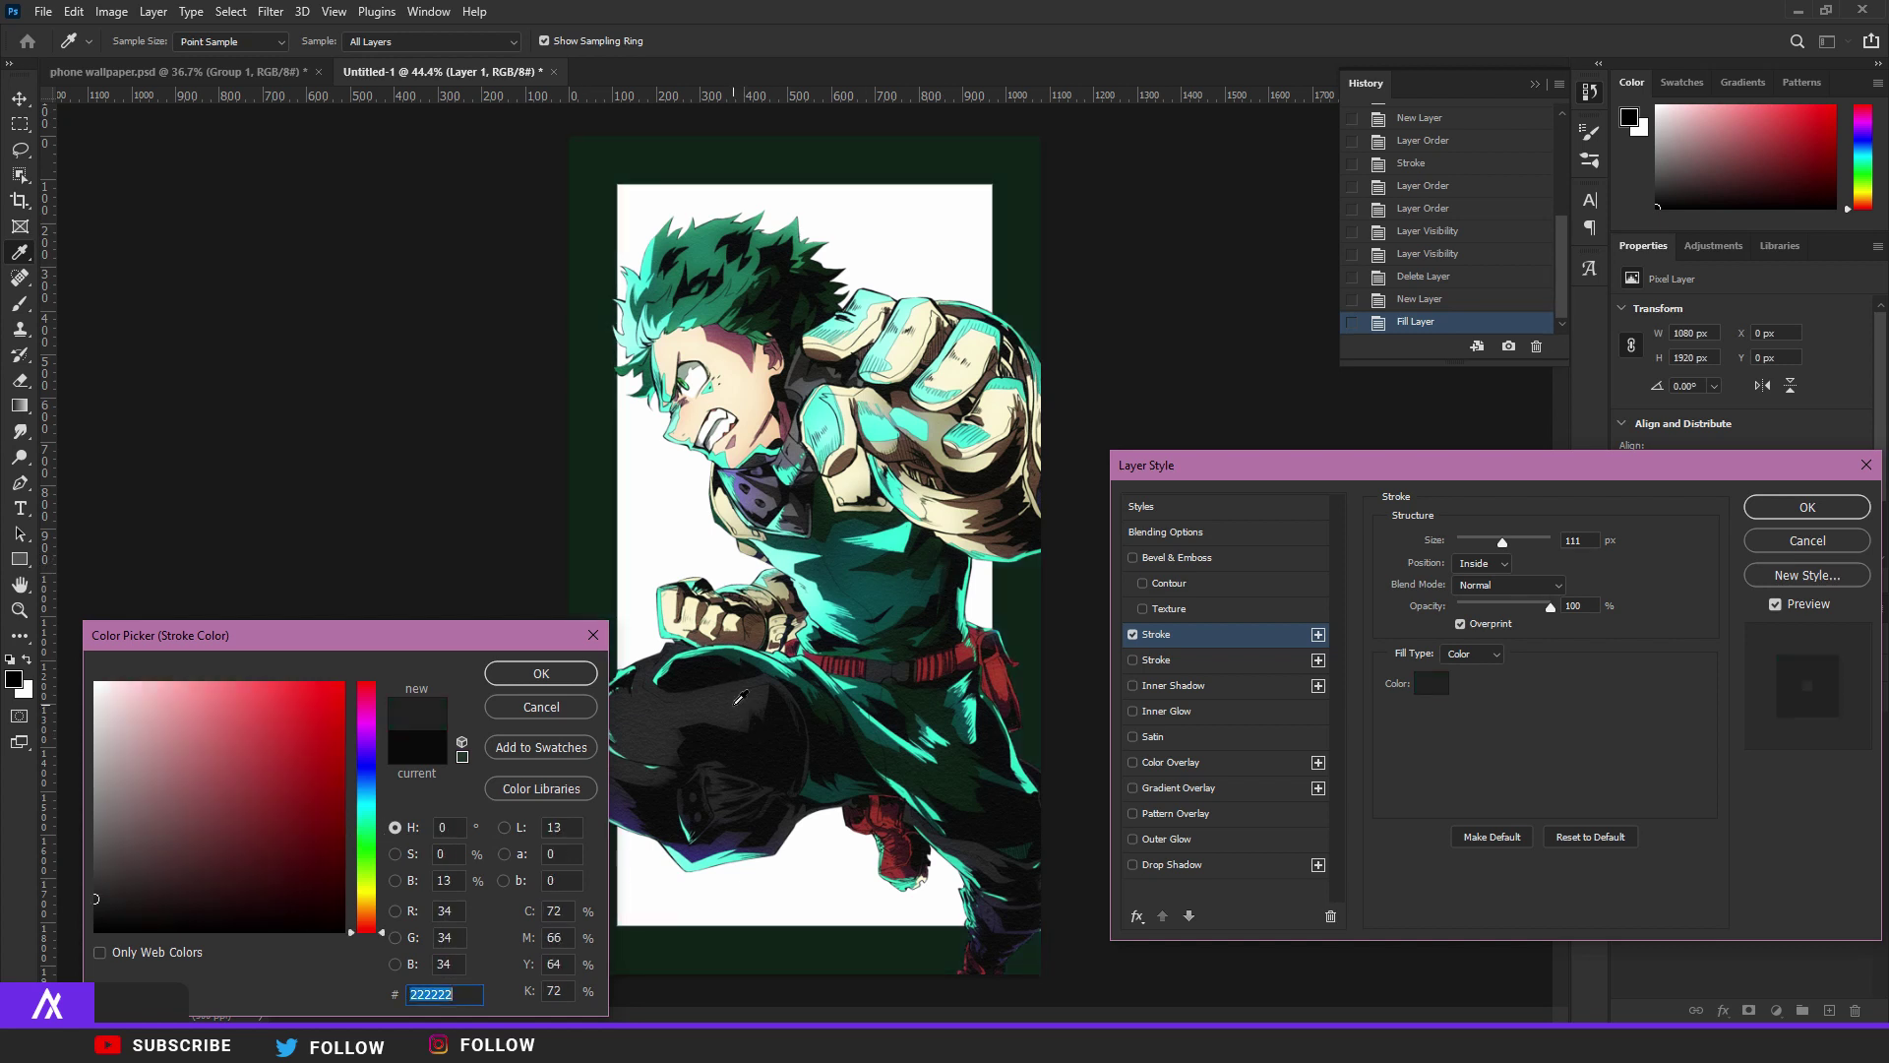
click(776, 741)
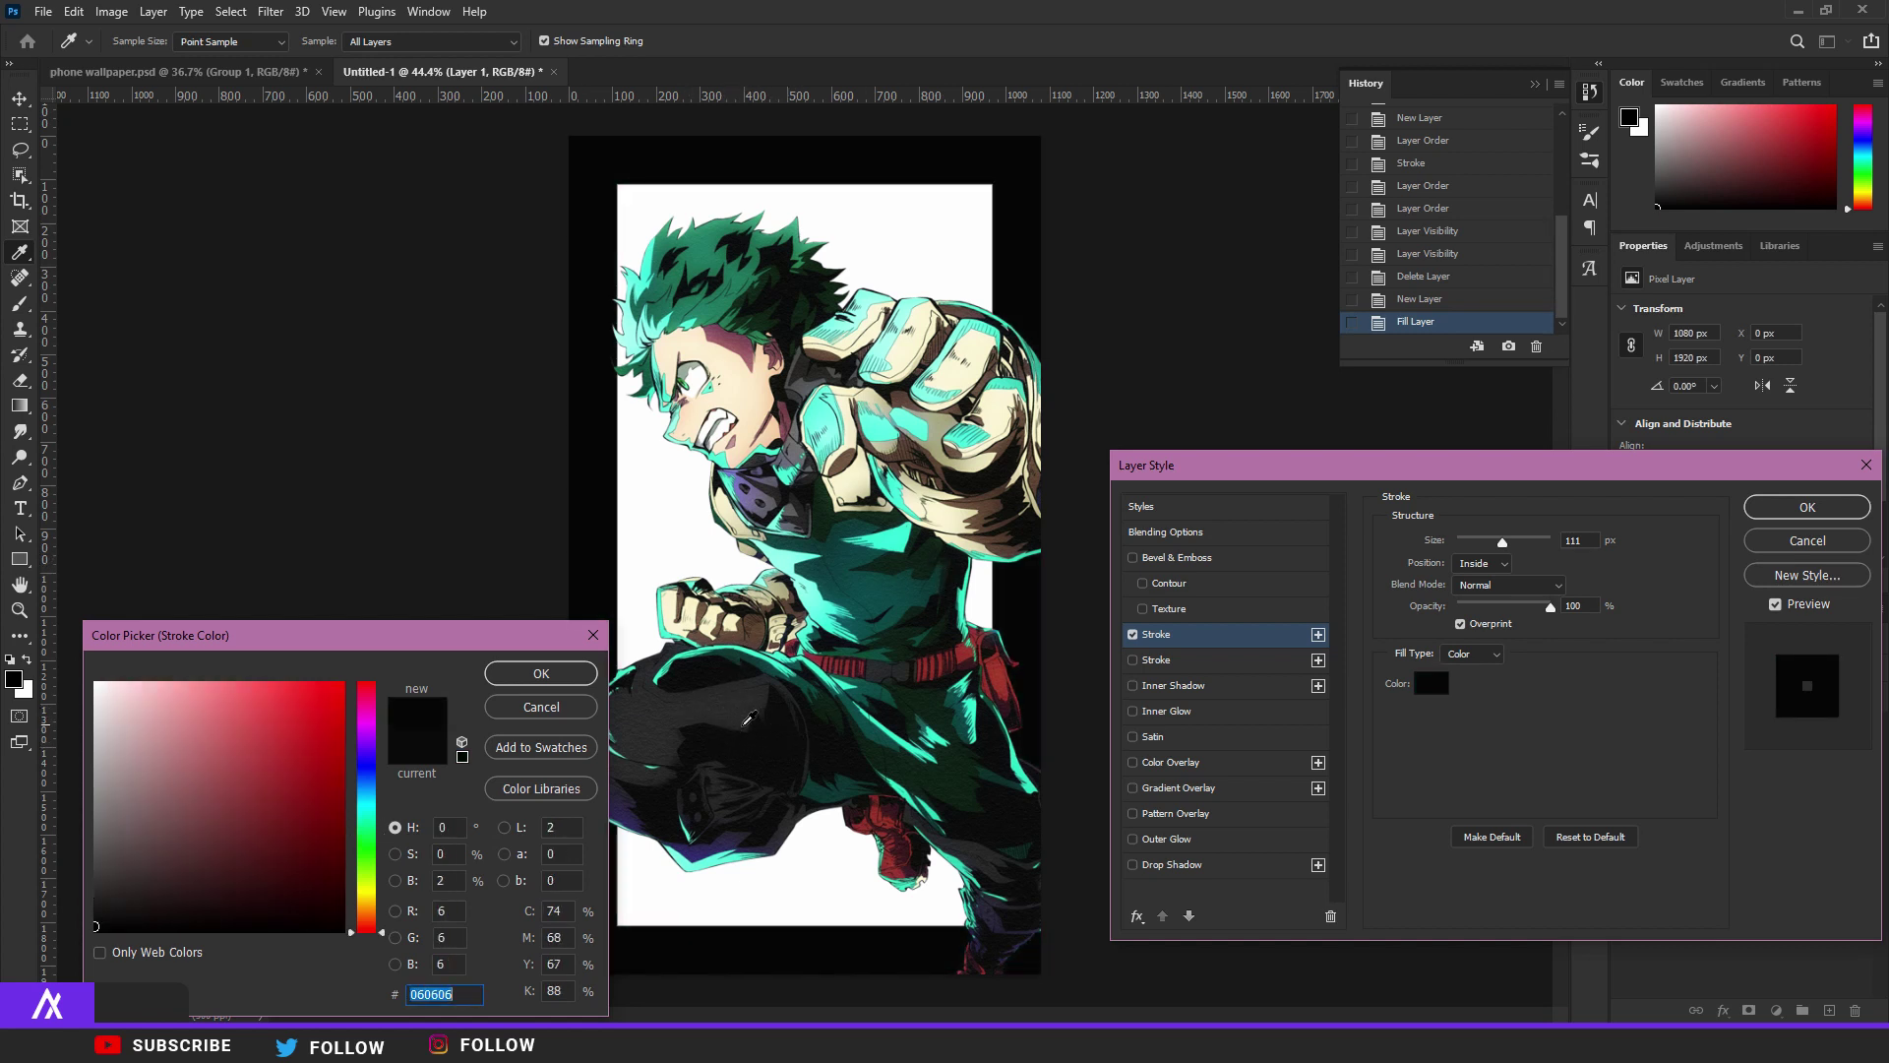
click(835, 757)
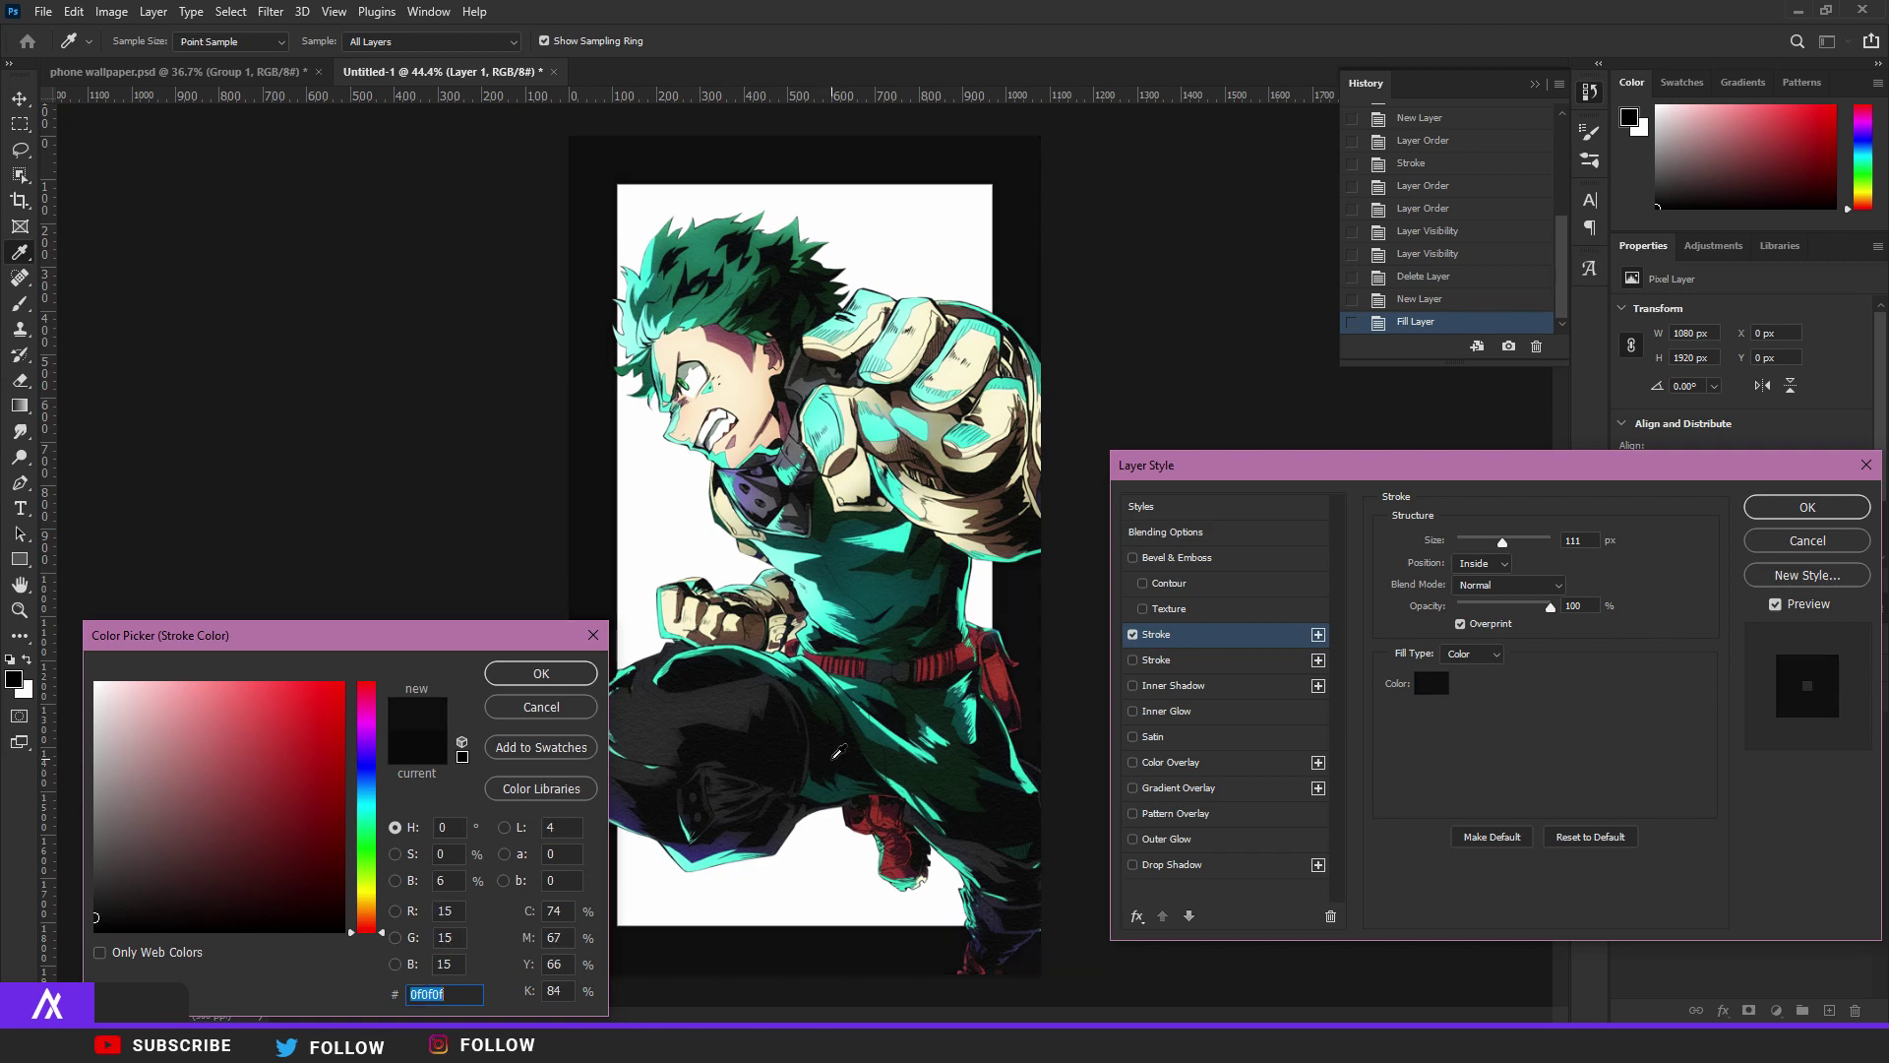
click(755, 676)
click(554, 673)
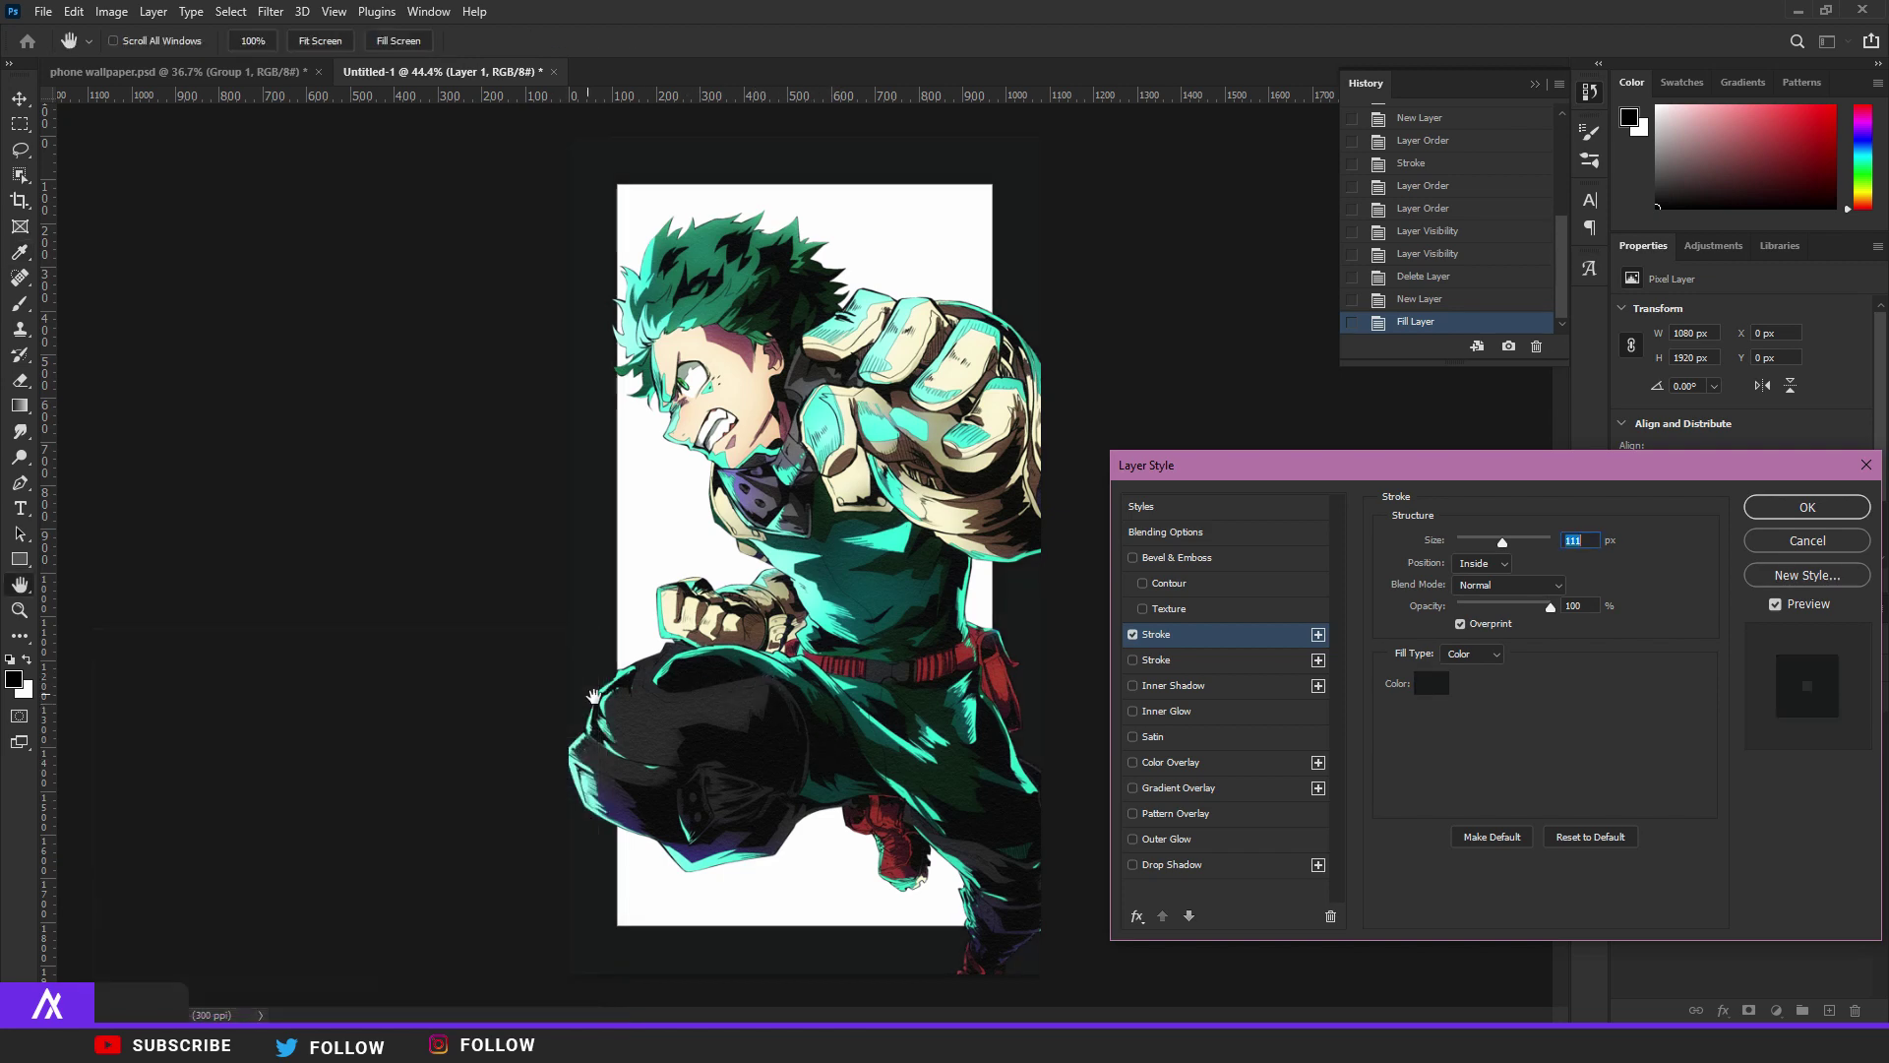
click(1767, 514)
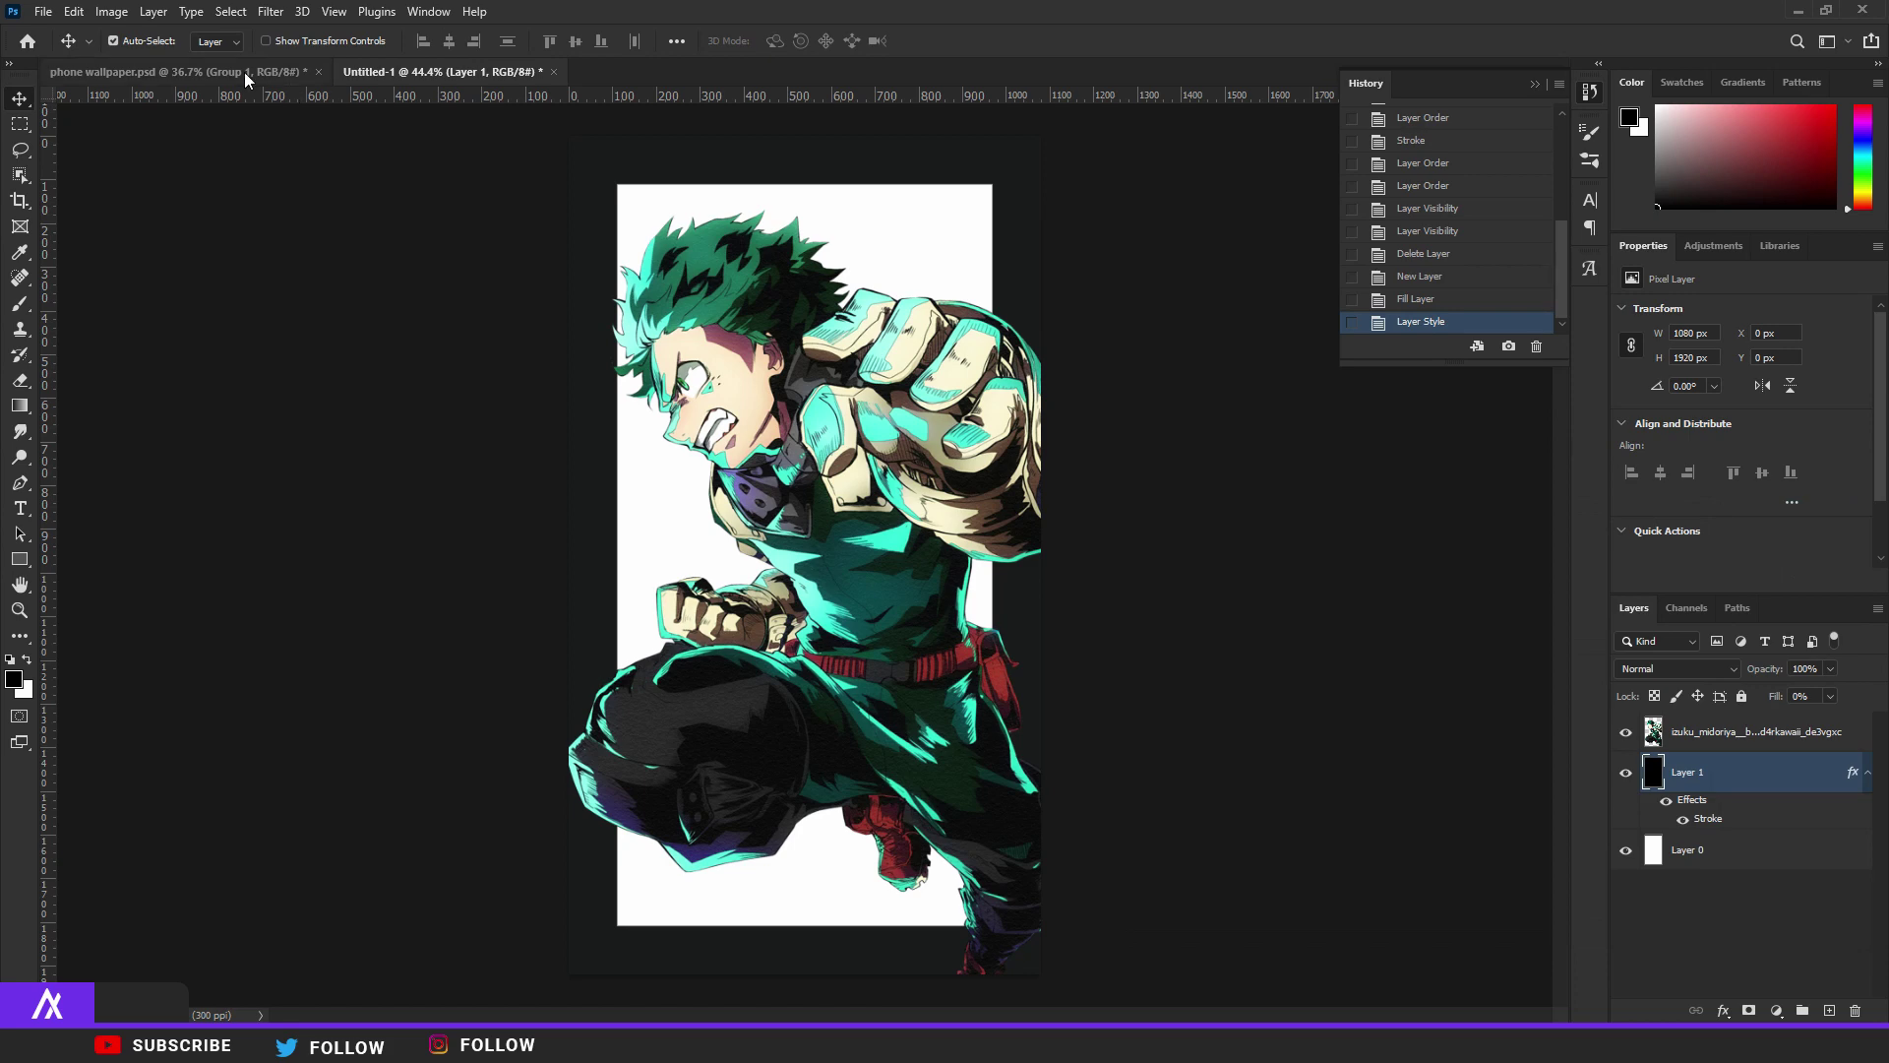
Examine the frame and background of the finished design in phone wallpaper.psd, and return to the Untitled-1 document.
click(261, 74)
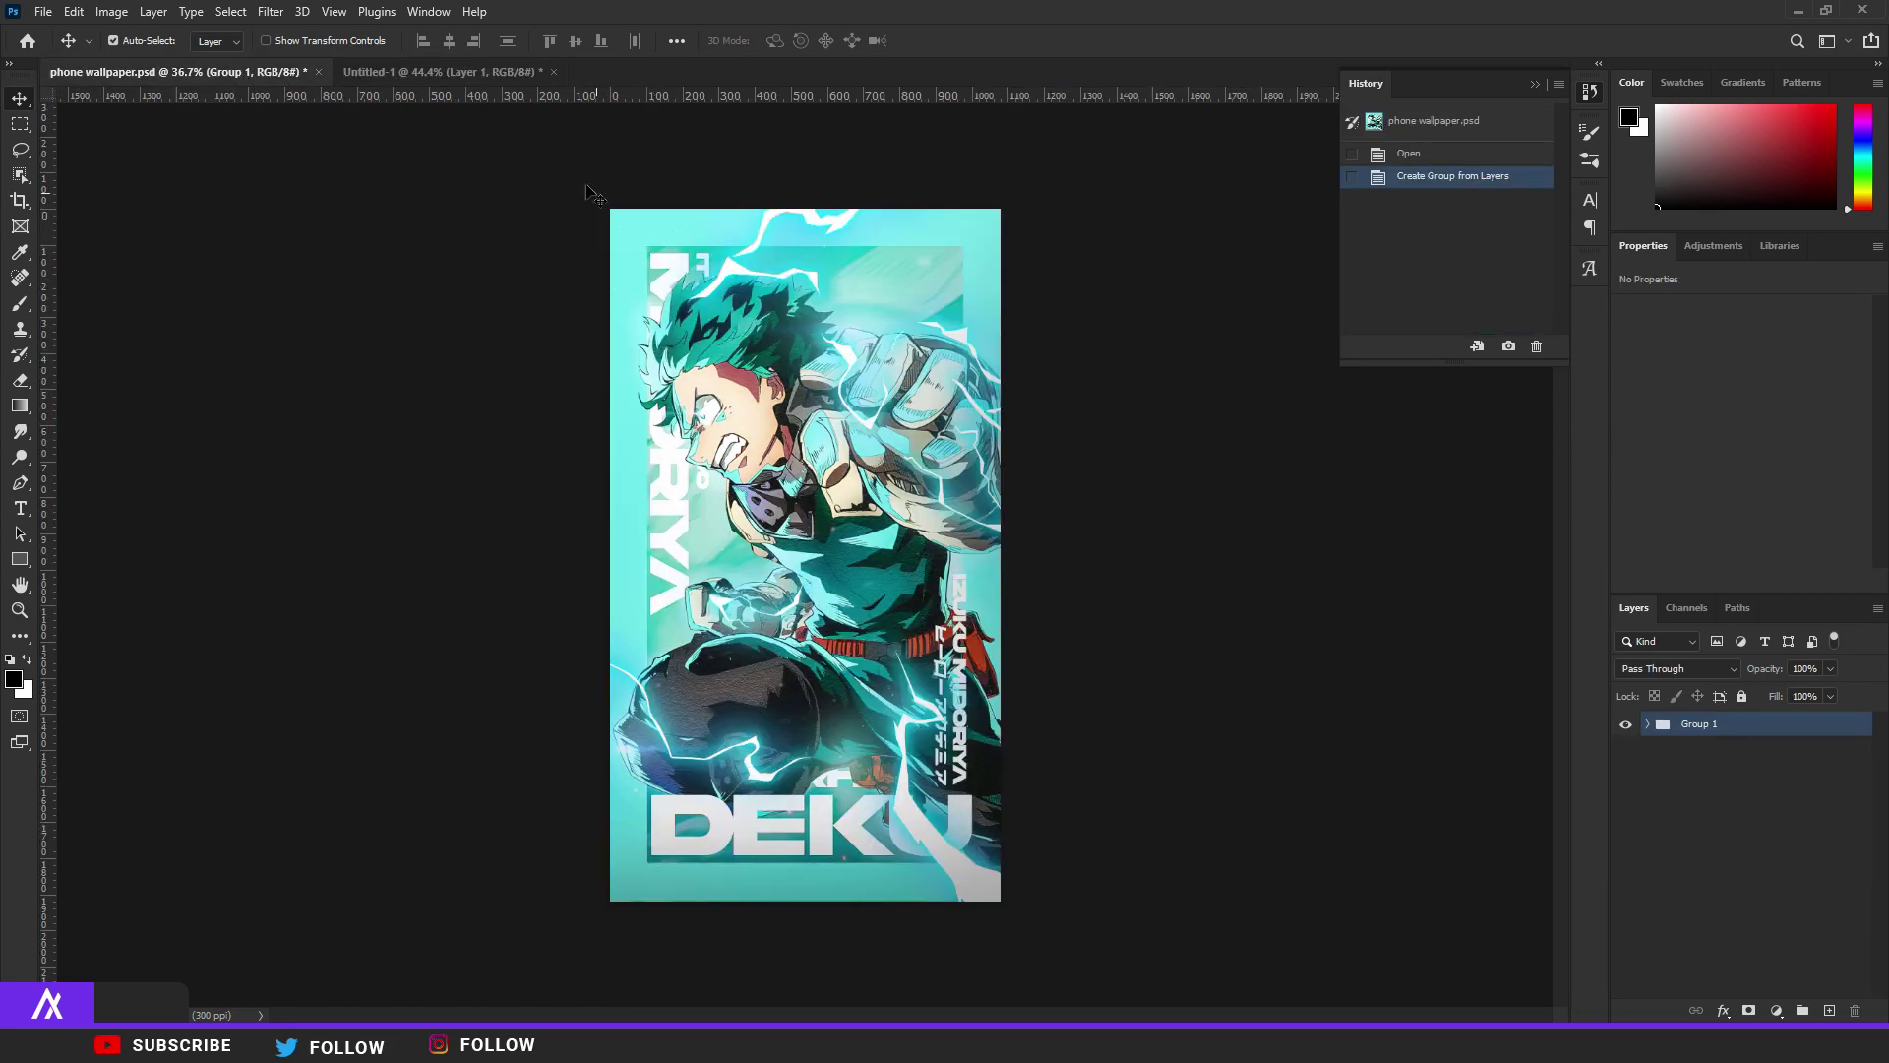
scroll(611, 371, up, 6)
scroll(610, 371, down, 5)
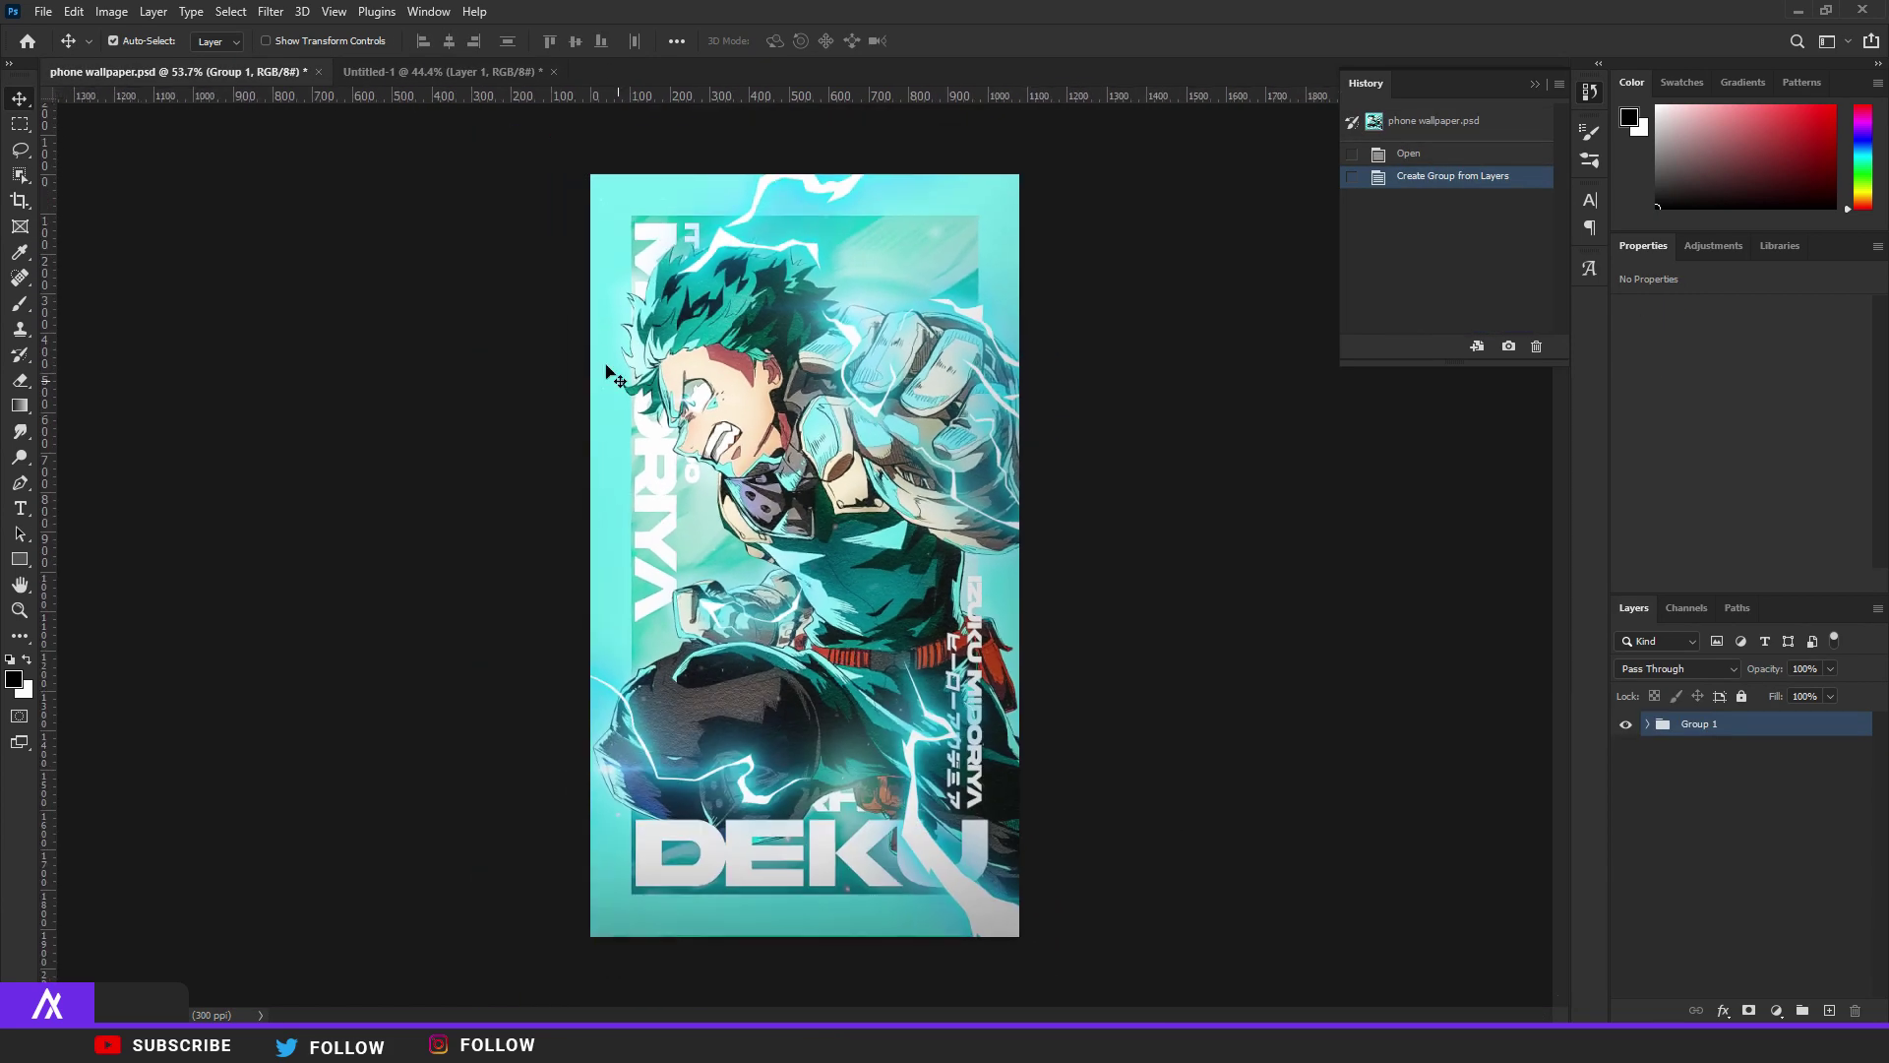
click(400, 73)
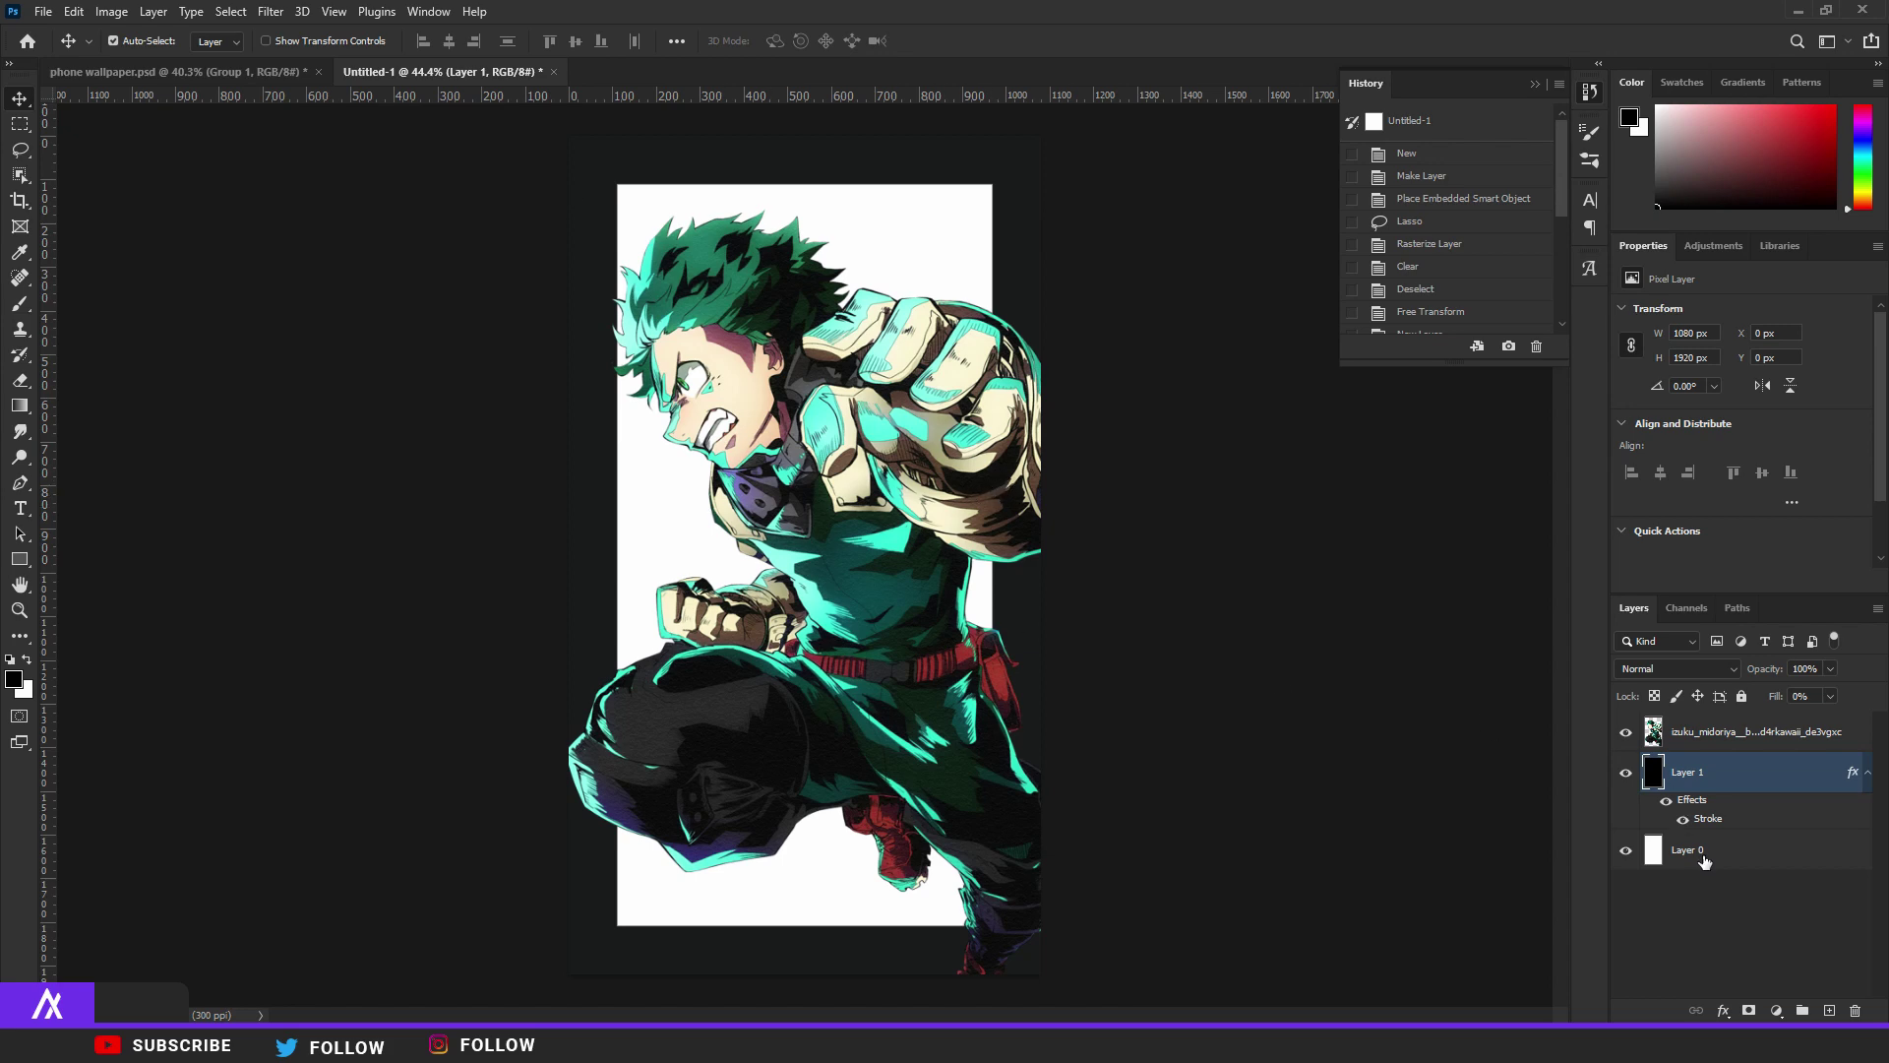
Apply a Color Overlay to Layer 0 in light turquoise (61ecda) sampled from the character's costume.
click(1772, 858)
double_click(1773, 861)
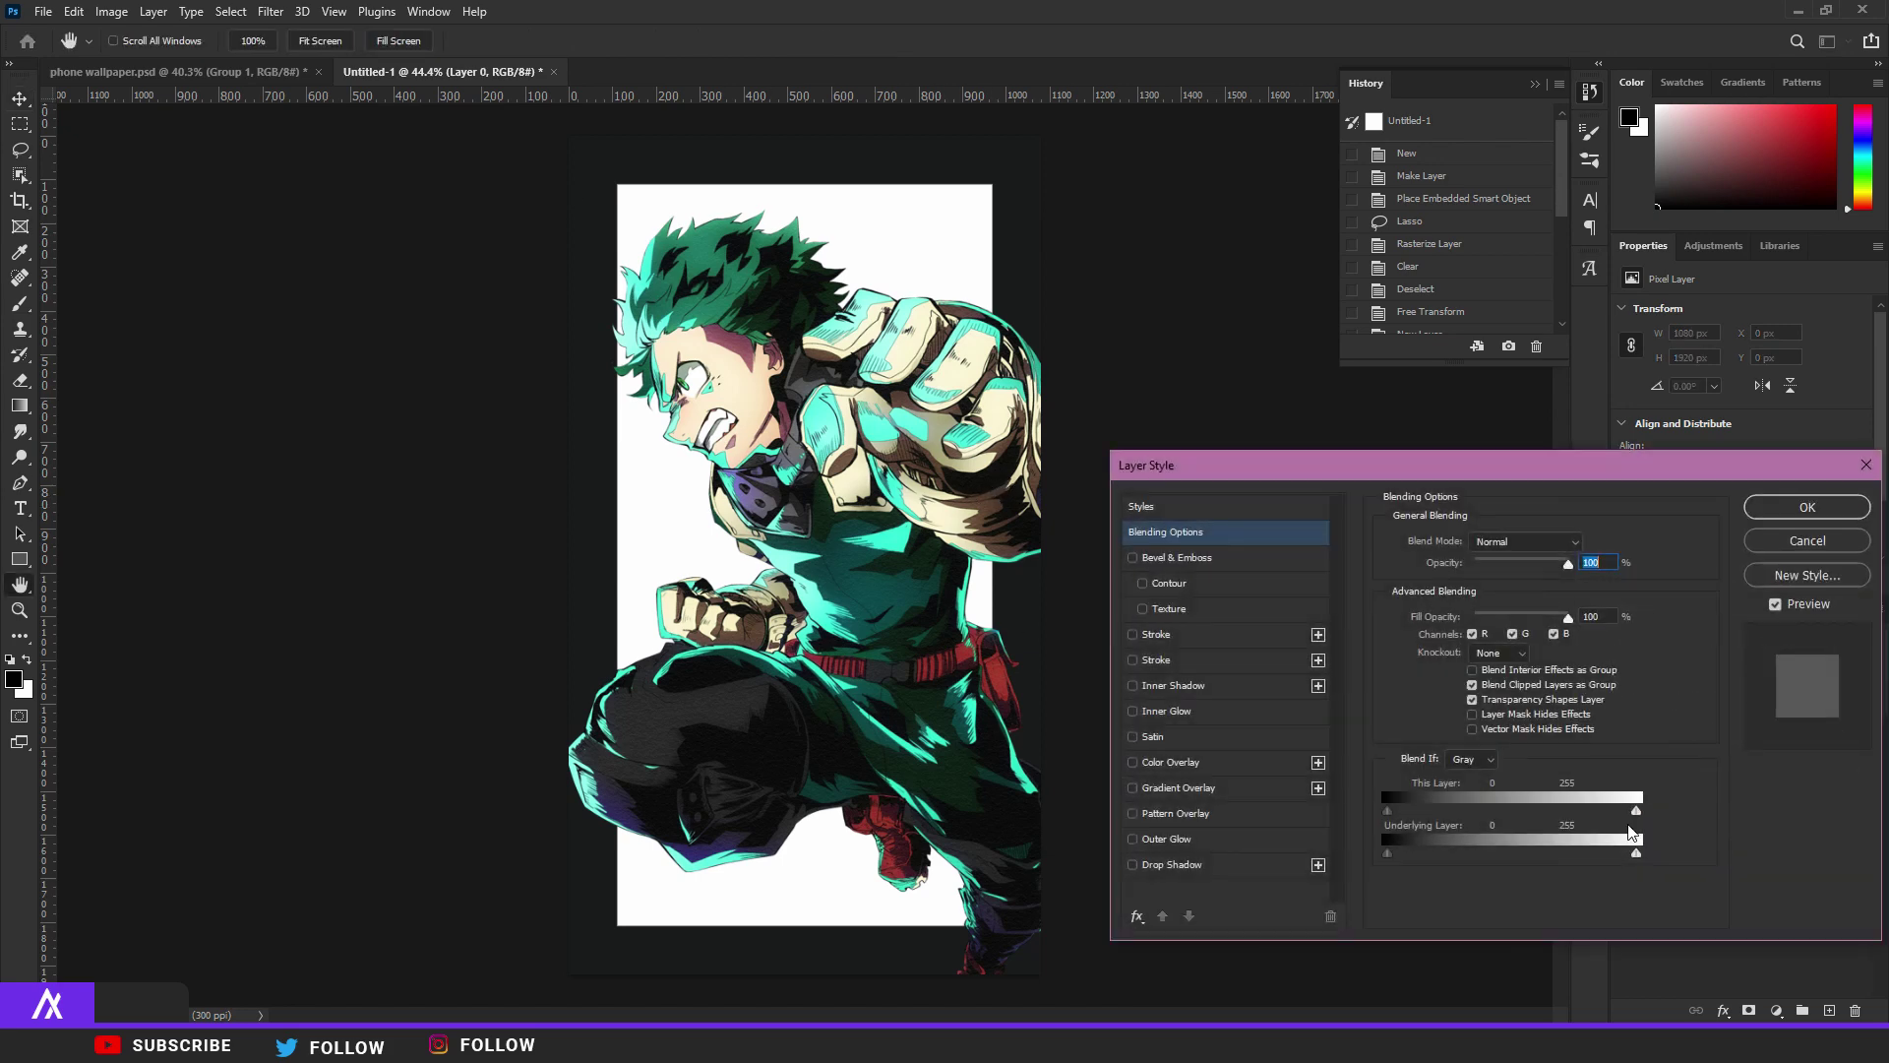
click(1180, 763)
click(1586, 543)
click(829, 421)
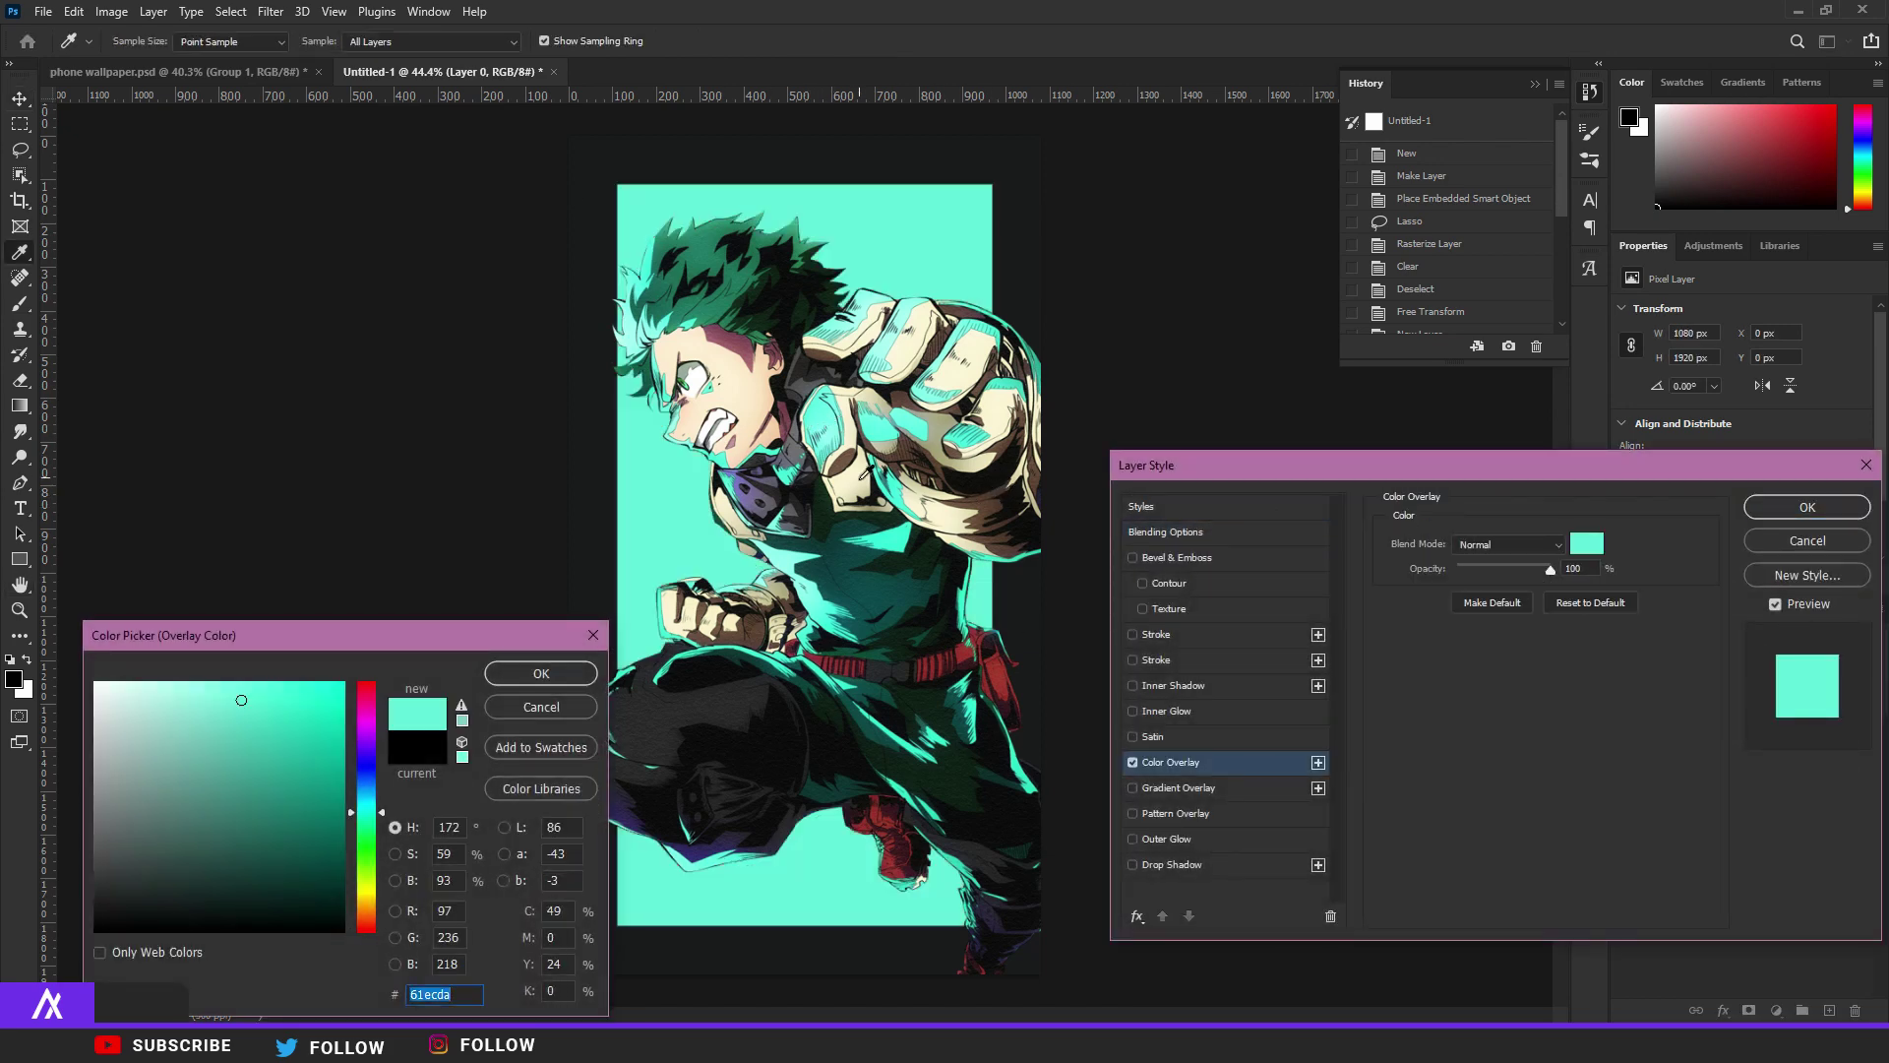
click(536, 671)
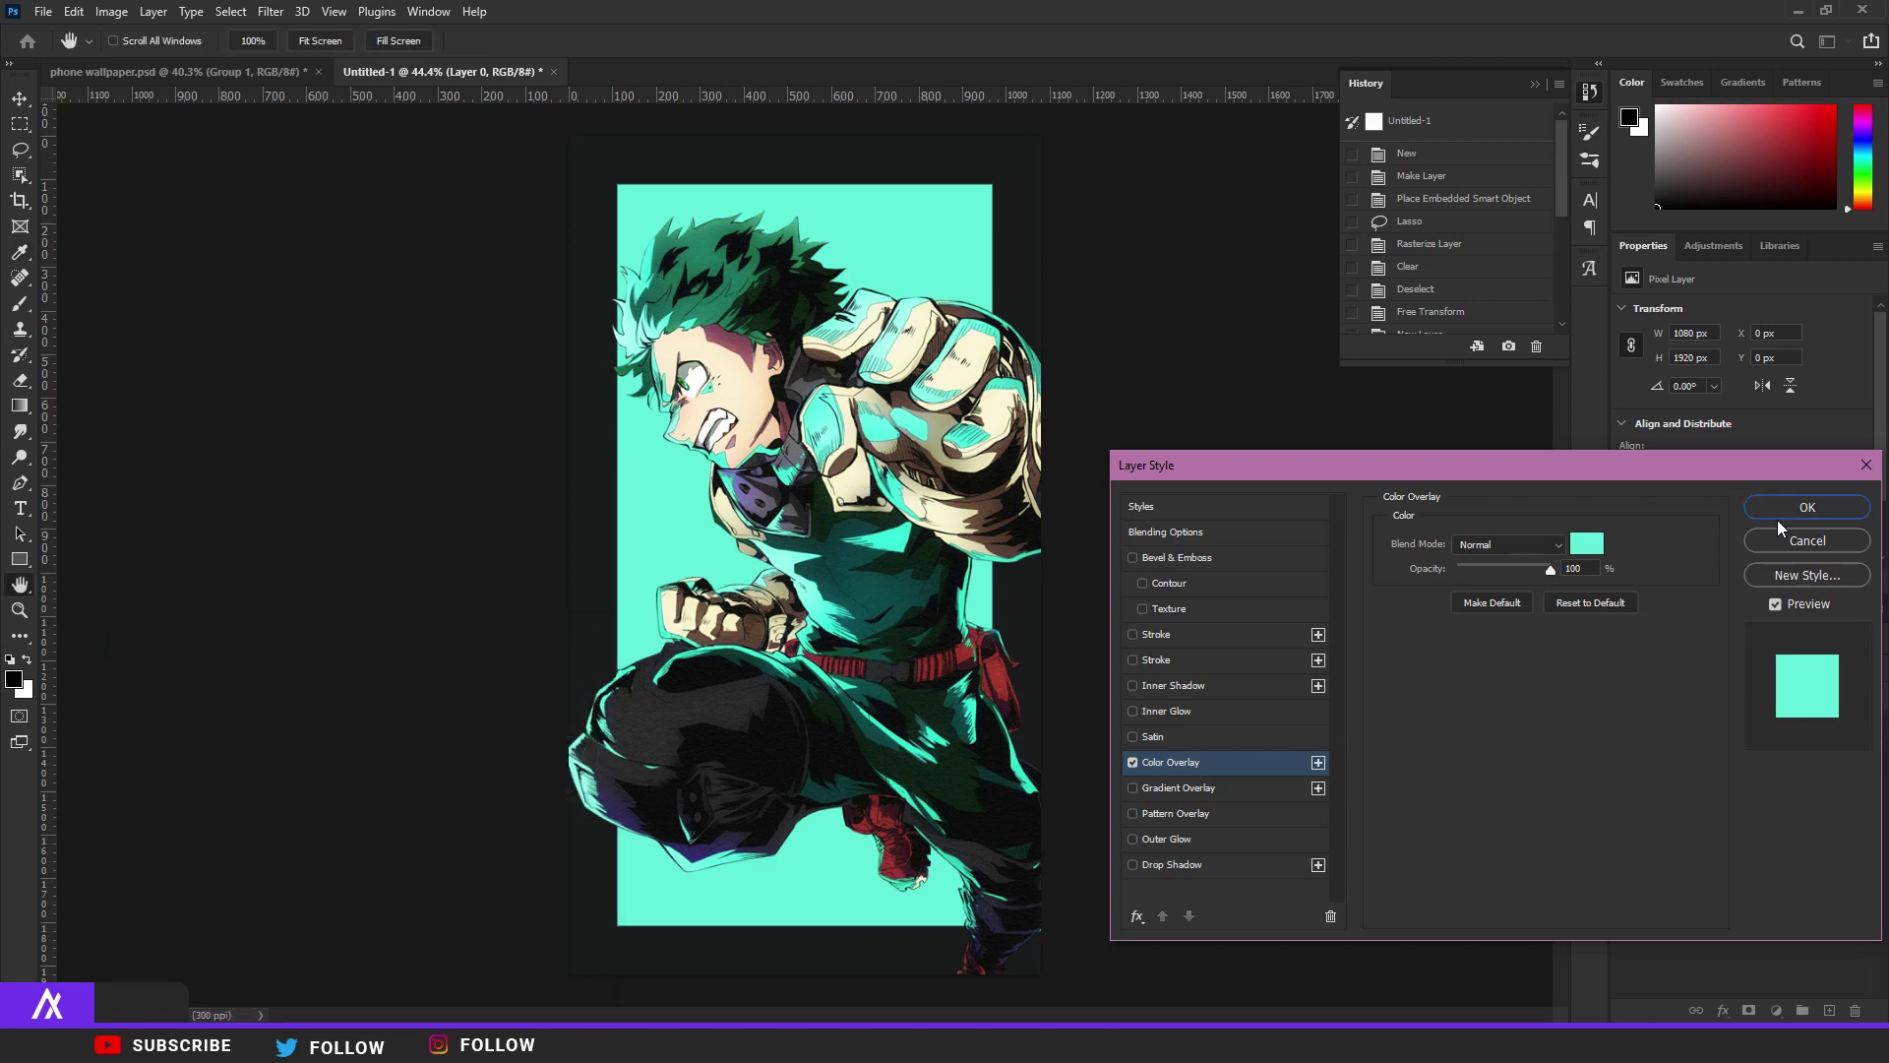
click(1805, 508)
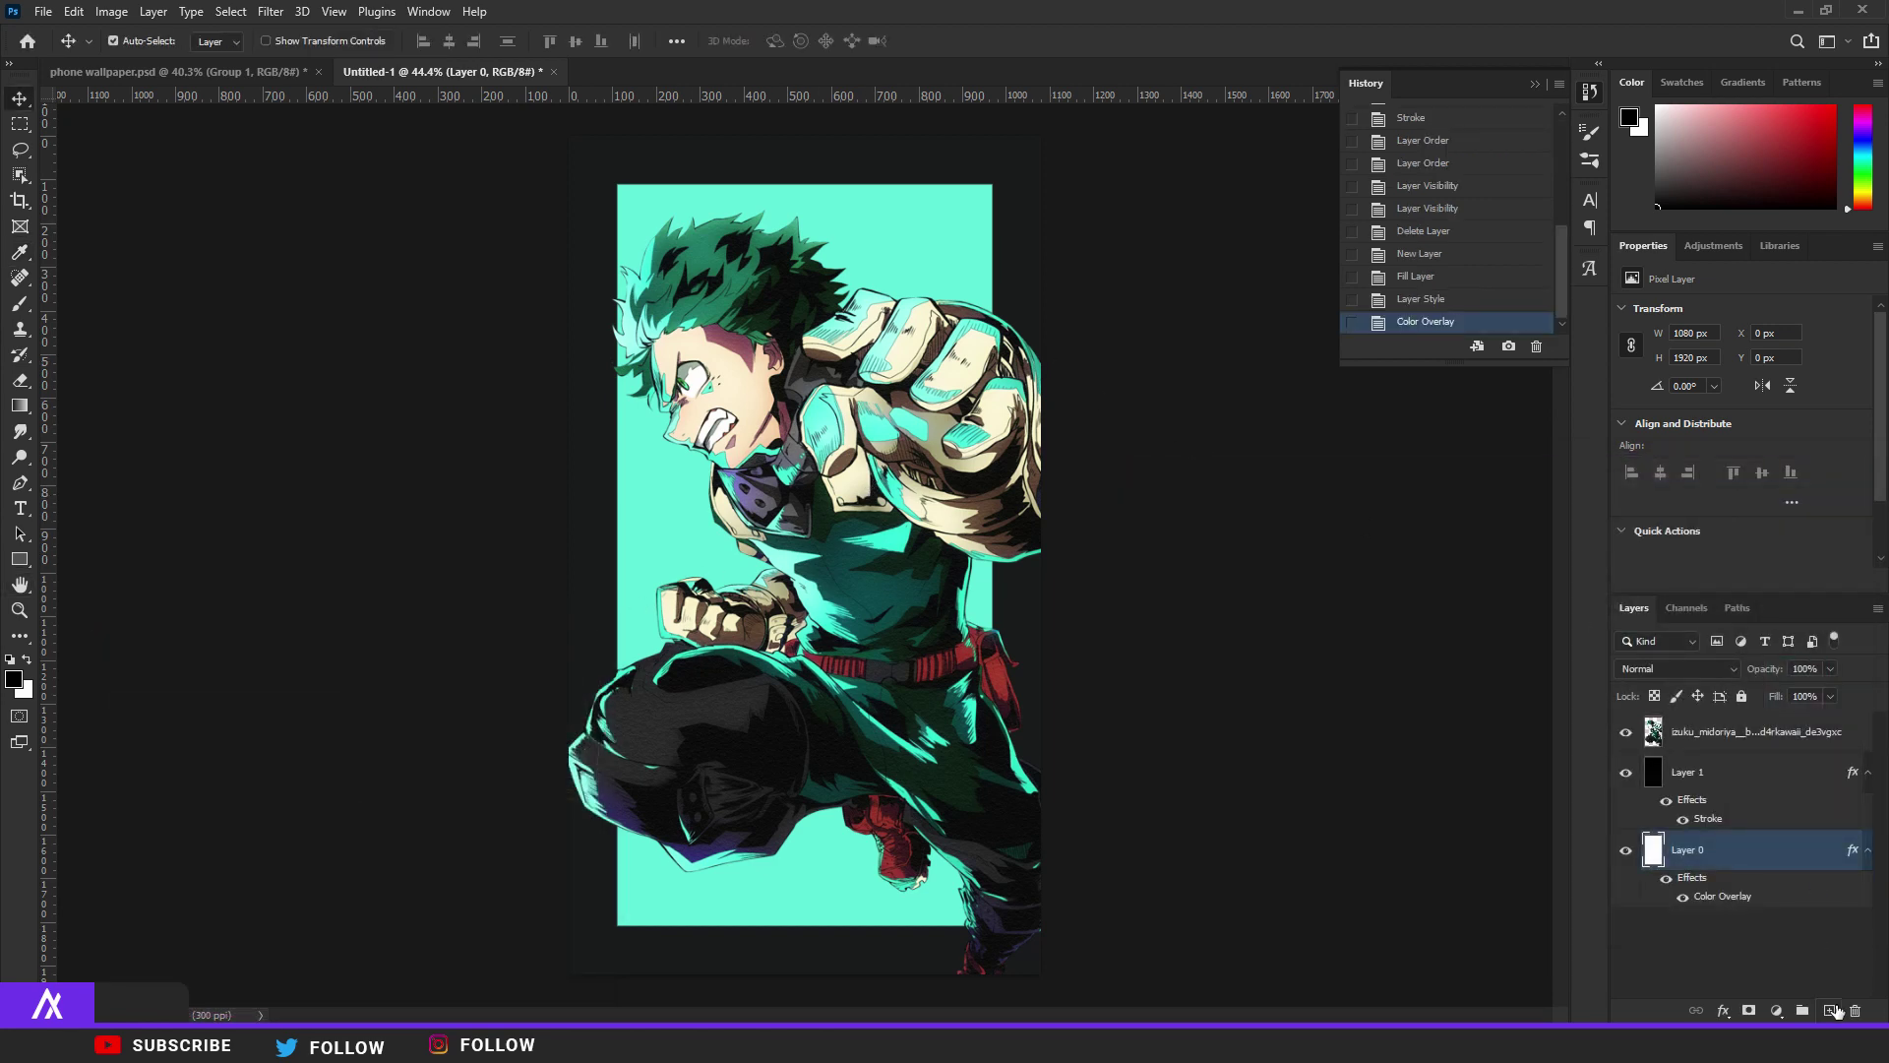
Add an empty layer directly below the character and set the brush foreground to a light turquoise sampled from the artwork.
click(1832, 1010)
key(ctrl+bracketright)
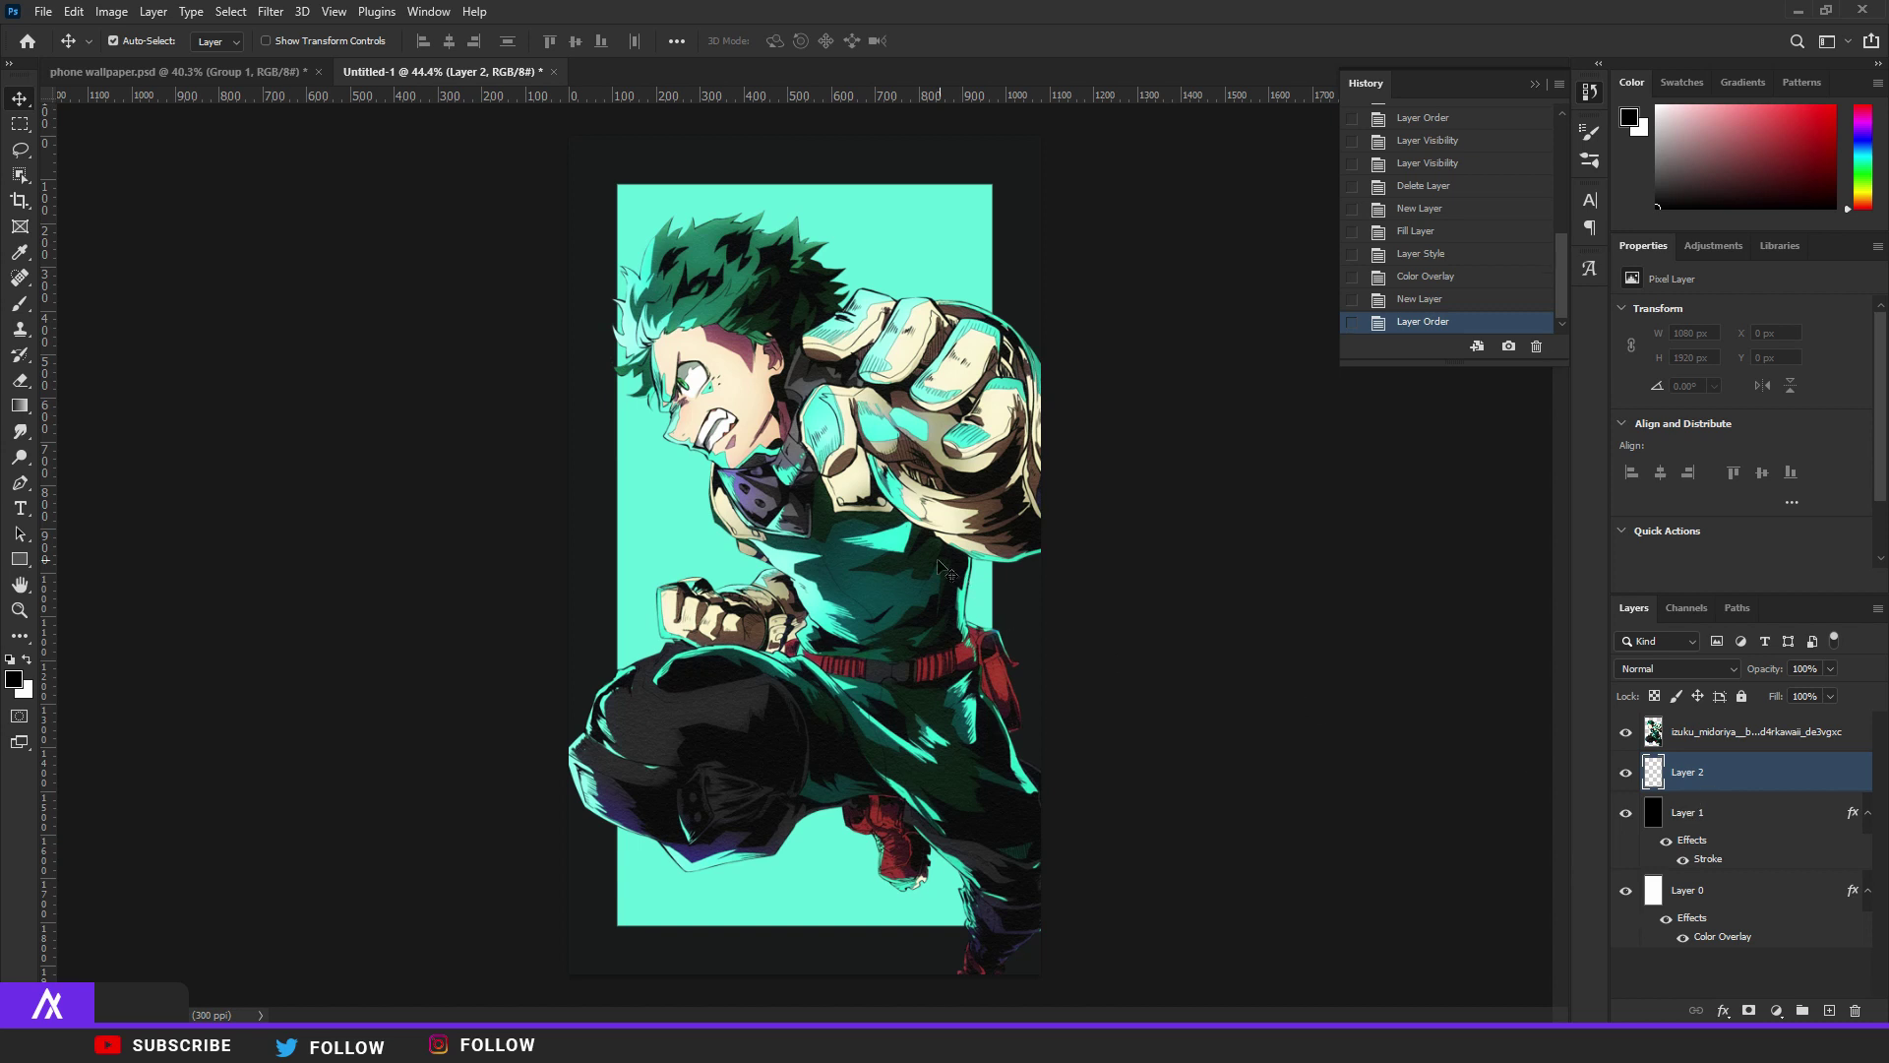
scroll(239, 325, up, 1)
click(19, 304)
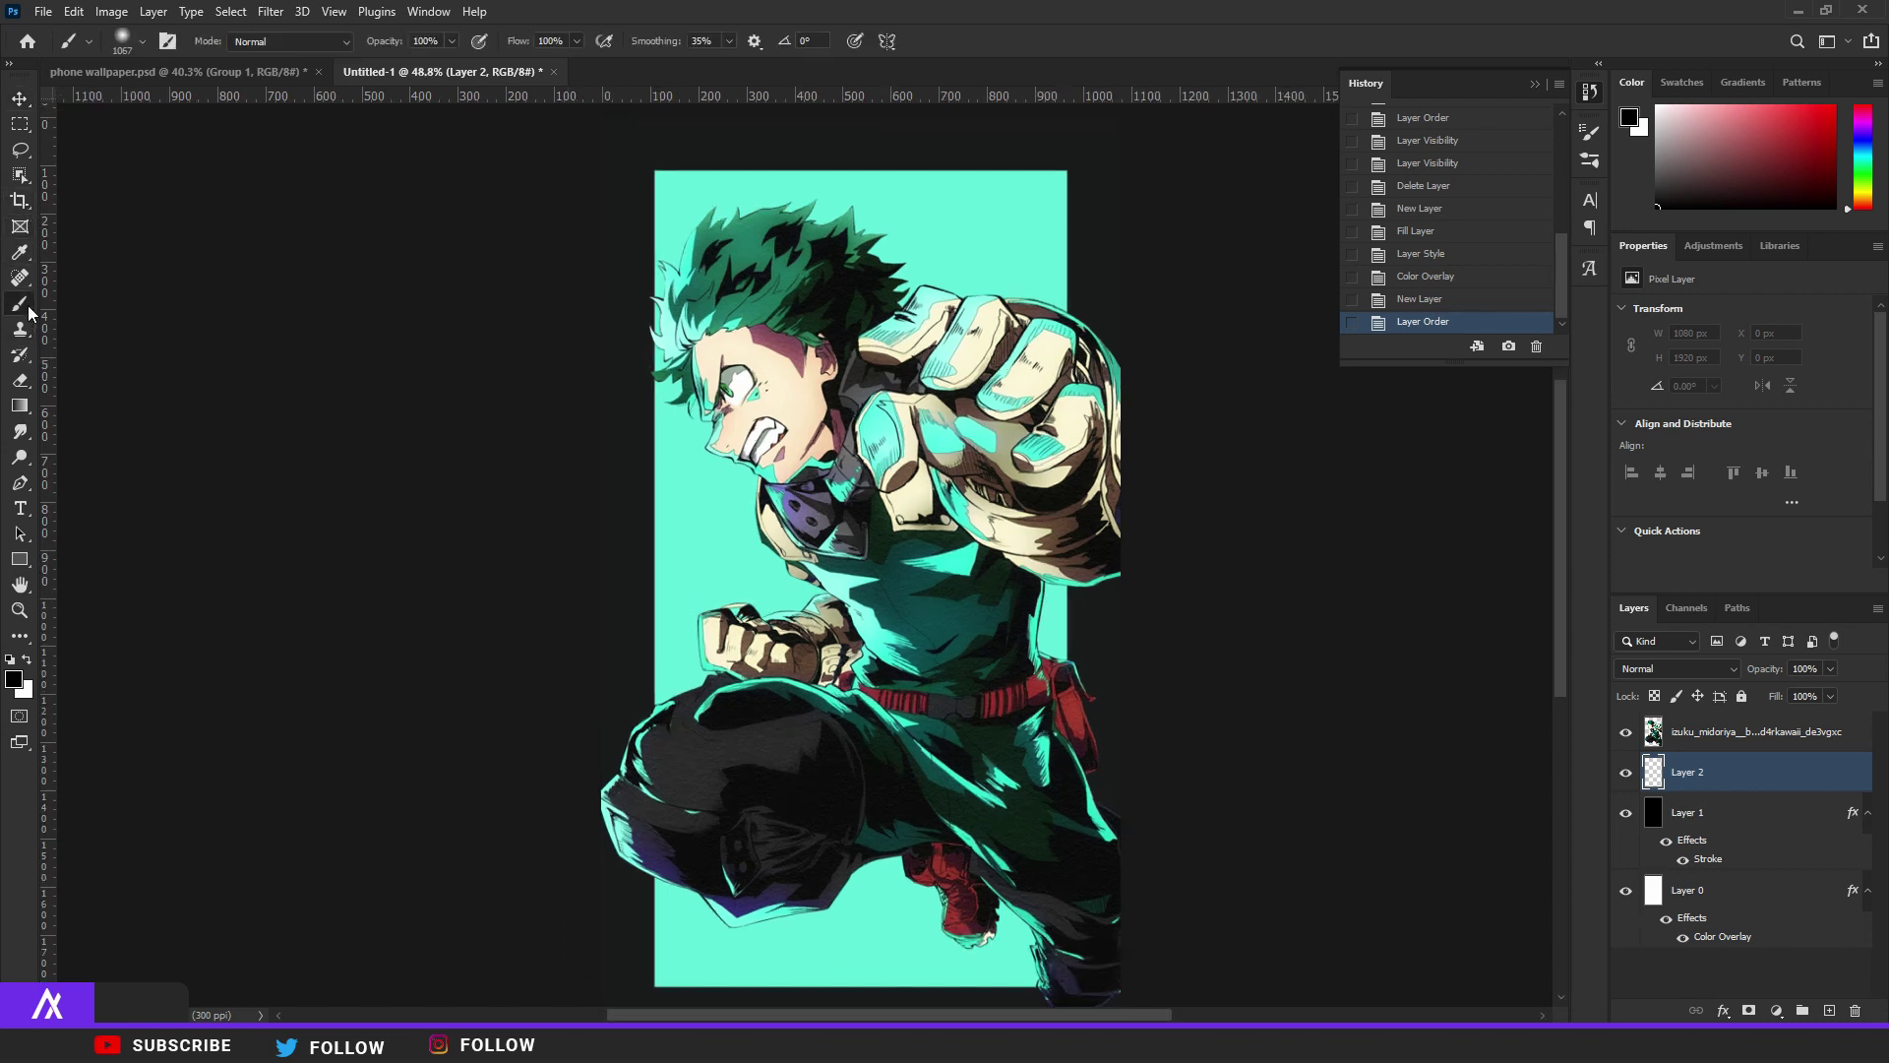
click(12, 679)
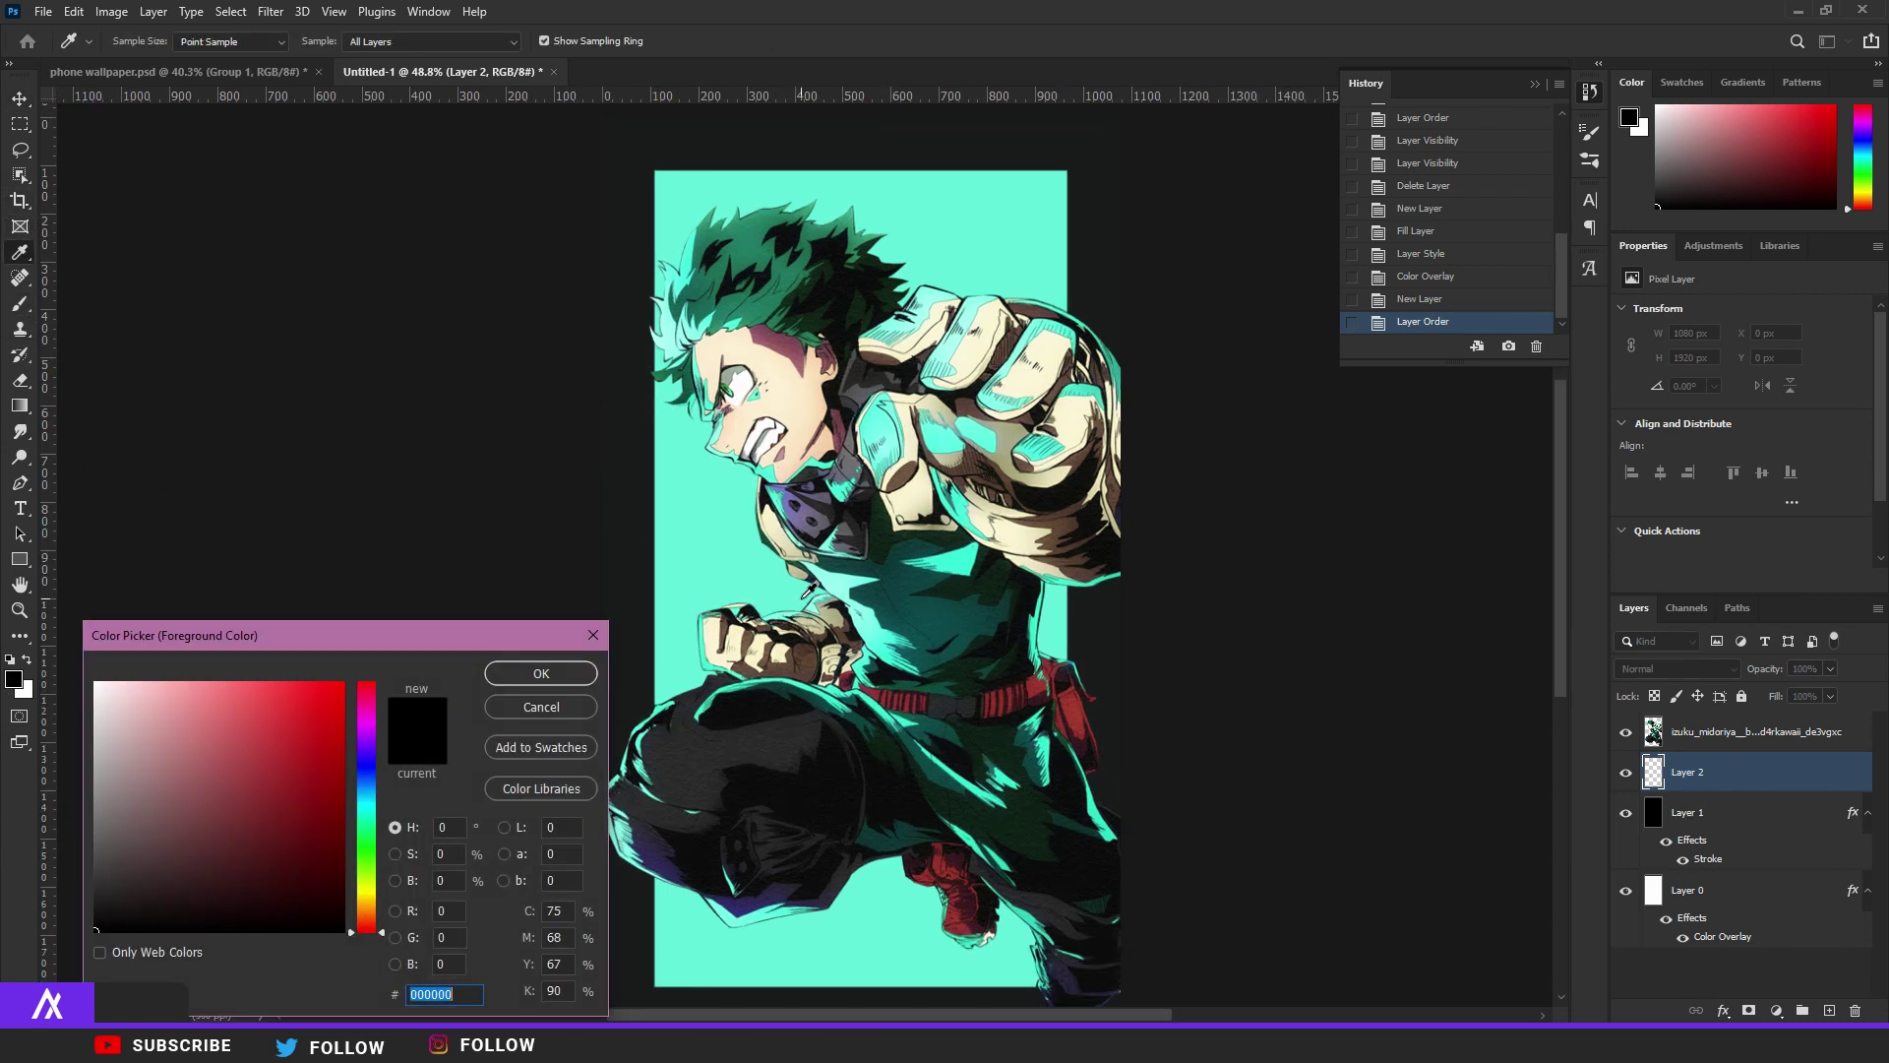
click(841, 583)
click(541, 673)
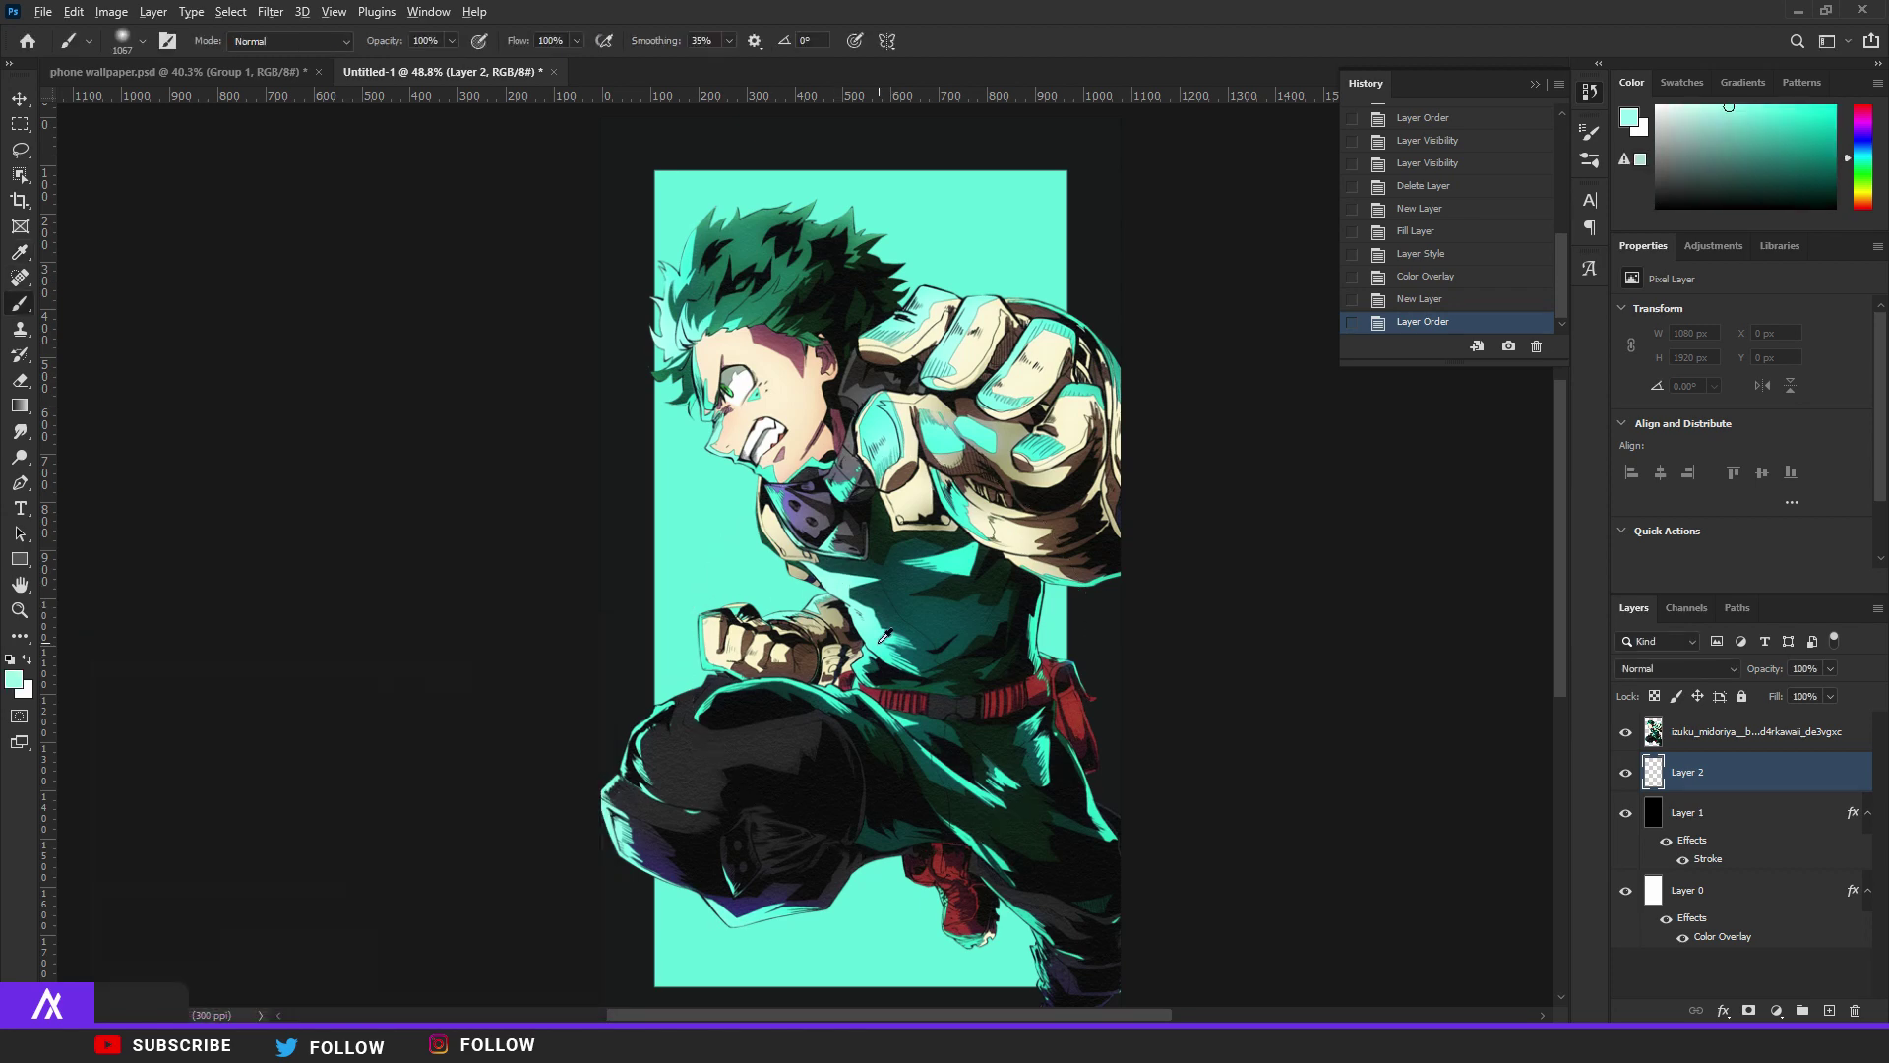
Paint soft turquoise glows behind the character's bent leg and torso with progressively smaller brush sizes.
click(743, 817)
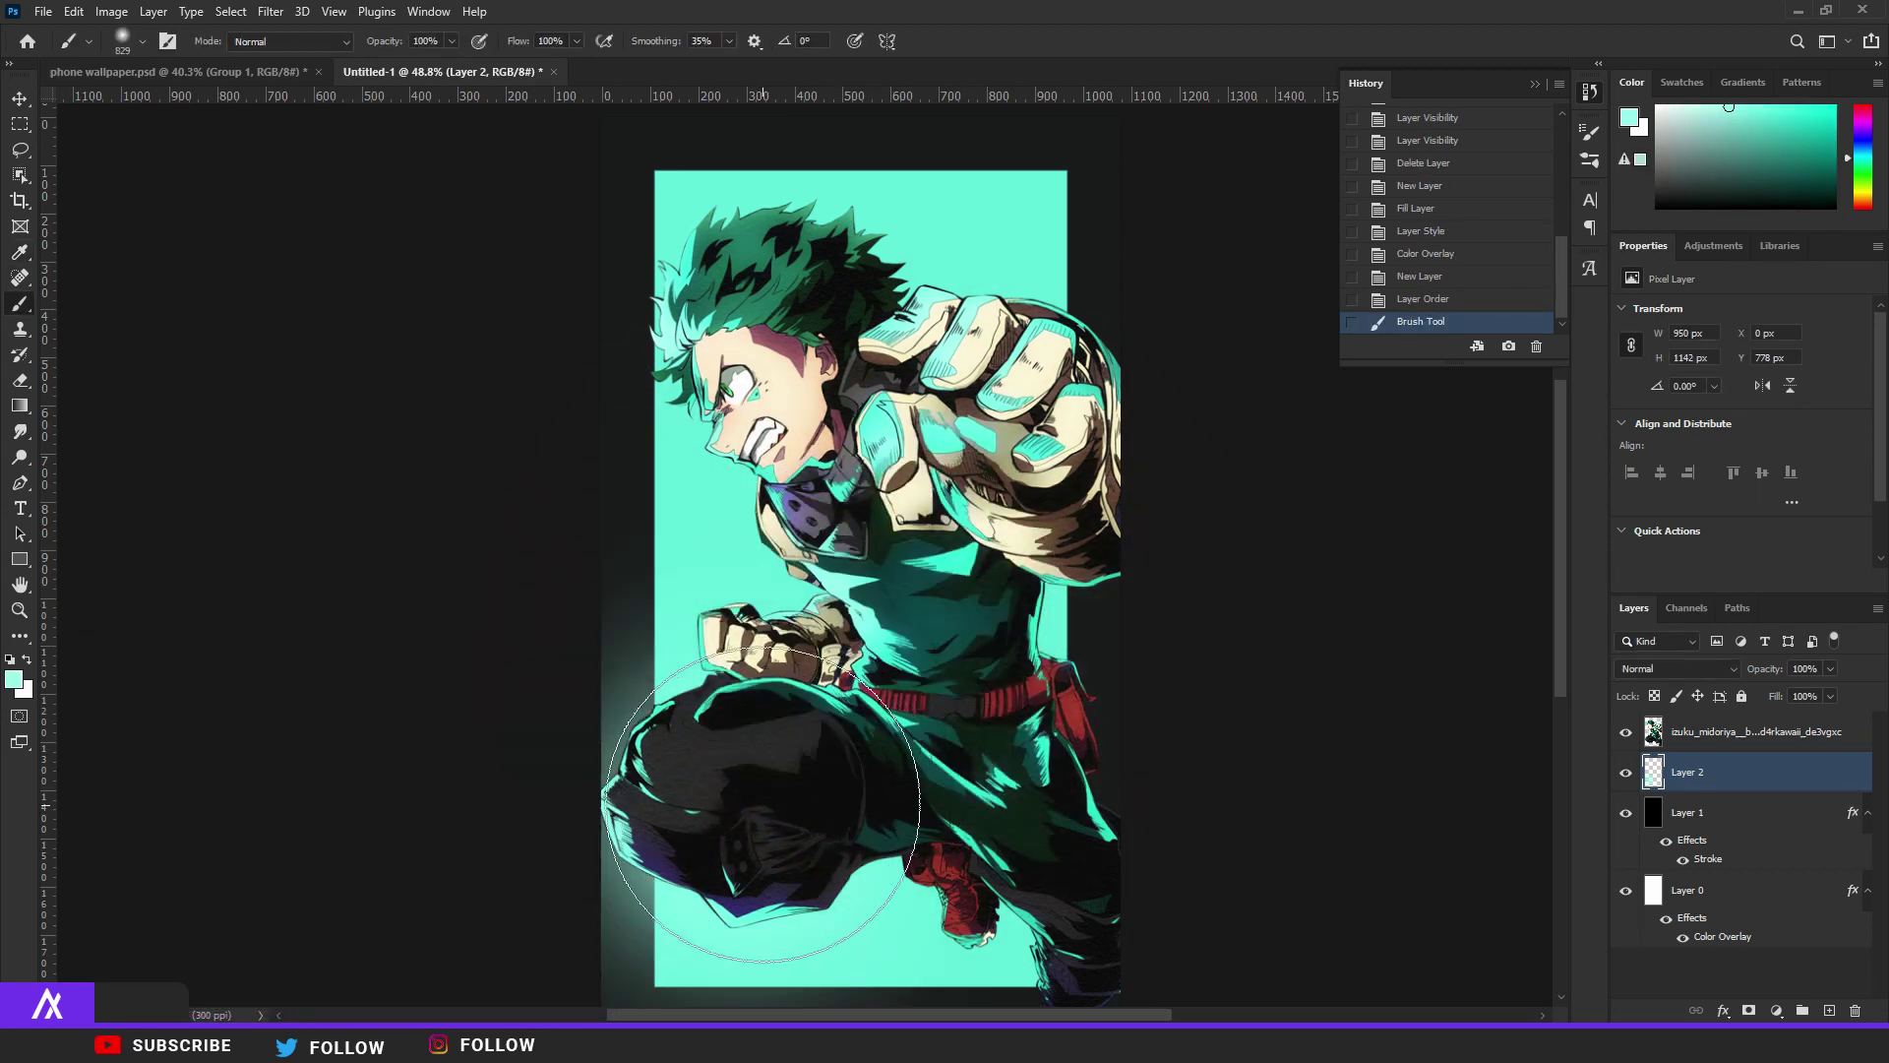
drag(883, 723, 763, 683)
click(762, 682)
click(862, 629)
click(993, 469)
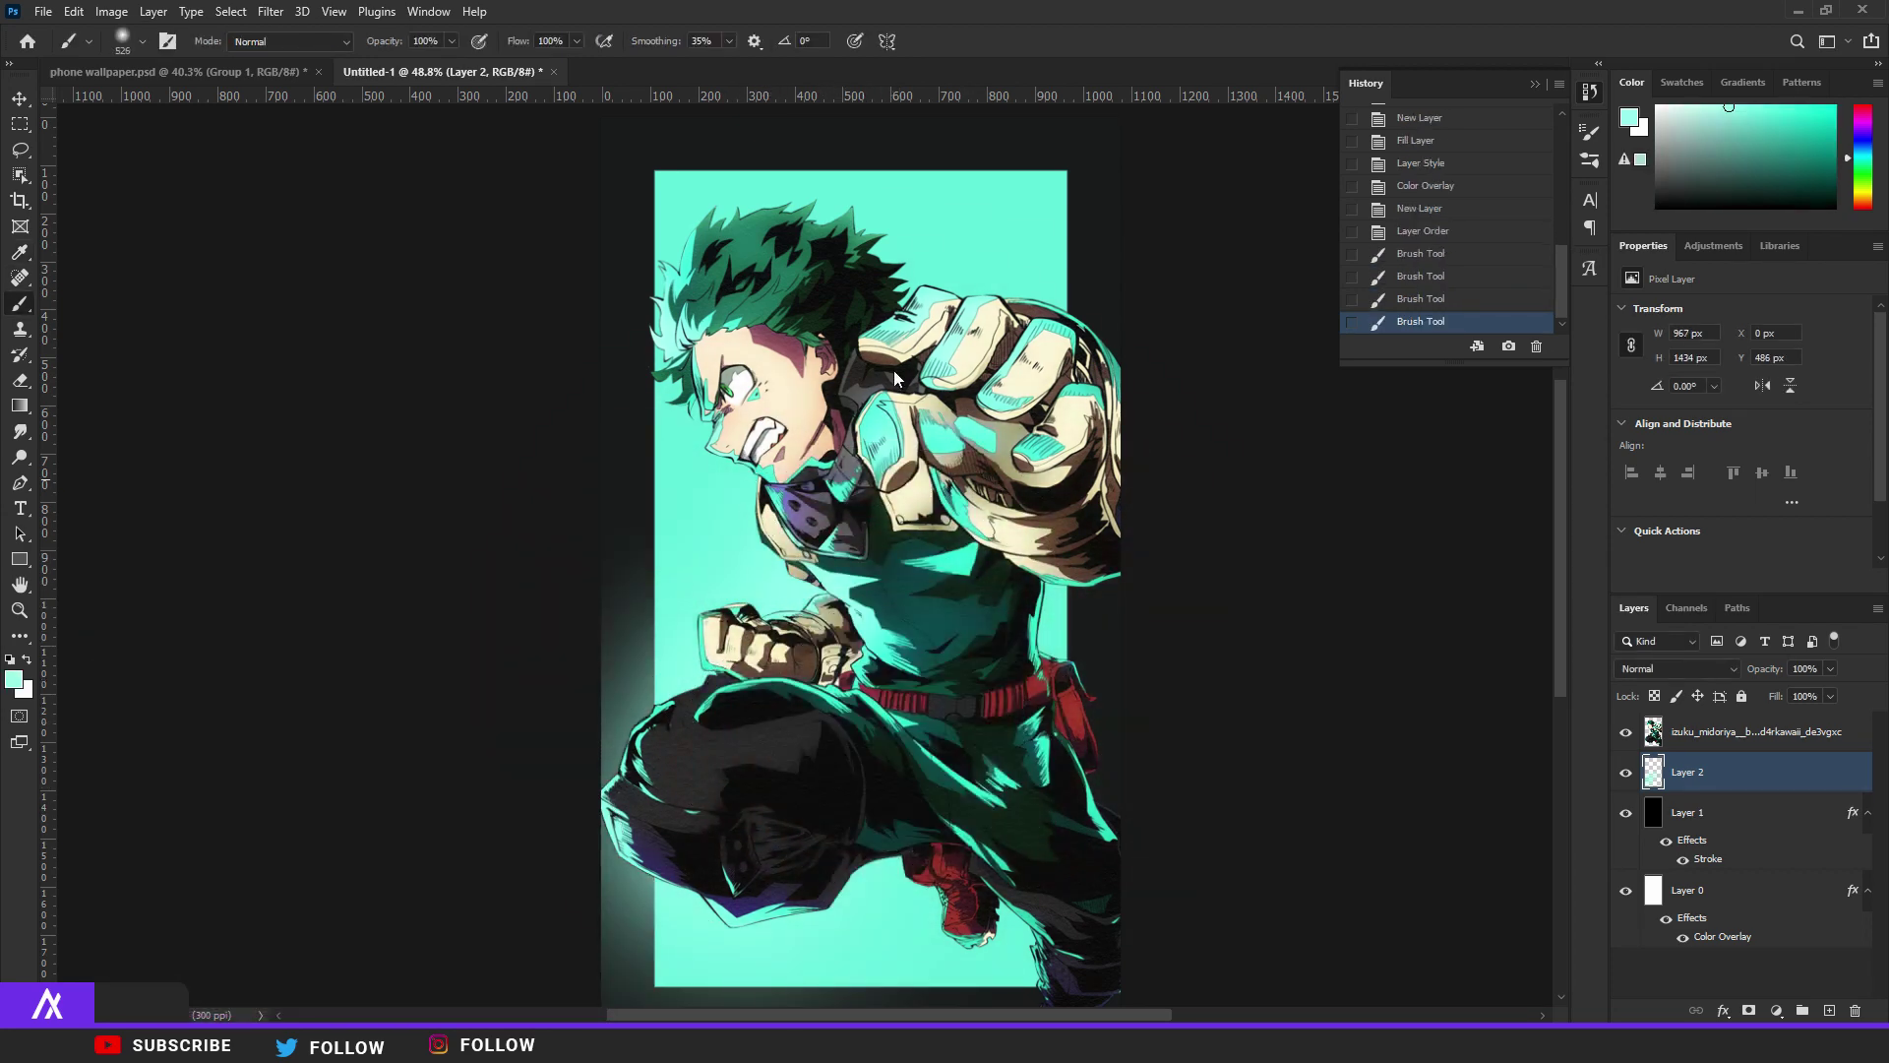
Paint more soft light turquoise glows on Layer 2 behind the character's raised fist, head and legs.
click(992, 470)
click(1022, 390)
click(1051, 398)
click(1051, 398)
click(867, 401)
click(775, 292)
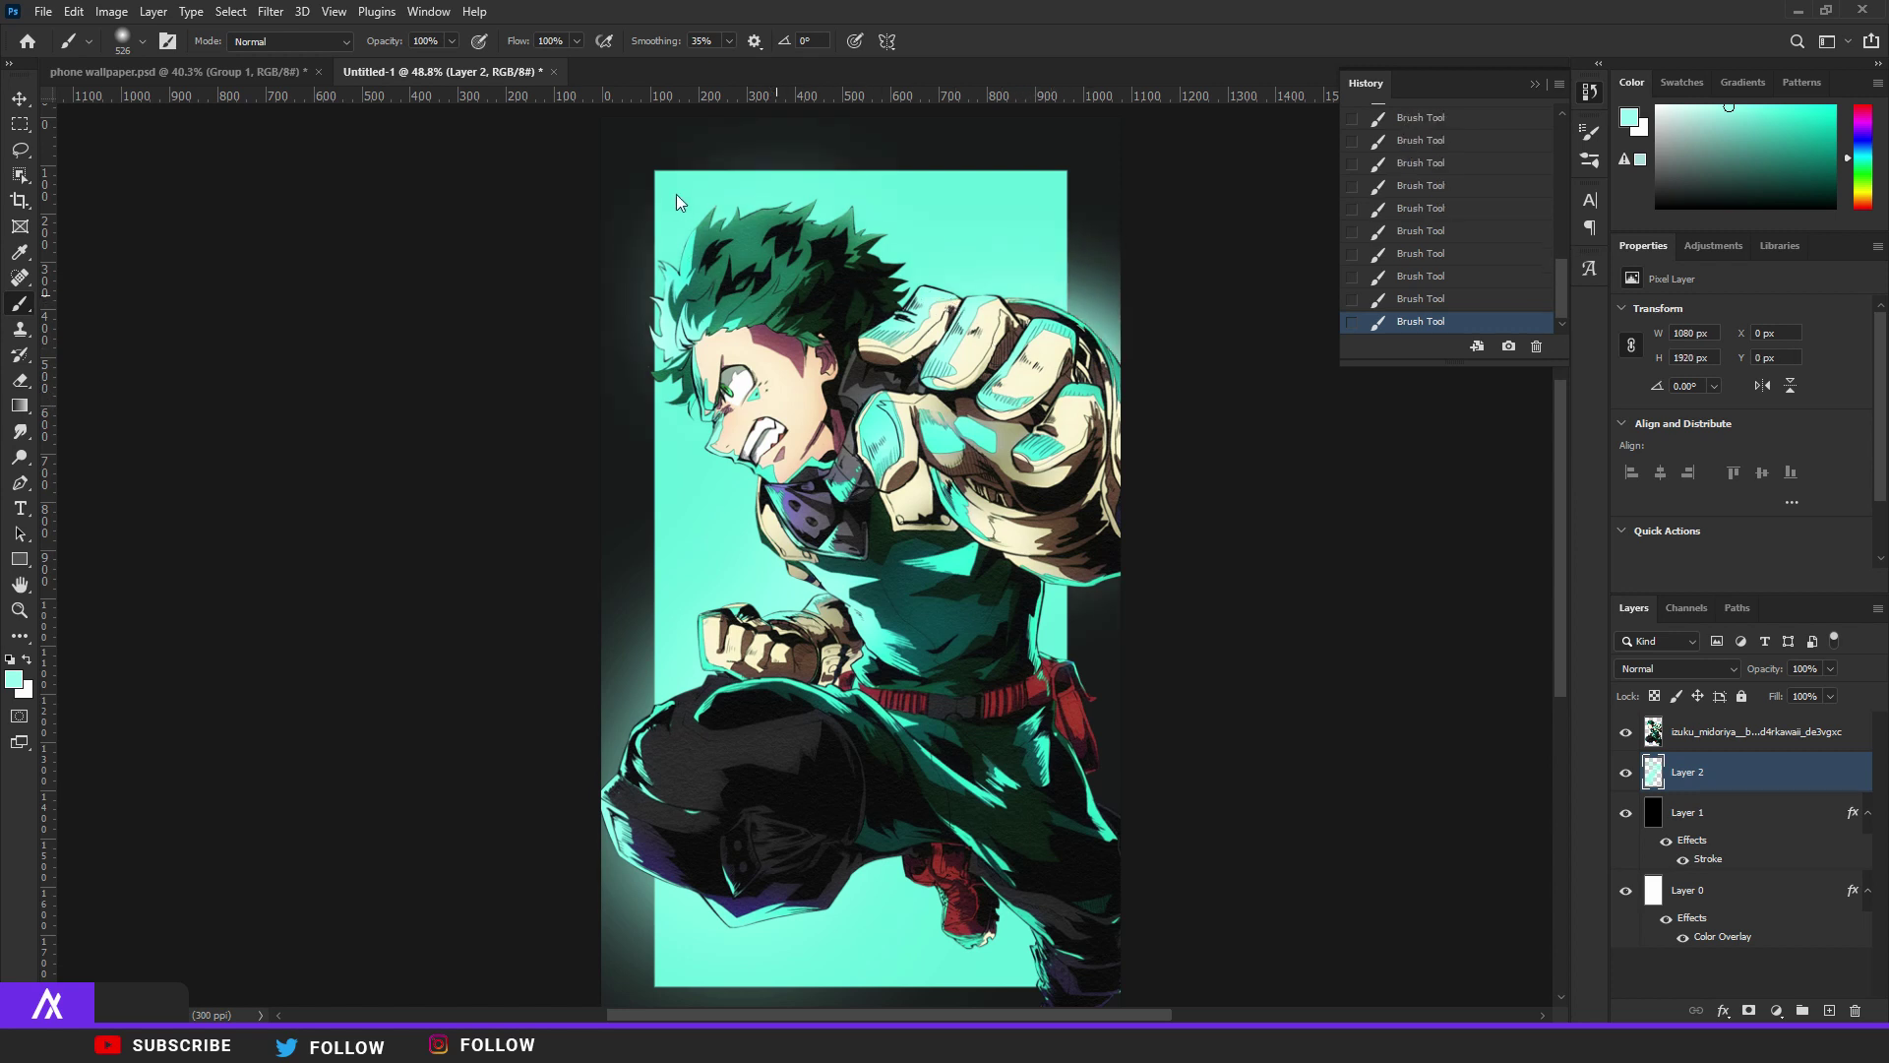
click(758, 285)
click(728, 374)
click(749, 384)
click(953, 839)
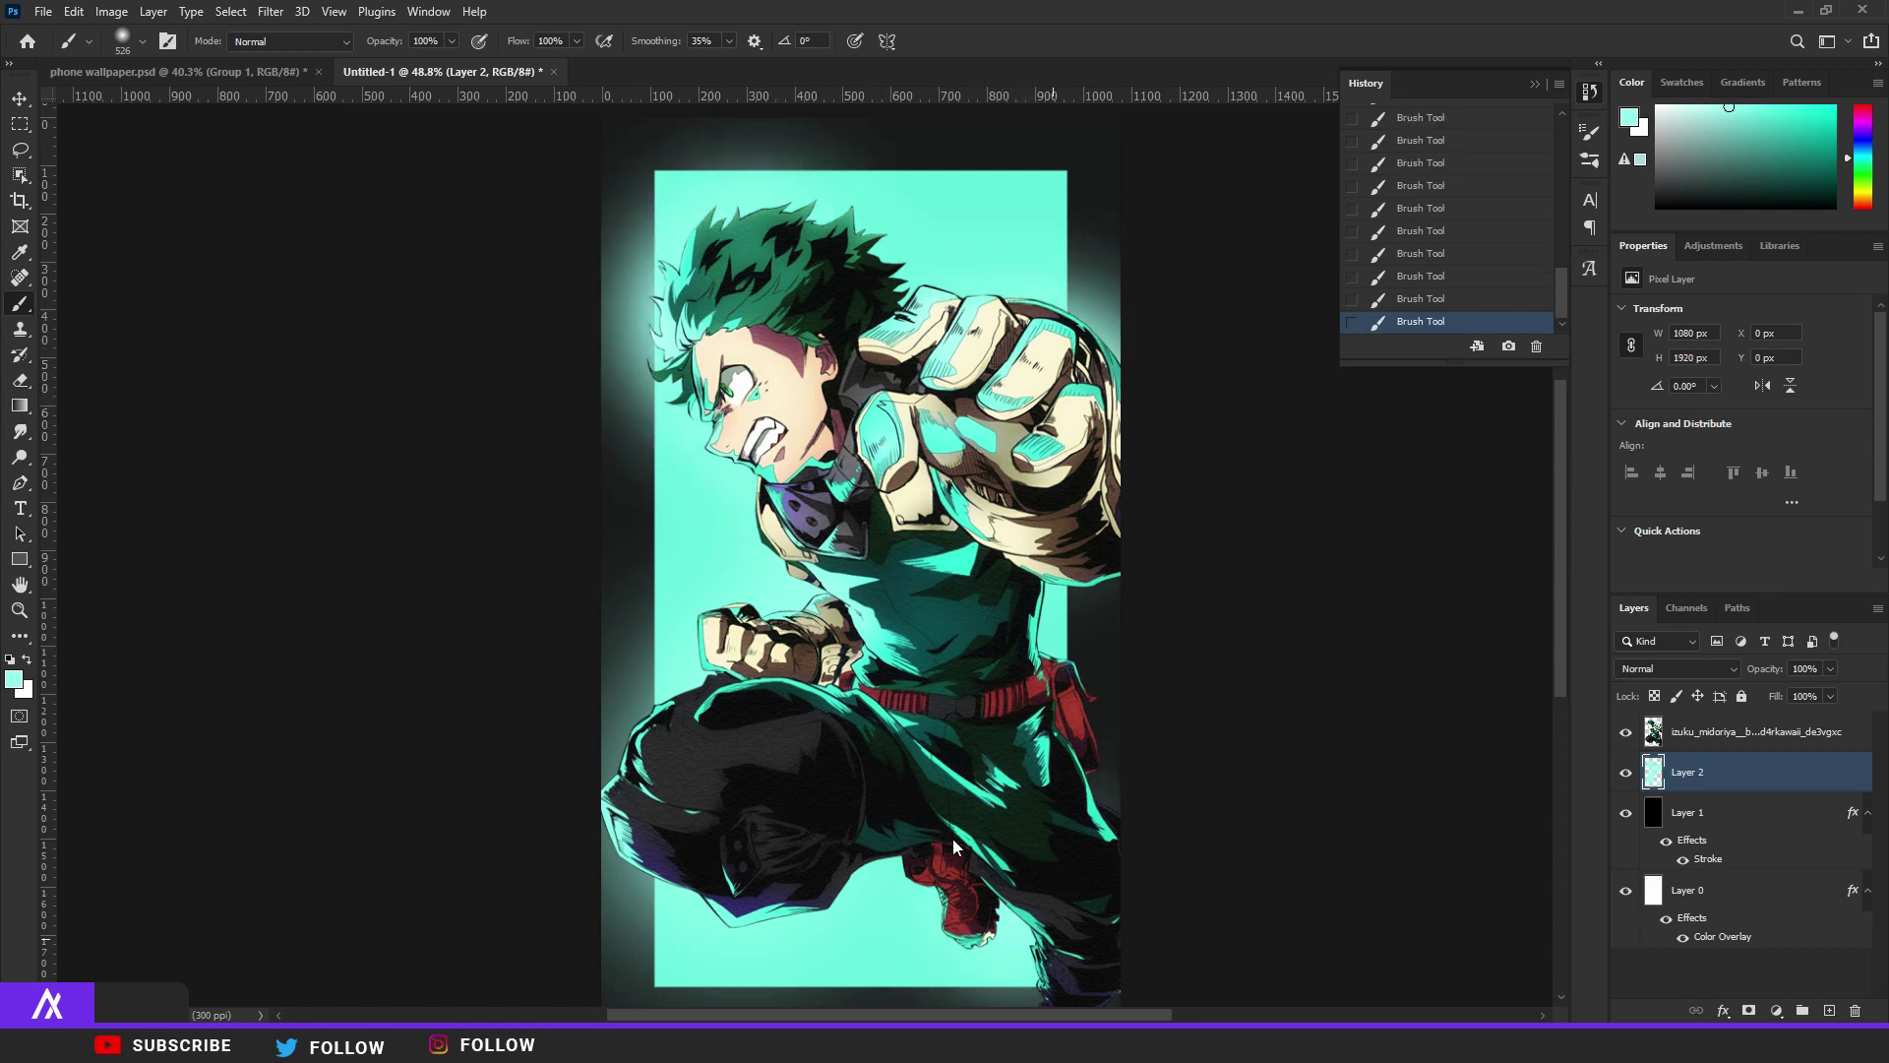
click(964, 740)
click(959, 694)
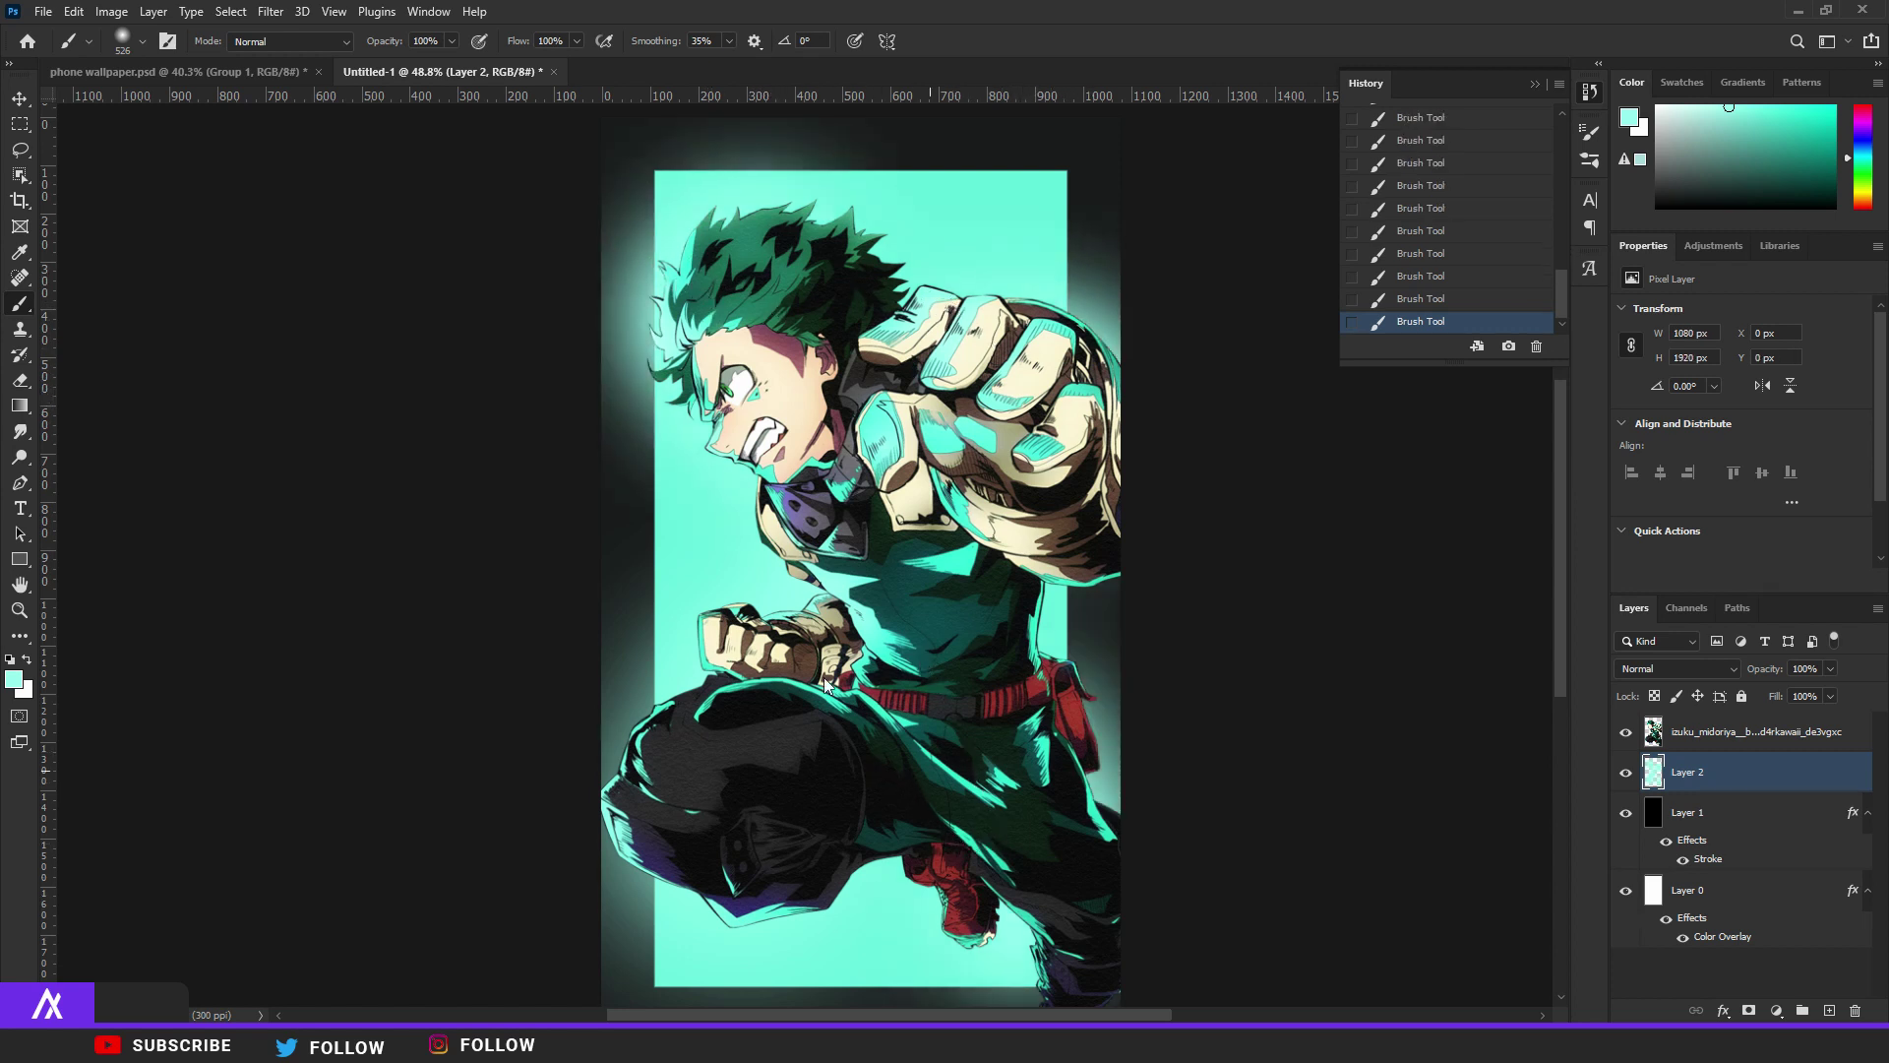
Set Layer 2's blend mode to Screen and reduce its opacity to 38%.
click(1673, 669)
click(1645, 700)
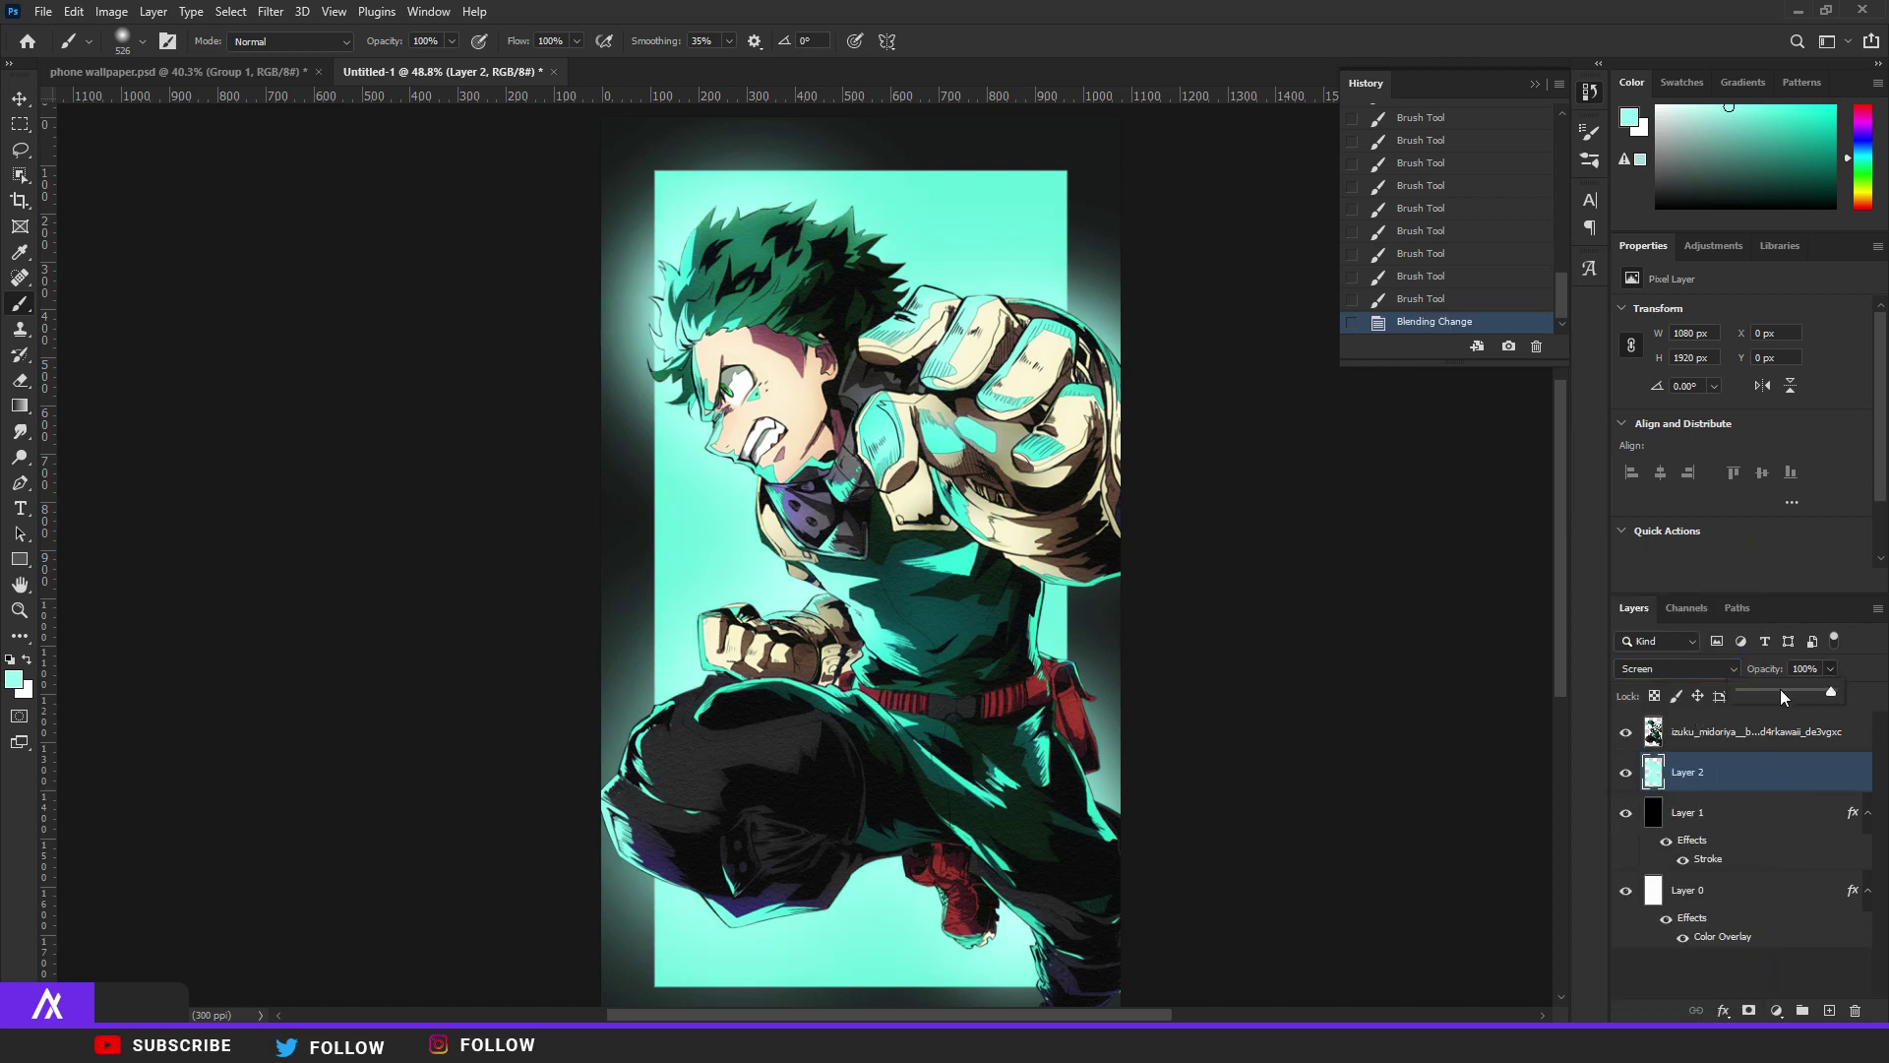
drag(1781, 692, 1776, 693)
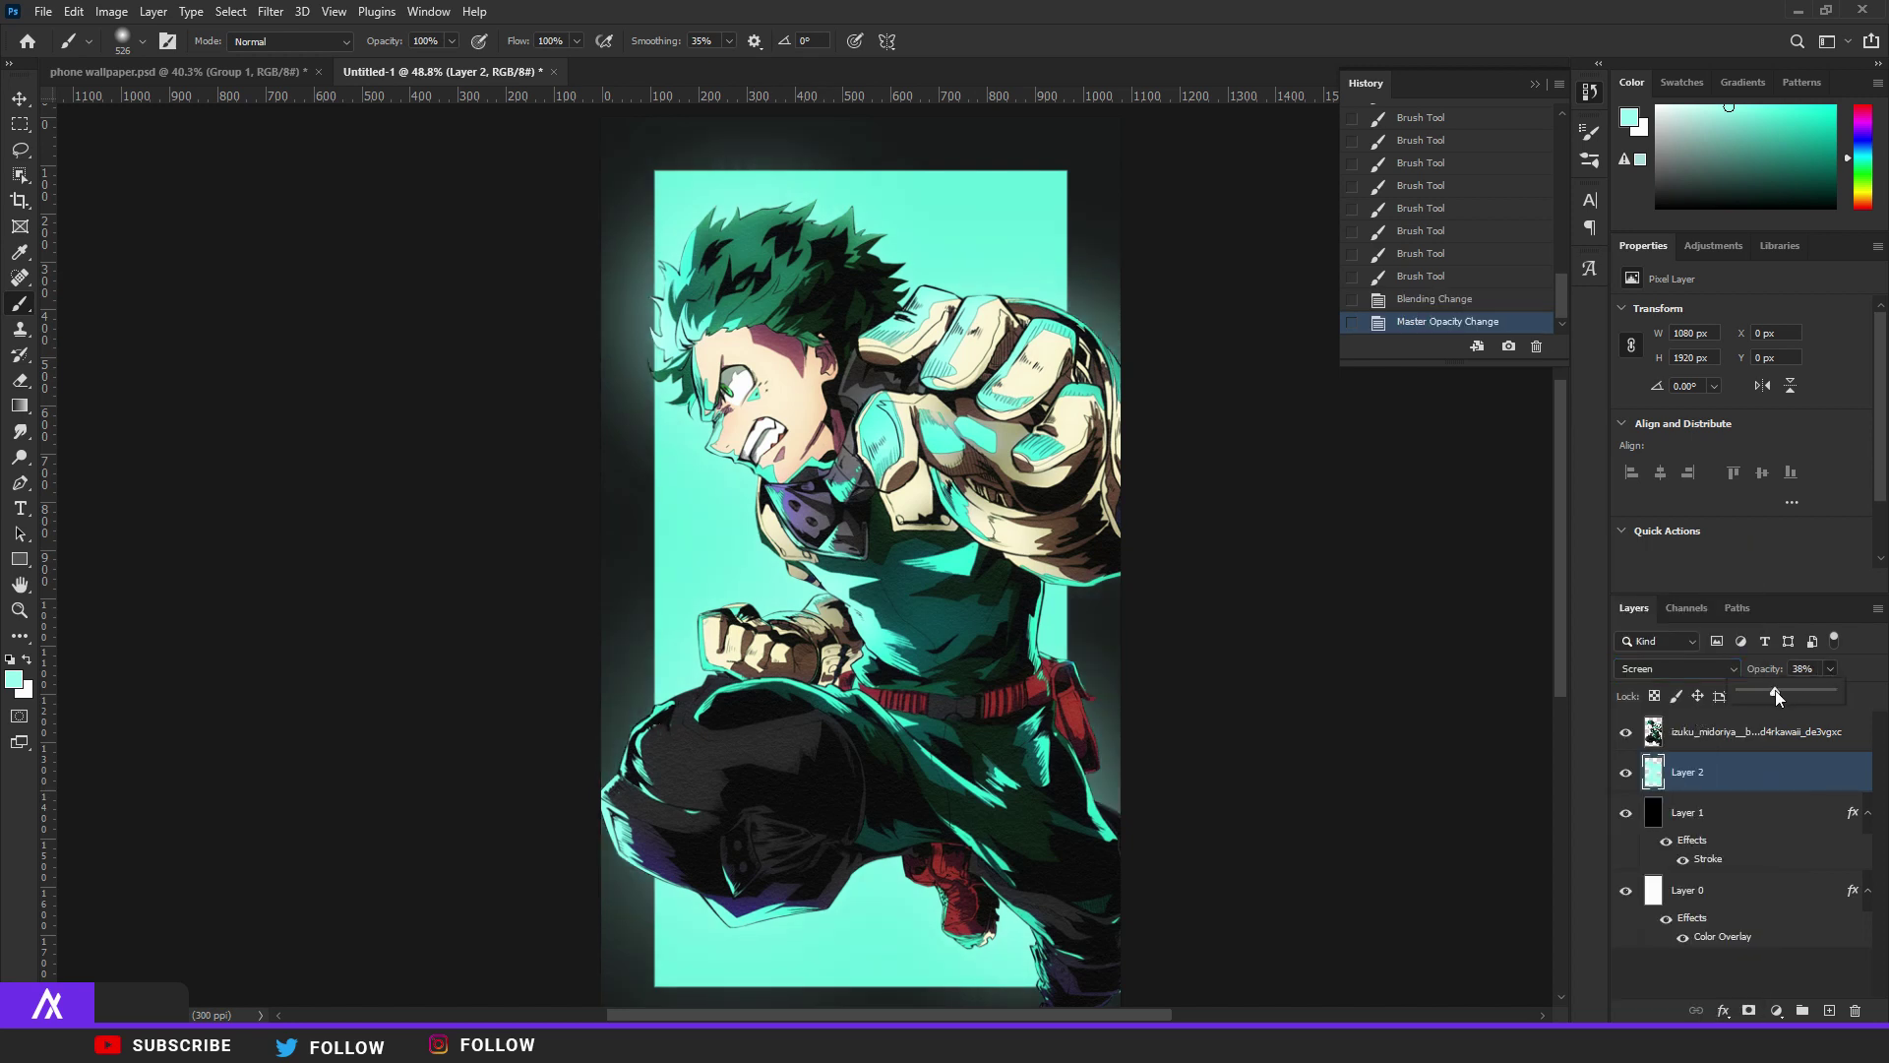
Add an empty layer directly below Layer 2 and set the foreground to dark green (142619) sampled from the character's hair.
click(1829, 1010)
drag(1670, 776, 1695, 836)
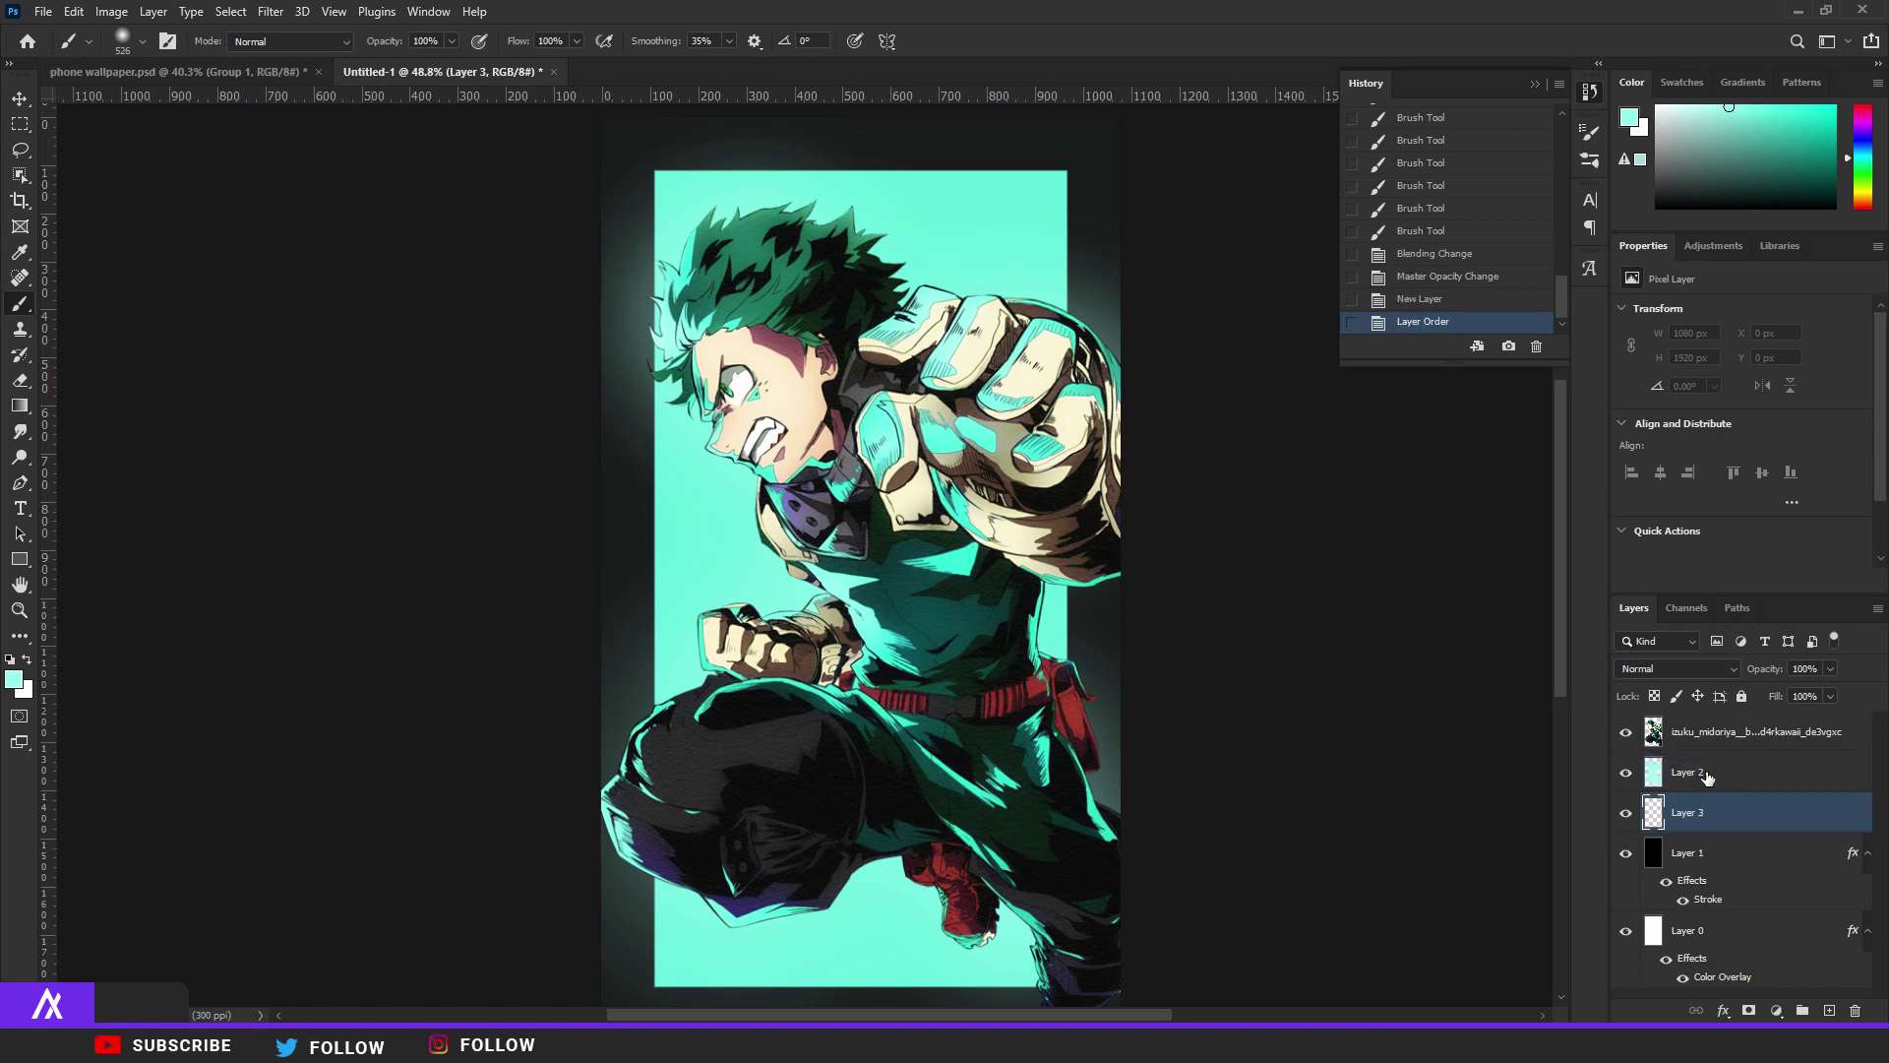
click(20, 676)
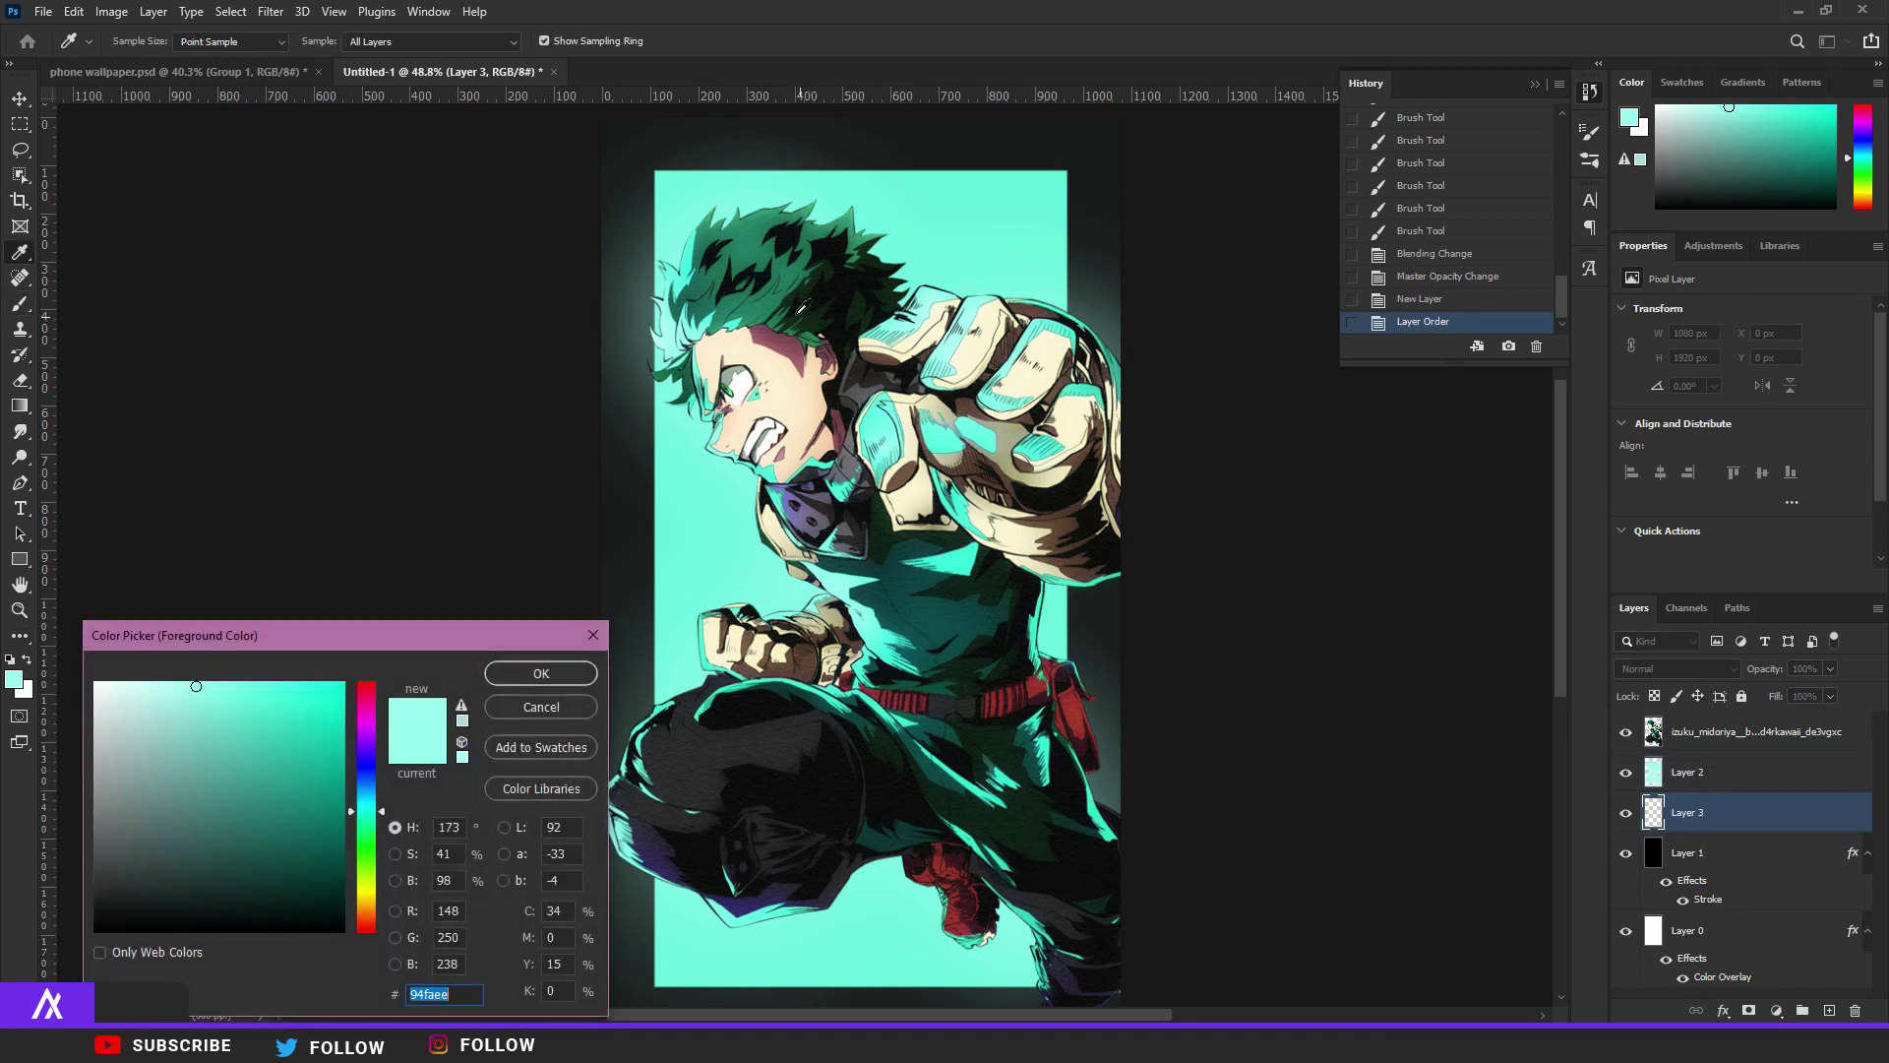
click(770, 290)
click(835, 301)
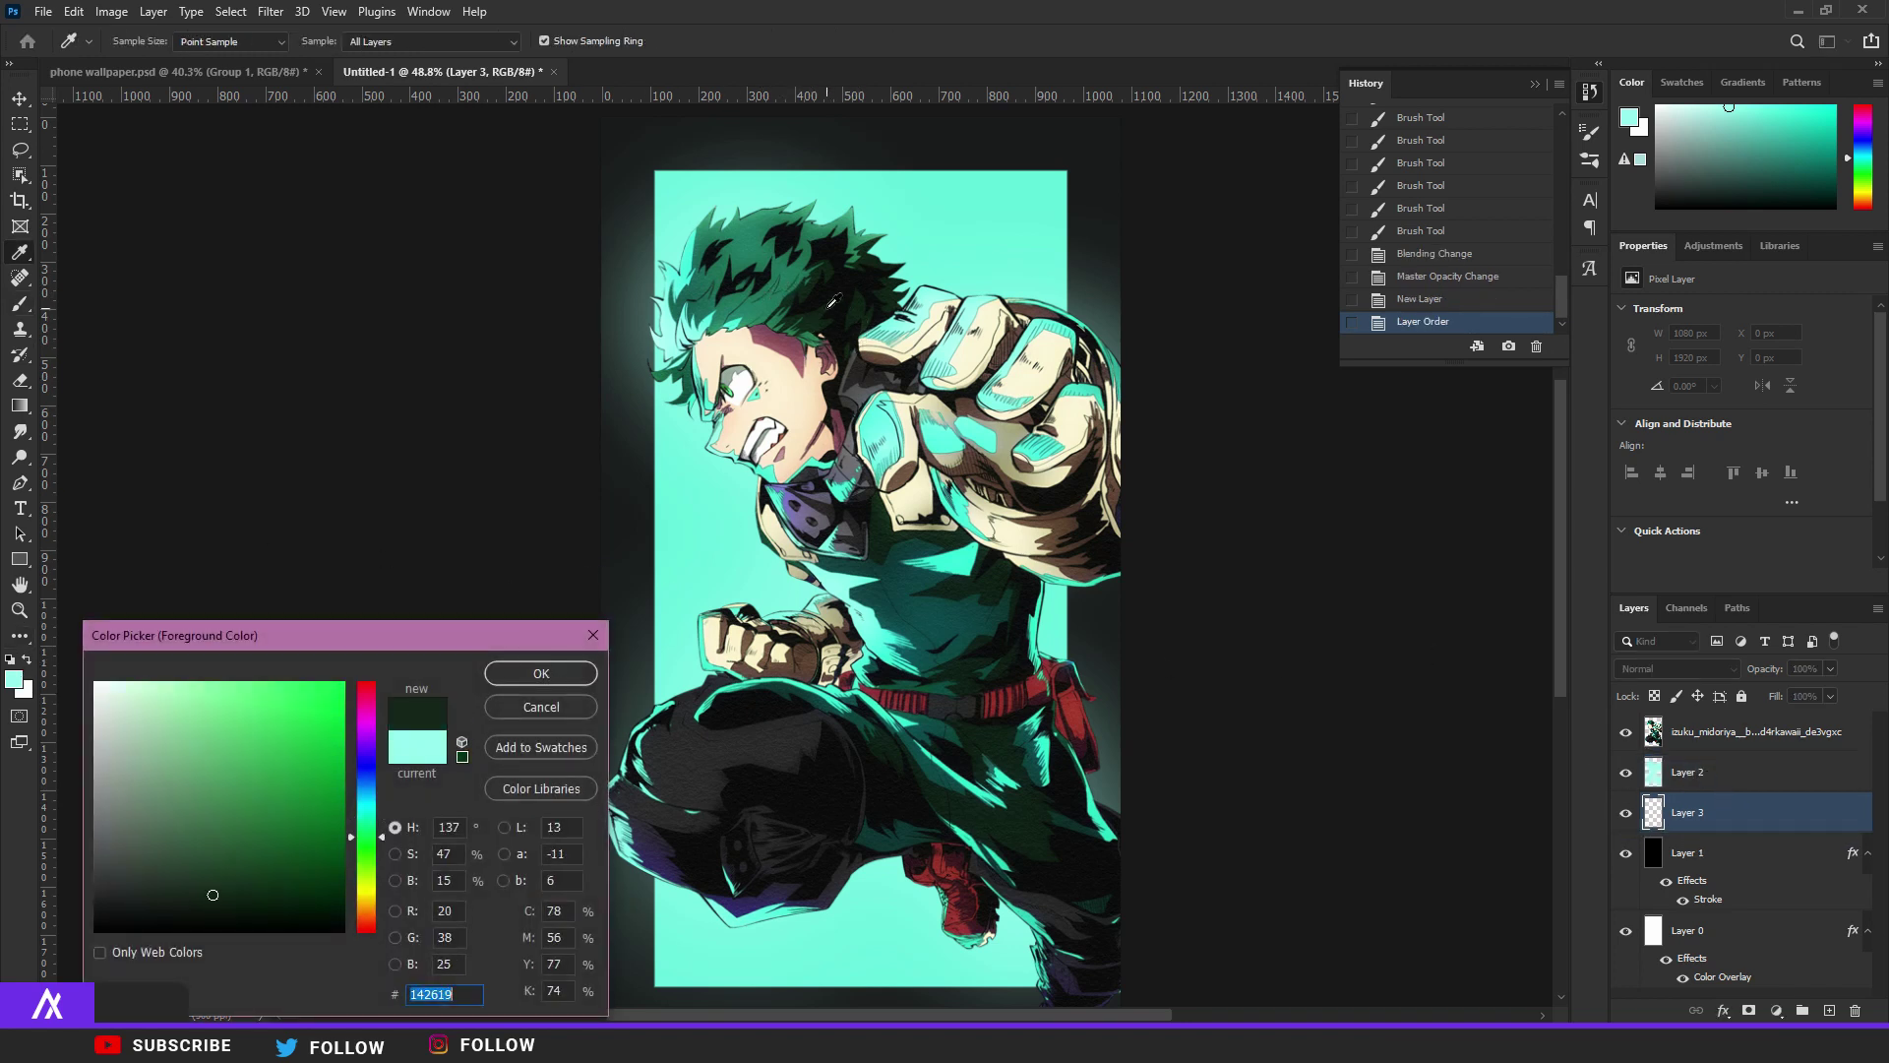
click(533, 677)
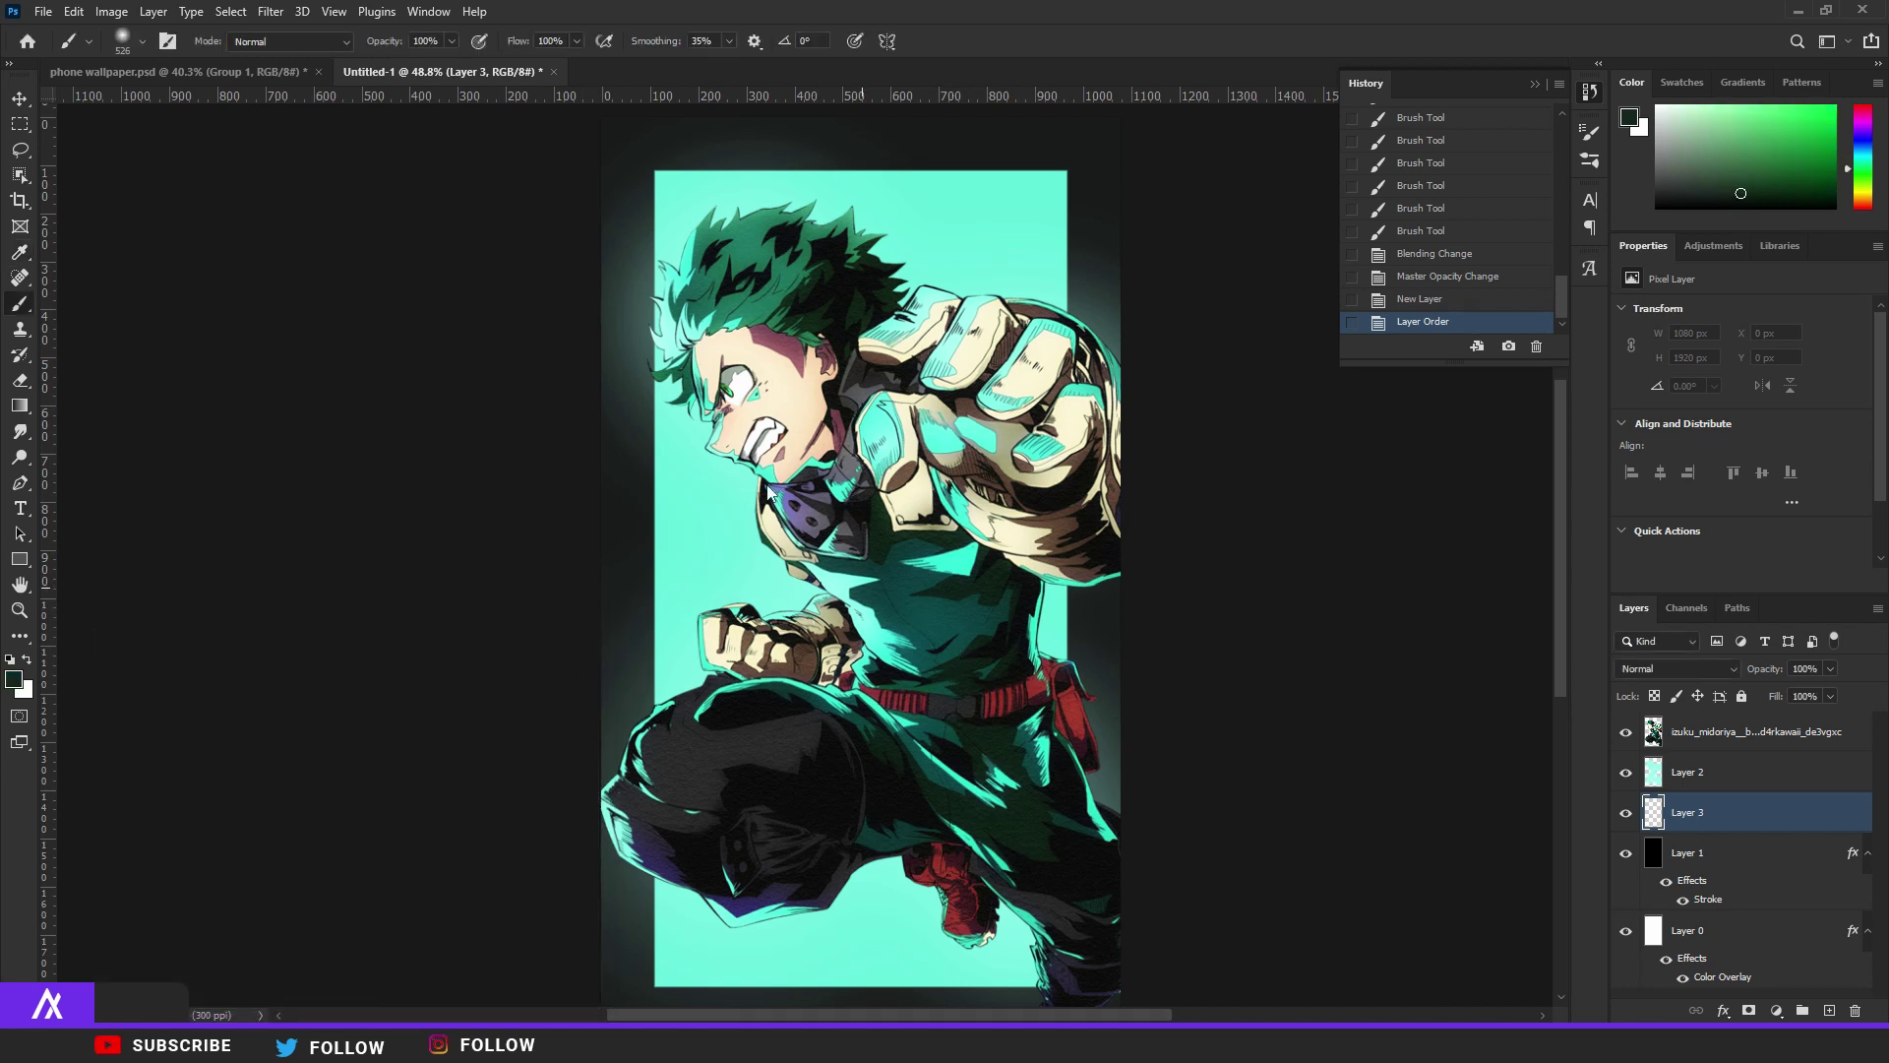
Paint soft dark green shadows on Layer 3 behind the character's torso, neck and upper legs.
click(866, 590)
click(851, 522)
click(822, 443)
click(893, 476)
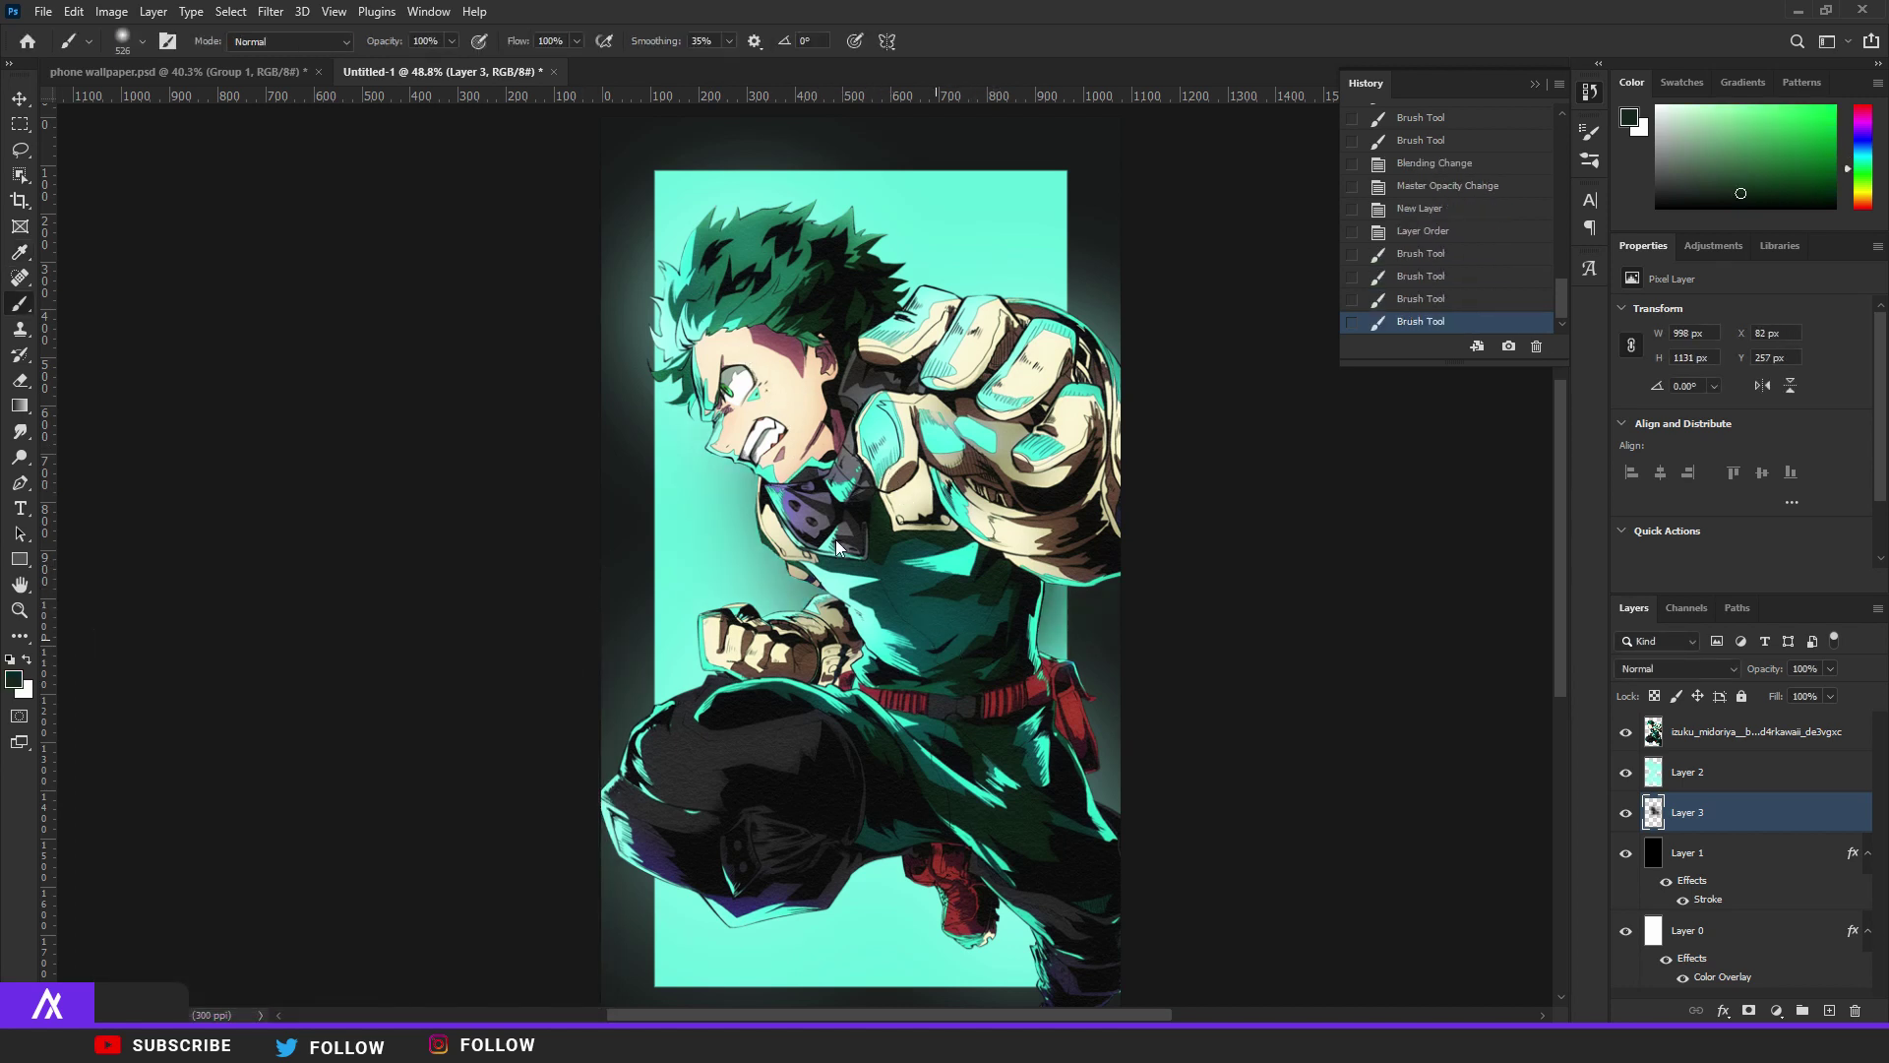
click(835, 540)
click(828, 622)
click(797, 718)
click(856, 712)
click(898, 729)
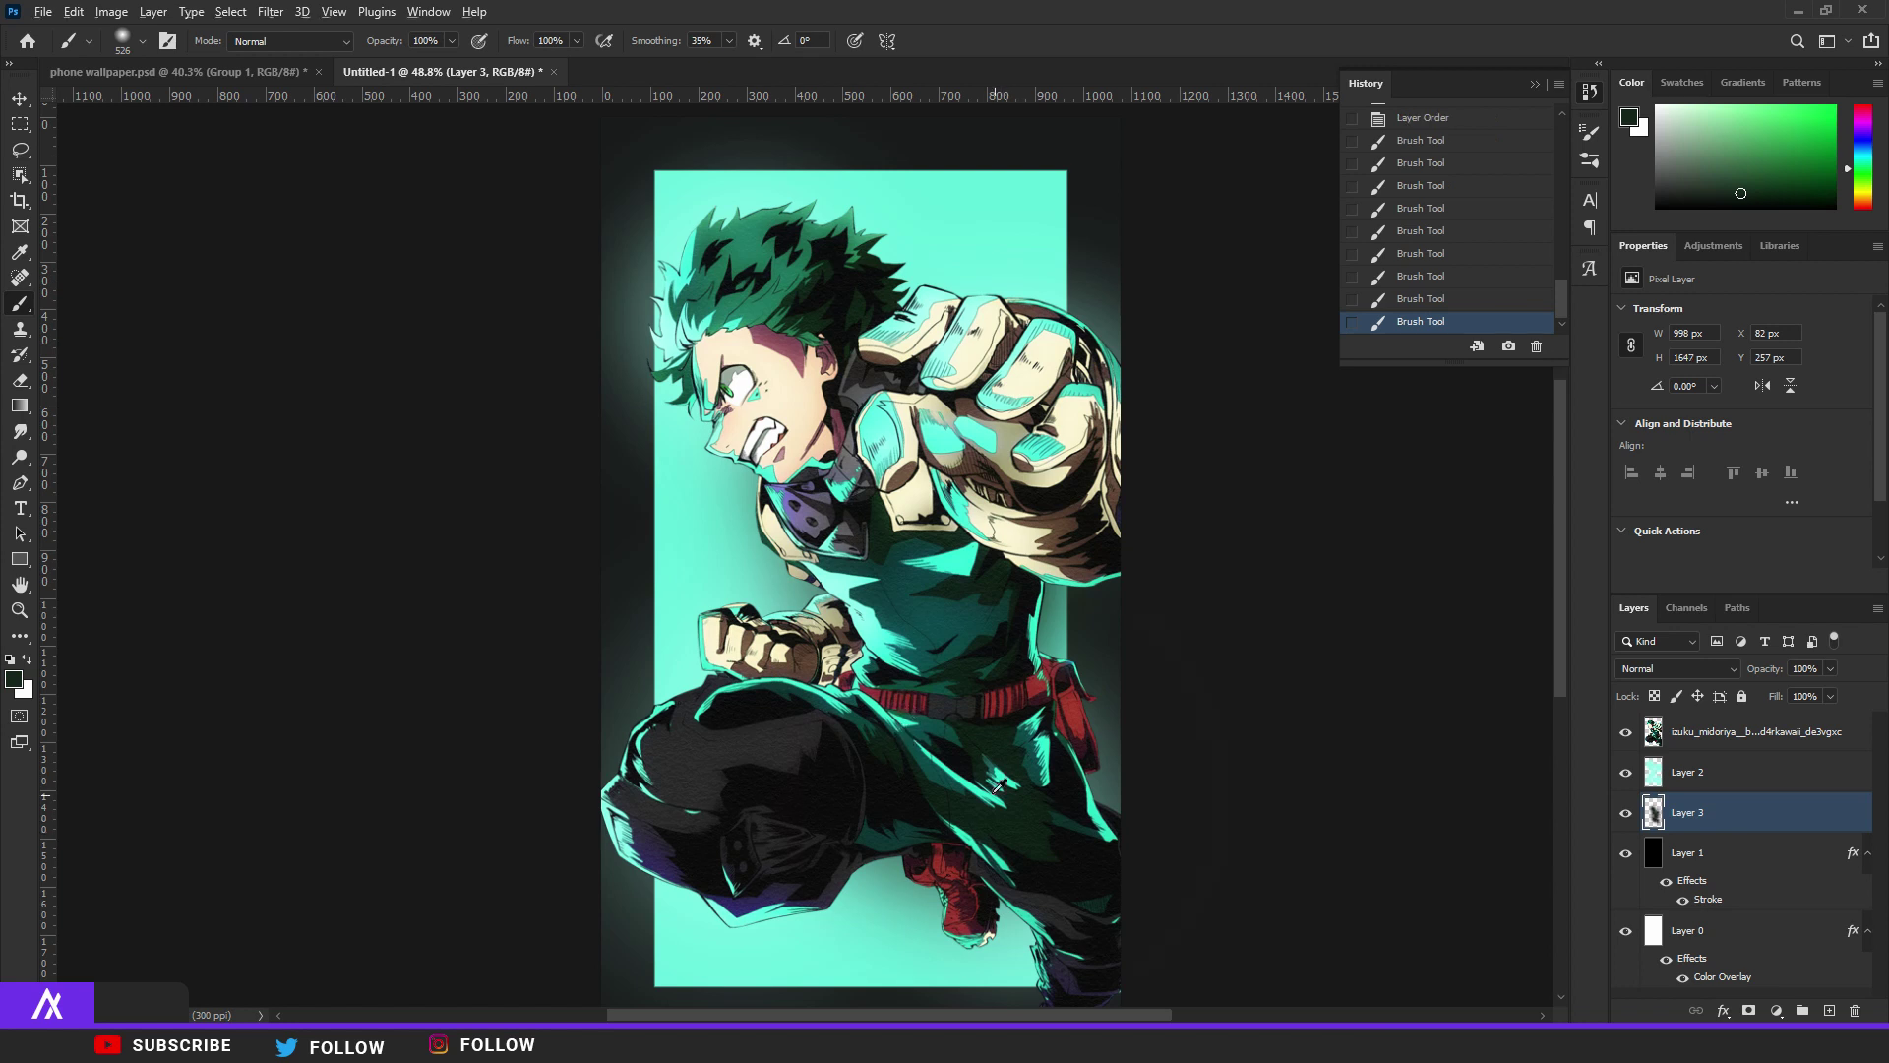
Reduce the brush size to 413 and extend the dark shadows behind the legs, lowered fist, raised fist and hair.
alt+right_click(1020, 794)
click(941, 706)
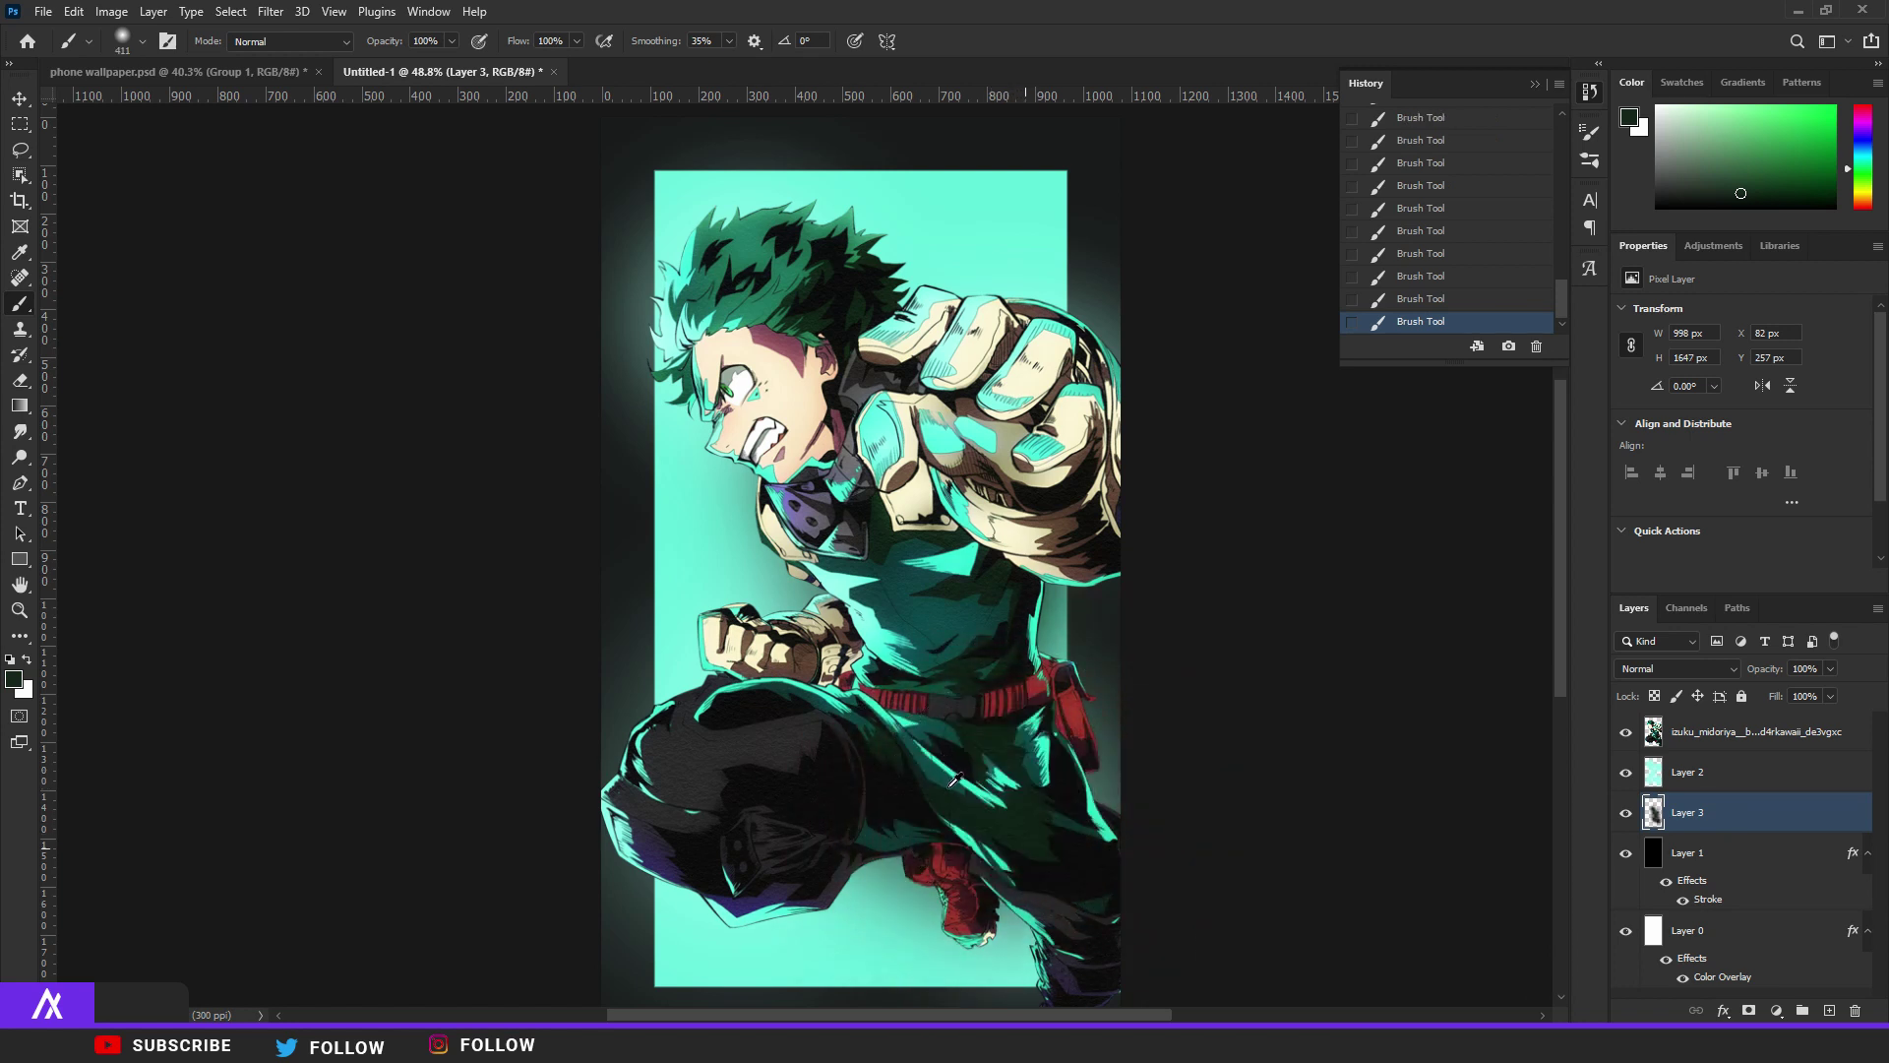
click(768, 597)
click(767, 596)
click(887, 297)
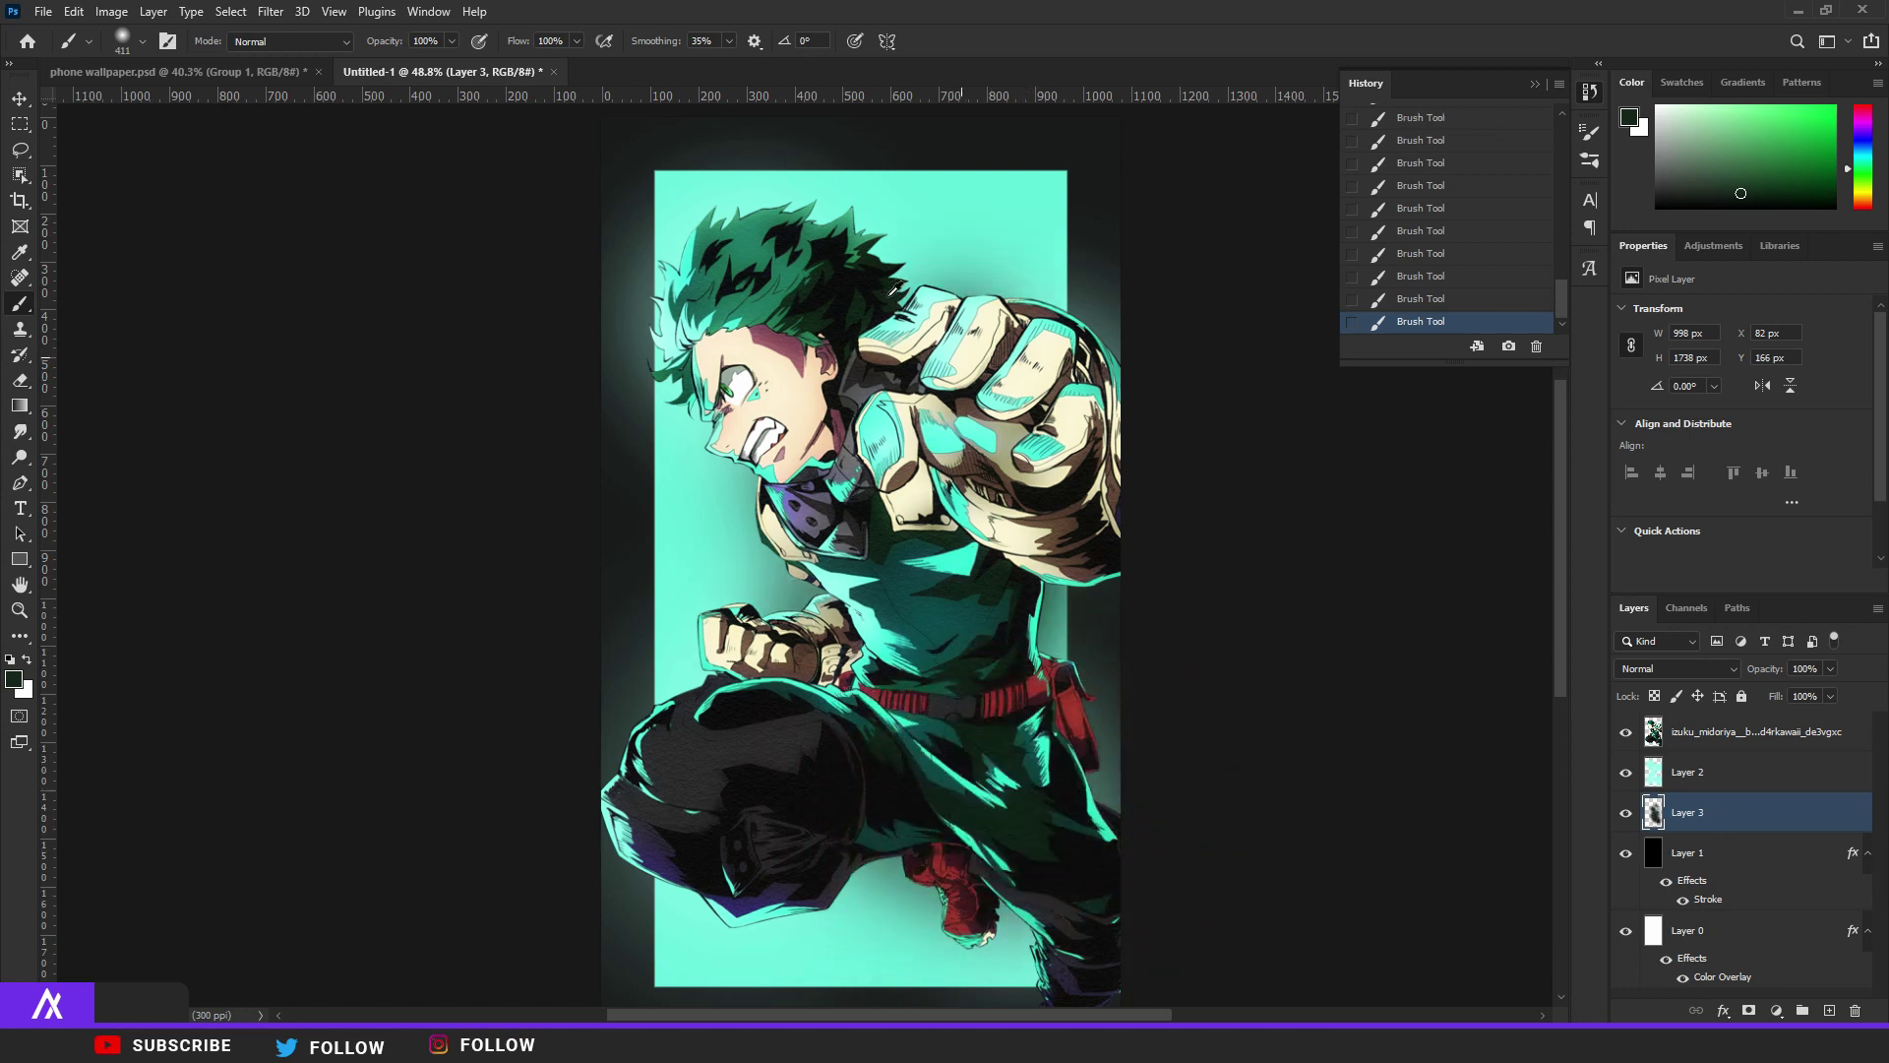
click(871, 324)
click(808, 193)
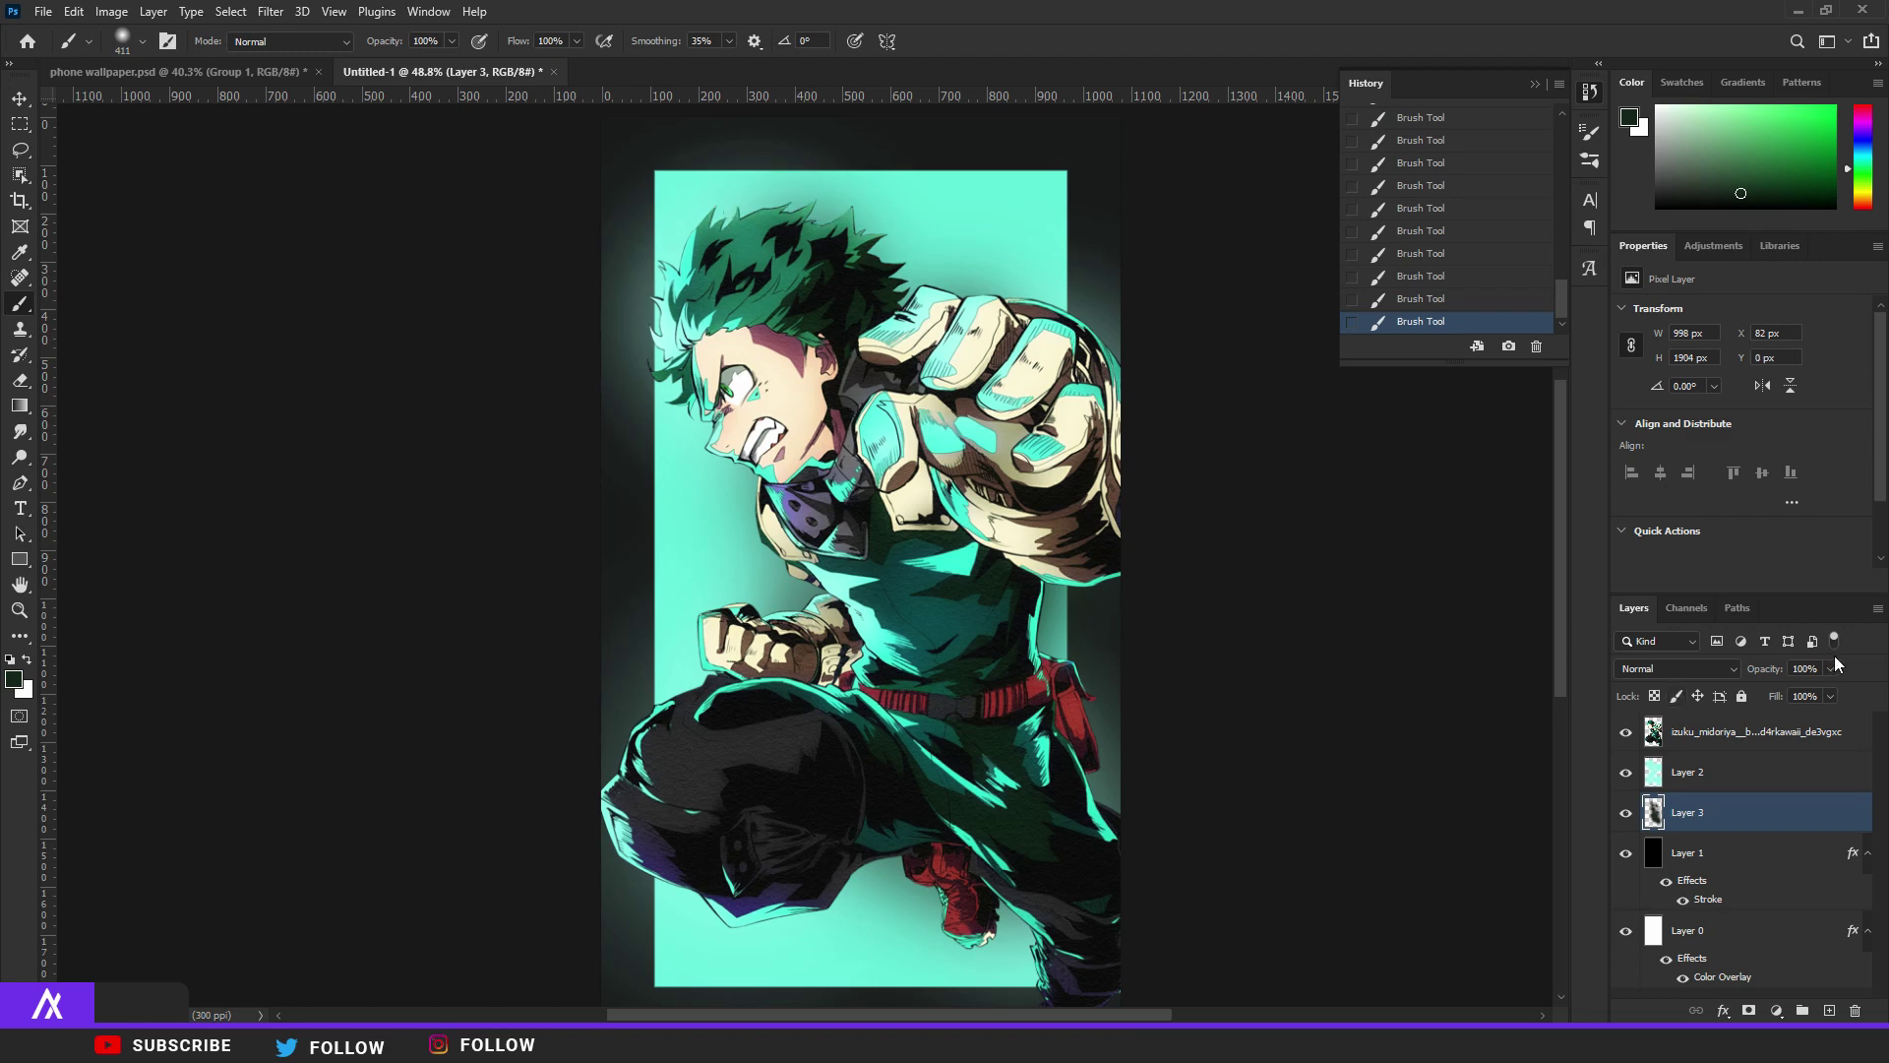
Set Layer 3's opacity to 57% and move the black frame layer, Layer 1, above the glow and shadow layers.
click(1774, 690)
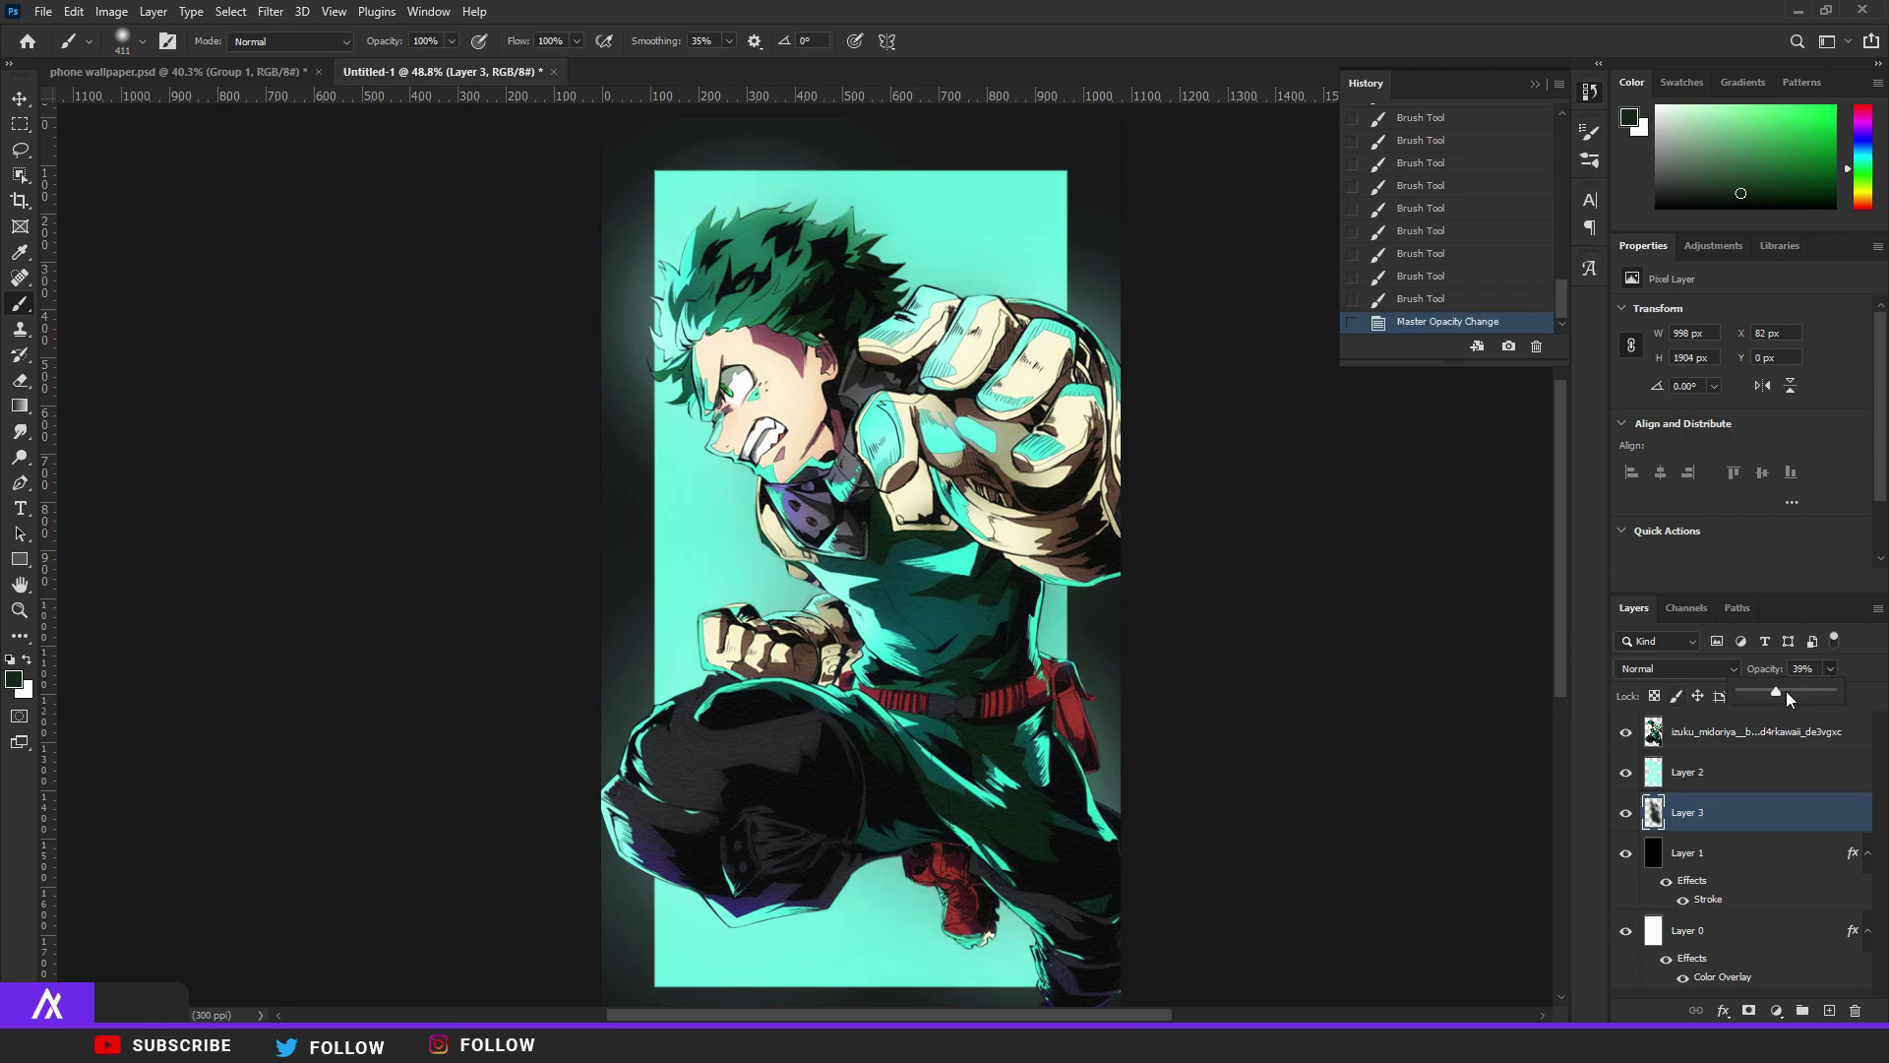
click(1793, 692)
scroll(1024, 649, down, 6)
scroll(1024, 650, up, 4)
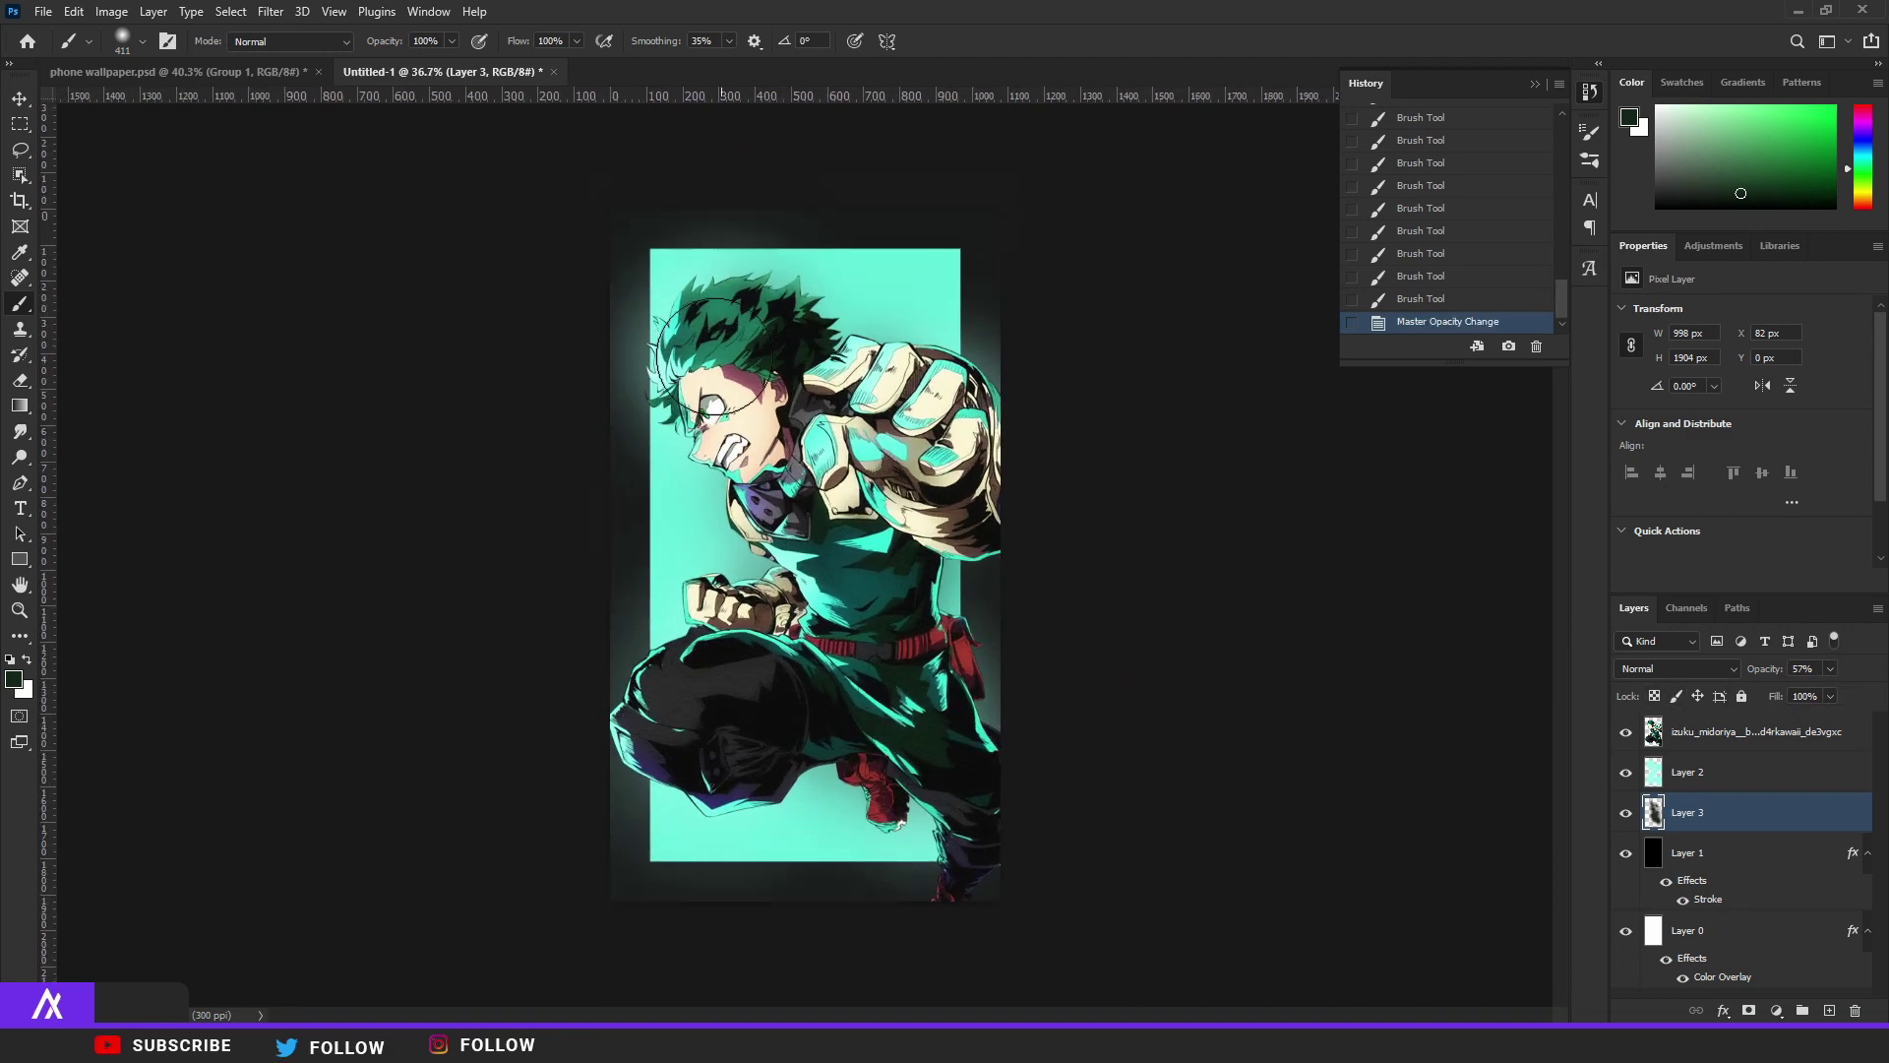
click(1762, 866)
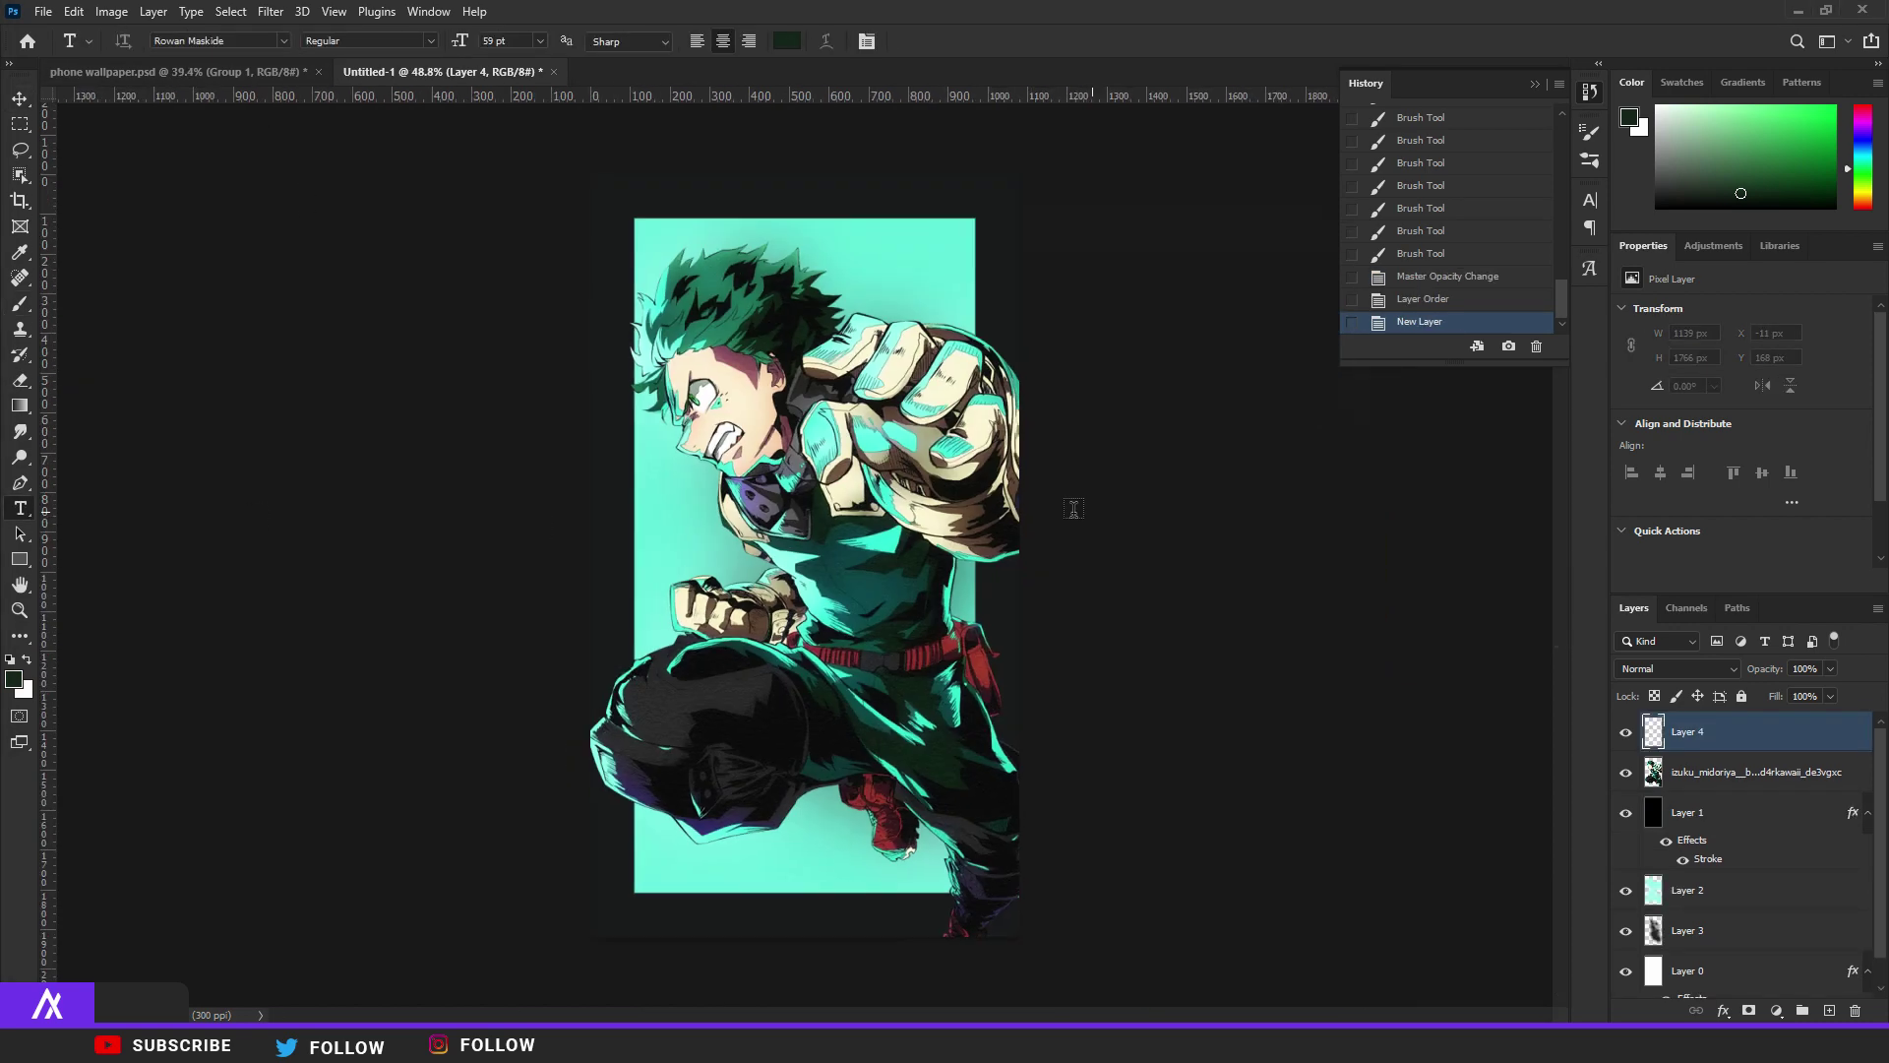
Add the text DEKU over the character on the topmost layer.
click(768, 475)
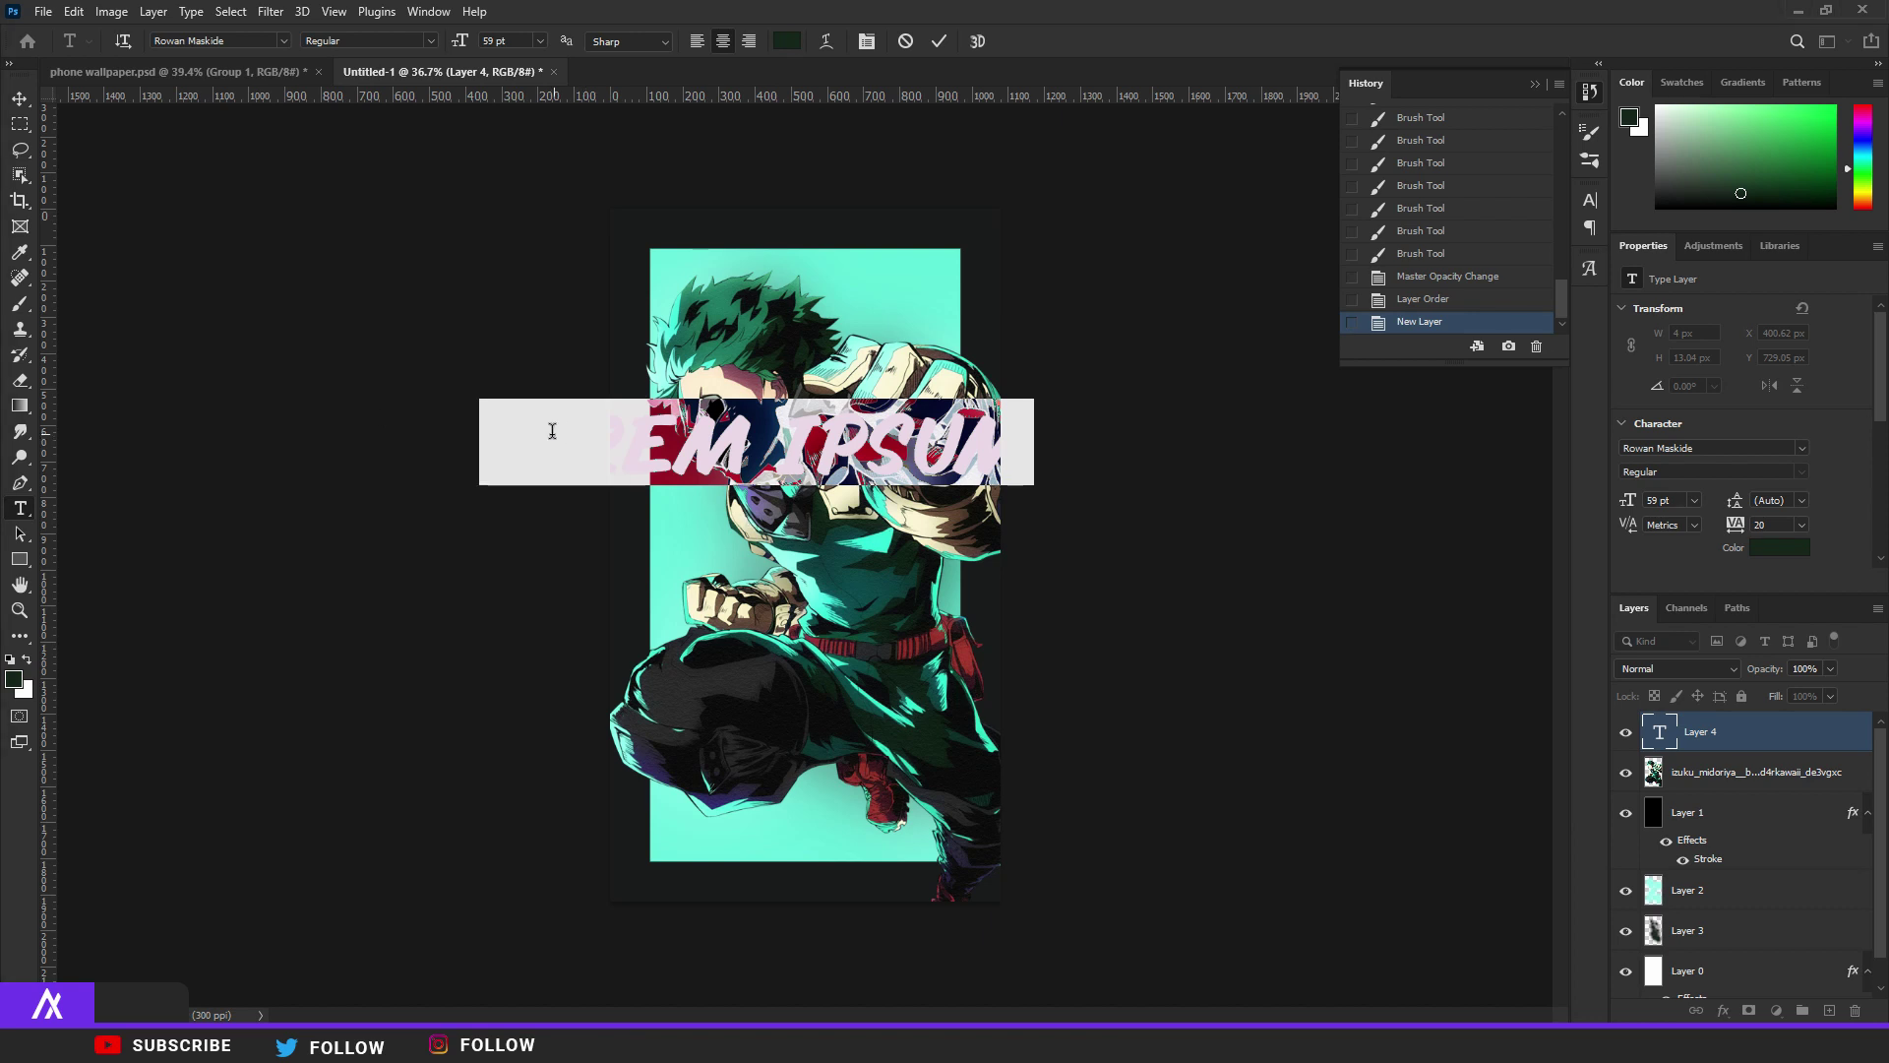
text(DEK)
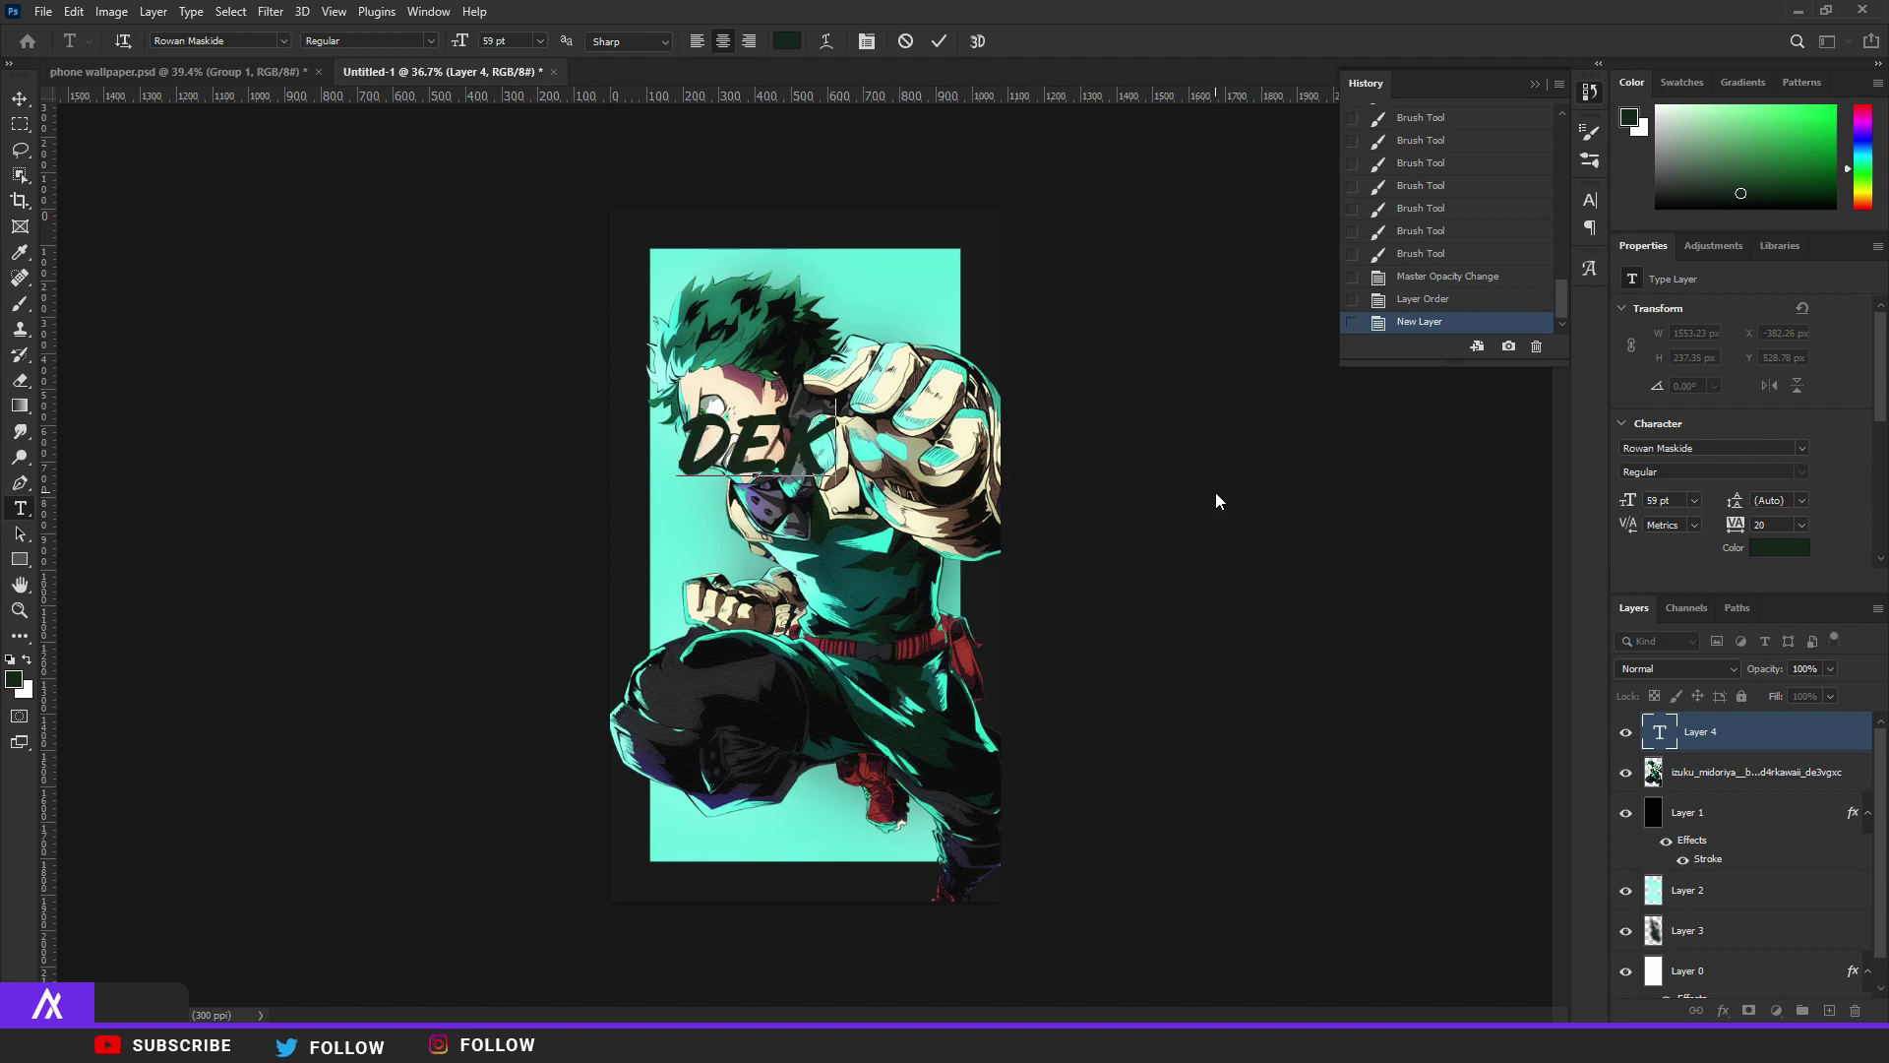
text(U)
Set the font of the whole DEKU text to Akira Expanded Super Bold.
key(ctrl+a)
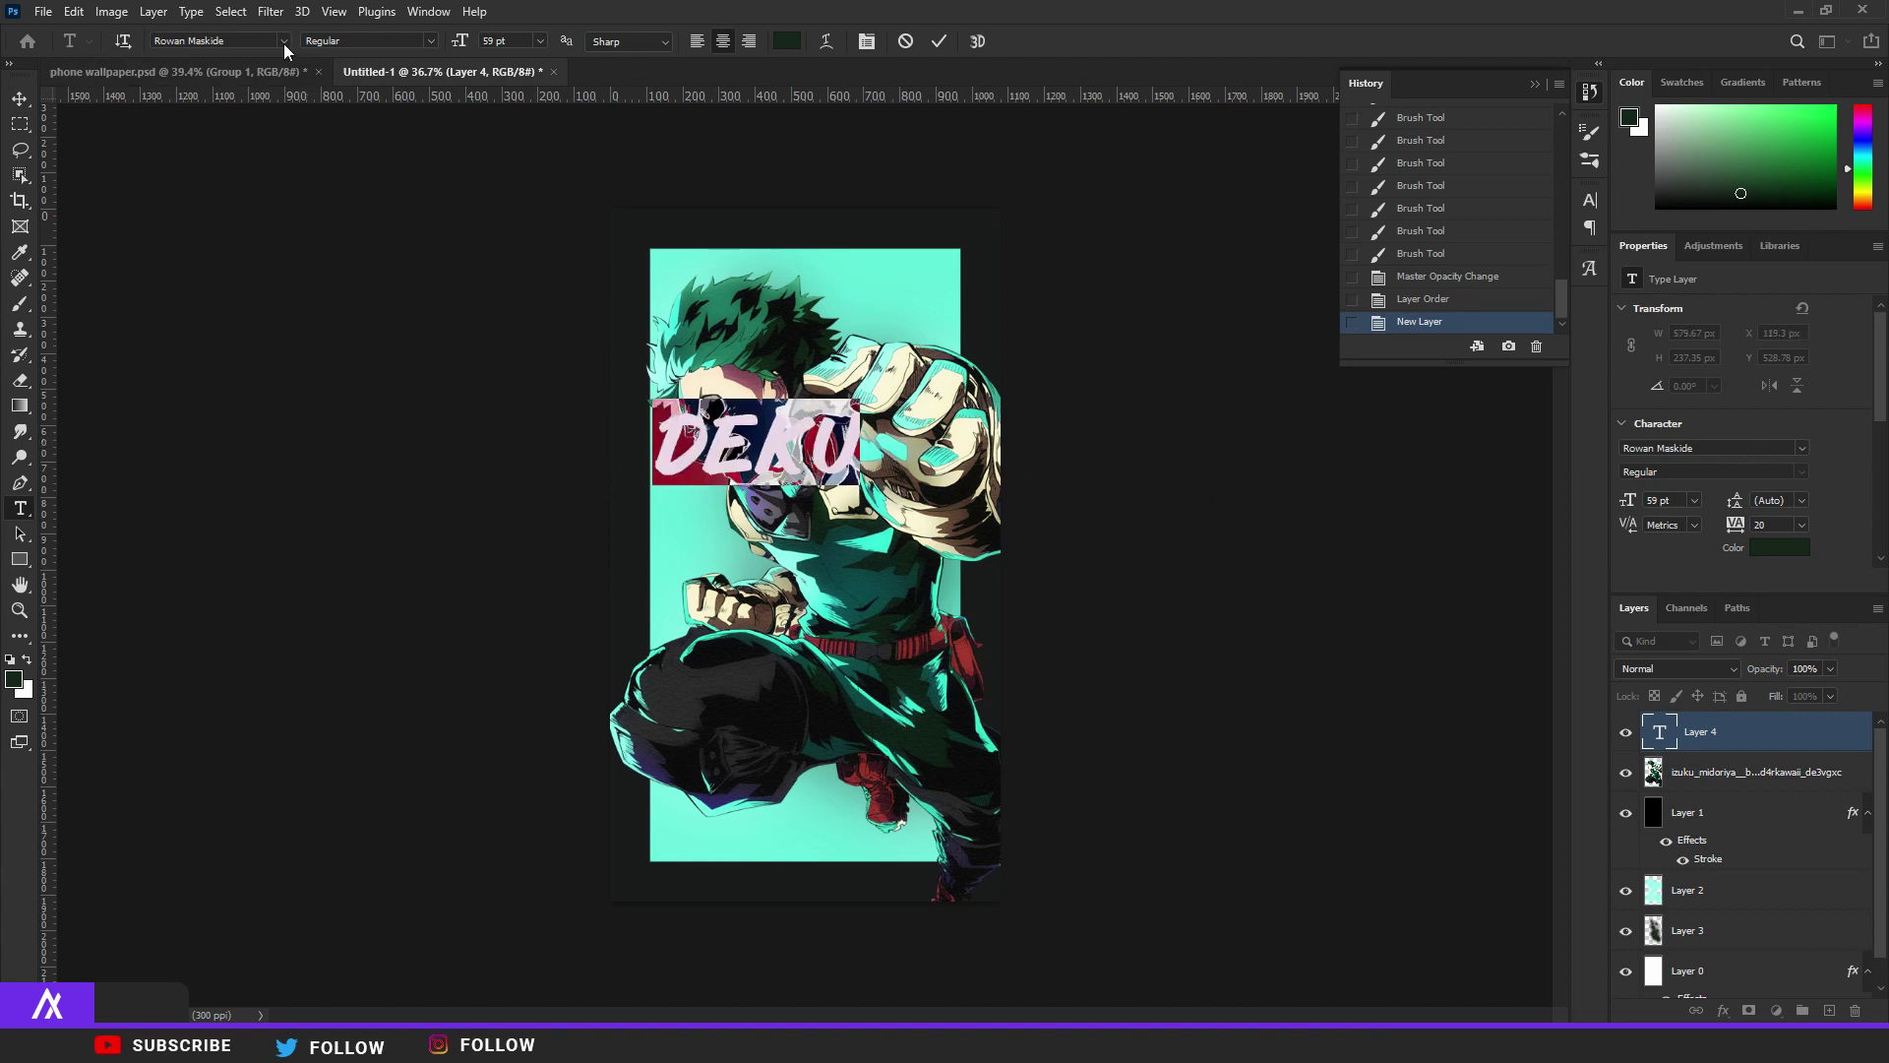
click(282, 41)
key(Down)
key(Down)
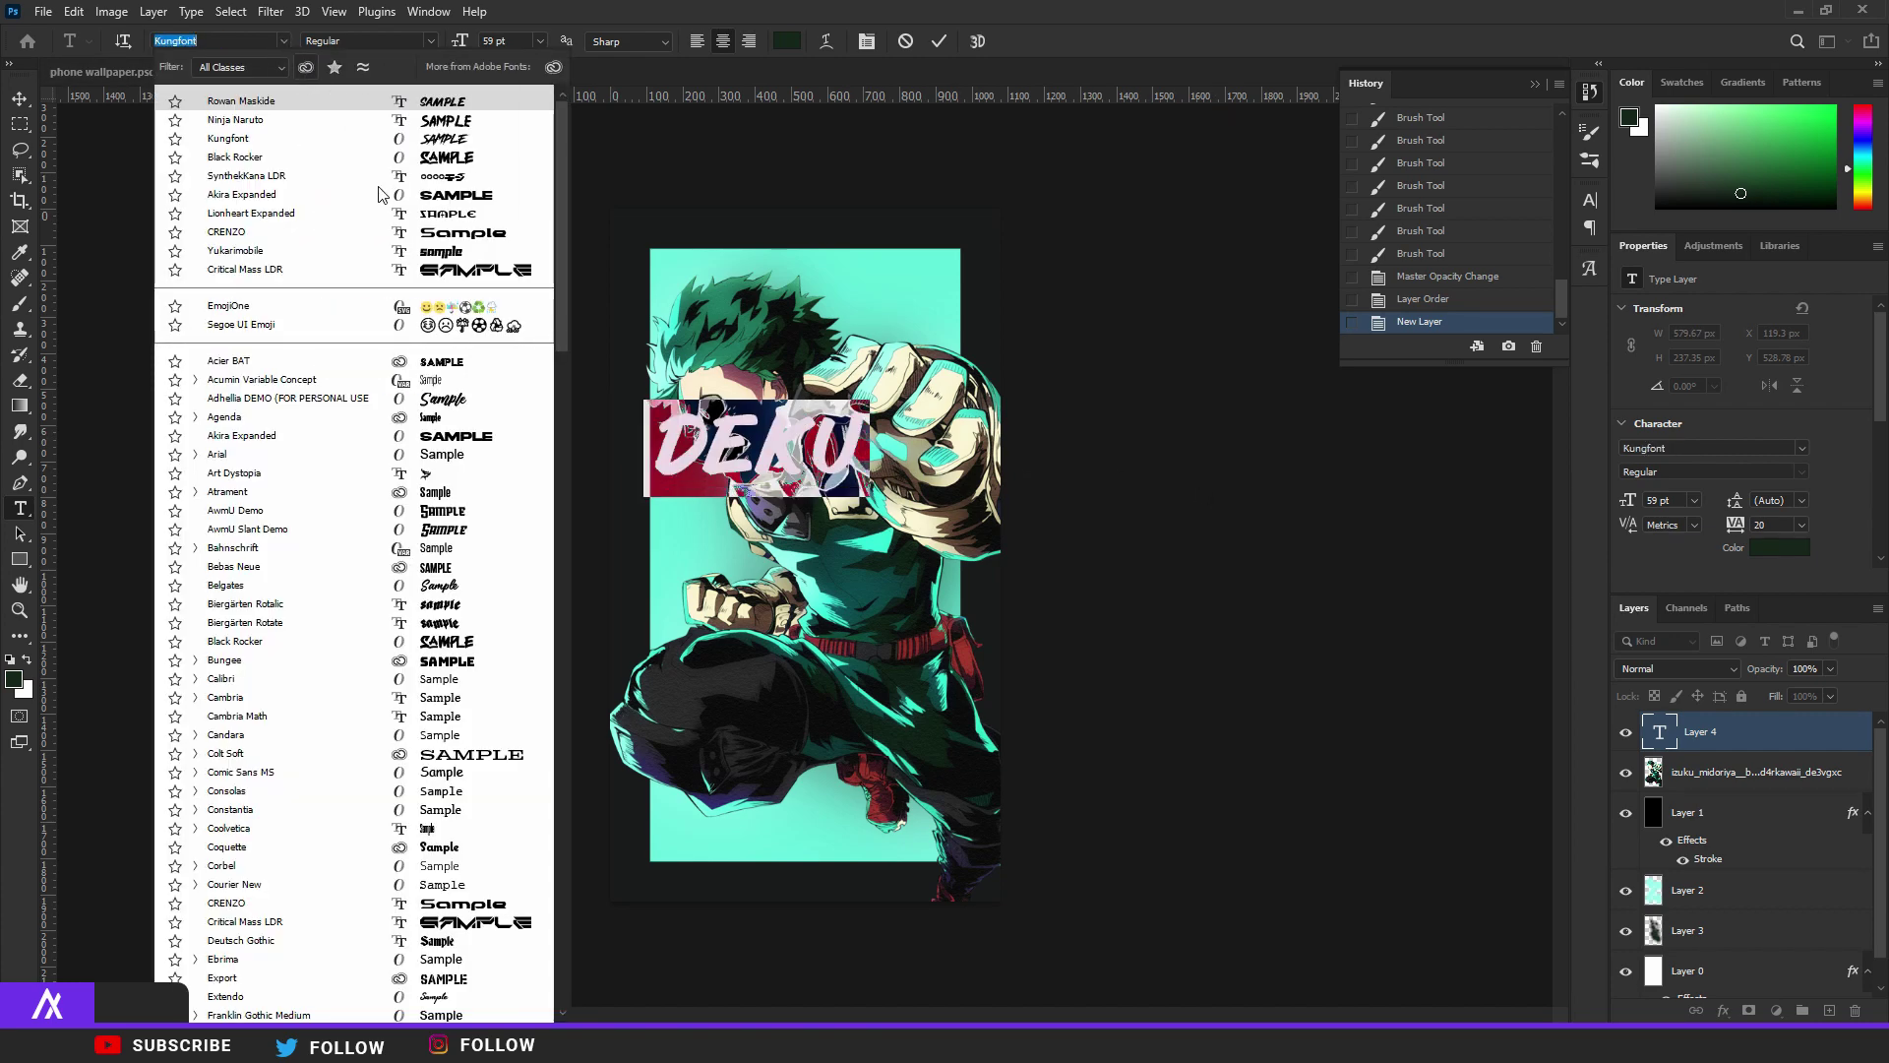
key(Down)
key(Down)
key(Down)
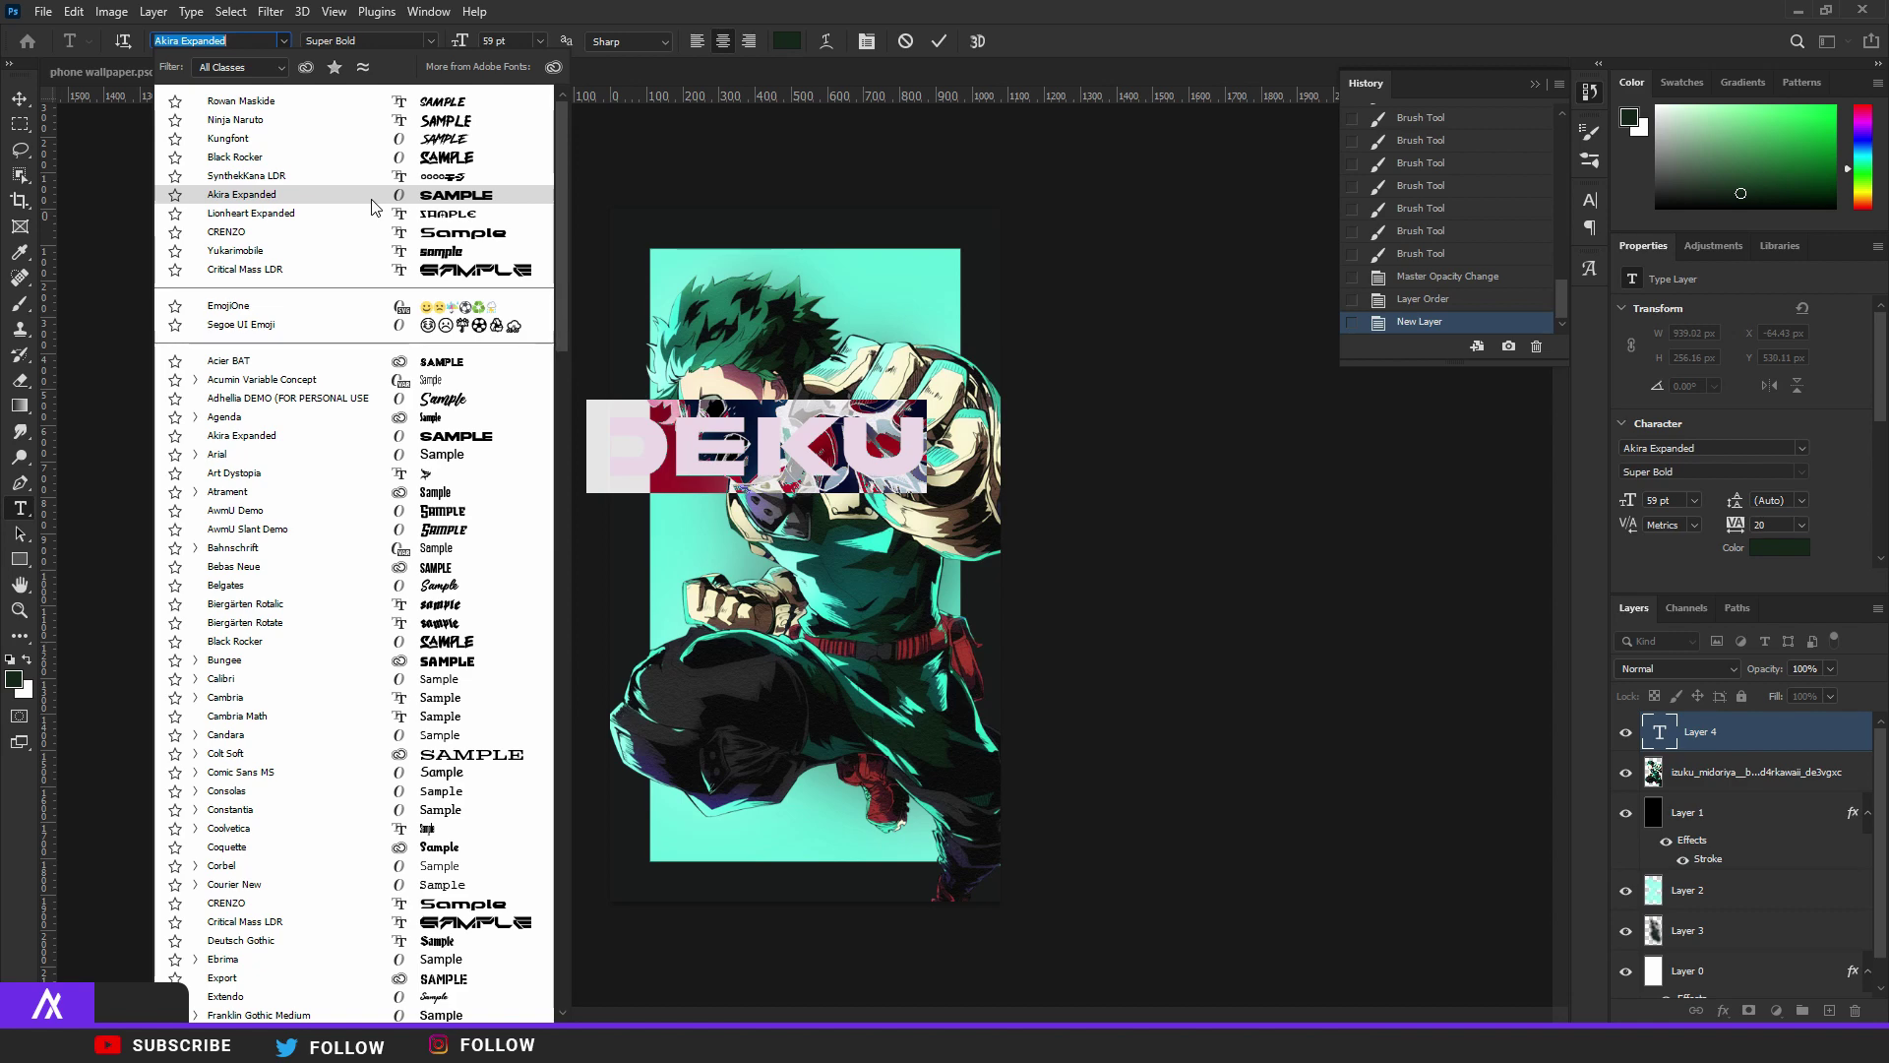
key(Return)
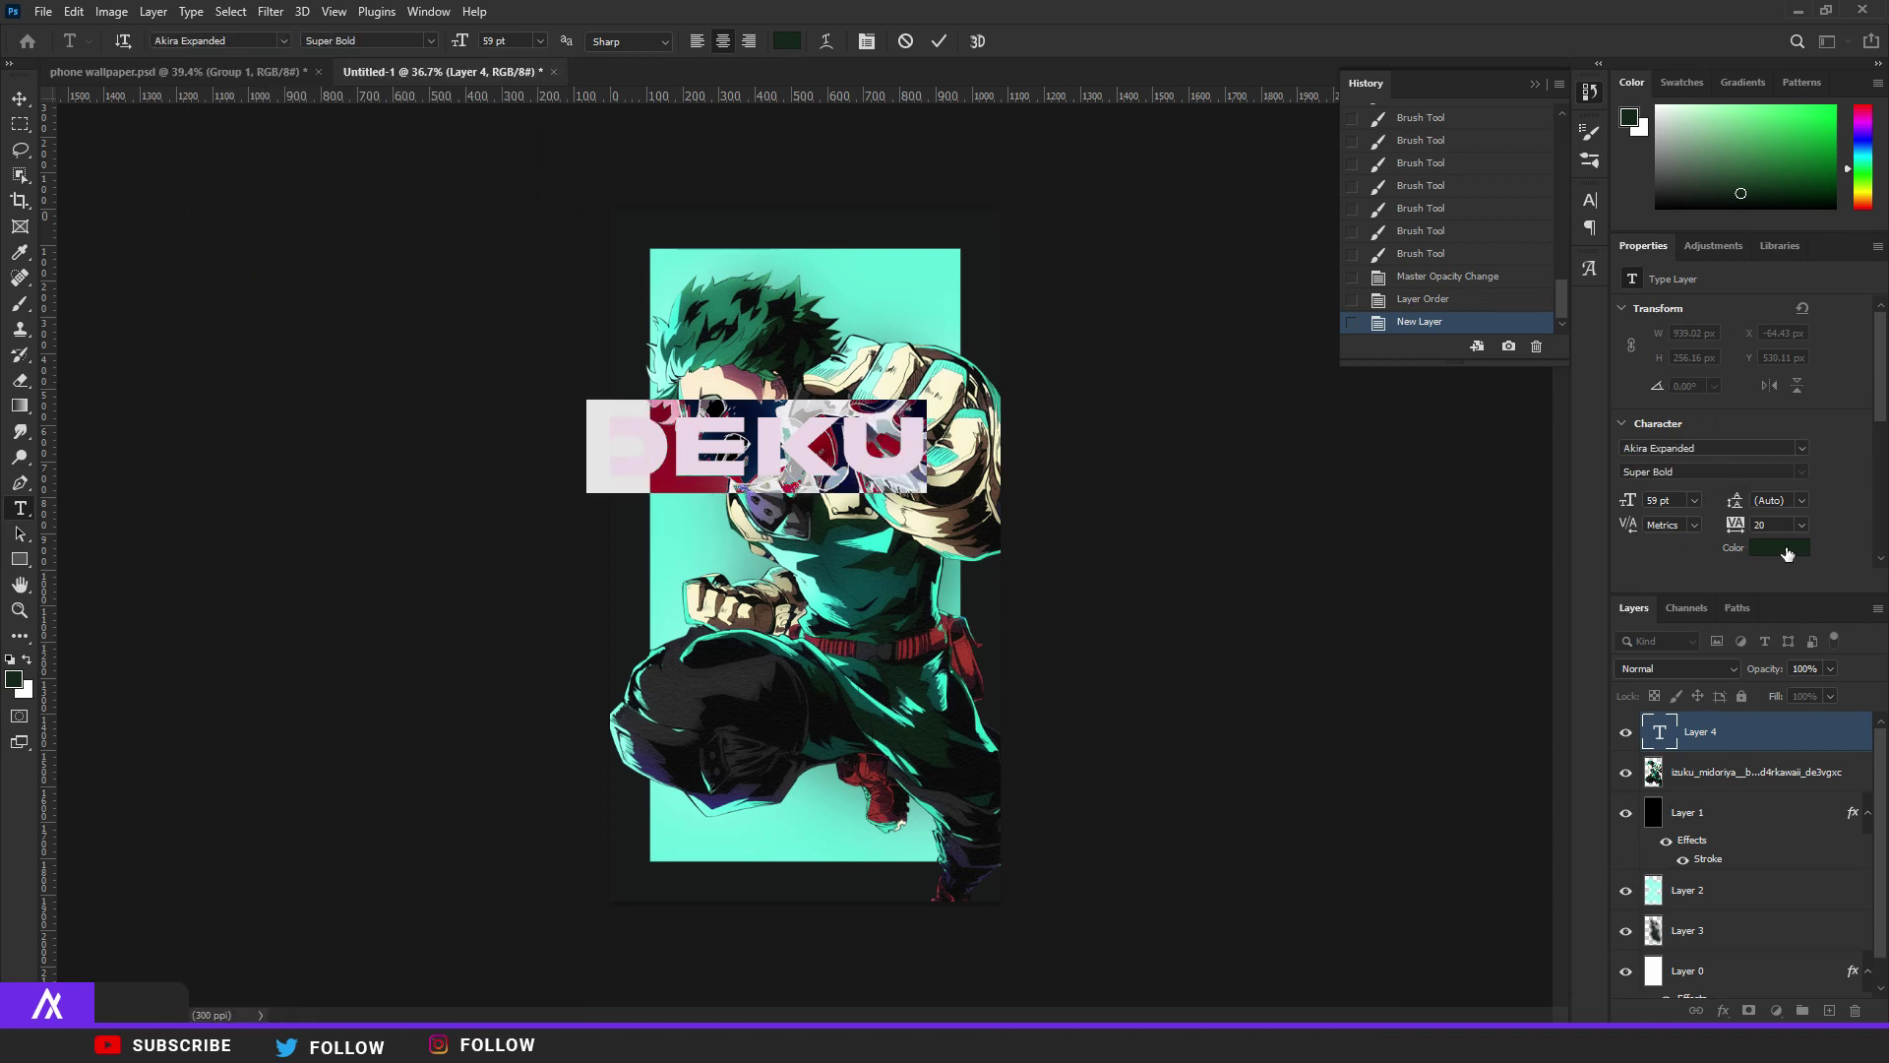
Colour the DEKU text white and set its tracking to -80.
click(1788, 554)
drag(229, 807, 94, 681)
click(531, 671)
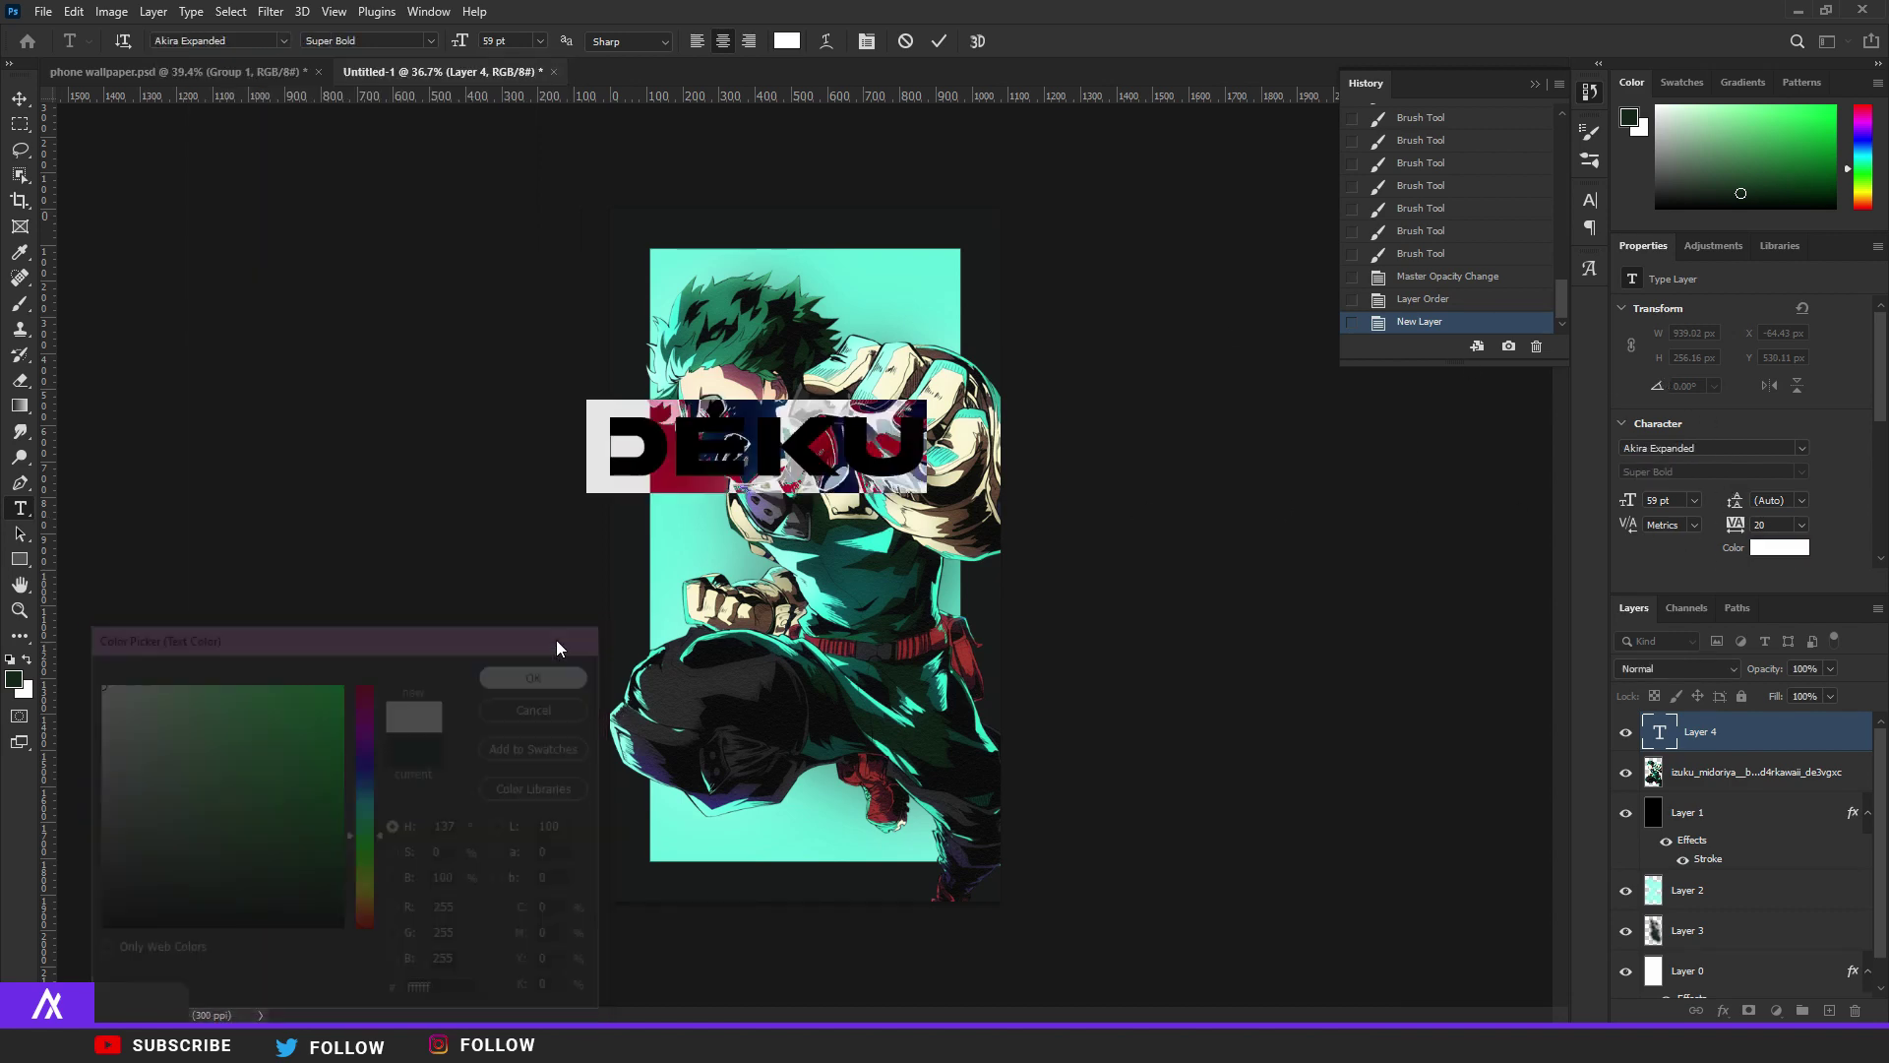
scroll(751, 502, up, 4)
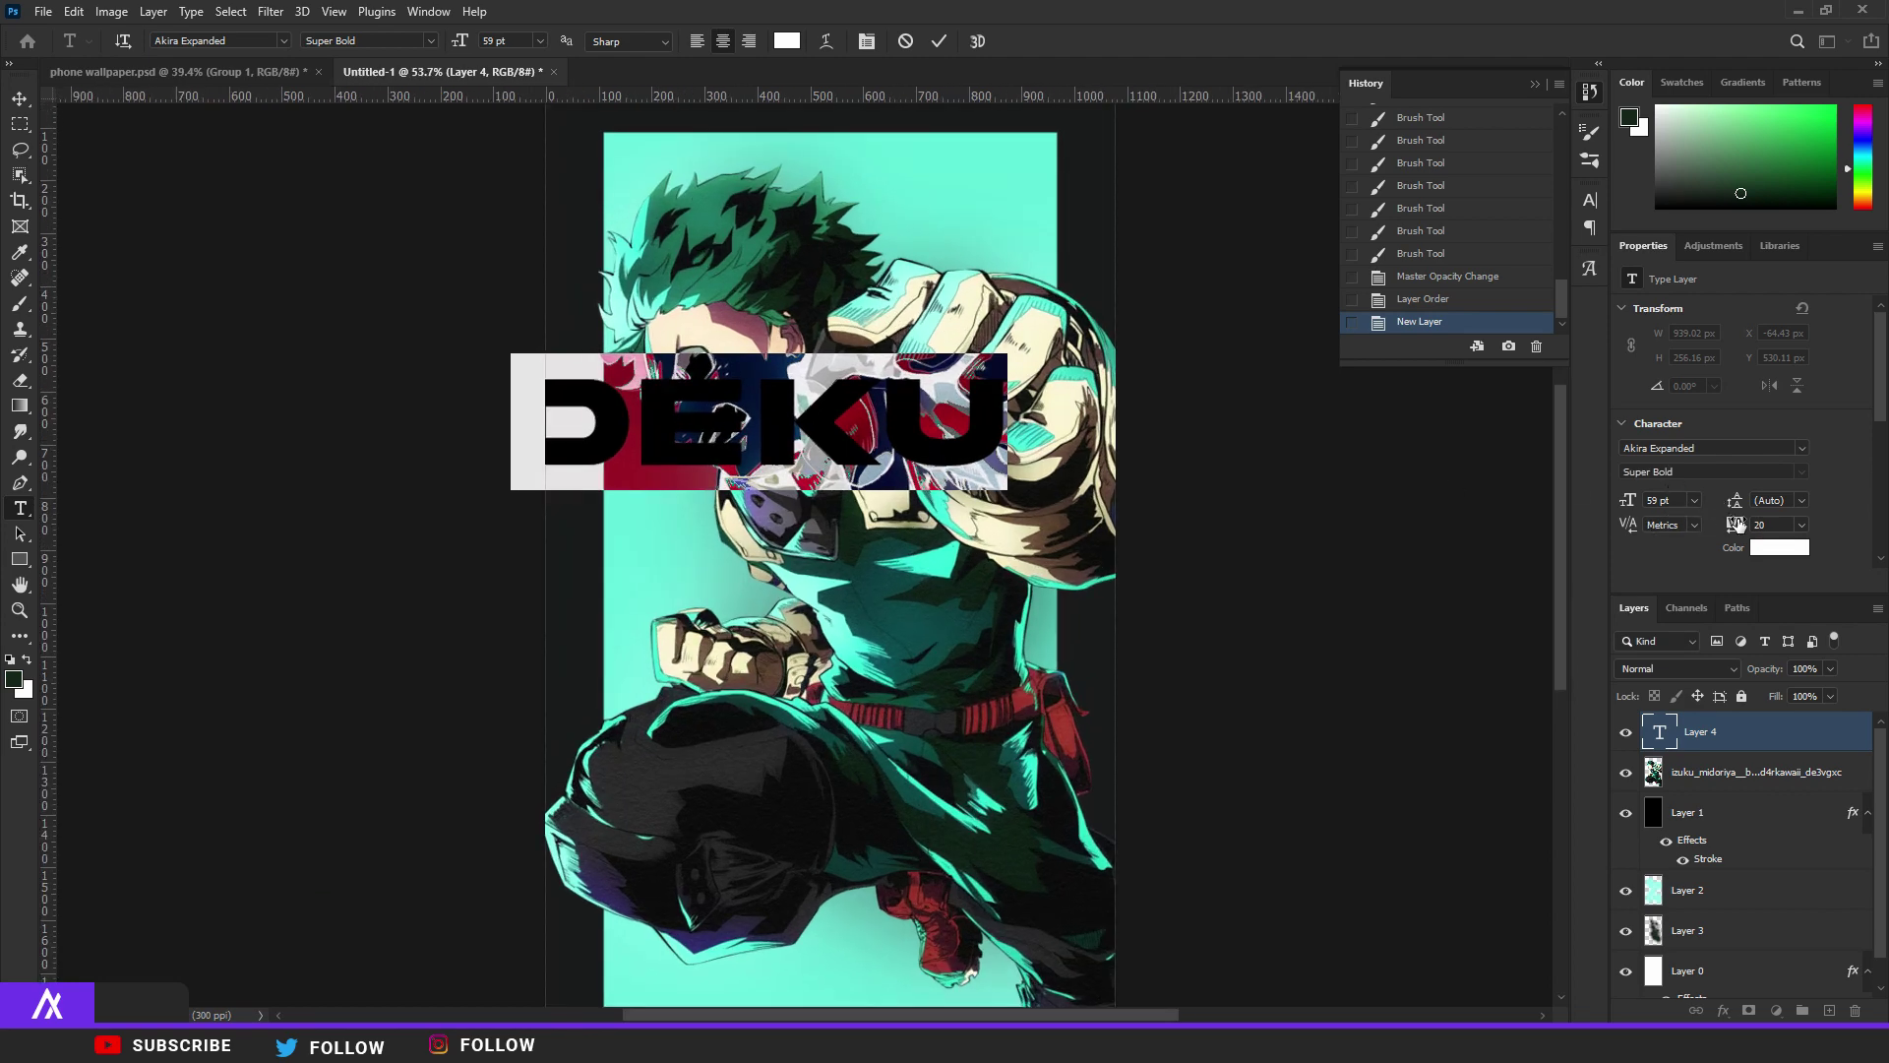
drag(1736, 526, 1734, 527)
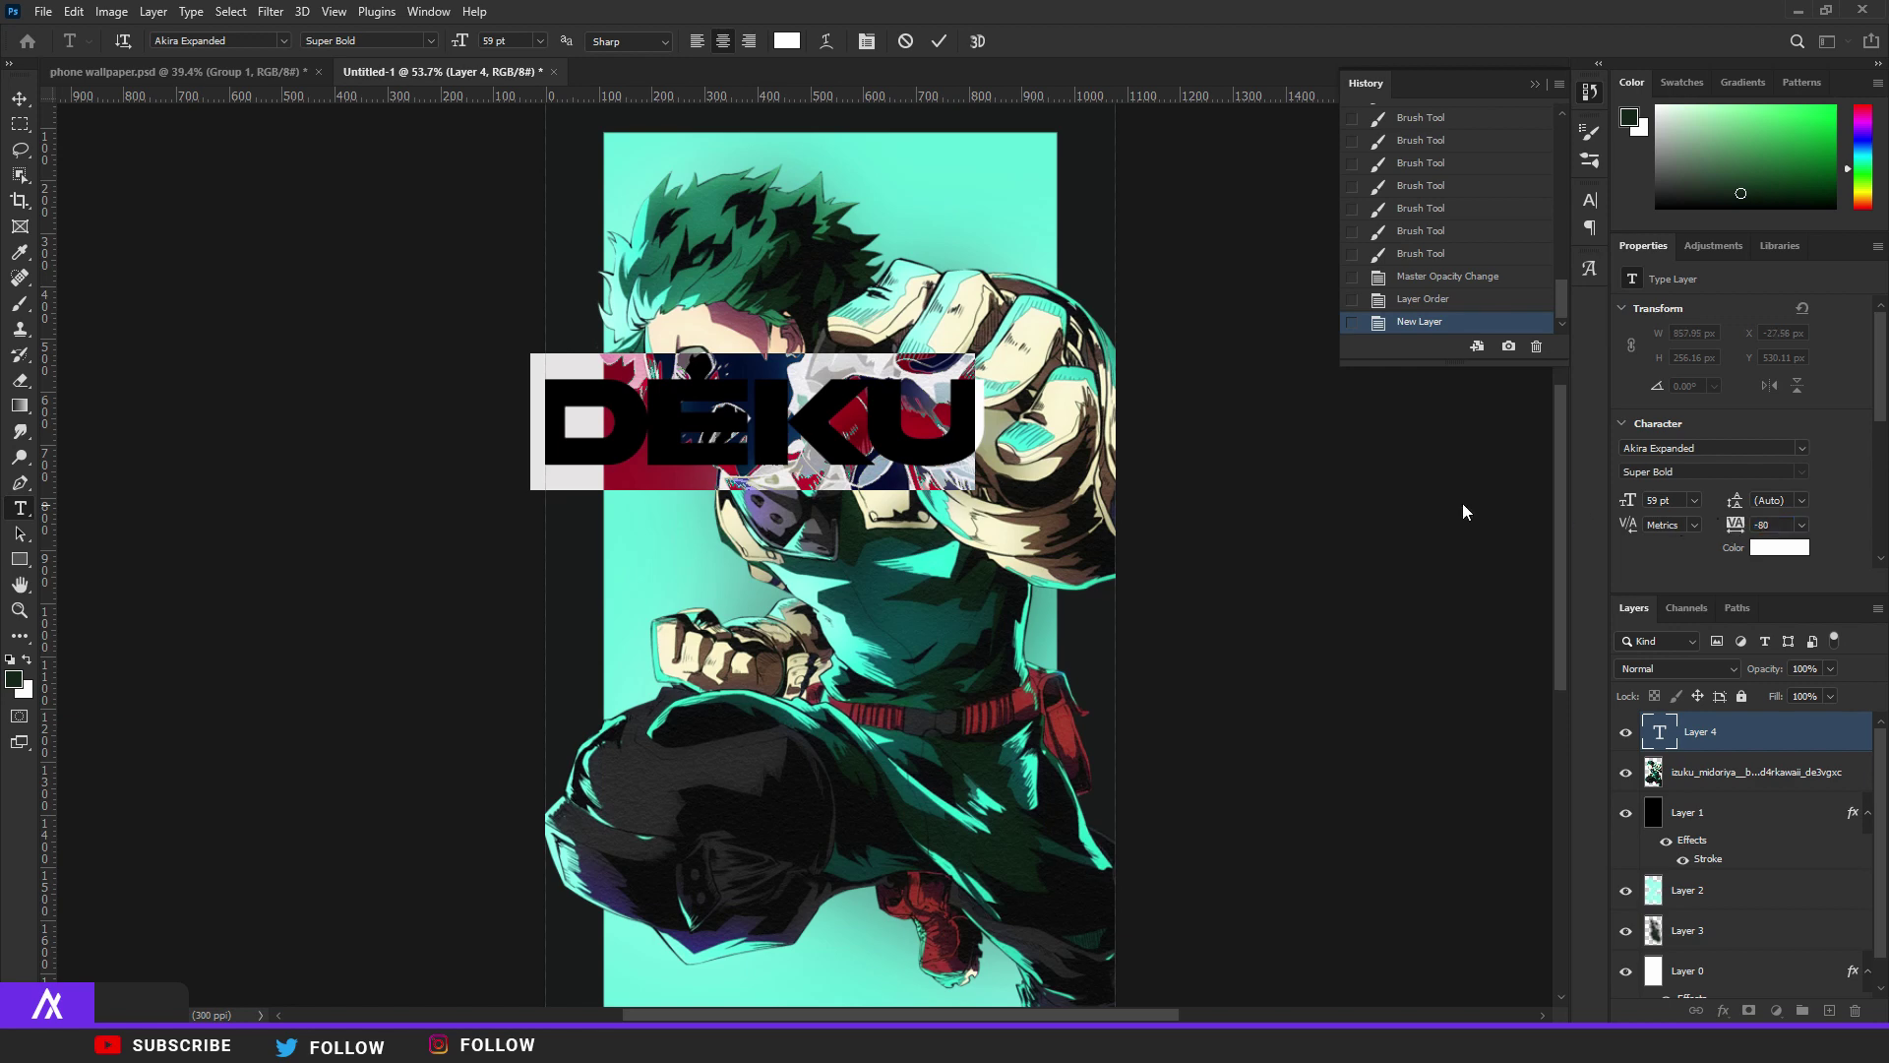
Move the DEKU text down to the lower edge of the turquoise background.
click(22, 99)
key(ctrl+minus)
key(ctrl+minus)
drag(798, 477, 742, 553)
scroll(816, 833, up, 3)
key(ctrl+t)
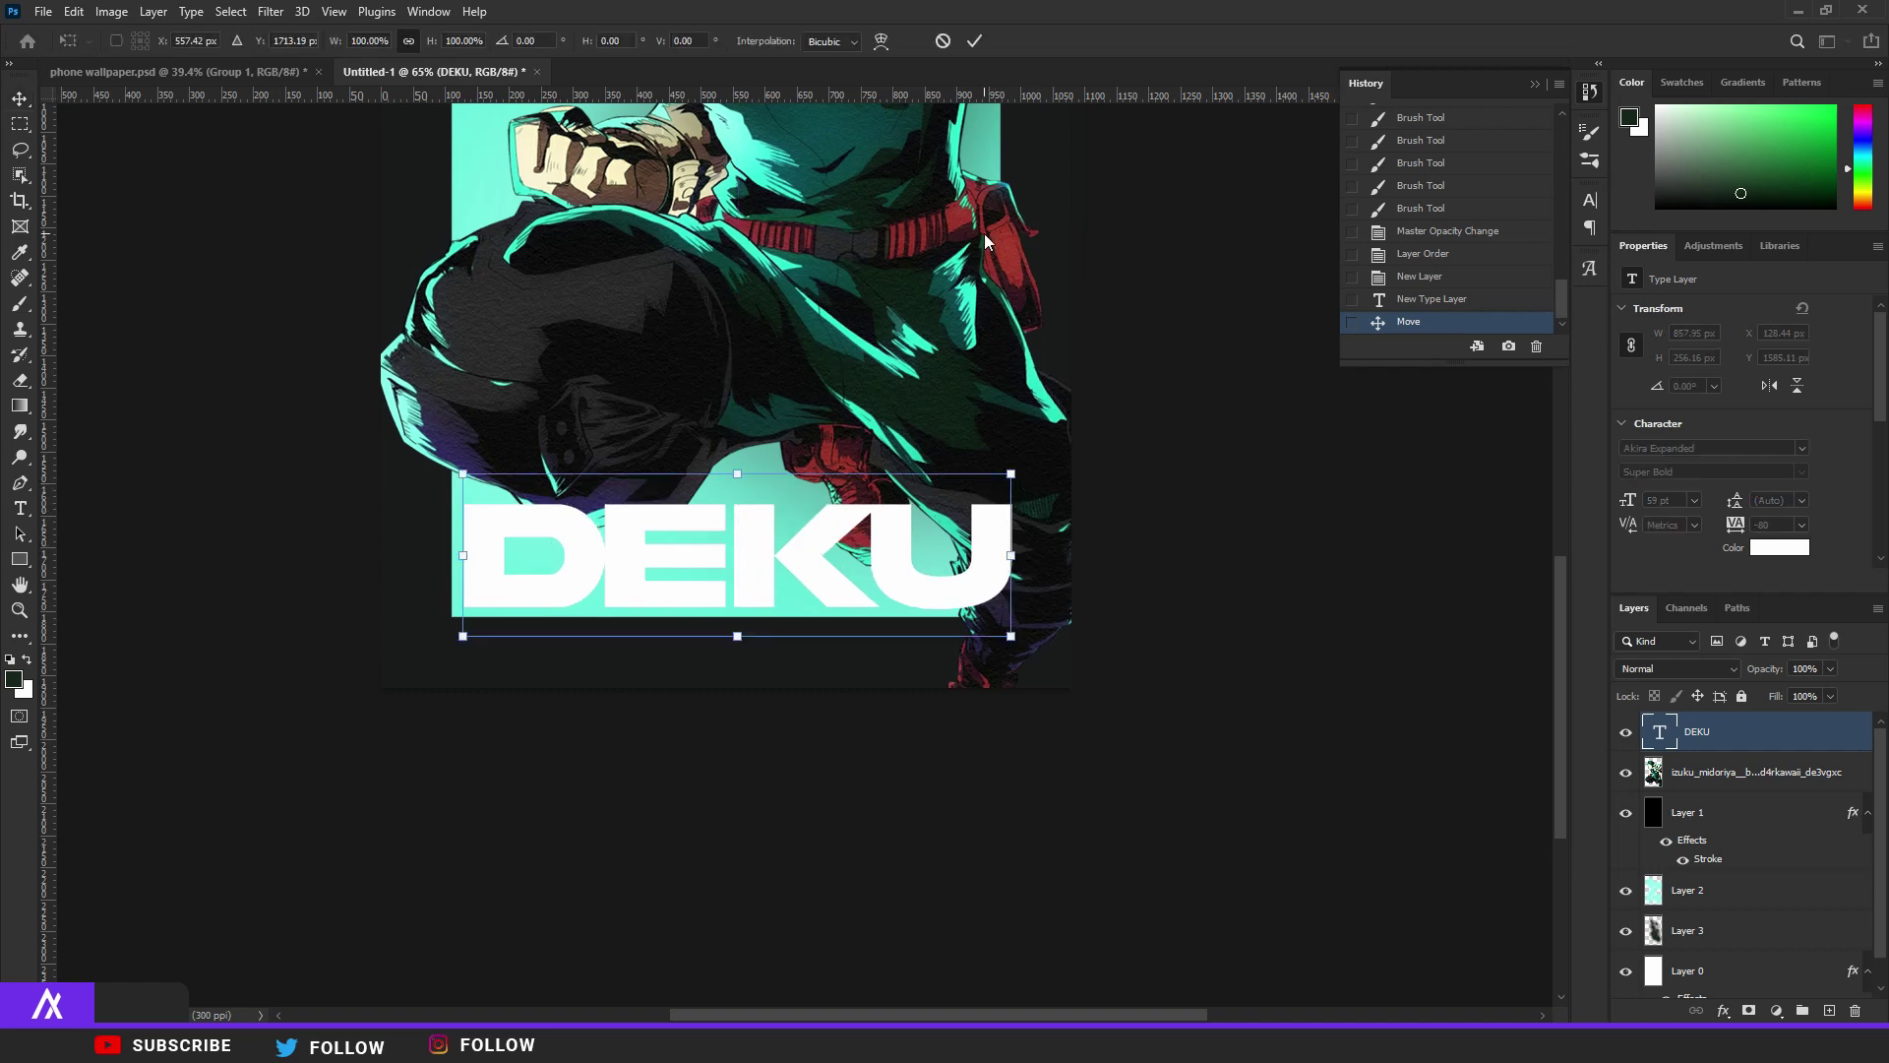
key(Escape)
Place vertical guides along the left and right edges of the turquoise background.
drag(48, 245, 439, 208)
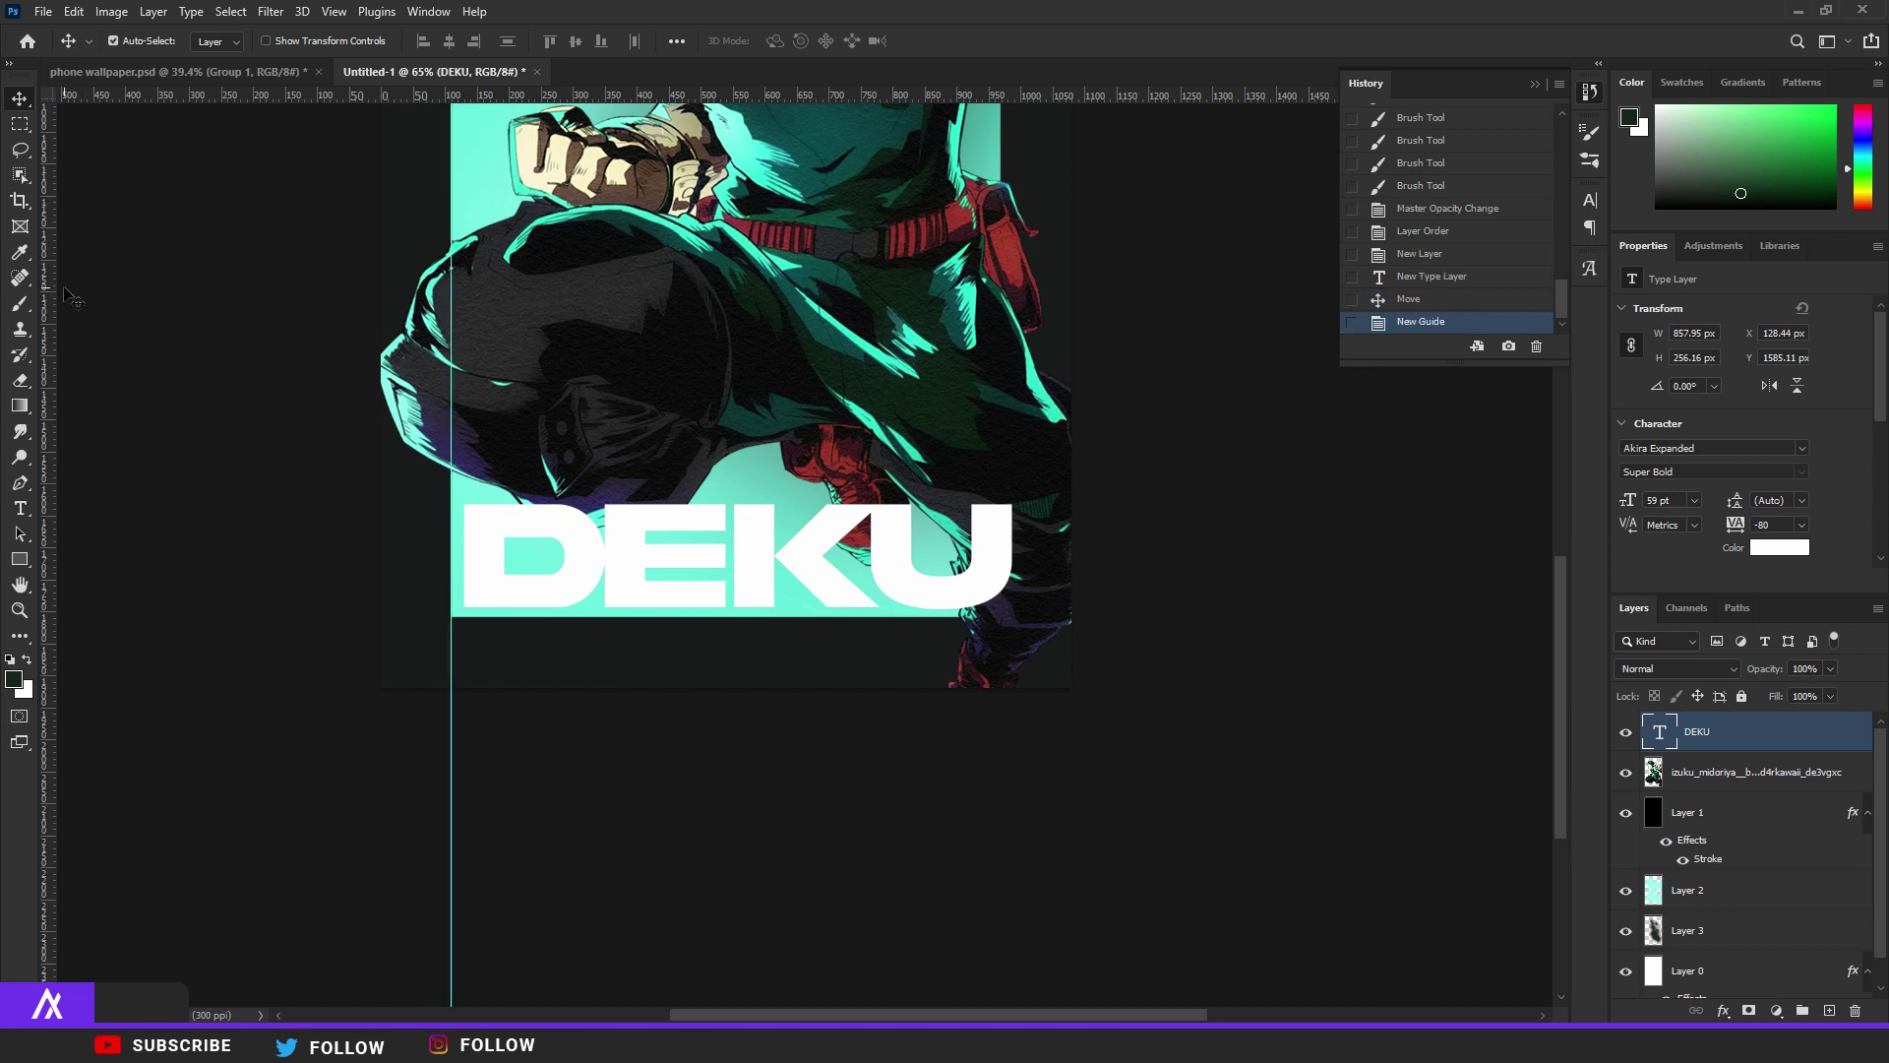
scroll(51, 226, left, 3)
drag(48, 262, 1078, 218)
scroll(500, 188, up, 4)
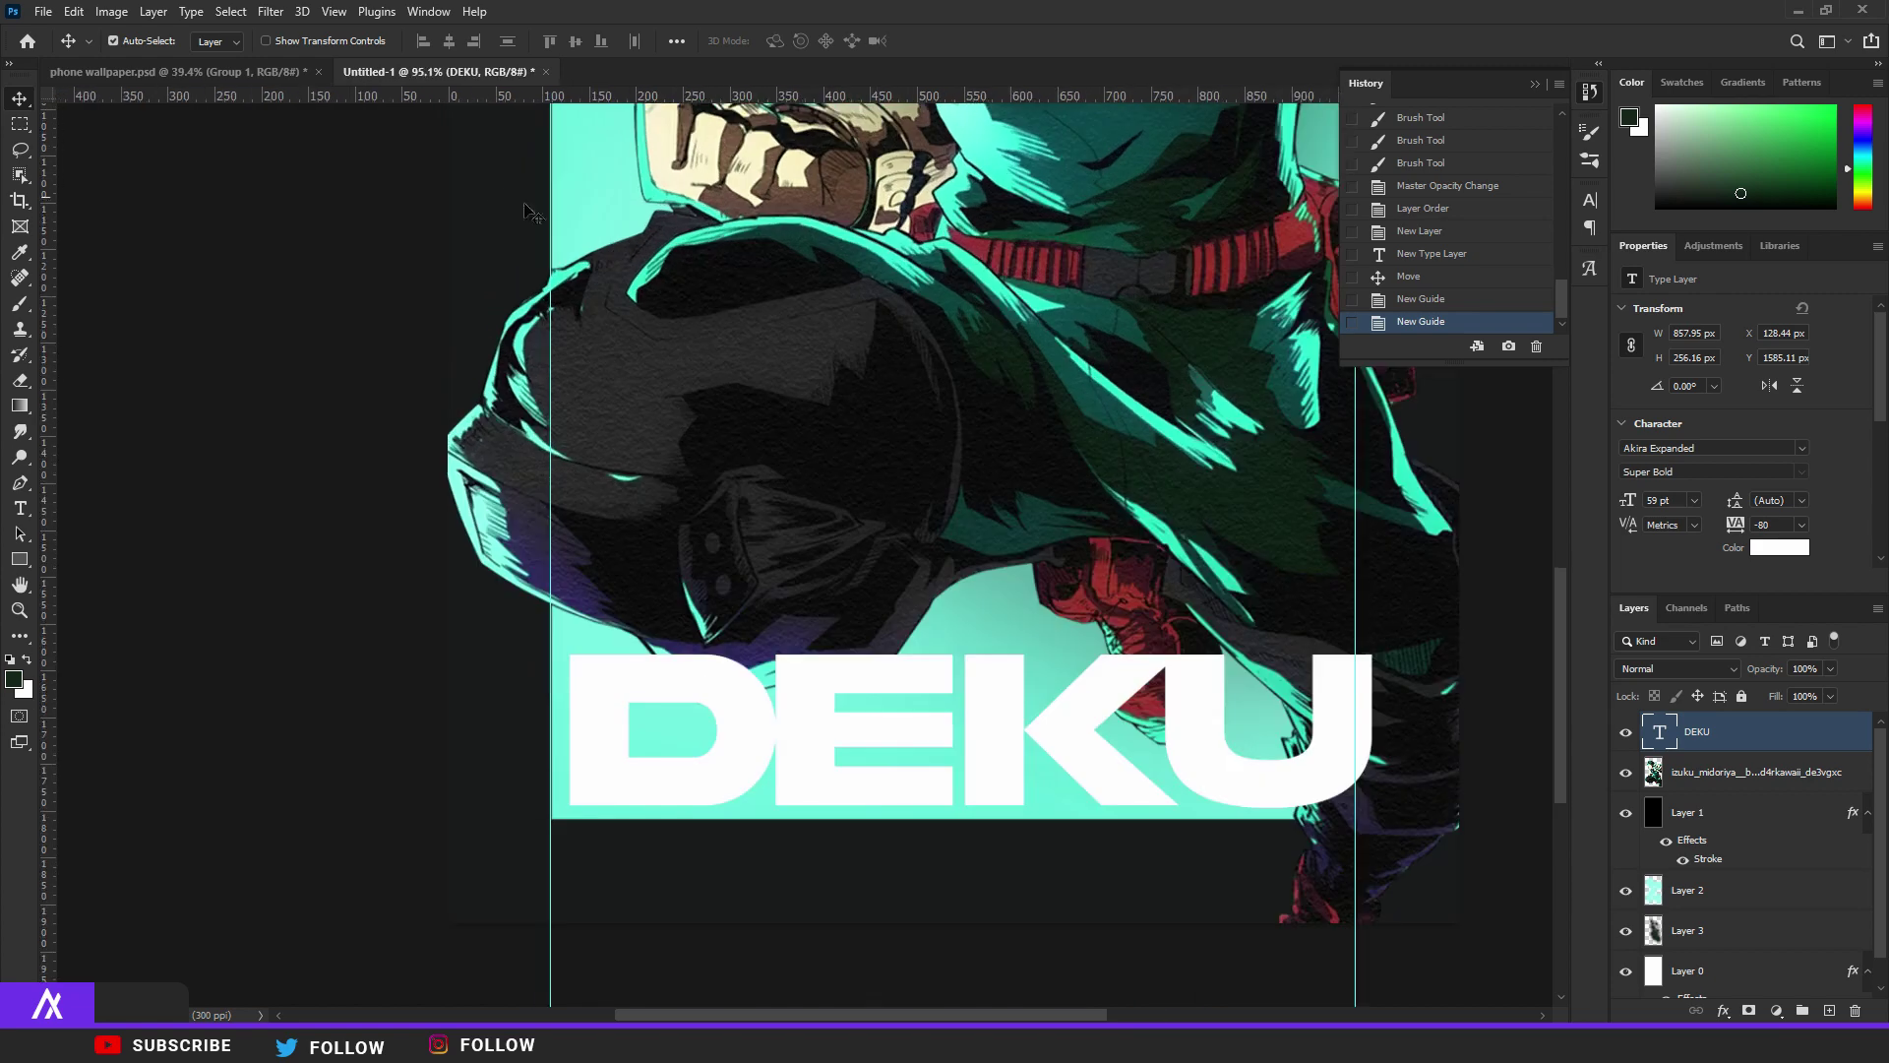
scroll(1242, 344, down, 5)
Scale the DEKU text to about 860 px wide so it spans exactly between the two vertical guides.
drag(973, 602, 759, 902)
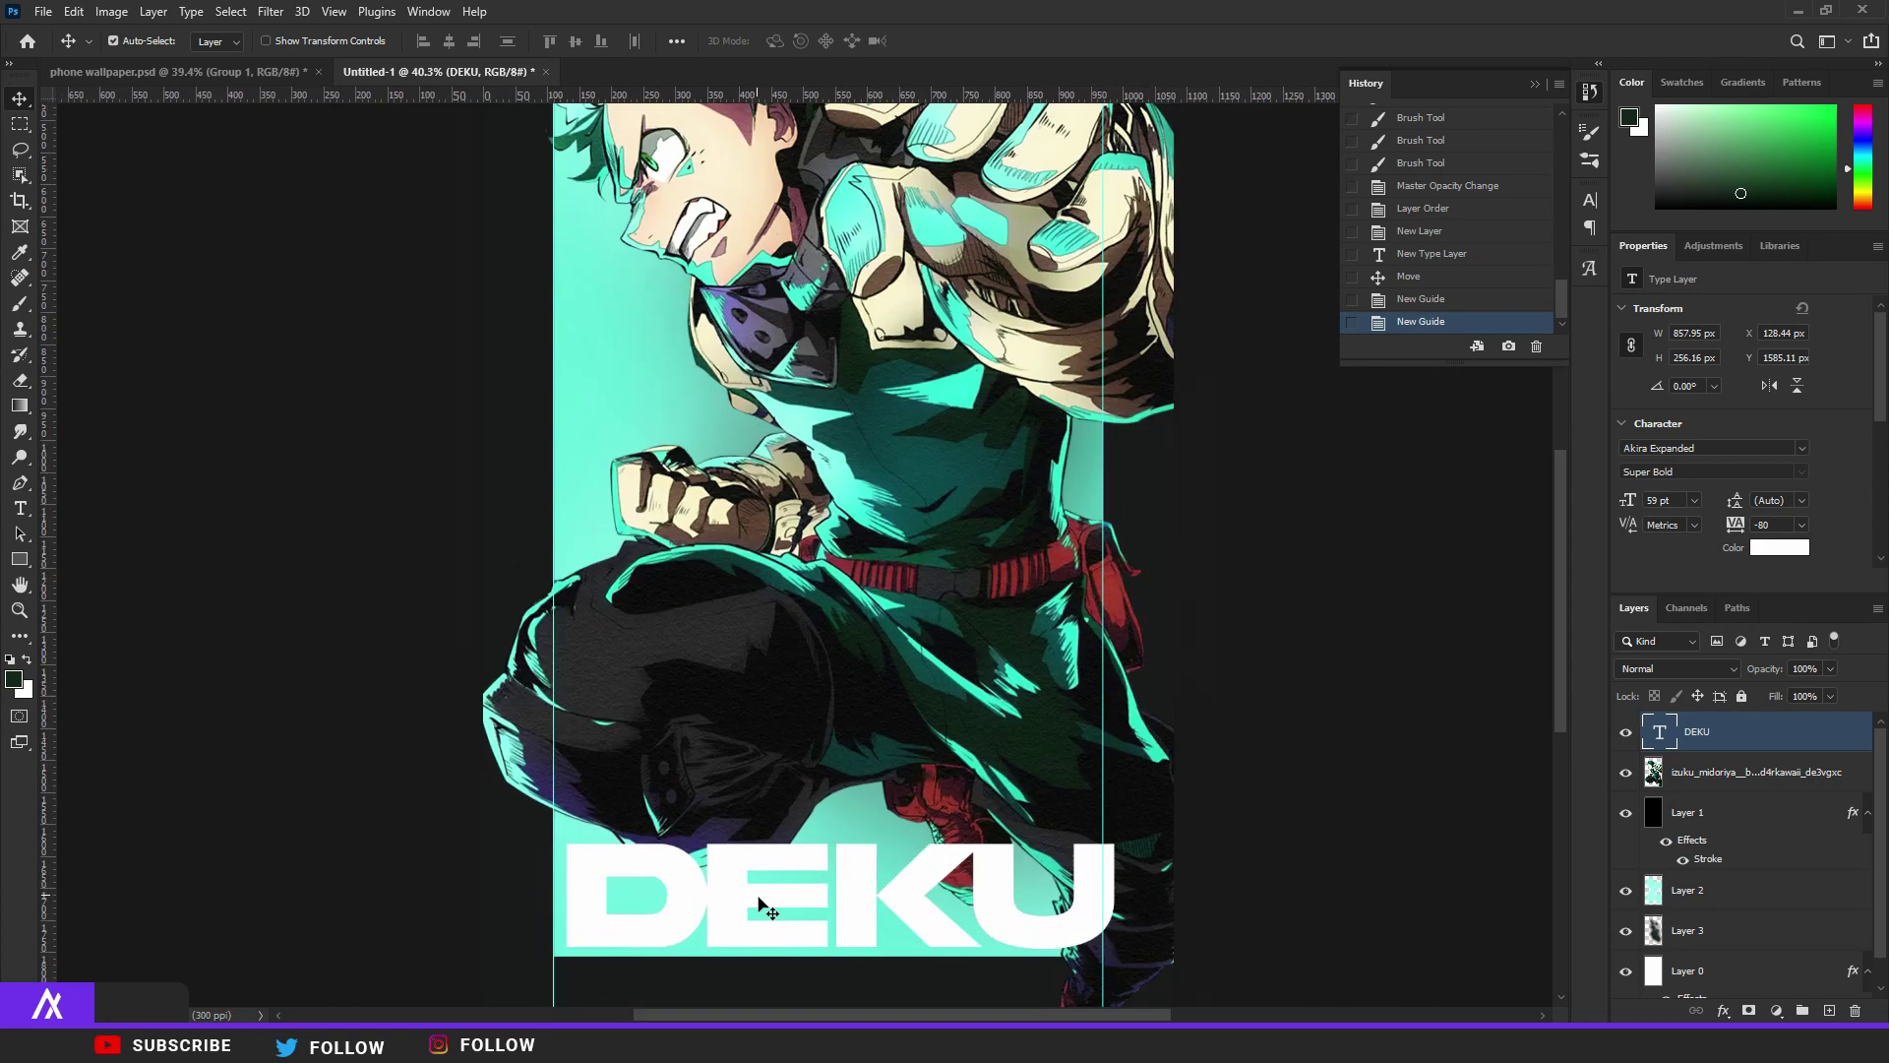
scroll(758, 902, up, 1)
drag(873, 855, 788, 529)
drag(795, 594, 790, 597)
key(ctrl+t)
drag(1064, 661, 1053, 657)
scroll(497, 460, up, 4)
drag(449, 503, 431, 495)
key(Return)
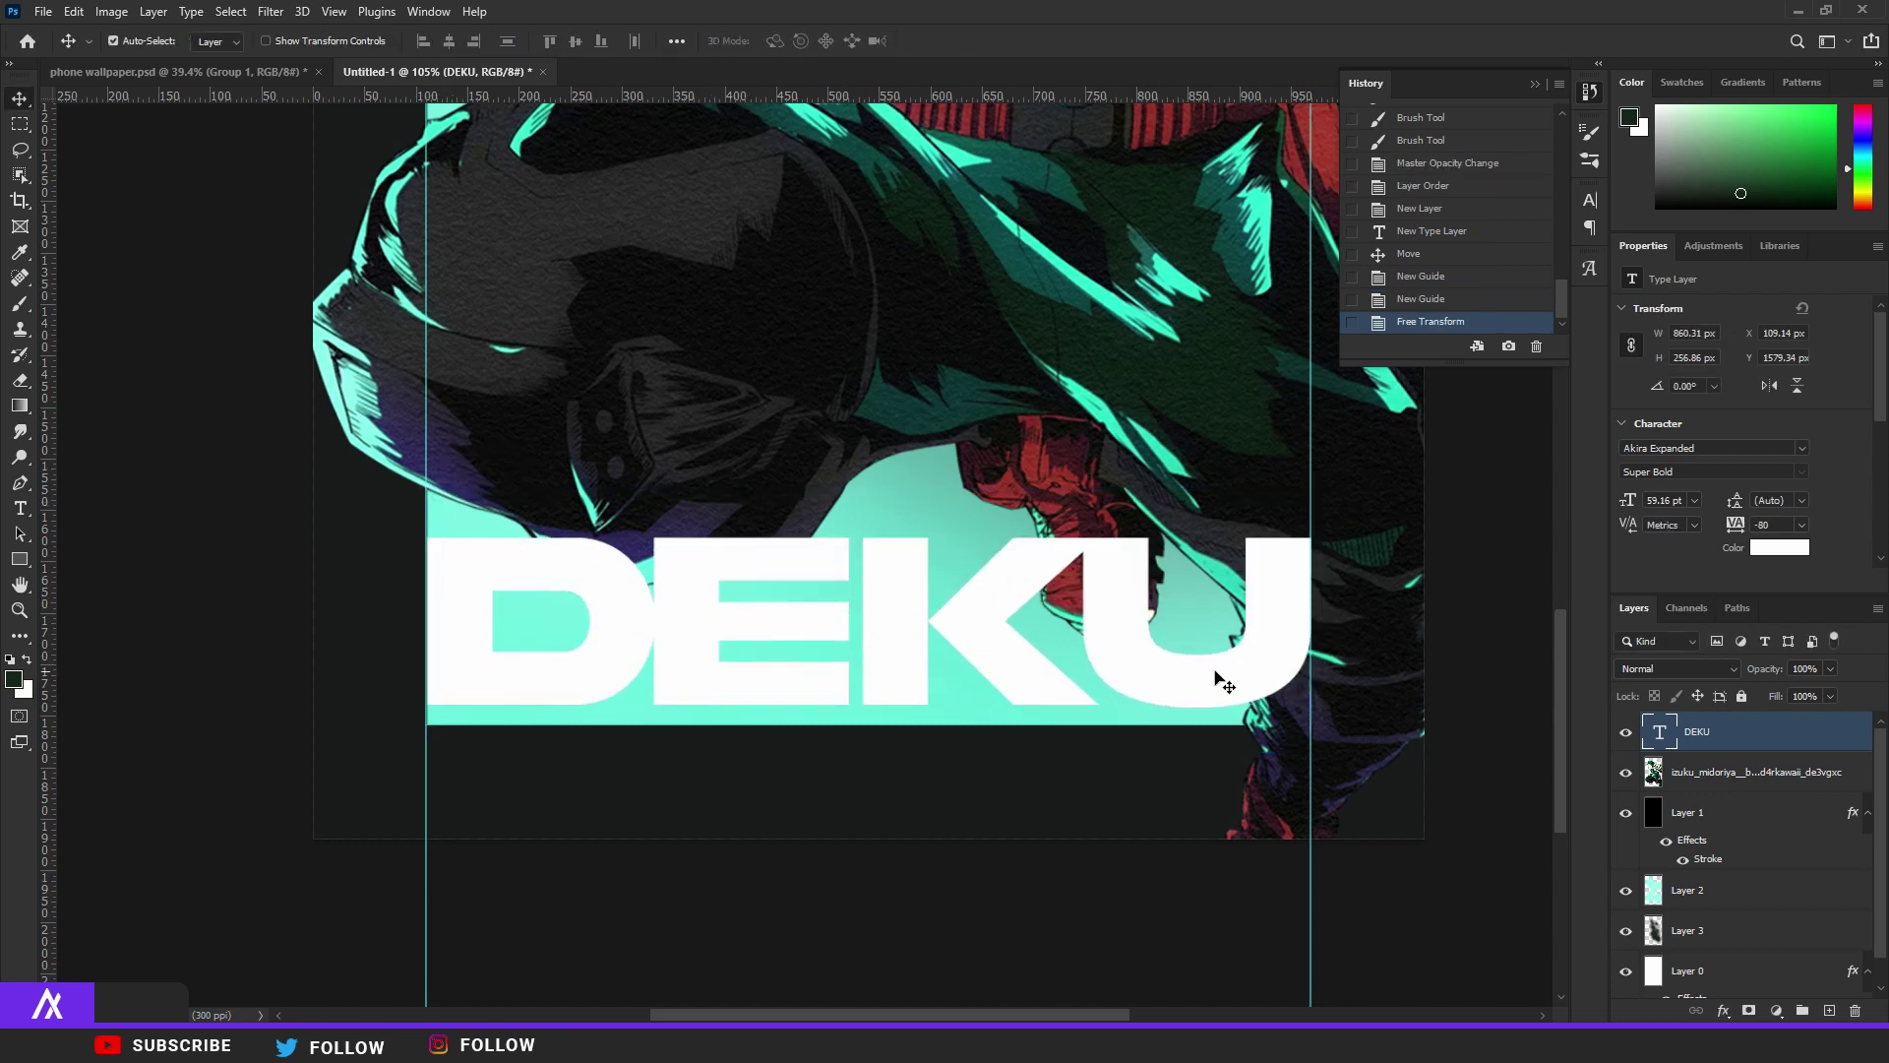
Duplicate the DEKU text layer and shift the copy straight up to a Y position of about 1392 px.
scroll(984, 609, down, 4)
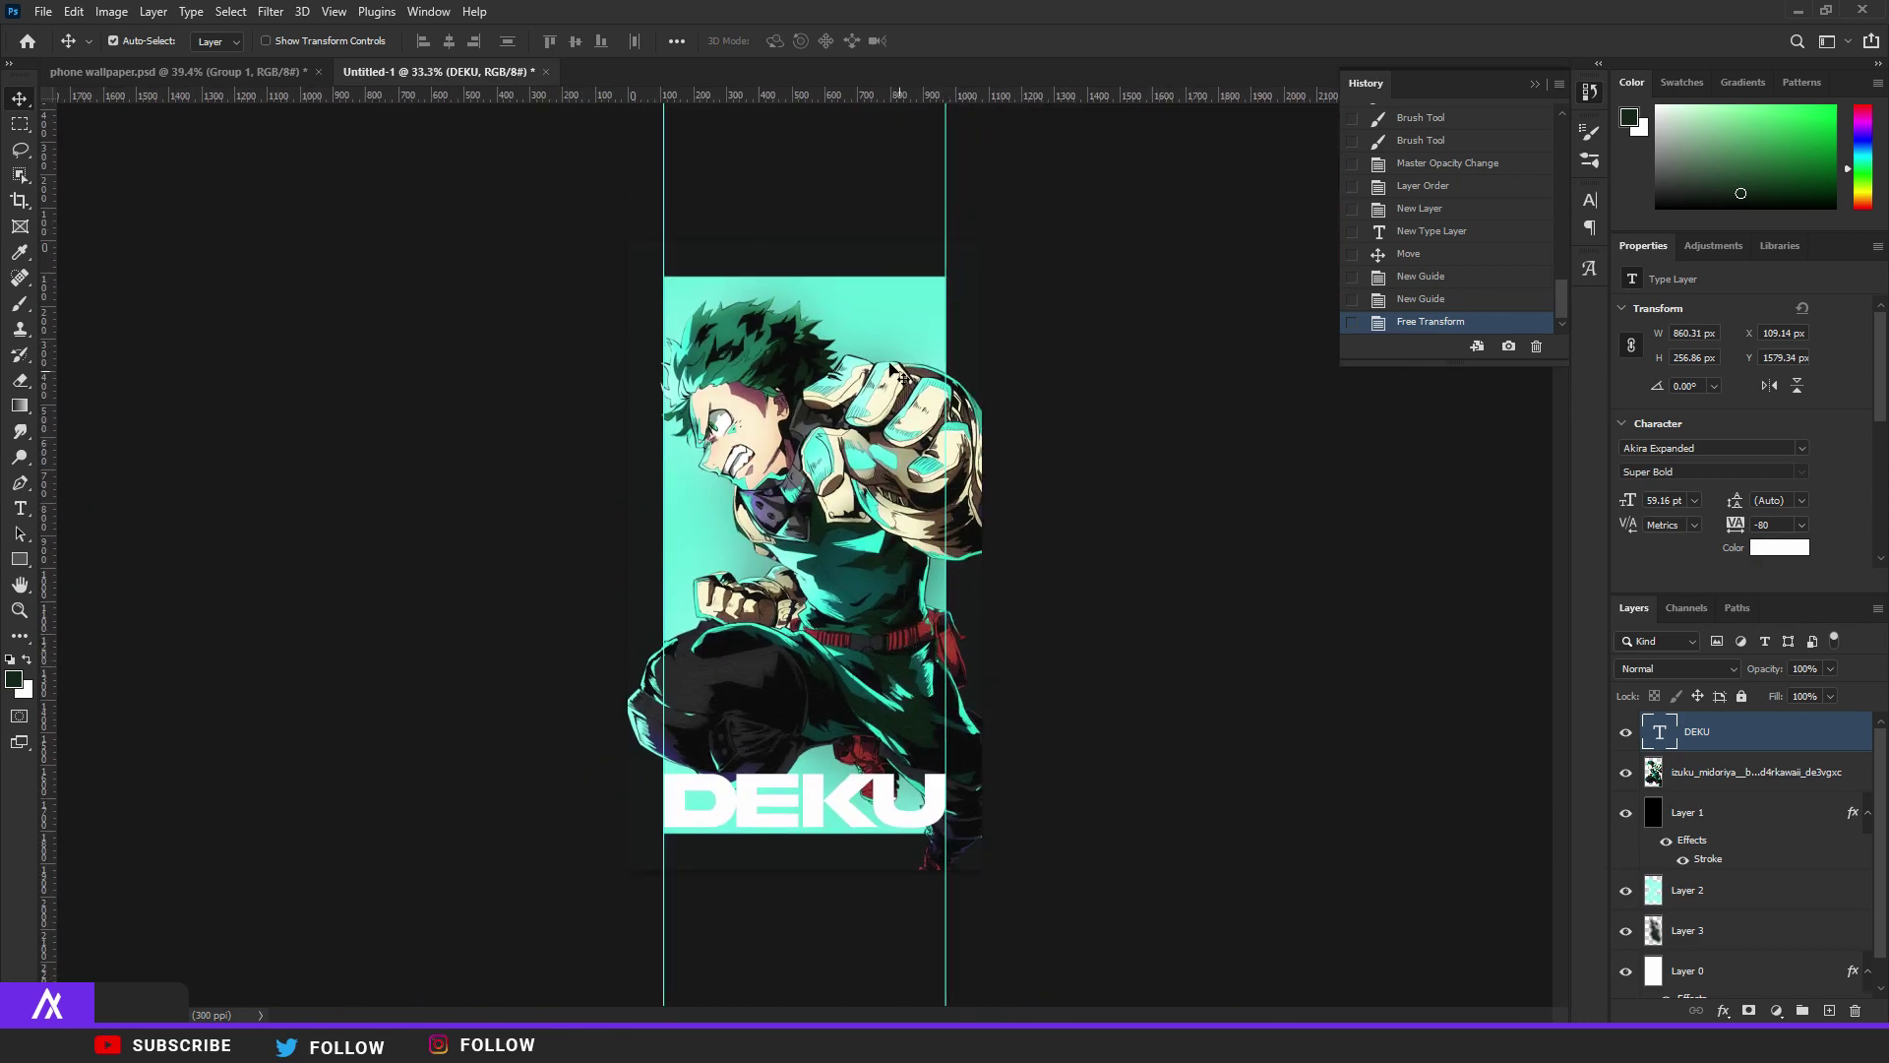
click(793, 287)
scroll(816, 675, up, 2)
click(812, 847)
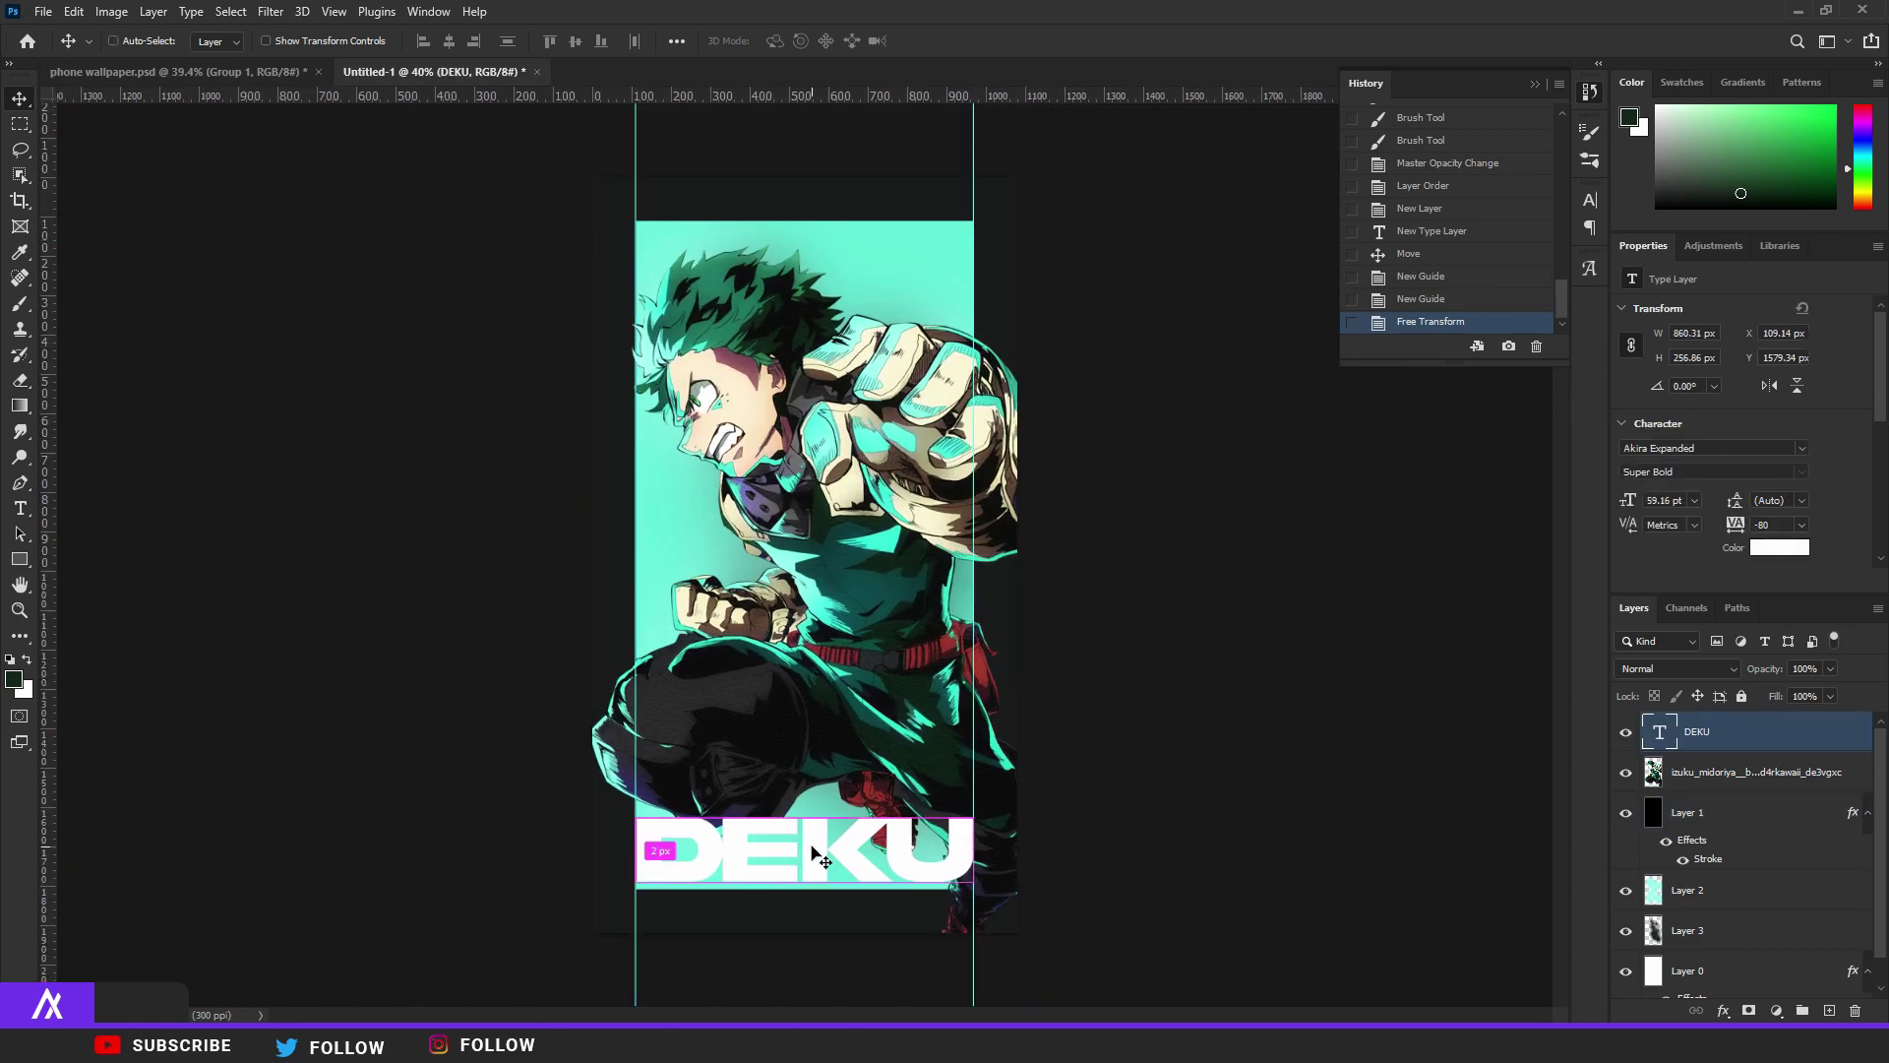
key(ctrl+j)
drag(813, 852, 815, 785)
Move the DEKU copy layer below the character's layer.
scroll(815, 785, down, 3)
scroll(649, 740, up, 2)
drag(1769, 748, 1766, 834)
scroll(763, 694, down, 1)
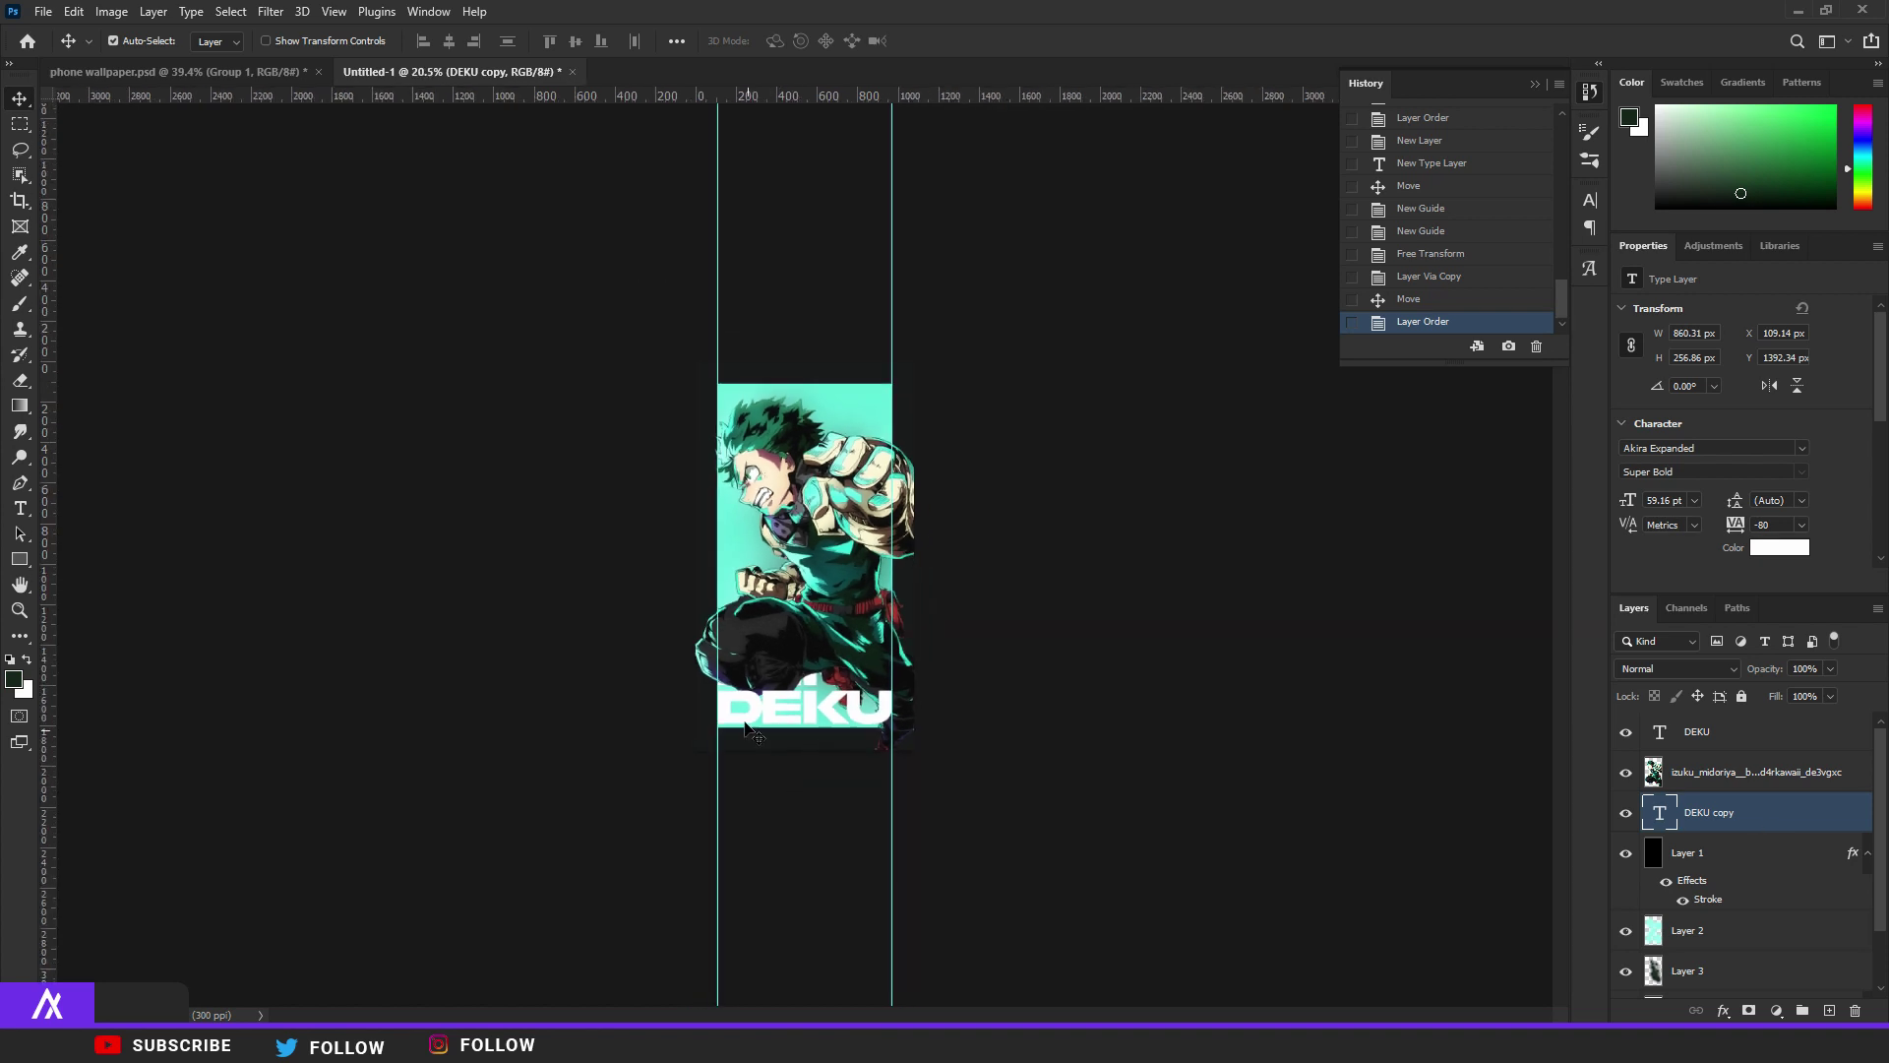
scroll(763, 694, up, 3)
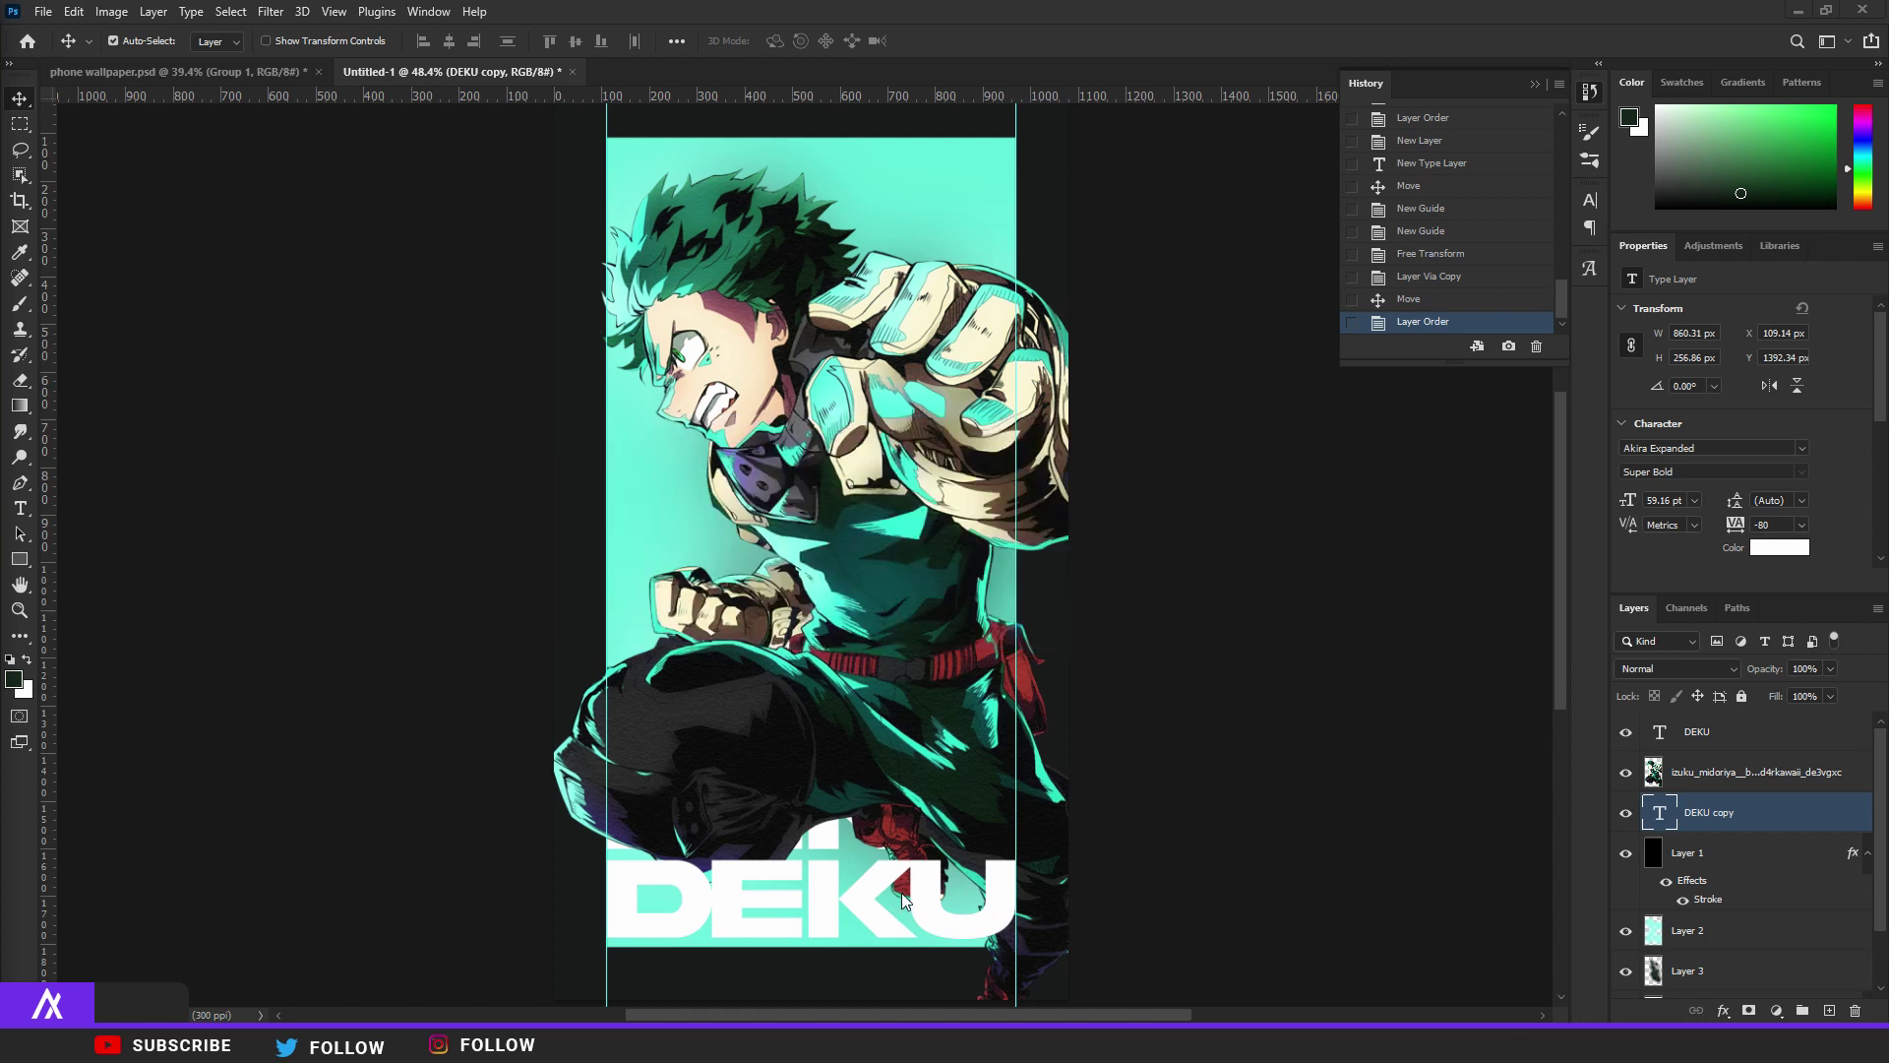
Duplicate the DEKU copy text layer, leaving the duplicate at the original's position.
key(ctrl)
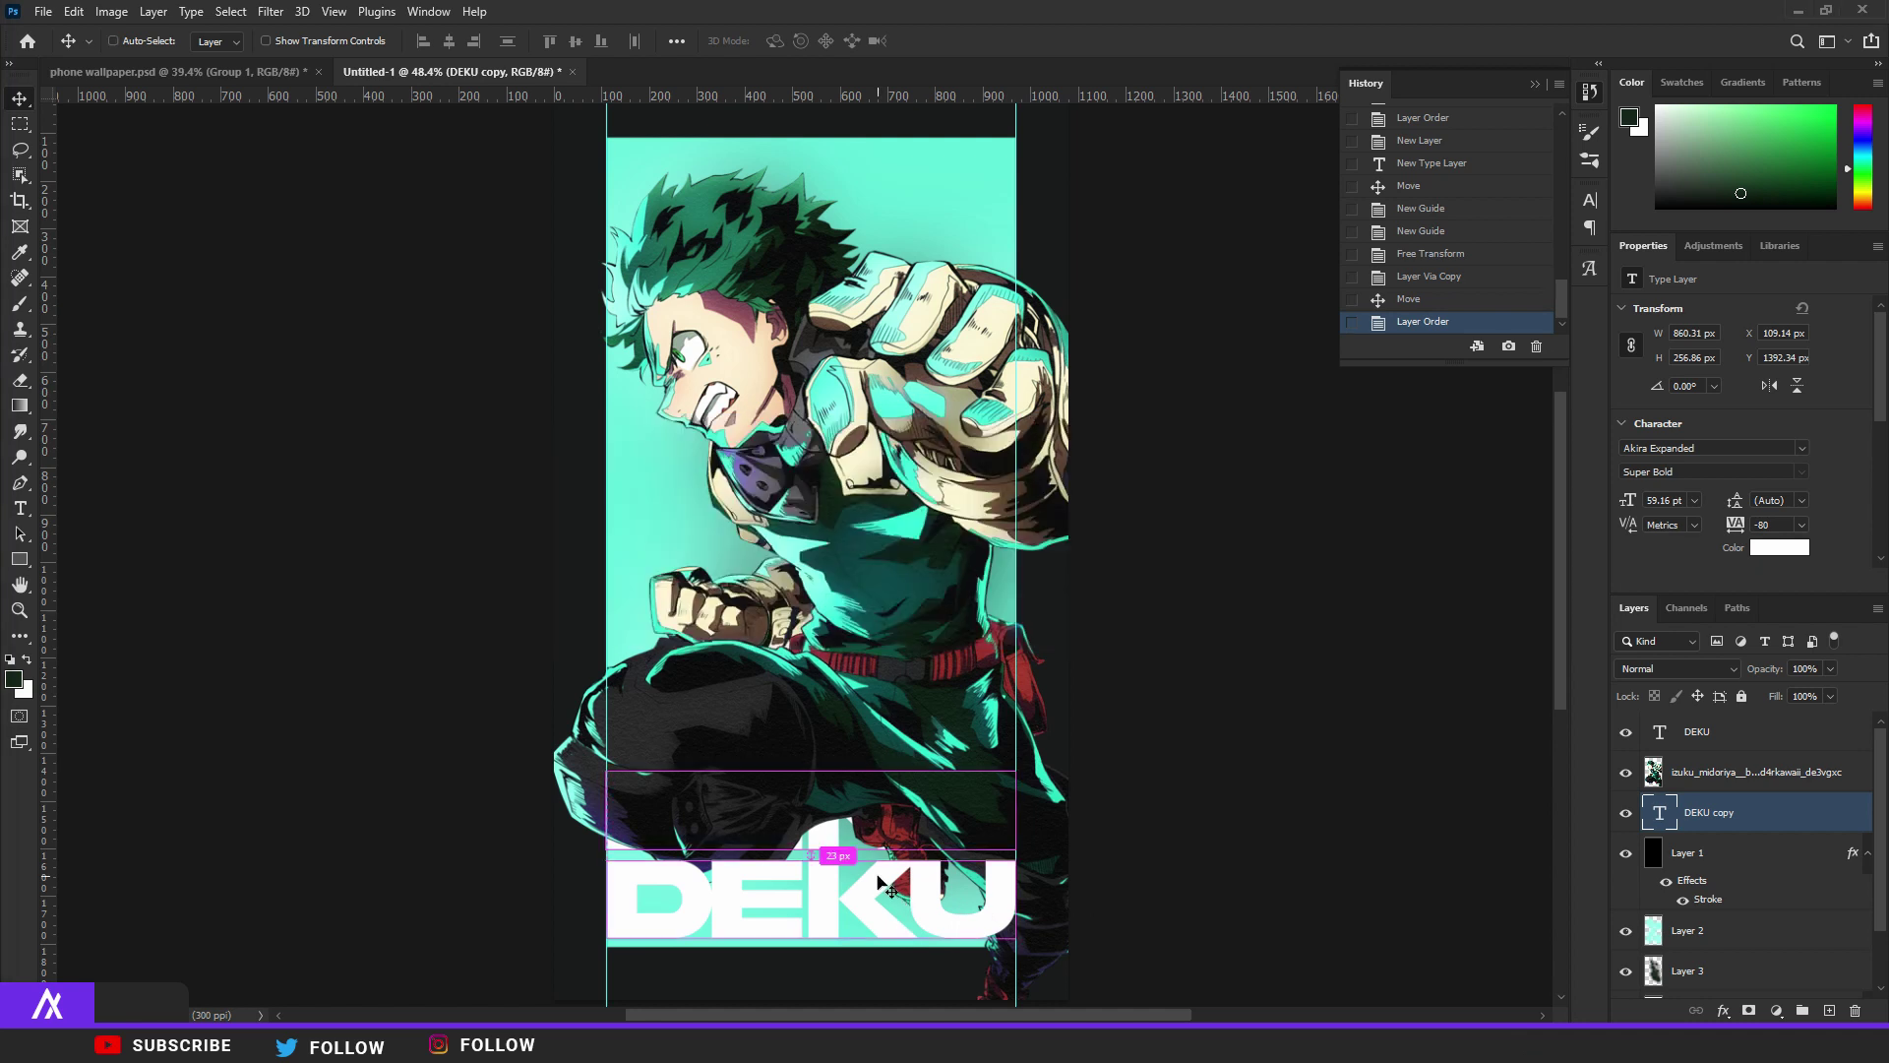
drag(882, 885, 903, 701)
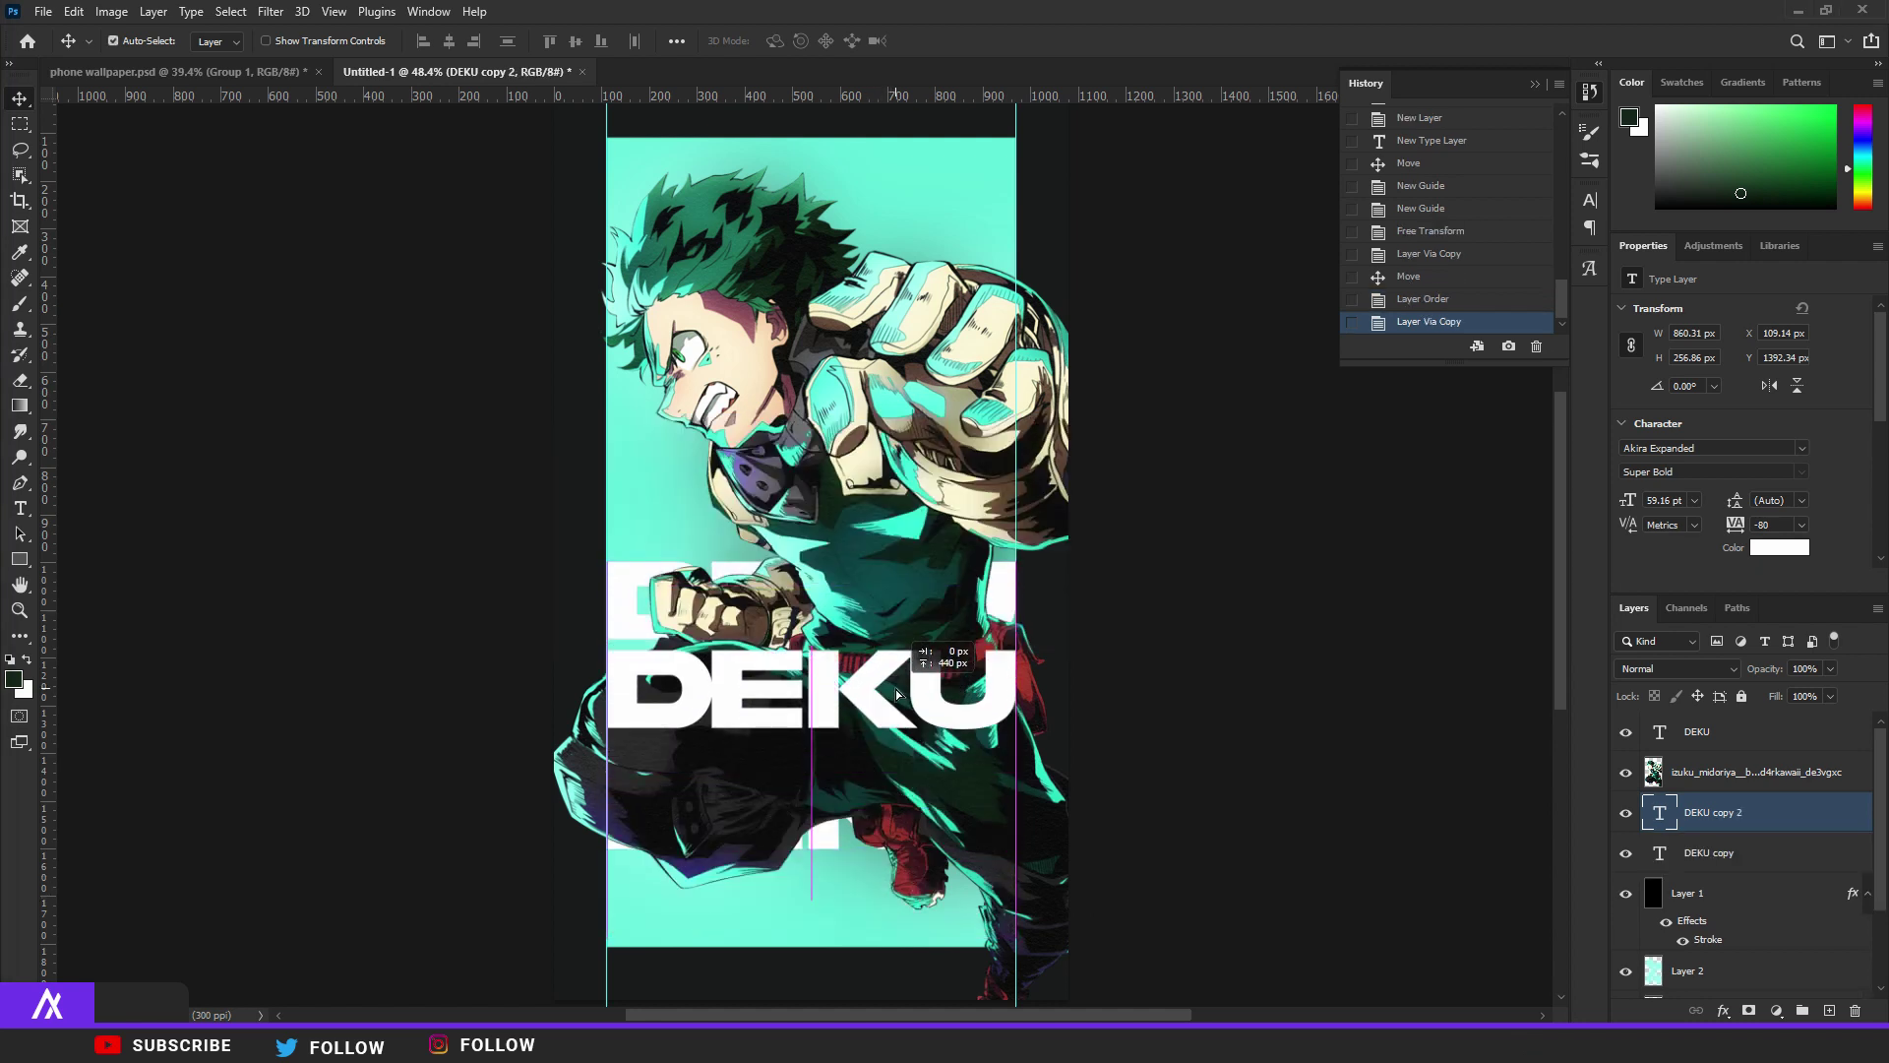
key(ctrl+z)
key(ctrl+t)
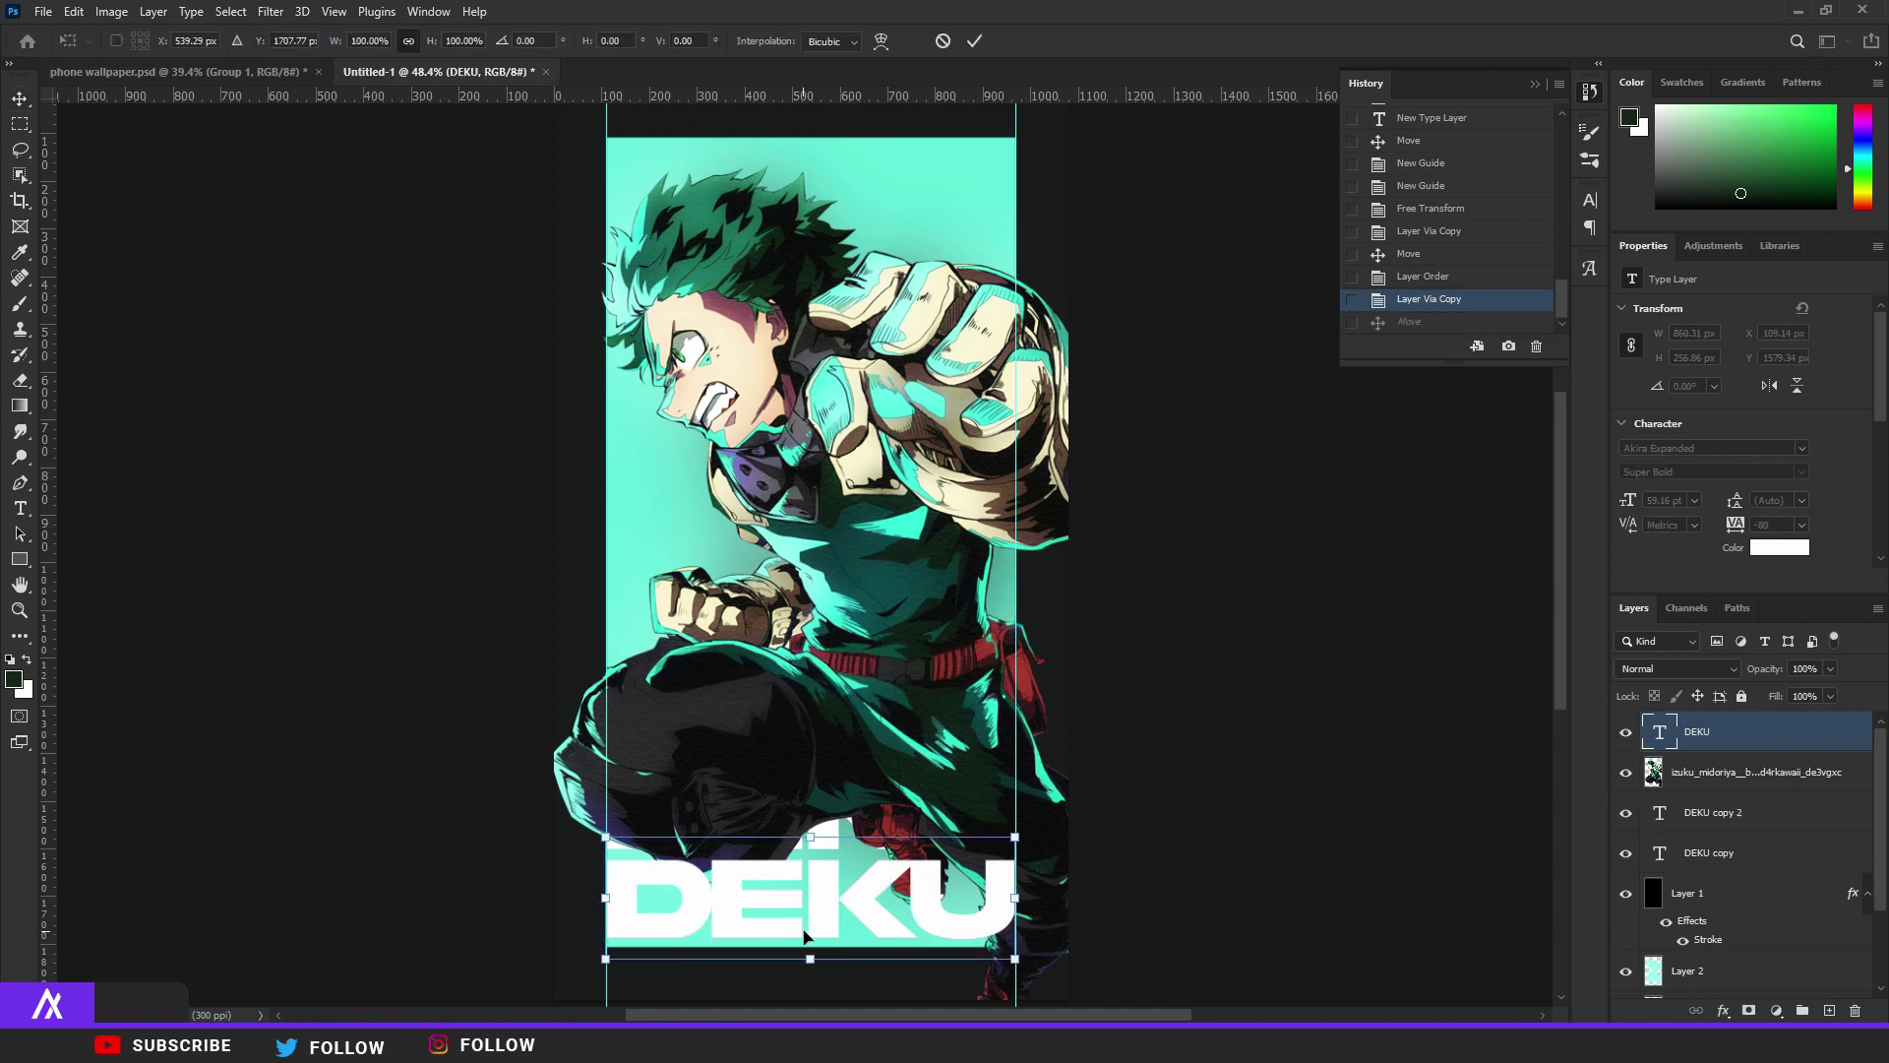
drag(834, 921, 834, 700)
key(Return)
key(ctrl+z)
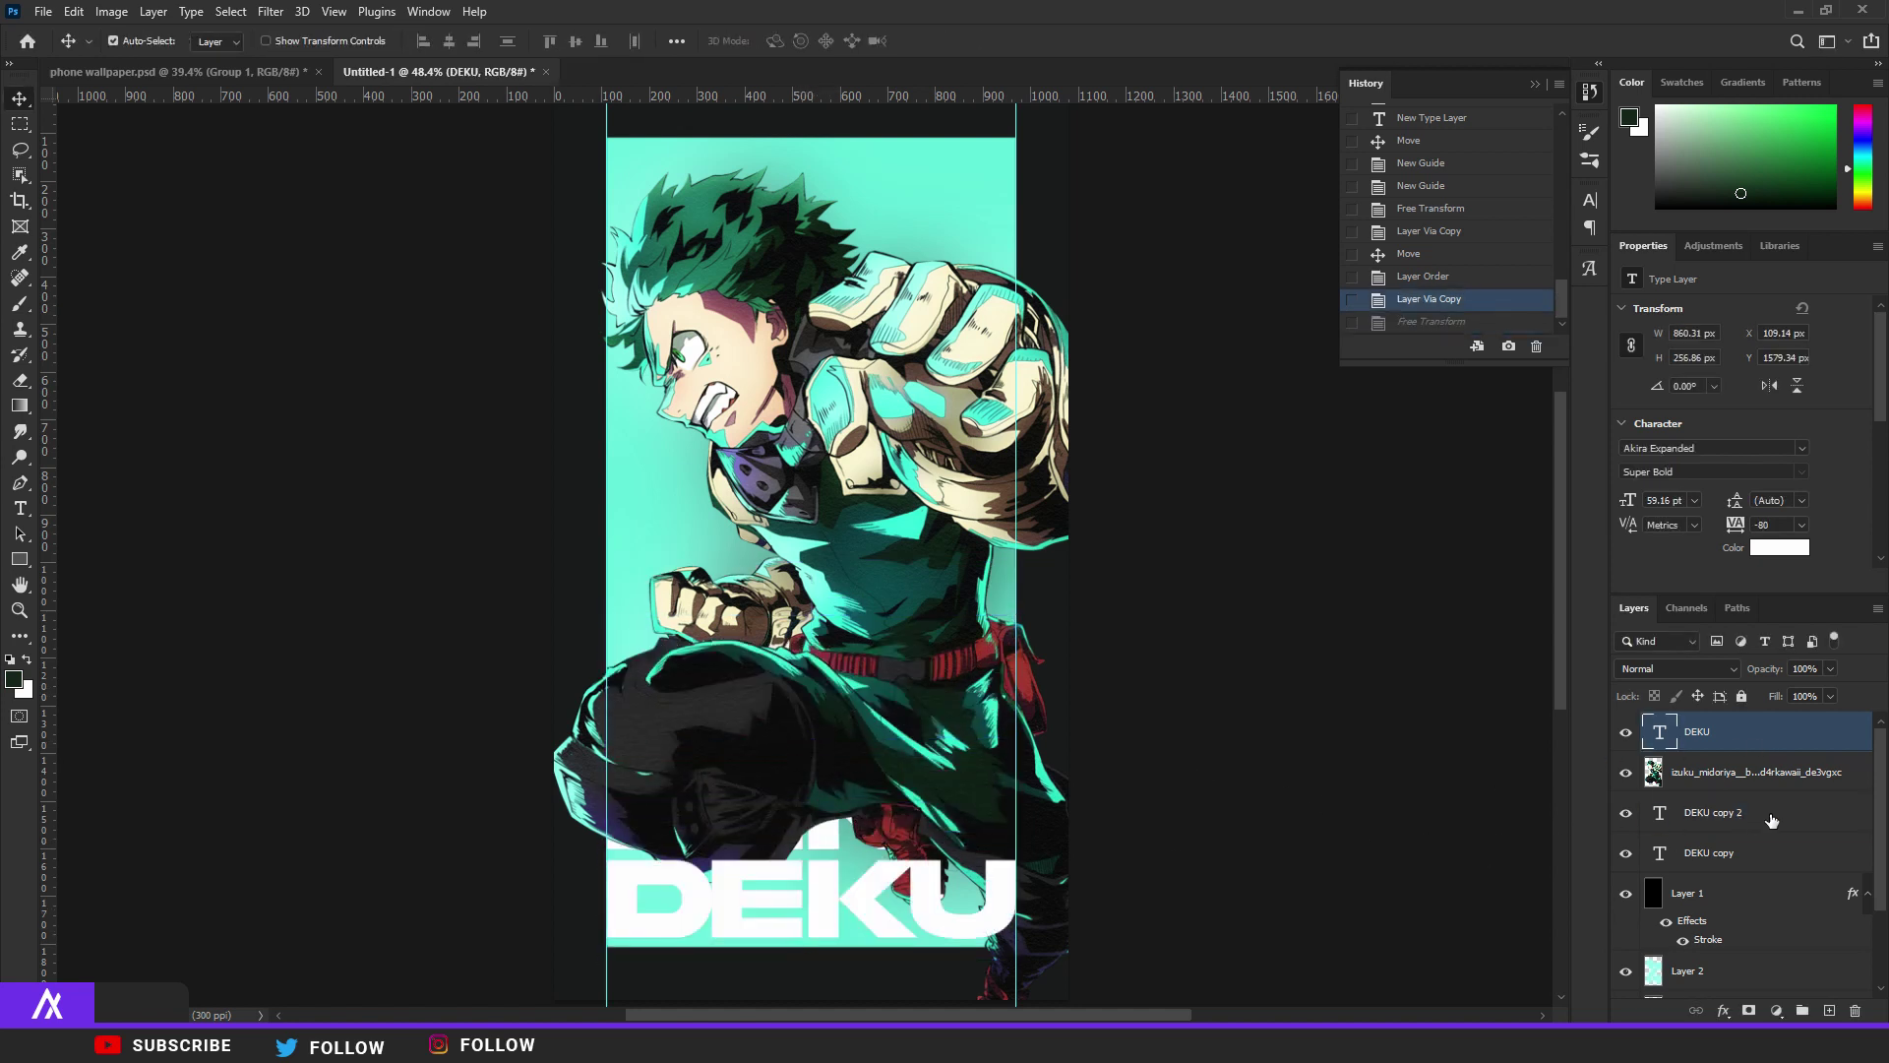
Shift the second DEKU copy straight up to a Y position of about 952 px and place its layer above the character's layer.
click(1771, 819)
key(ctrl+t)
drag(777, 766, 815, 600)
key(Return)
key(ctrl+bracketright)
key(ctrl+t)
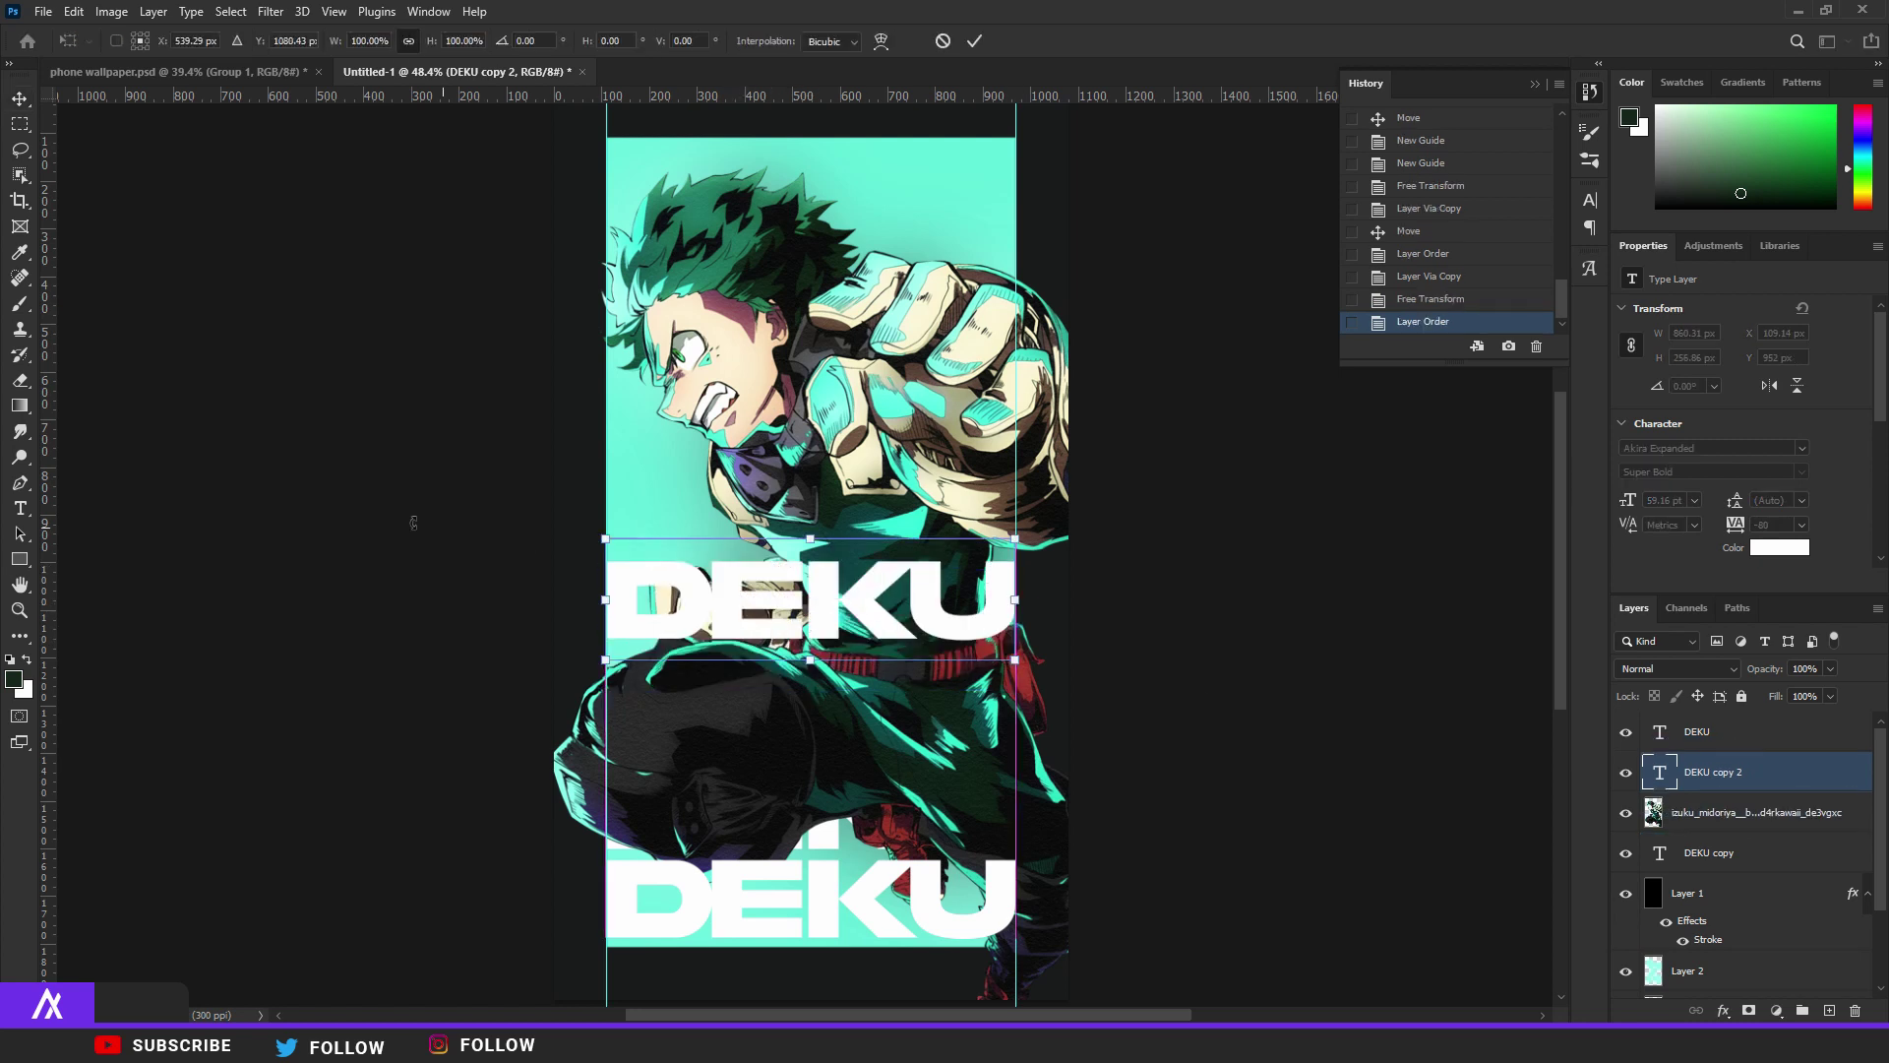
key(Return)
Set the second DEKU copy's font size to 16 pt and replace its text with MY HERO ACADEMIA.
click(14, 508)
double_click(661, 594)
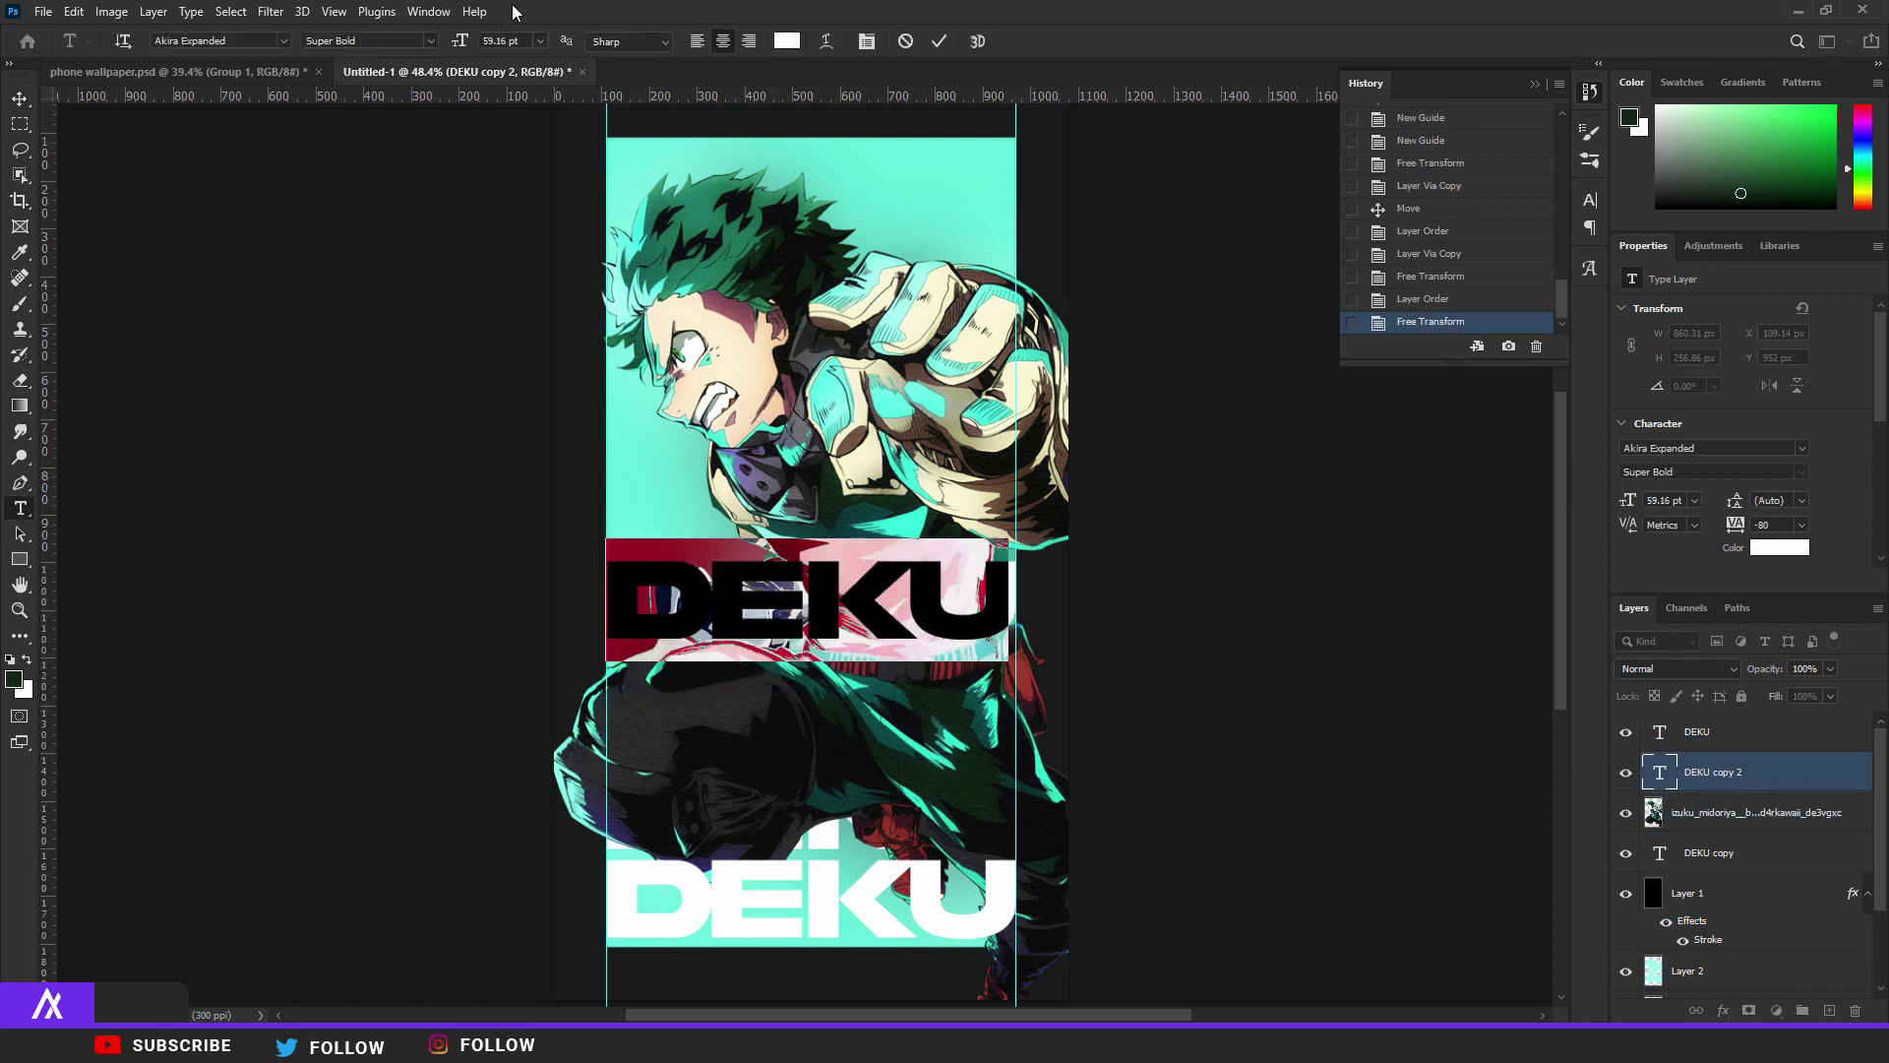
click(492, 40)
text(16)
key(Return)
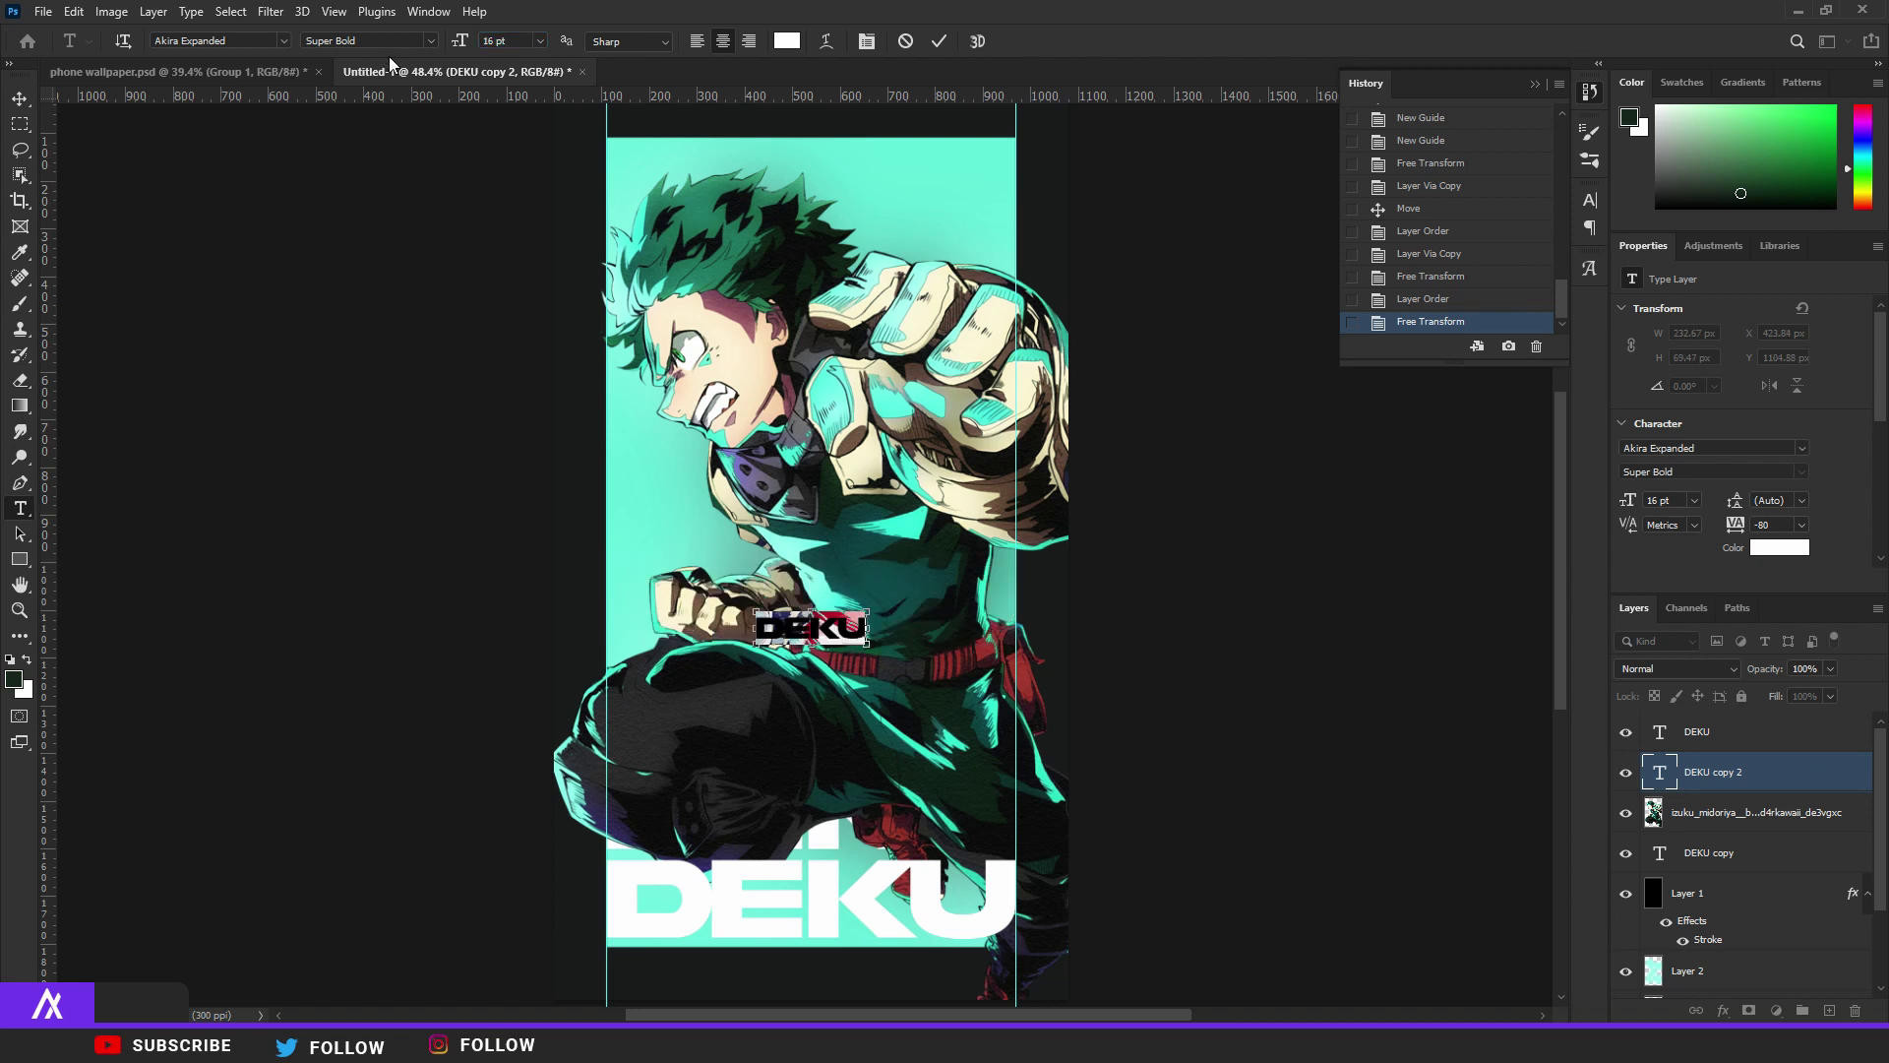
text(MY HERO ACADEMIA)
key(ctrl+a)
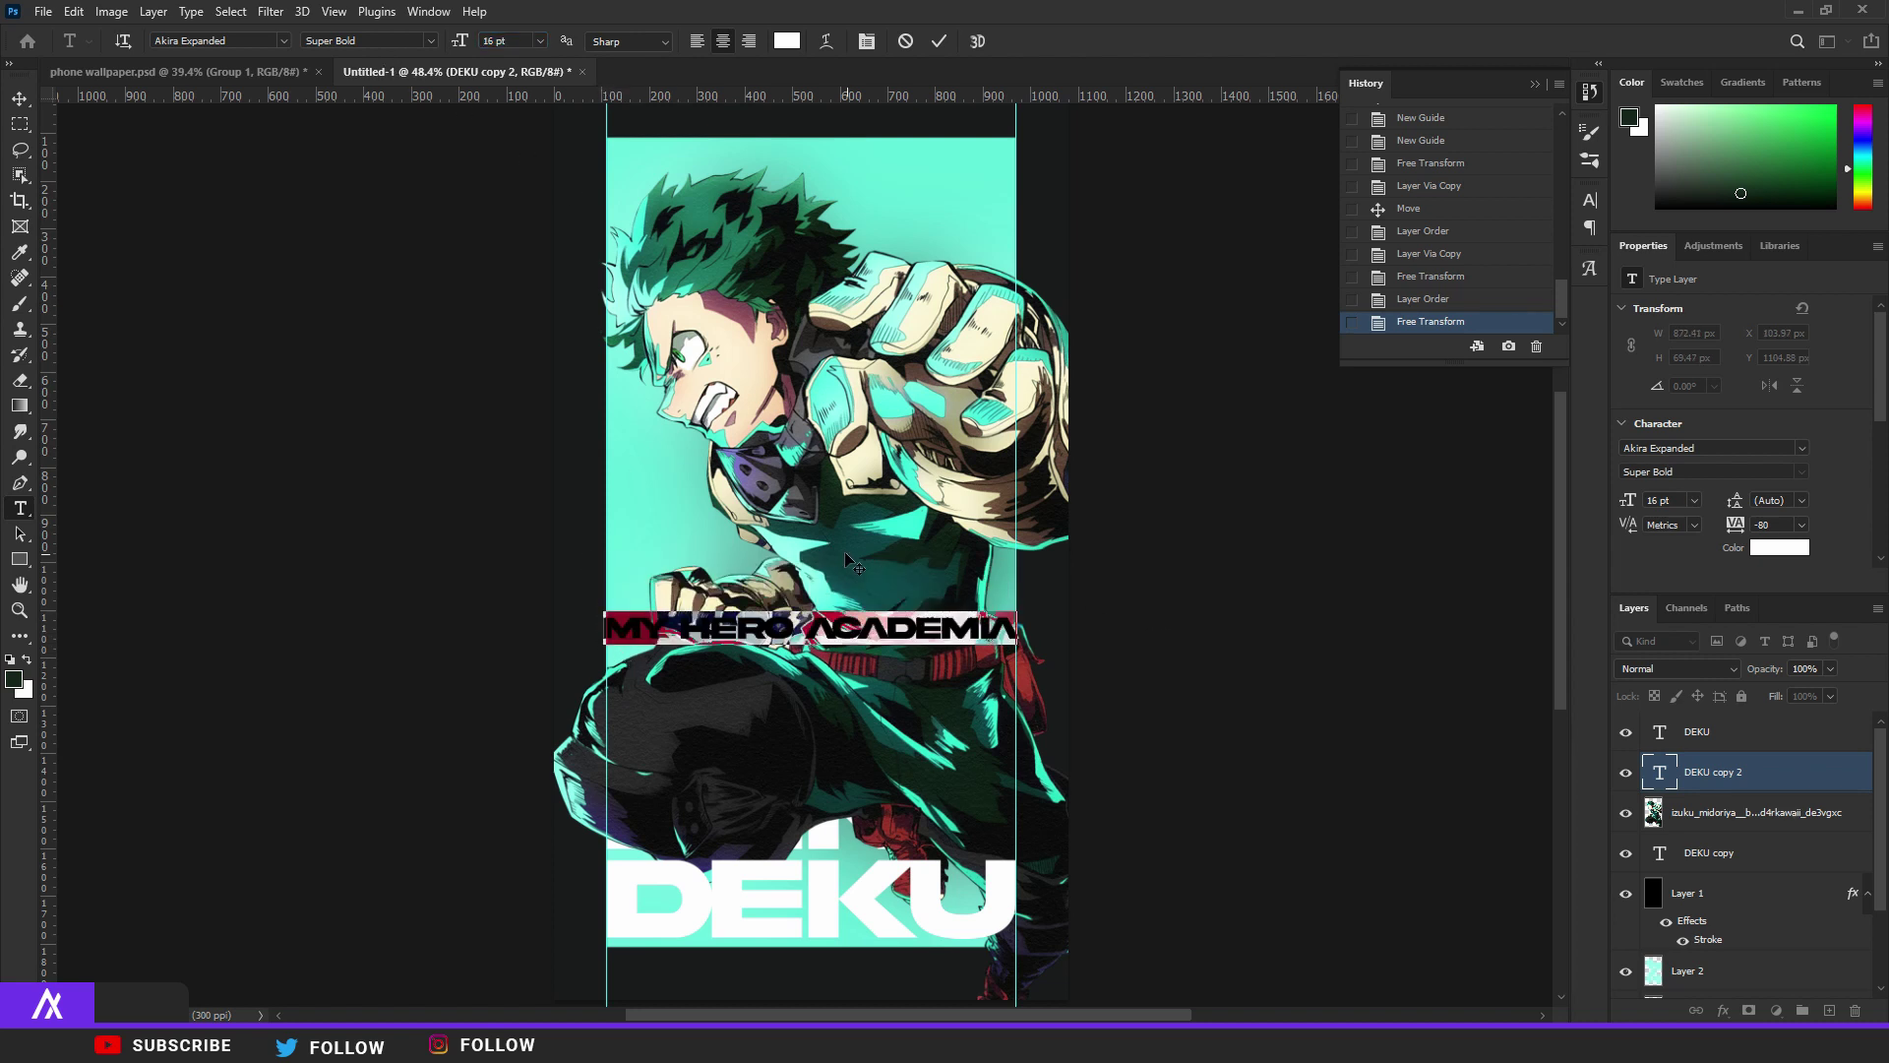
click(19, 98)
Rotate the MY HERO ACADEMIA text to run vertically and reposition it on the turquoise background.
key(ctrl+t)
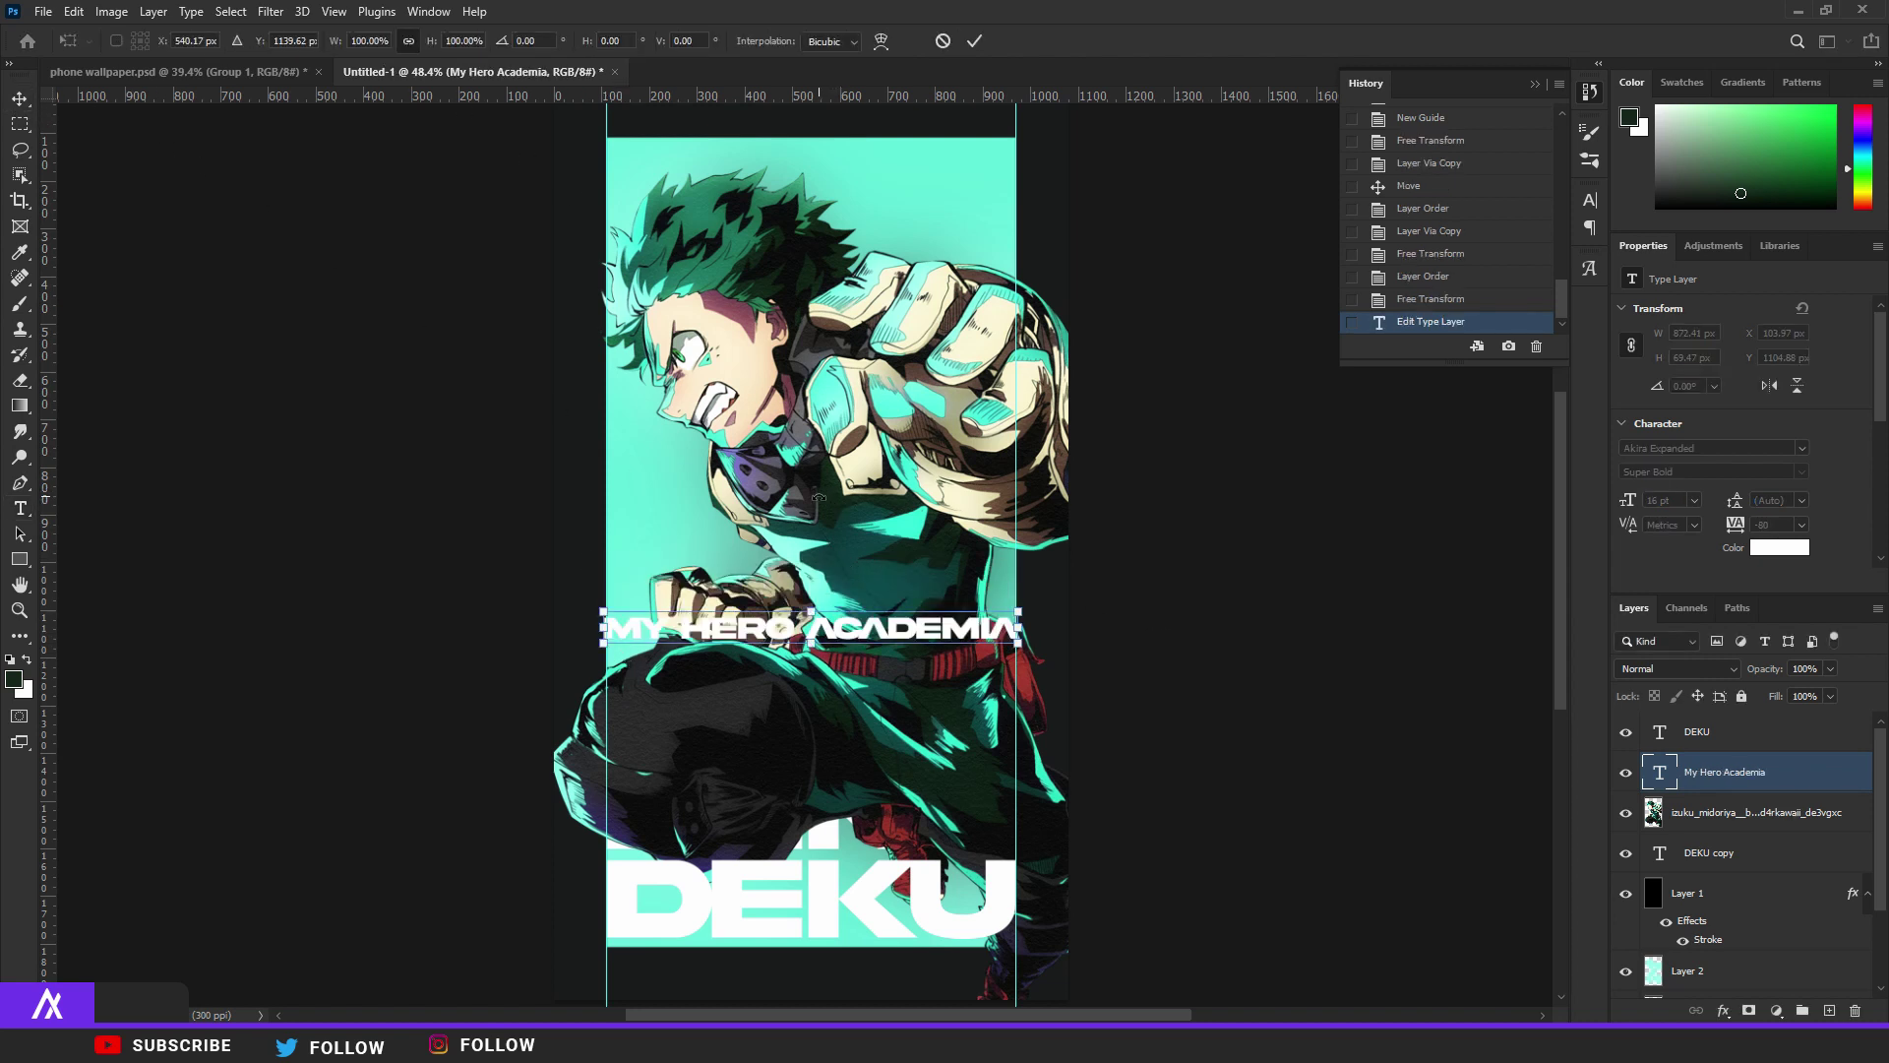
drag(818, 497, 935, 620)
drag(796, 578, 995, 326)
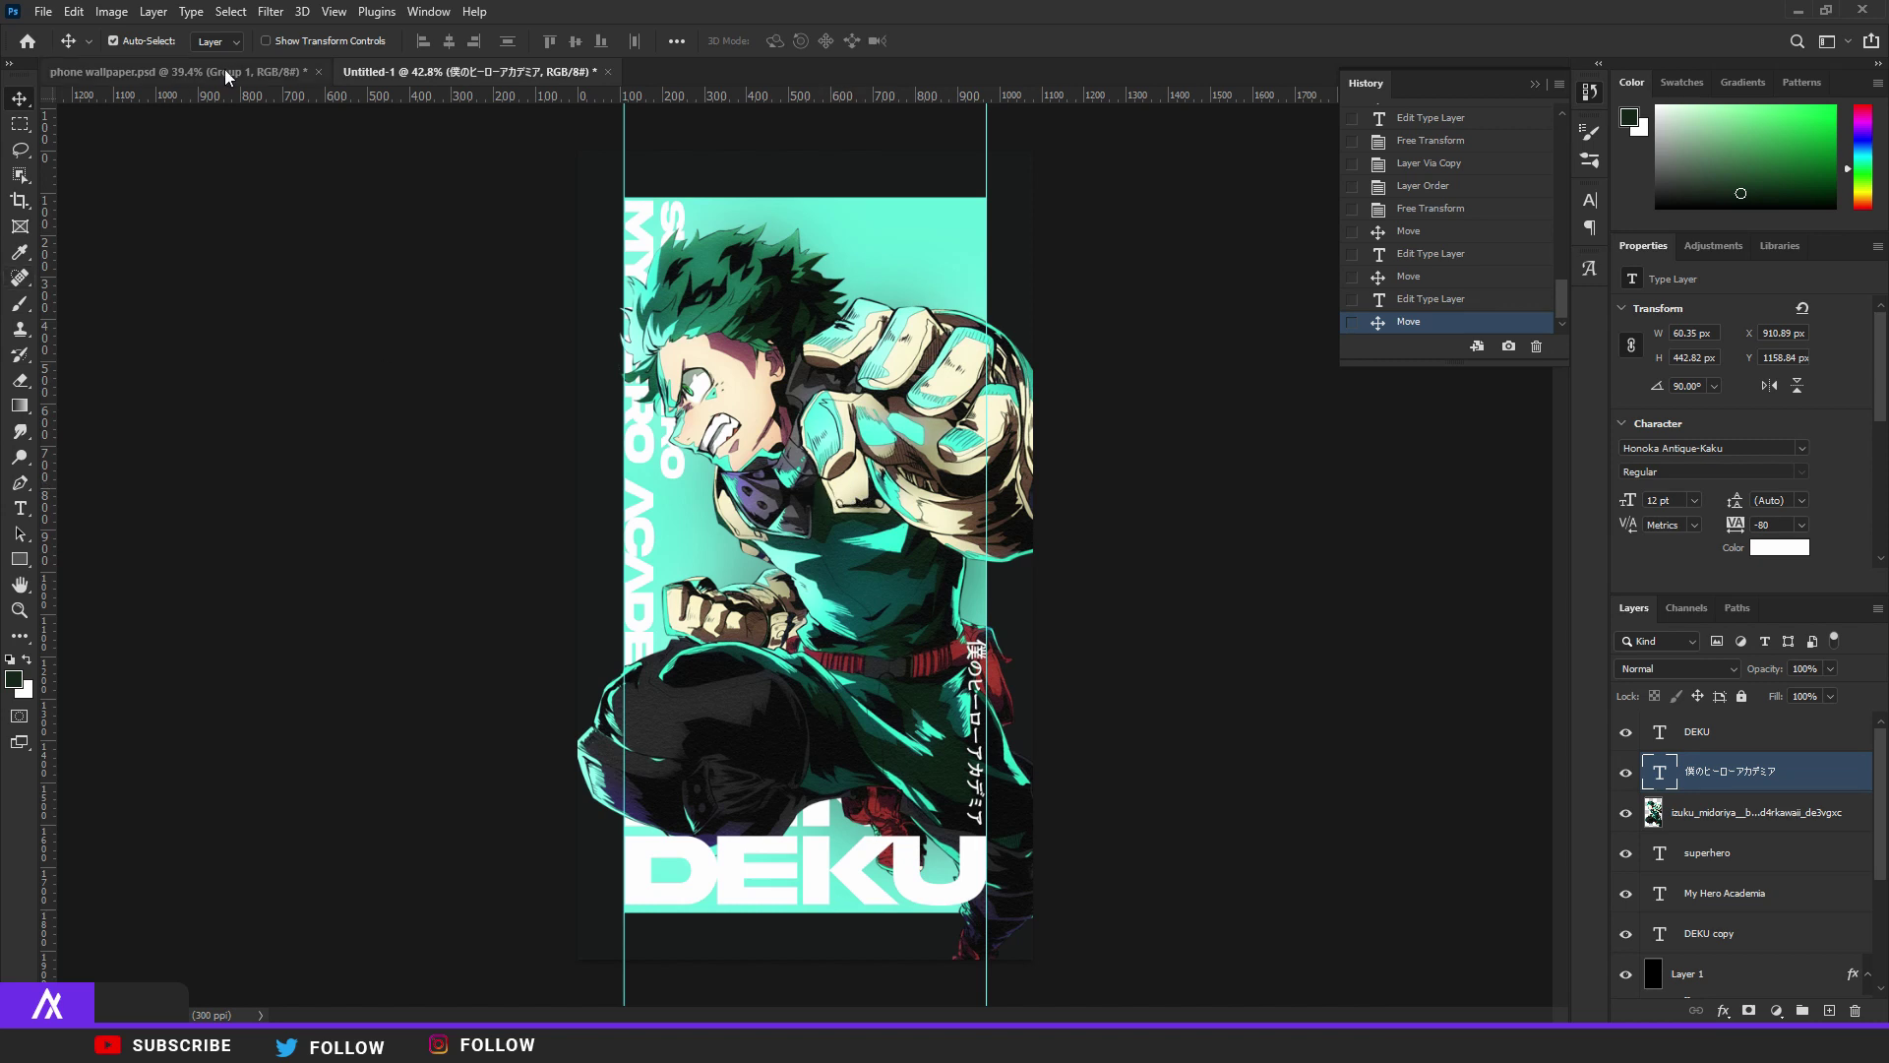
Duplicate the character layer and scale the copy up to about 130% around its centre.
click(861, 597)
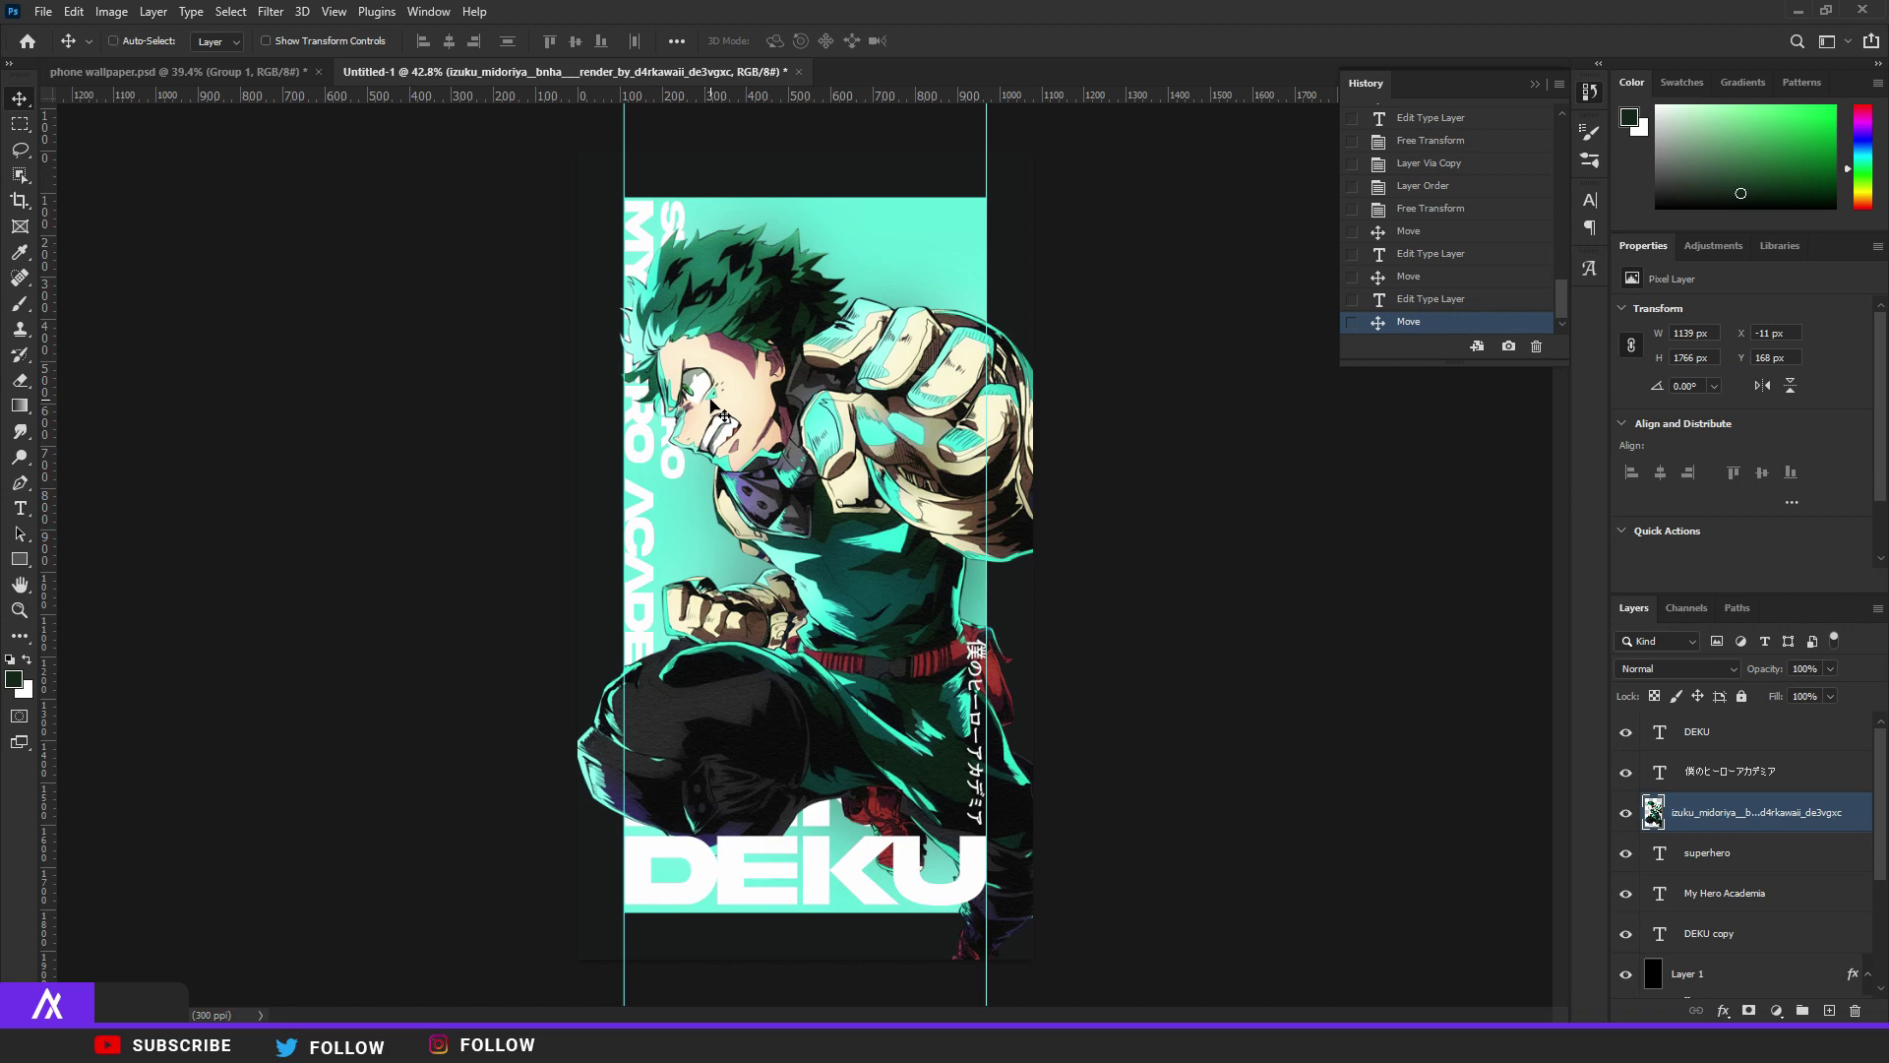
key(ctrl+j)
scroll(718, 413, down, 3)
key(ctrl+t)
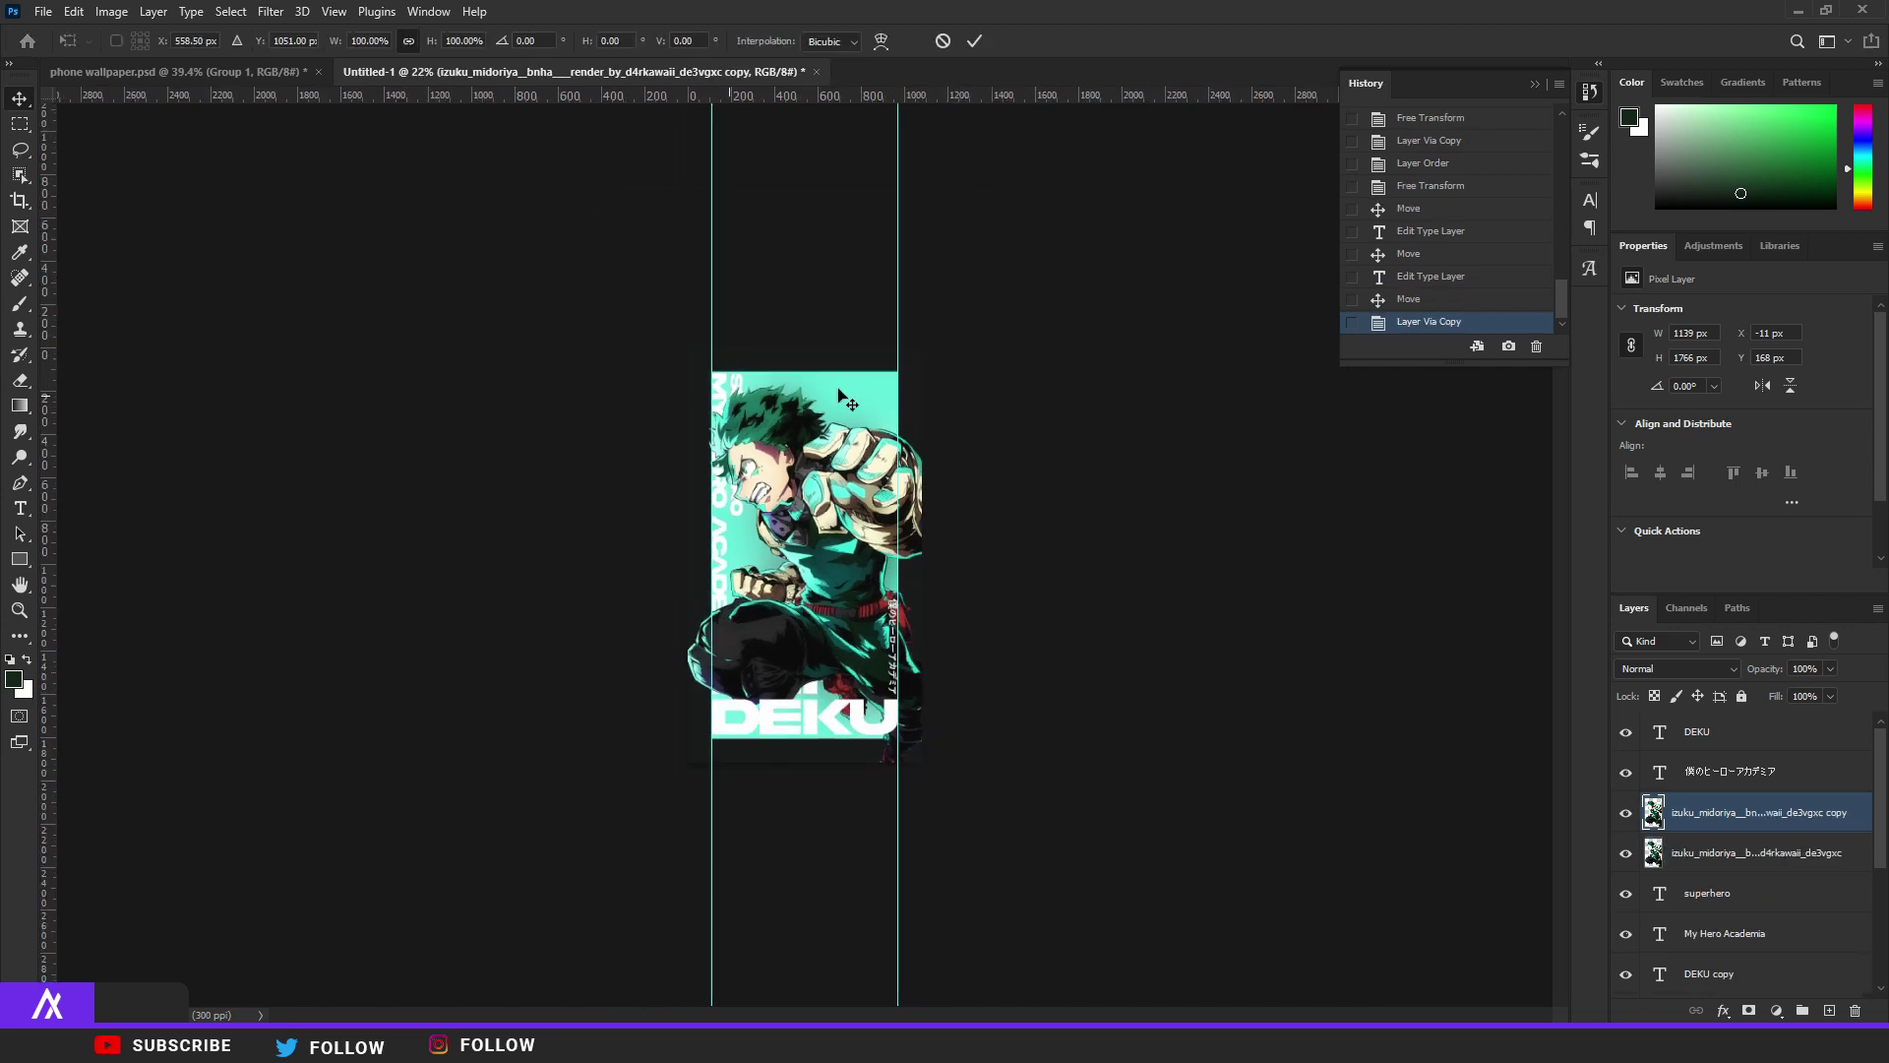
drag(933, 385, 991, 342)
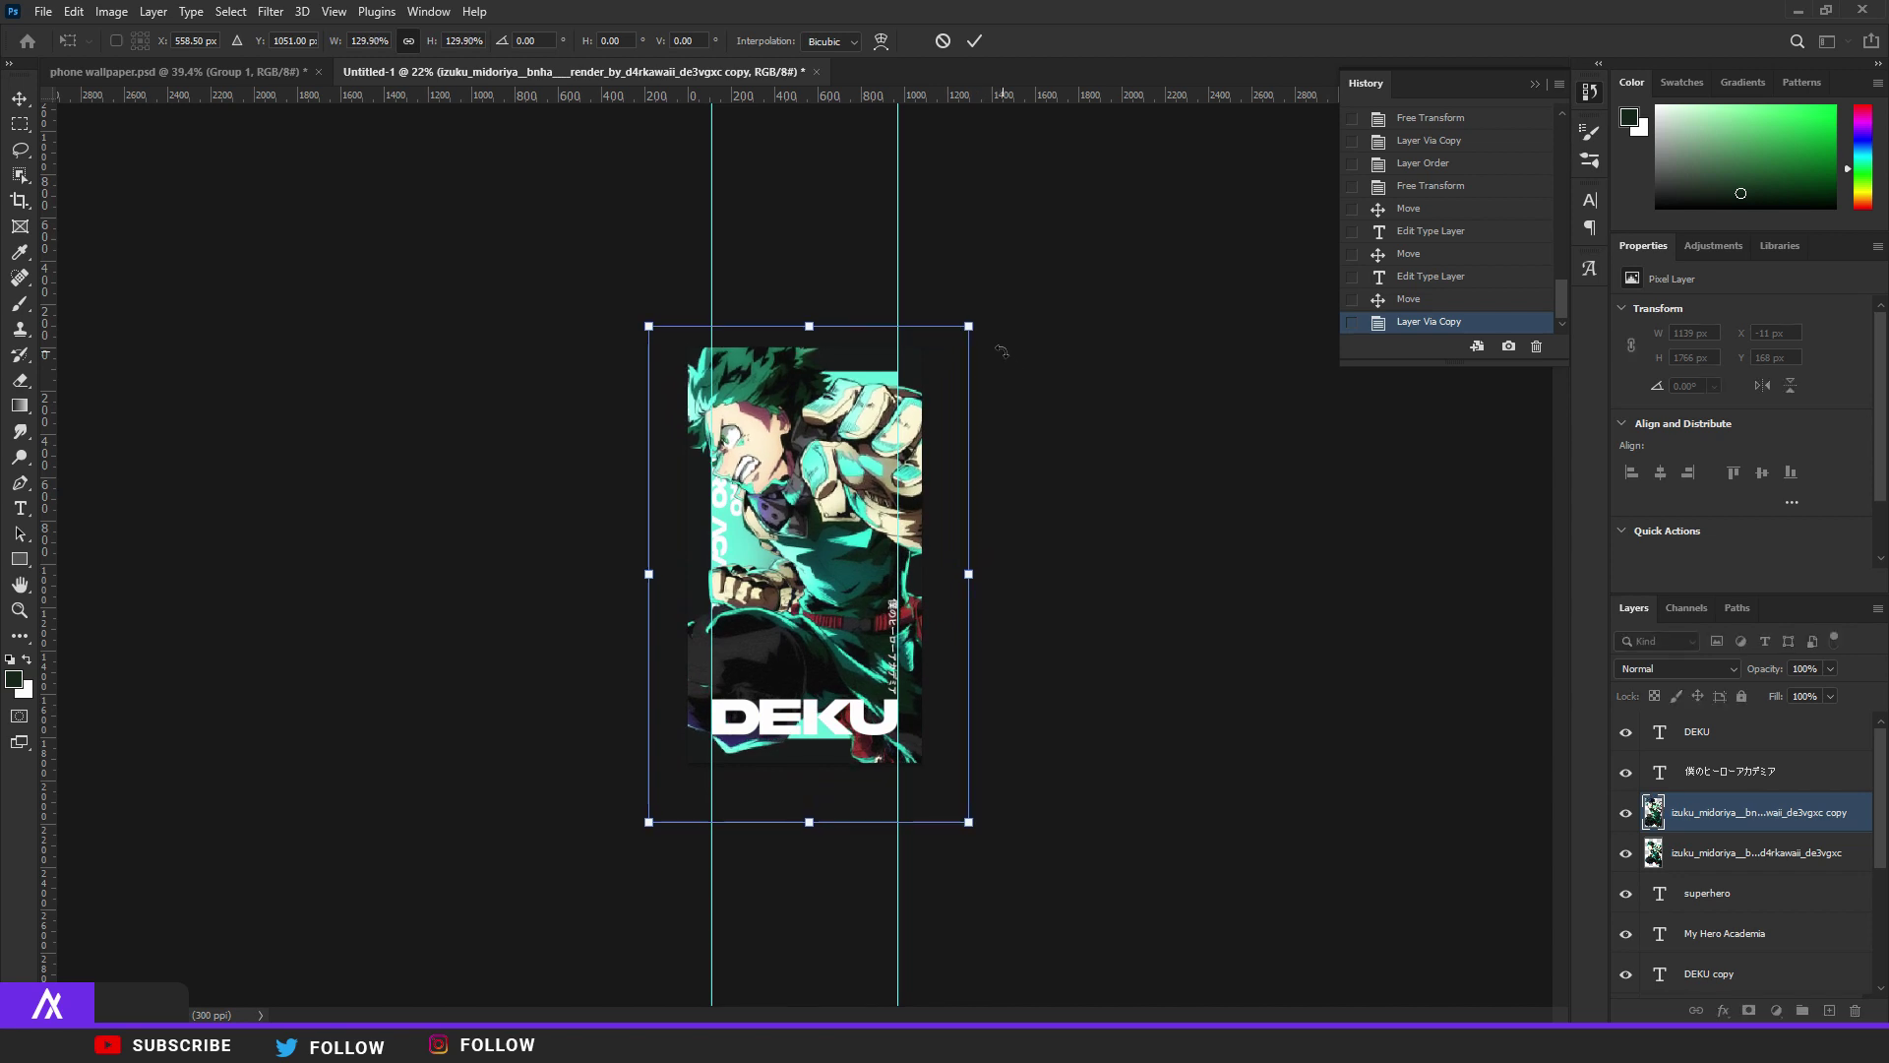
key(Return)
Apply a Motion Blur with a 29° angle and 931 px distance to the enlarged character copy and lower its opacity to 40%.
click(276, 15)
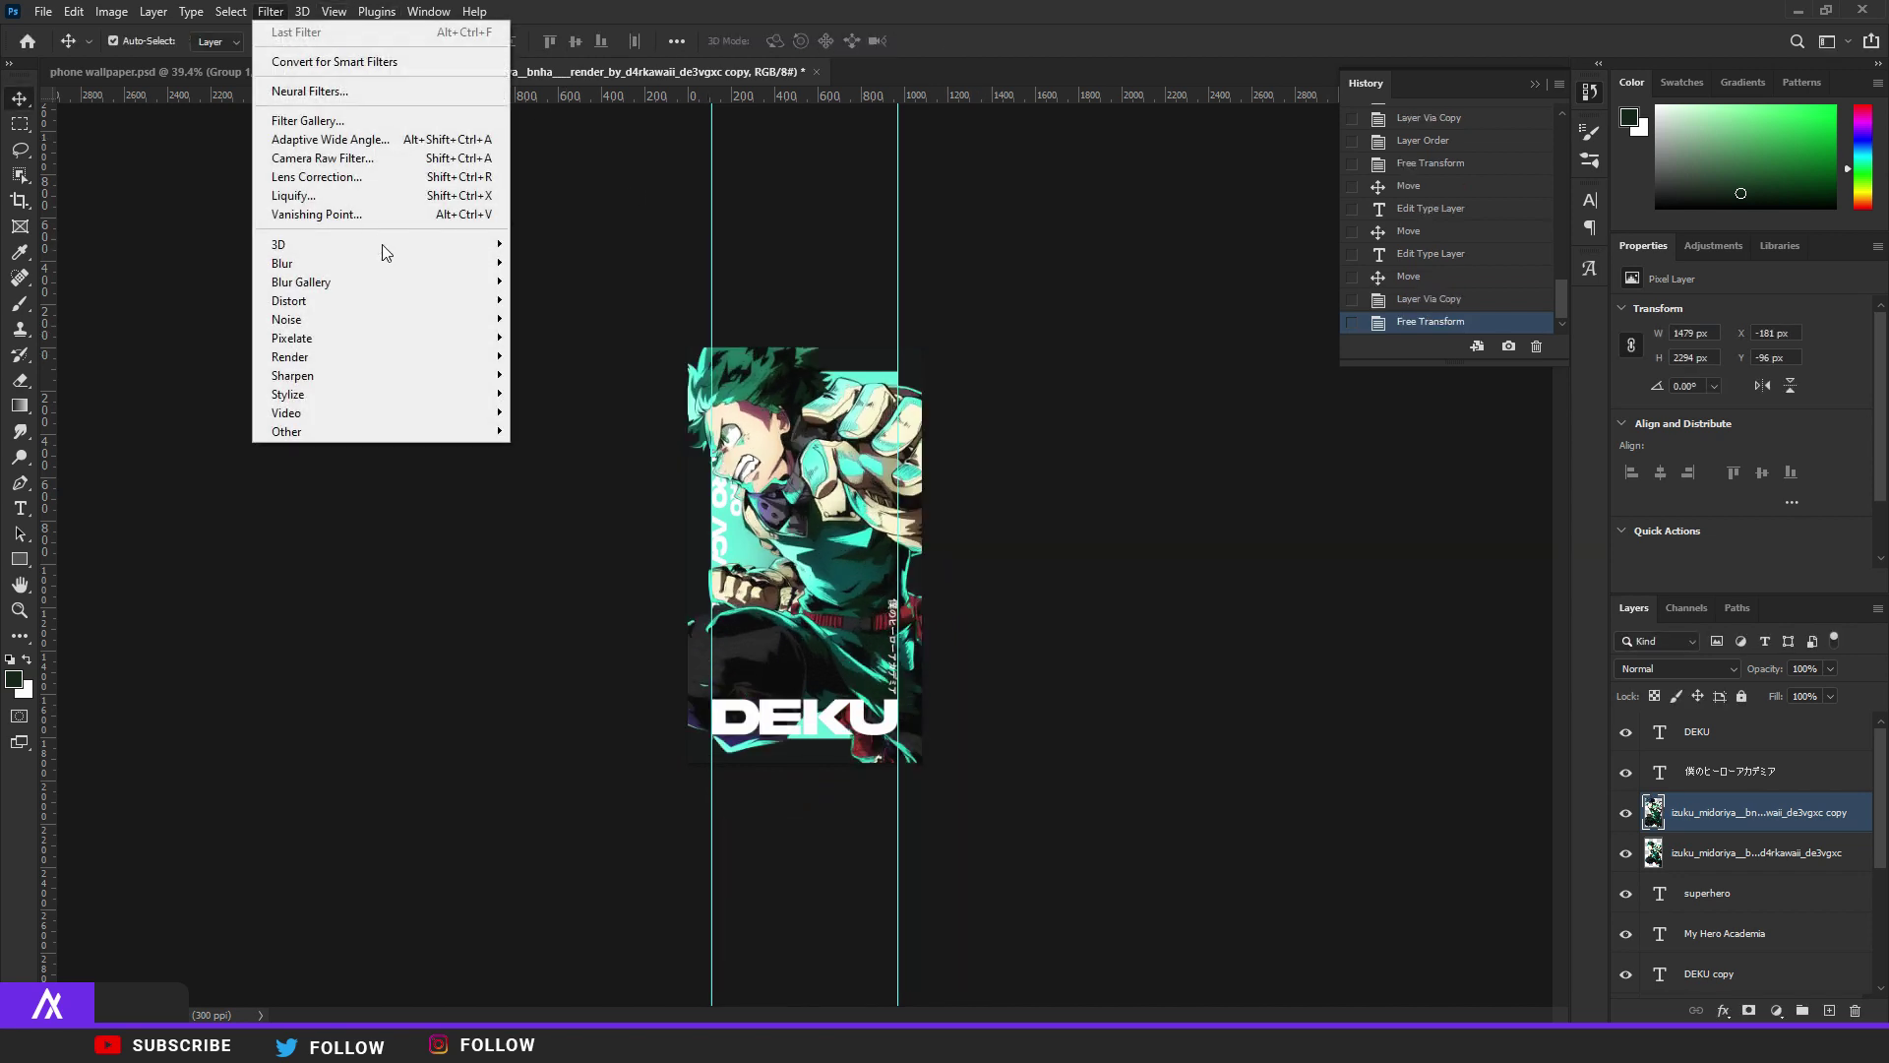
mouse_move(406, 264)
click(558, 375)
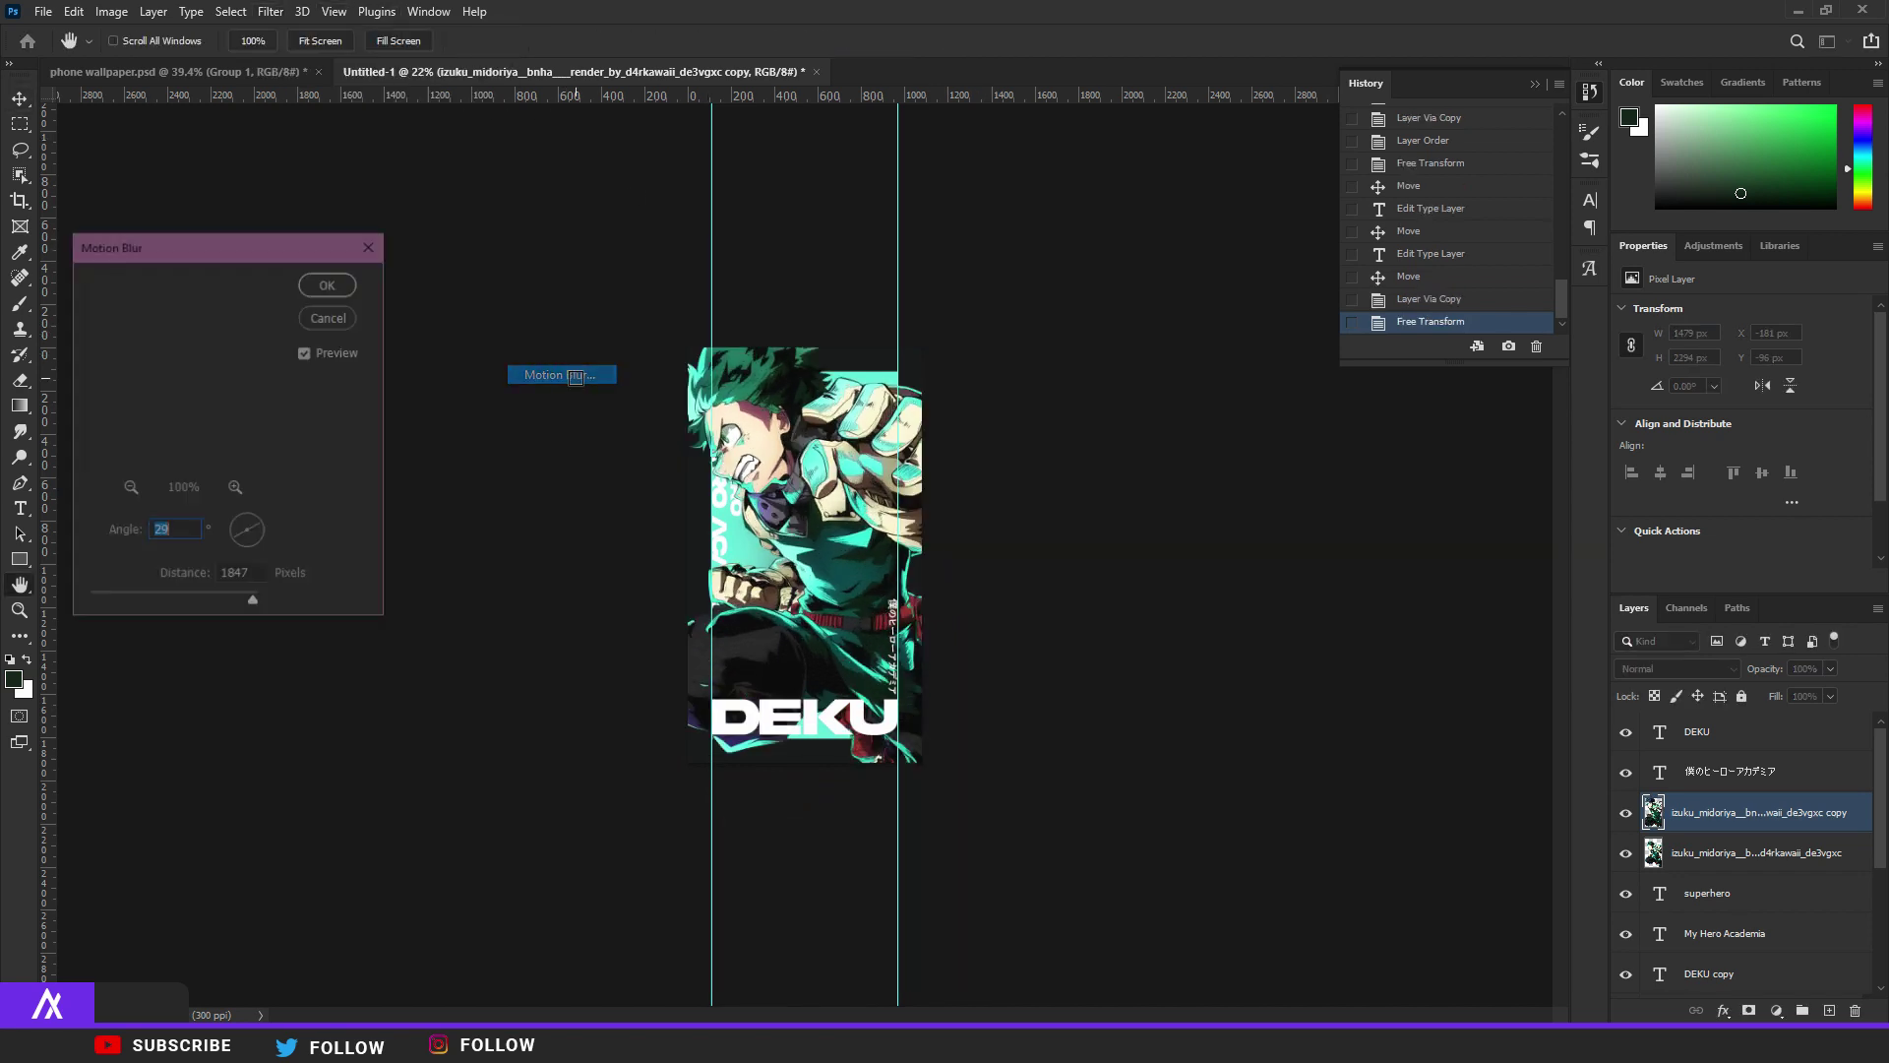
drag(239, 598, 224, 598)
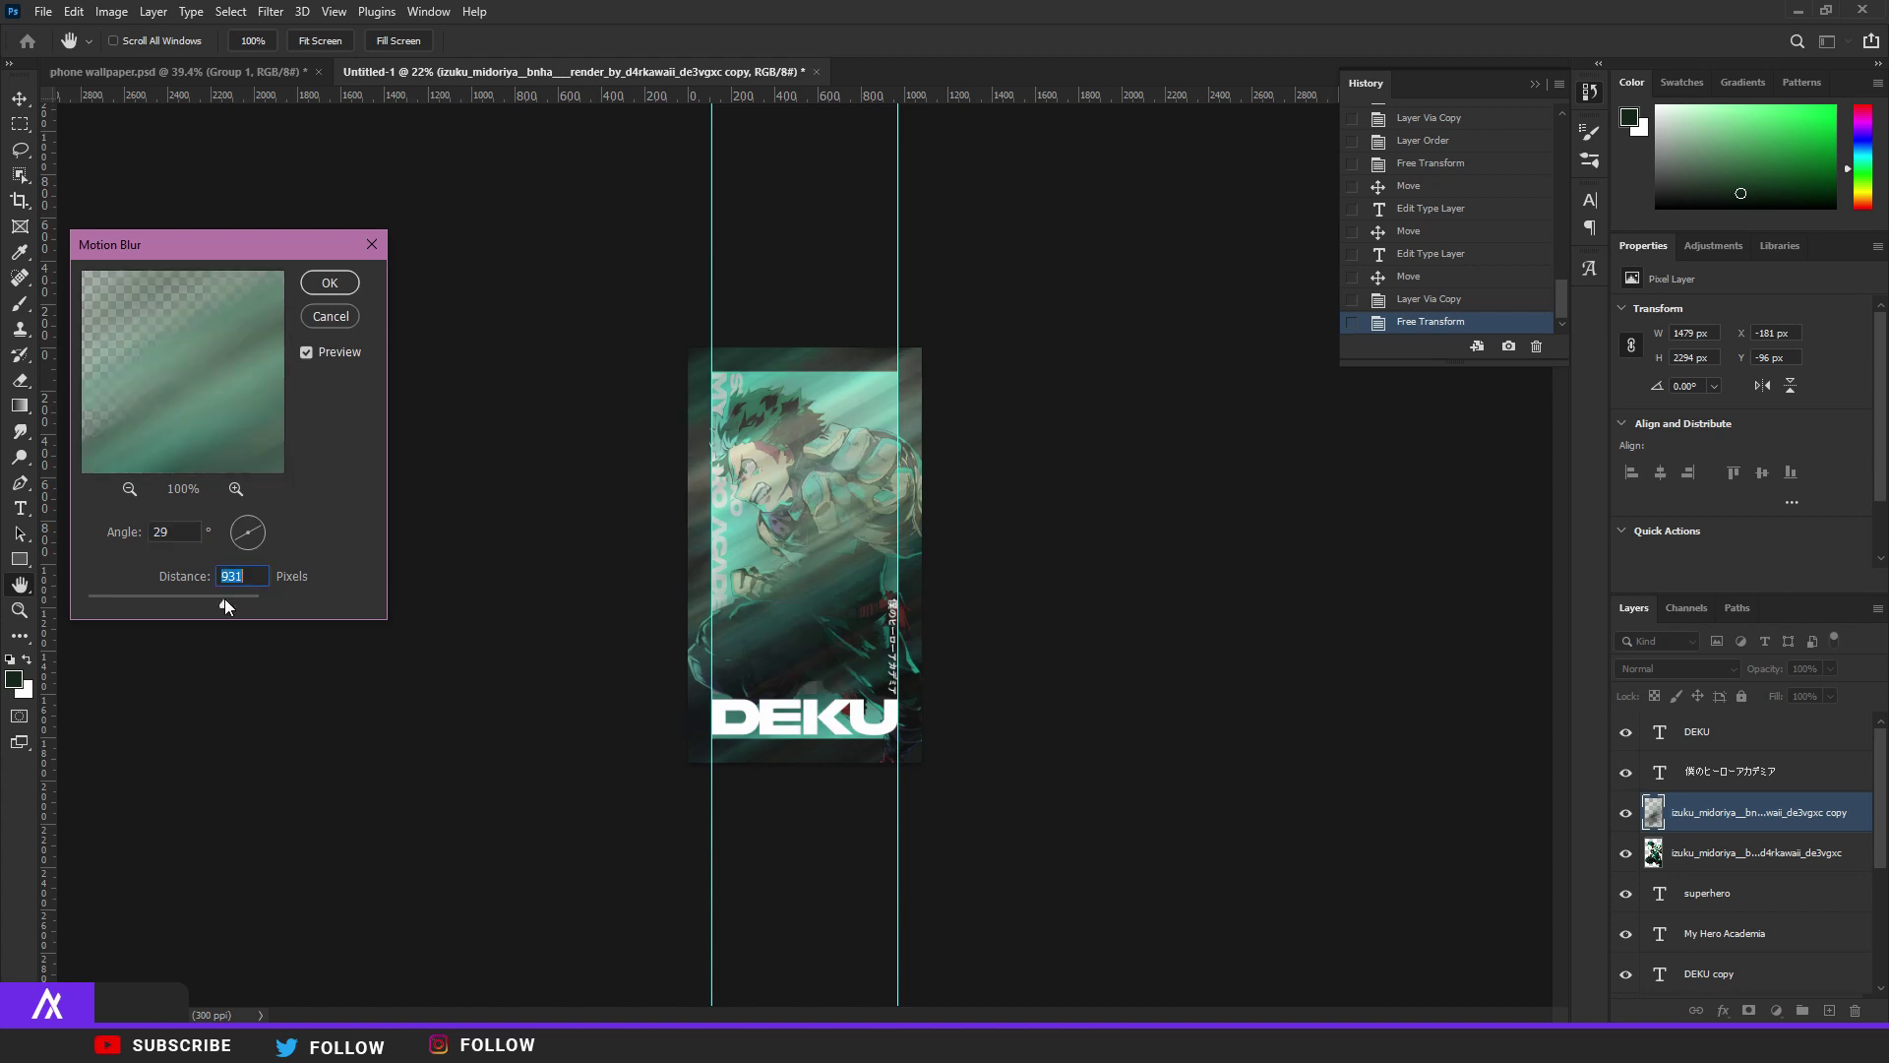
click(329, 283)
scroll(851, 492, up, 5)
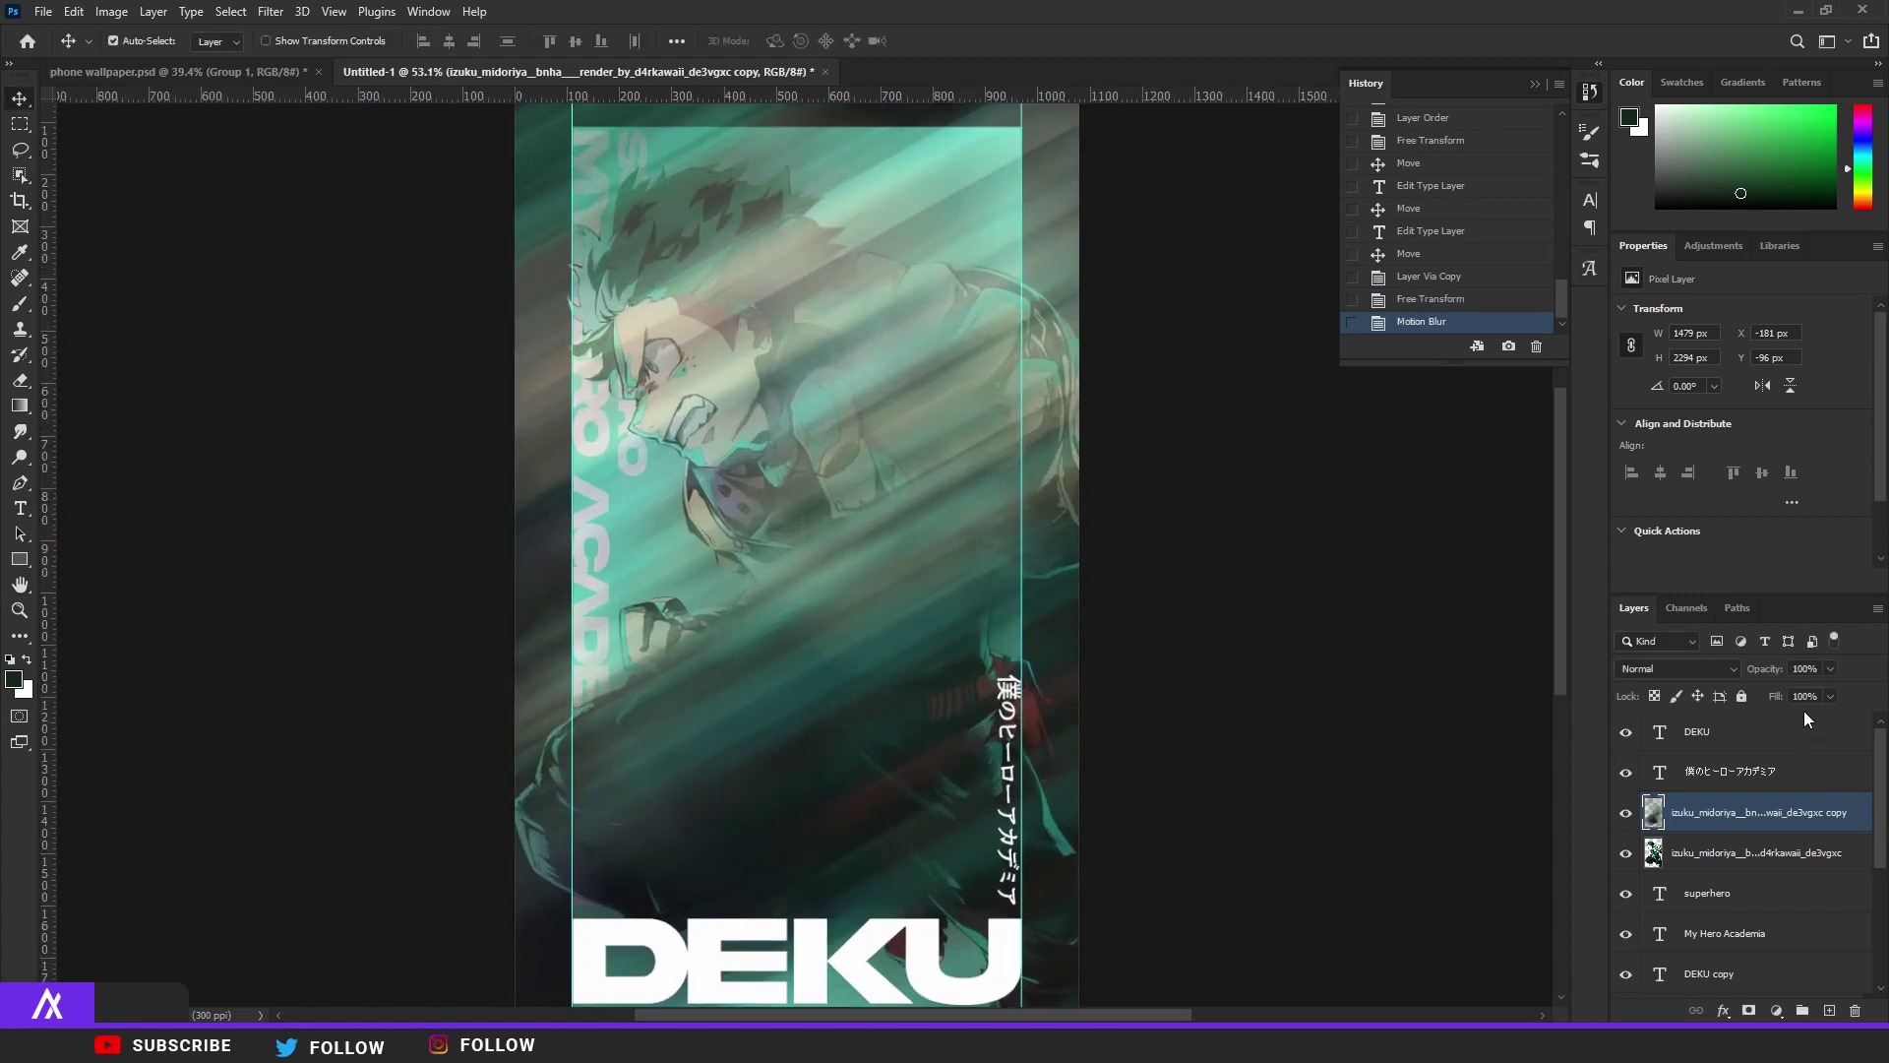
click(1830, 669)
drag(1836, 690, 1777, 694)
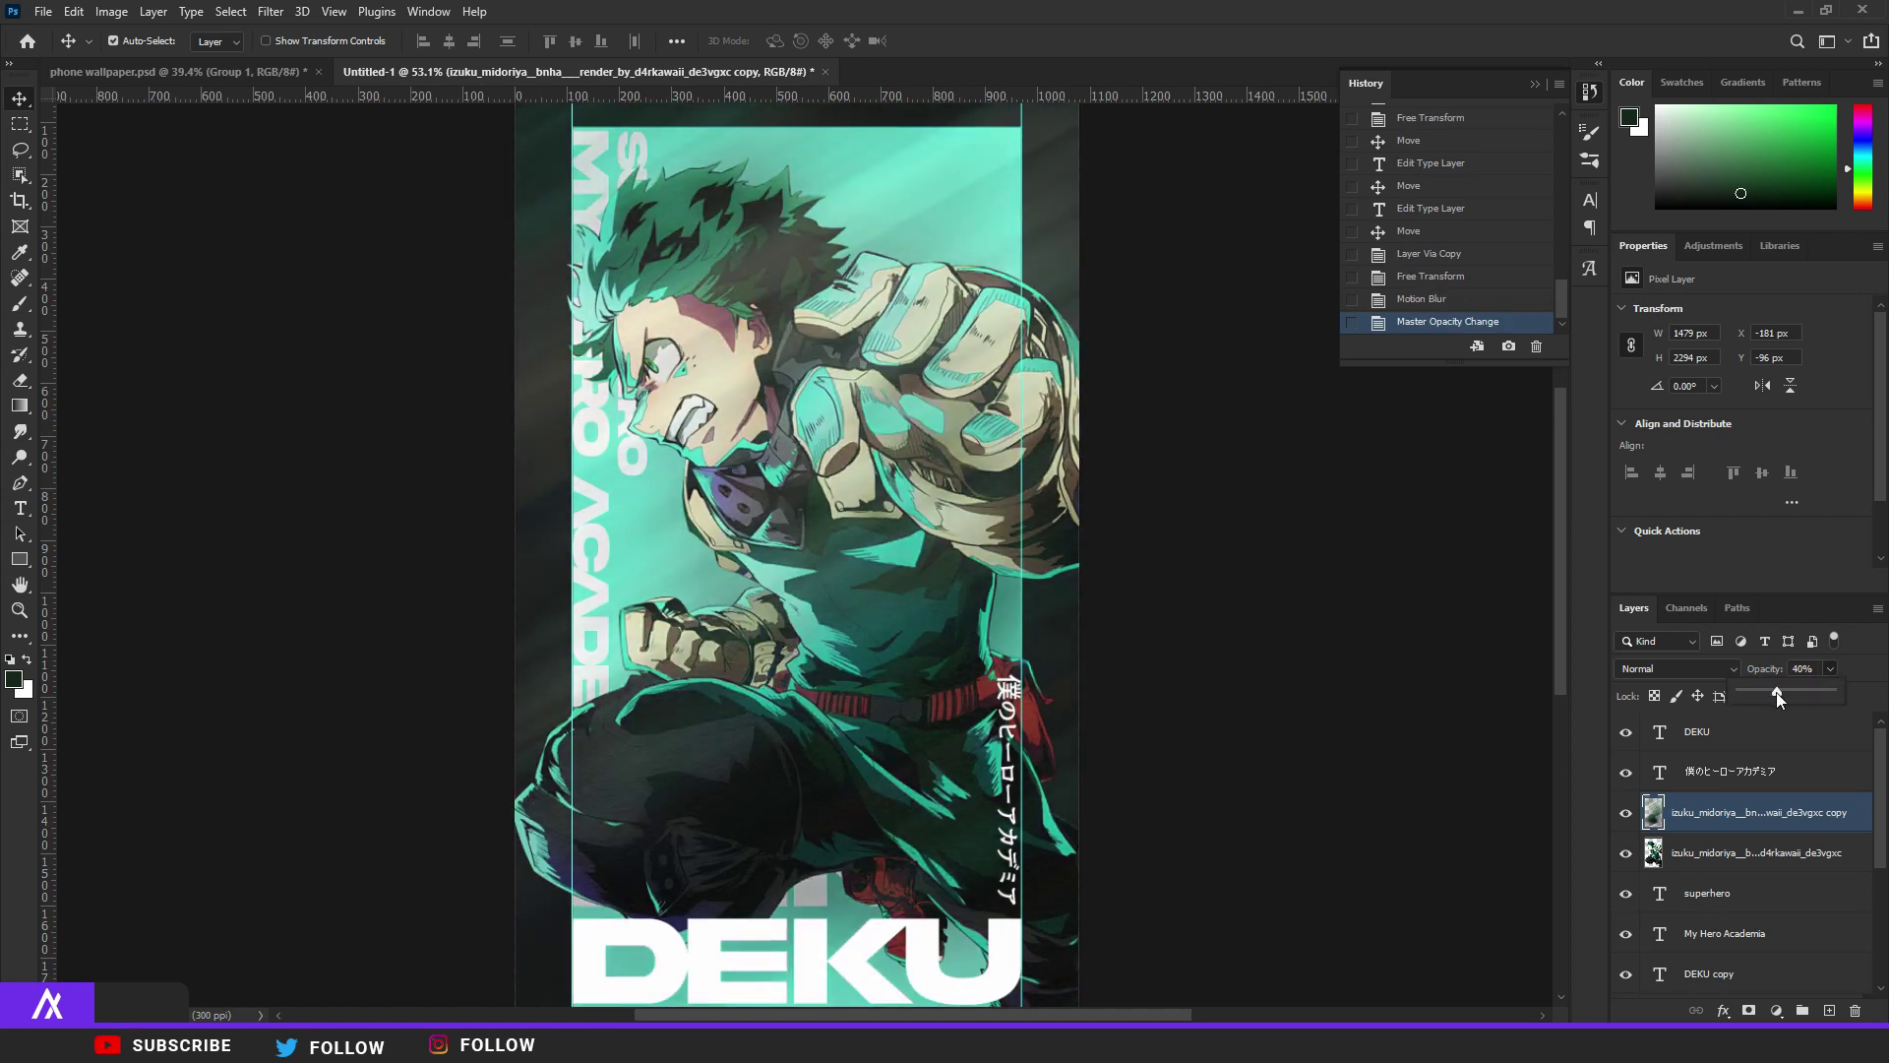
Erase the blurred copy over the character's face, fist, torso and legs with a large soft Eraser.
click(14, 385)
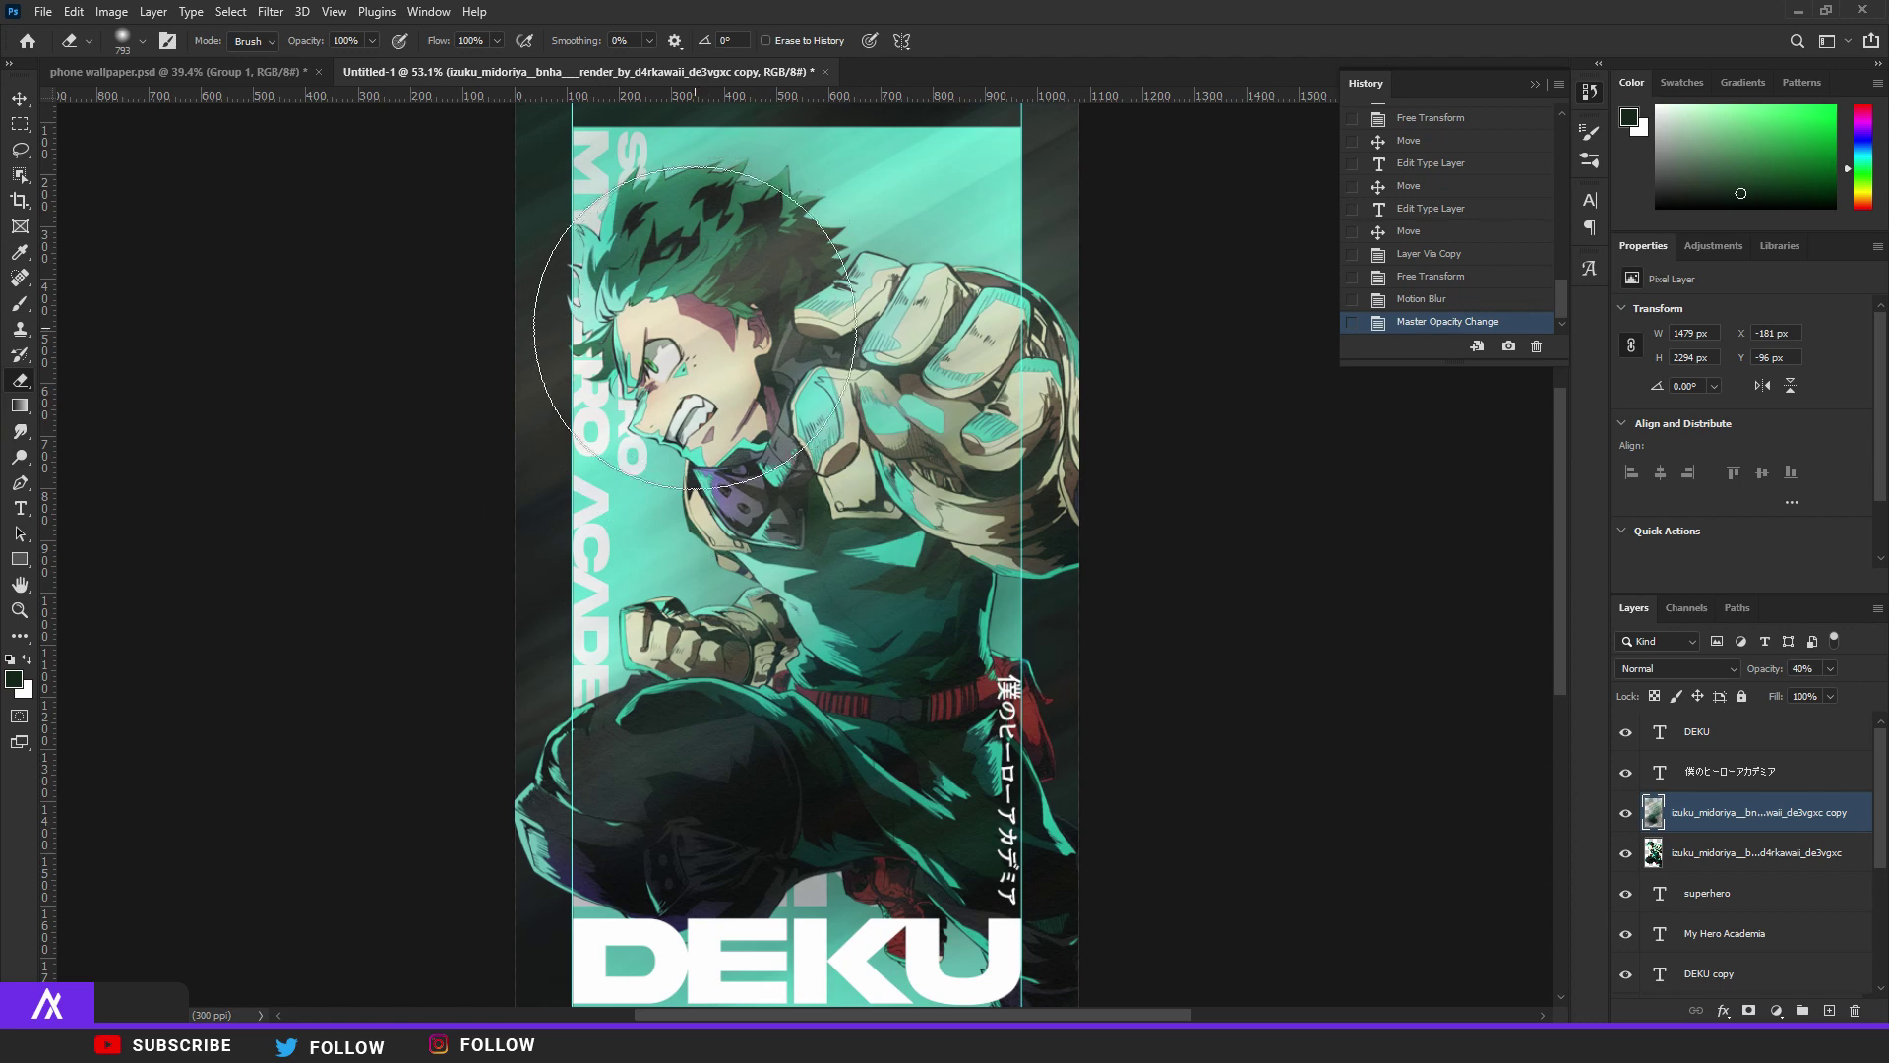
click(678, 311)
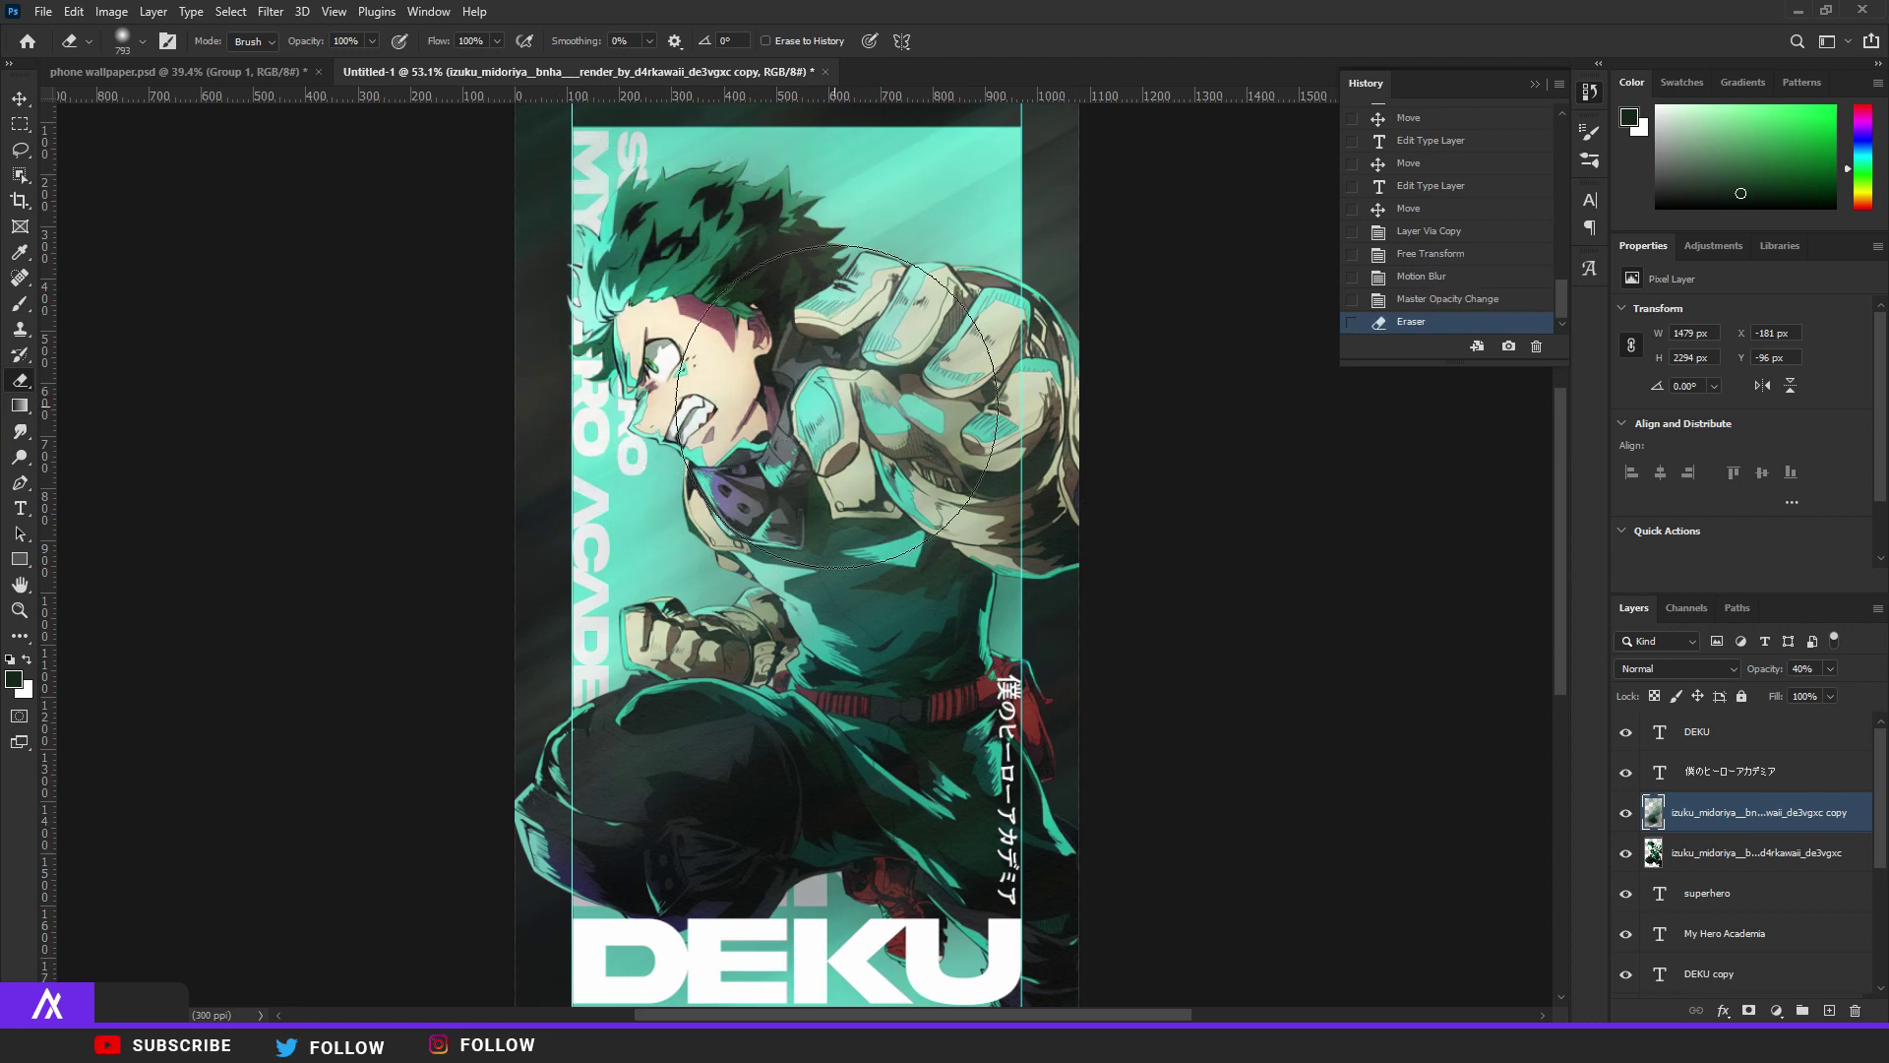
click(897, 411)
mouse_move(709, 738)
mouse_down()
mouse_move(658, 761)
mouse_move(689, 755)
mouse_up()
click(854, 757)
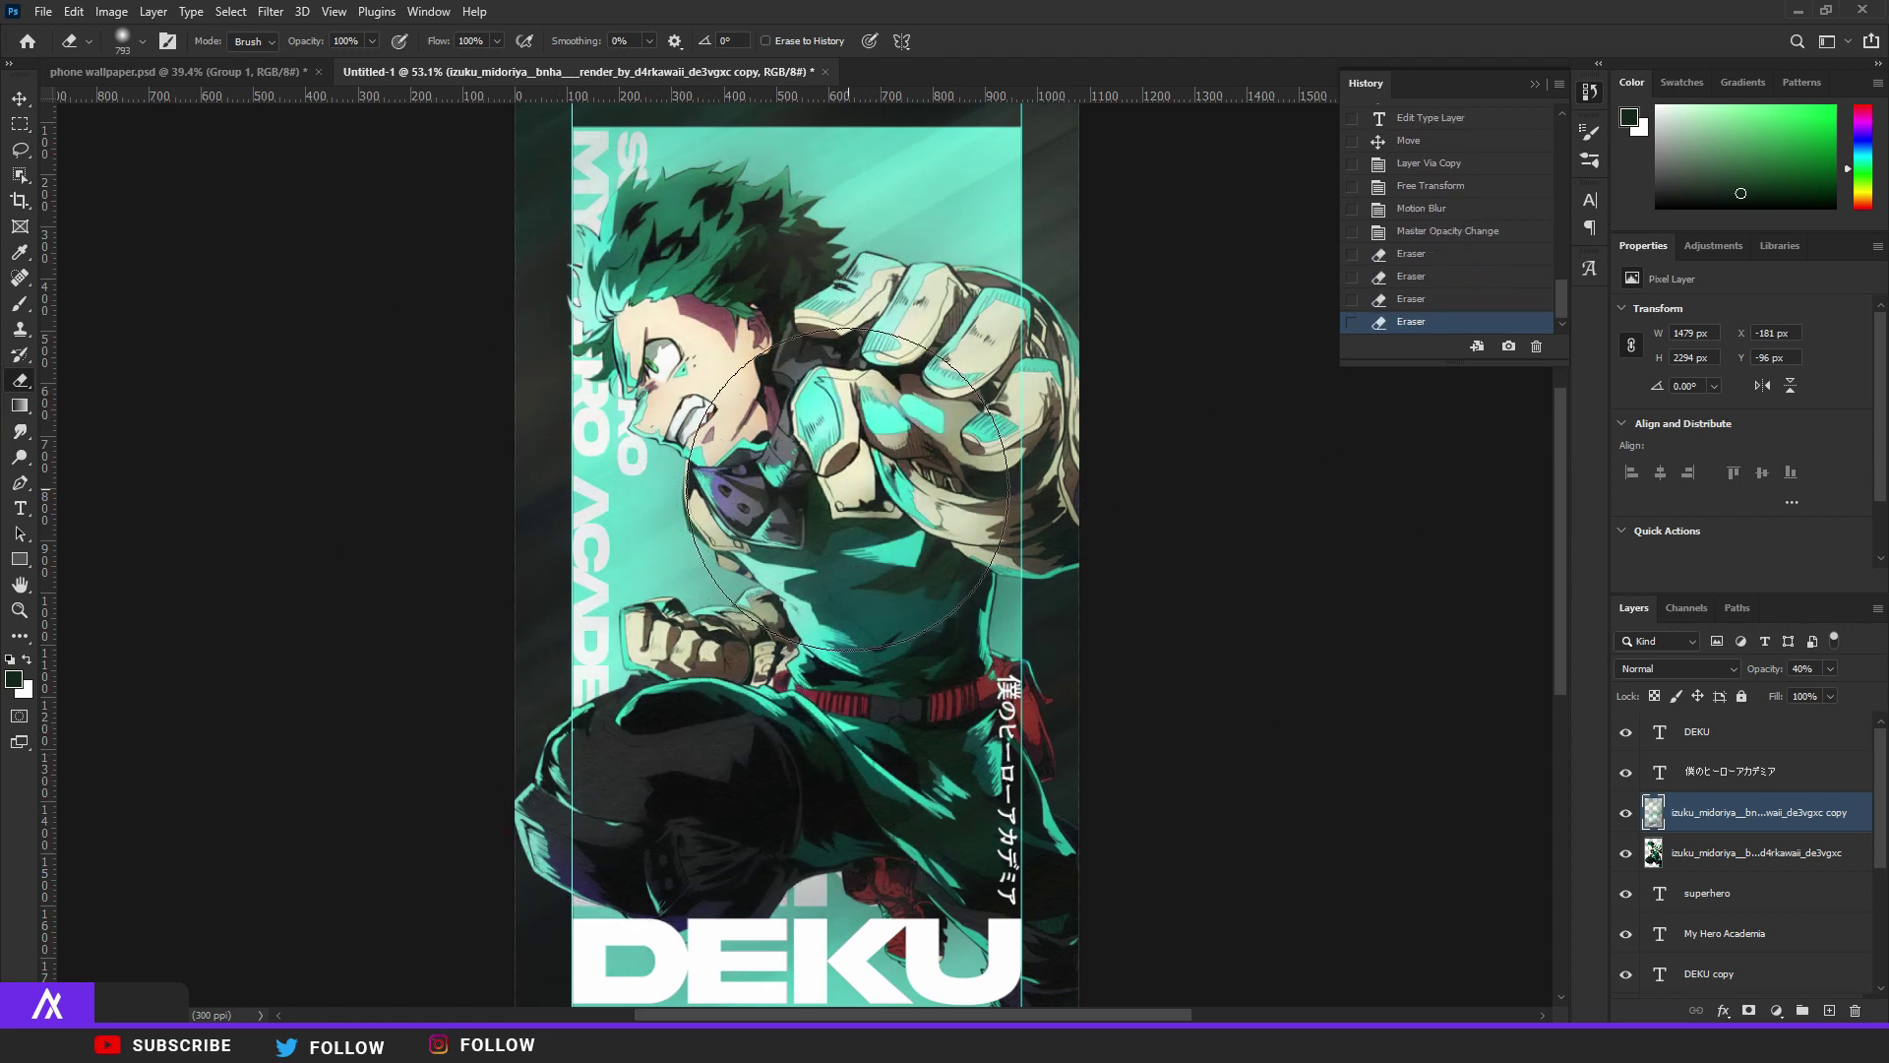
scroll(817, 531, down, 5)
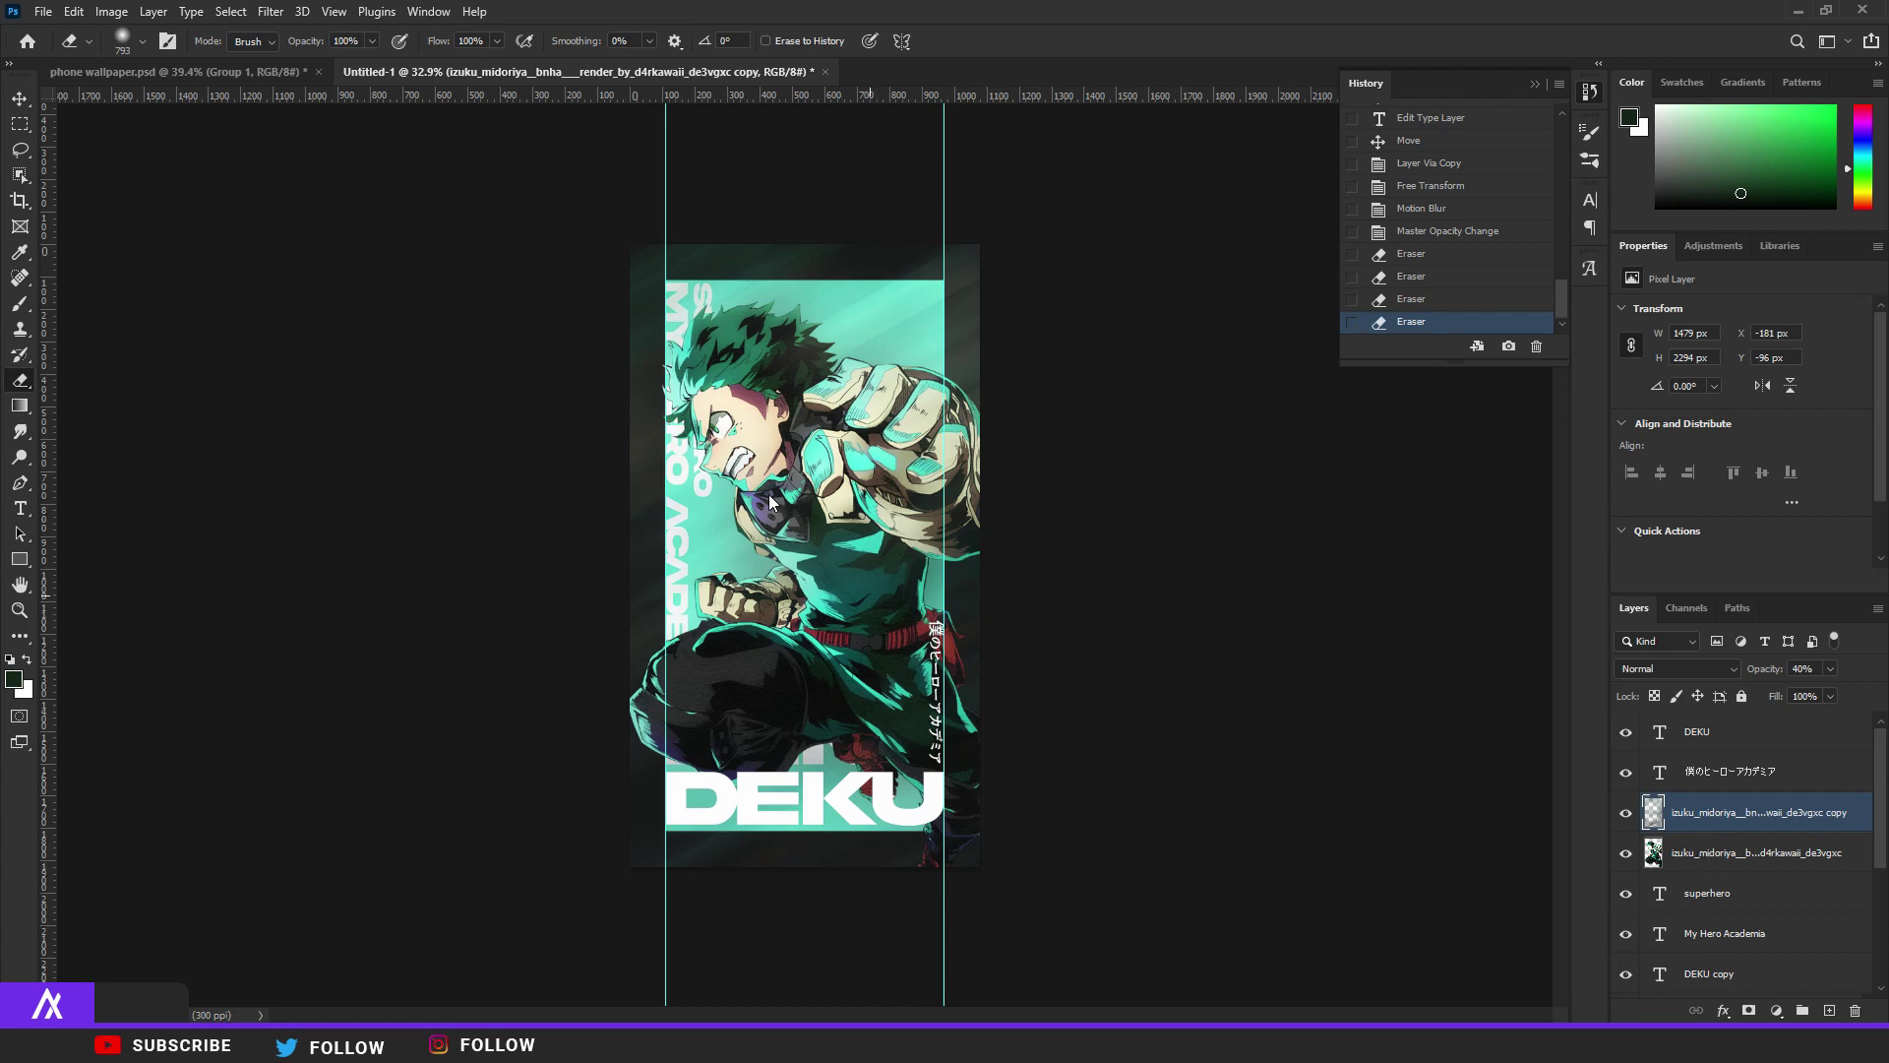
key(v)
scroll(771, 503, up, 5)
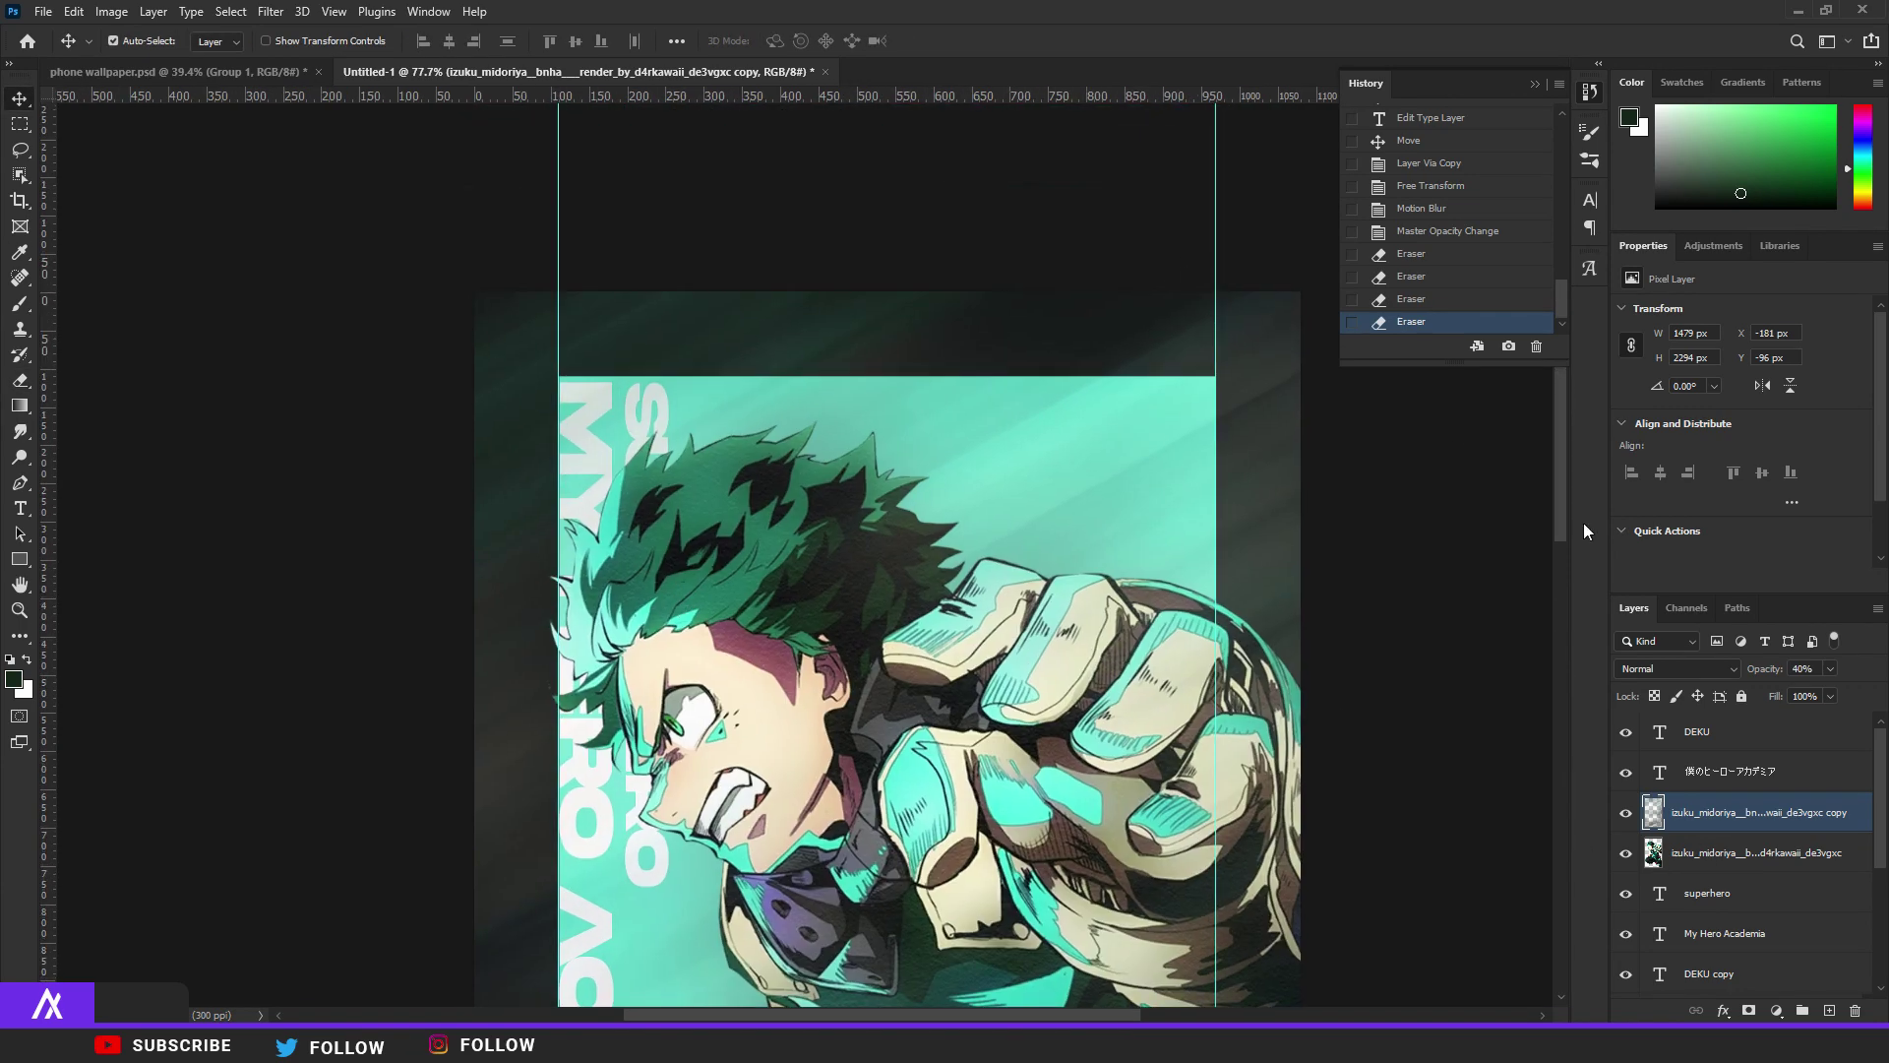
key(e)
scroll(696, 856, down, 5)
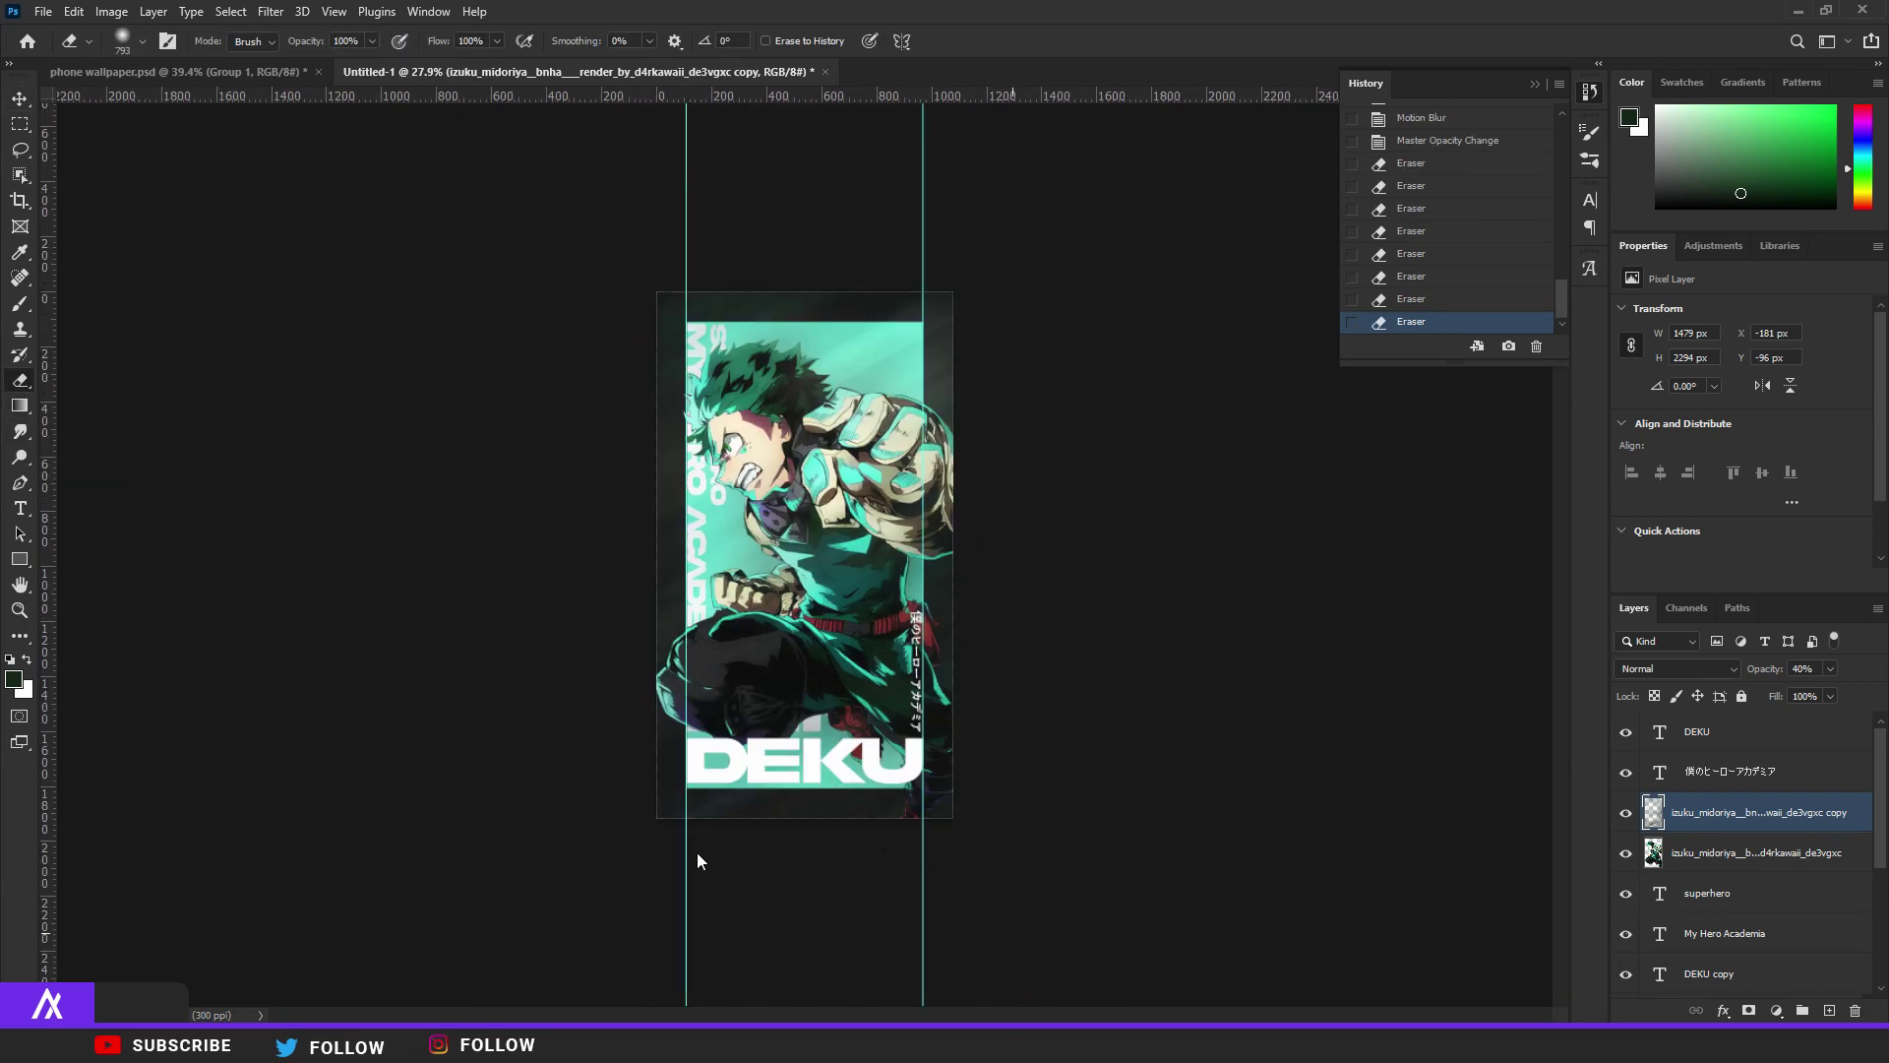
Duplicate the original character layer and add a Gradient Map adjustment layer clipped to that copy.
scroll(767, 866, up, 3)
click(1720, 871)
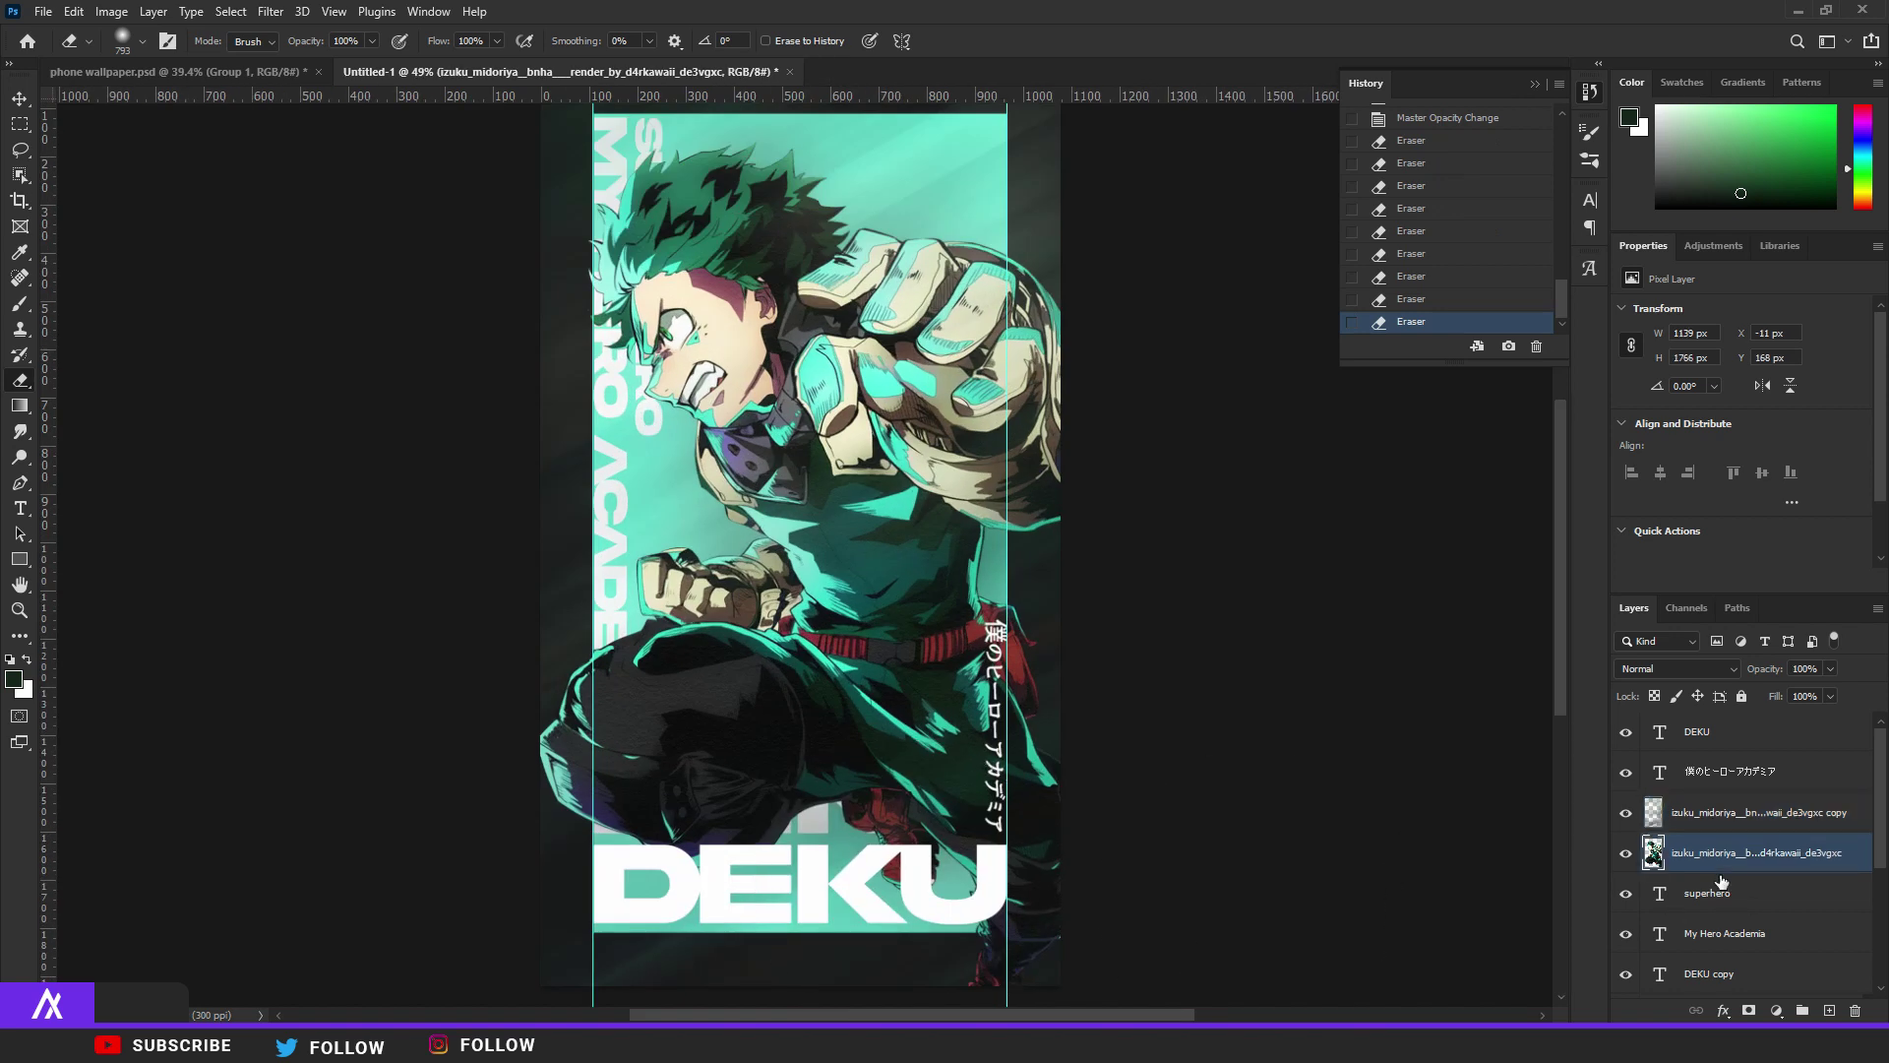
key(ctrl+j)
click(1776, 1010)
click(1761, 985)
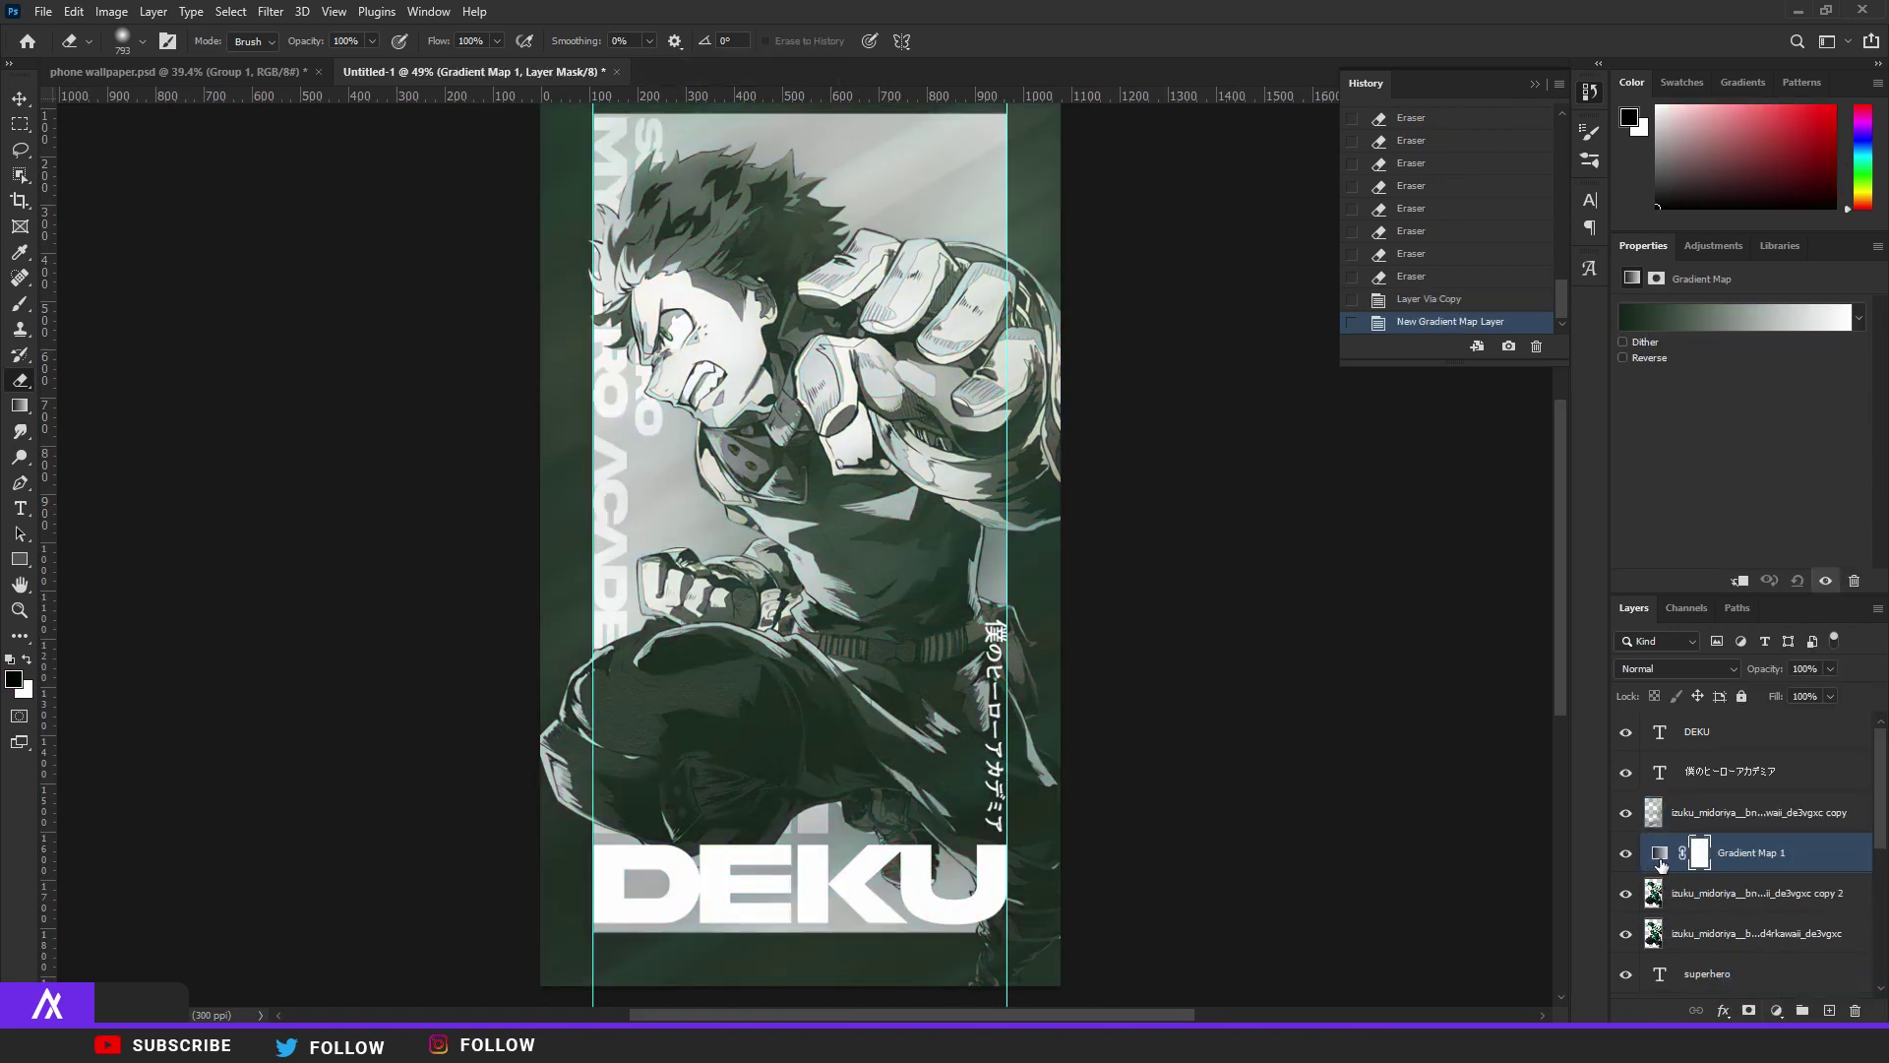
alt+click(1661, 868)
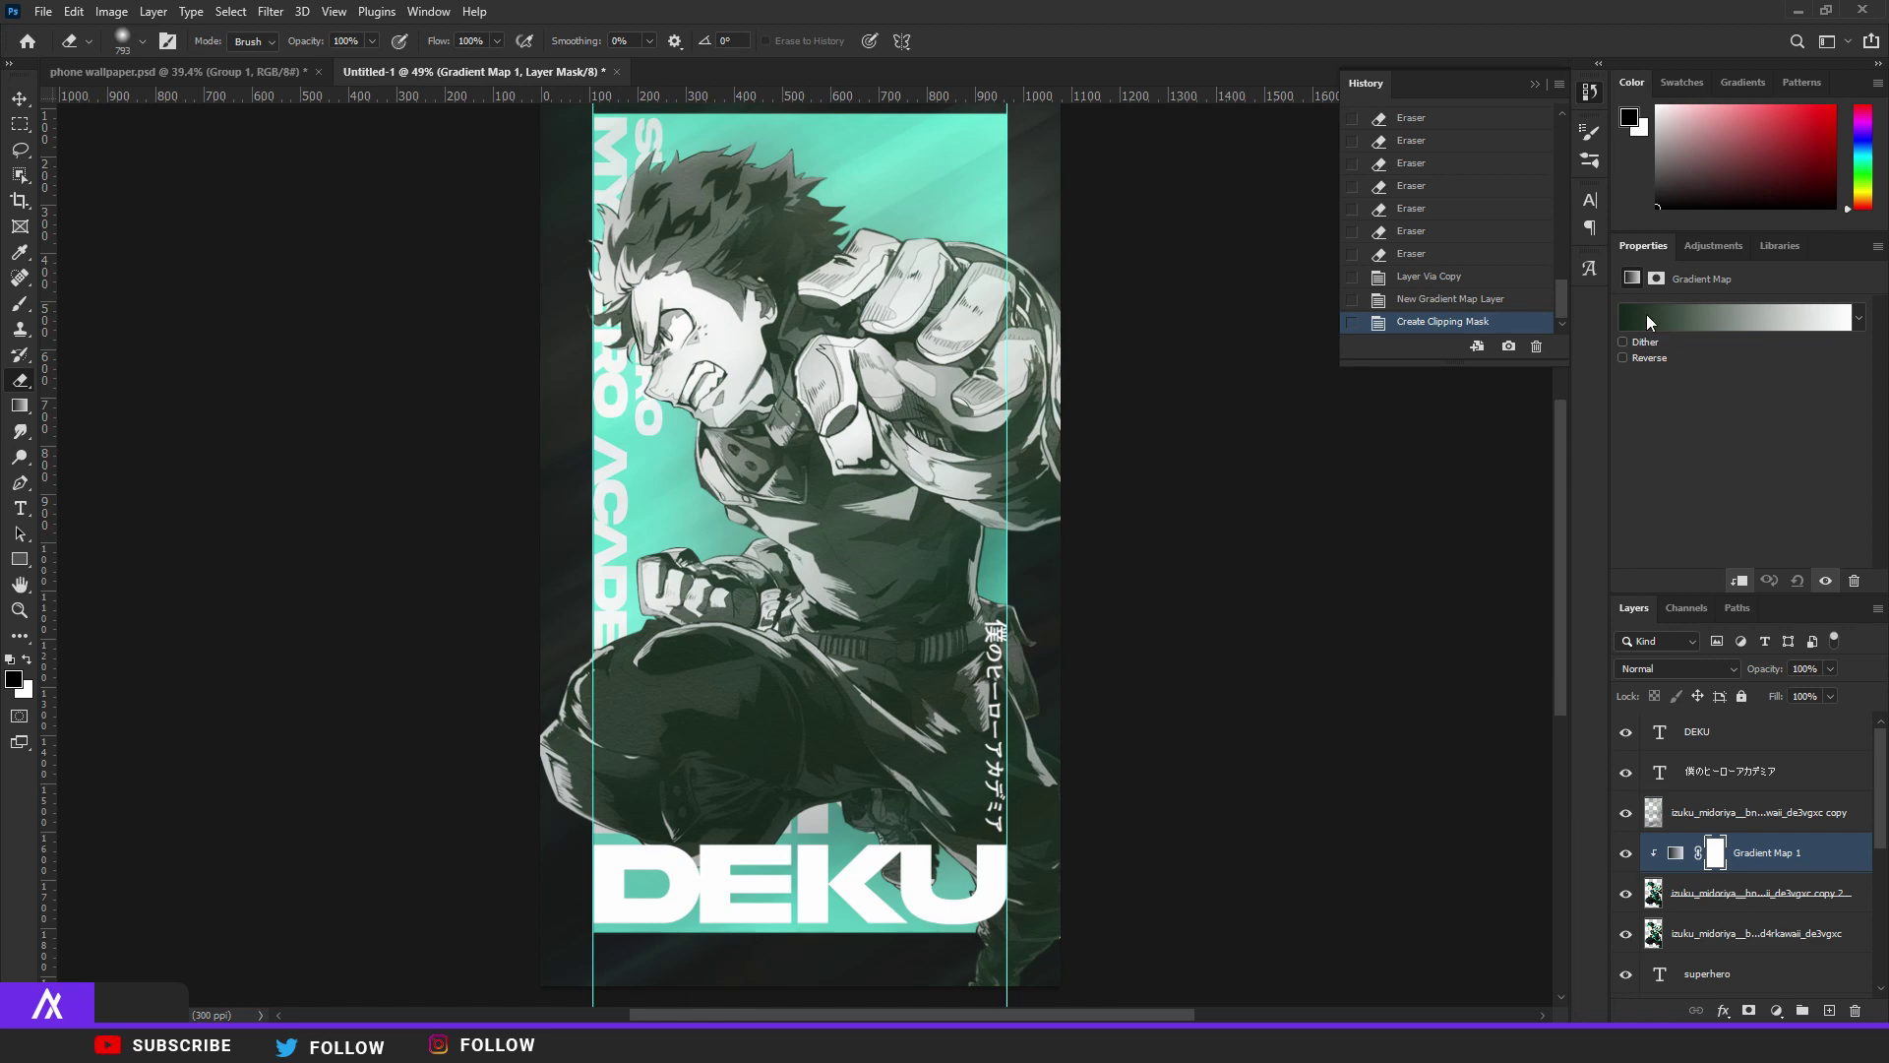
Change the gradient map's dark starting stop to a bright turquoise, giving a turquoise-to-white gradient.
click(1650, 321)
click(1185, 713)
click(1276, 797)
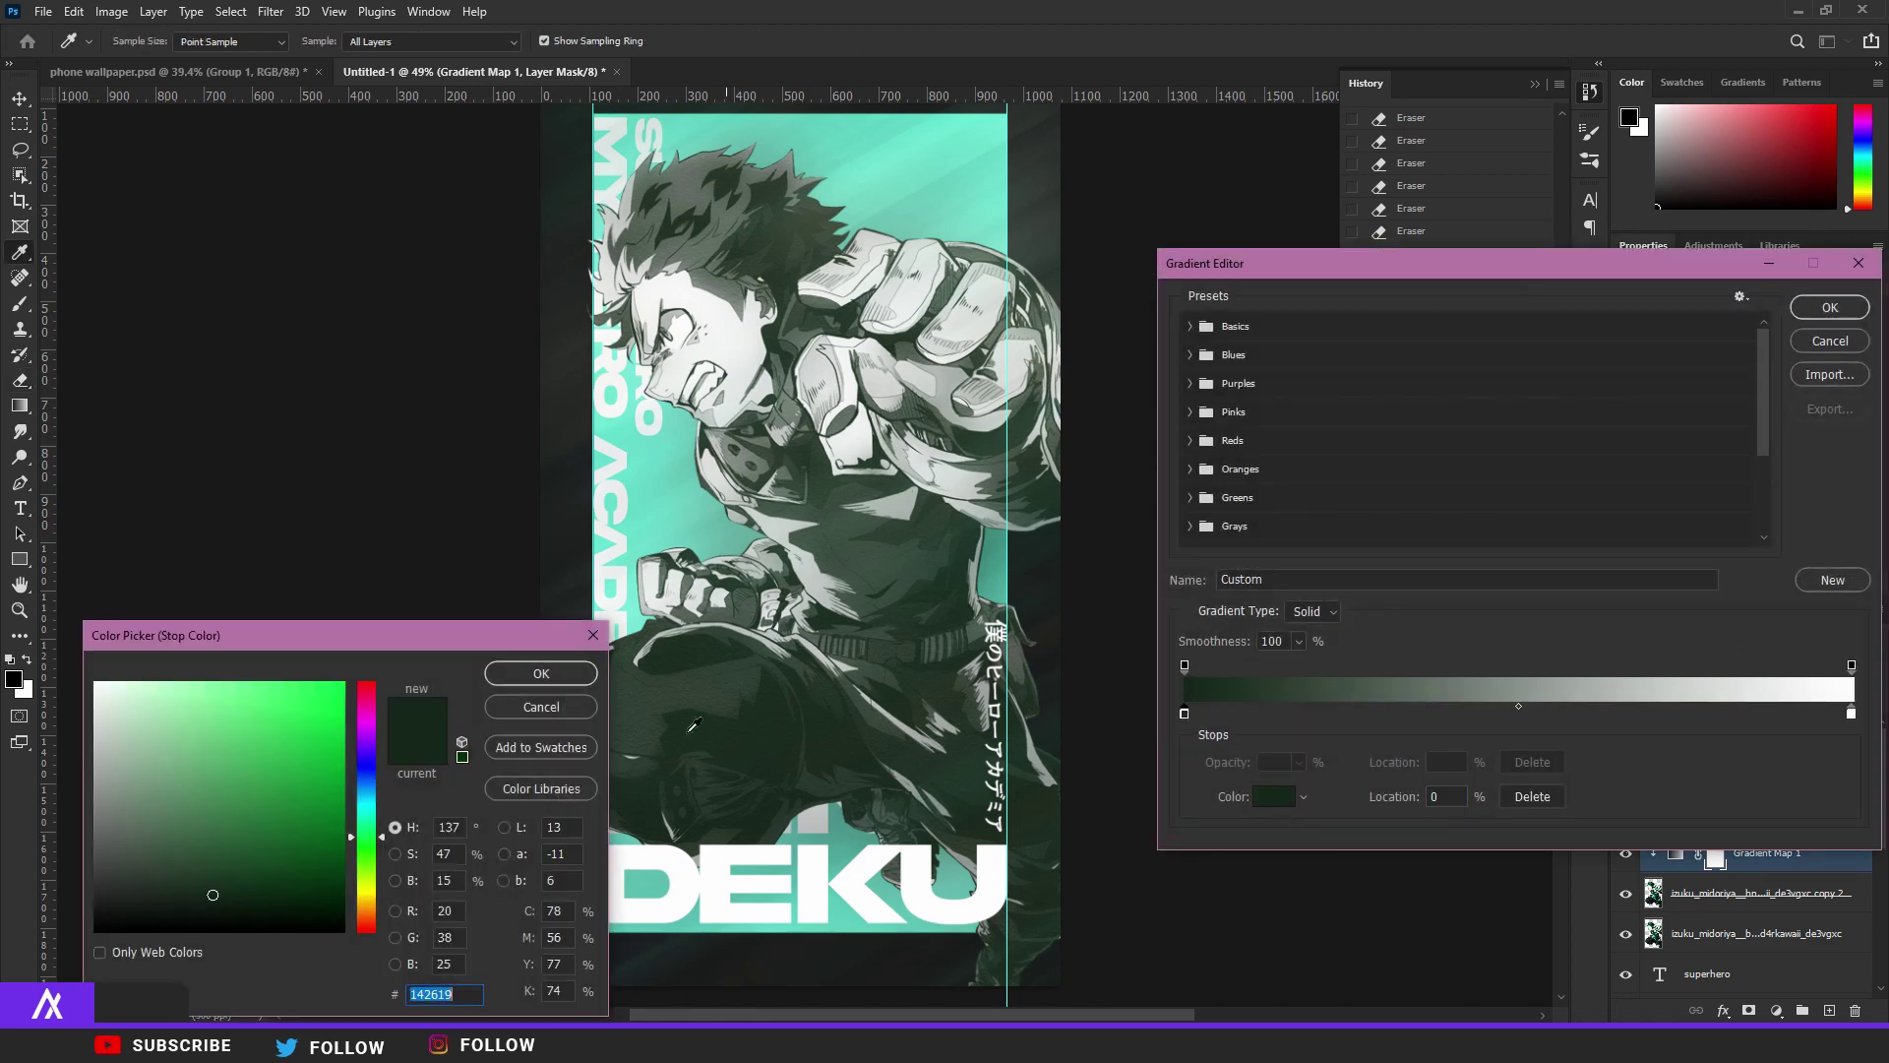
click(318, 745)
drag(238, 571, 2, 619)
click(524, 675)
click(1817, 315)
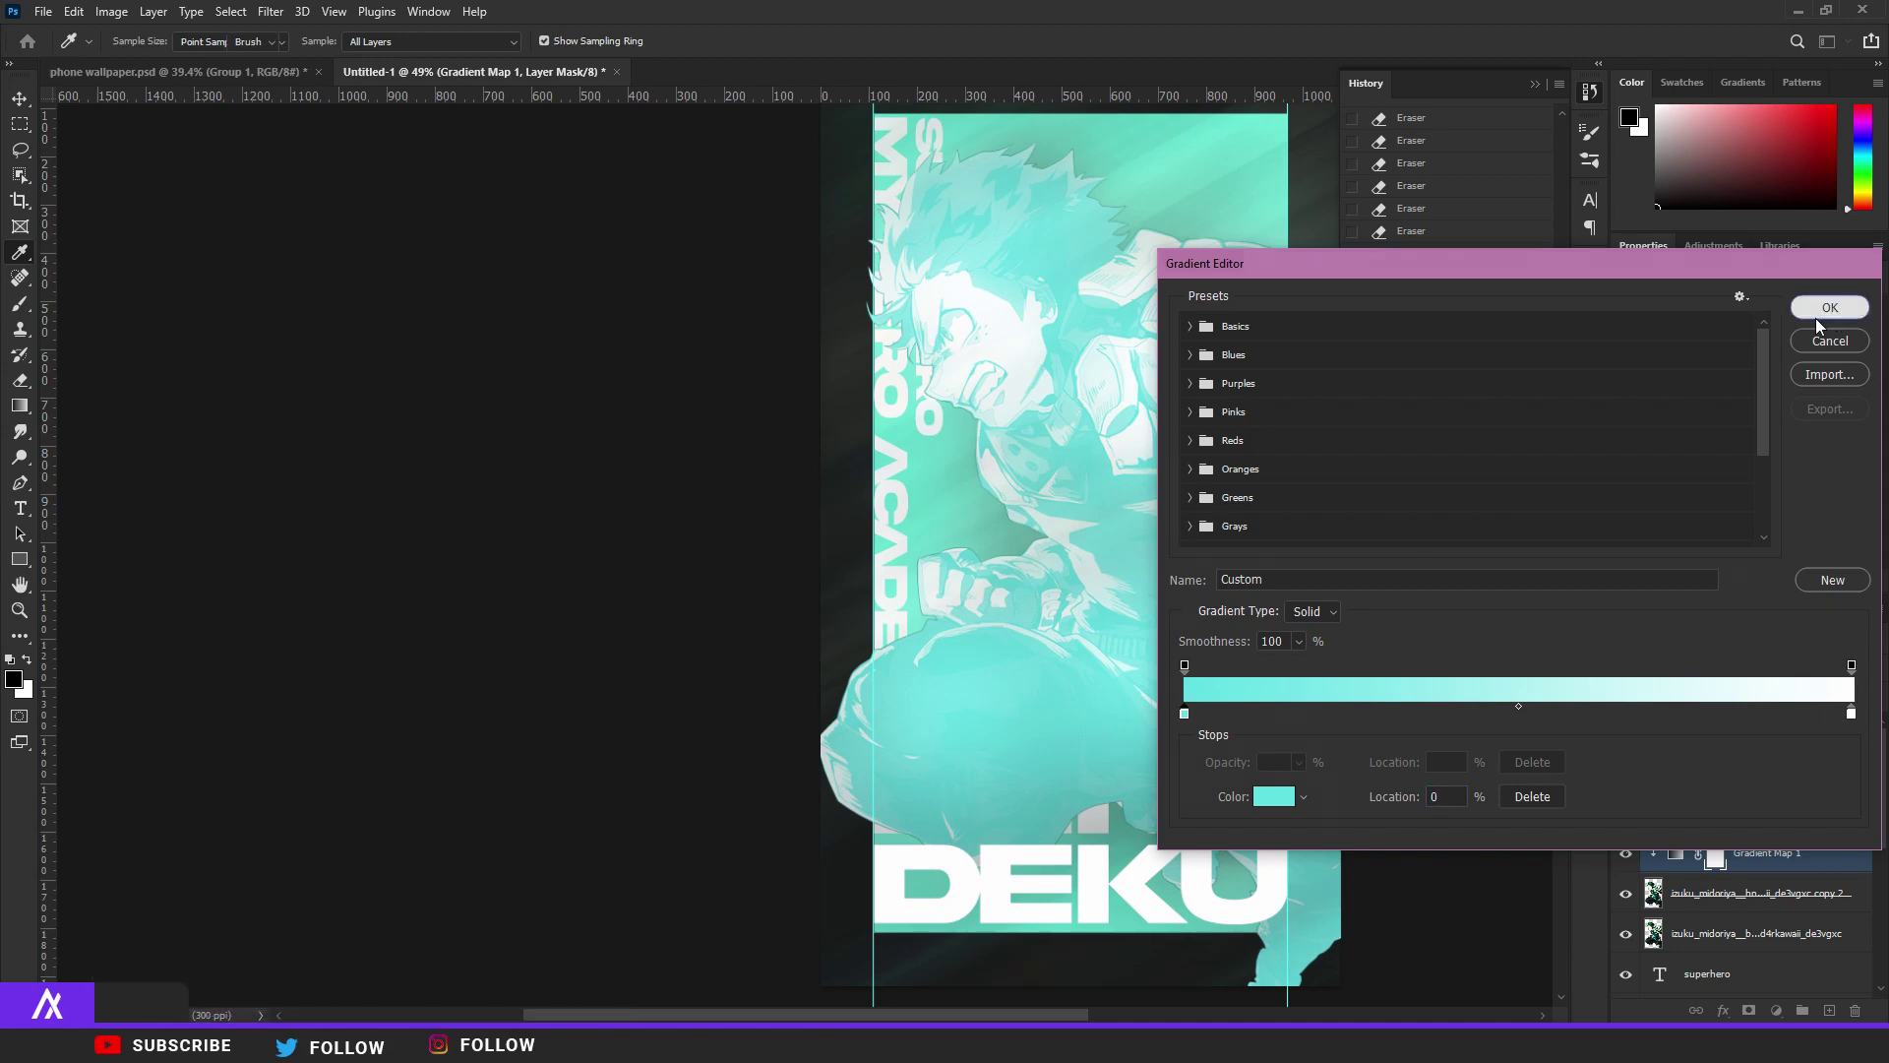
Merge the Gradient Map adjustment with the character copy it is clipped to.
scroll(1751, 551, down, 3)
shift+click(1740, 892)
key(ctrl+e)
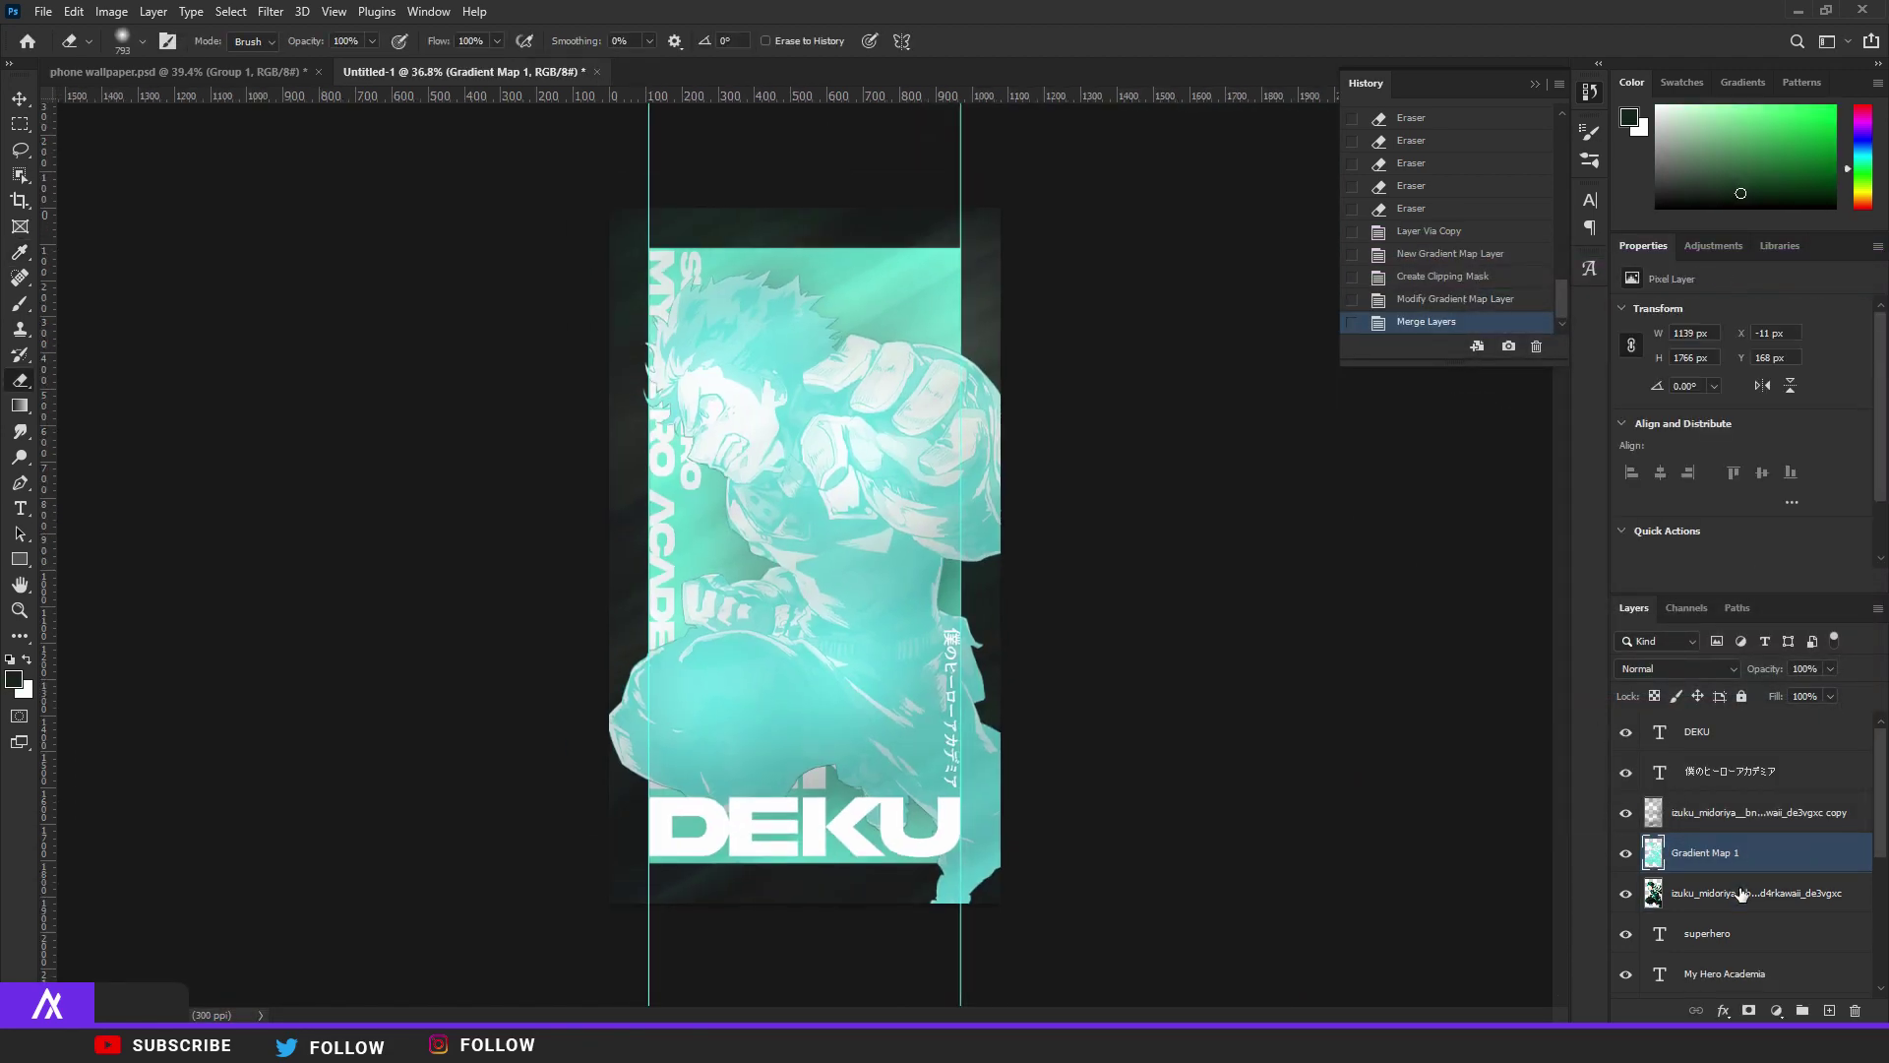
Enlarge the merged turquoise character layer to about 1221 × 1892 px and move it below the original character layer.
key(ctrl+t)
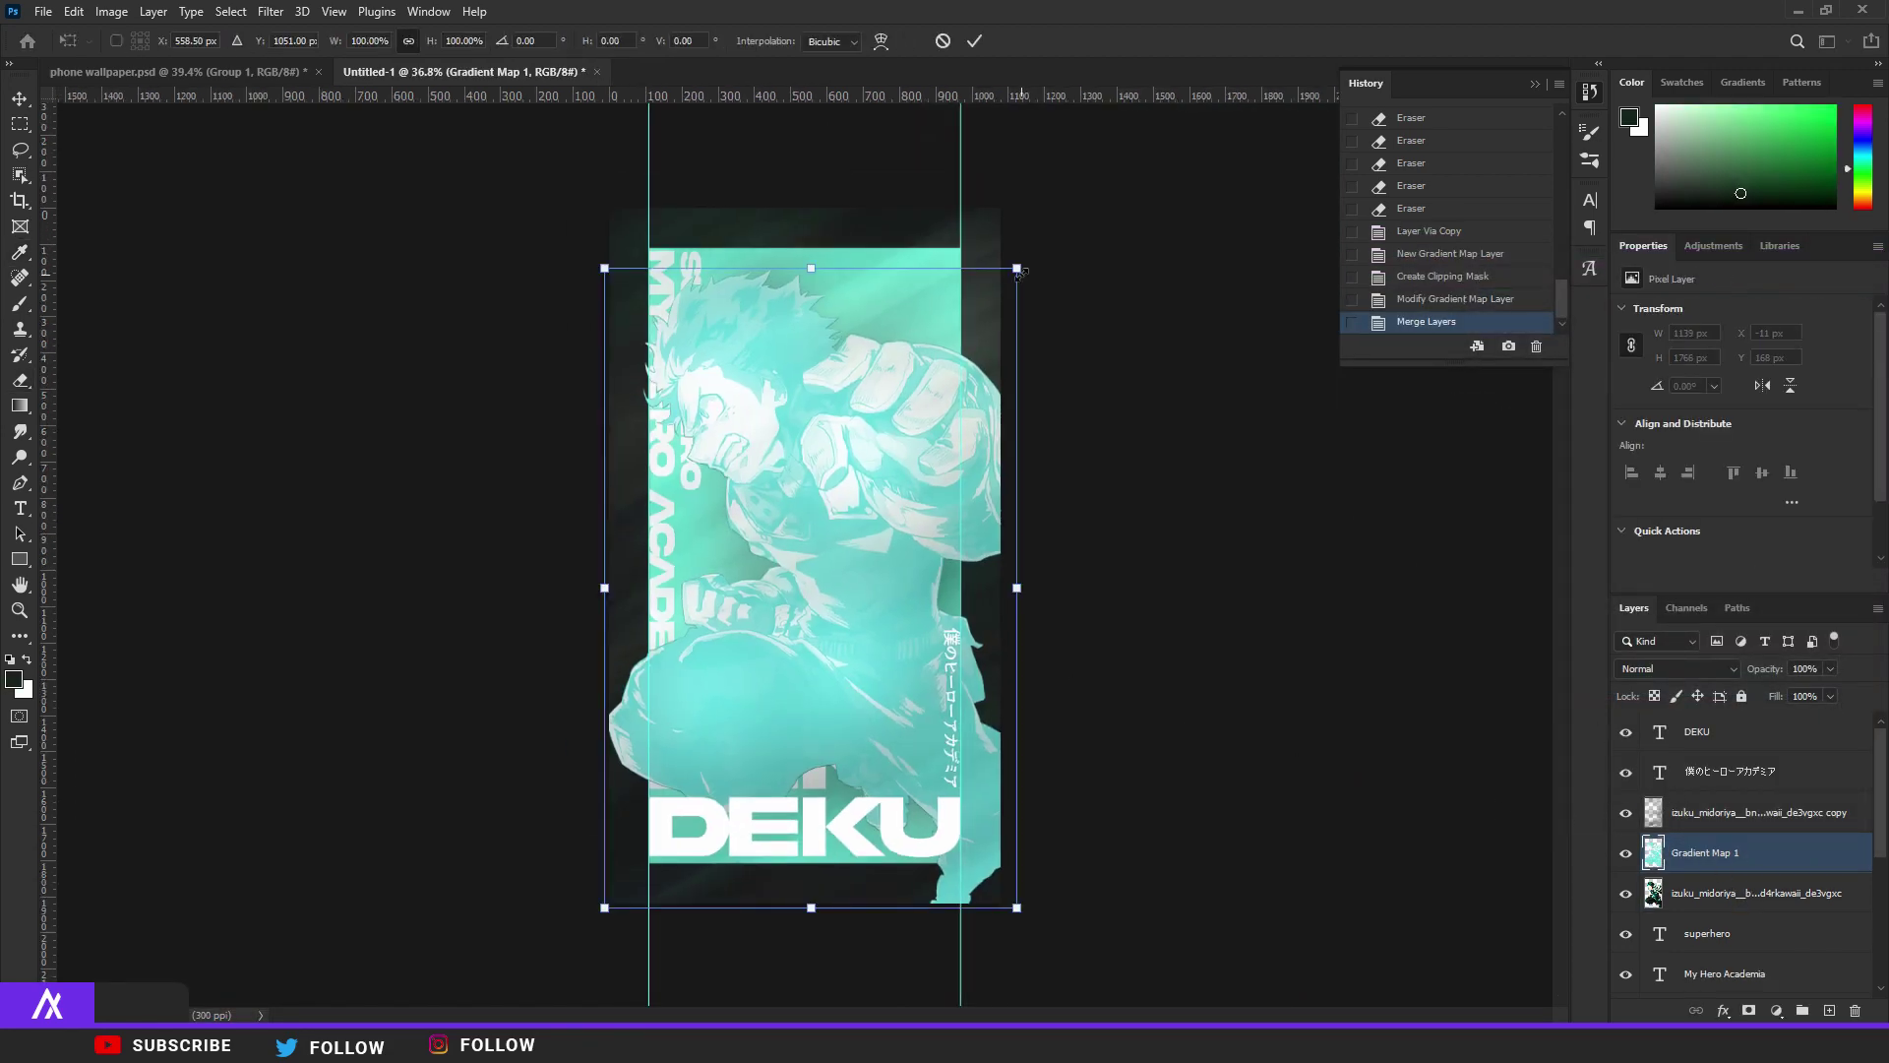
drag(1019, 268, 1032, 245)
key(Return)
drag(1779, 869, 1779, 915)
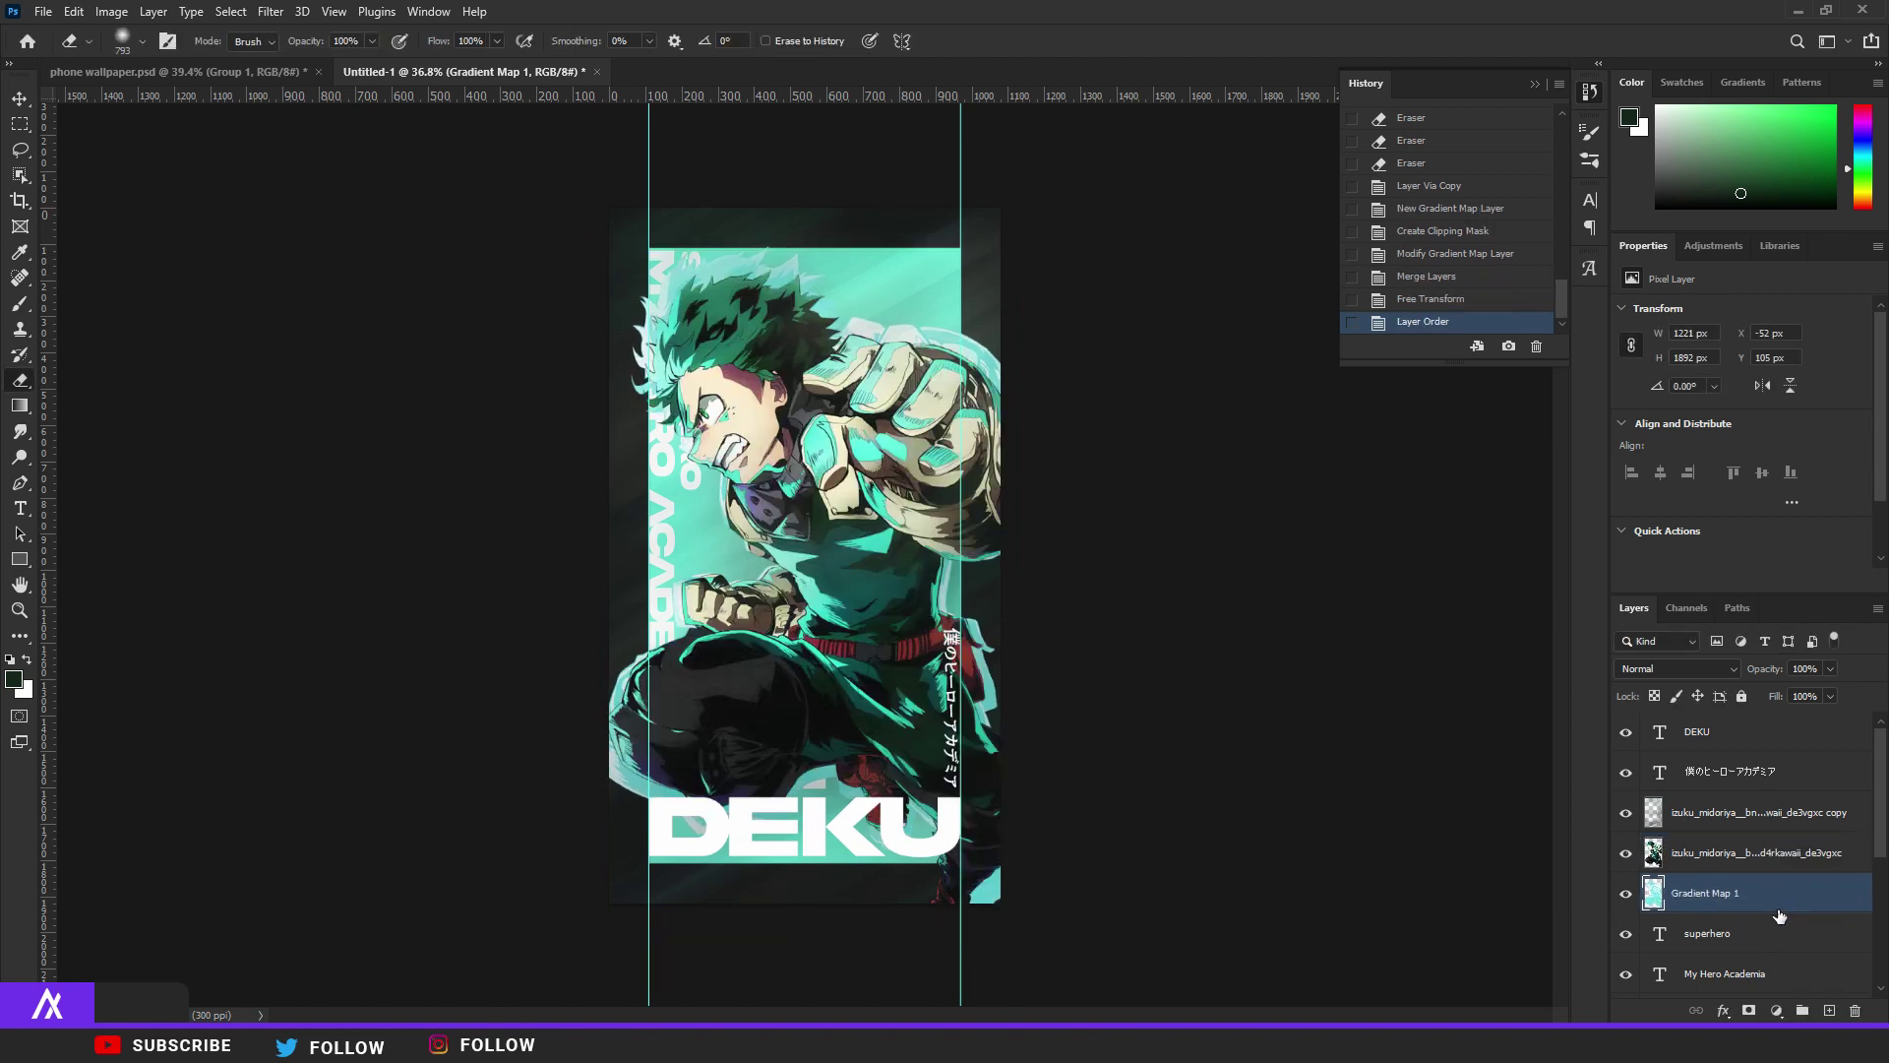
Apply a Motion Blur with a 29° angle and 169 px distance to the turquoise character layer.
click(272, 13)
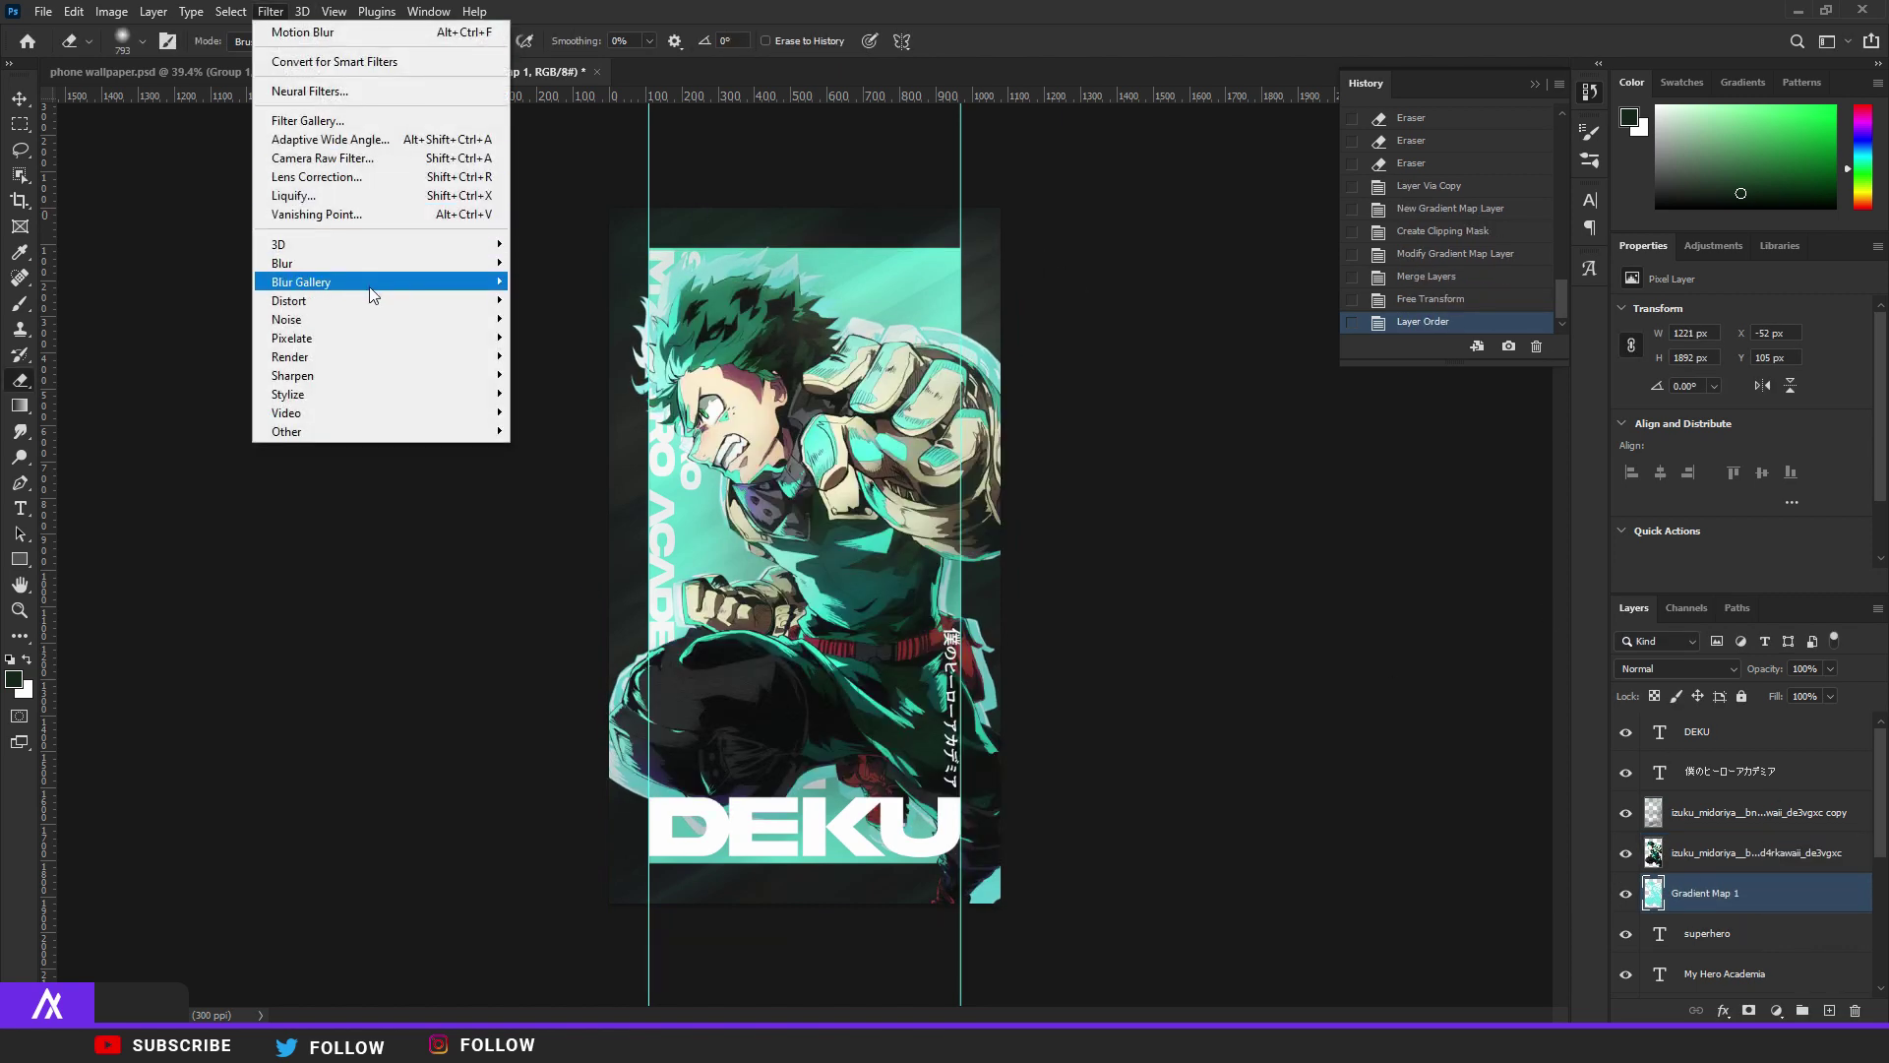
mouse_move(382, 266)
click(558, 374)
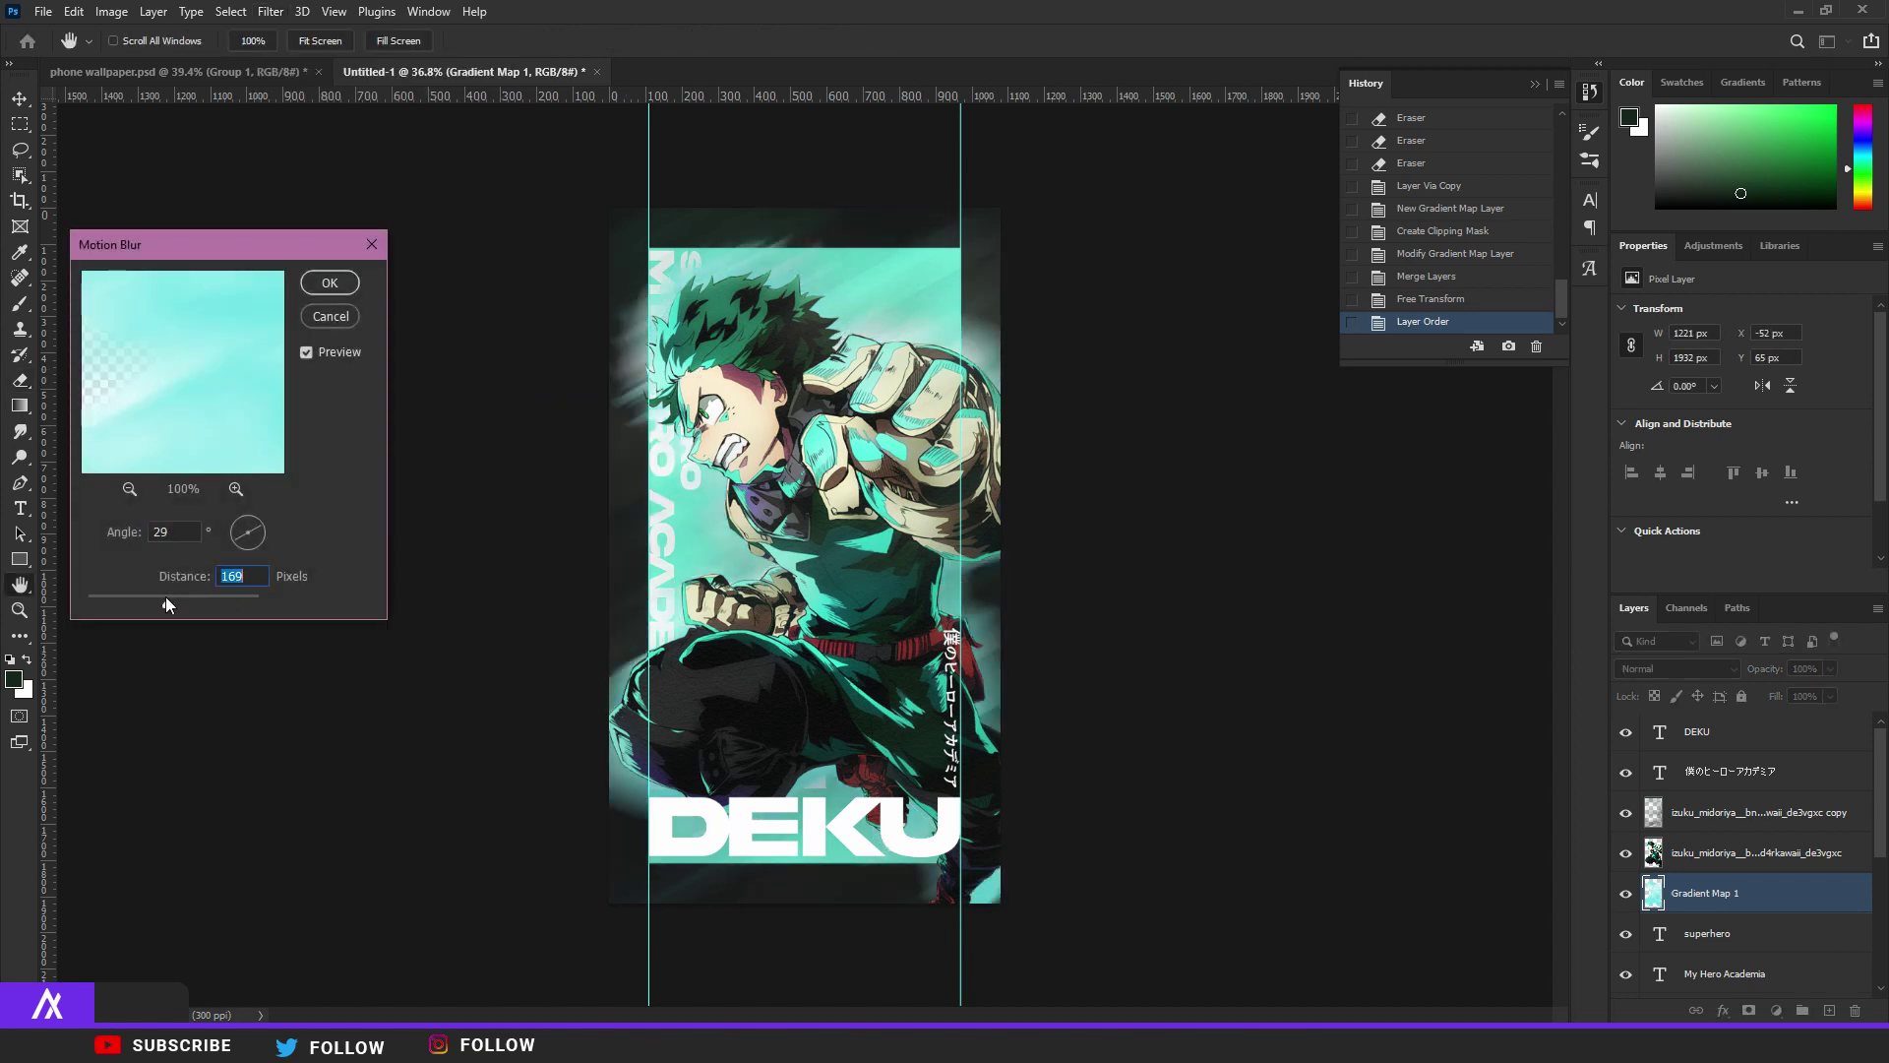
key(Return)
key(e)
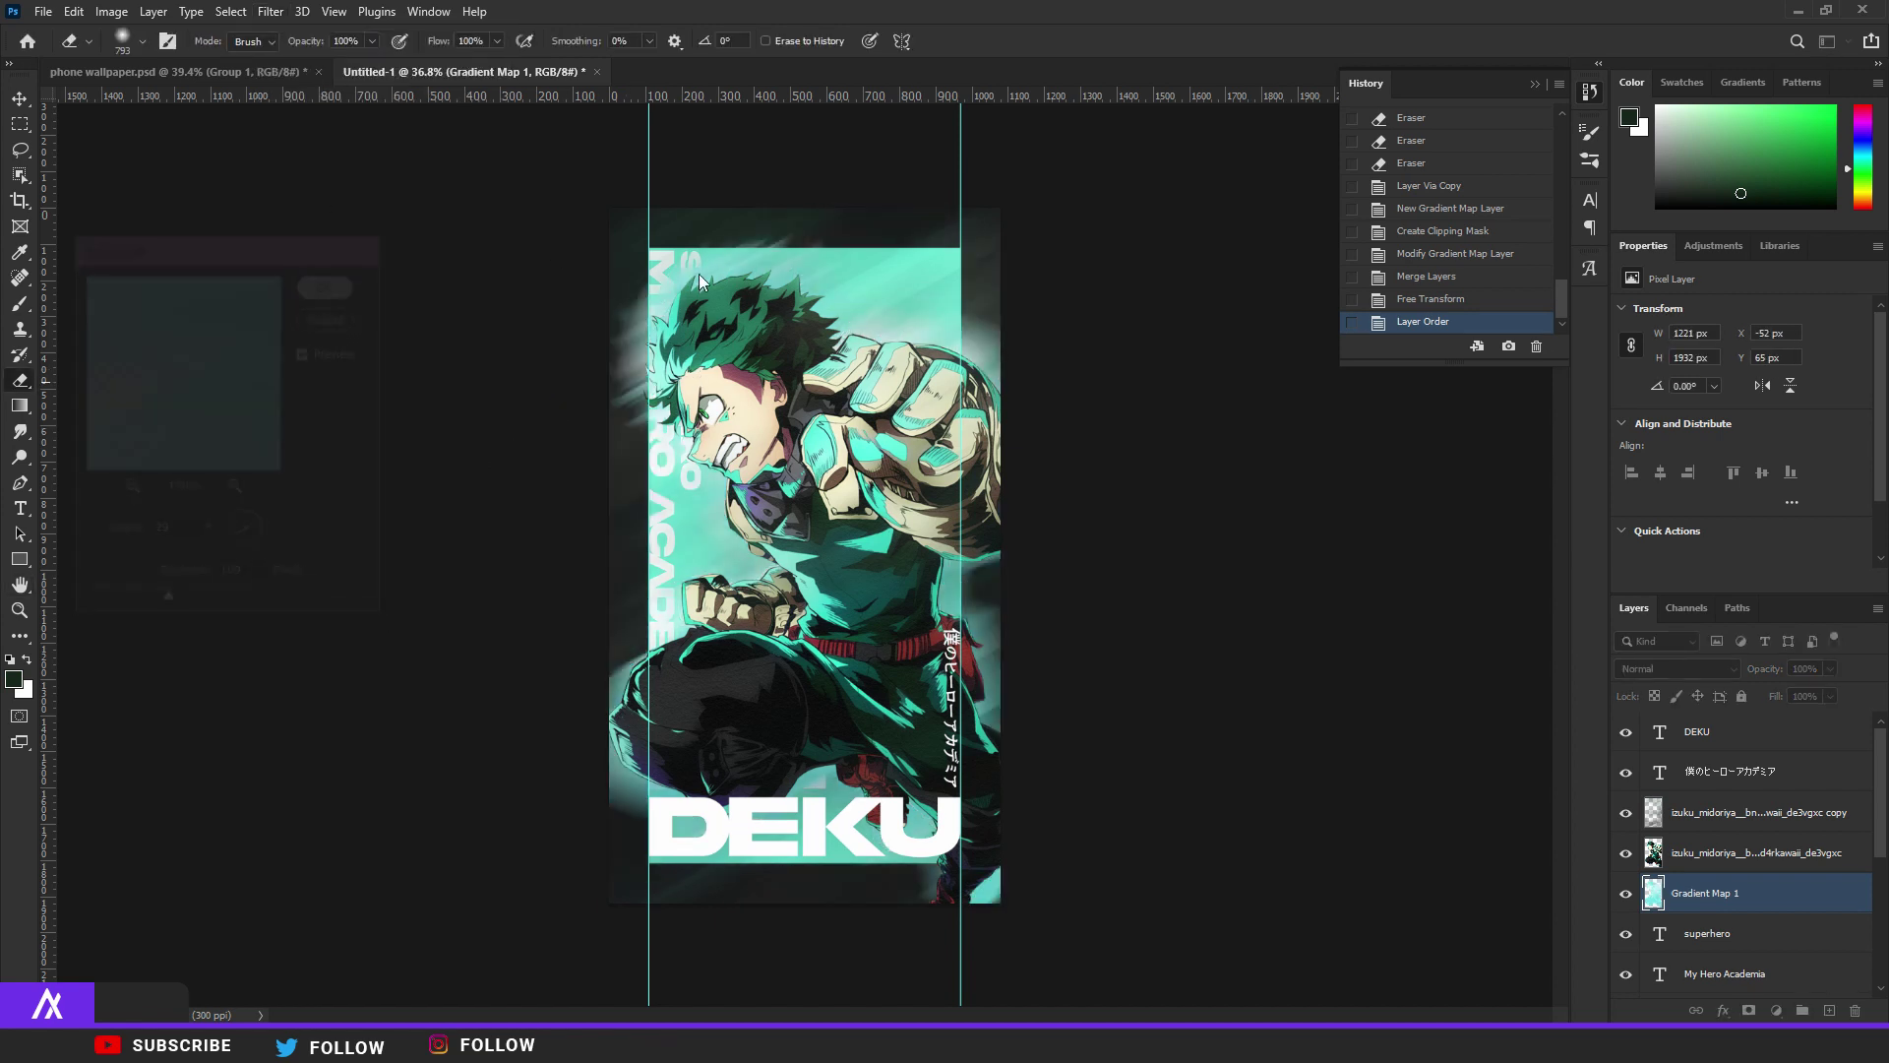
Set the motion-blurred turquoise layer to 39% opacity with Soft Light blending, toggling its visibility to compare the effect.
drag(1797, 689, 1774, 687)
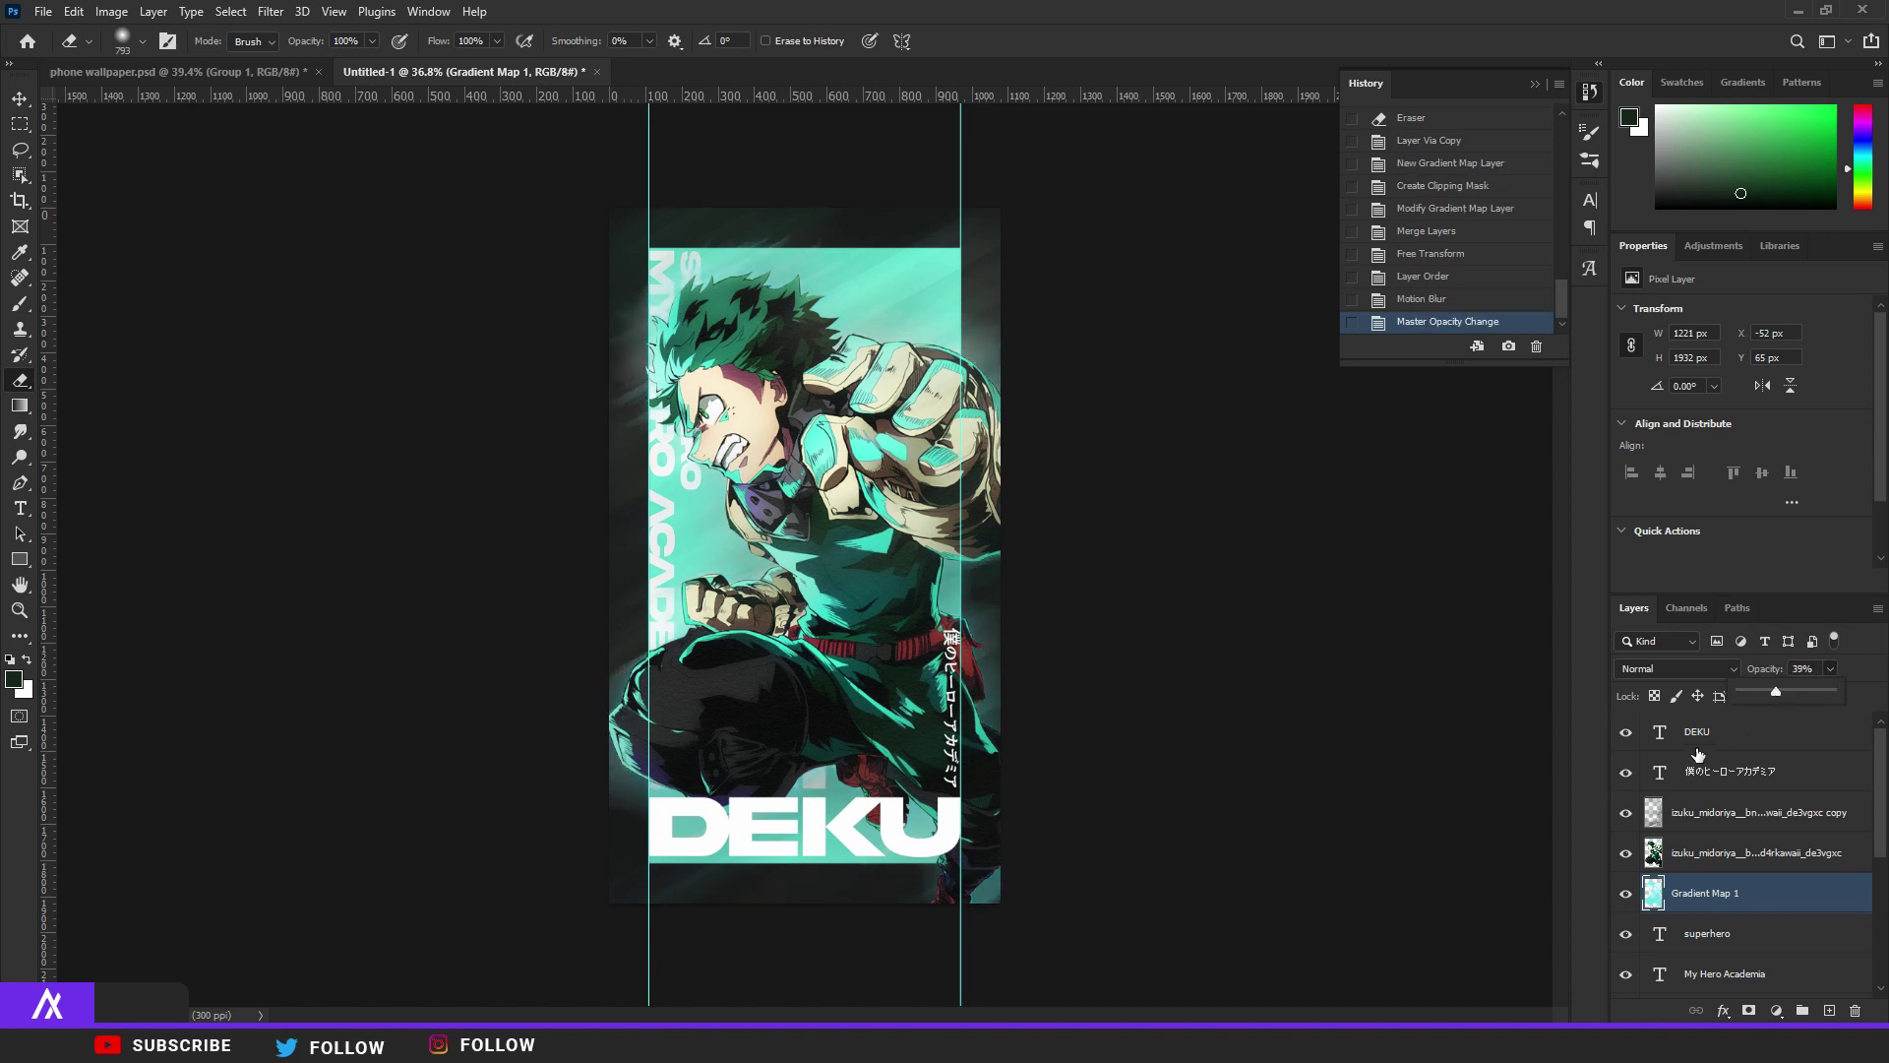
click(1662, 669)
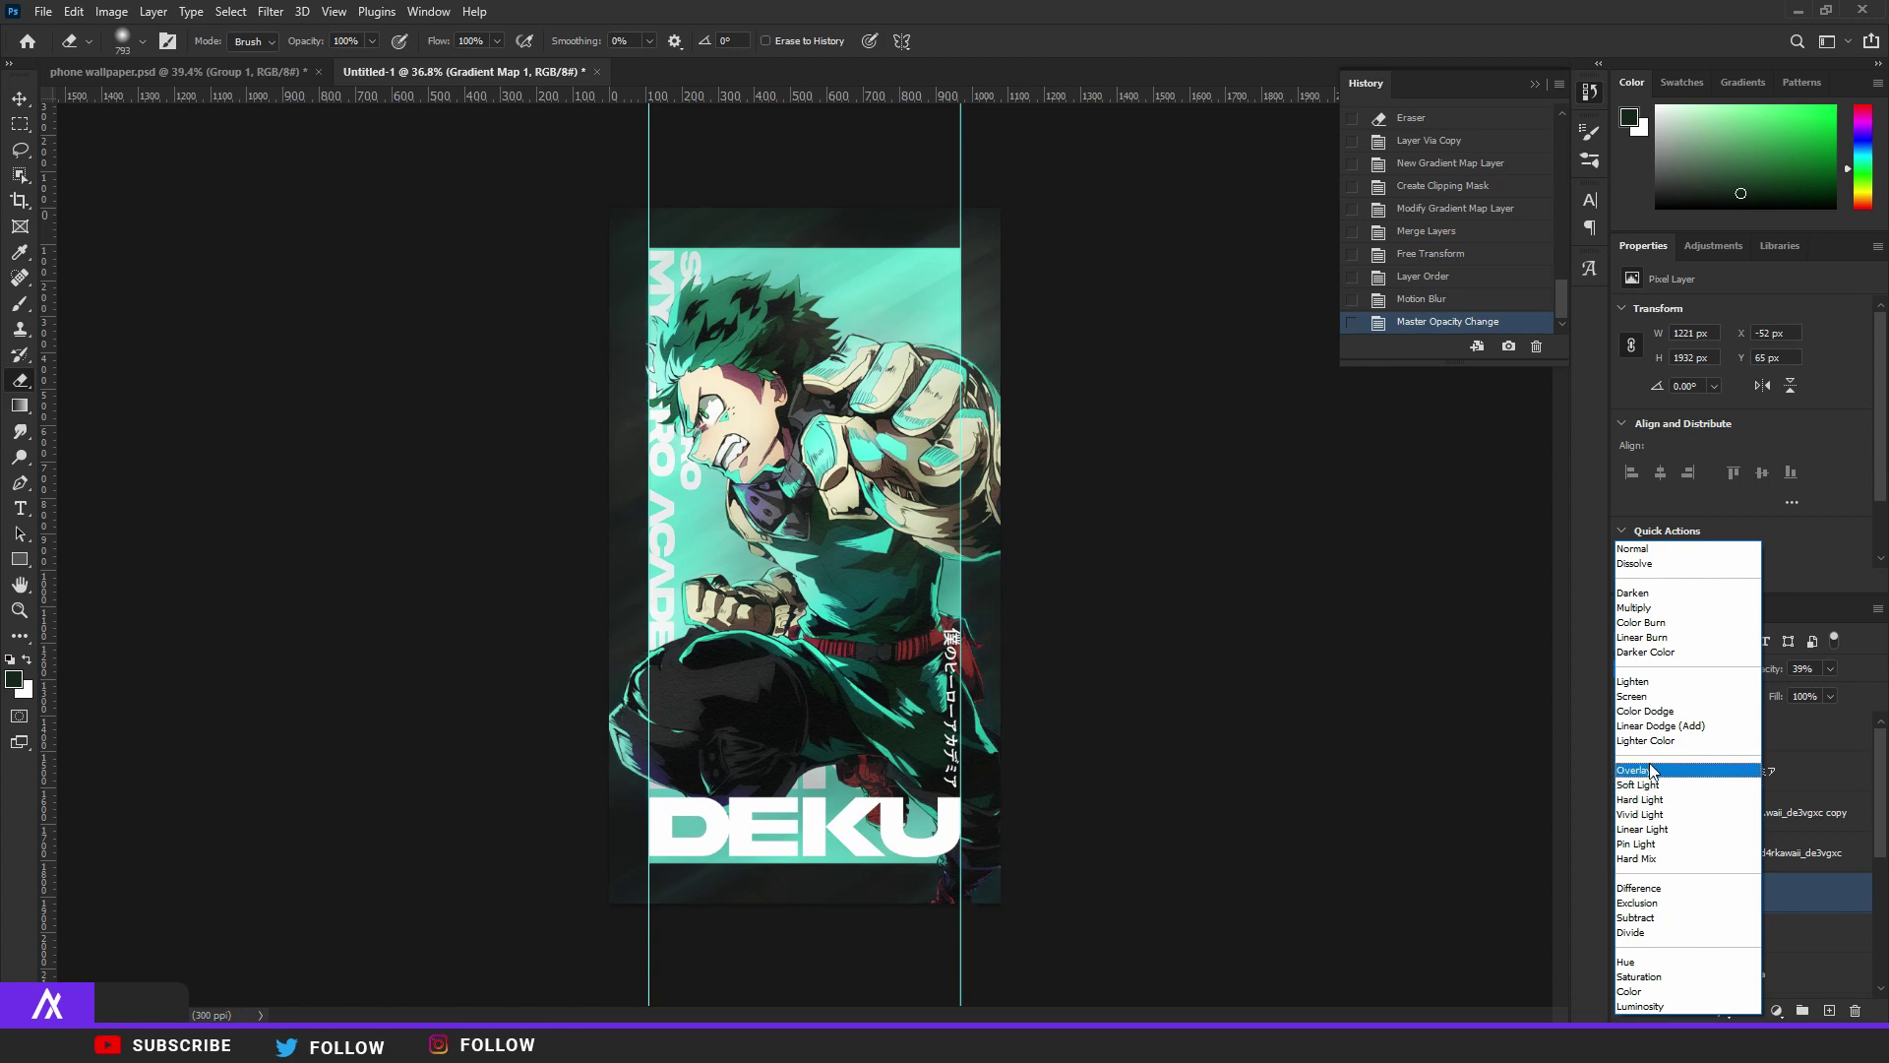
click(1651, 784)
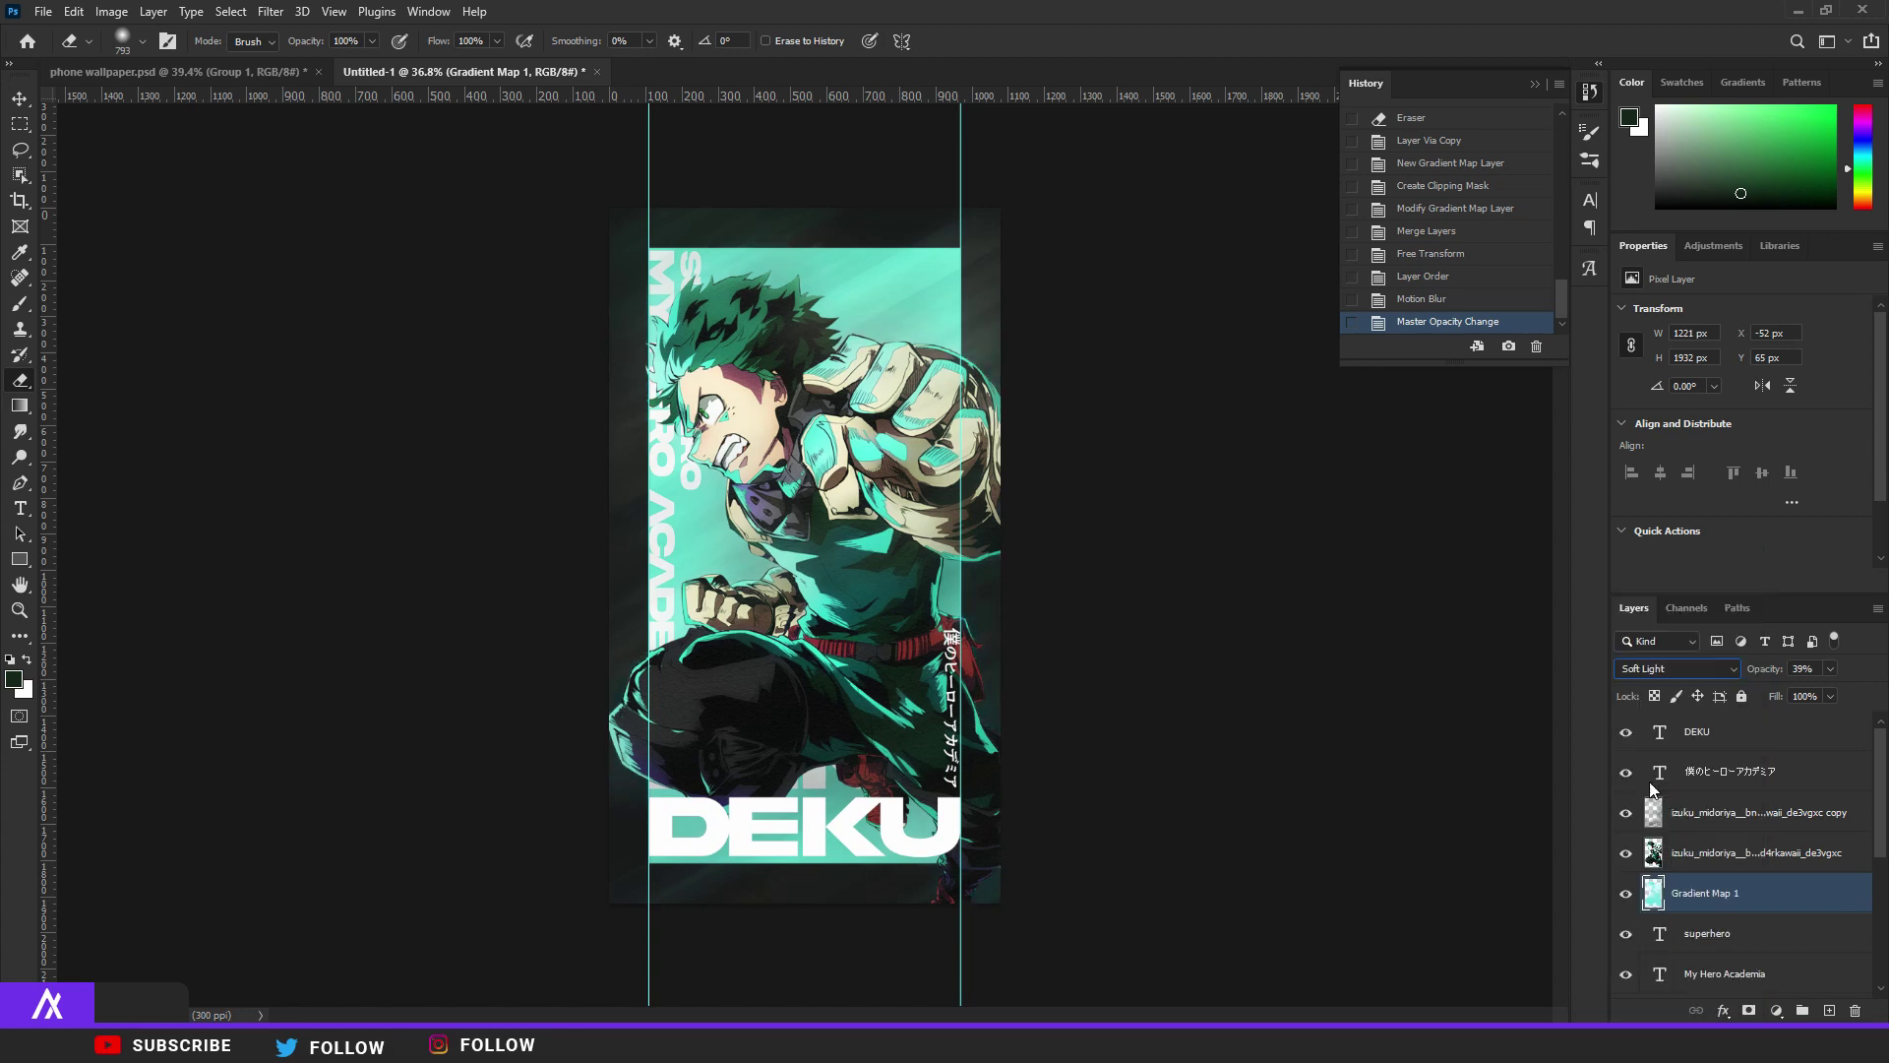
scroll(734, 472, up, 3)
click(1626, 894)
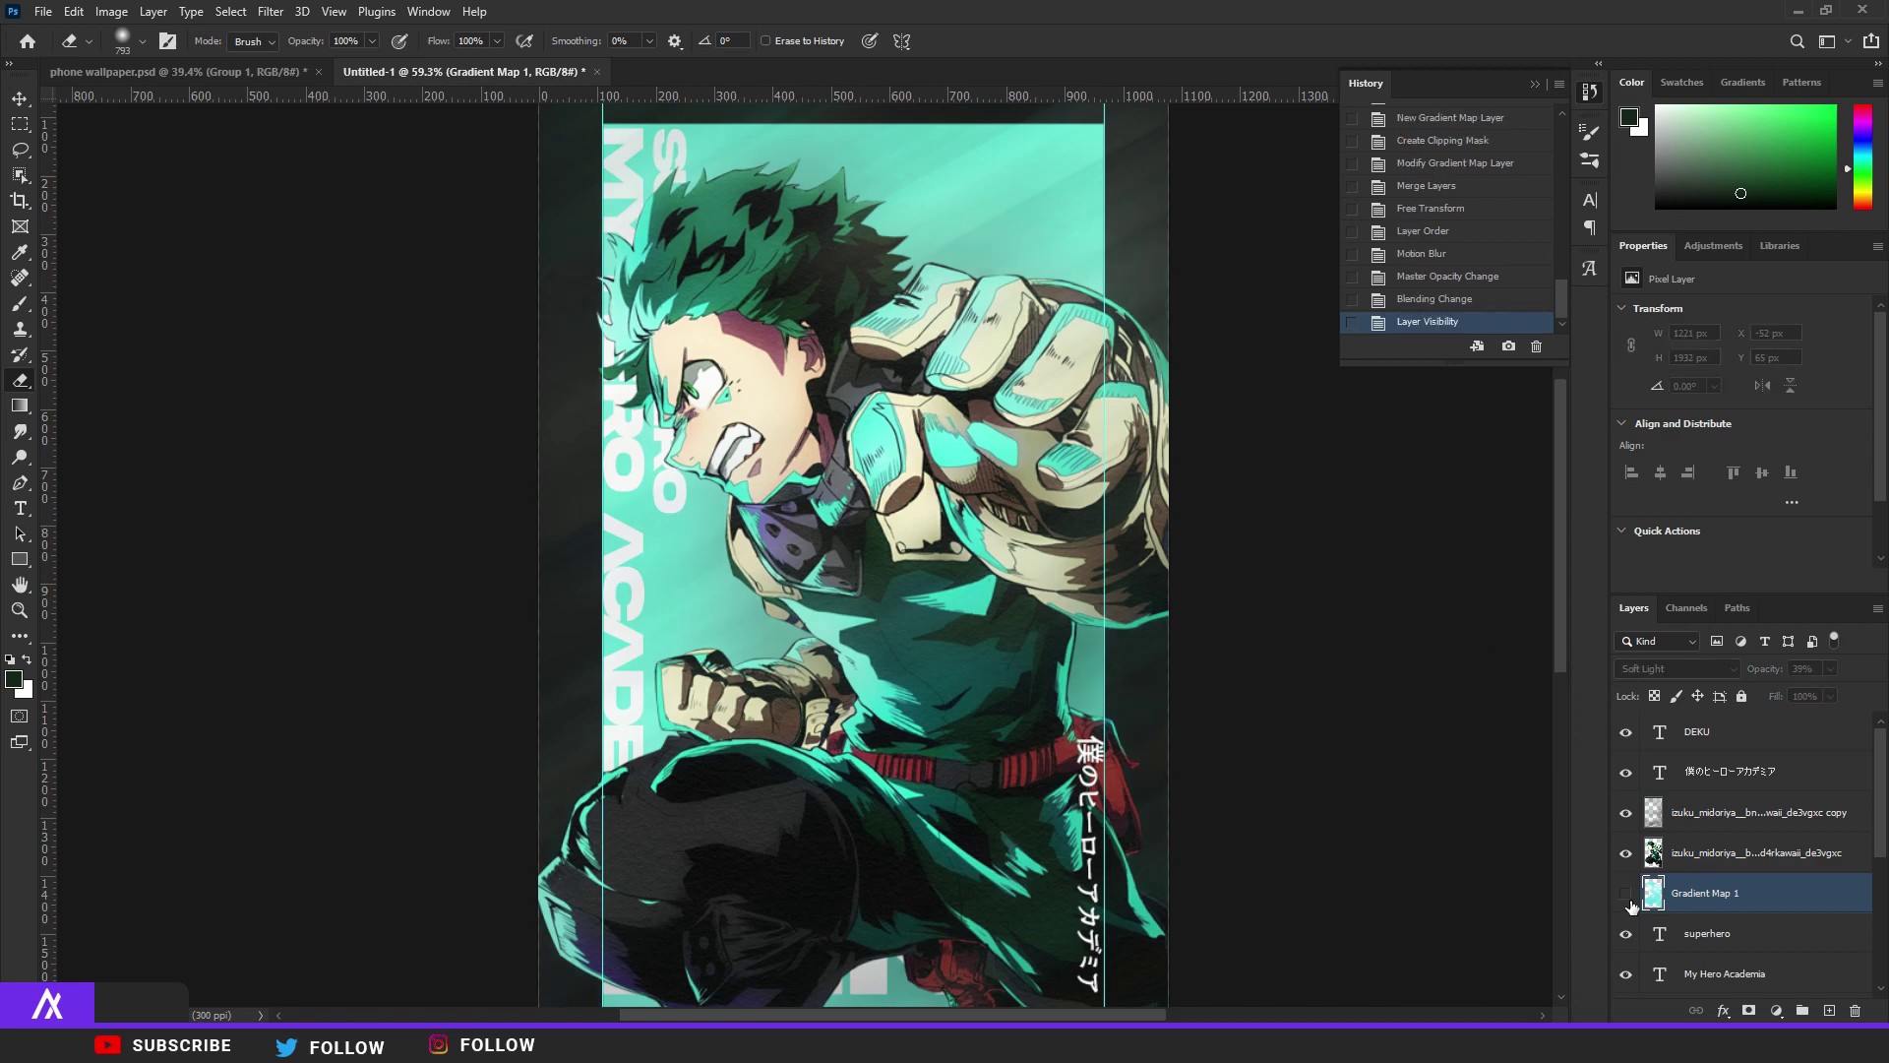
click(1626, 894)
click(1626, 894)
click(1627, 894)
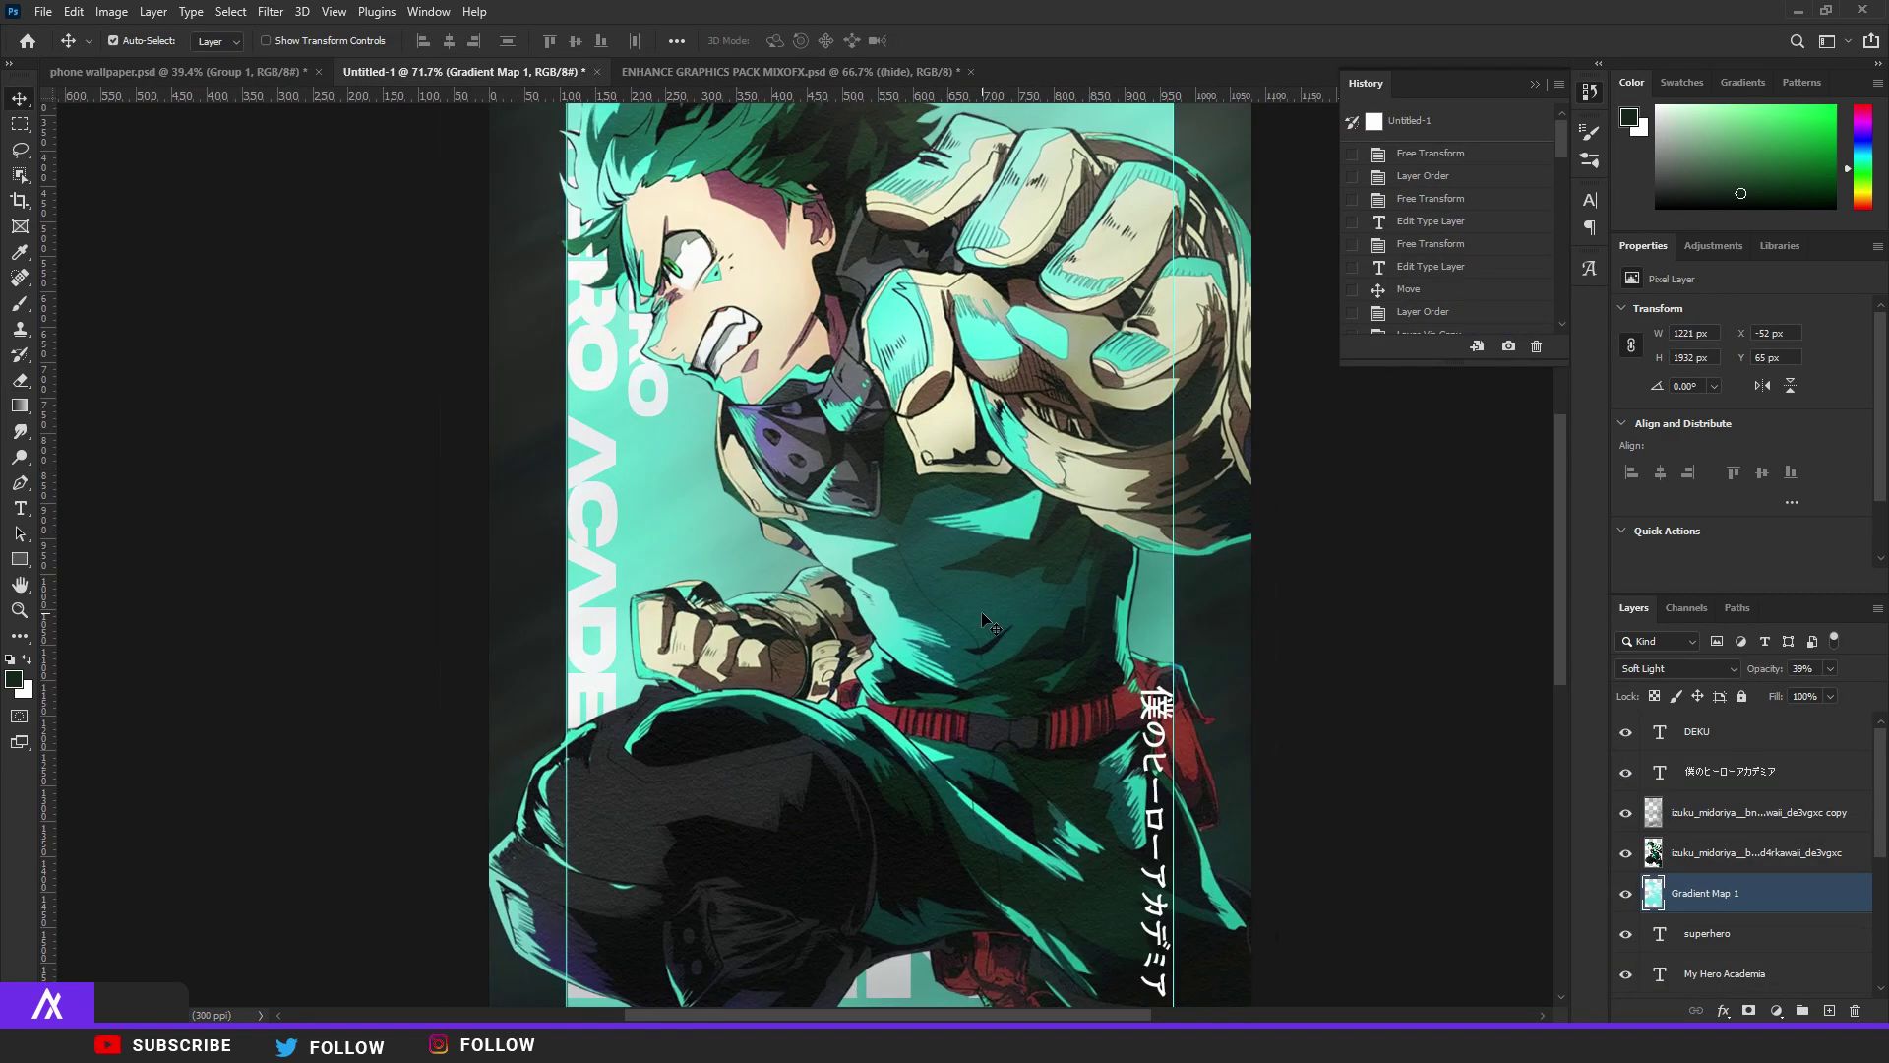
scroll(982, 618, up, 1)
scroll(872, 546, down, 3)
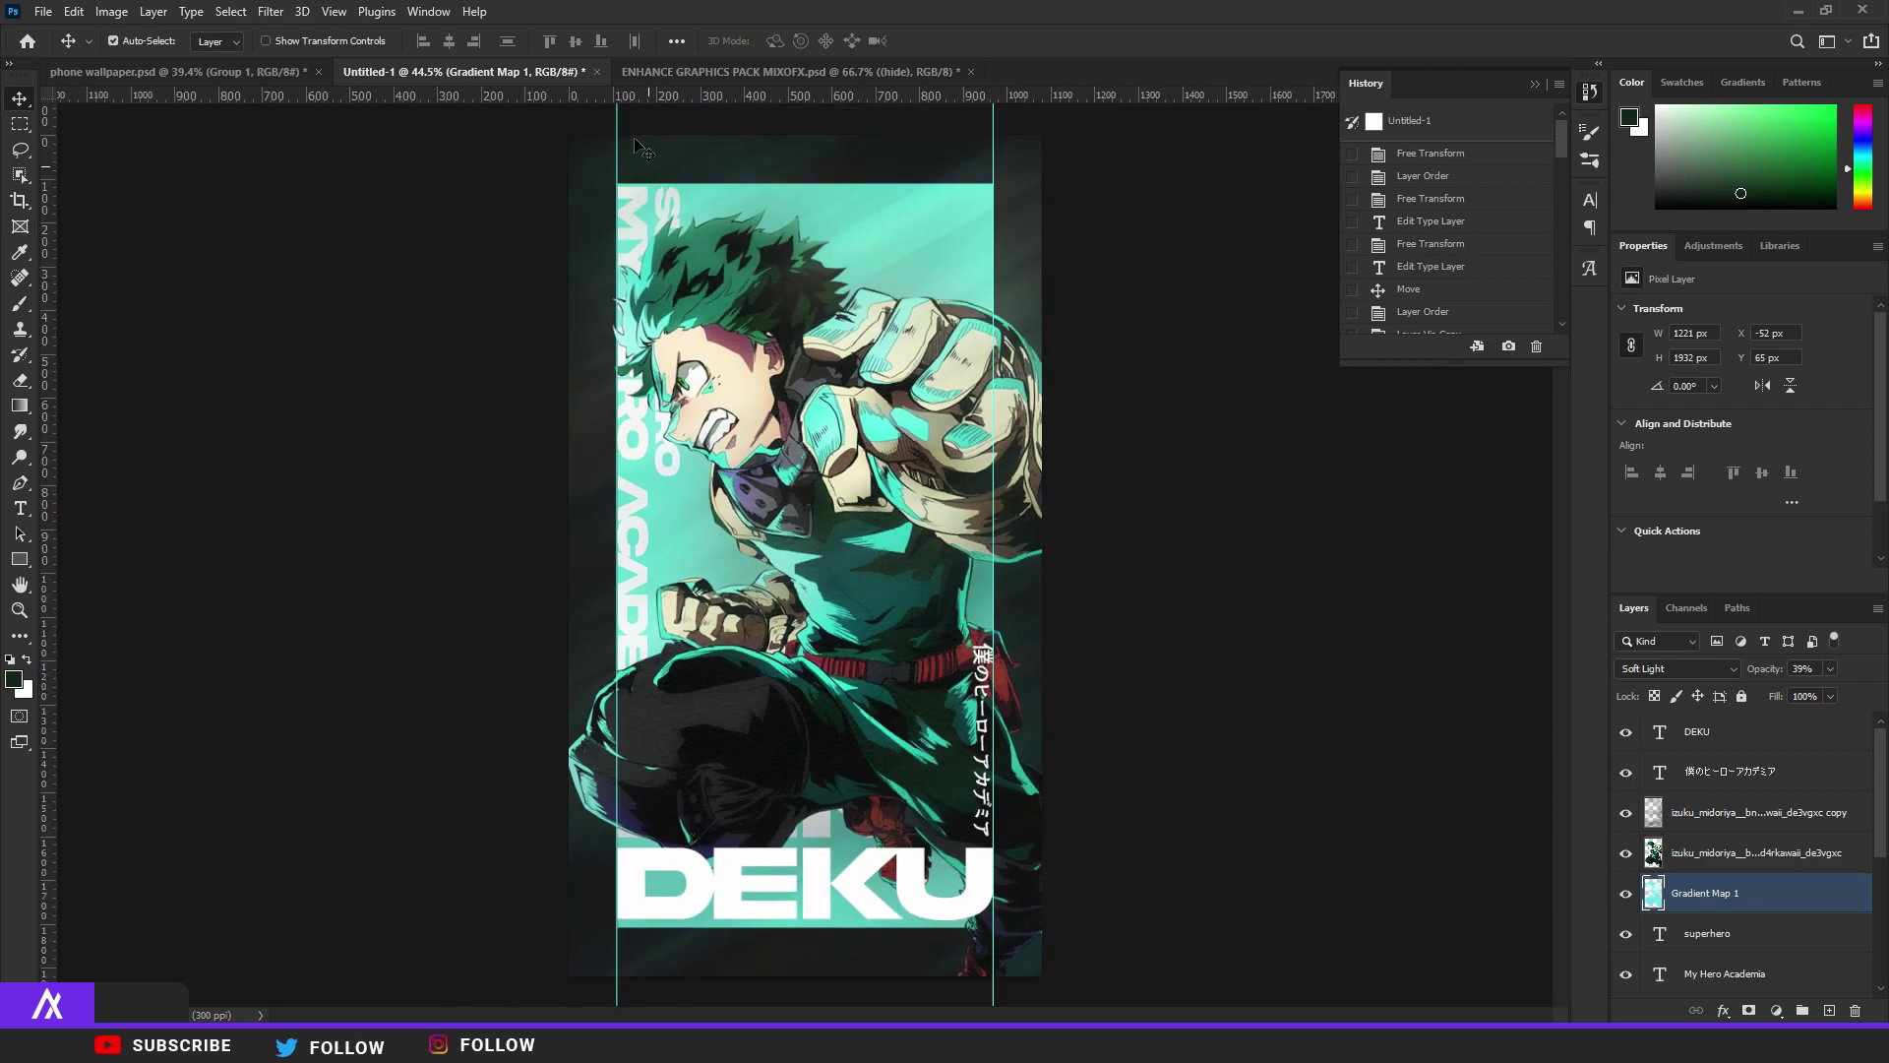
Switch to the ENHANCE GRAPHICS PACK MIXOFX.psd document and expand its Lightning group.
click(669, 73)
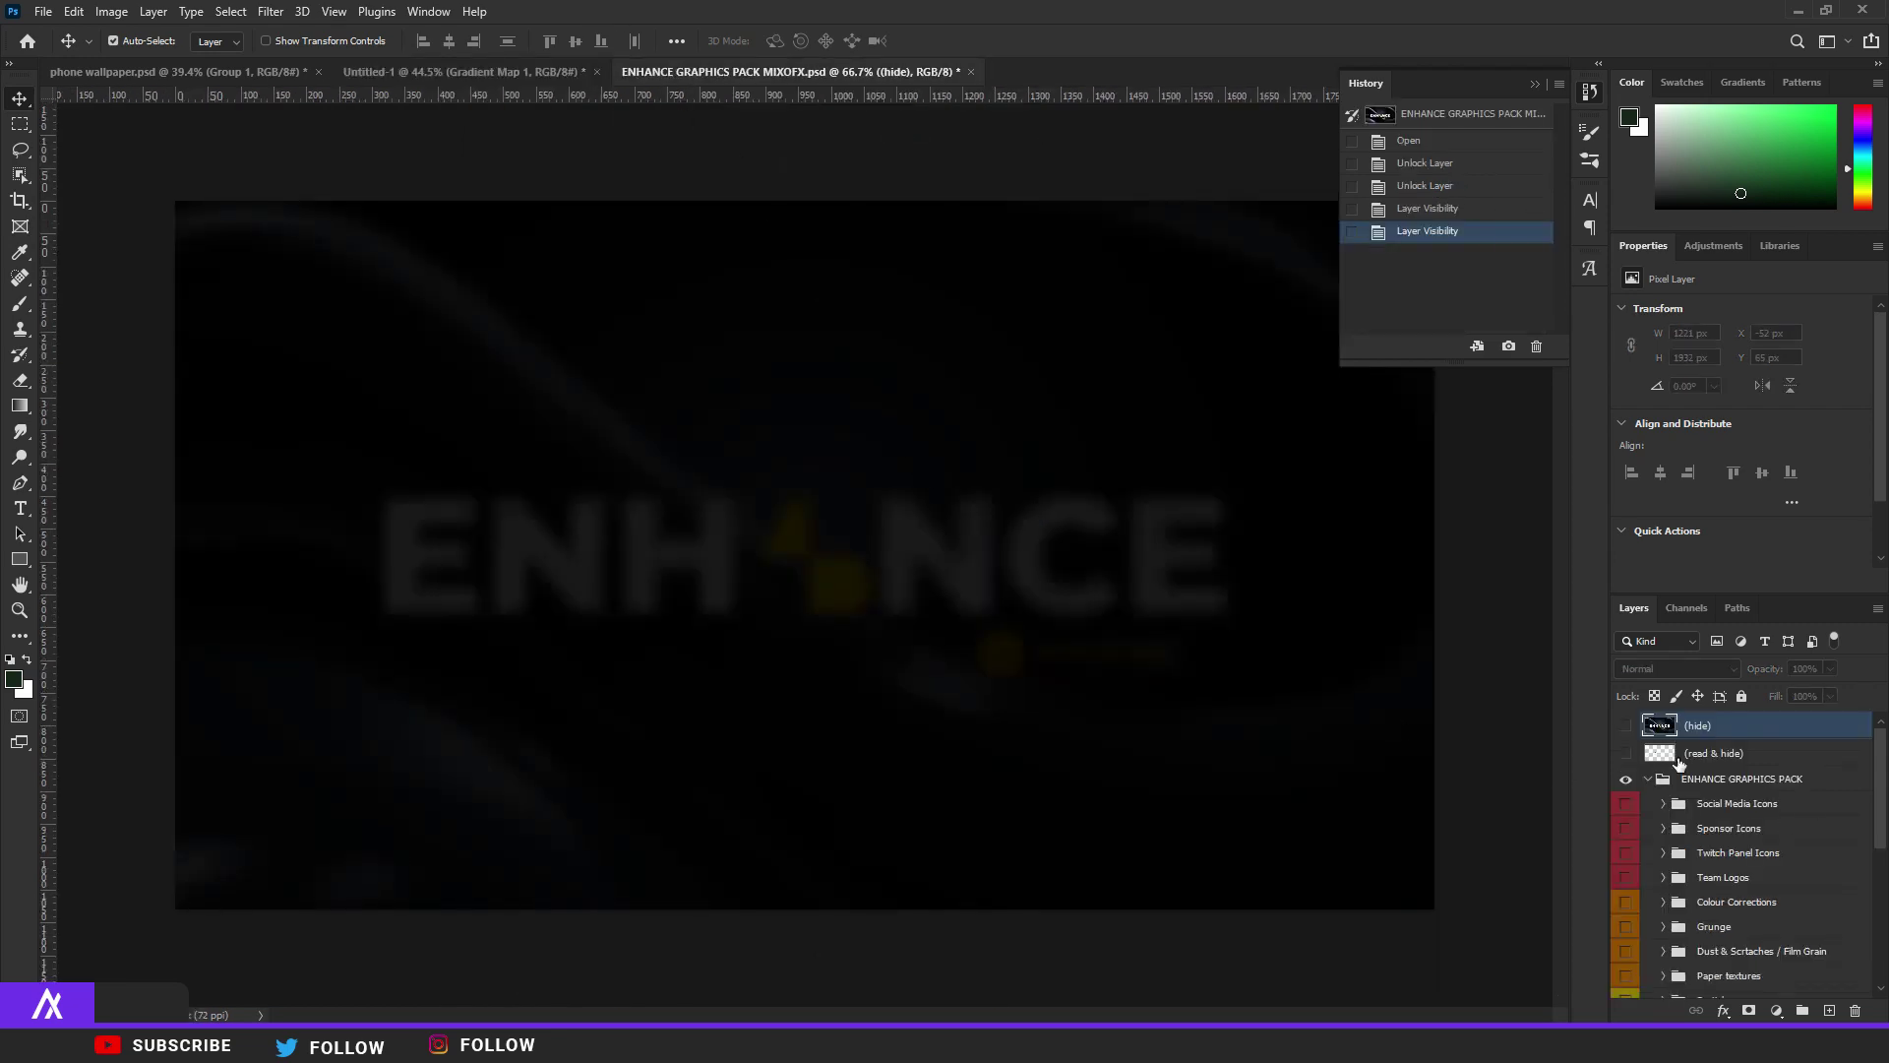
click(1628, 727)
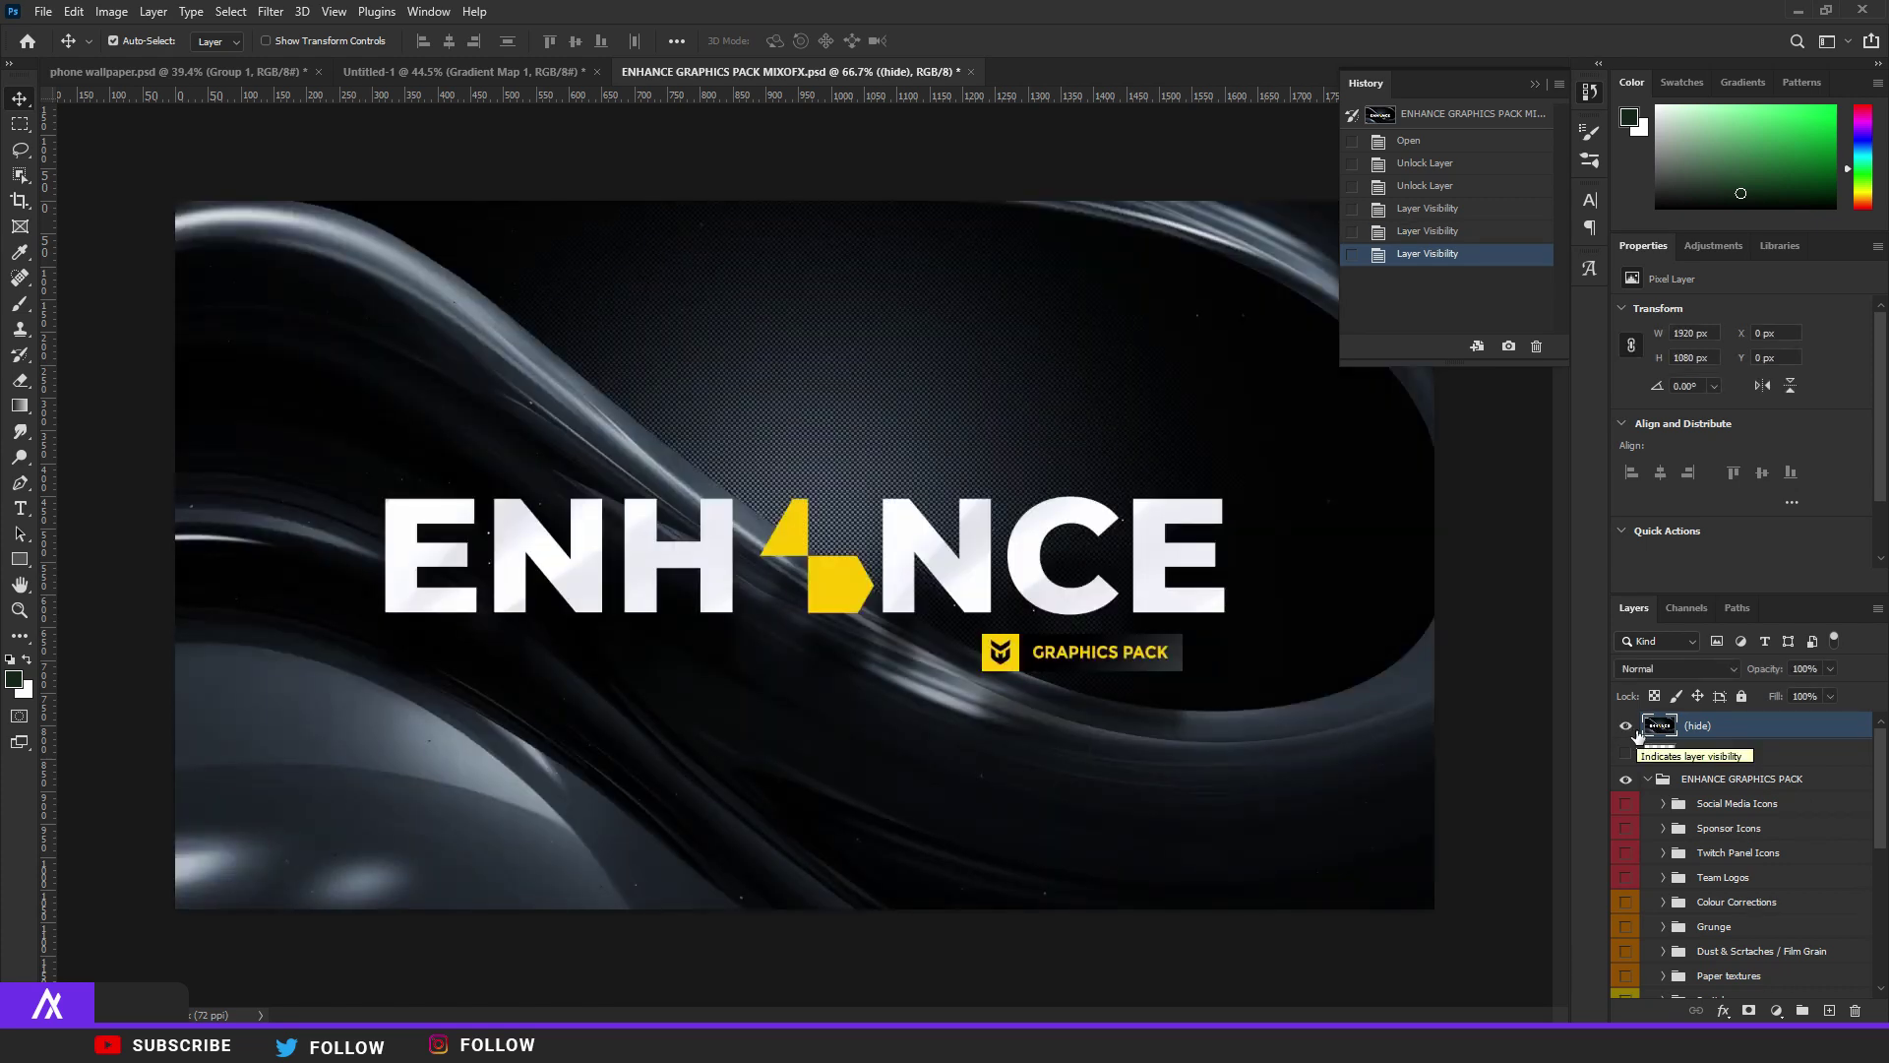
click(1635, 732)
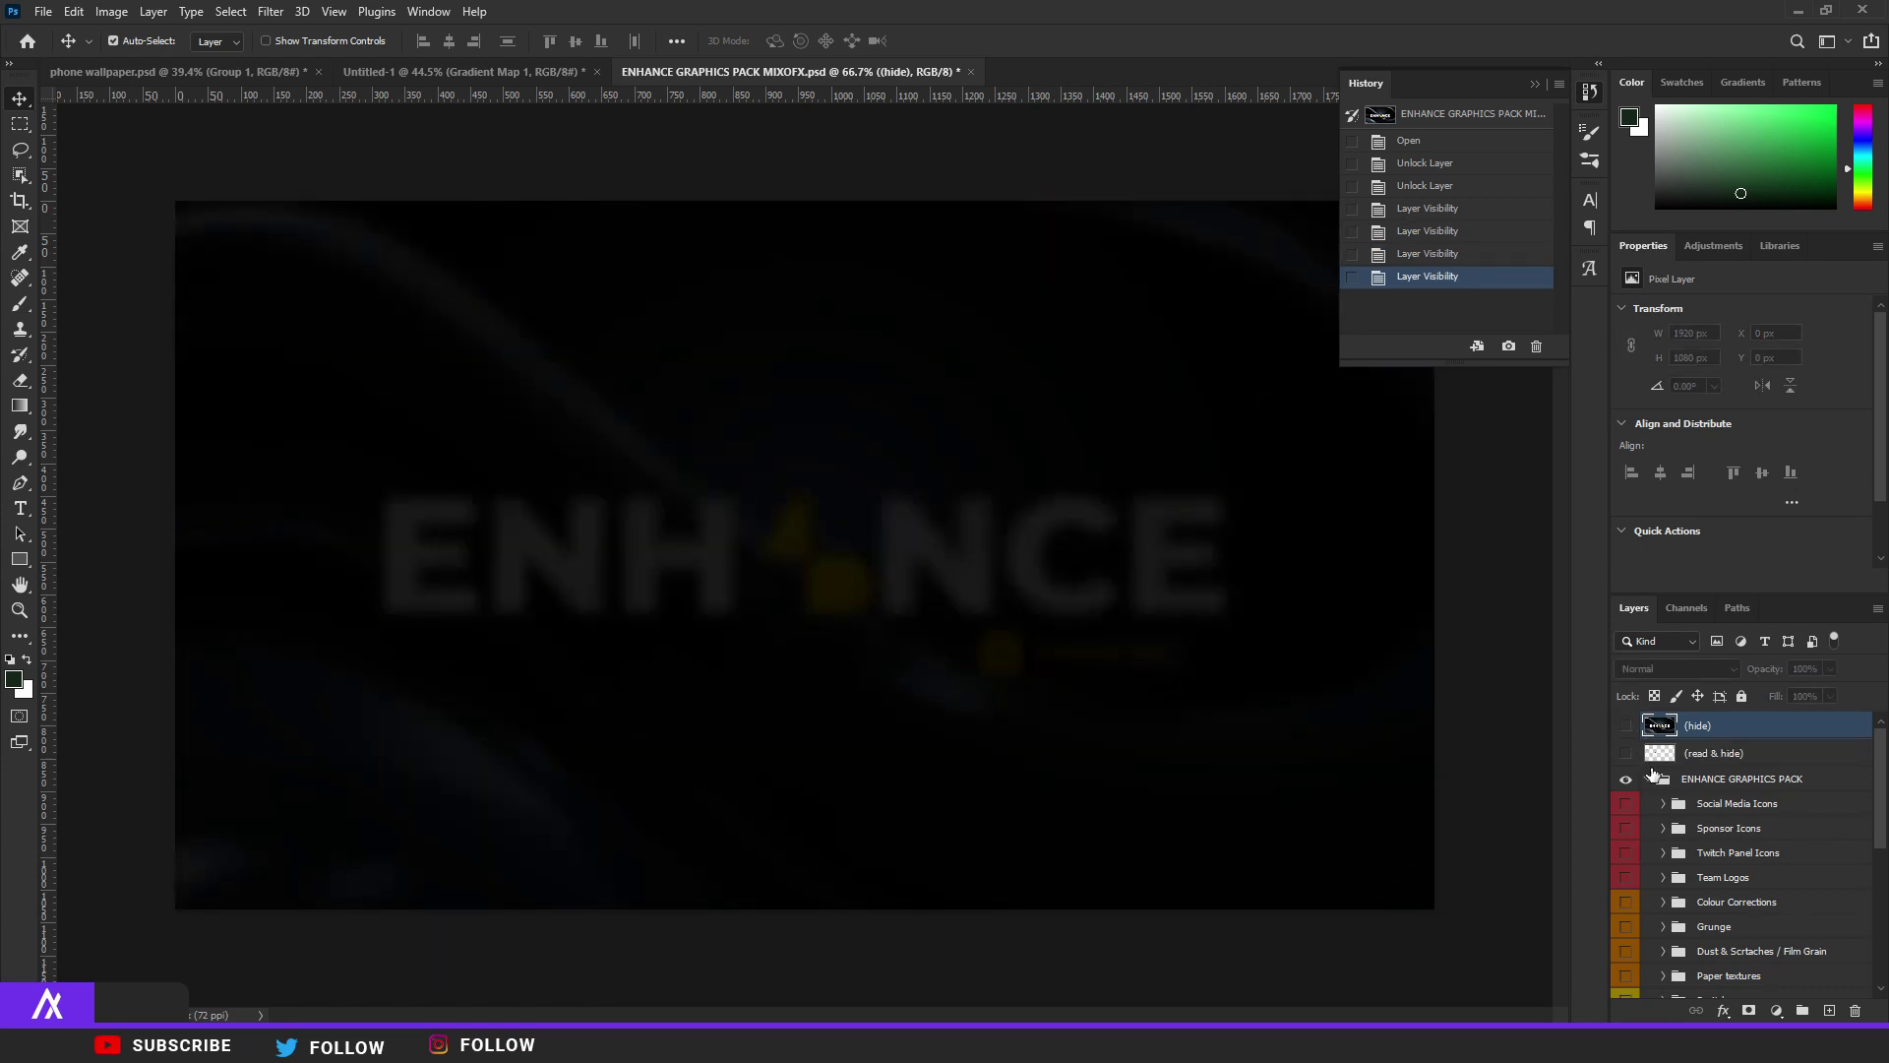
scroll(1663, 807, down, 5)
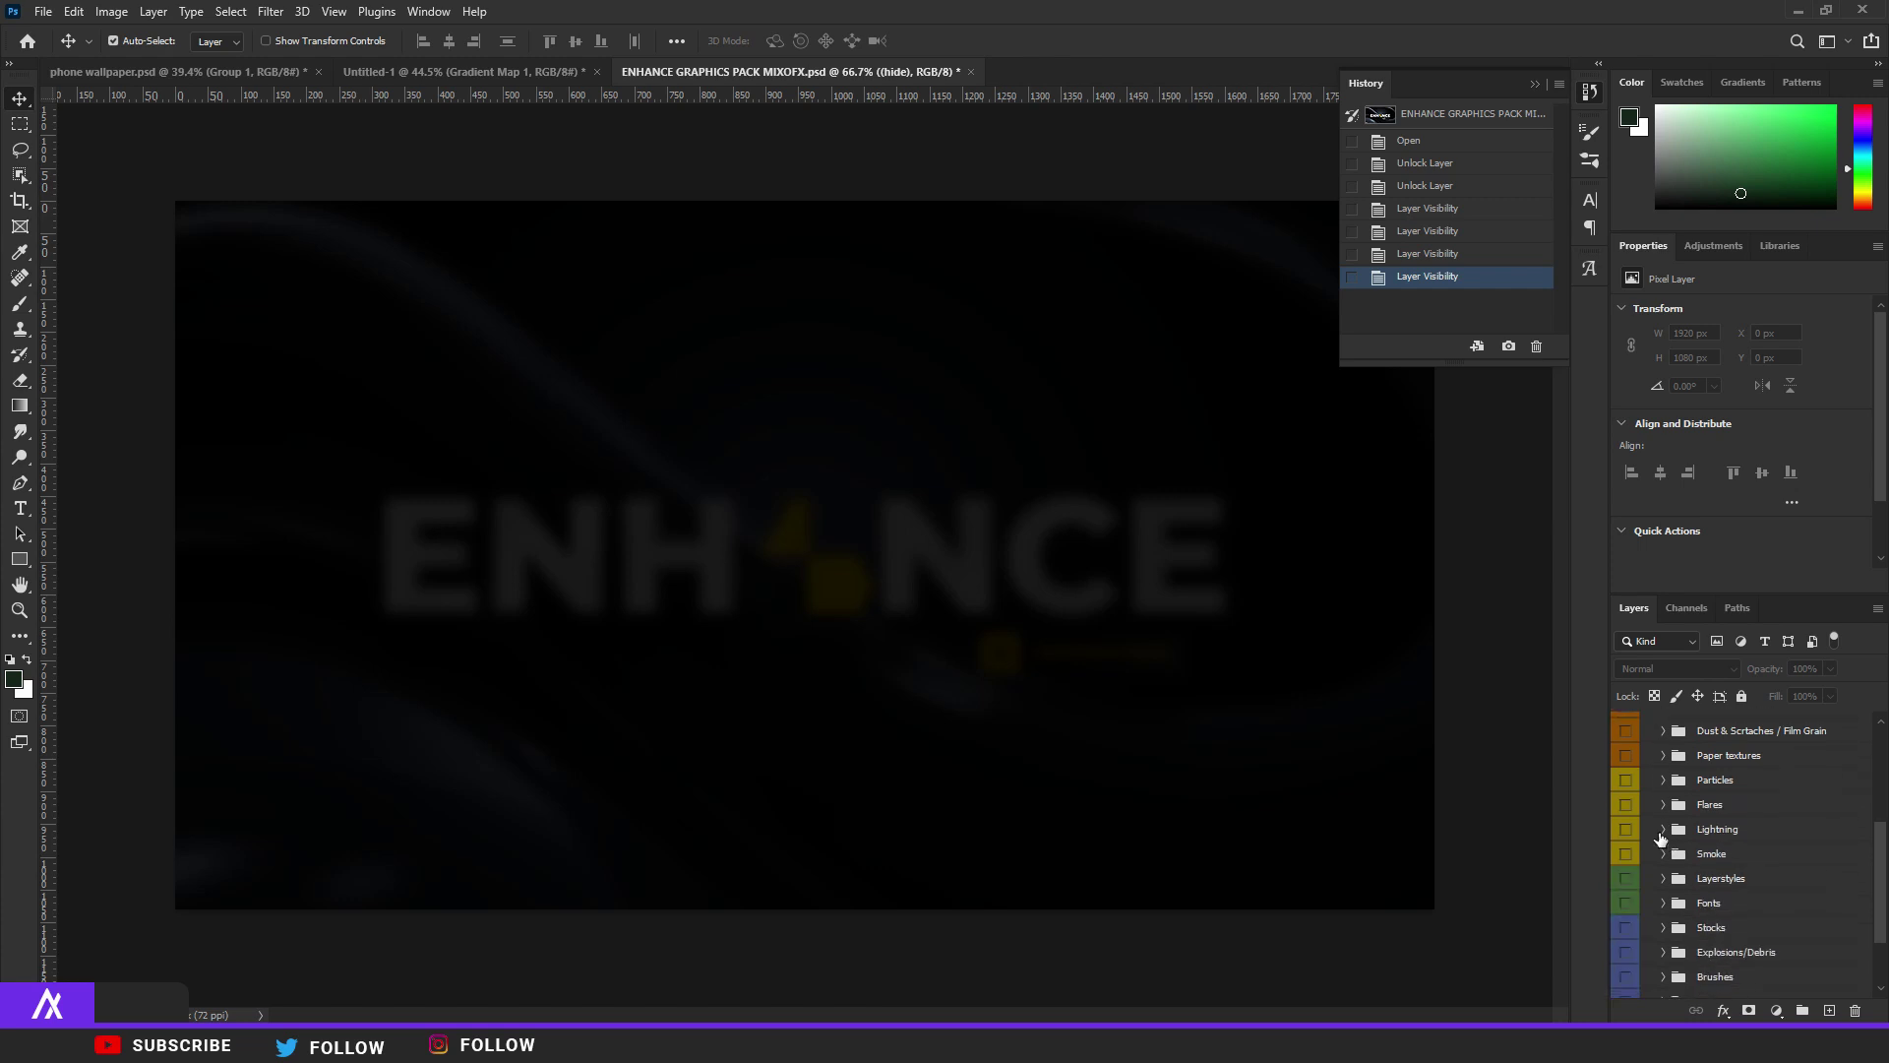
click(1662, 830)
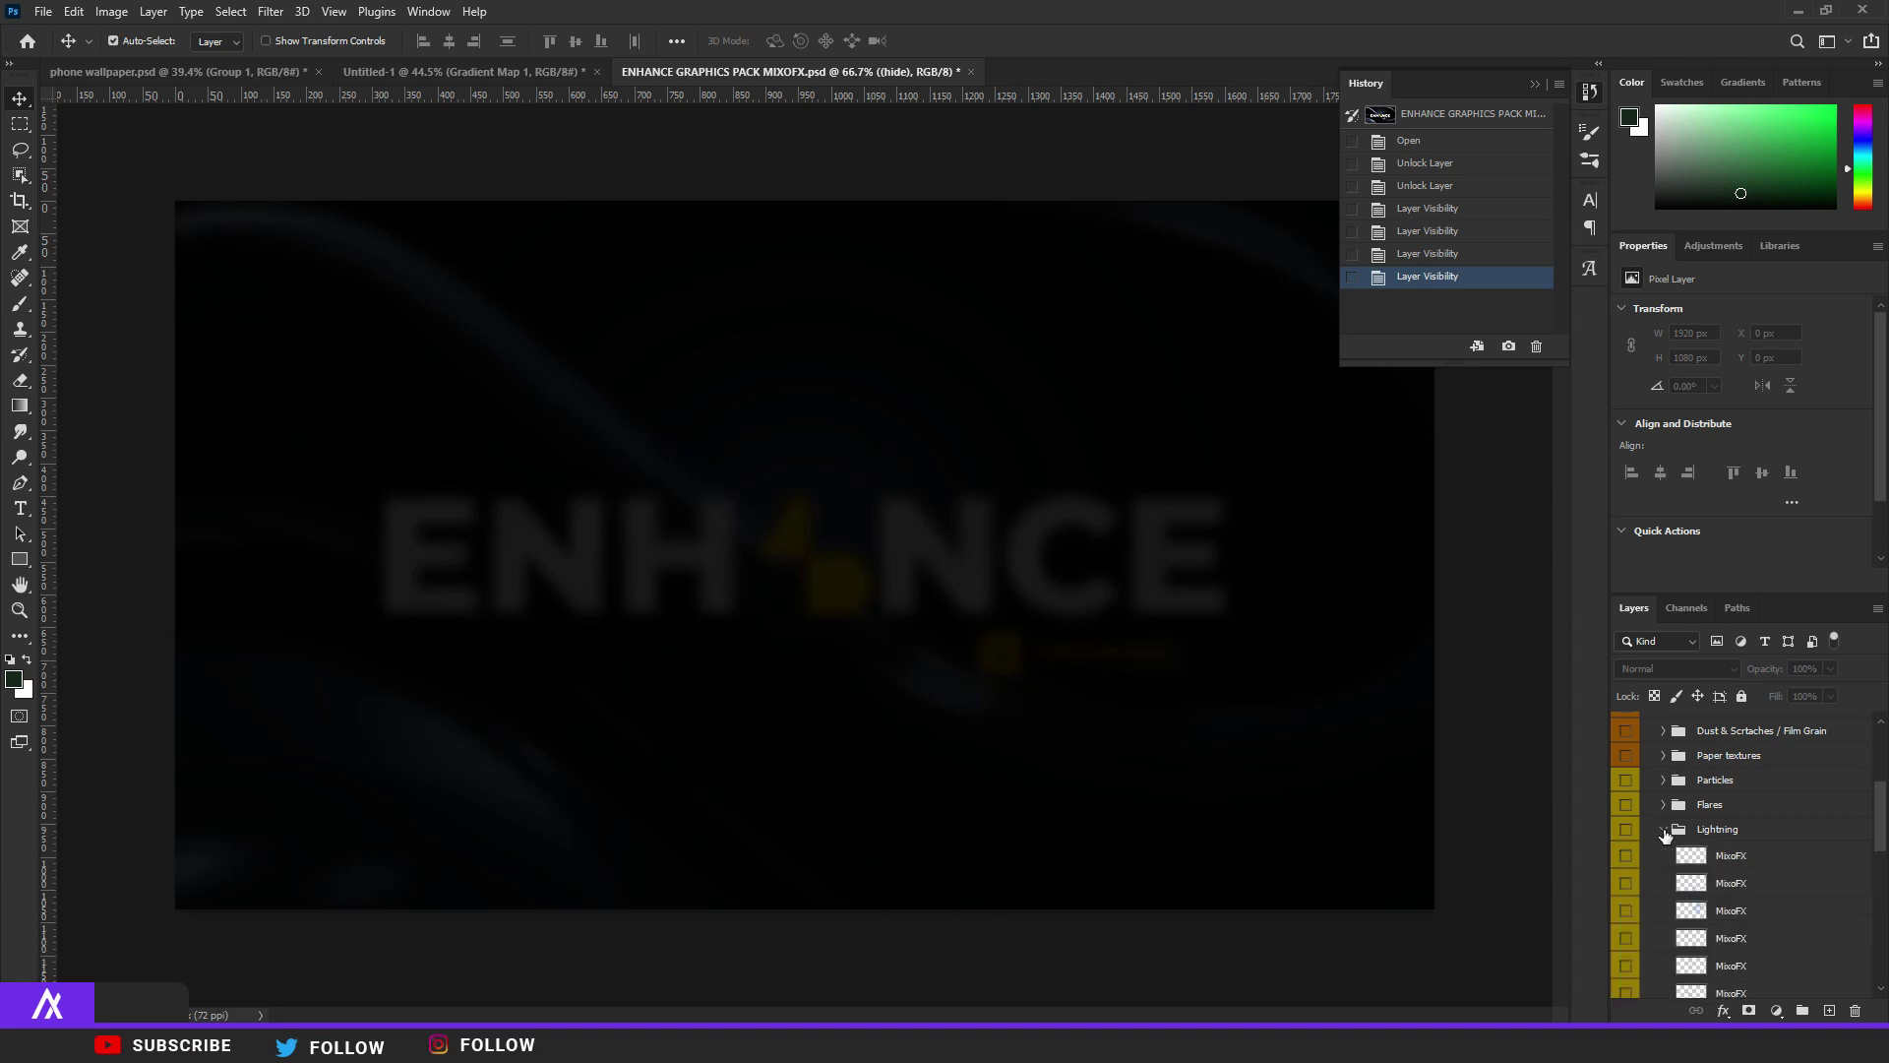
Make the transparent lightning bolt layers of the Lightning group visible in the graphics pack.
click(1628, 858)
click(1627, 883)
click(1635, 911)
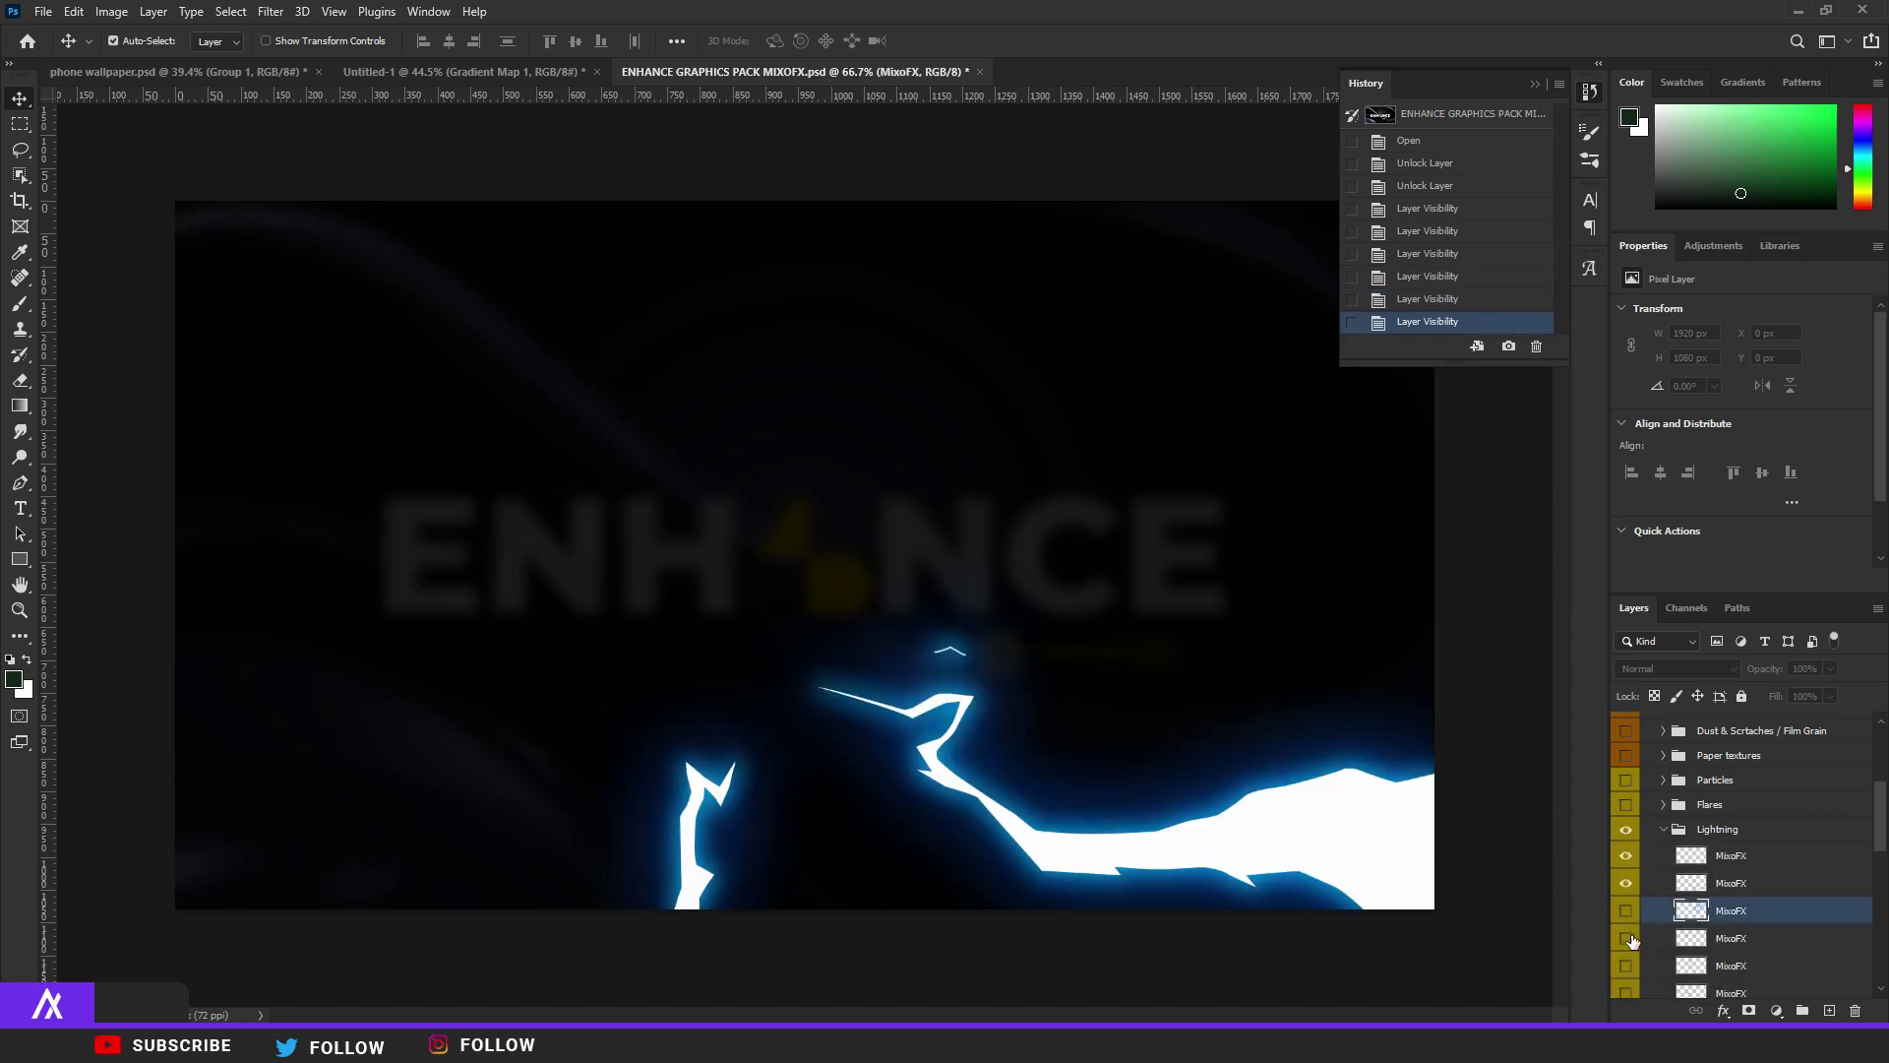
click(1624, 937)
click(1625, 912)
scroll(1633, 917, down, 1)
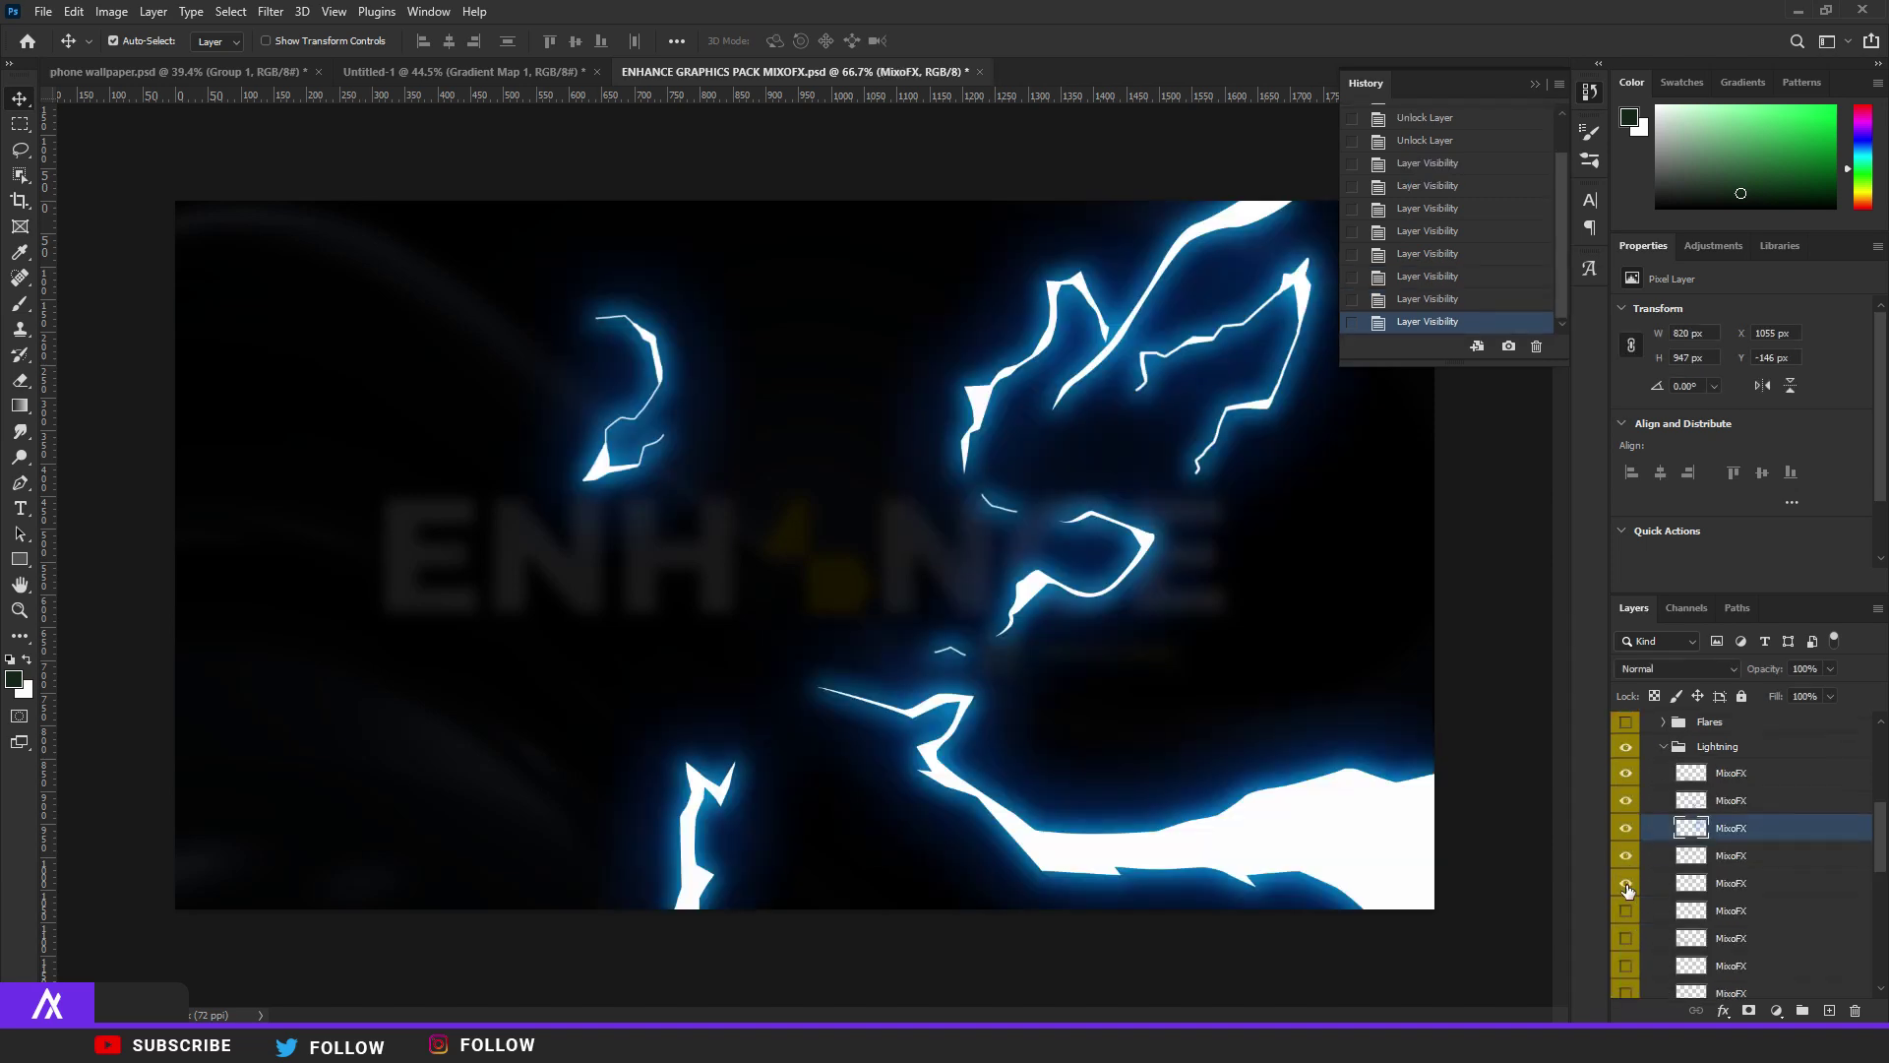
click(1625, 885)
click(1625, 911)
click(1624, 940)
click(1626, 968)
scroll(1626, 964, down, 1)
click(1624, 912)
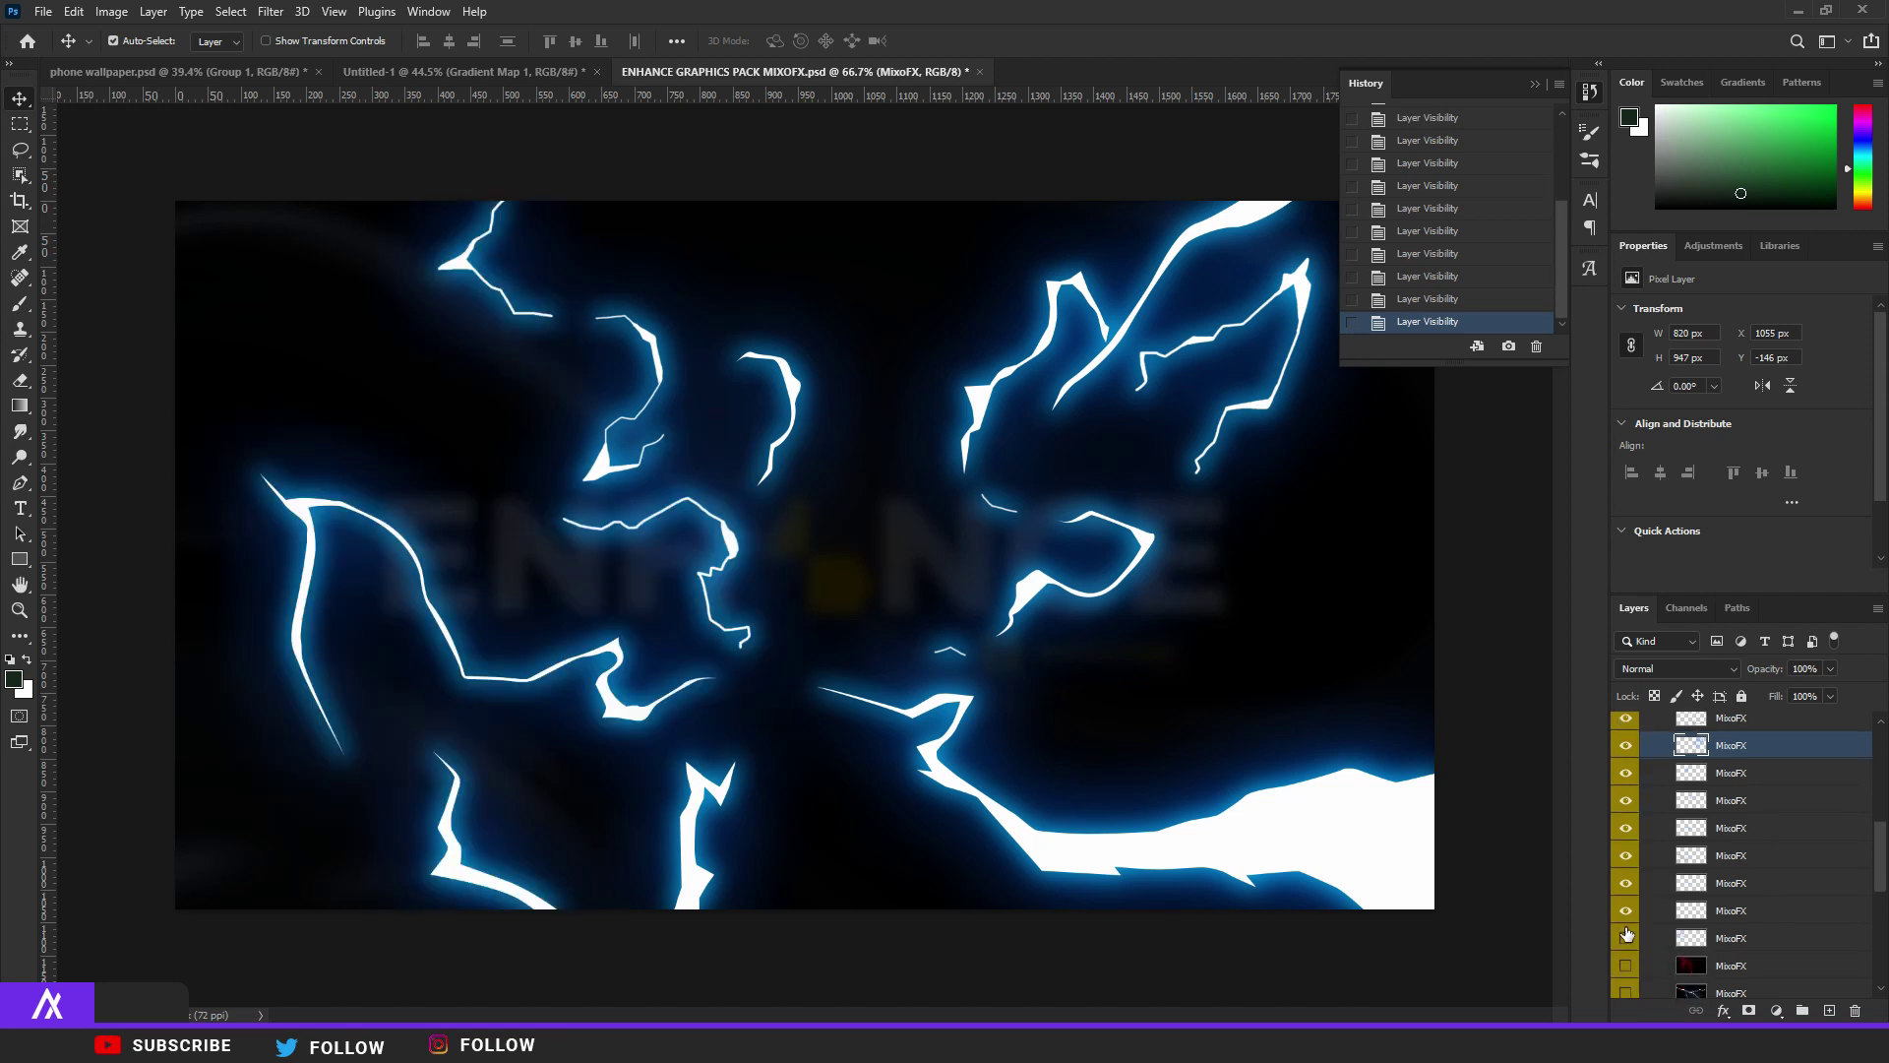
click(1627, 939)
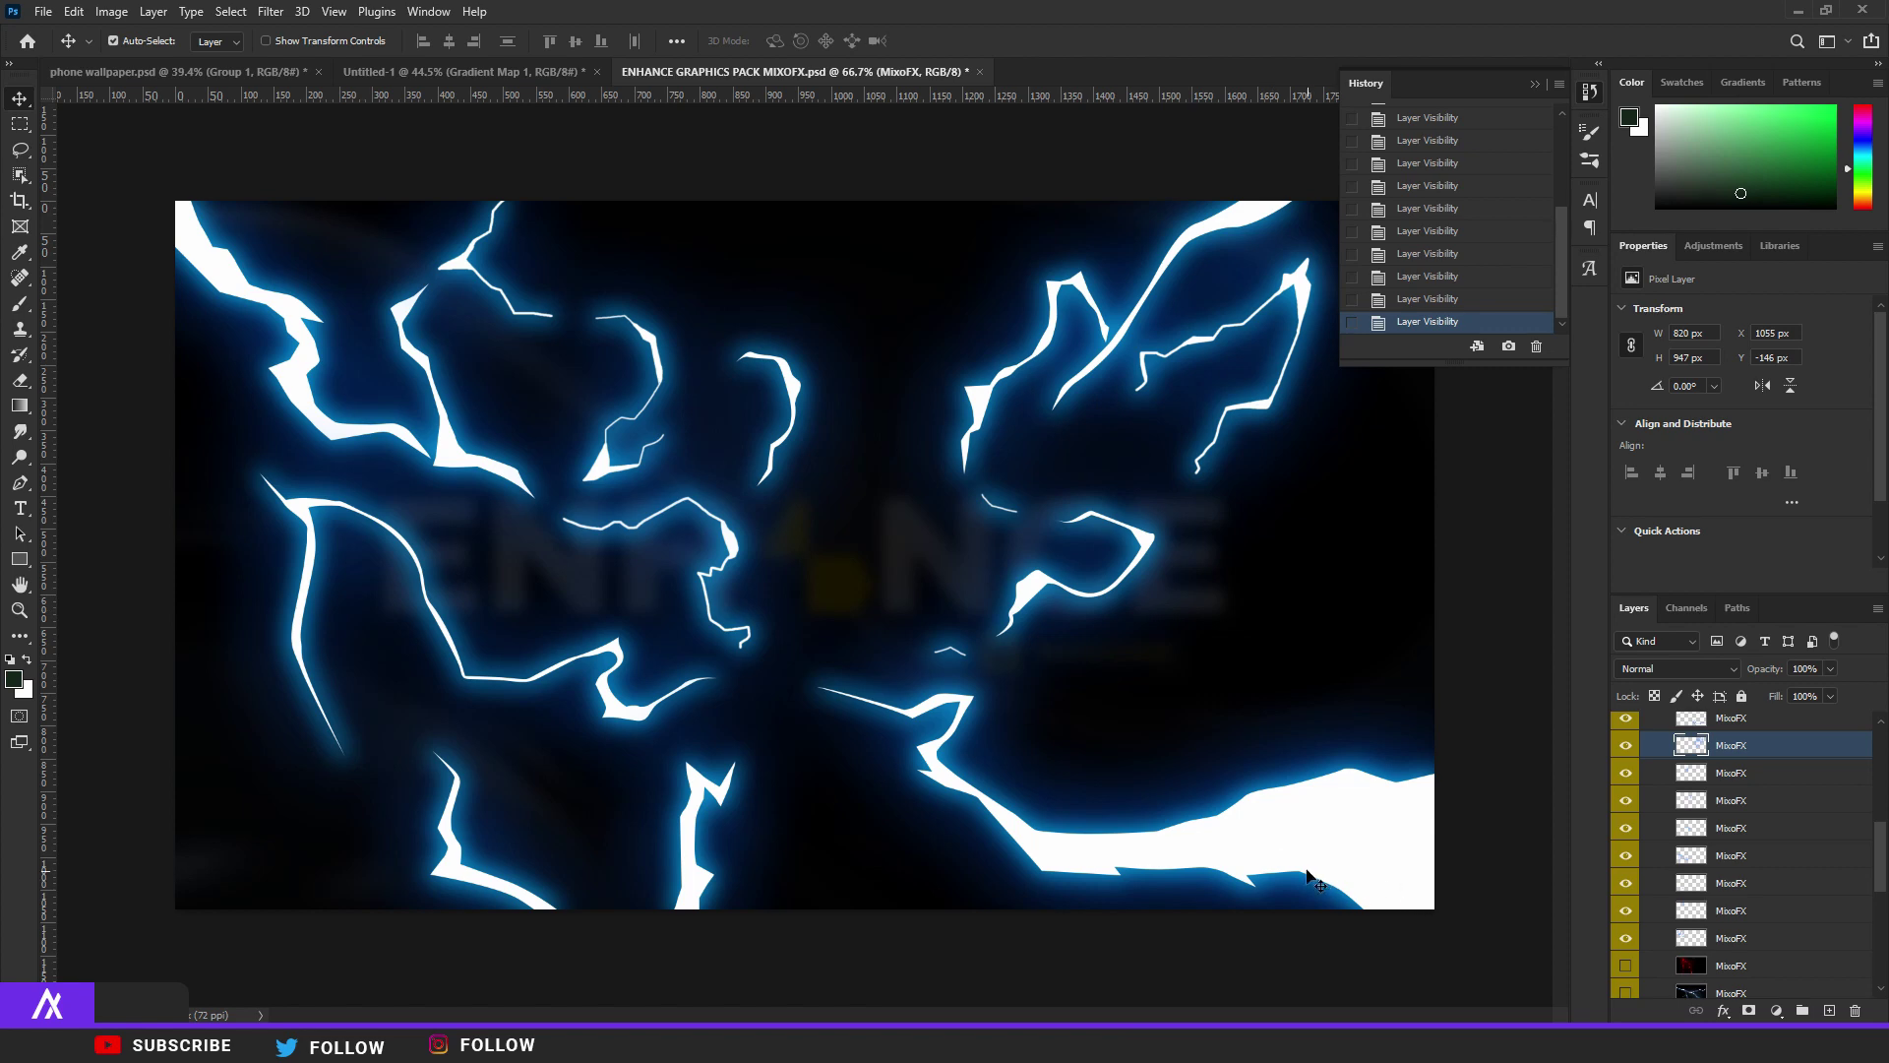
Copy the large thick bolt into the wallpaper, place its layer topmost and rotate it upright over the character's rear leg and the letter U.
drag(1313, 871, 1031, 853)
scroll(1031, 853, down, 4)
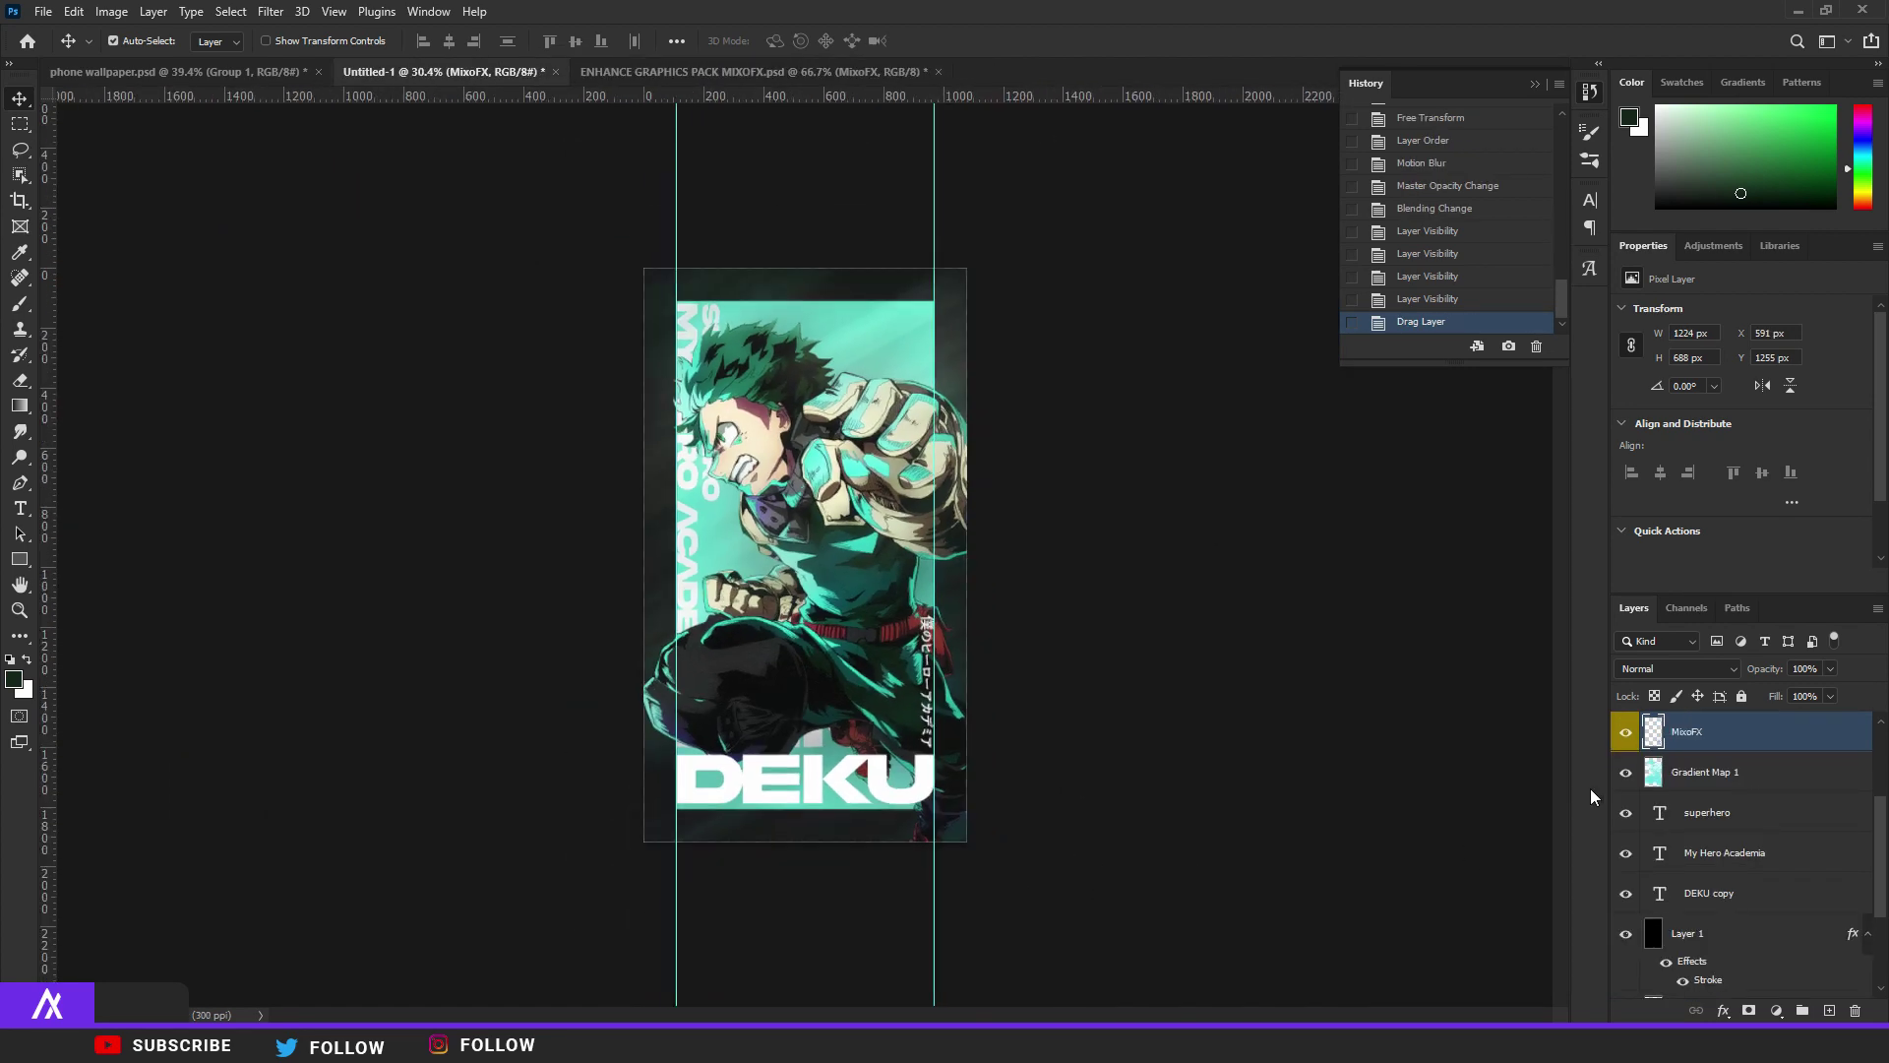
mouse_move(1698, 743)
mouse_down()
mouse_move(1739, 675)
mouse_move(1719, 729)
mouse_up()
scroll(1738, 679, up, 3)
key(ctrl+t)
drag(1181, 639, 1124, 806)
drag(953, 836, 979, 835)
key(Return)
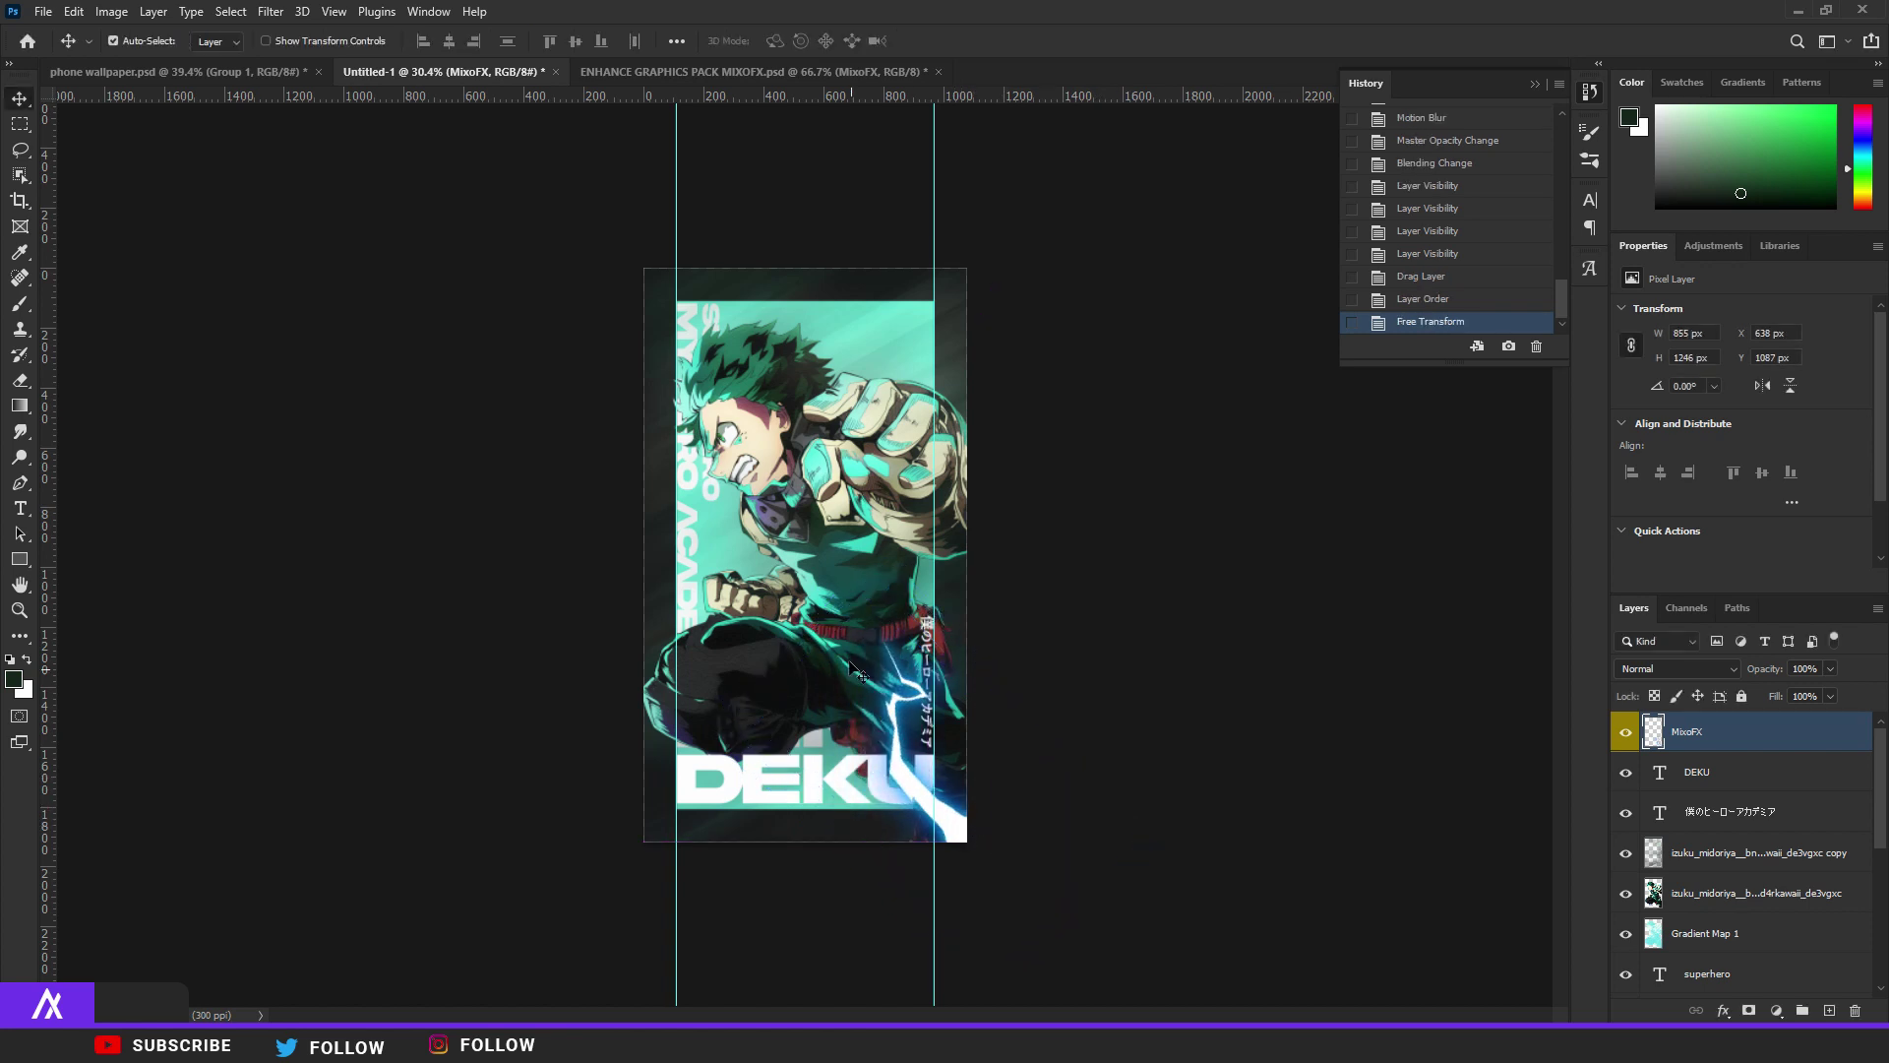
Copy the pack's large branched bolt into the wallpaper and rotate it about 92° over the character's raised fist.
click(692, 73)
drag(1157, 278, 841, 340)
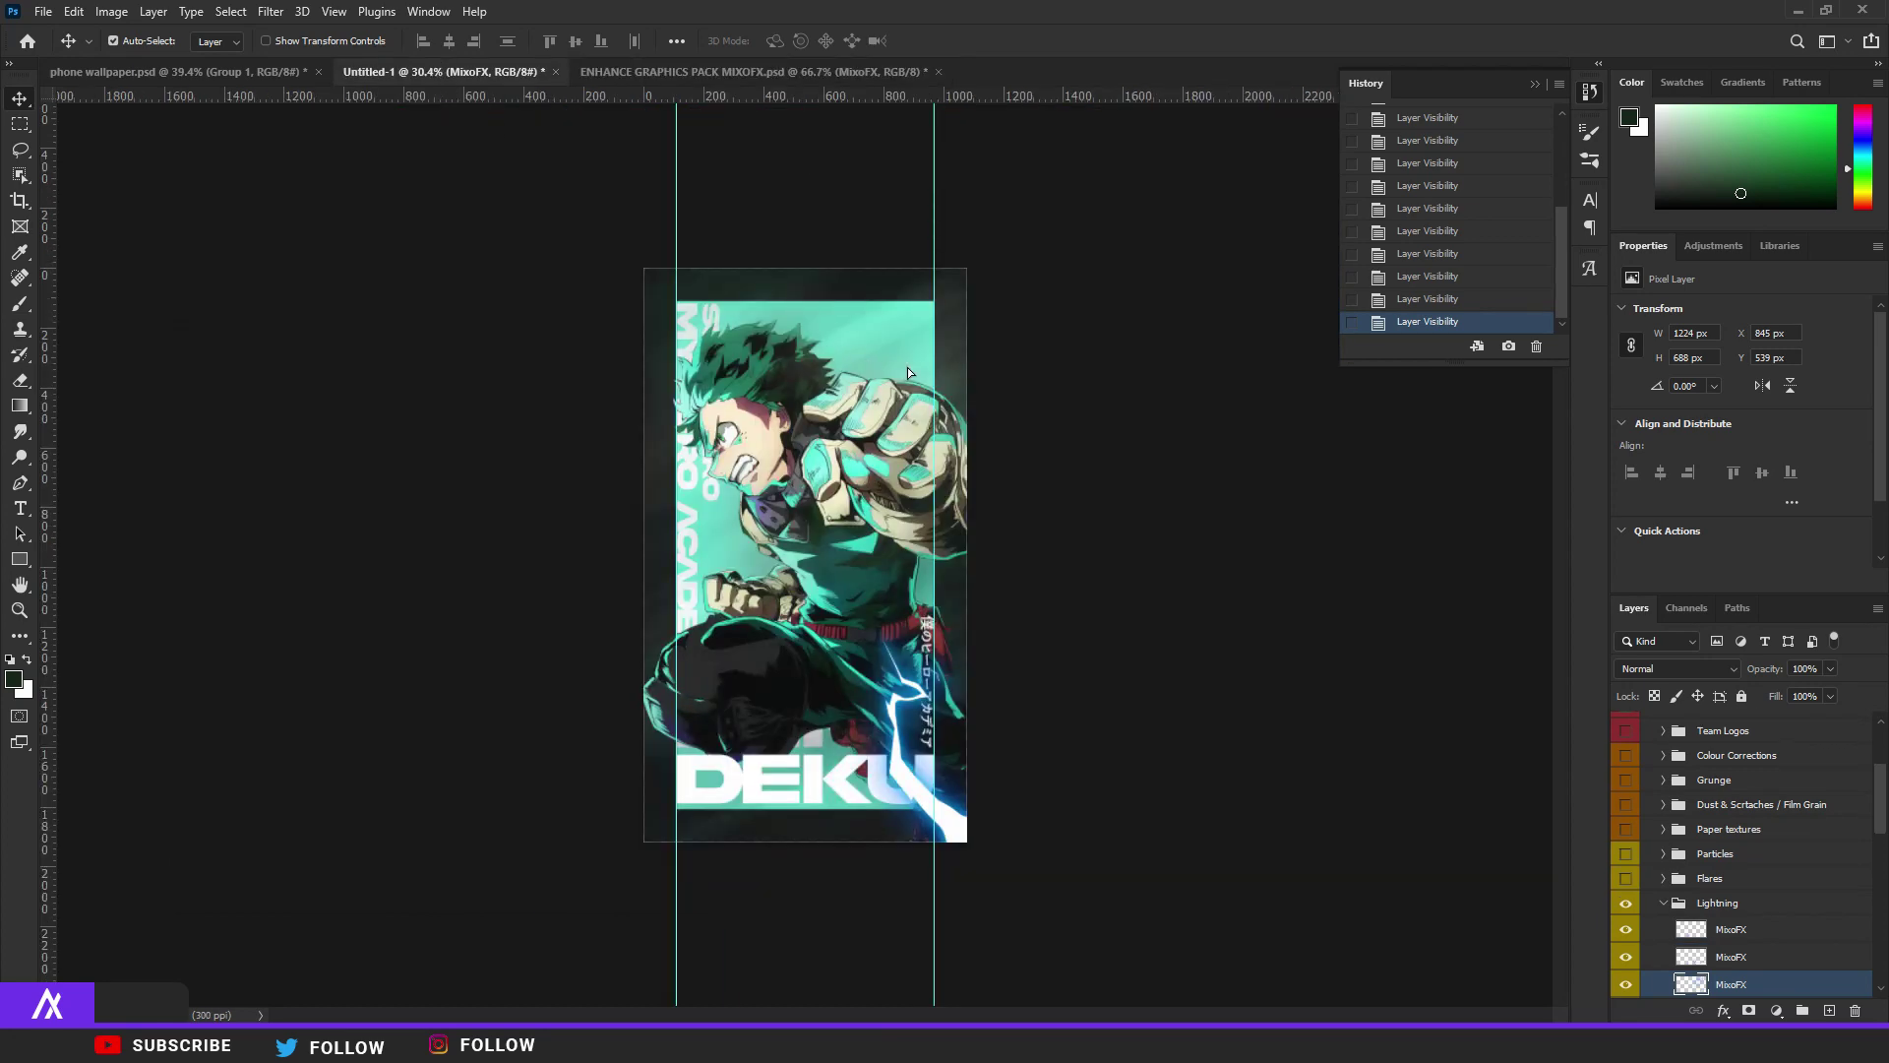
scroll(929, 374, up, 5)
key(ctrl+t)
drag(833, 111, 1122, 372)
drag(946, 358, 1006, 528)
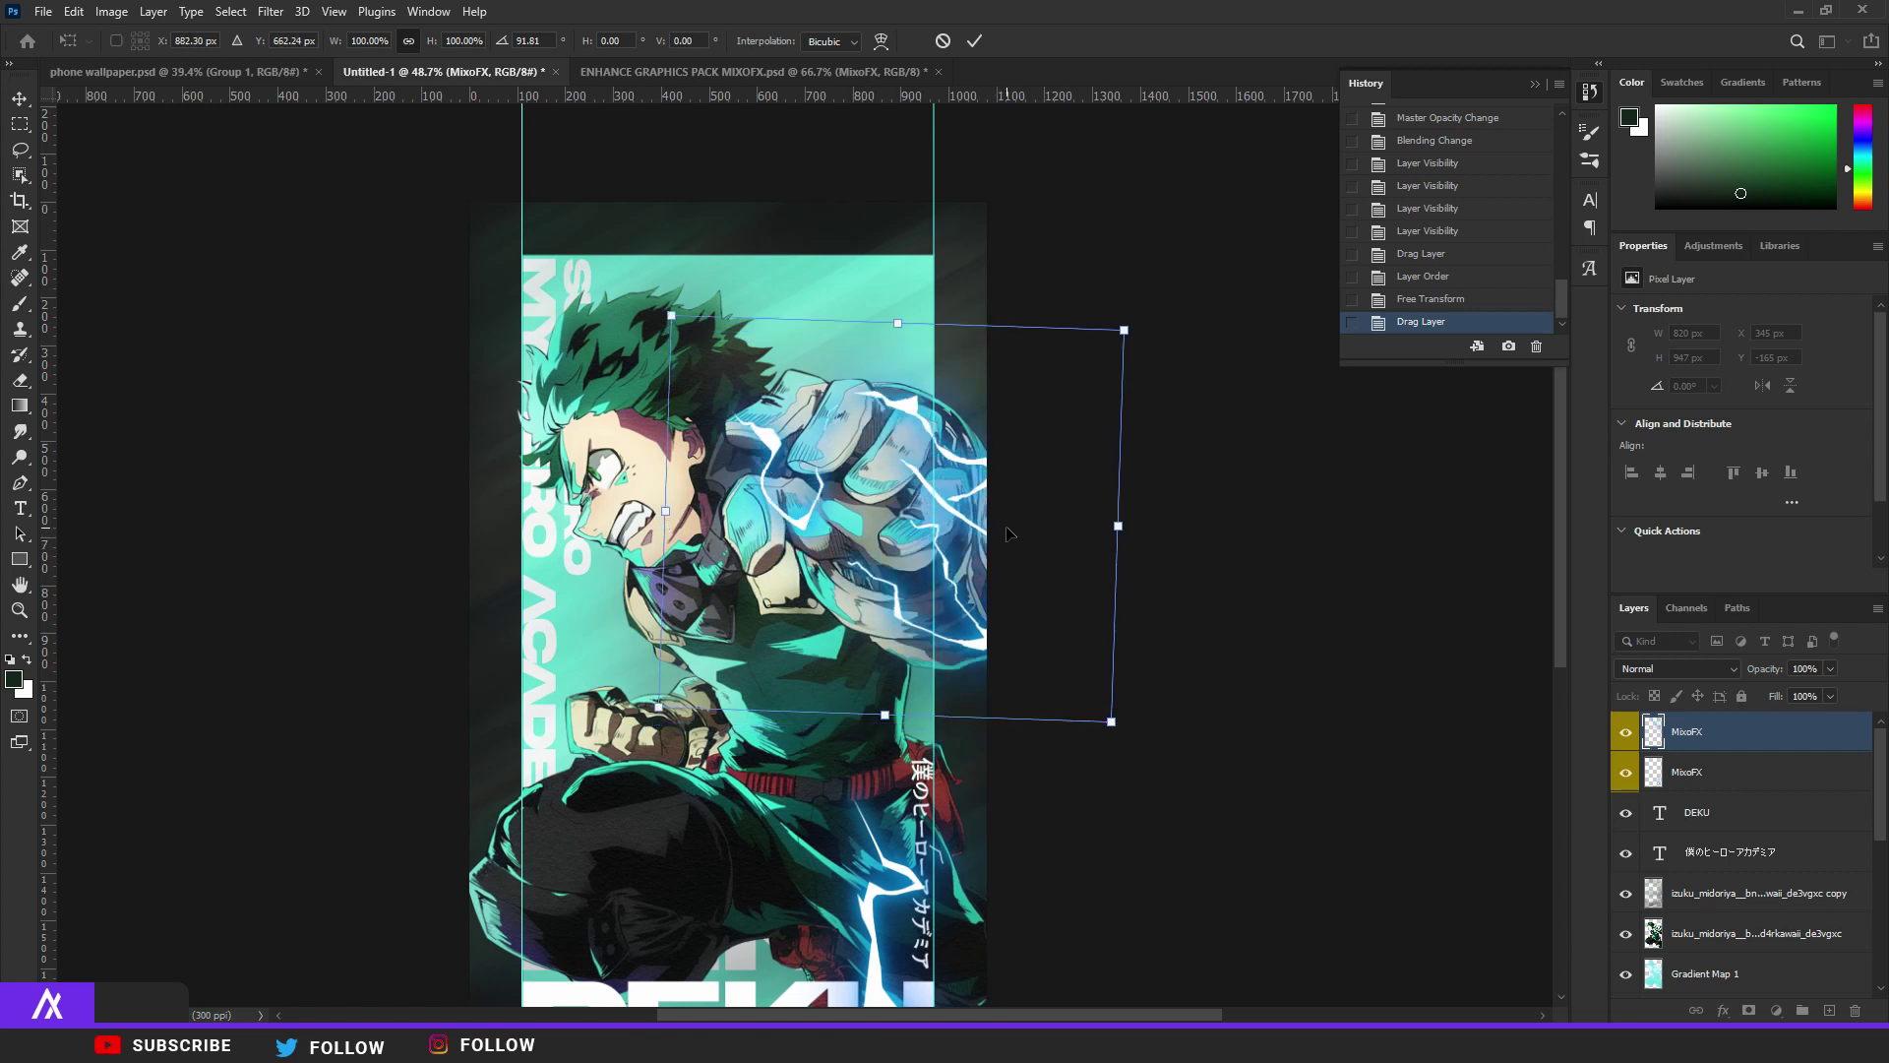
key(Return)
Enlarge the branched bolt over the raised fist to about 1003 × 888 px.
key(ctrl+t)
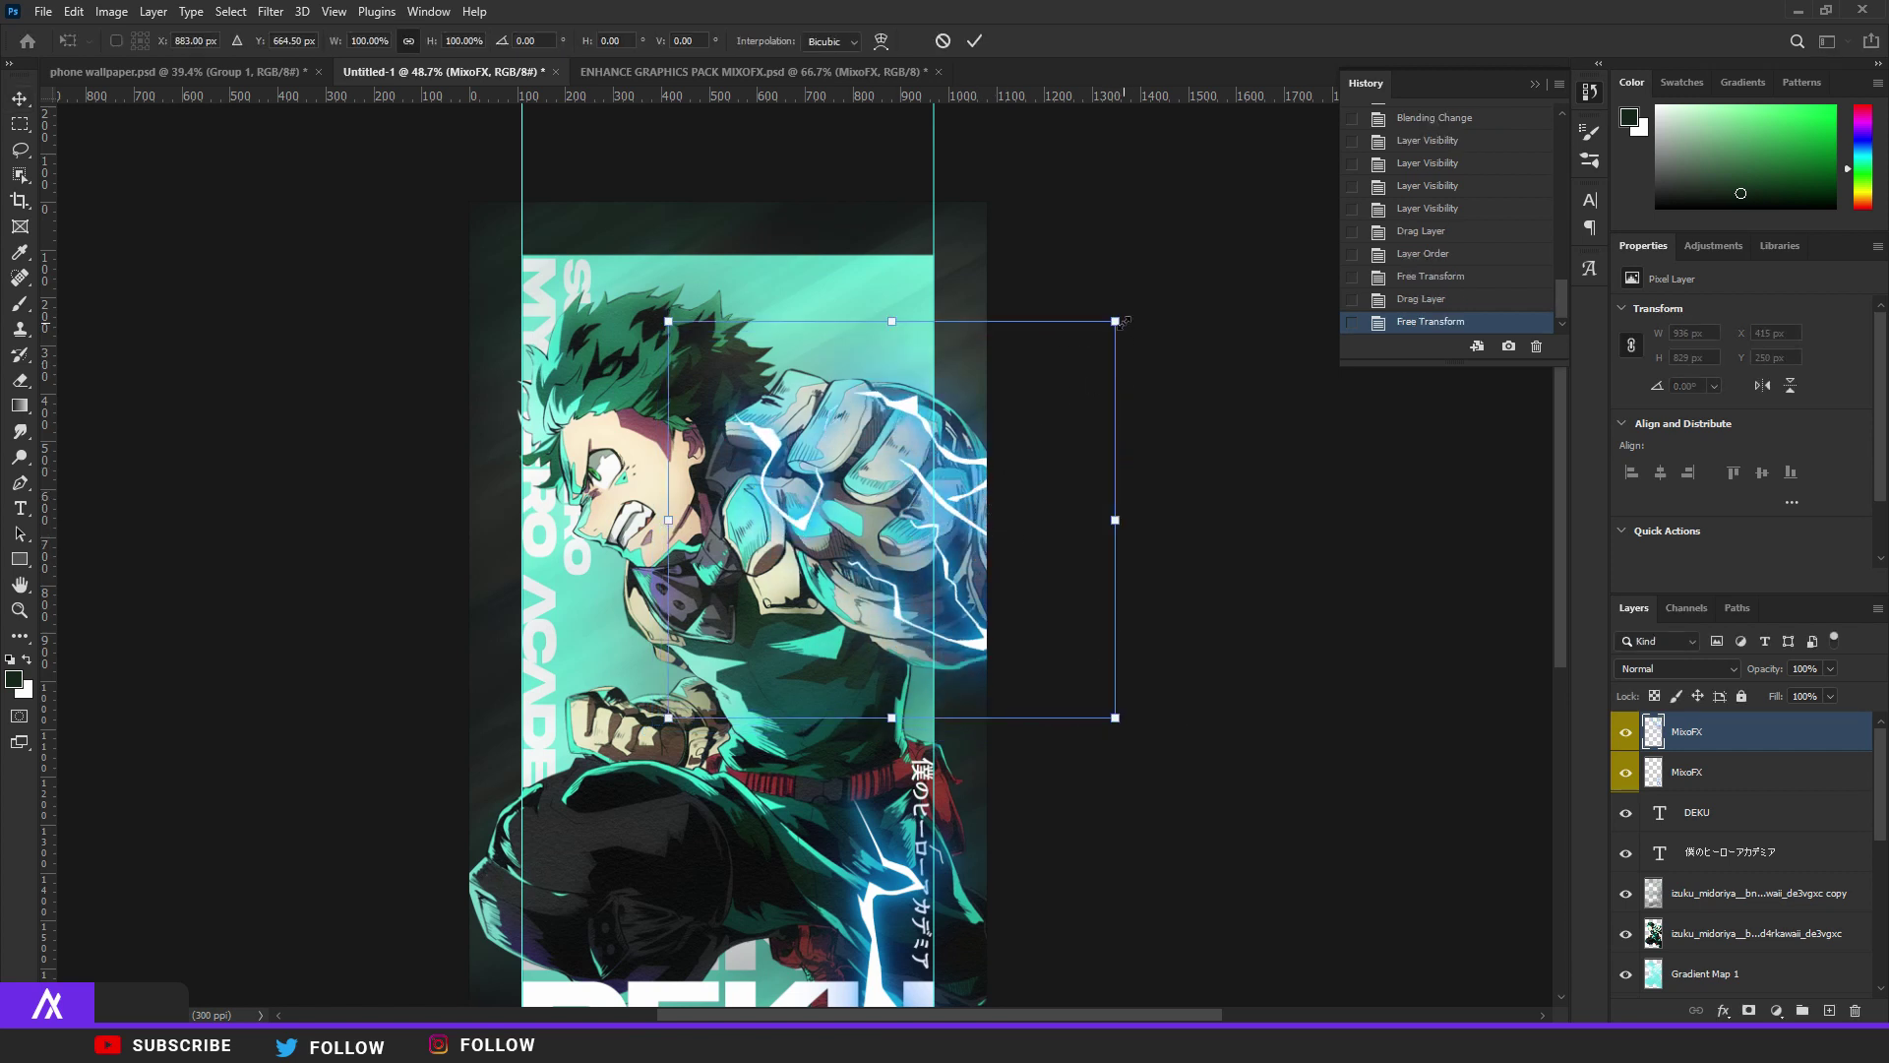
drag(1122, 329, 1179, 316)
key(Return)
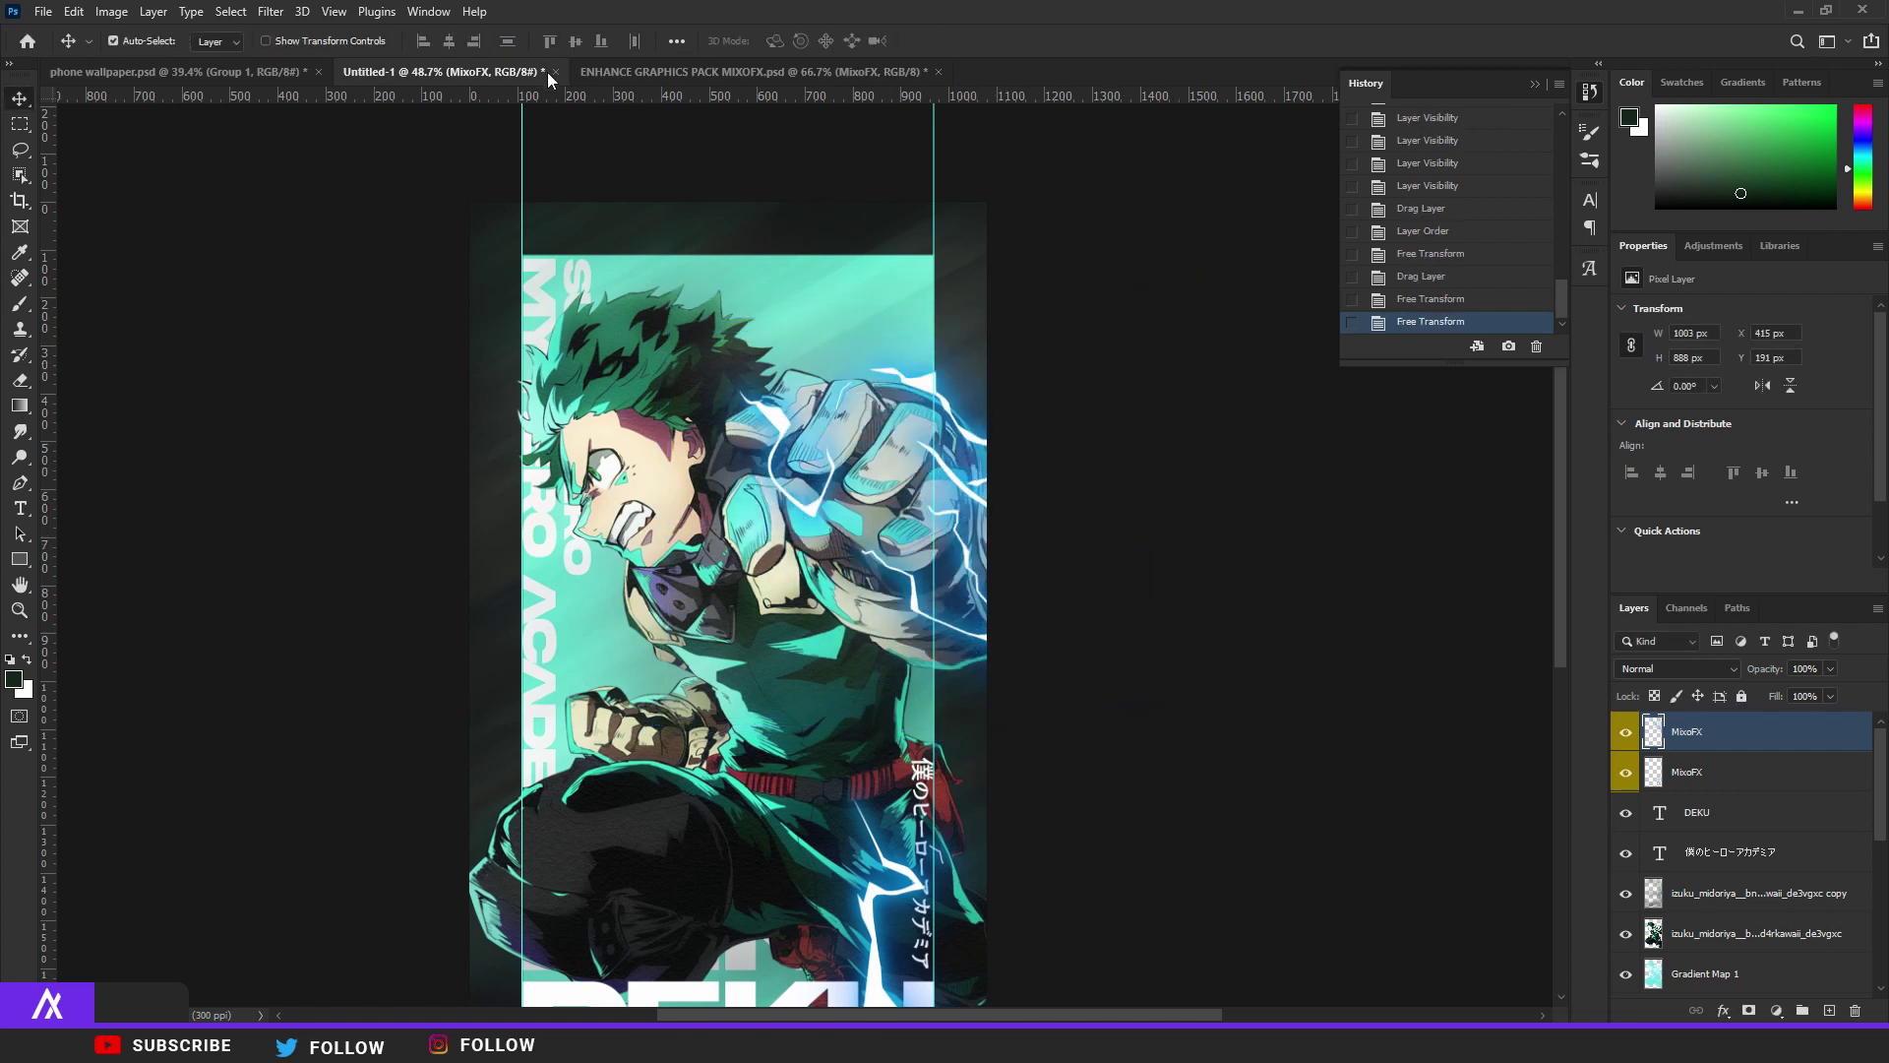
Copy the small curved bolt from the graphics pack into the wallpaper and rotate it around the character's front foot beside the DEKU text.
click(610, 72)
drag(797, 398, 514, 91)
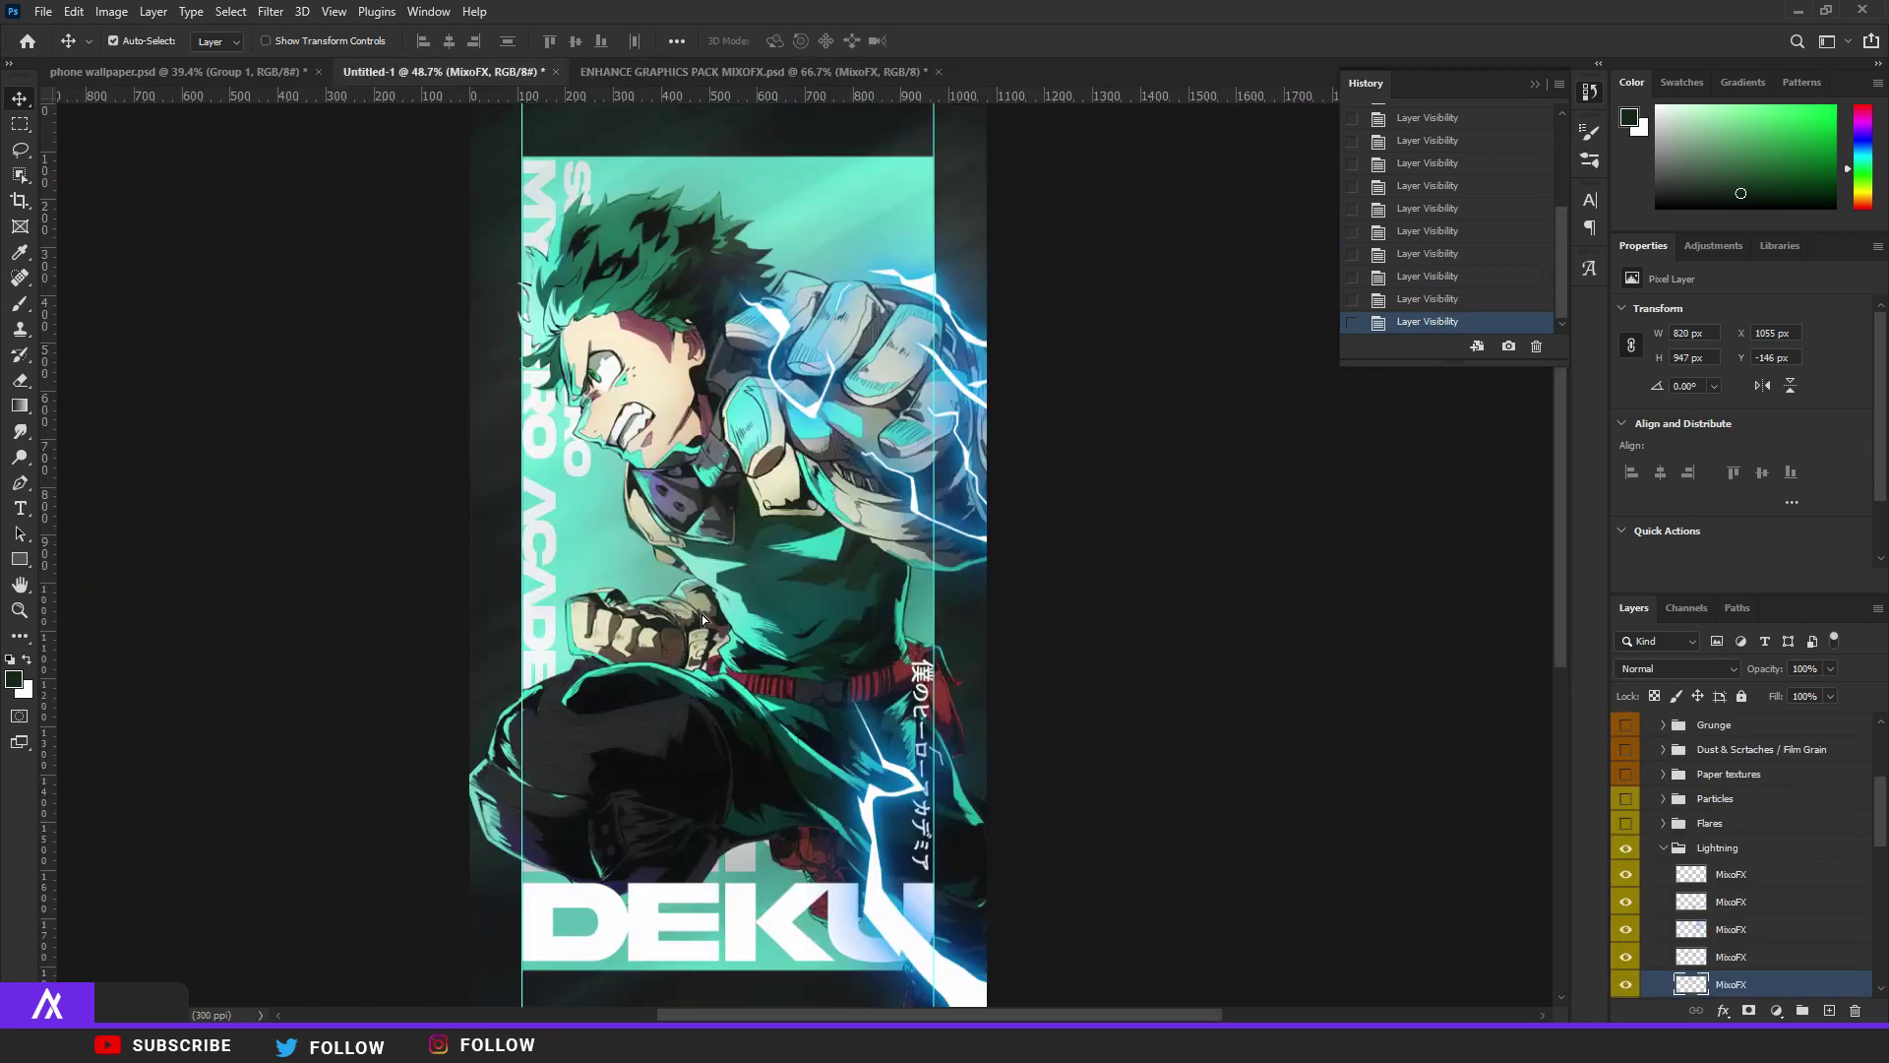
drag(701, 614, 940, 621)
key(ctrl+t)
drag(1085, 579, 718, 900)
drag(852, 876, 787, 1003)
mouse_move(692, 919)
mouse_down()
mouse_move(542, 919)
mouse_move(689, 910)
mouse_up()
key(Return)
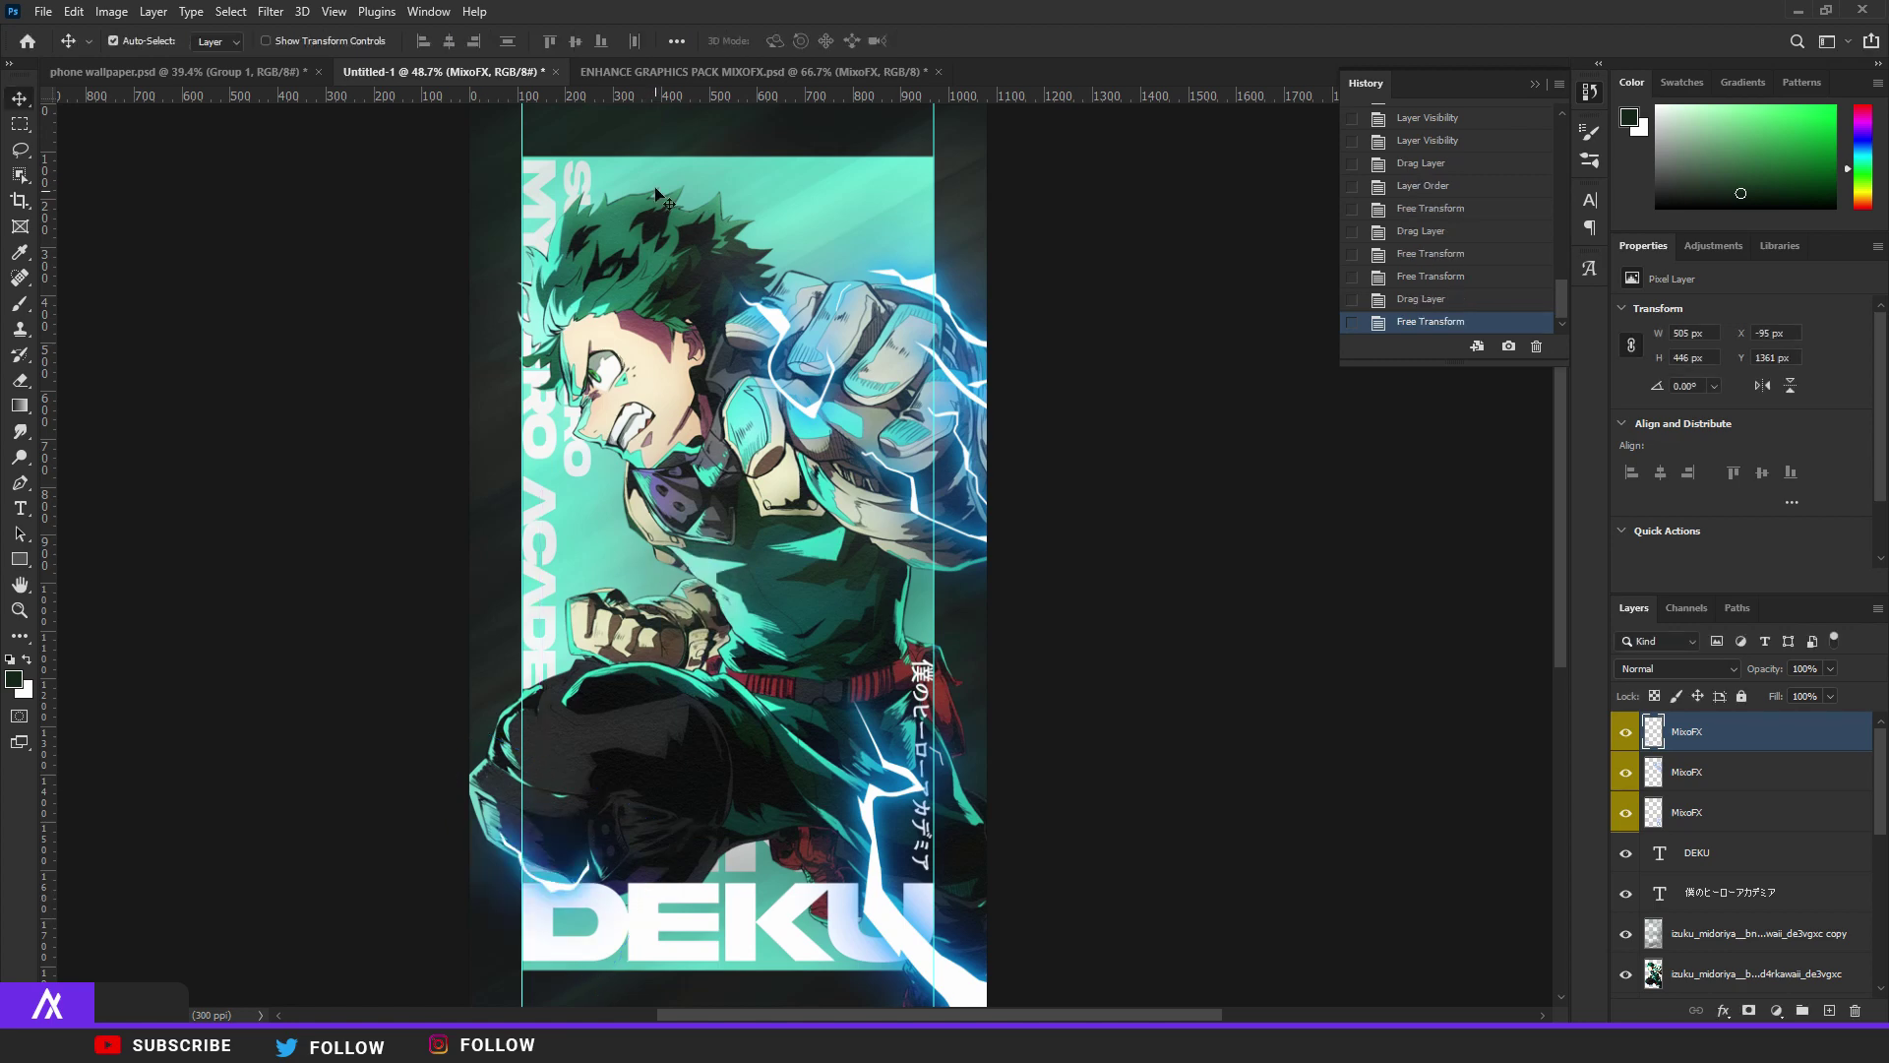
Copy the thick diagonal bolt from the graphics pack into the wallpaper and rotate it about 104° above the character's hair.
click(689, 72)
drag(461, 451, 506, 131)
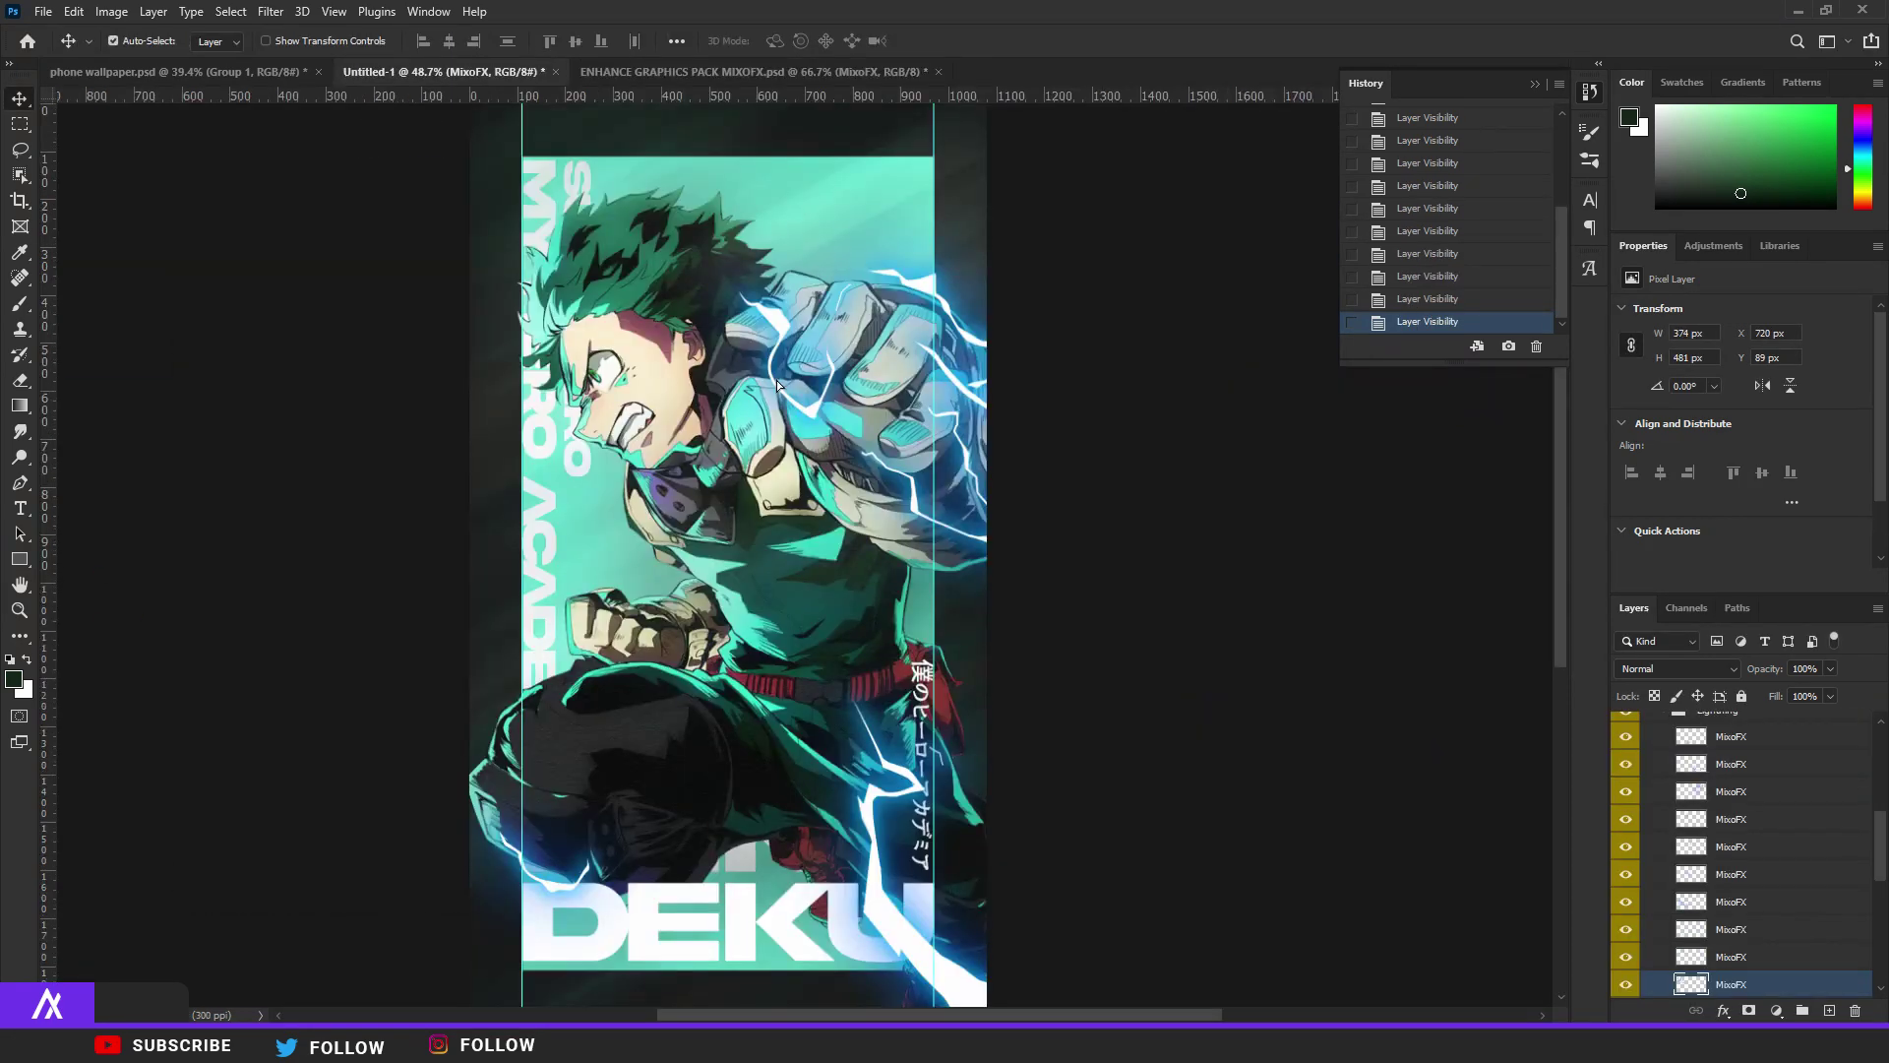
drag(776, 385, 777, 384)
key(ctrl+t)
drag(954, 335, 924, 615)
drag(866, 425, 944, 829)
drag(769, 677, 722, 193)
scroll(722, 193, down, 1)
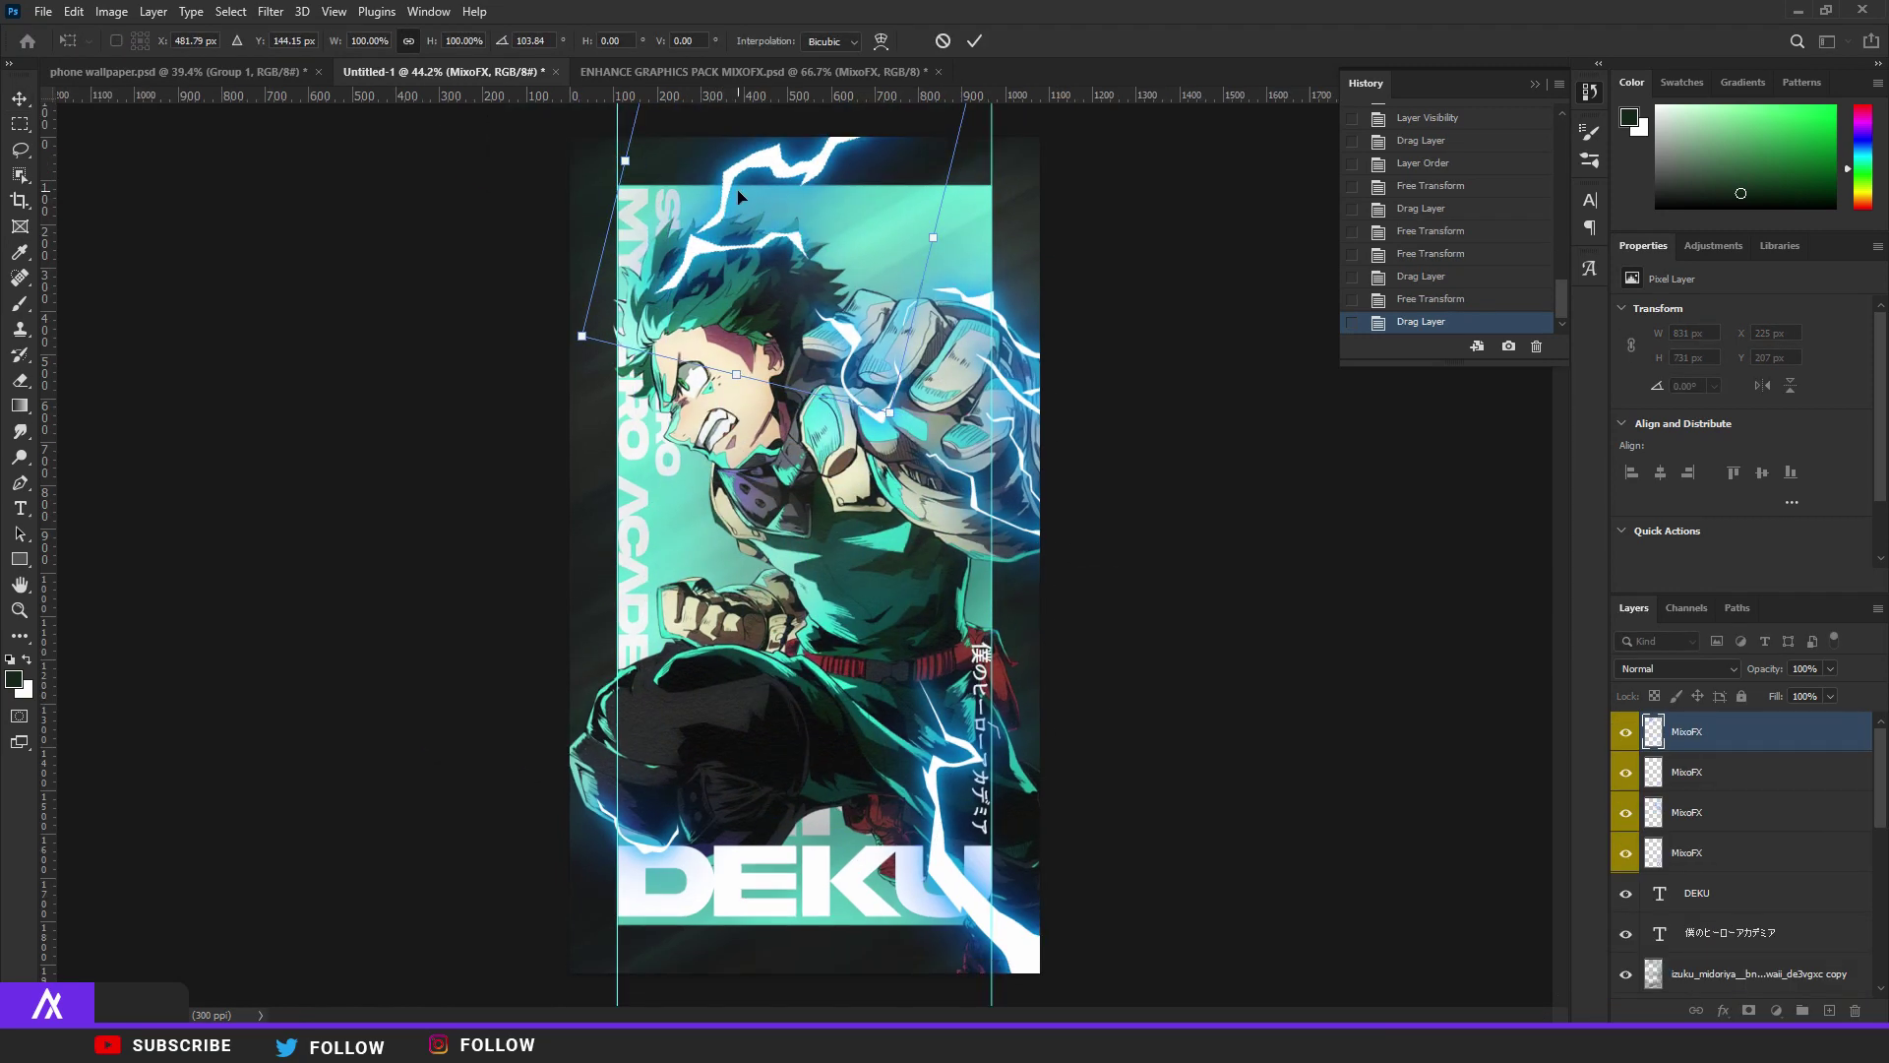
key(Return)
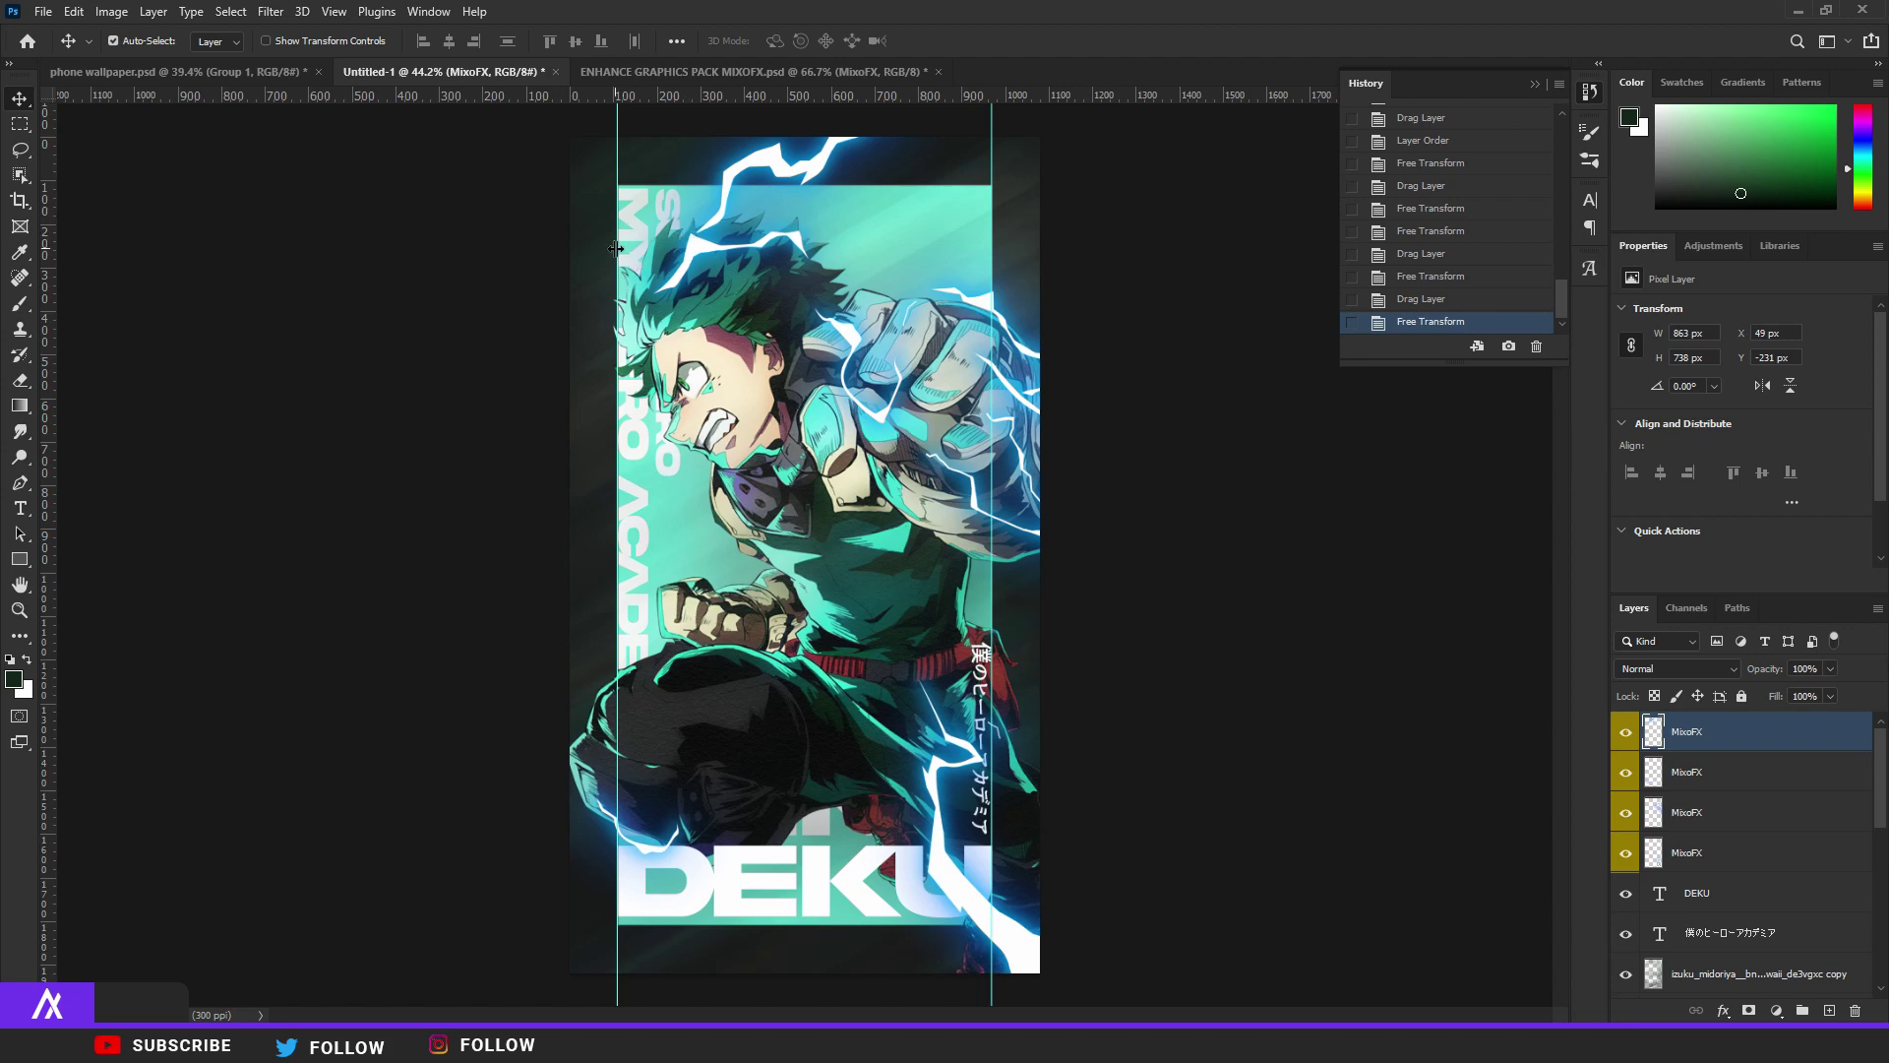
Copy the thin curved bolt near the middle of the graphics pack into the wallpaper.
click(642, 67)
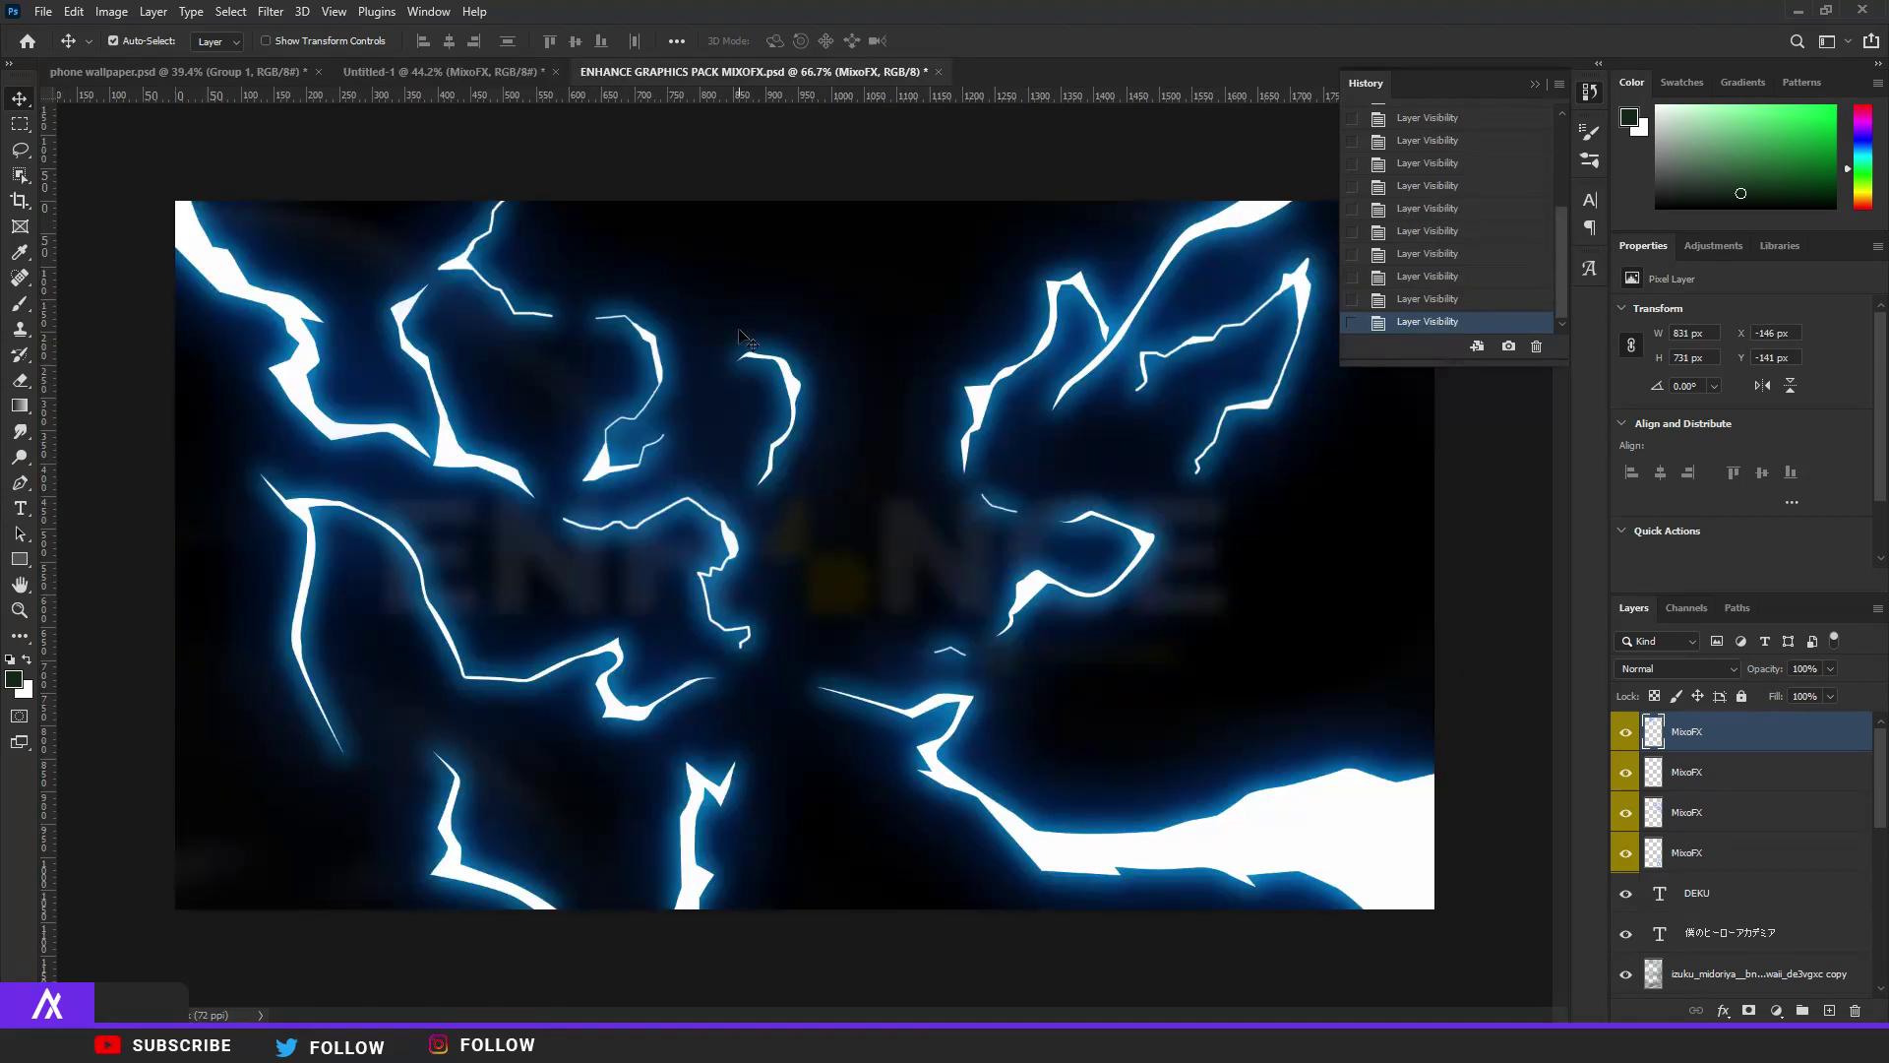
drag(712, 660, 728, 758)
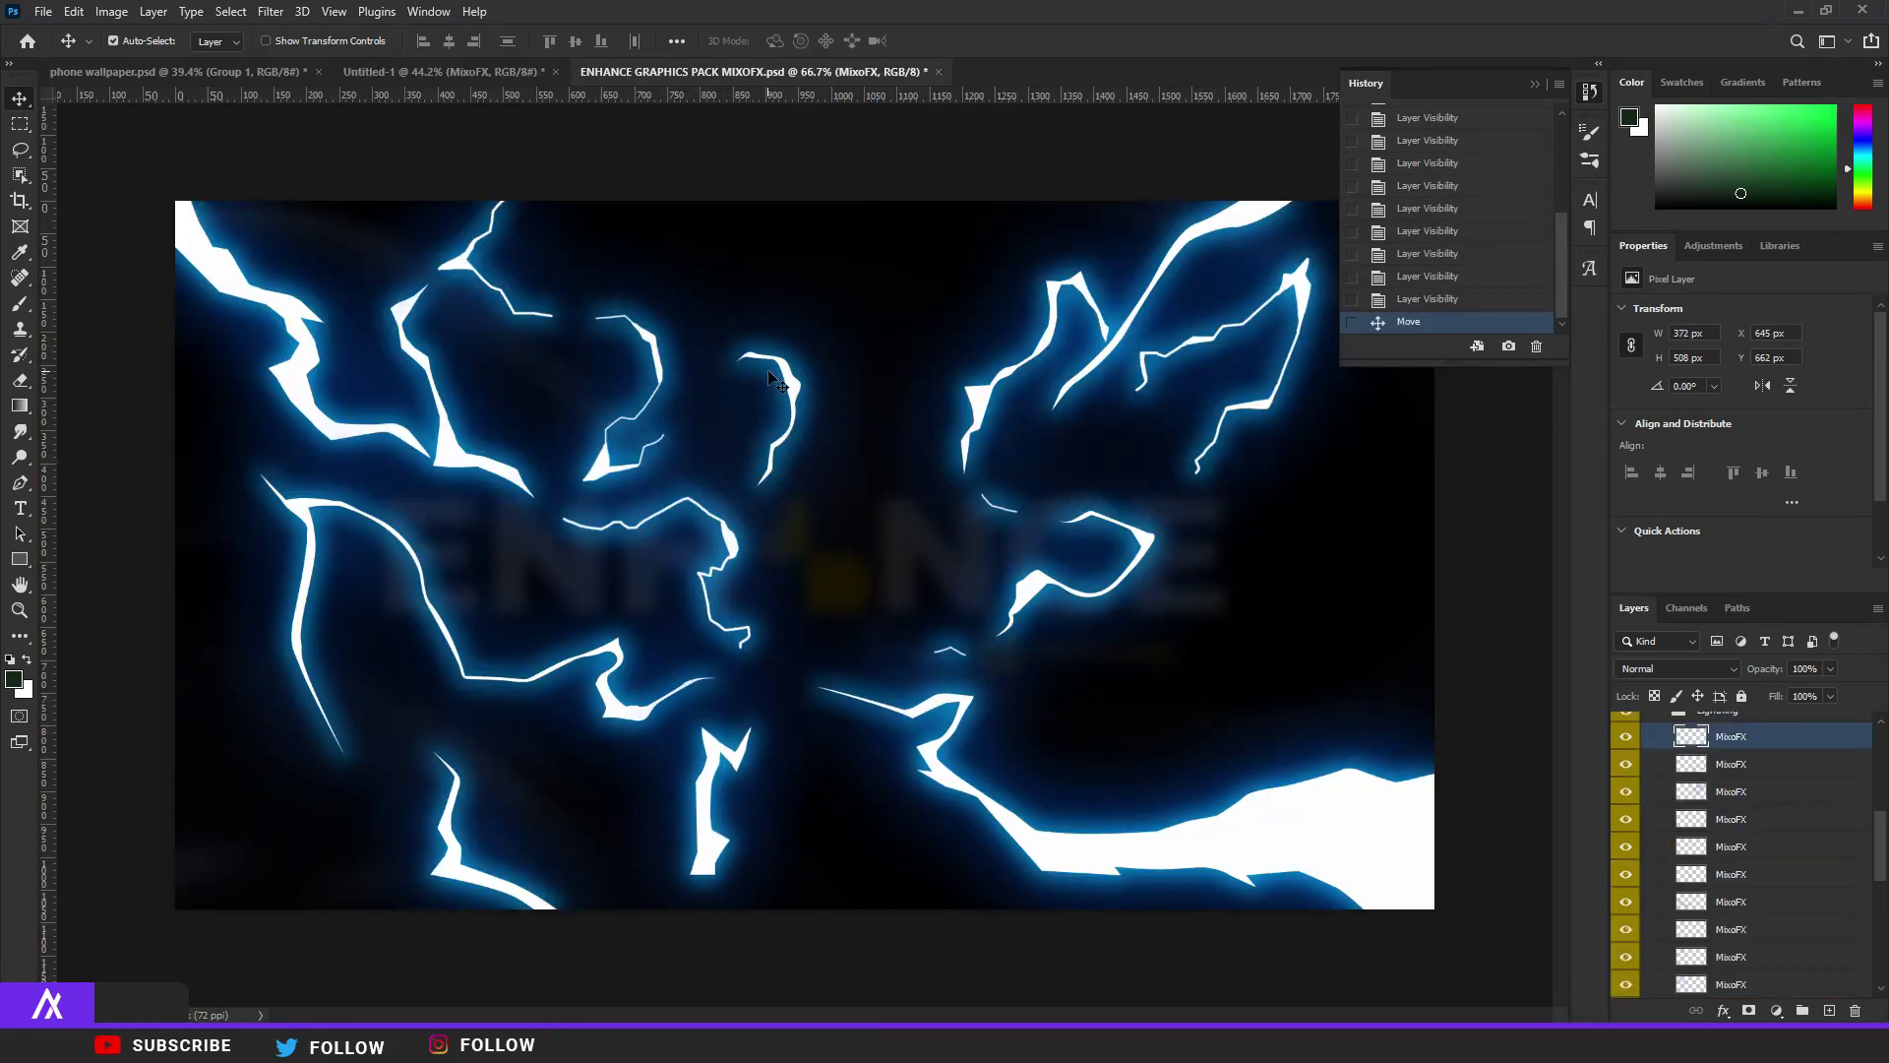
drag(694, 632, 680, 548)
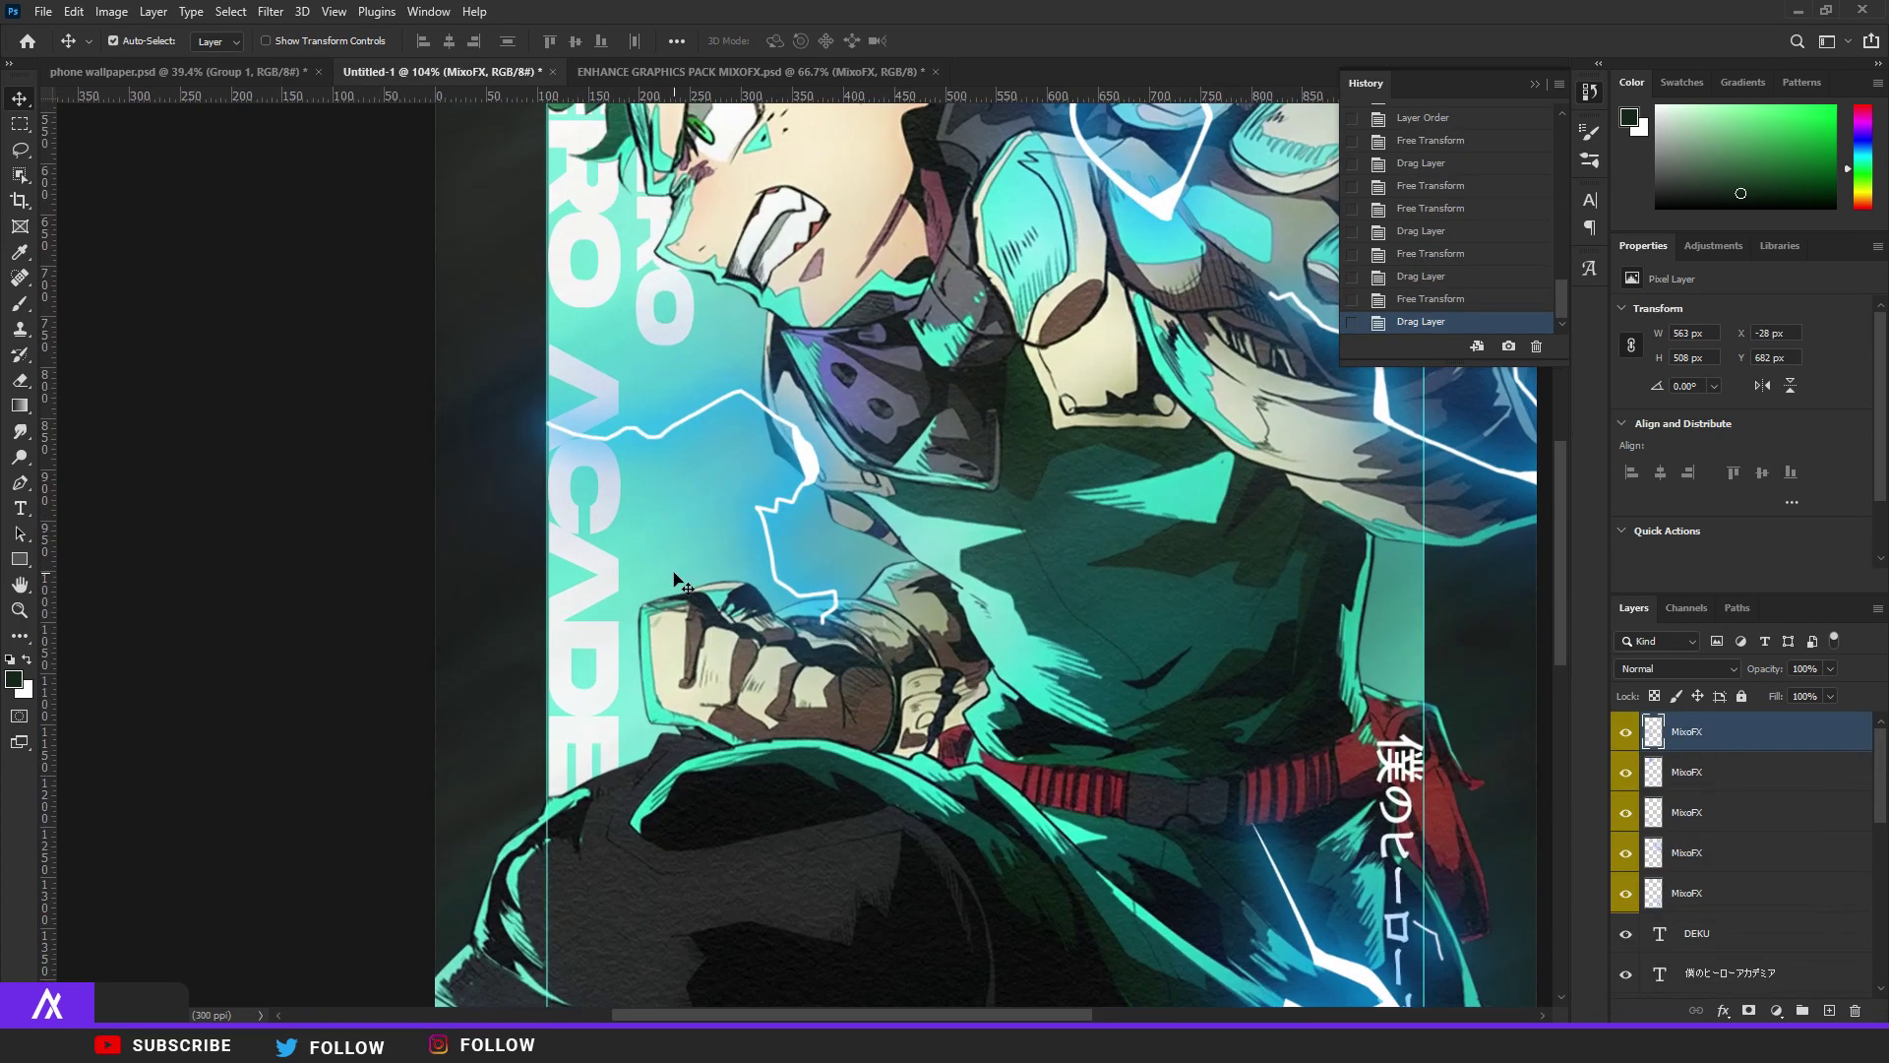
Transform the thin curved bolt and place it around the character's clenched rear fist.
key(ctrl+t)
drag(907, 487, 913, 705)
drag(1098, 666, 379, 972)
drag(991, 696, 1076, 591)
drag(1078, 591, 1017, 689)
drag(1189, 640, 1153, 894)
drag(654, 766, 689, 660)
key(Return)
key(ctrl+0)
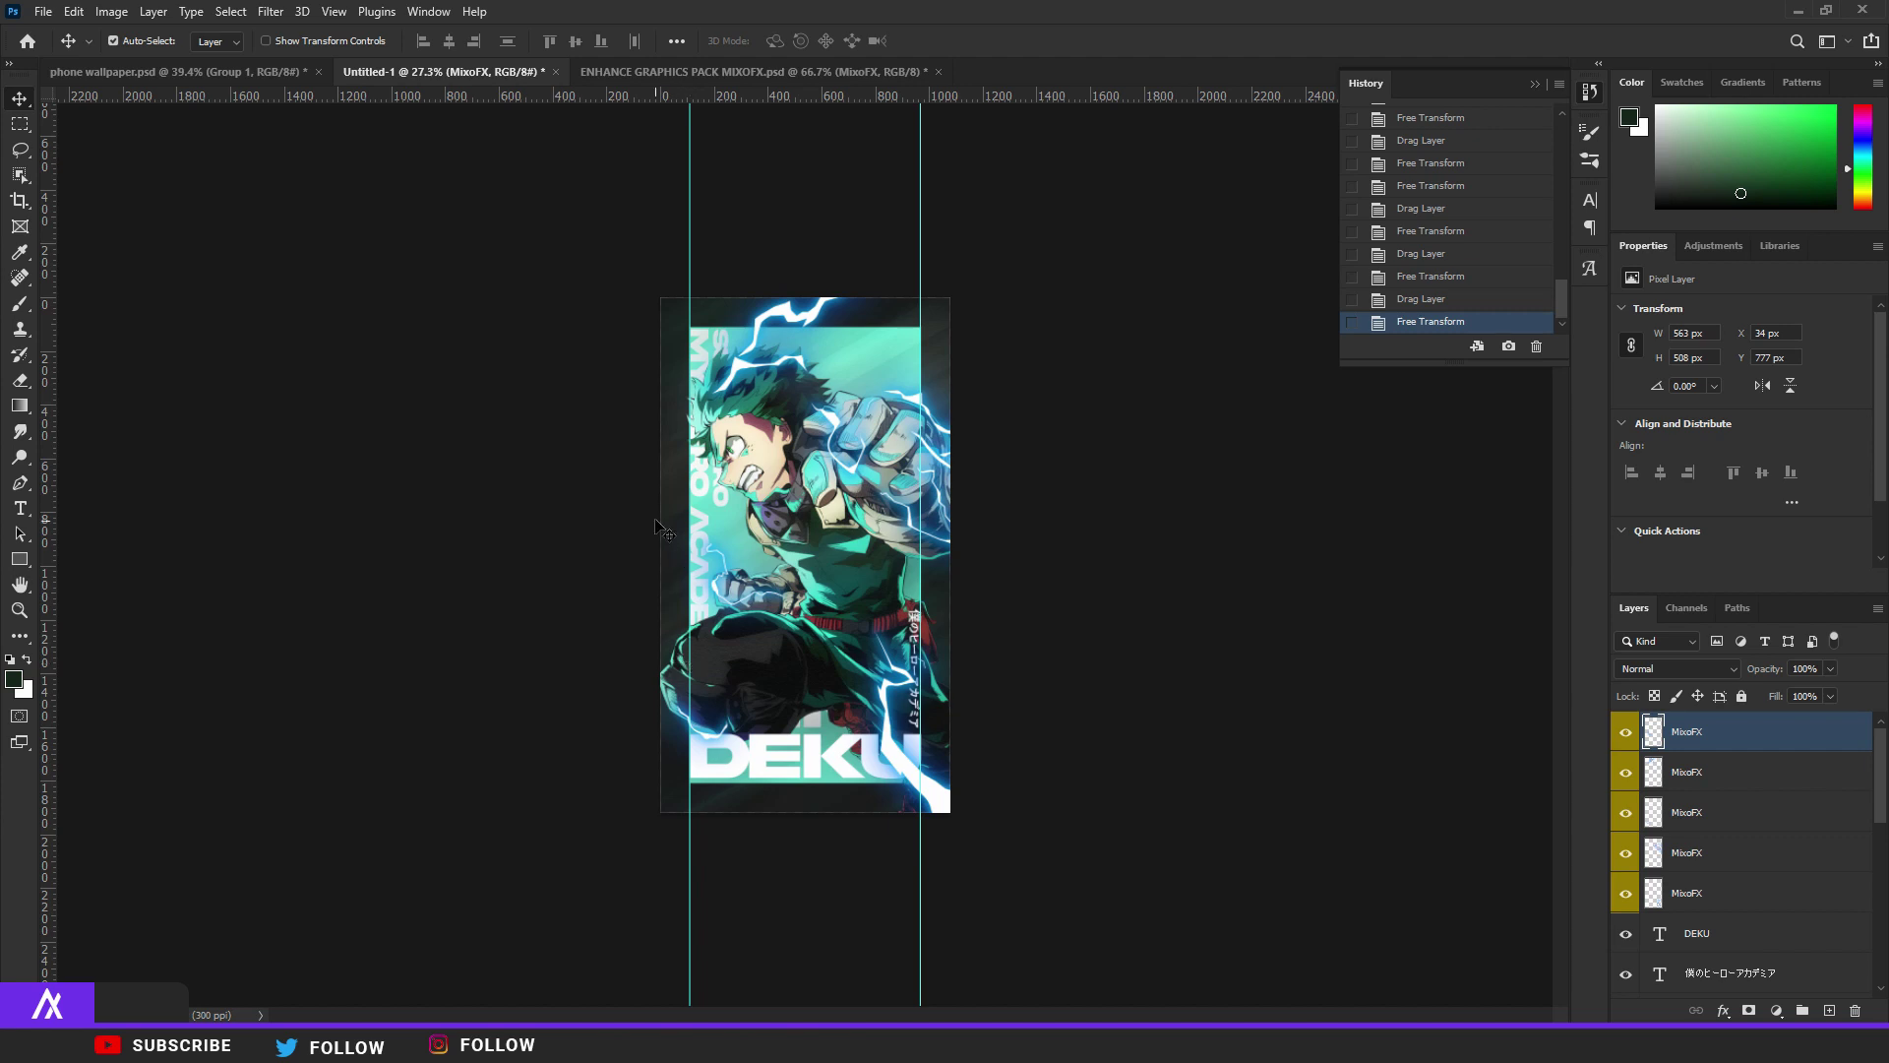
key(ctrl+plus)
key(ctrl+plus)
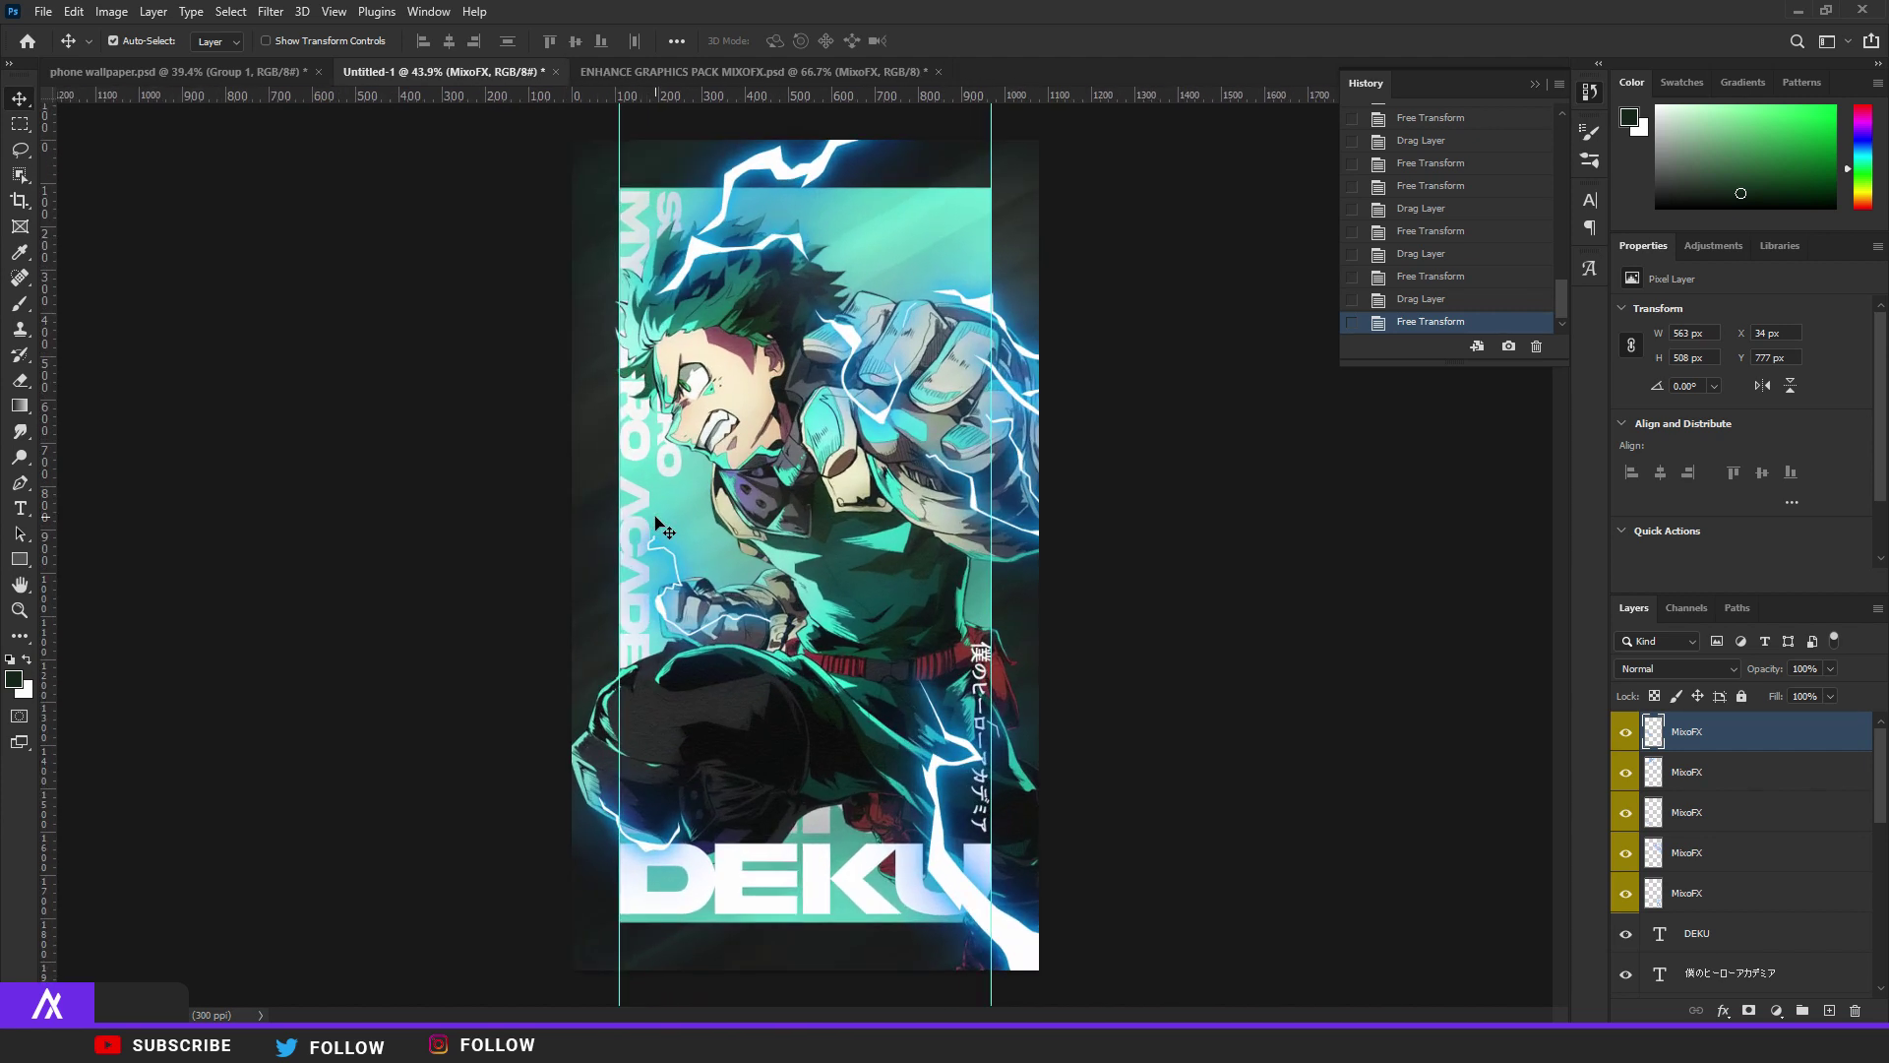
Add a new layer above the lightning and set the Brush tool's foreground colour to a bright cyan sampled from the bolt's glow.
click(1839, 1012)
click(21, 305)
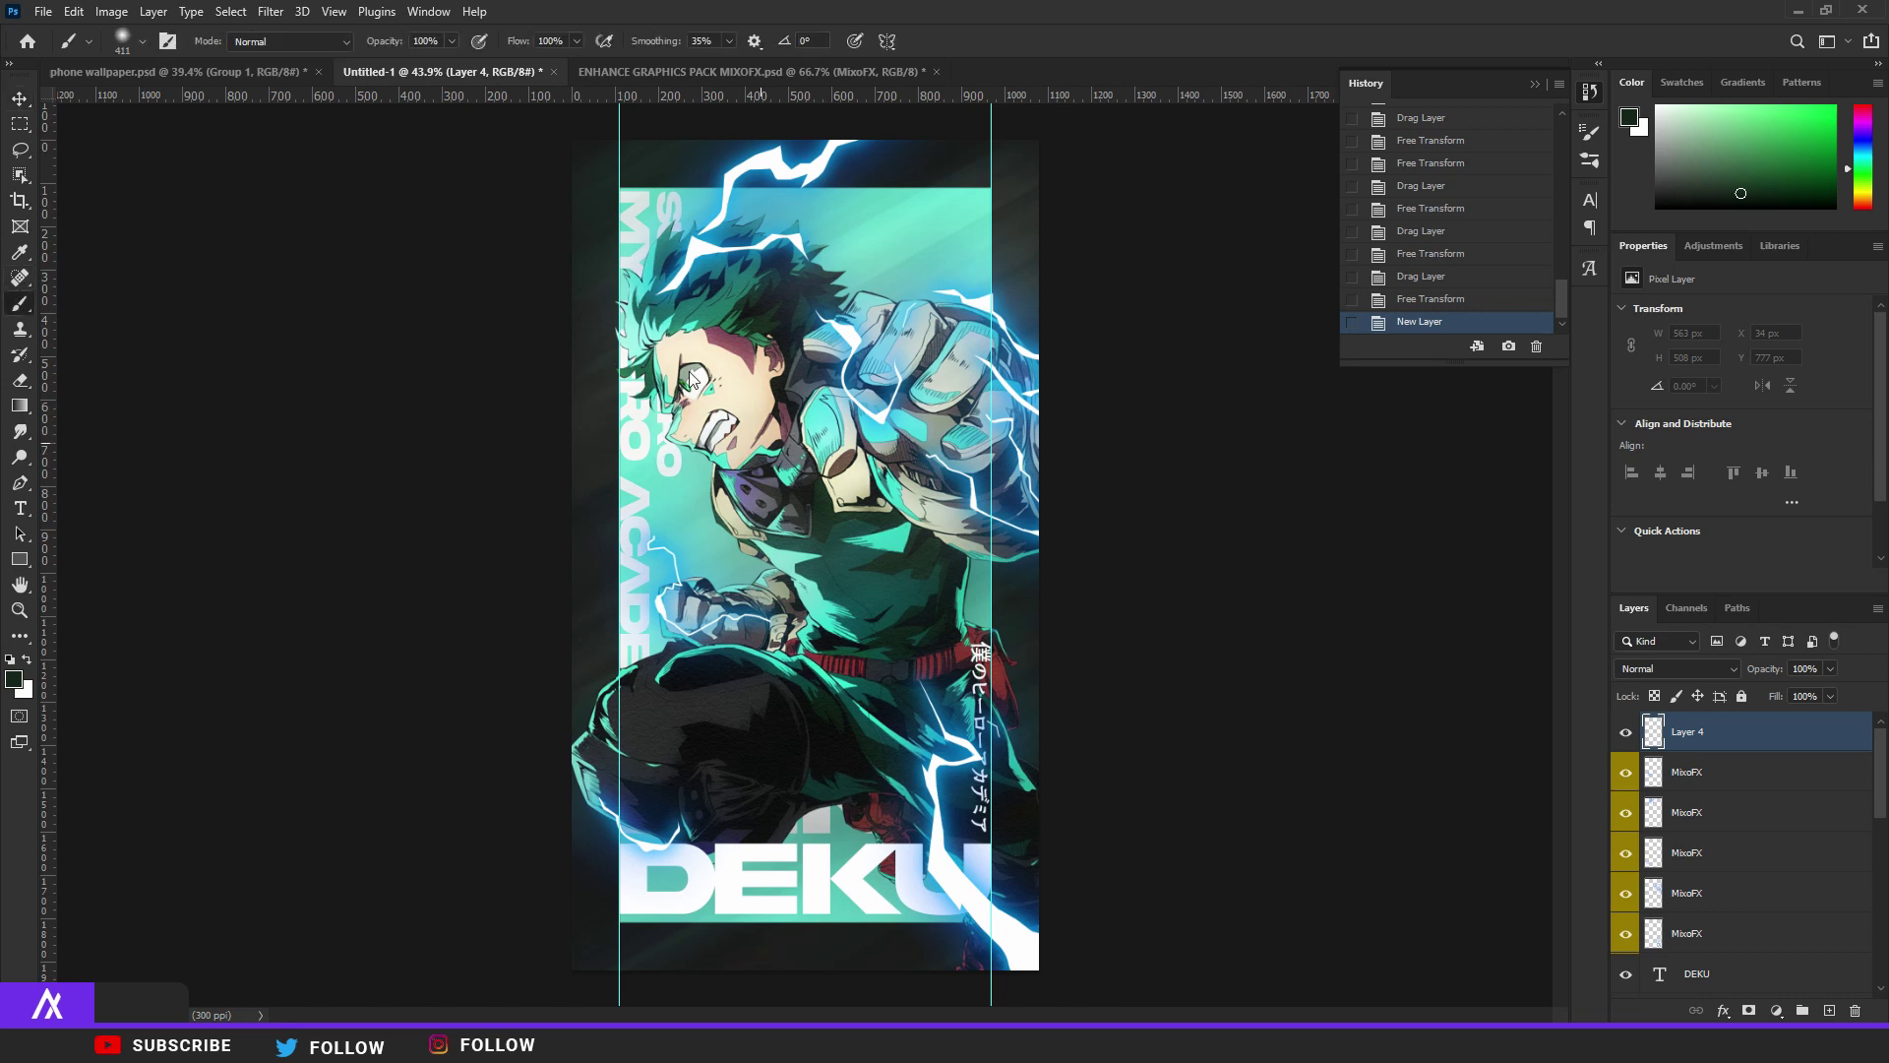
click(16, 681)
click(840, 153)
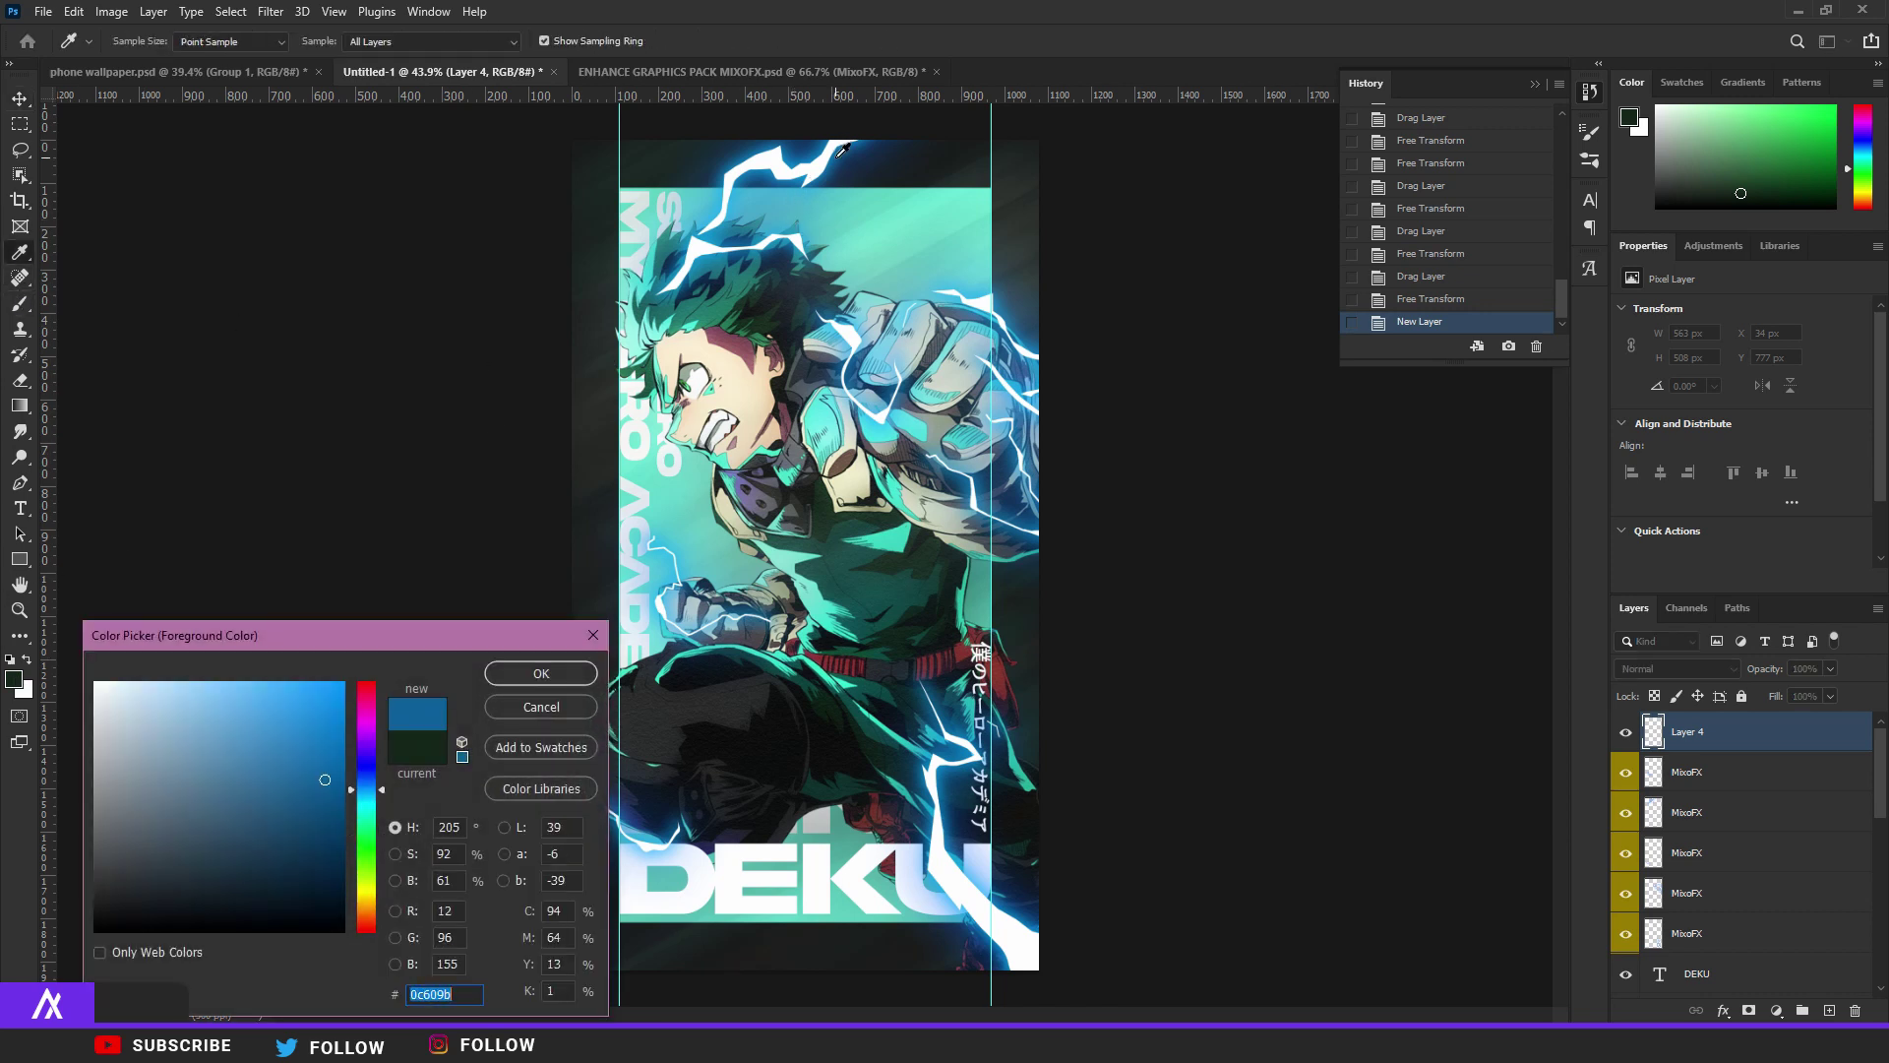
click(721, 518)
click(670, 546)
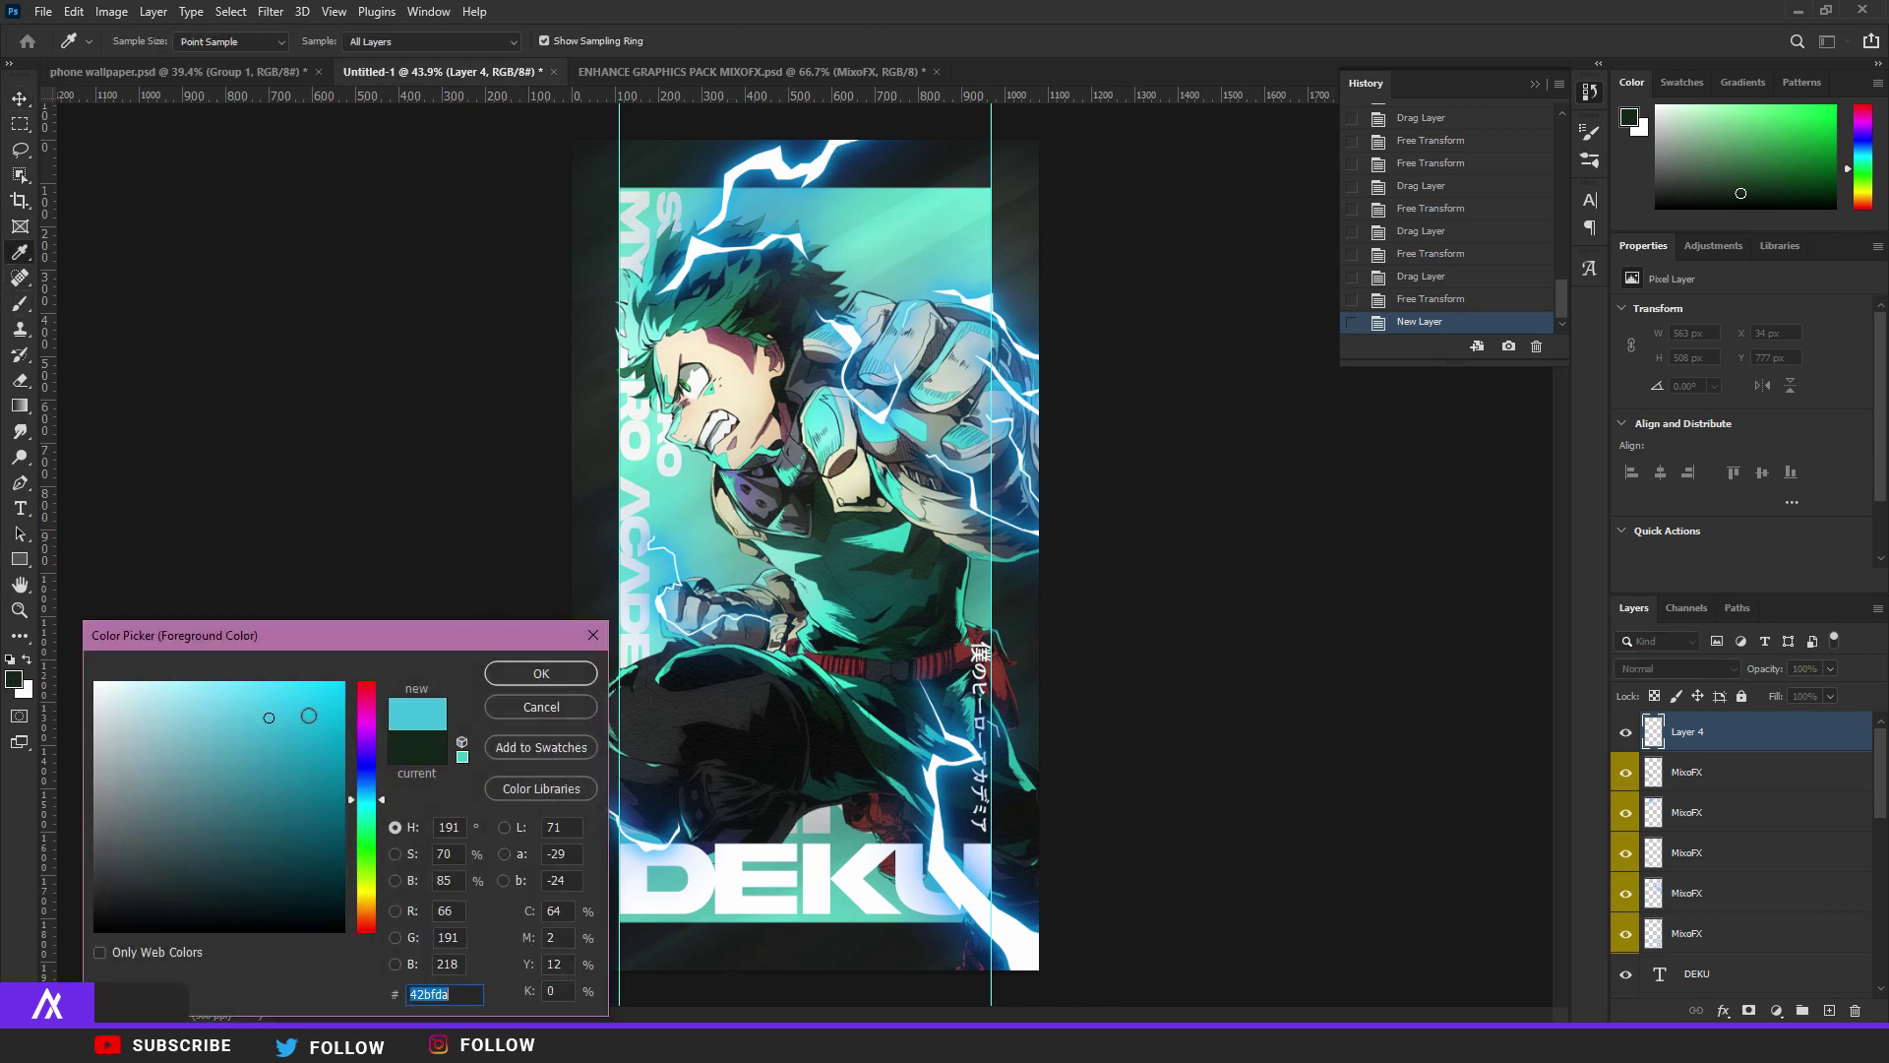
click(299, 687)
click(567, 673)
Paint soft cyan glow spots over the lightning around both fists, the hair, the knee, the DEKU lettering and the upper edge.
click(592, 584)
click(763, 630)
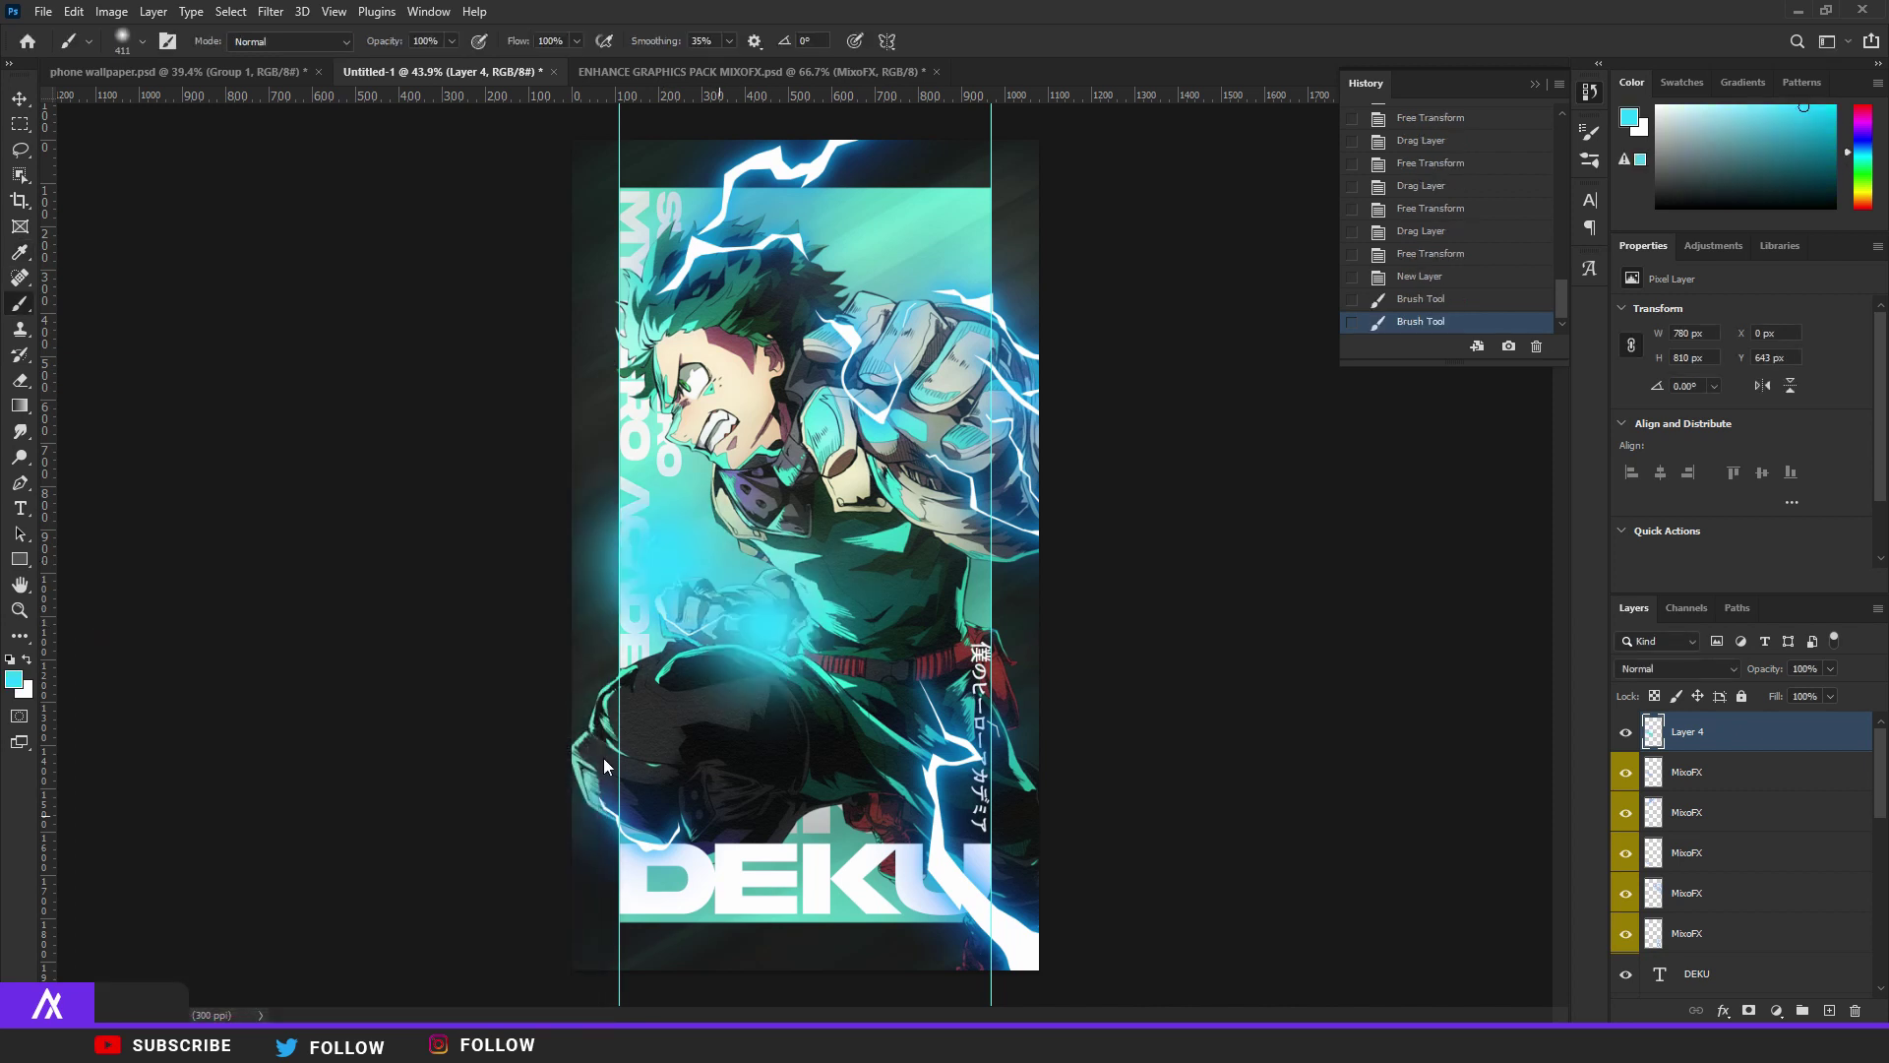
click(644, 804)
click(952, 752)
click(981, 927)
click(1012, 503)
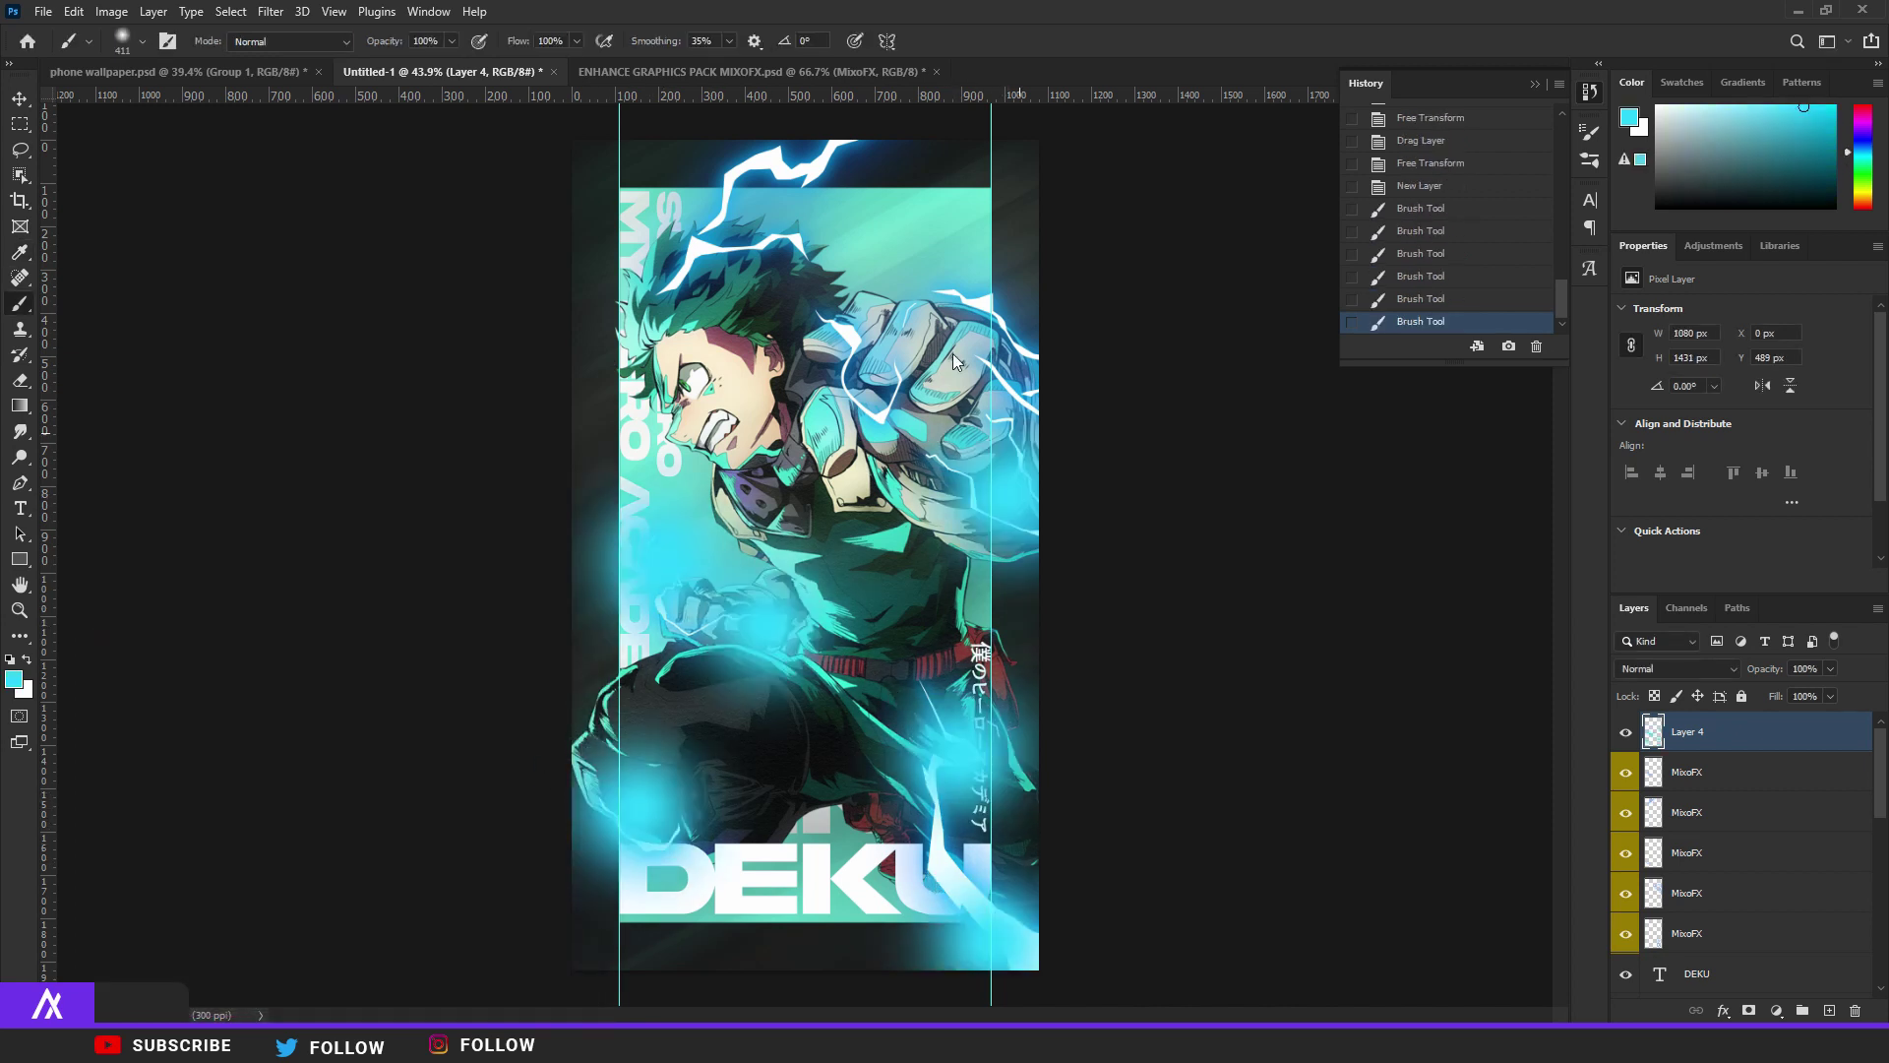
click(1067, 342)
click(818, 352)
click(748, 281)
click(728, 197)
click(806, 162)
Set the painted glow layer's blend mode to Soft Light and its opacity to 67%.
click(1657, 640)
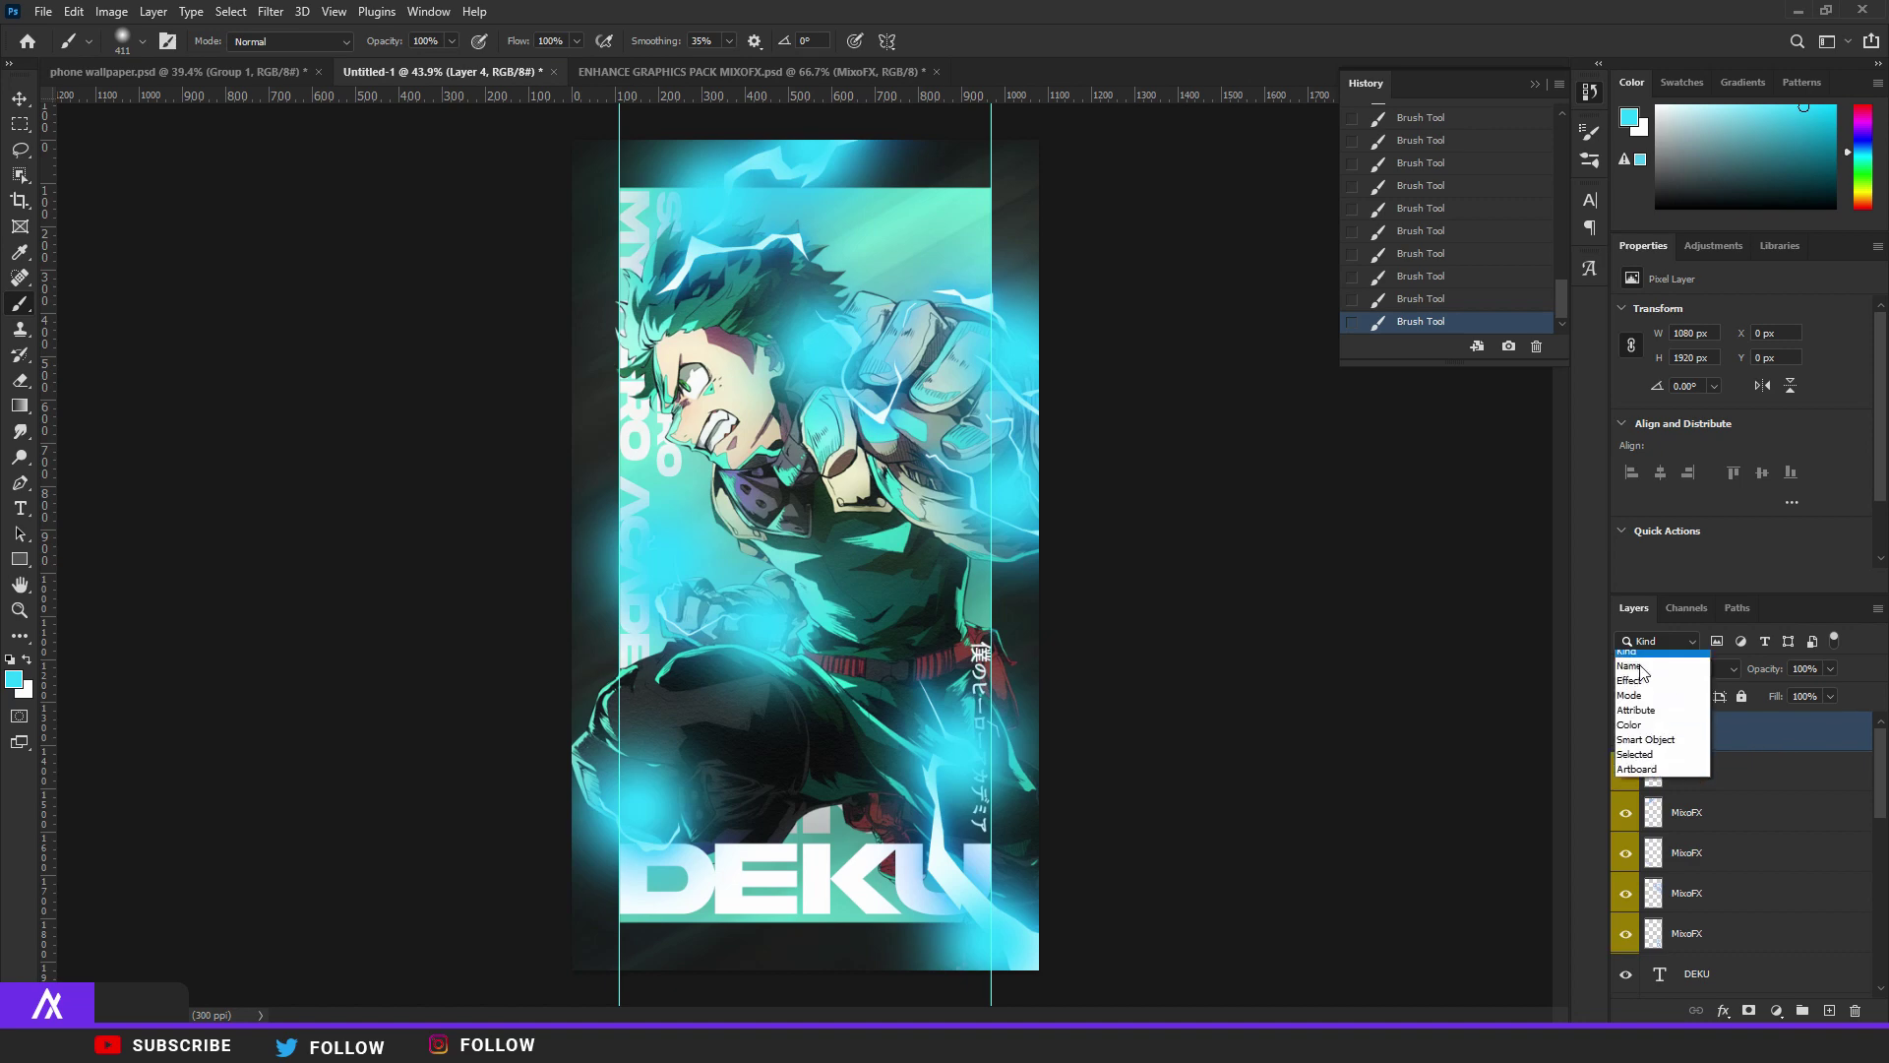
click(1655, 645)
click(1677, 669)
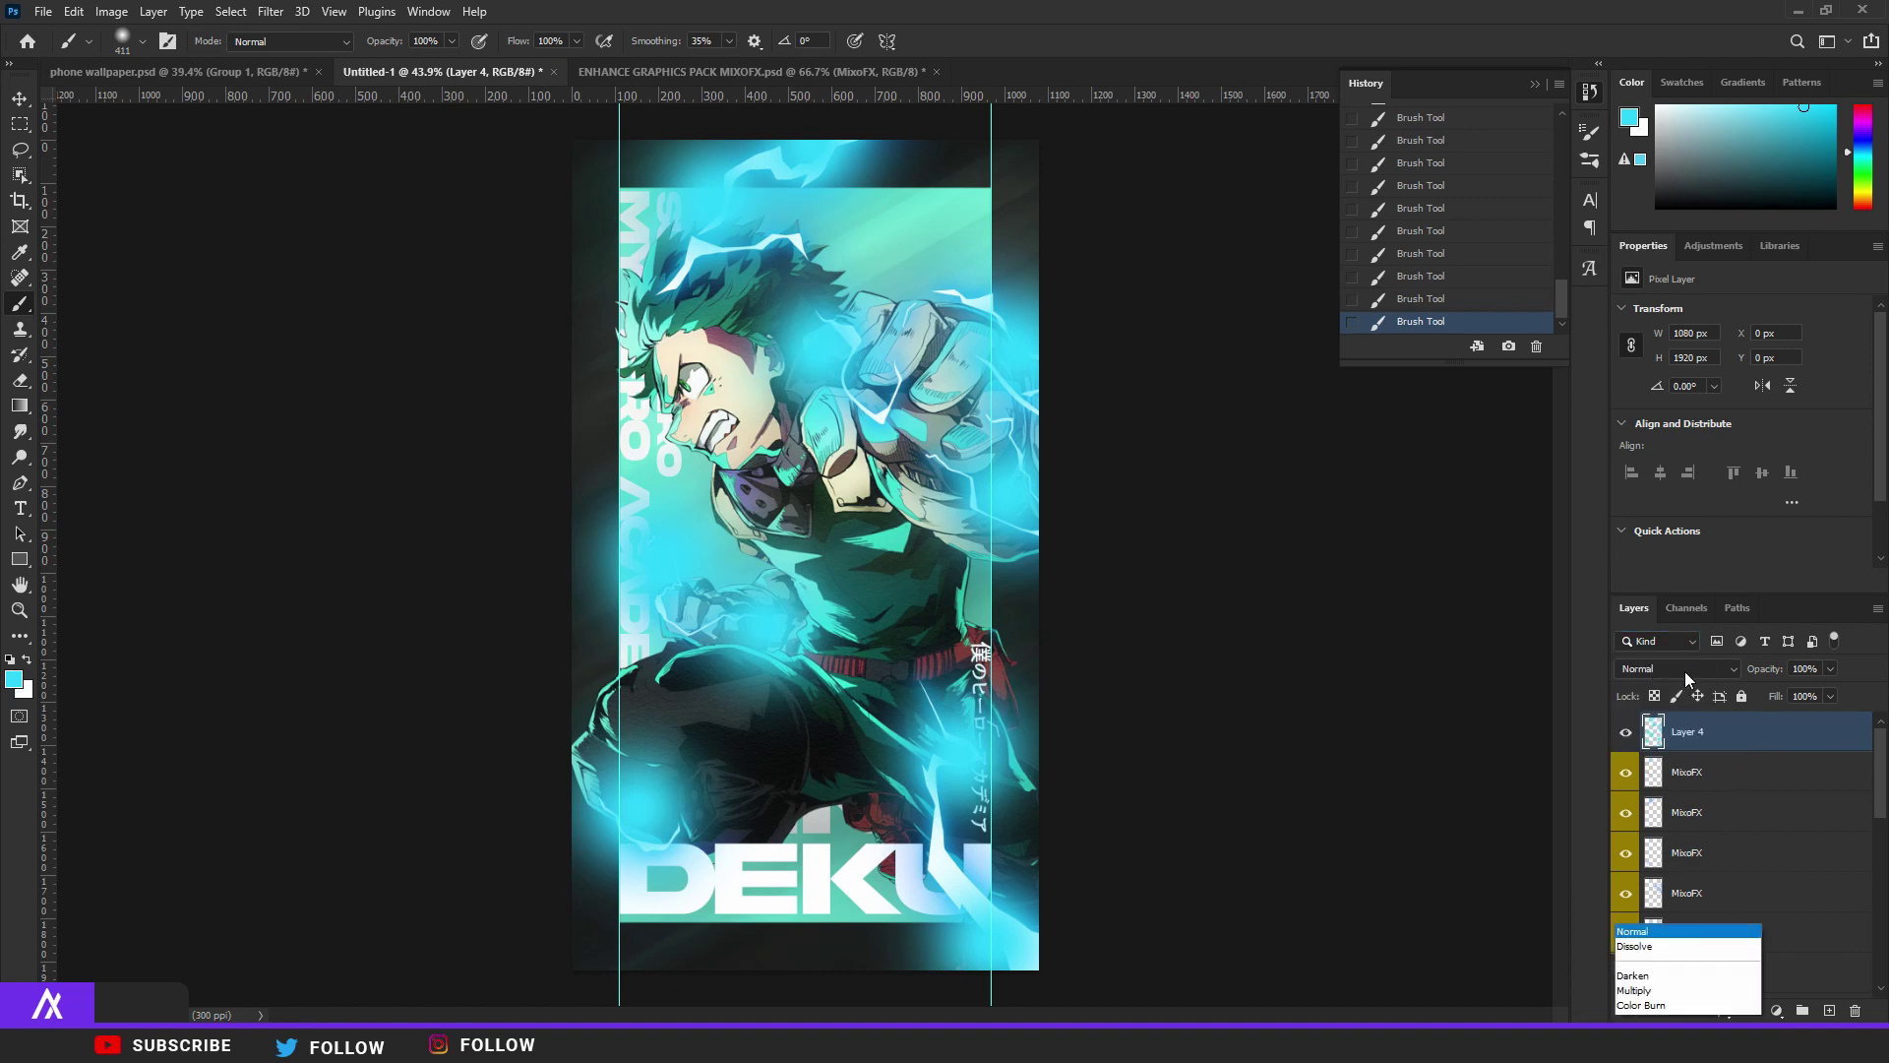
click(1649, 784)
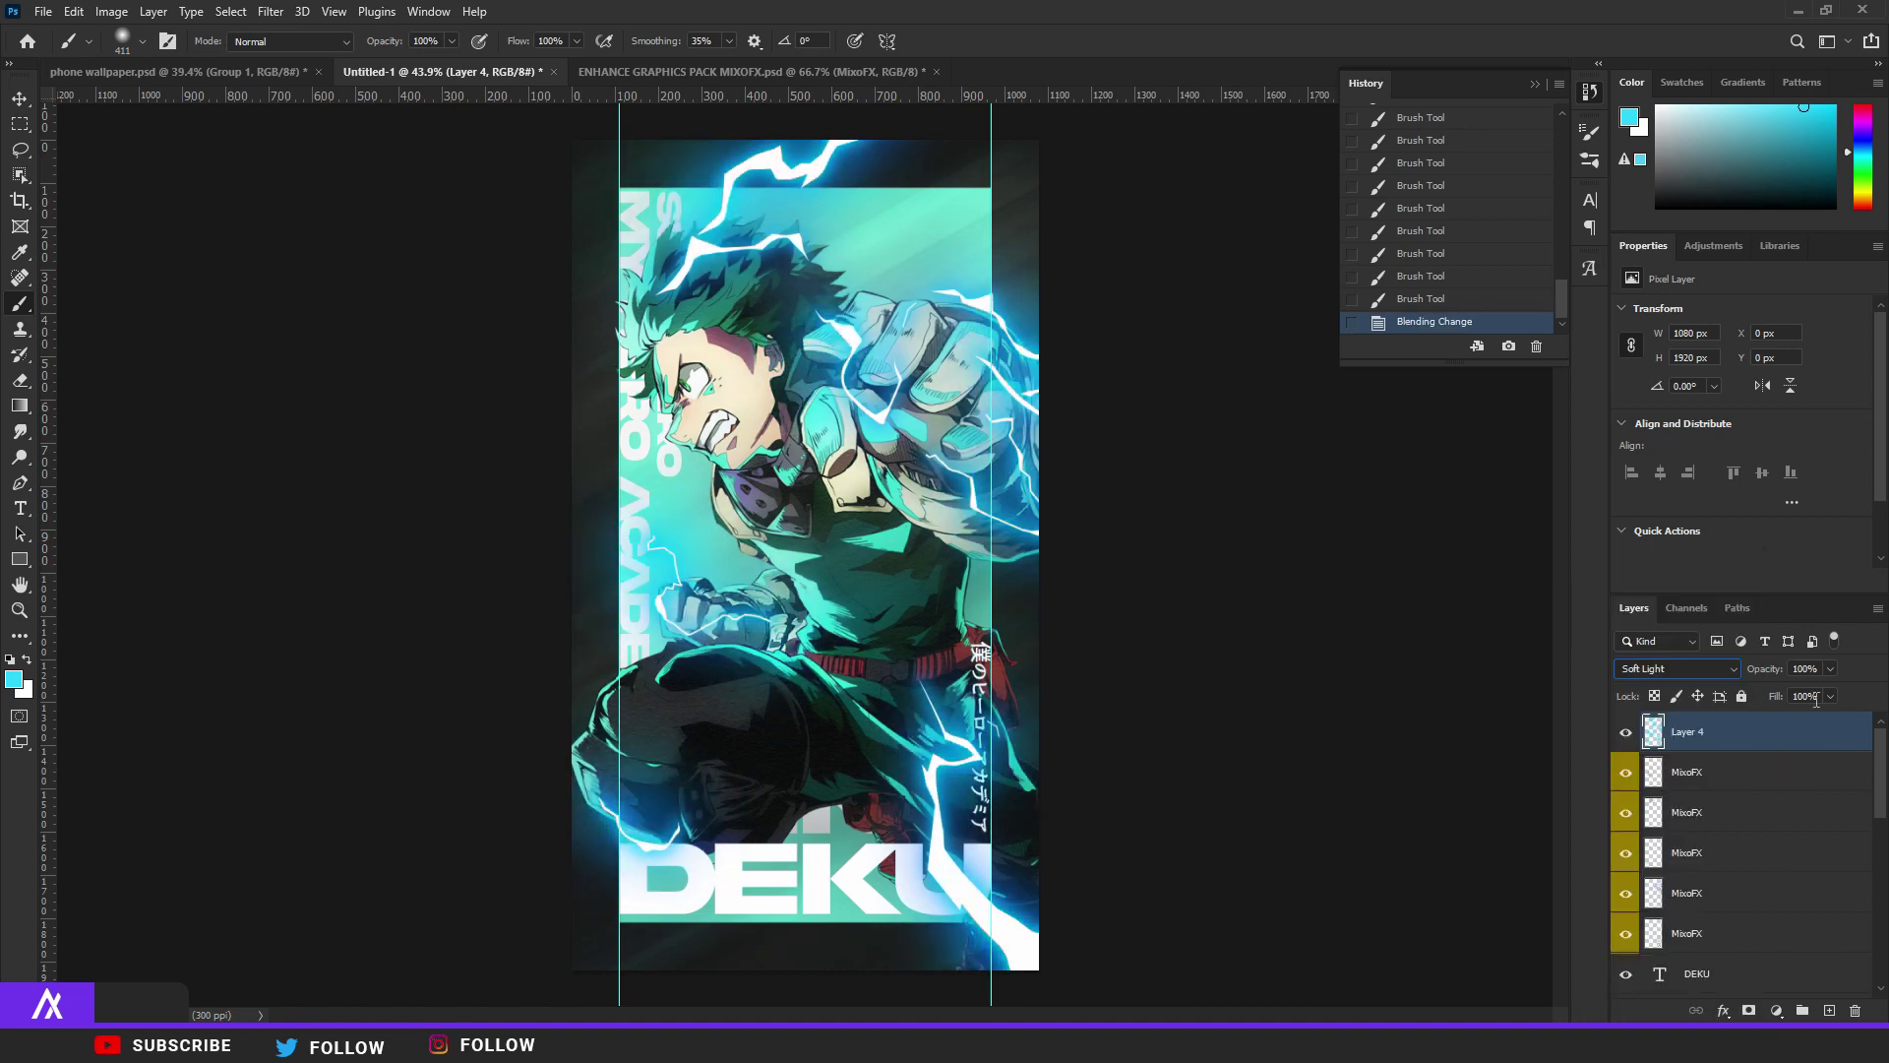
drag(1815, 697, 1803, 691)
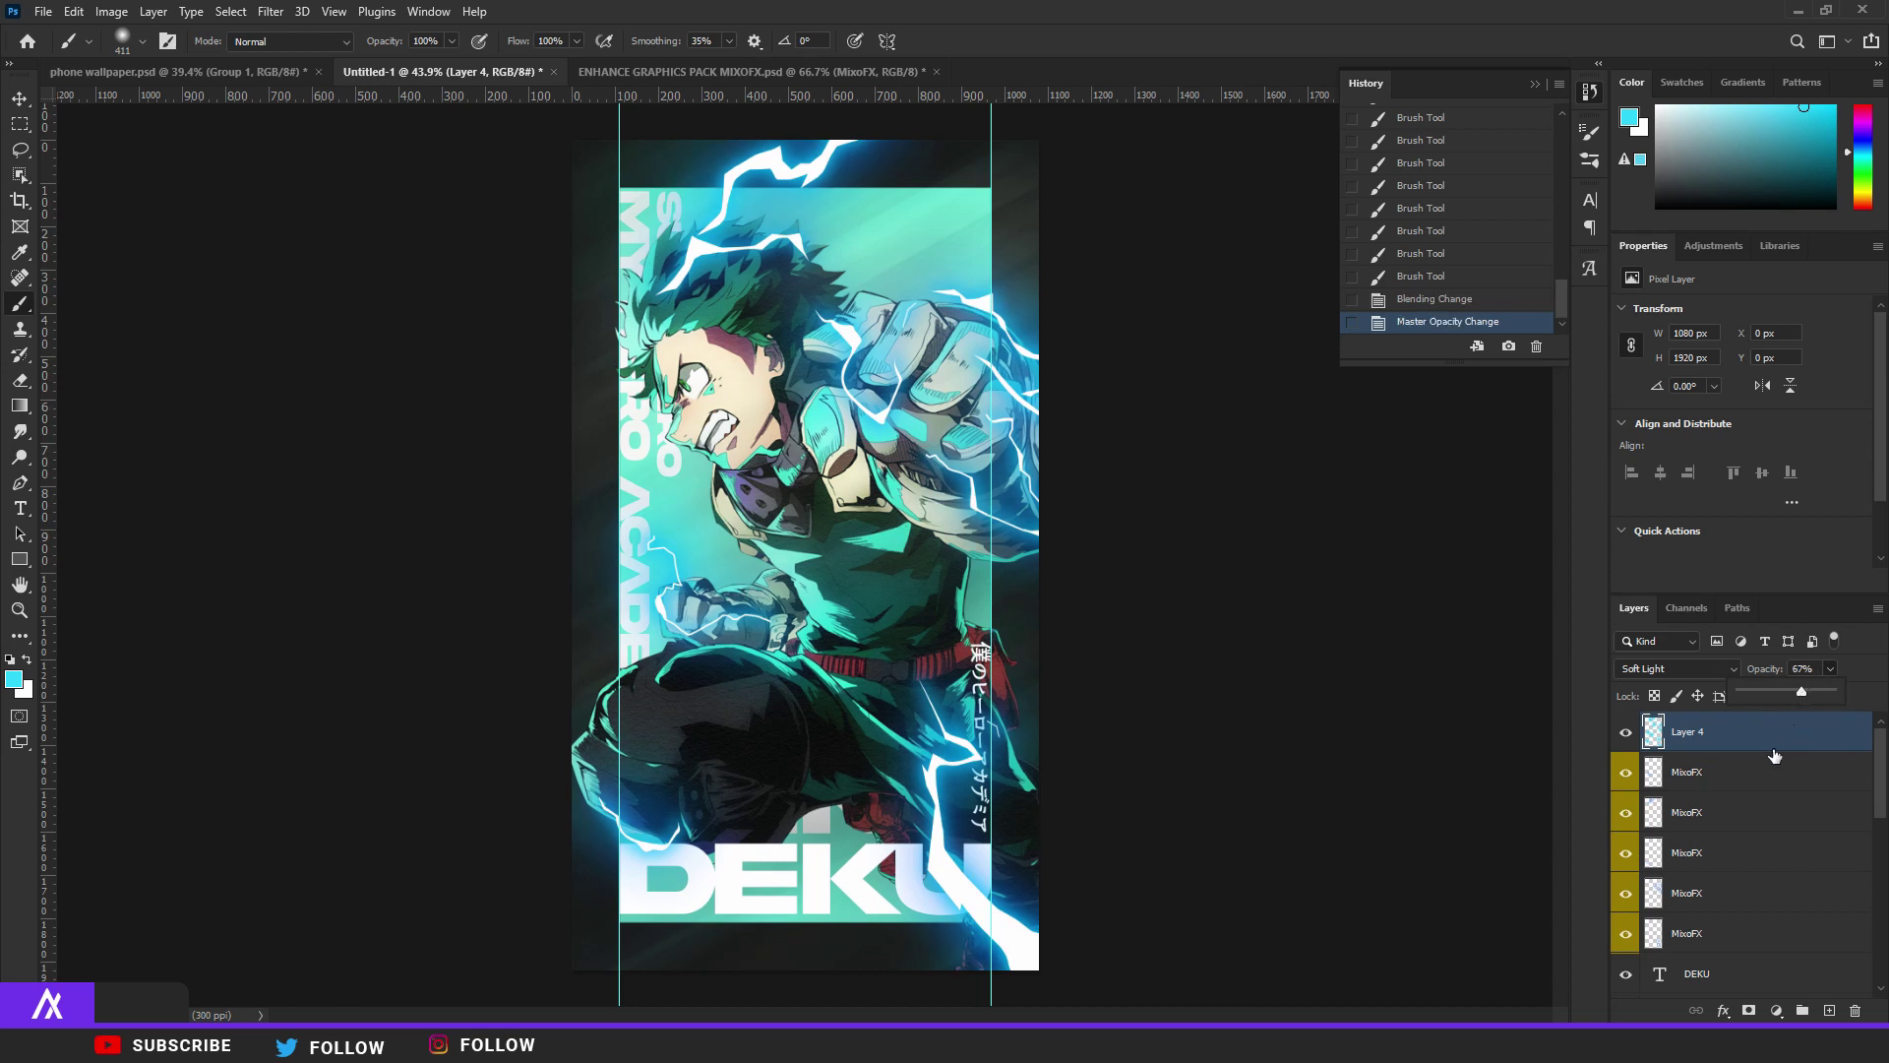
Duplicate every layer from the glow layer down to the base layer and merge the duplicates into one layer.
scroll(1716, 866, down, 5)
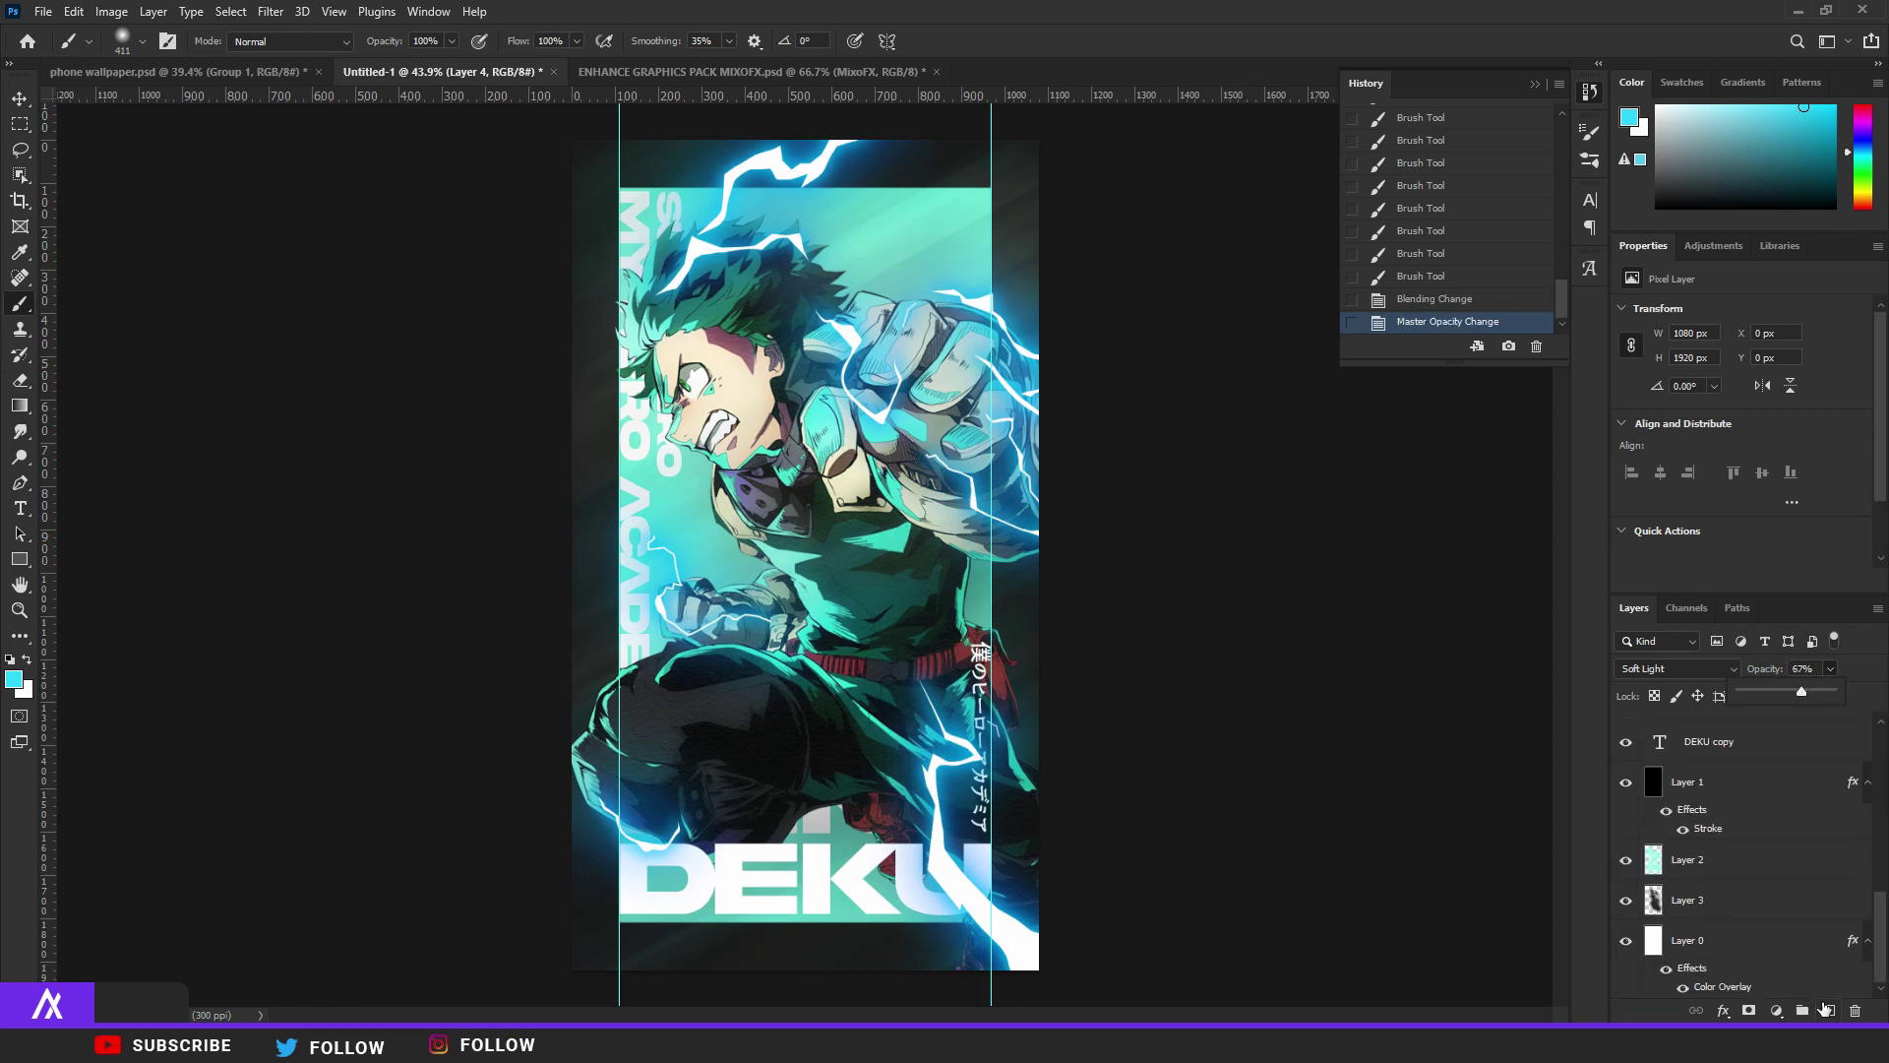
shift+click(1776, 984)
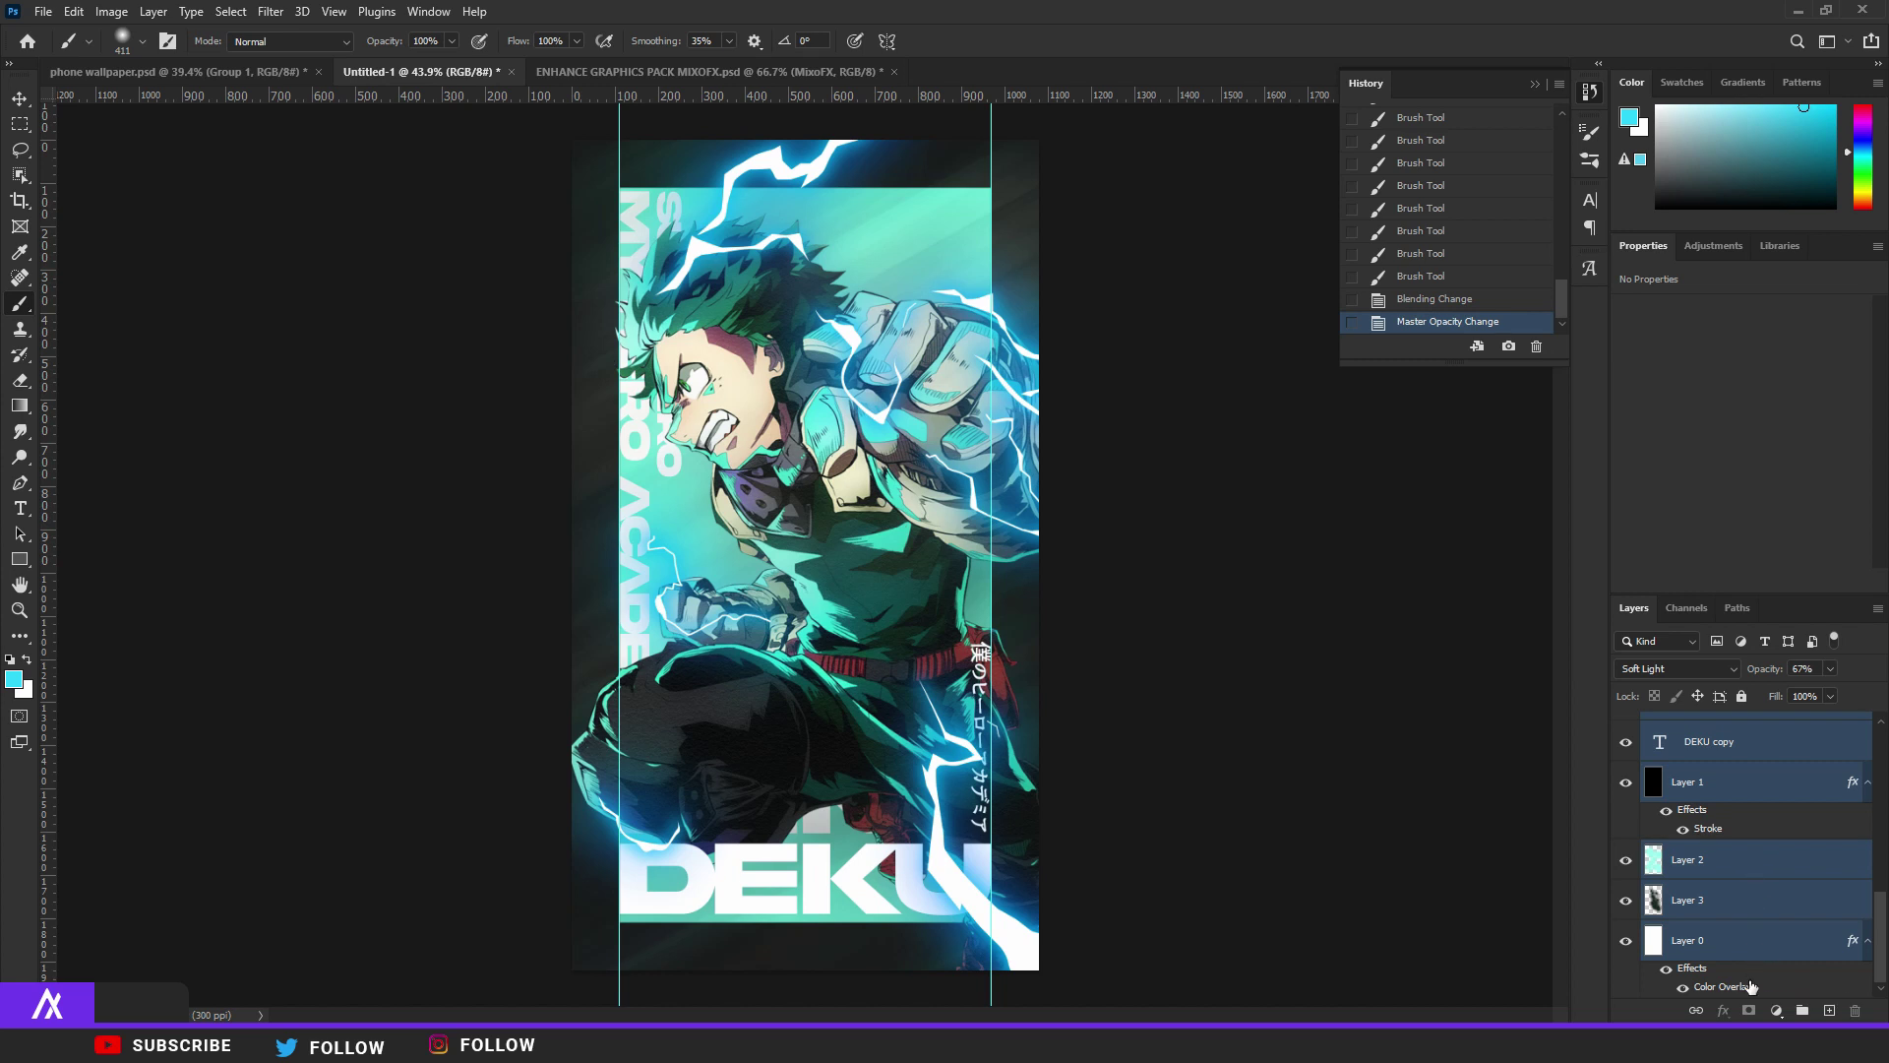
key(ctrl+j)
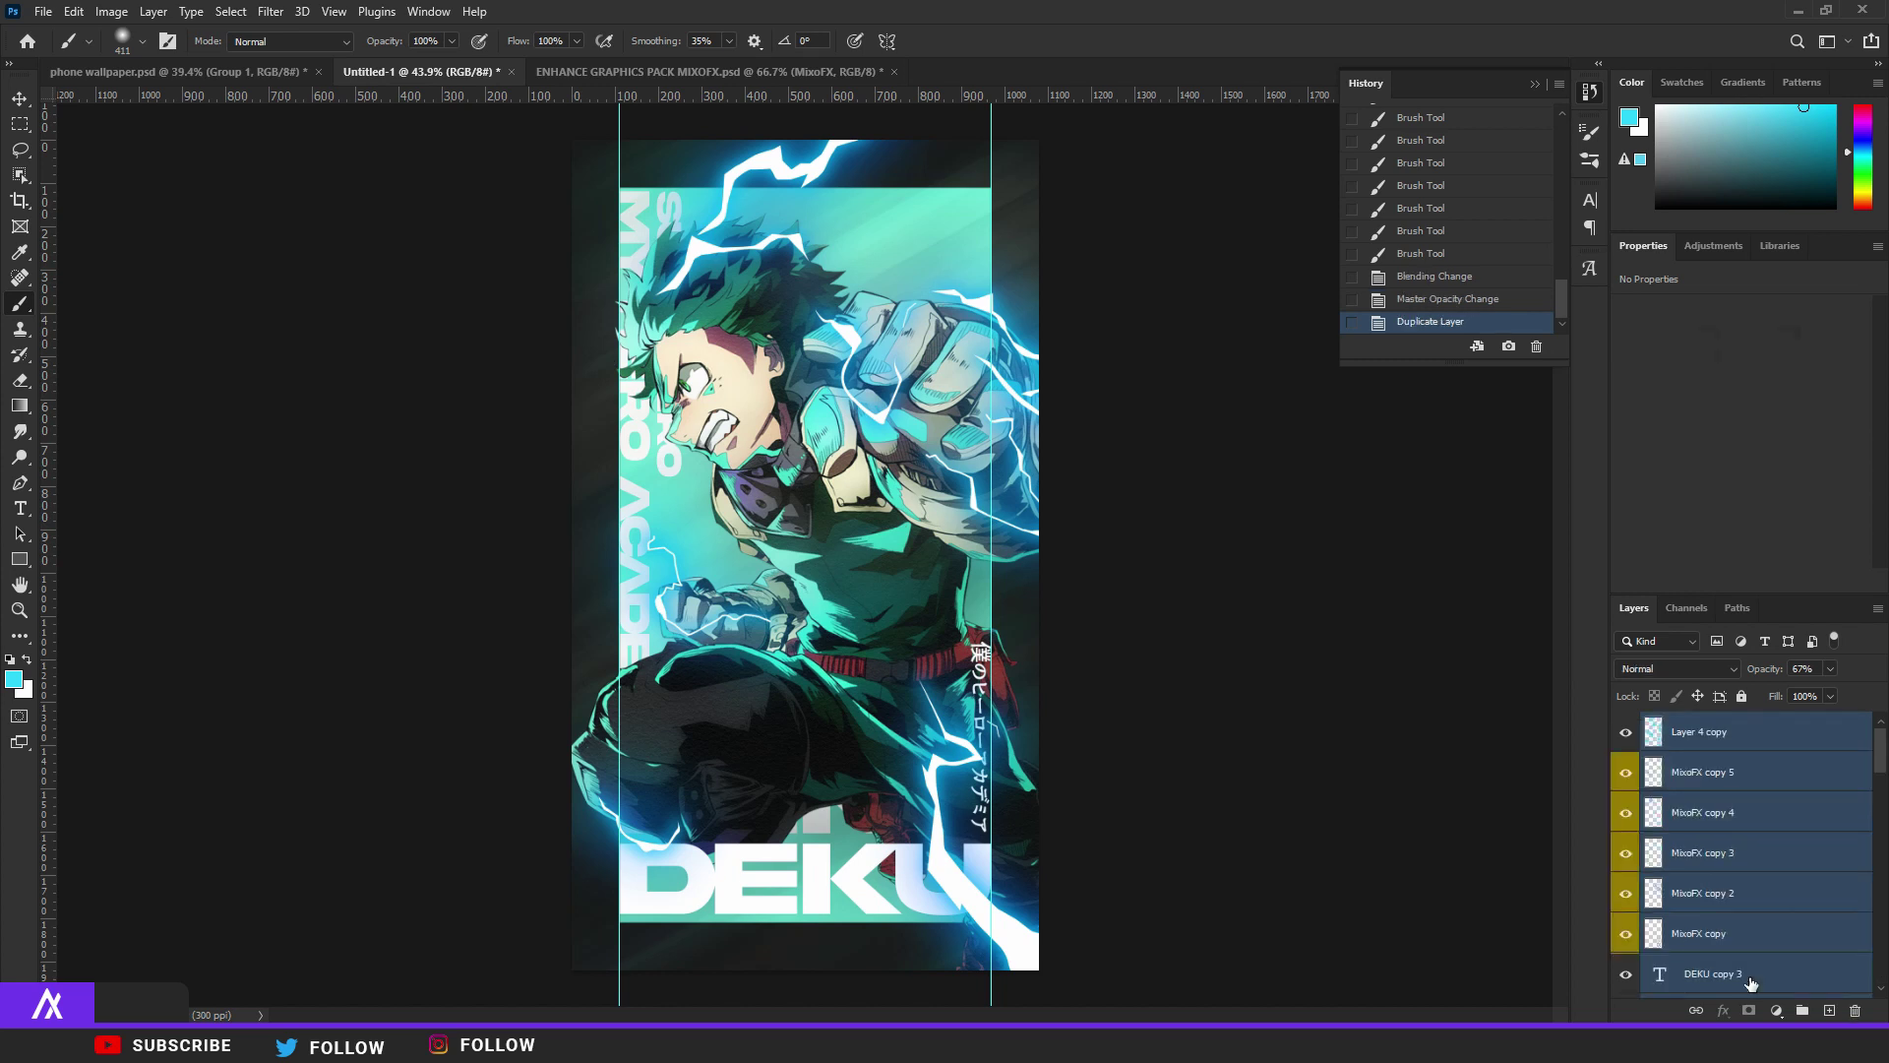
key(ctrl+e)
Cut the 1080 × 1920 px canvas area of the merged layer onto its own layer and delete the leftover layer.
click(20, 123)
scroll(478, 318, down, 1)
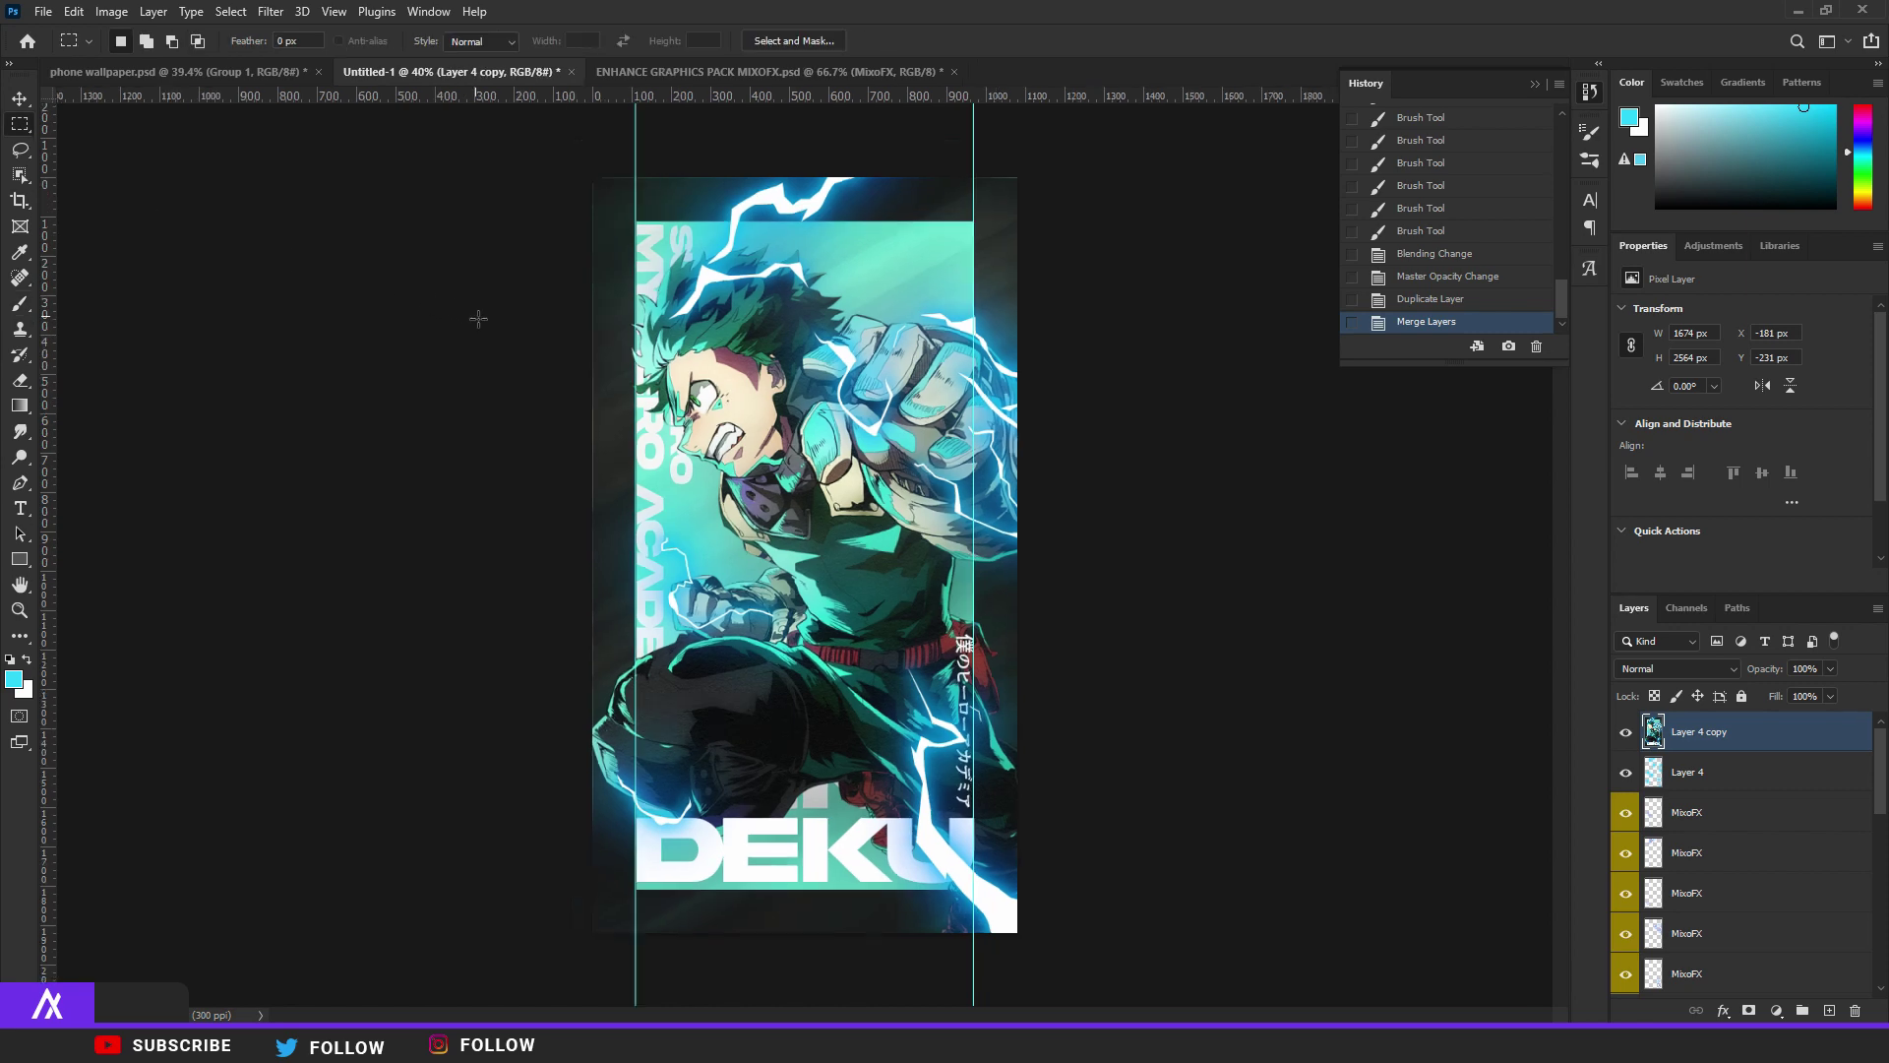
scroll(478, 317, down, 1)
drag(619, 246, 1003, 871)
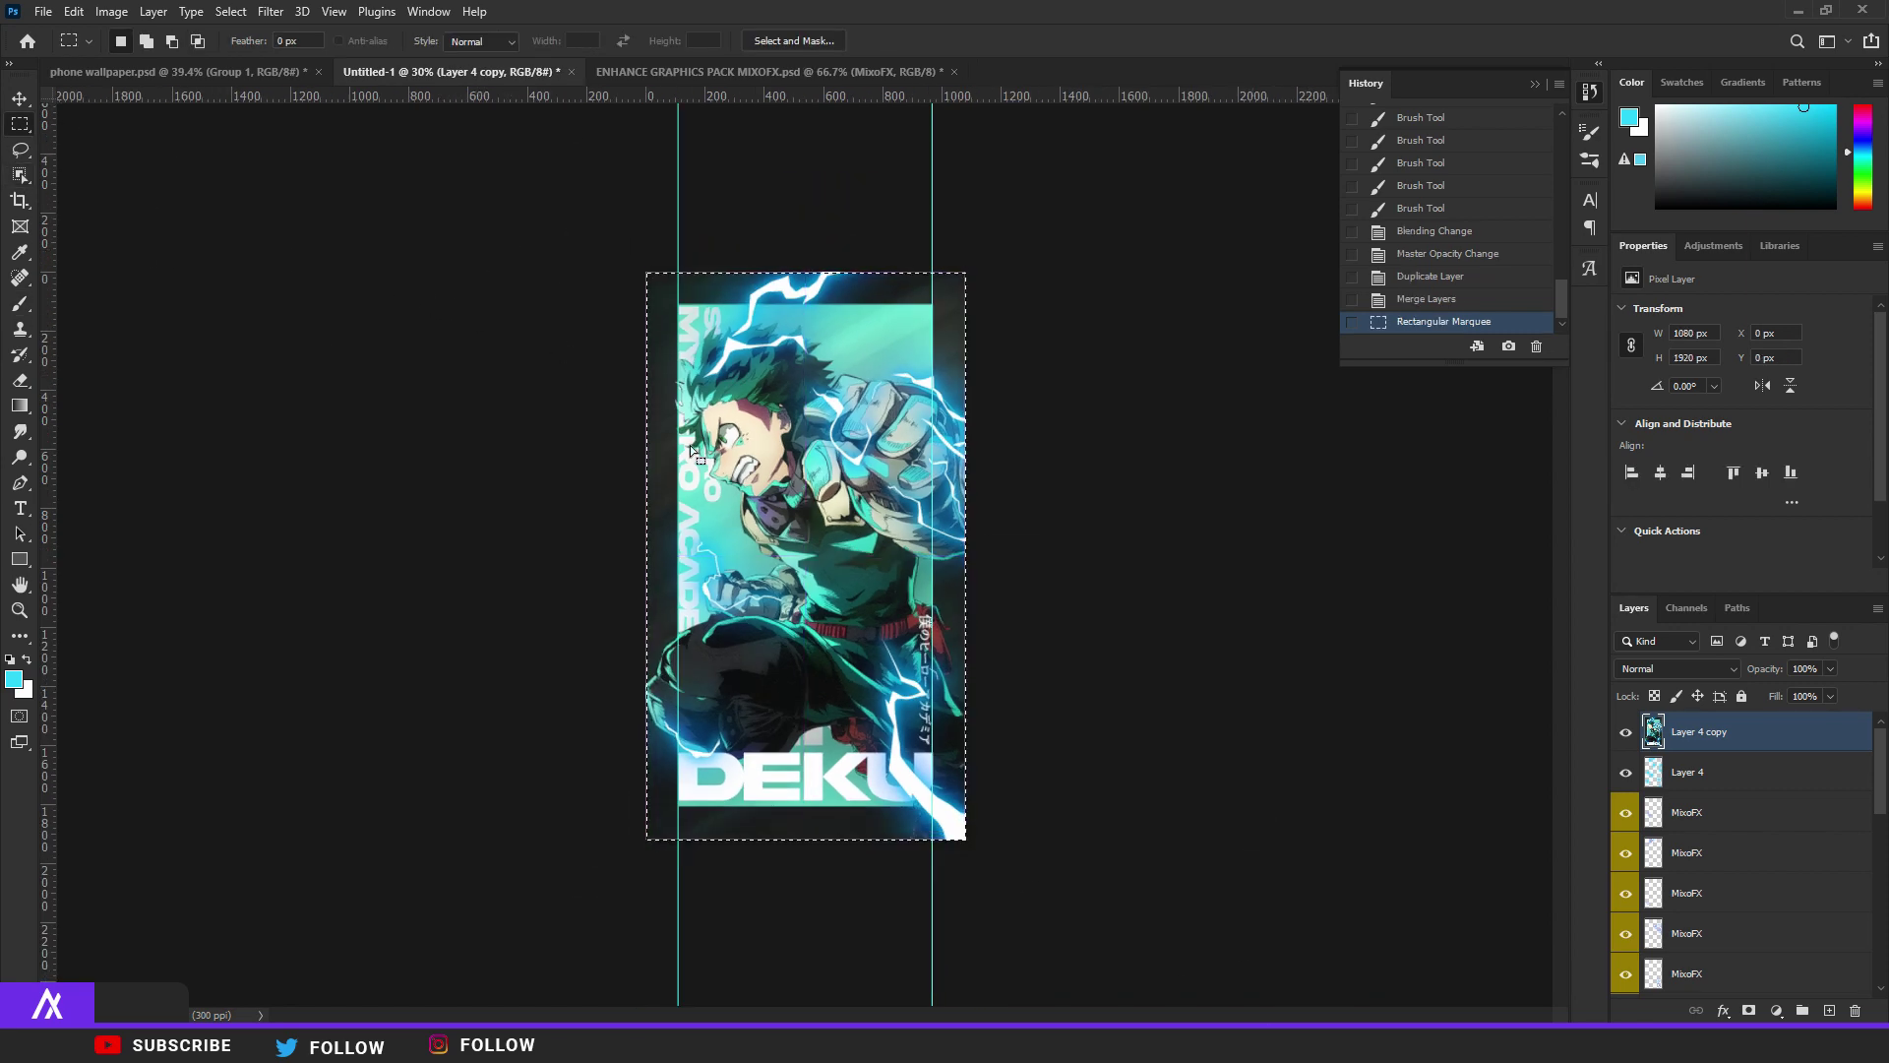
right_click(815, 506)
click(871, 659)
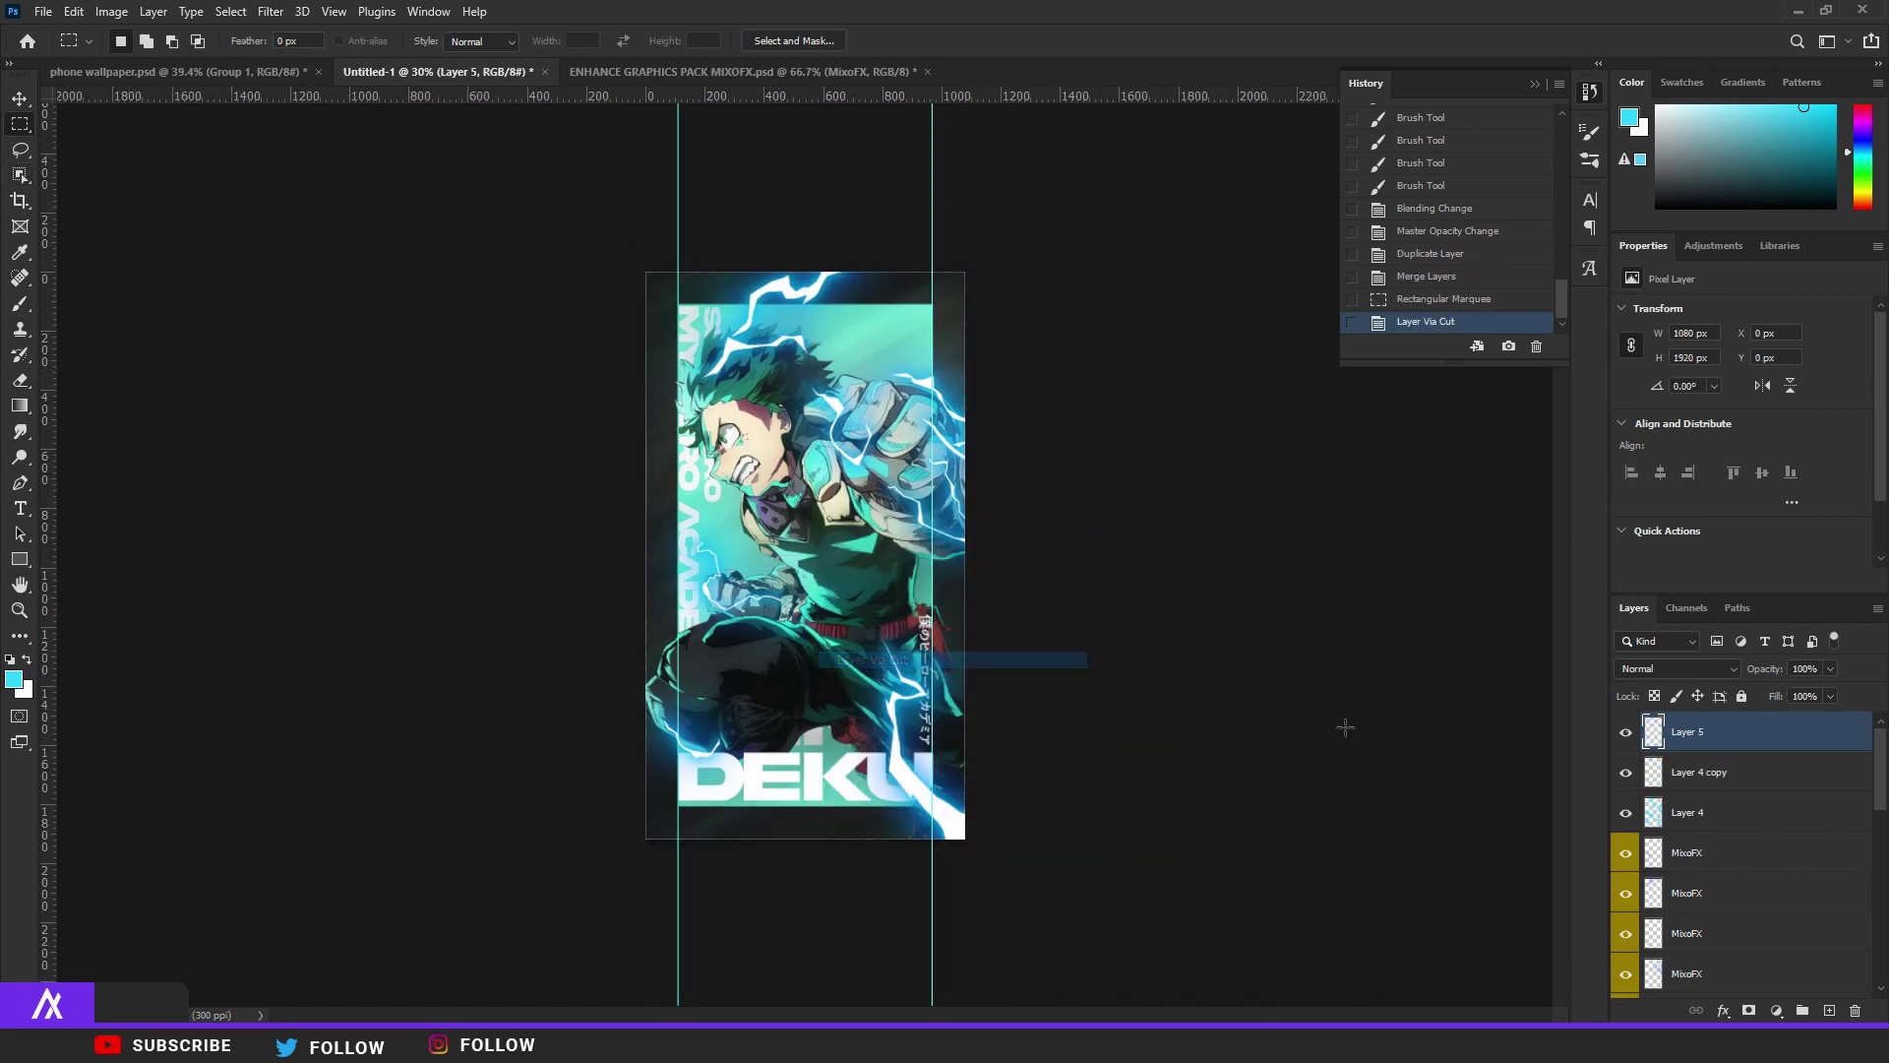
click(1709, 775)
key(Delete)
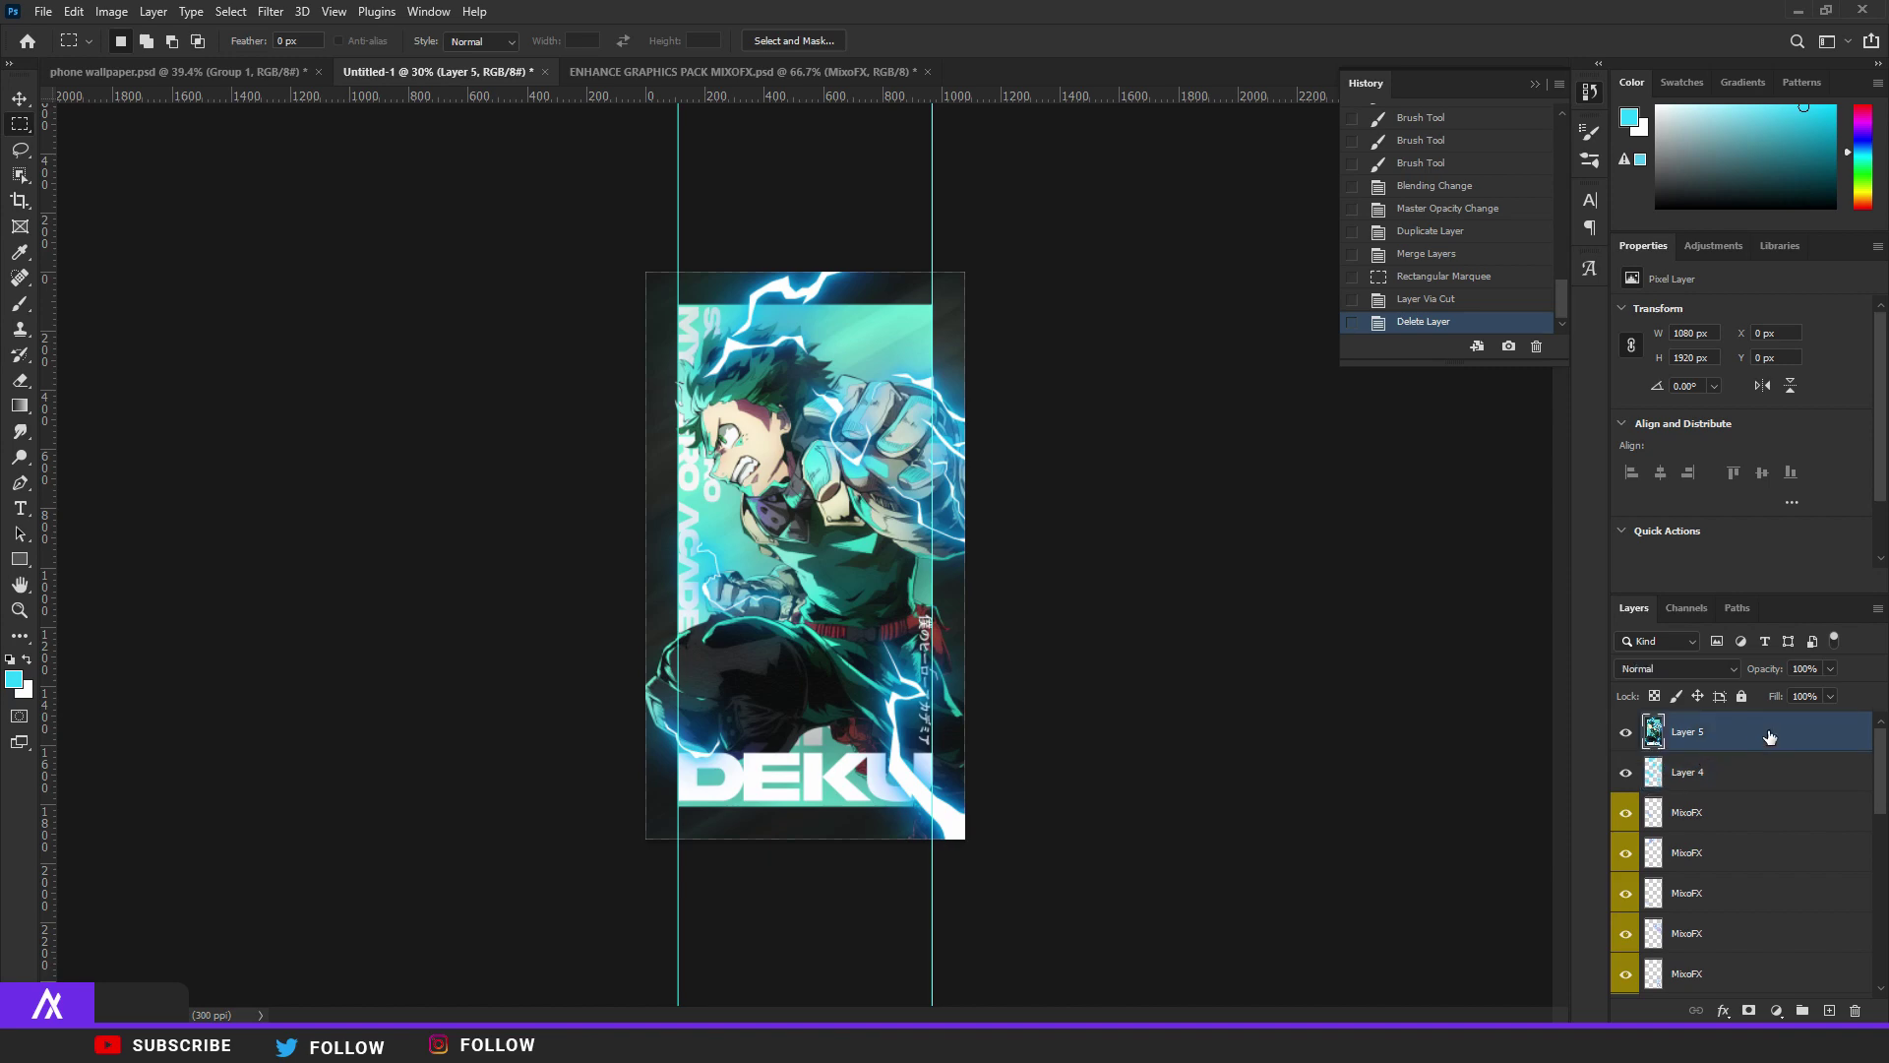
Duplicate the trimmed artwork layer and open the Camera Raw Filter on the copy.
key(ctrl+j)
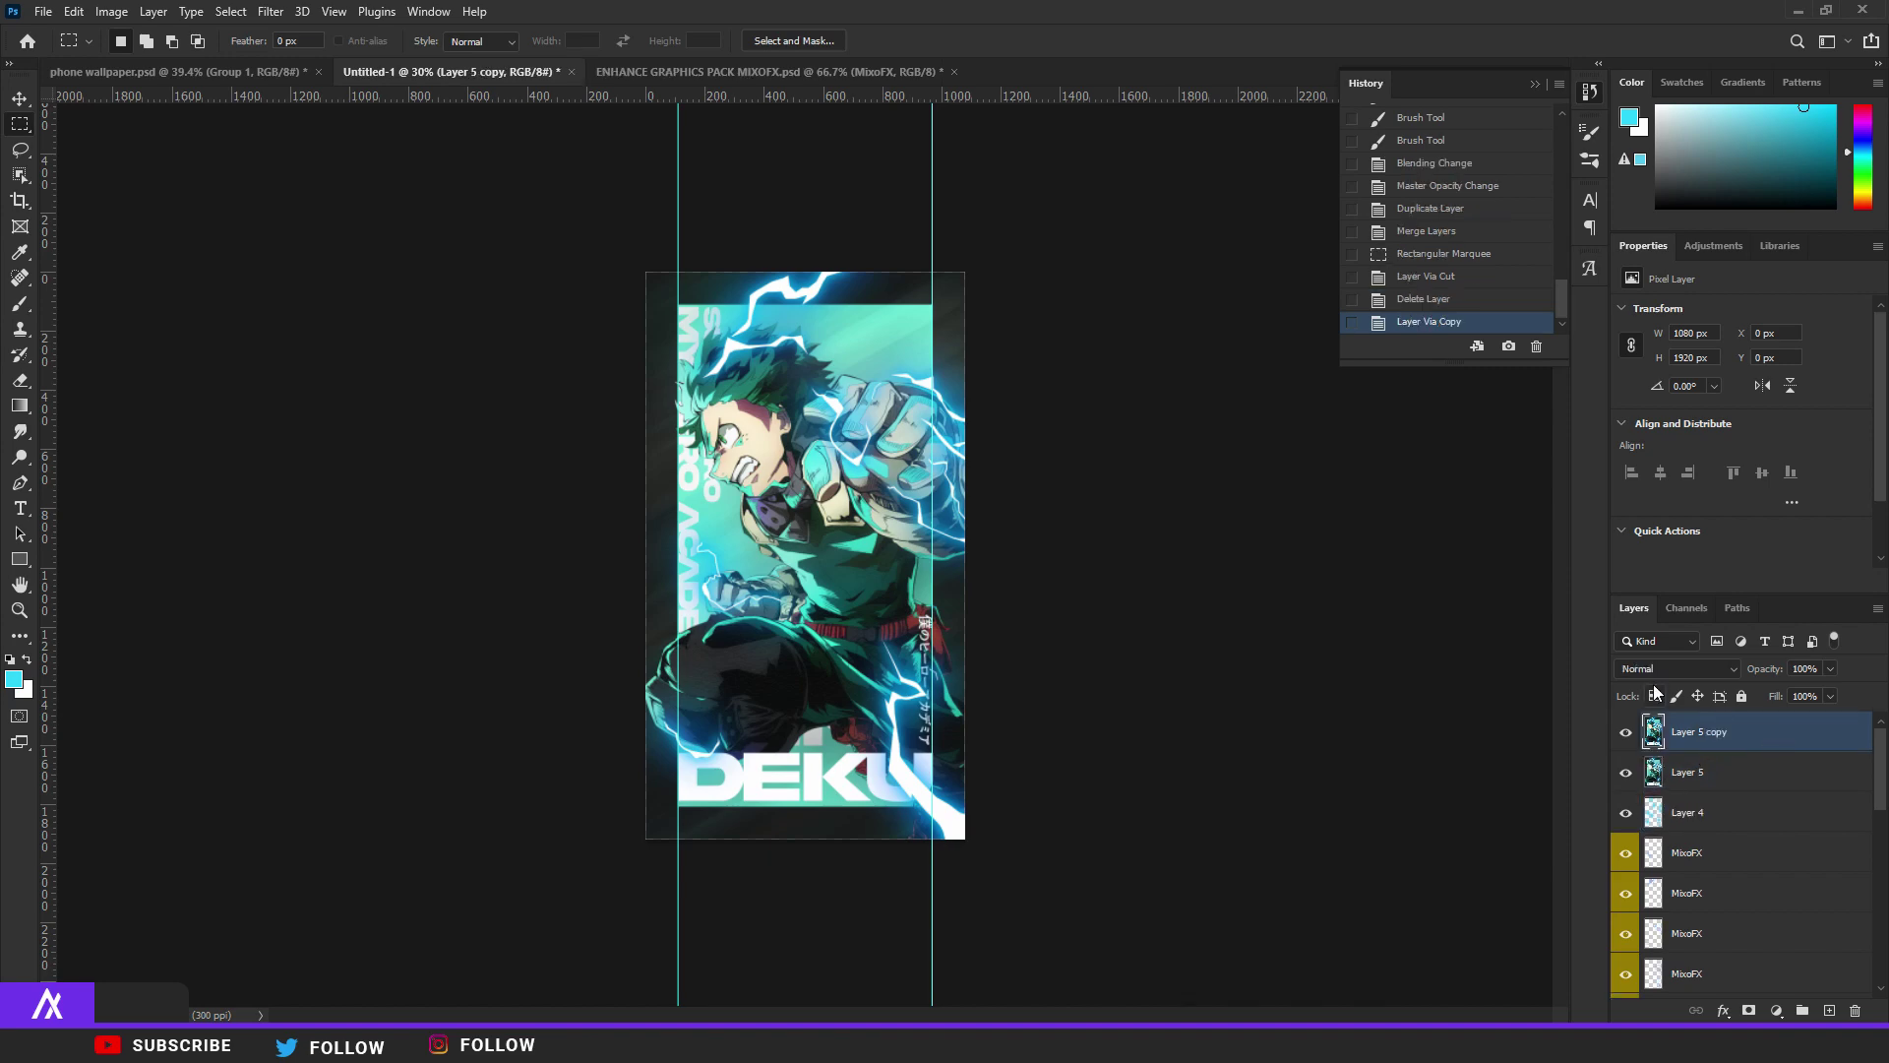
scroll(830, 466, up, 5)
scroll(830, 466, down, 5)
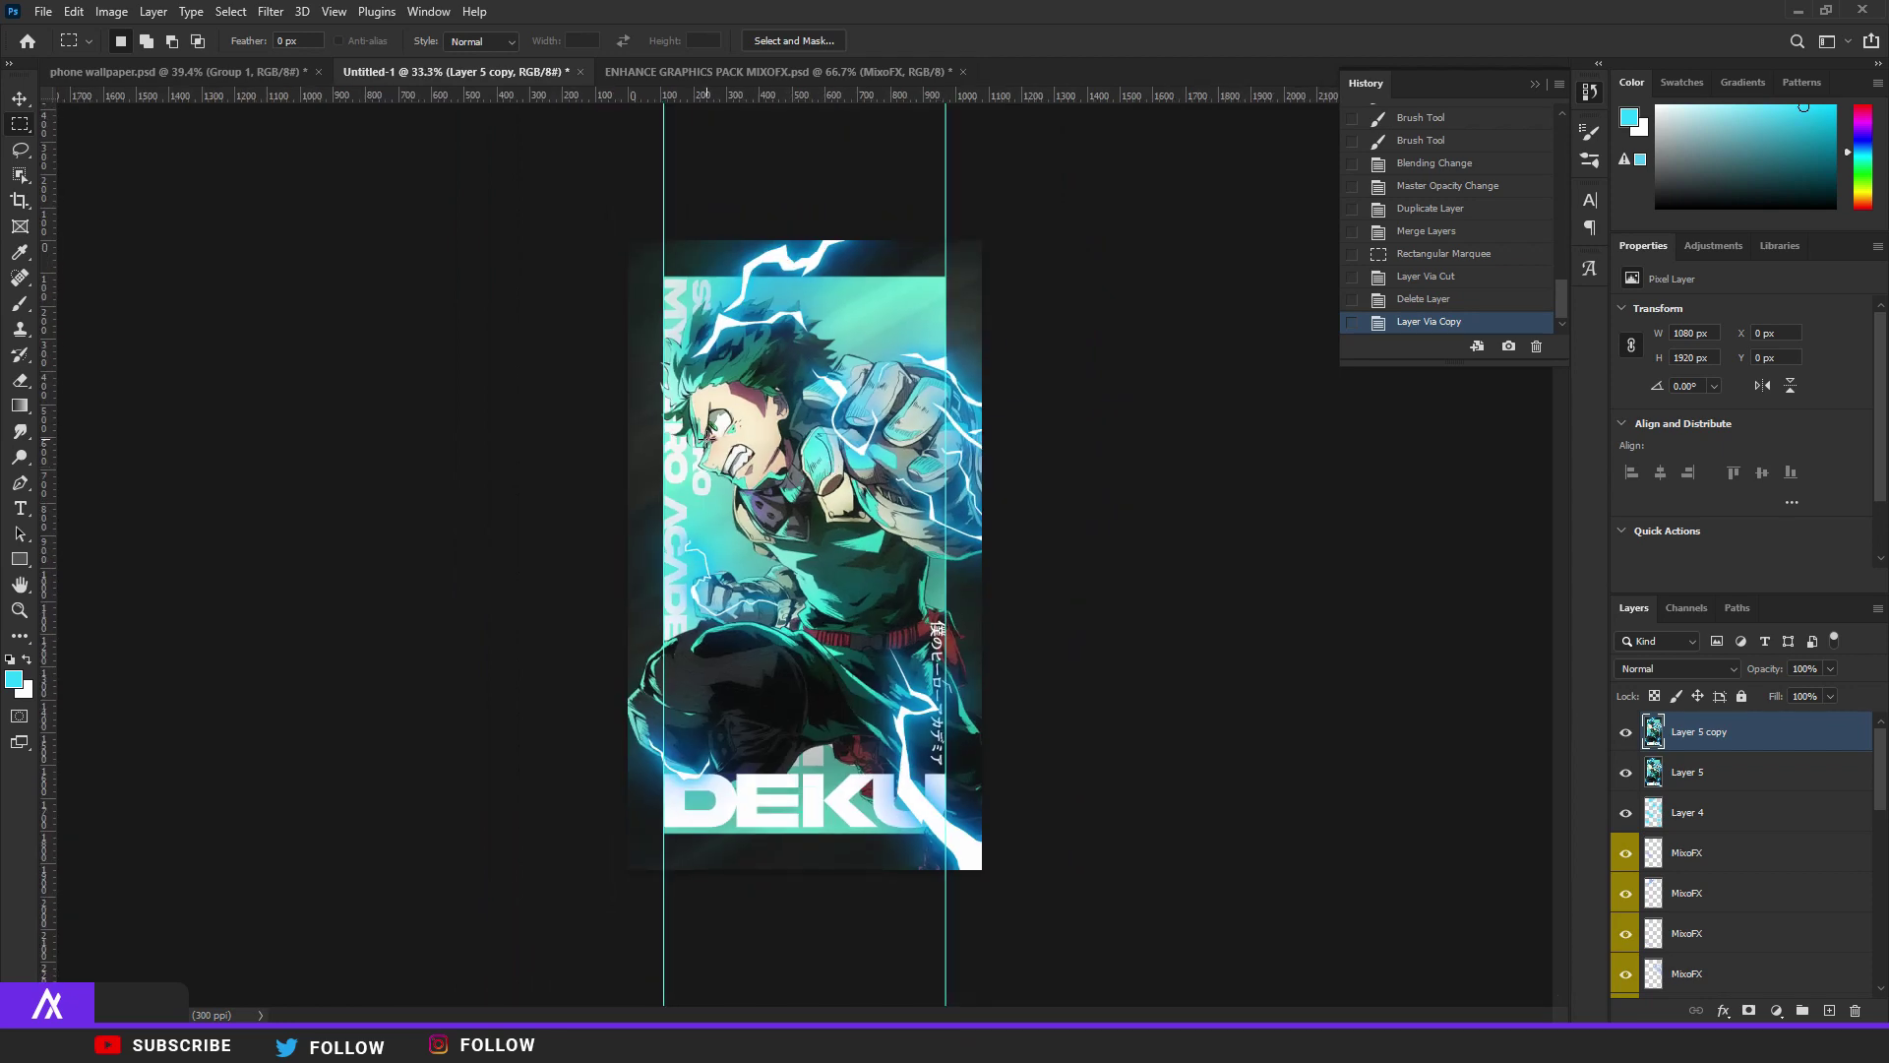
scroll(783, 533, up, 2)
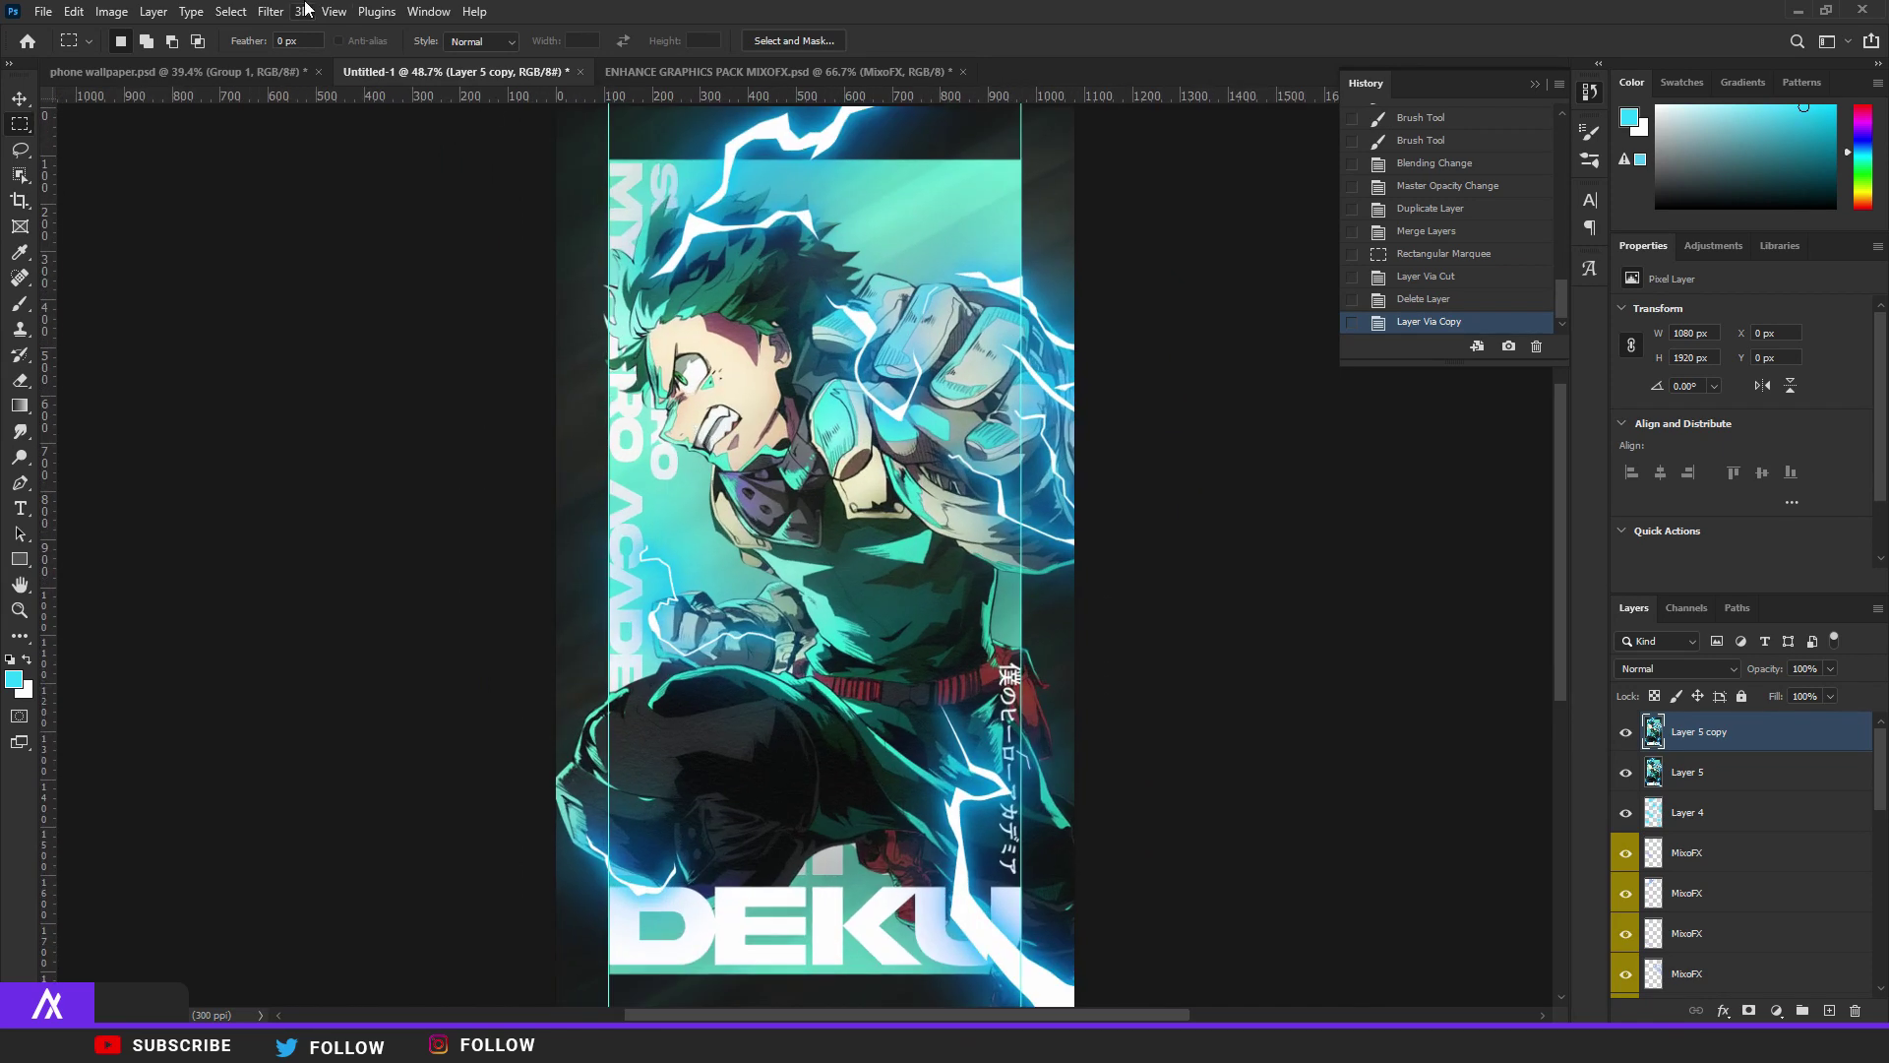
click(270, 11)
click(350, 158)
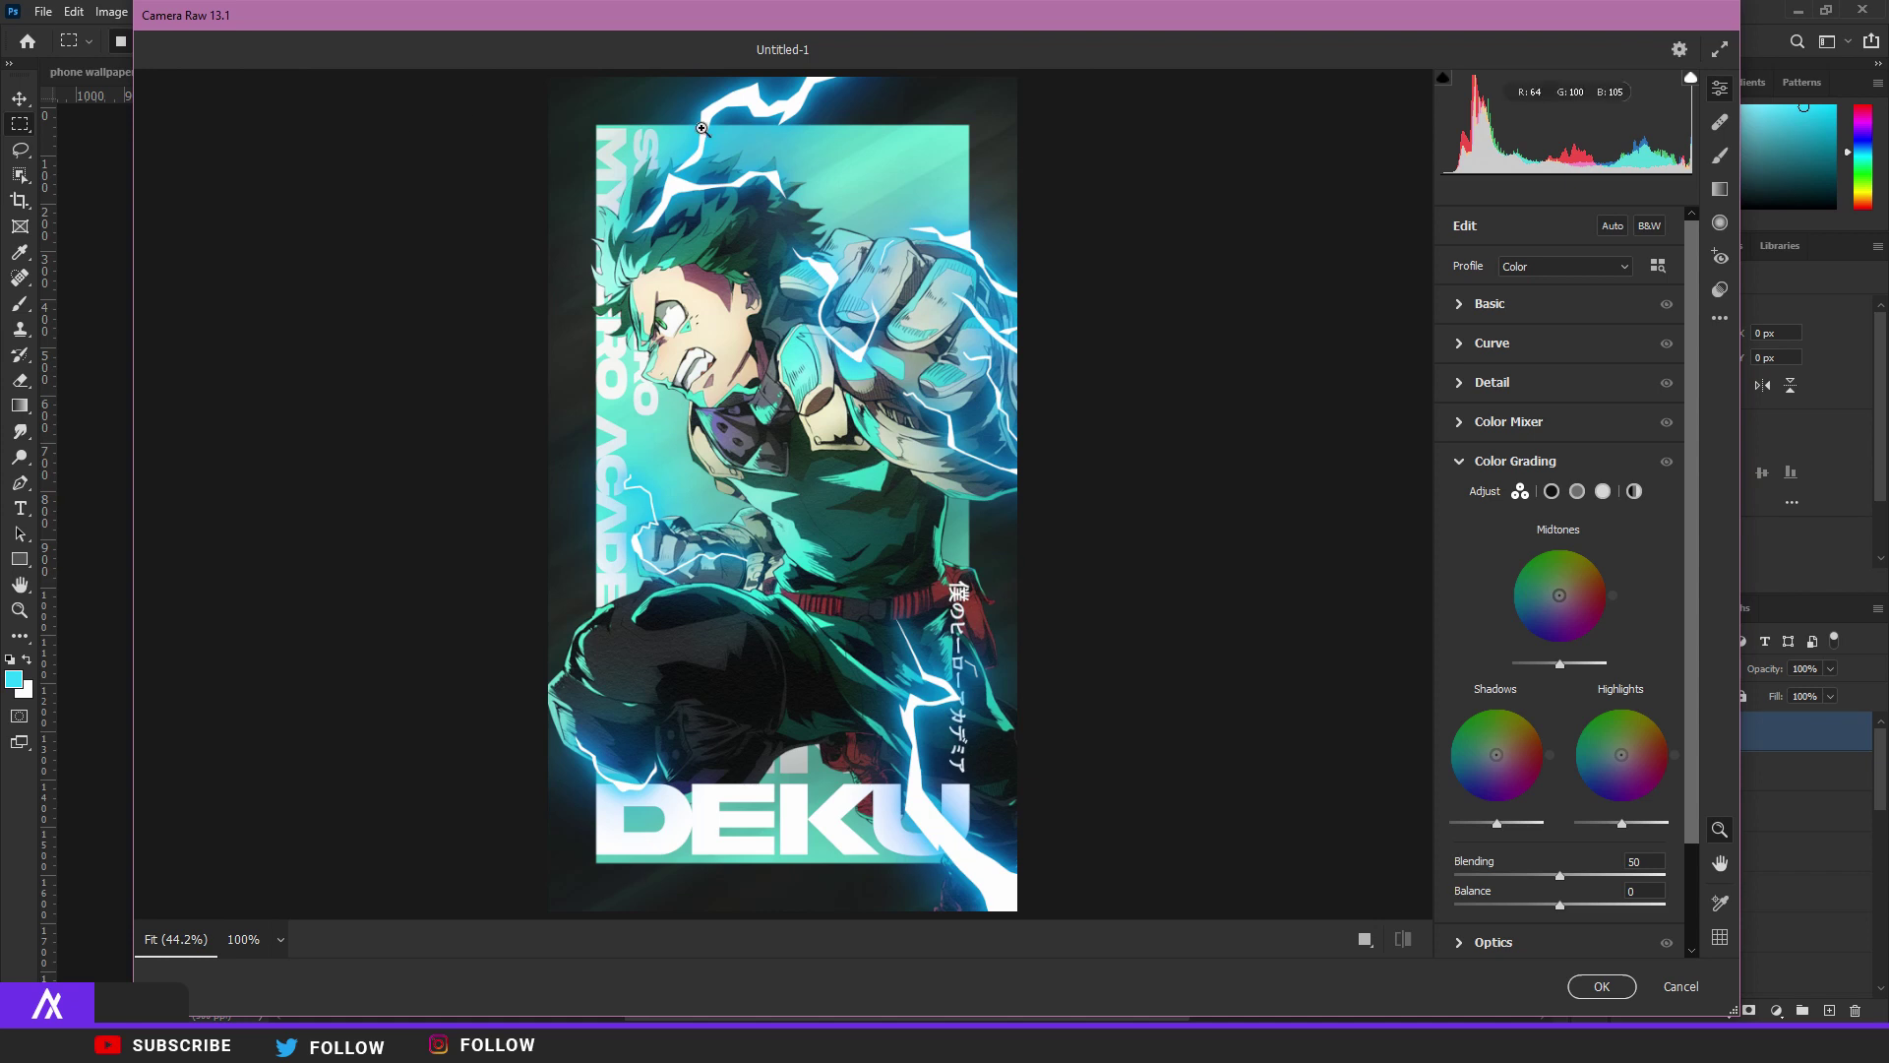
With a before/after comparison, set the basic adjustments to Contrast +17, Exposure +0.20, Highlights +6 and Clarity +11.
click(1463, 309)
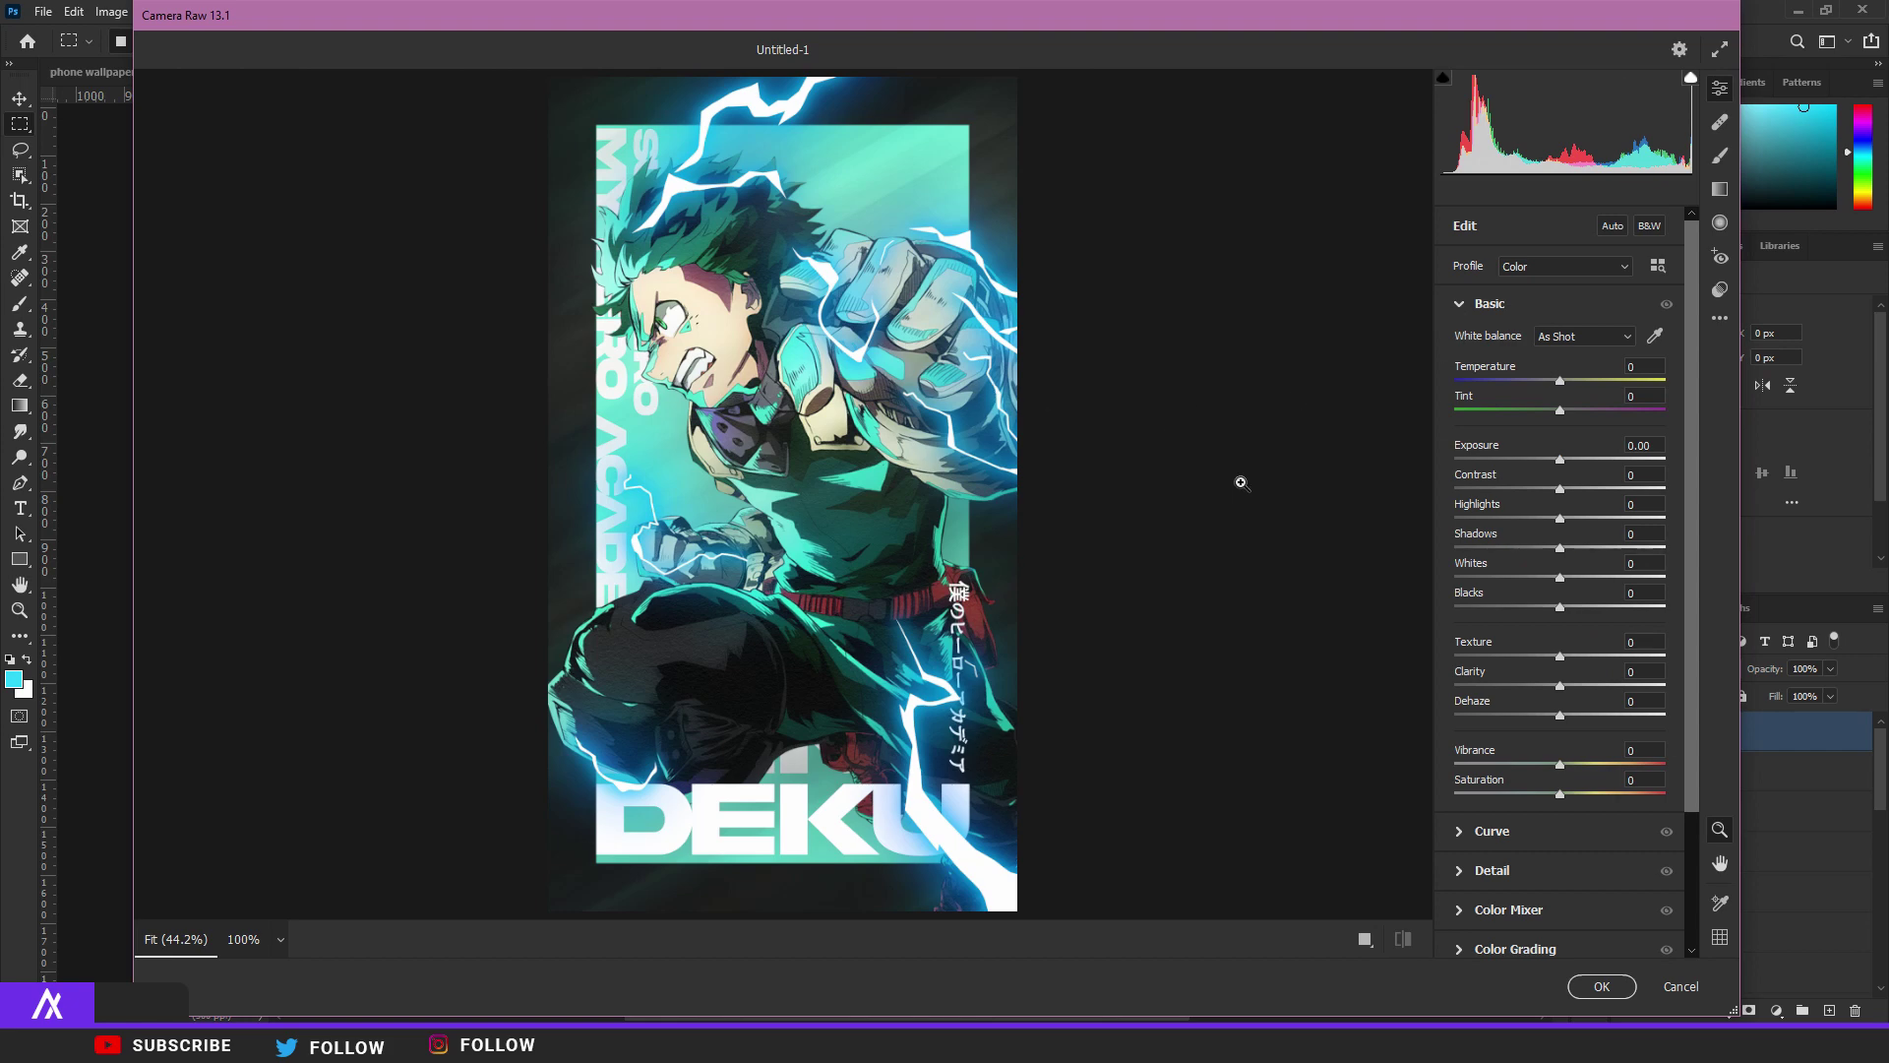
drag(1560, 489, 1584, 490)
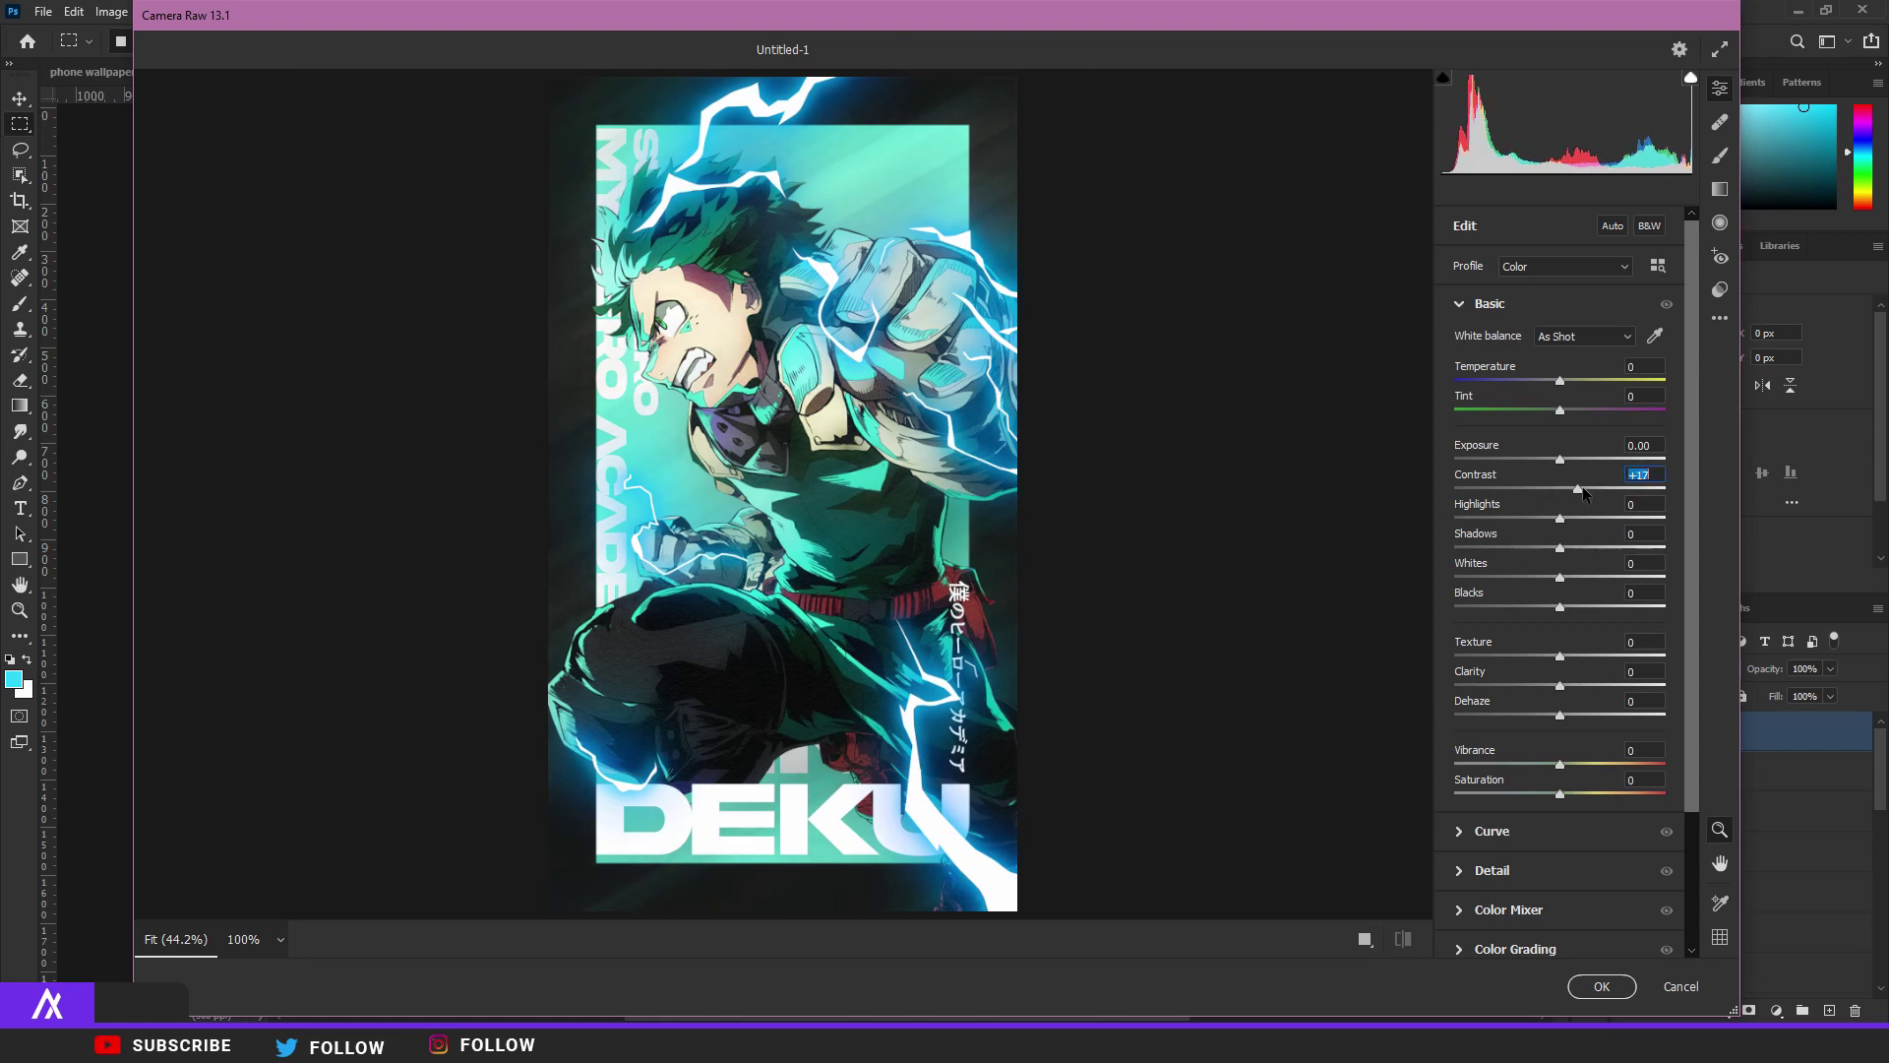
key(ctrl+plus)
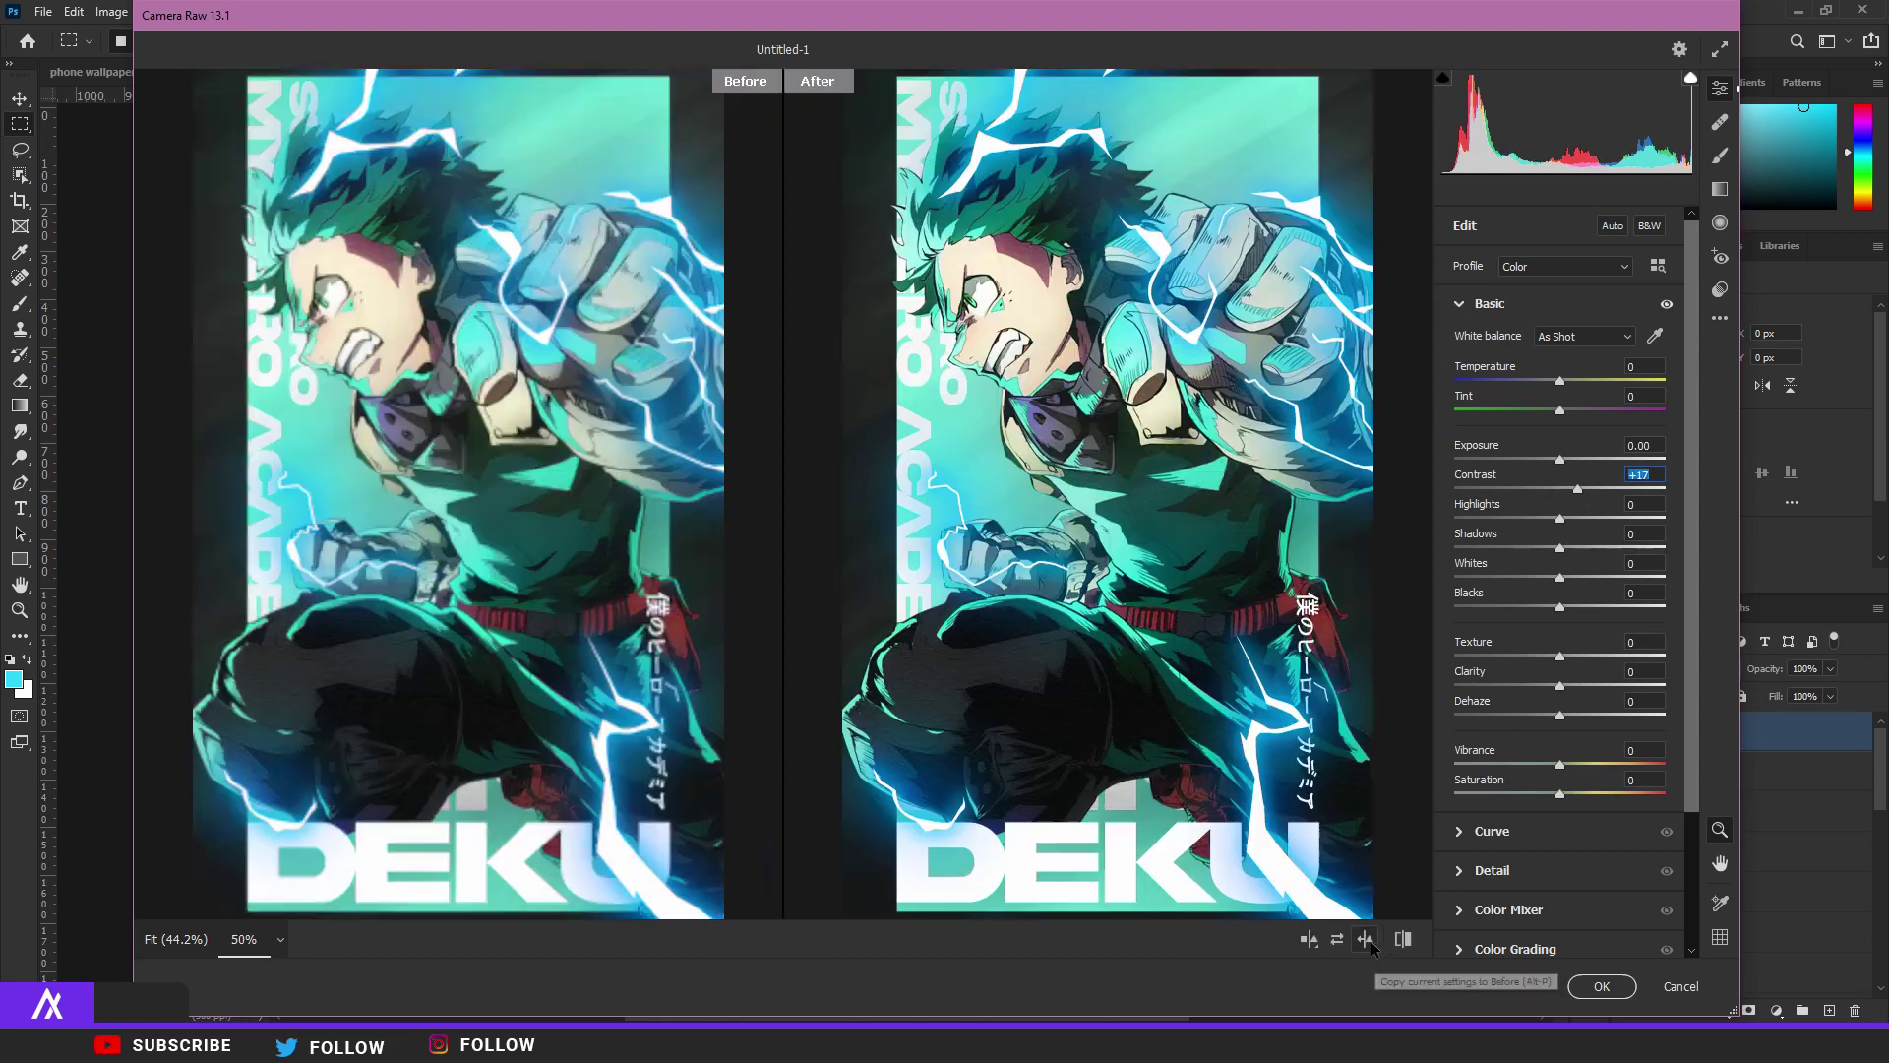
click(1403, 938)
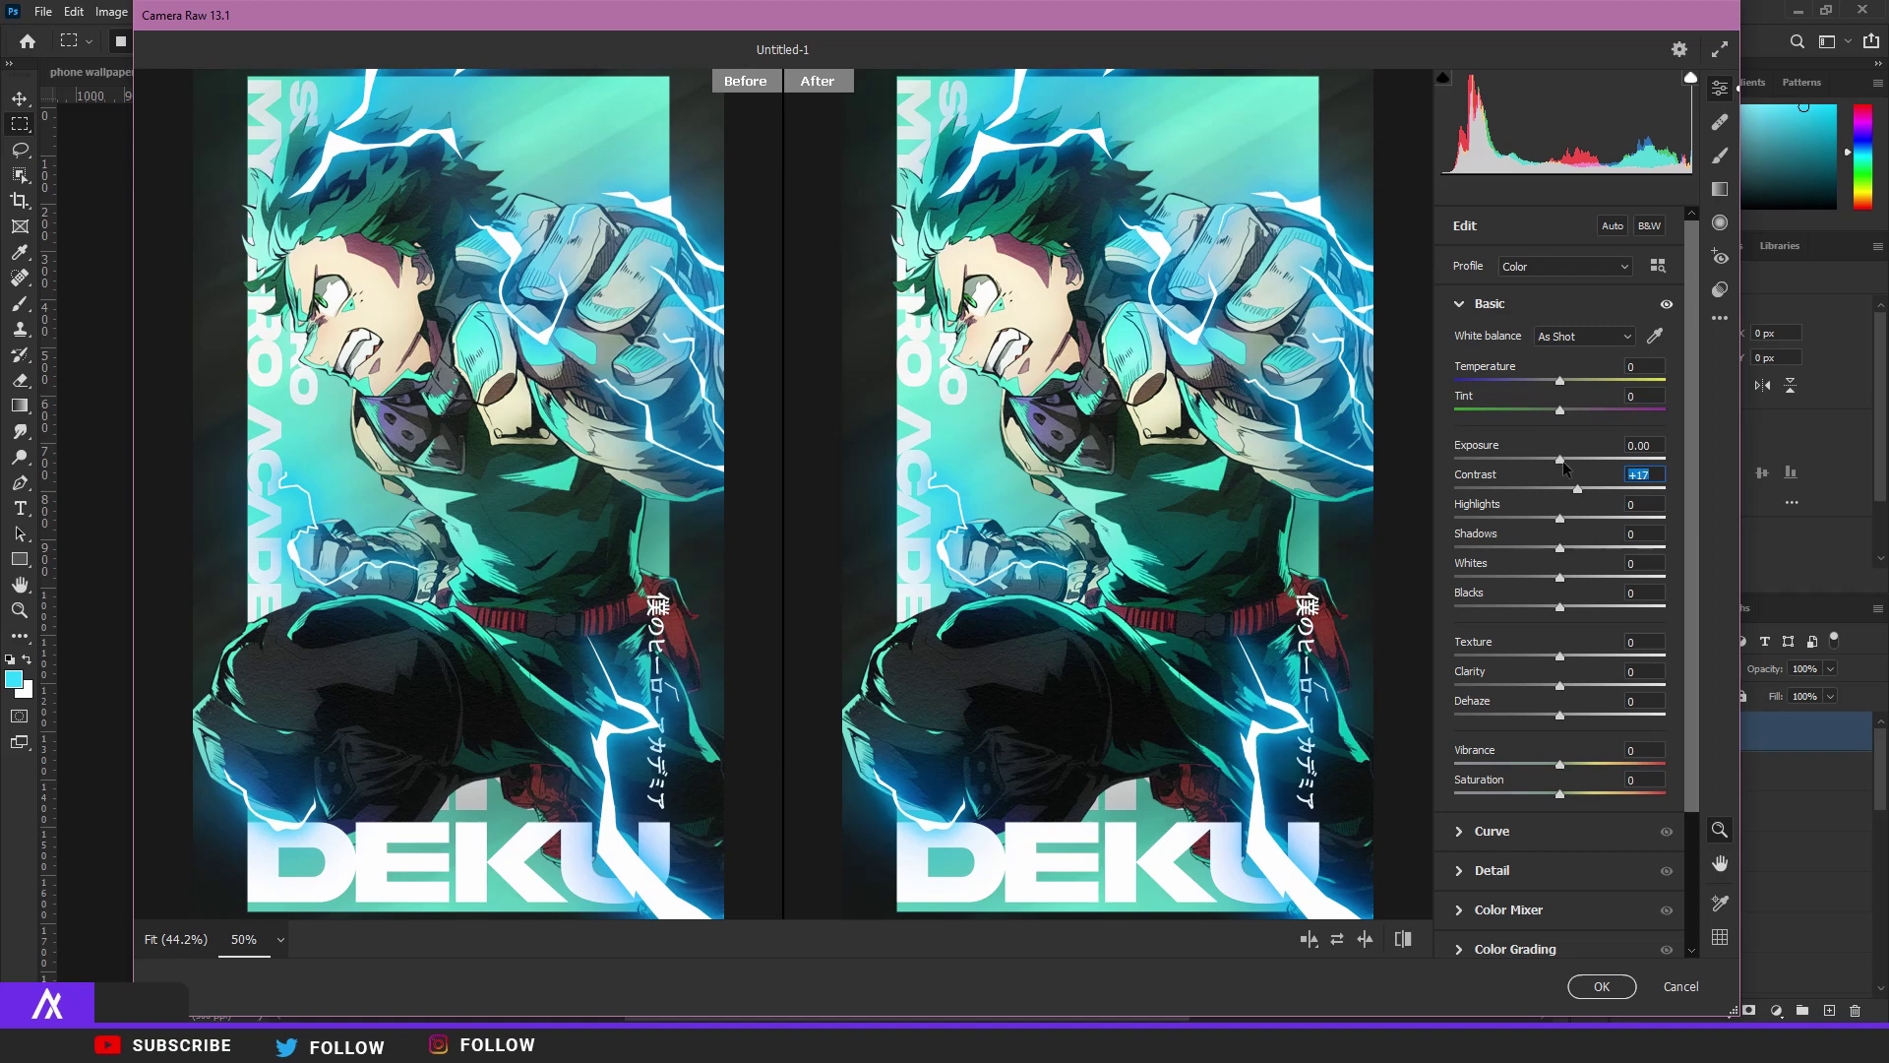
drag(1561, 459, 1567, 468)
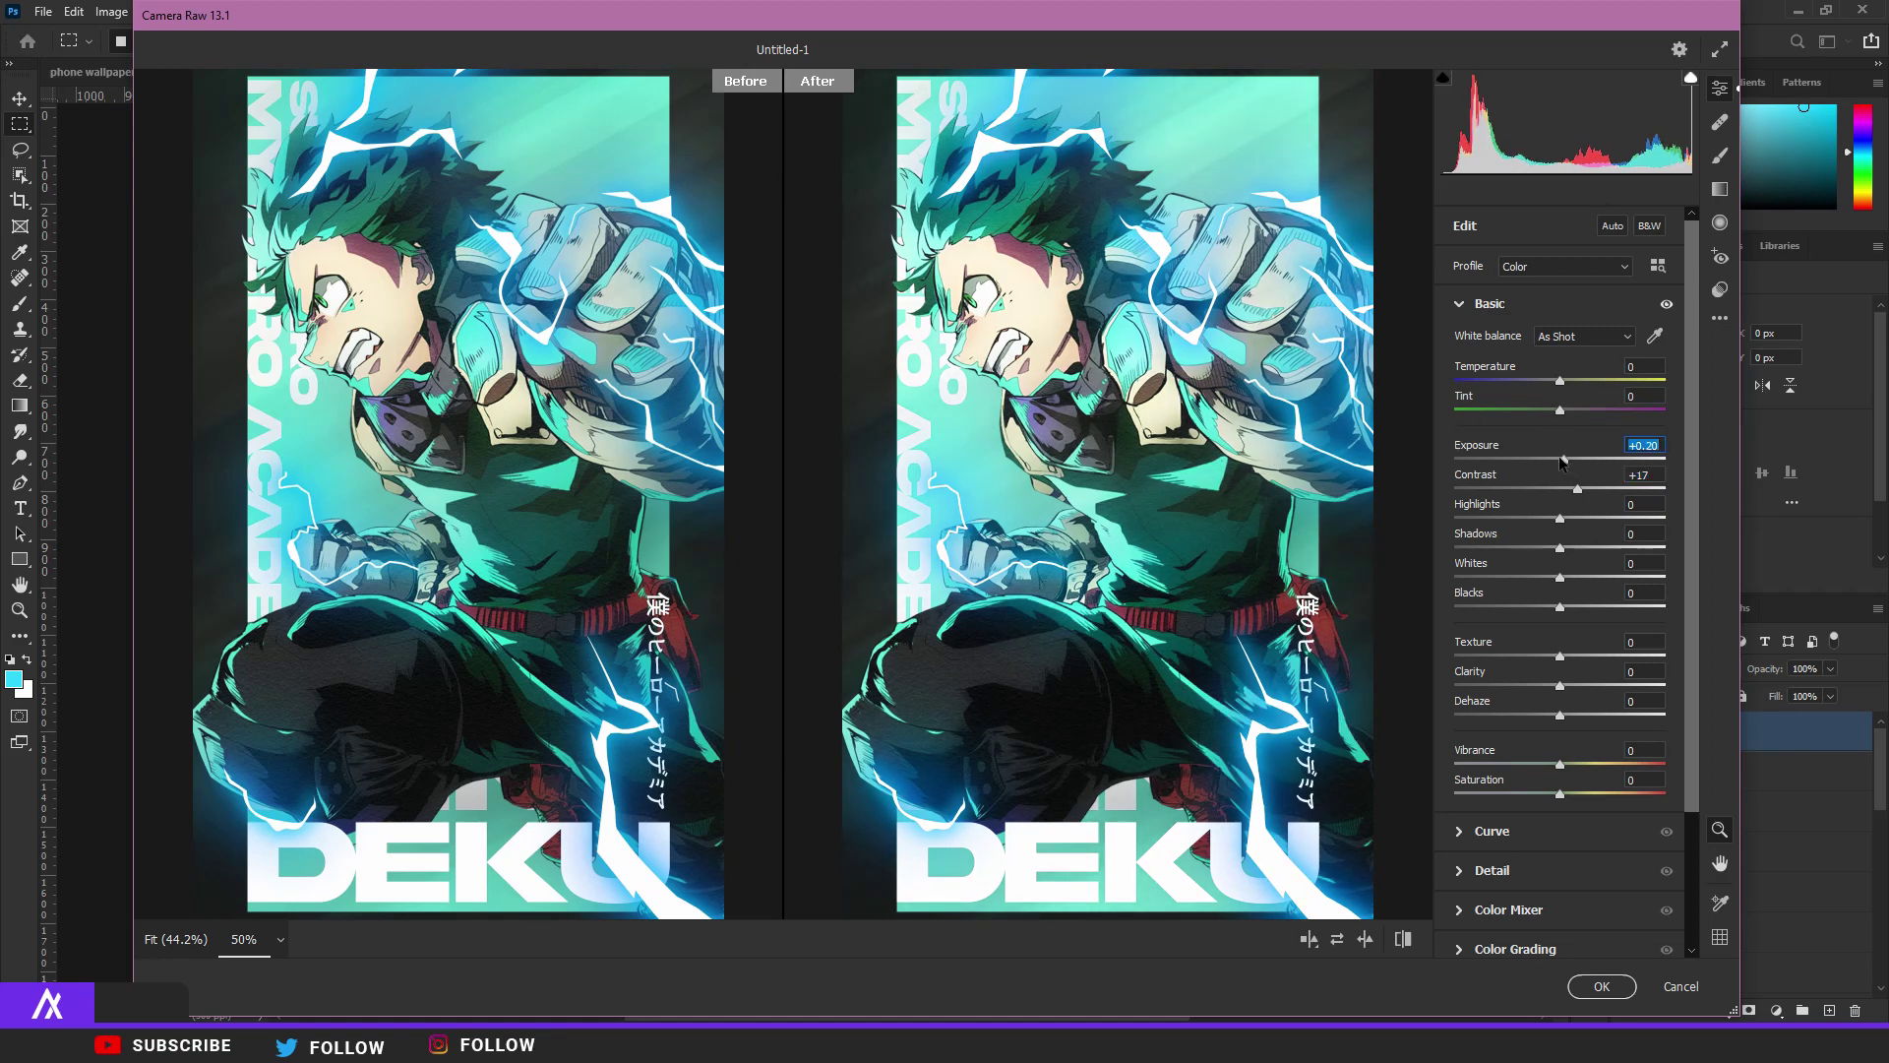
drag(1563, 522, 1566, 525)
drag(1559, 686, 1571, 686)
Set the Color Mixer hues to Aquas +7, Blues -28 and Purples -25.
scroll(1454, 710, down, 2)
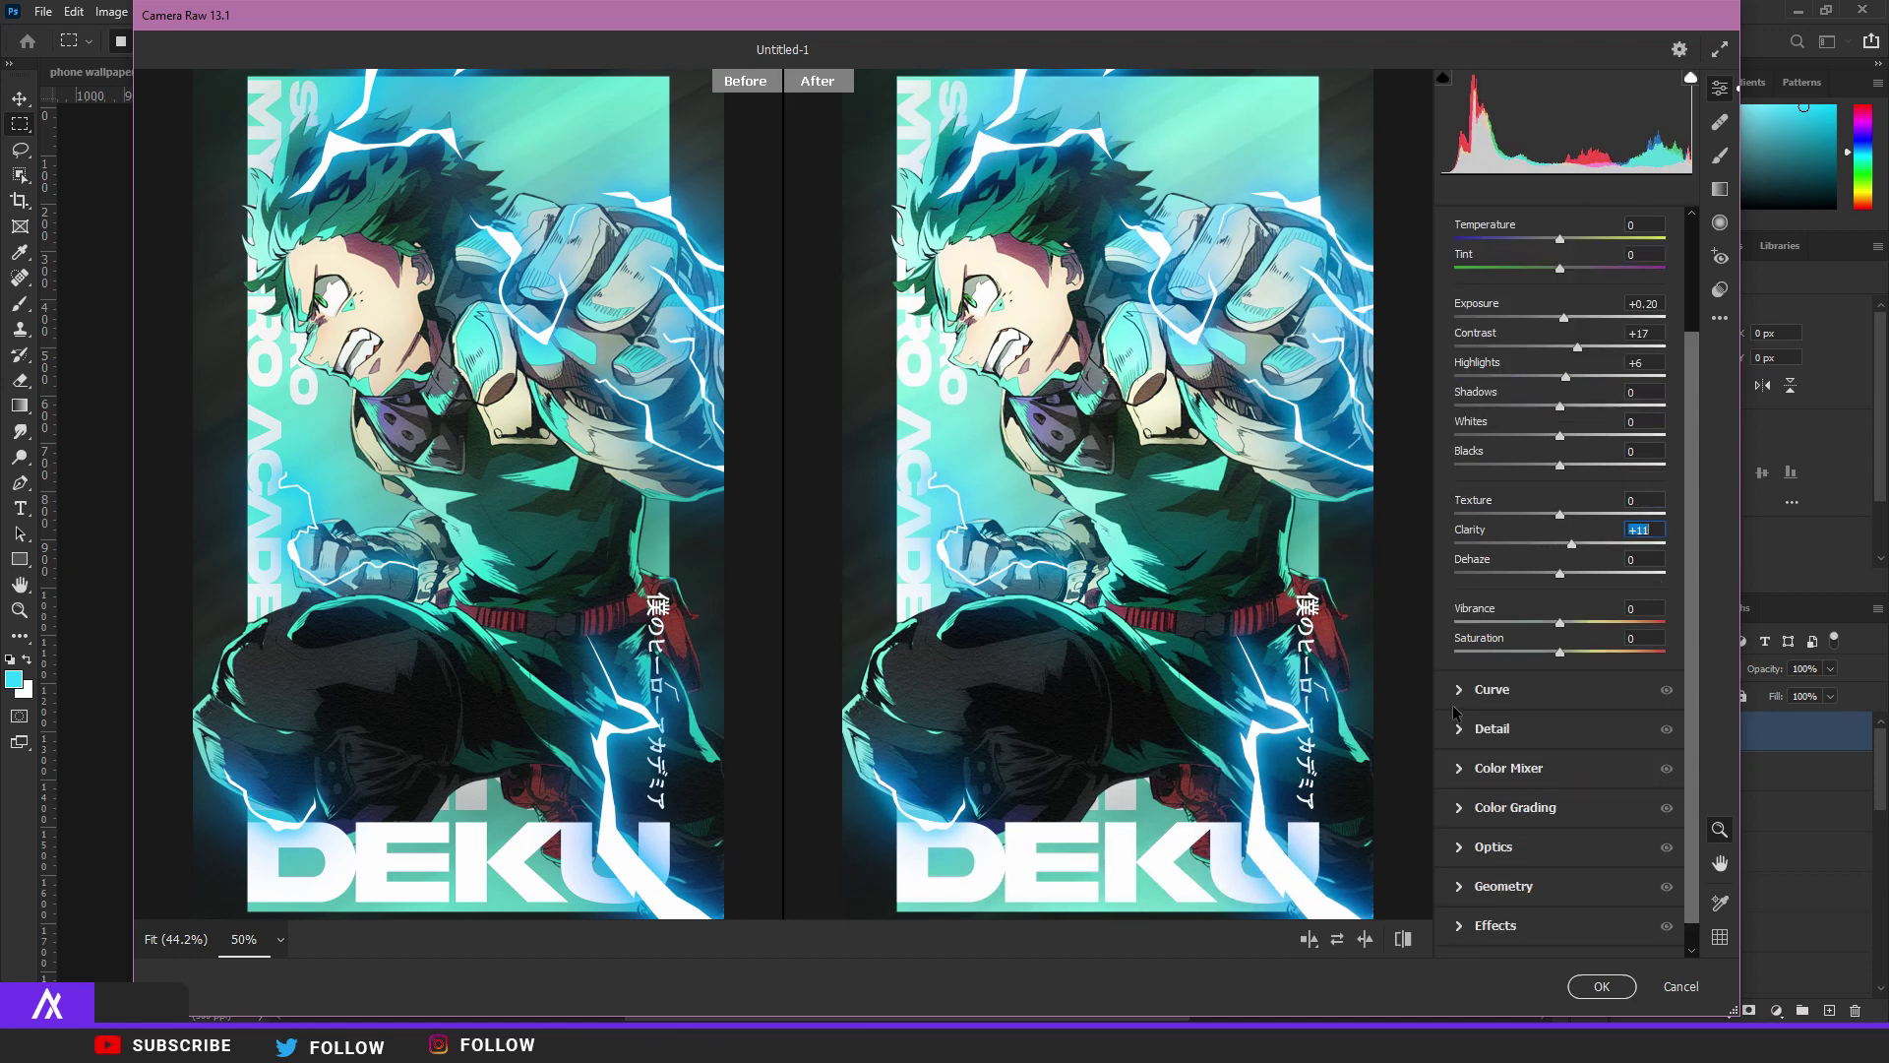
click(1458, 769)
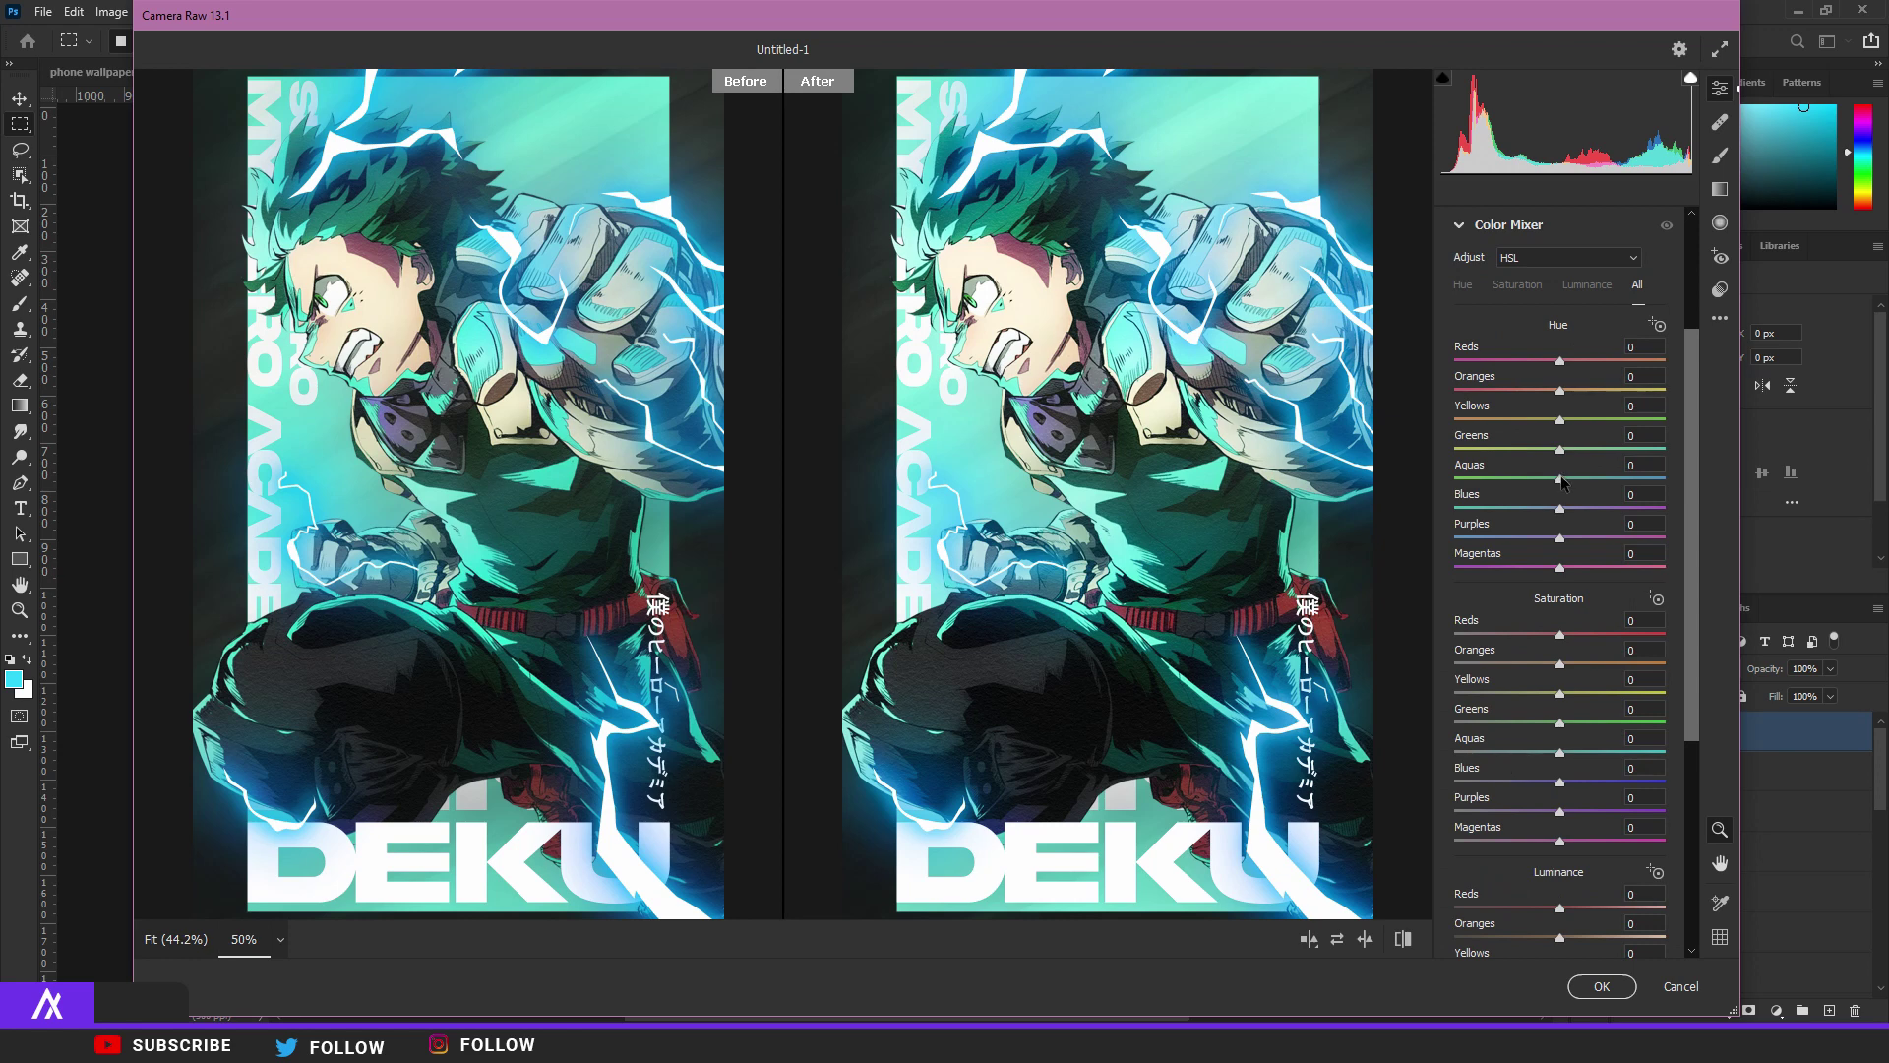
drag(1560, 478, 1345, 505)
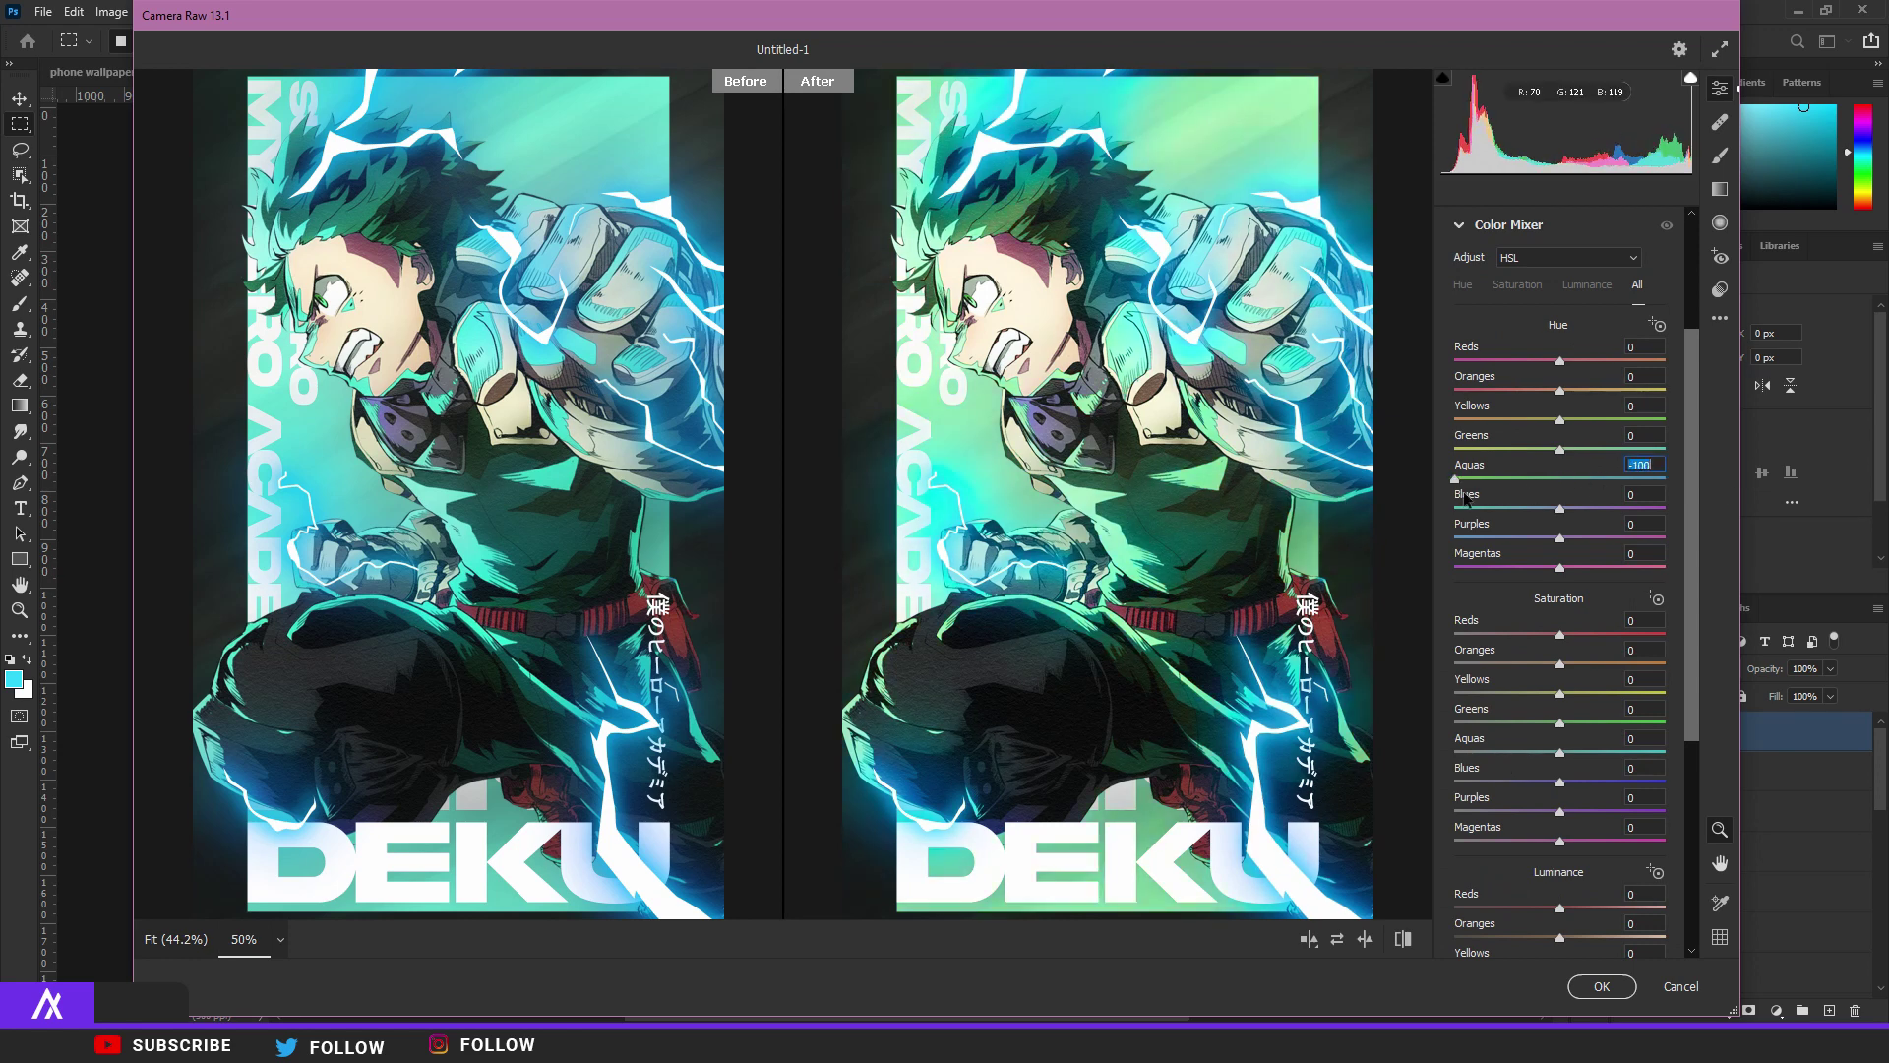
drag(1464, 500, 1531, 541)
Set the Color Mixer saturation to Reds +26, Greens -19, Aquas +11, Blues +14, Purples -34 and Magentas -25.
scroll(1579, 758, down, 2)
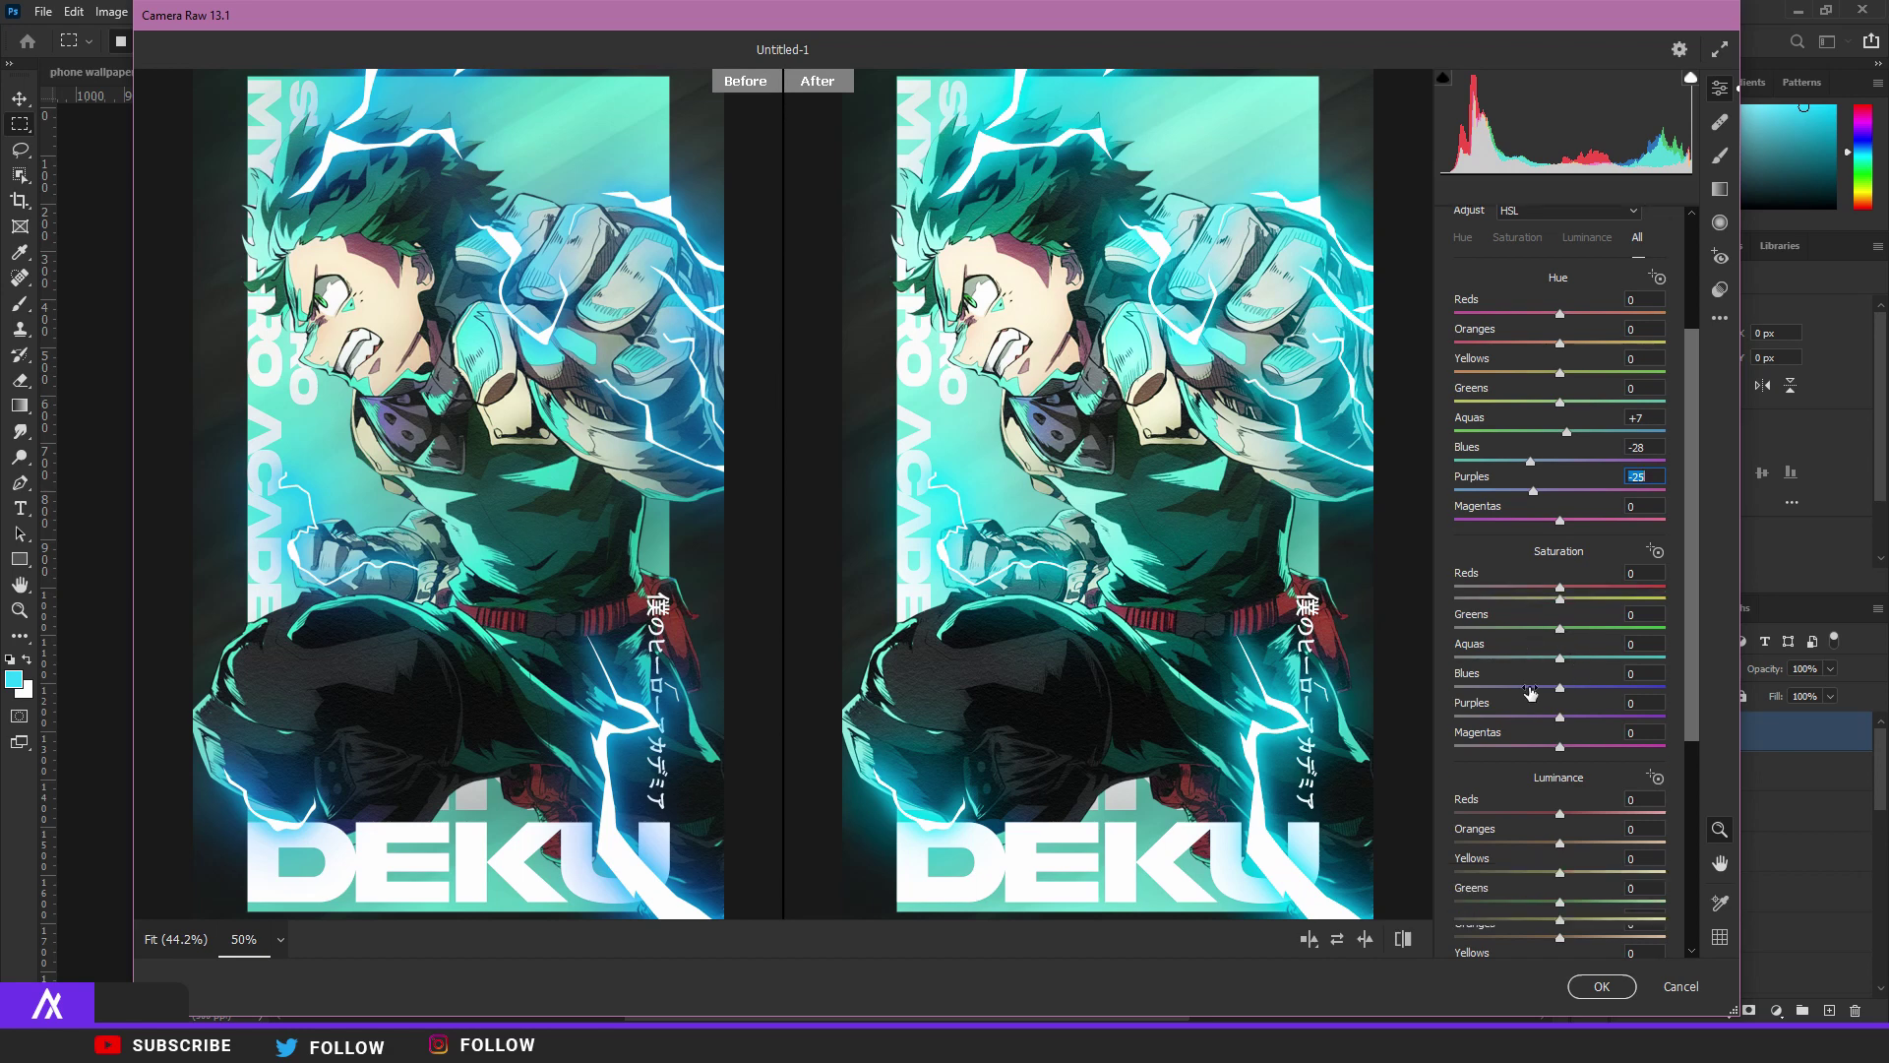
drag(1560, 658, 1665, 687)
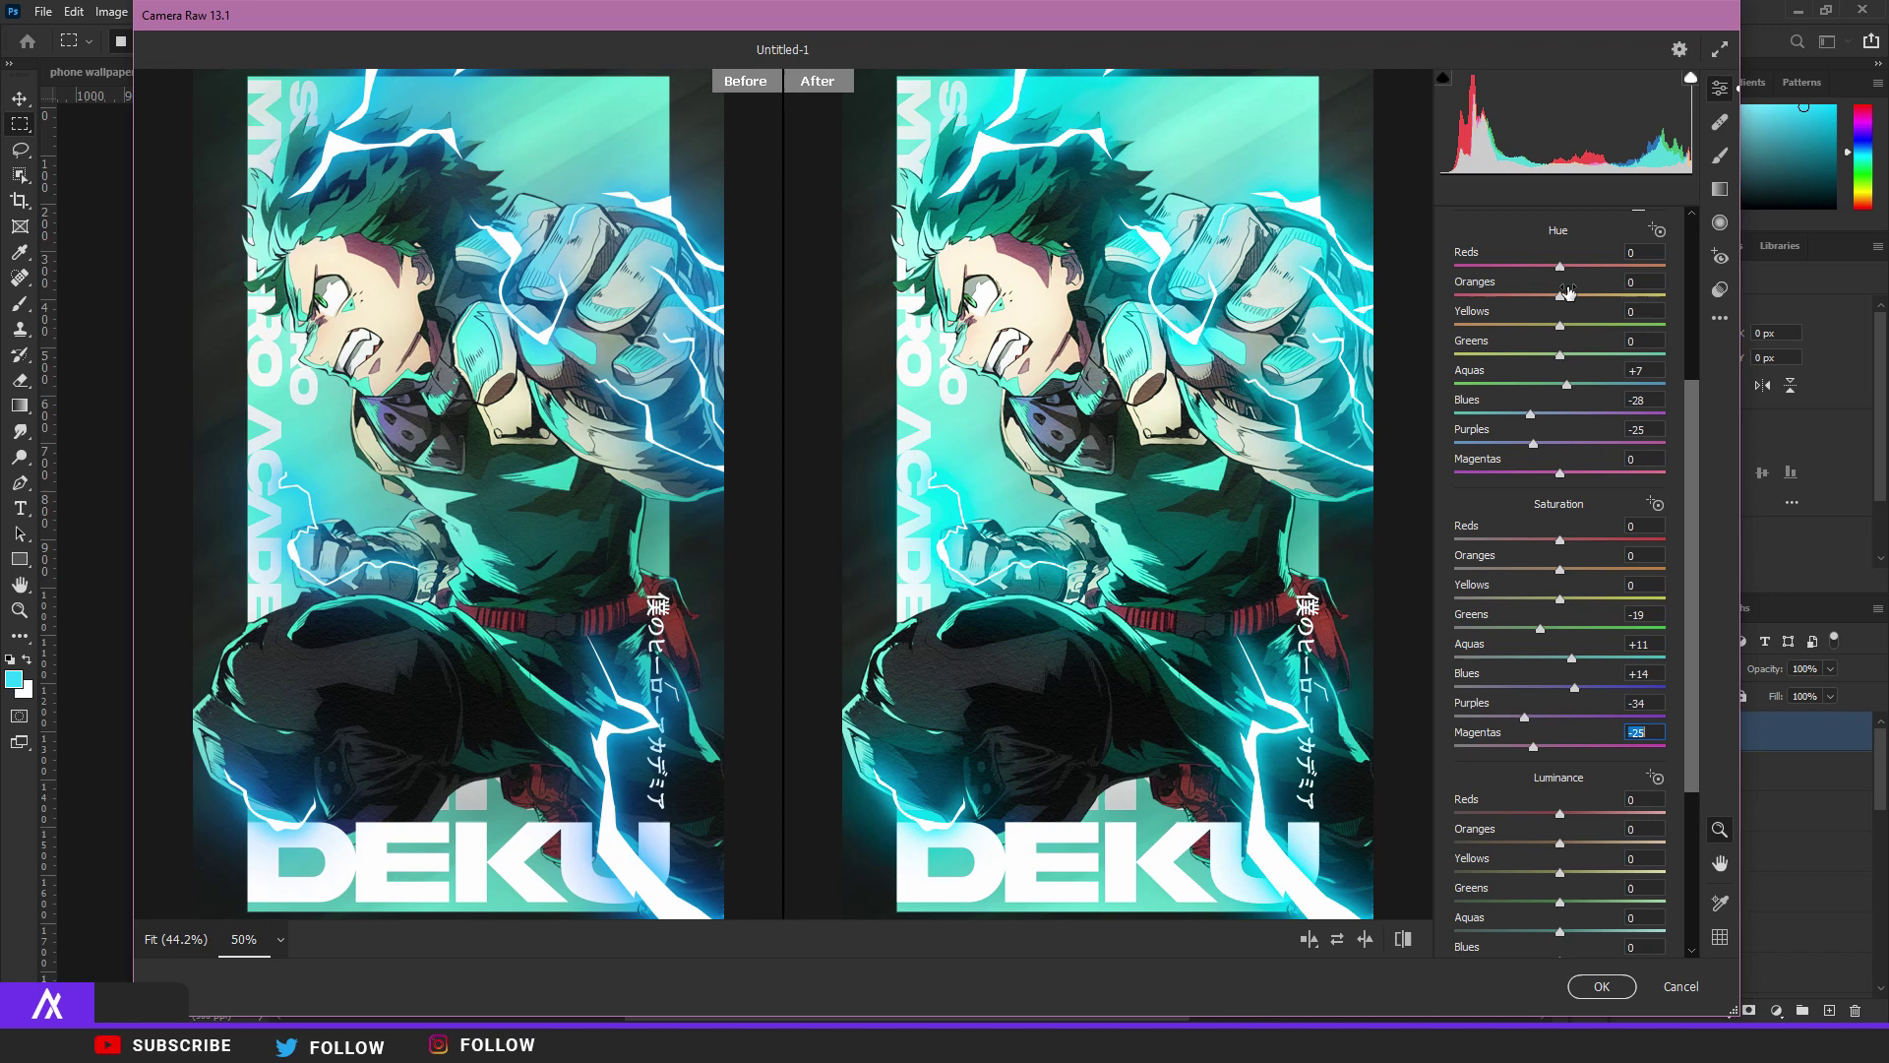
mouse_move(1560, 265)
mouse_down()
mouse_move(1544, 282)
mouse_move(1562, 284)
mouse_up()
drag(1559, 539, 1596, 539)
Set the Color Mixer luminance to Greens +6 and Blues -21.
scroll(1520, 590, down, 2)
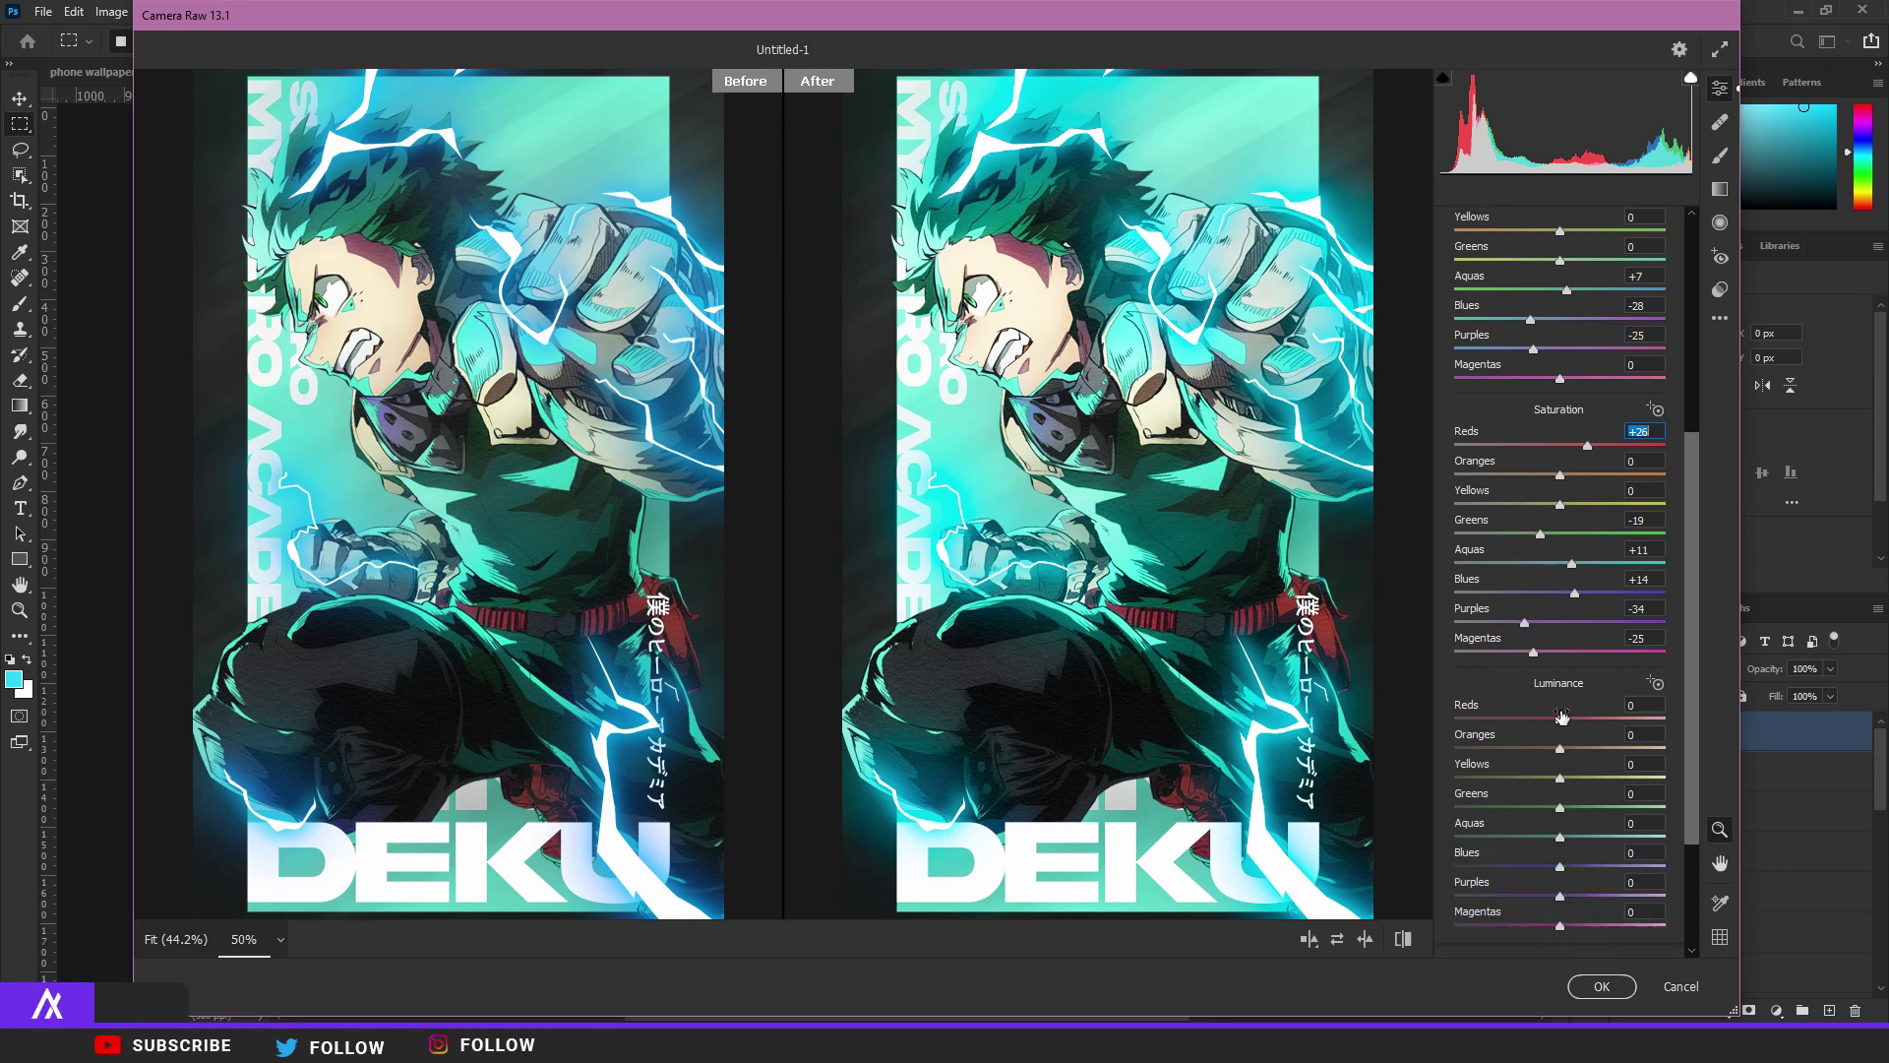
scroll(1569, 728, down, 2)
drag(1560, 712, 1544, 787)
text(0)
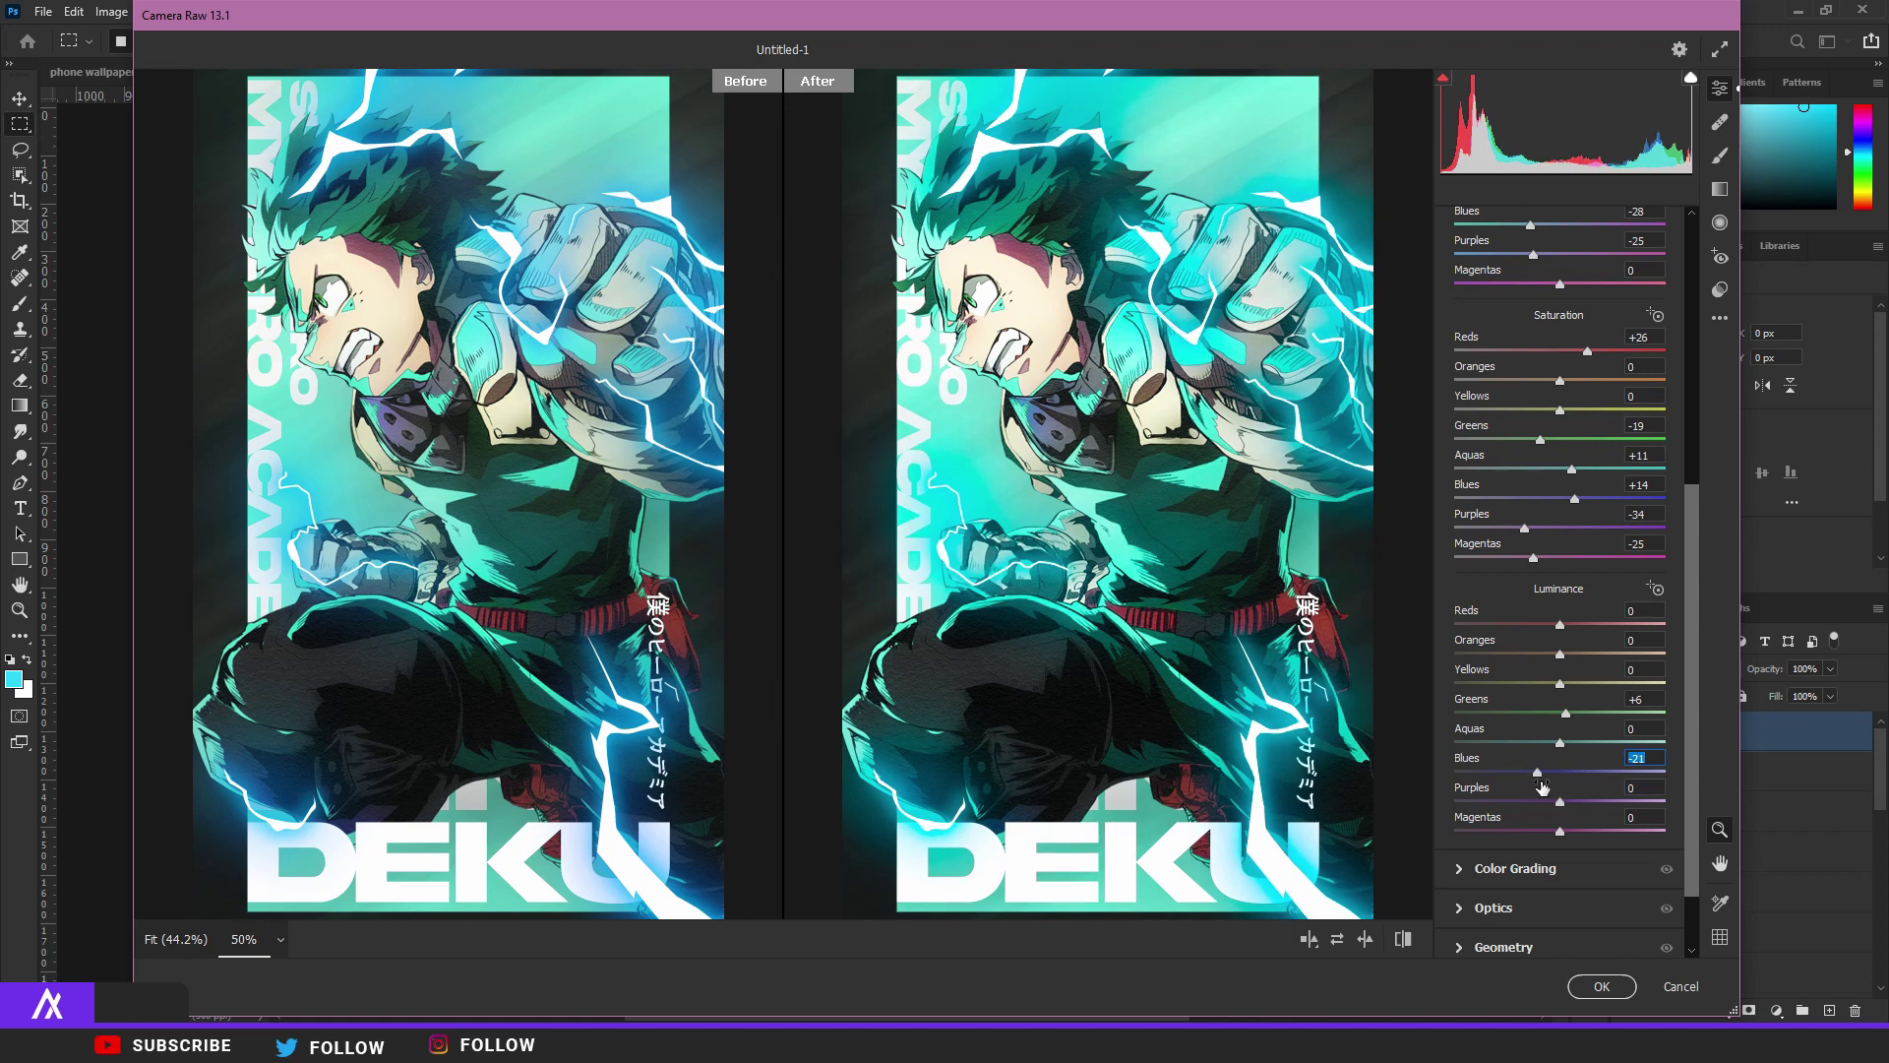
Set the Calibration hues to +14 for Red Primary, +7 for Green Primary and -27 for Blue Primary.
scroll(1552, 783, down, 2)
click(1468, 936)
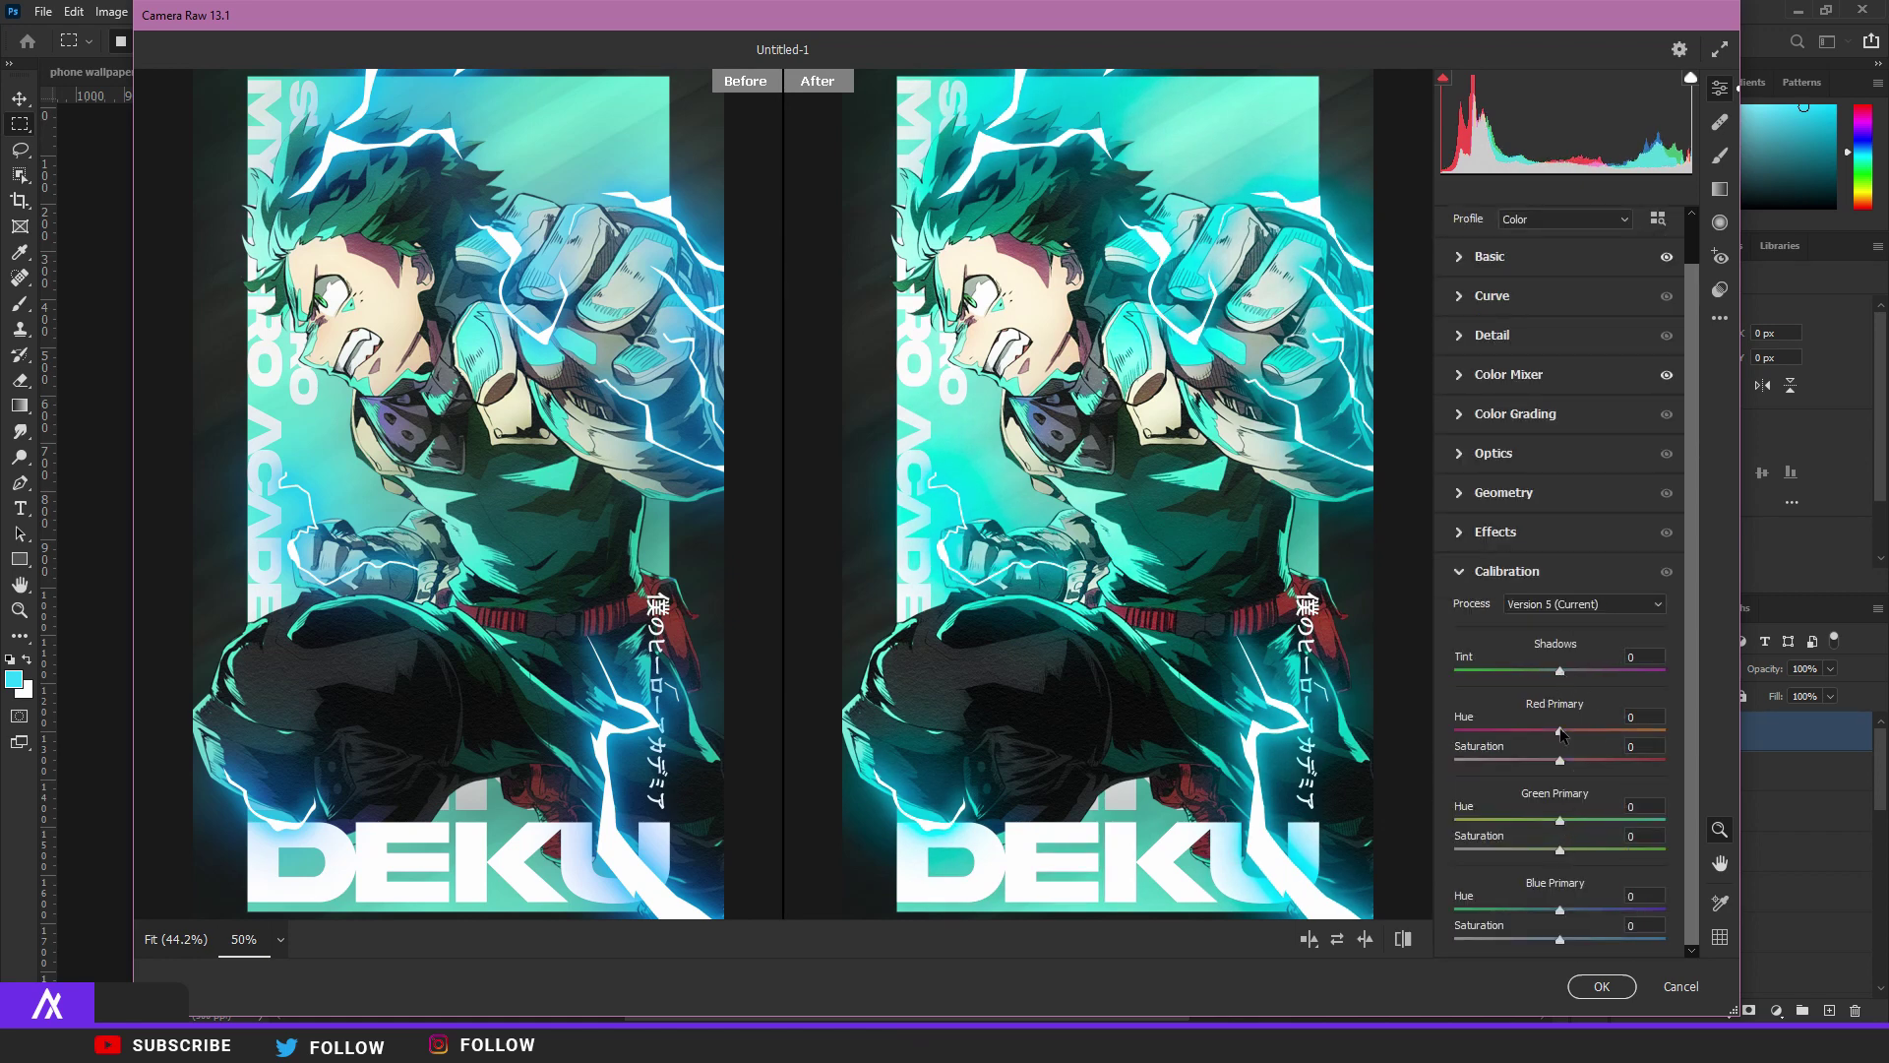
mouse_move(1559, 730)
mouse_down()
mouse_move(1594, 733)
mouse_move(1461, 740)
mouse_move(1732, 745)
mouse_move(1576, 740)
mouse_up()
mouse_move(1560, 825)
mouse_down()
mouse_move(1614, 827)
mouse_move(1470, 827)
mouse_move(1568, 831)
mouse_up()
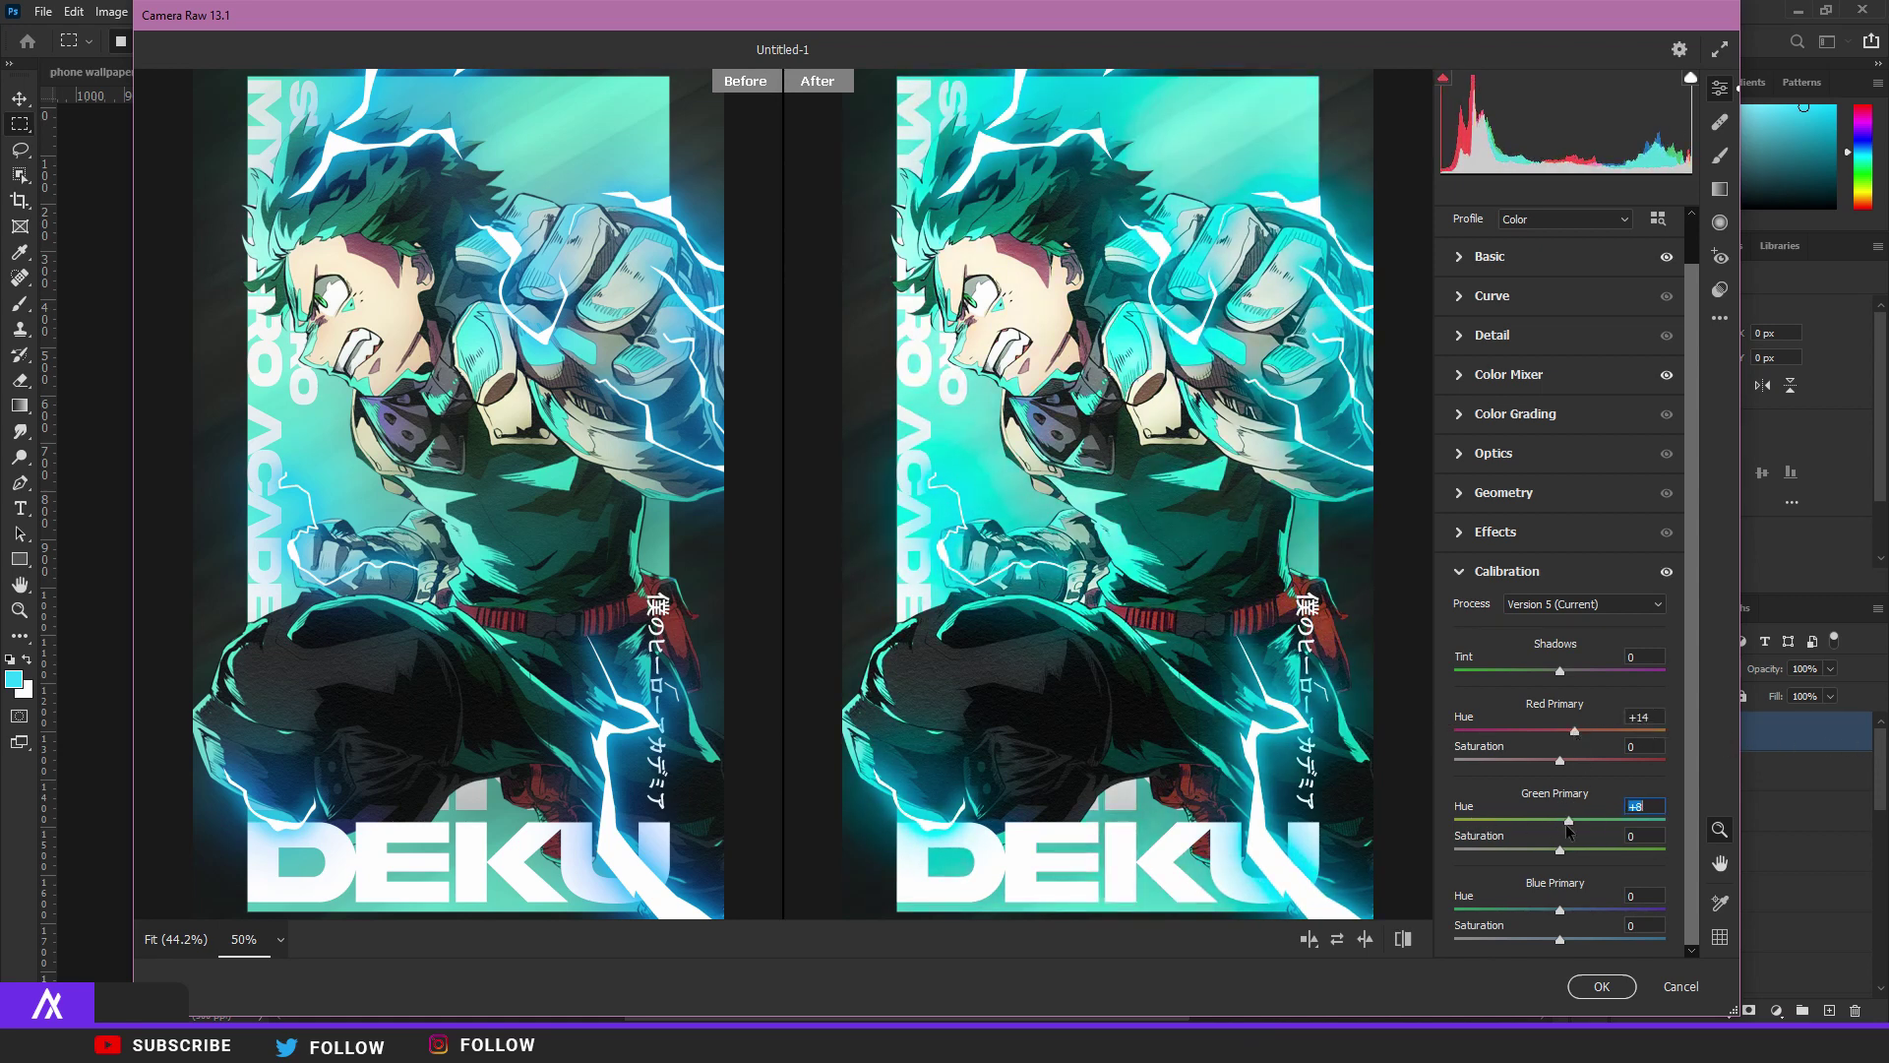
drag(1561, 910, 1530, 915)
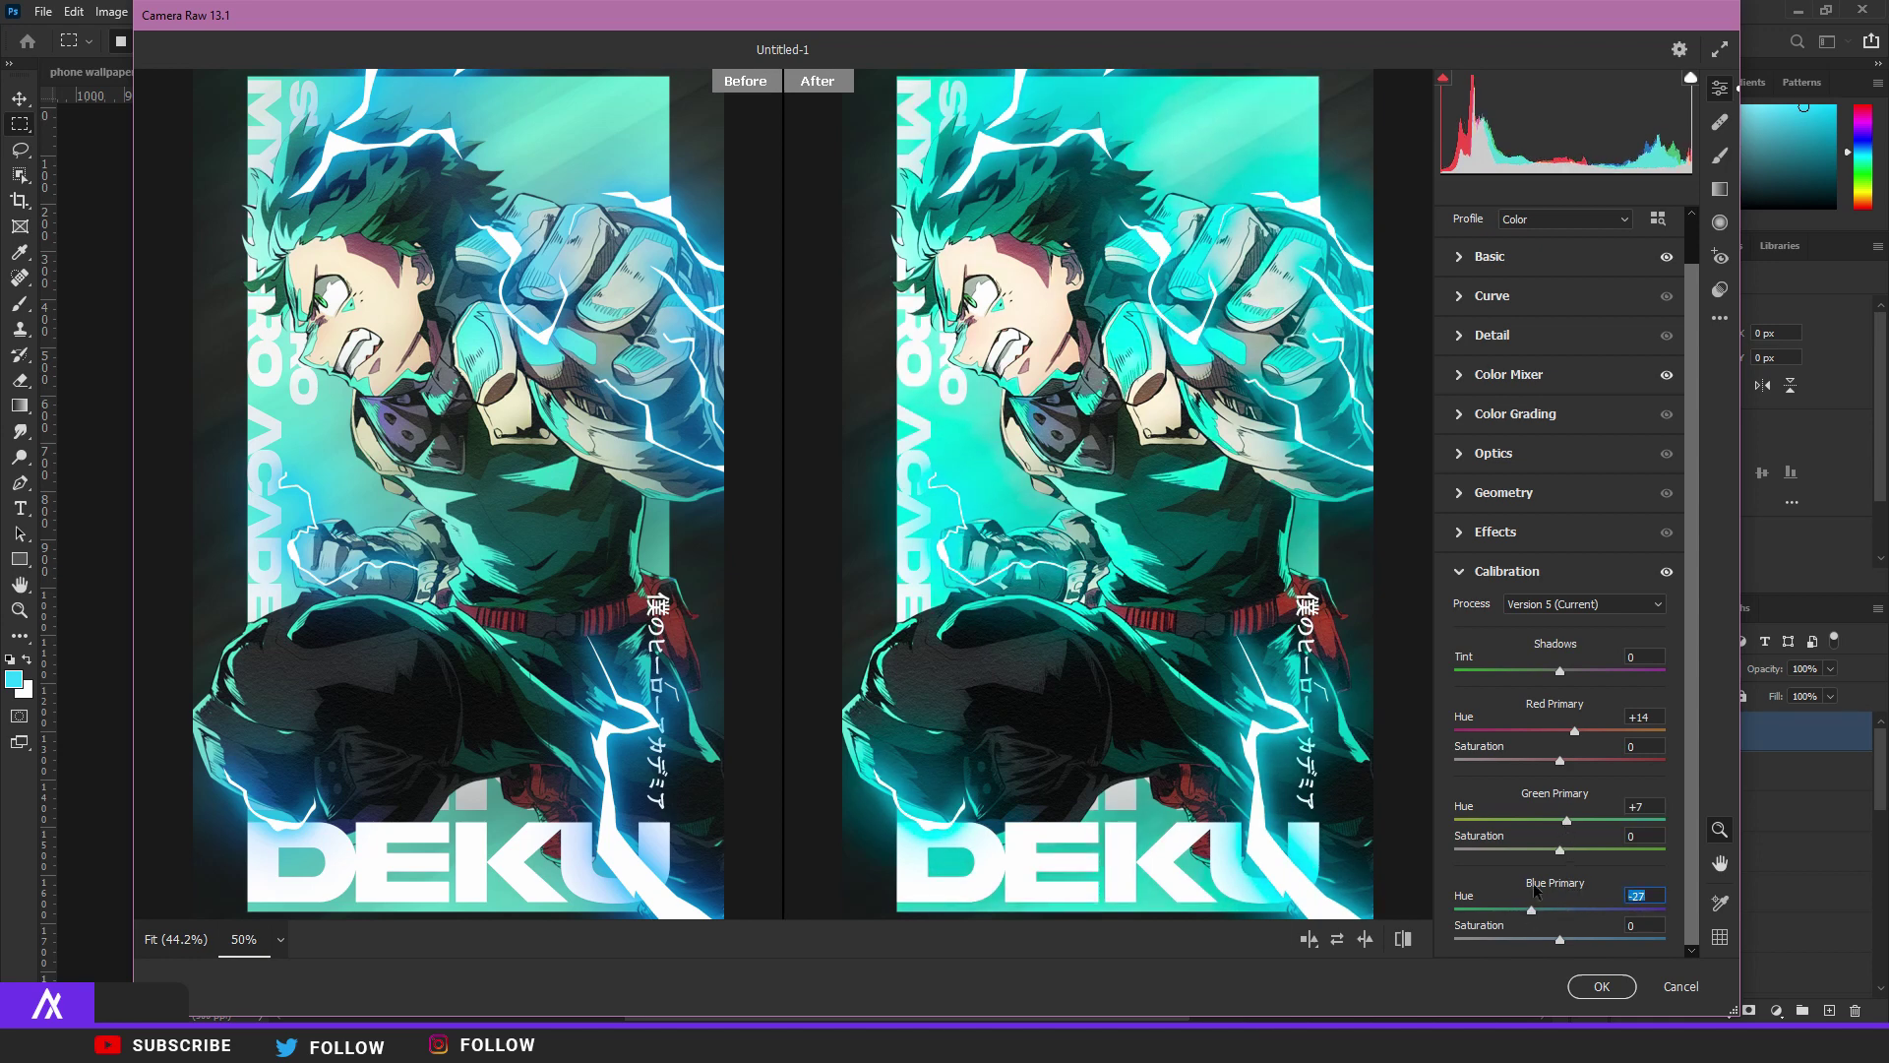
Apply the Camera Raw adjustments and merge the graded copy with the artwork layer directly beneath it.
click(1602, 987)
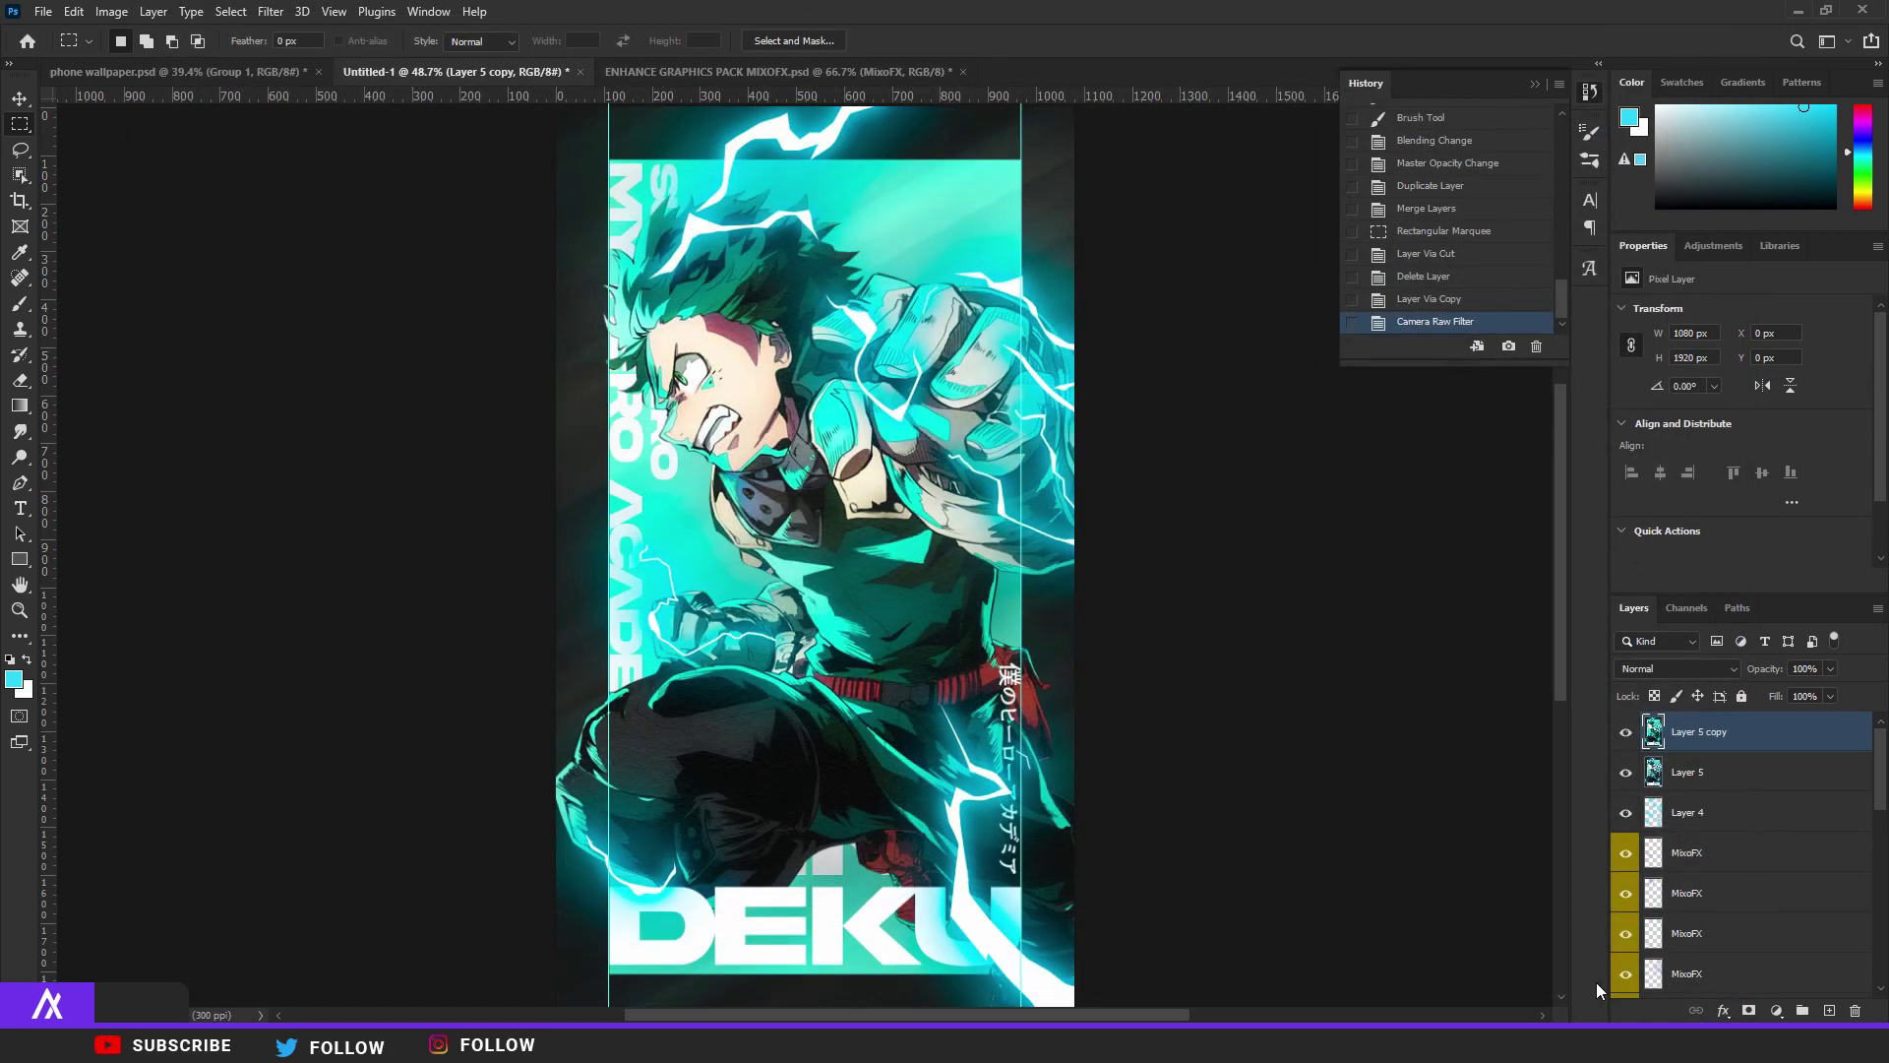
shift+click(1752, 787)
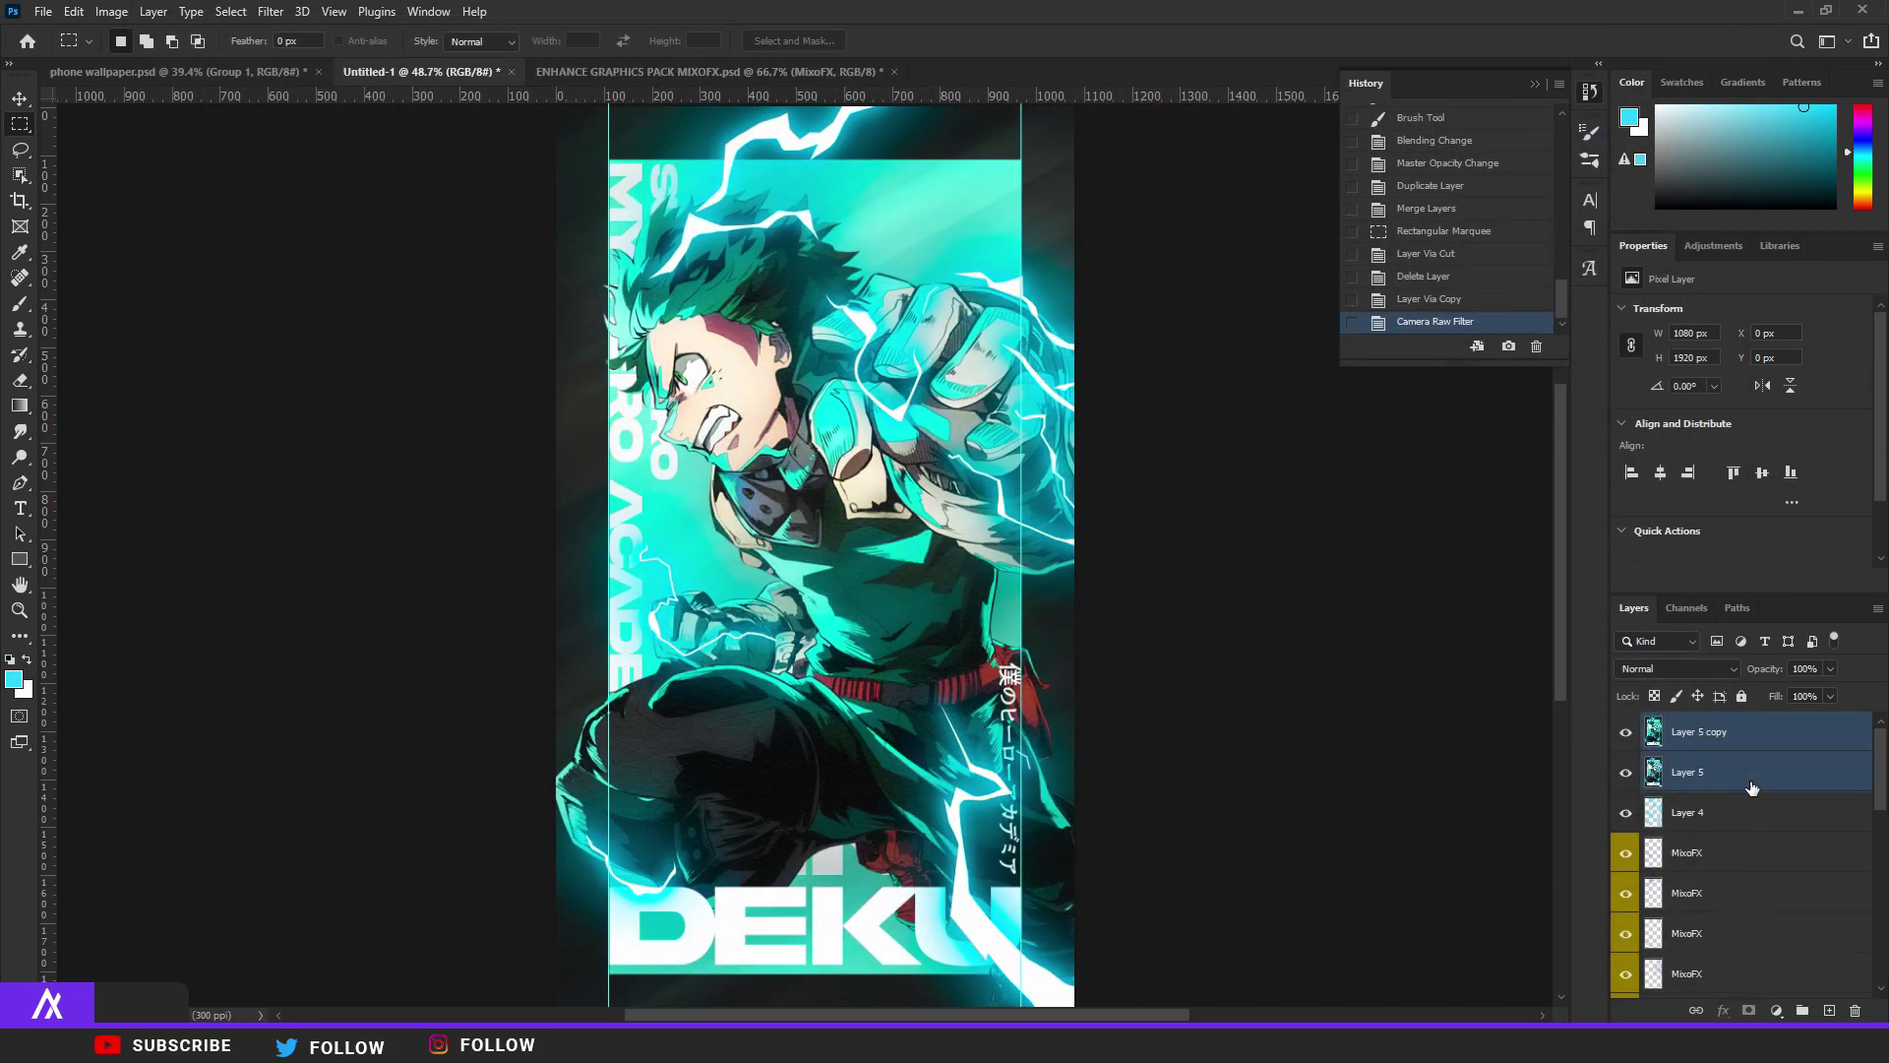
key(ctrl+e)
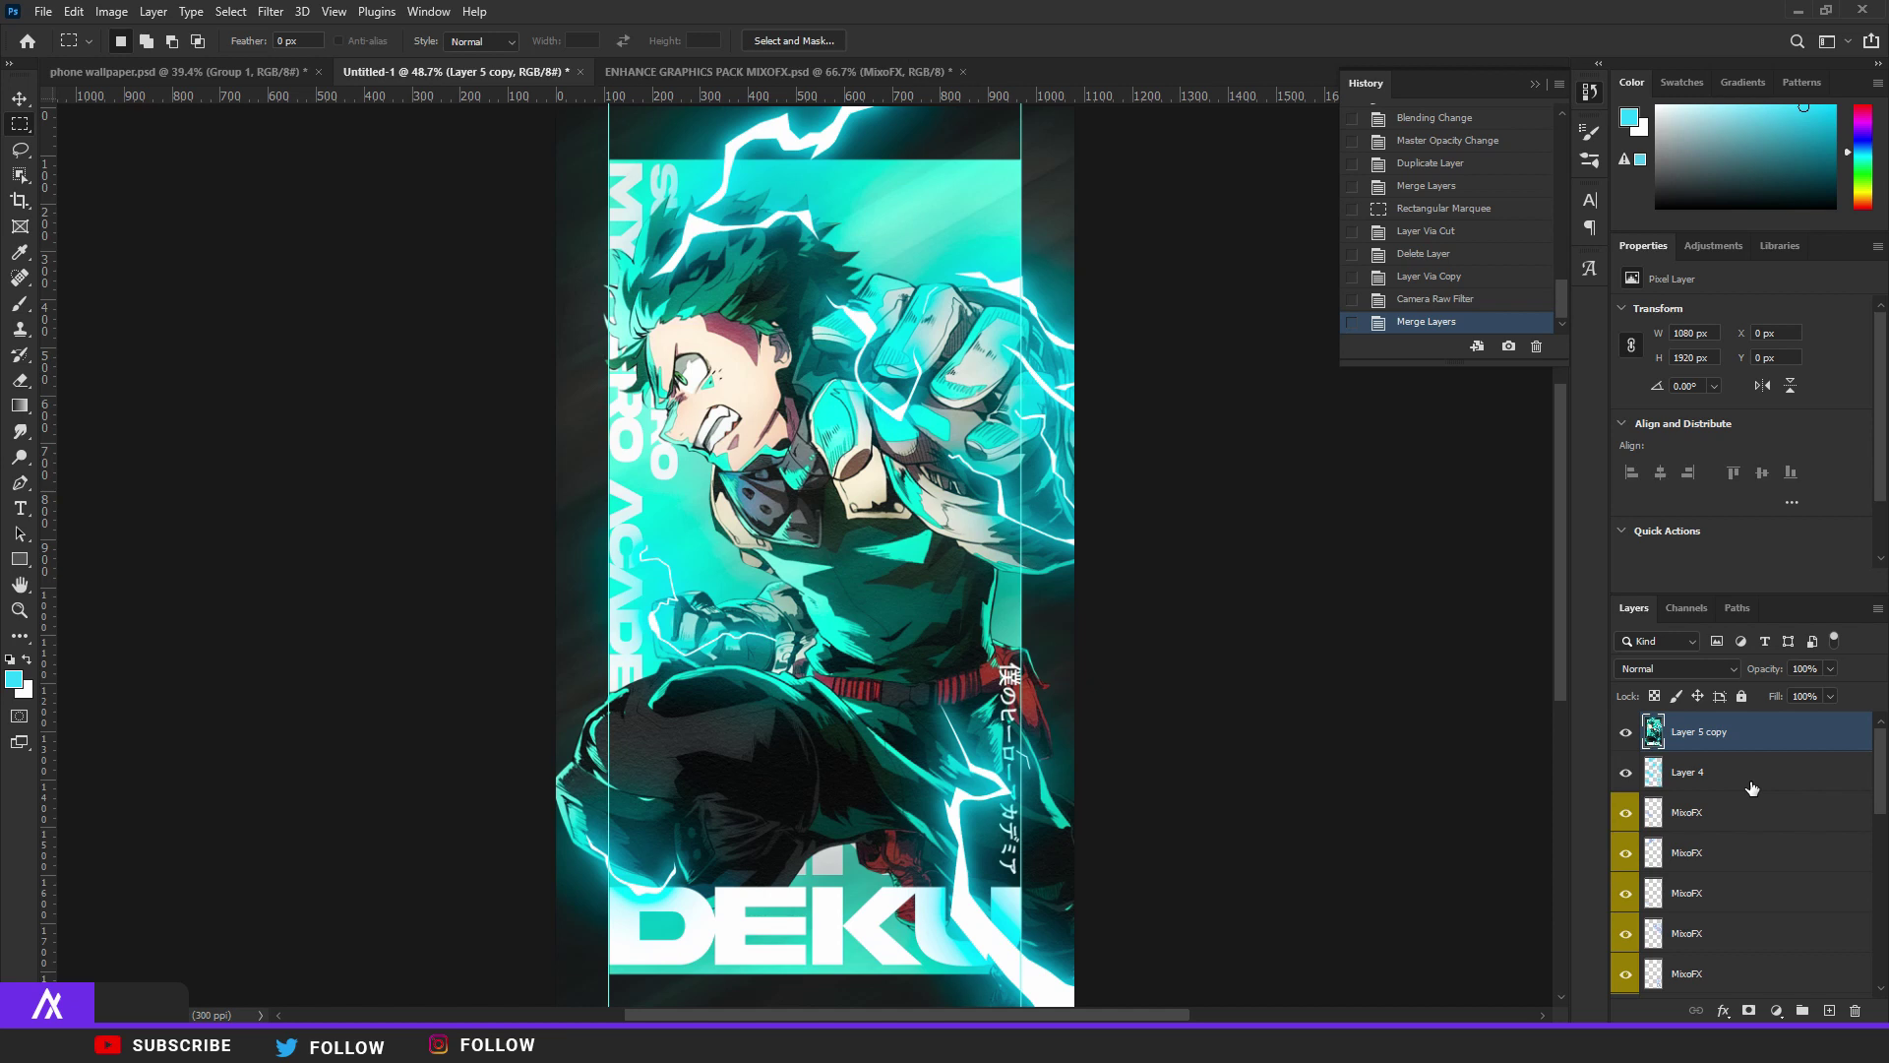
Duplicate the merged artwork layer and apply the Camera Raw preset High Contrast & Detail to the copy.
key(ctrl+j)
click(269, 12)
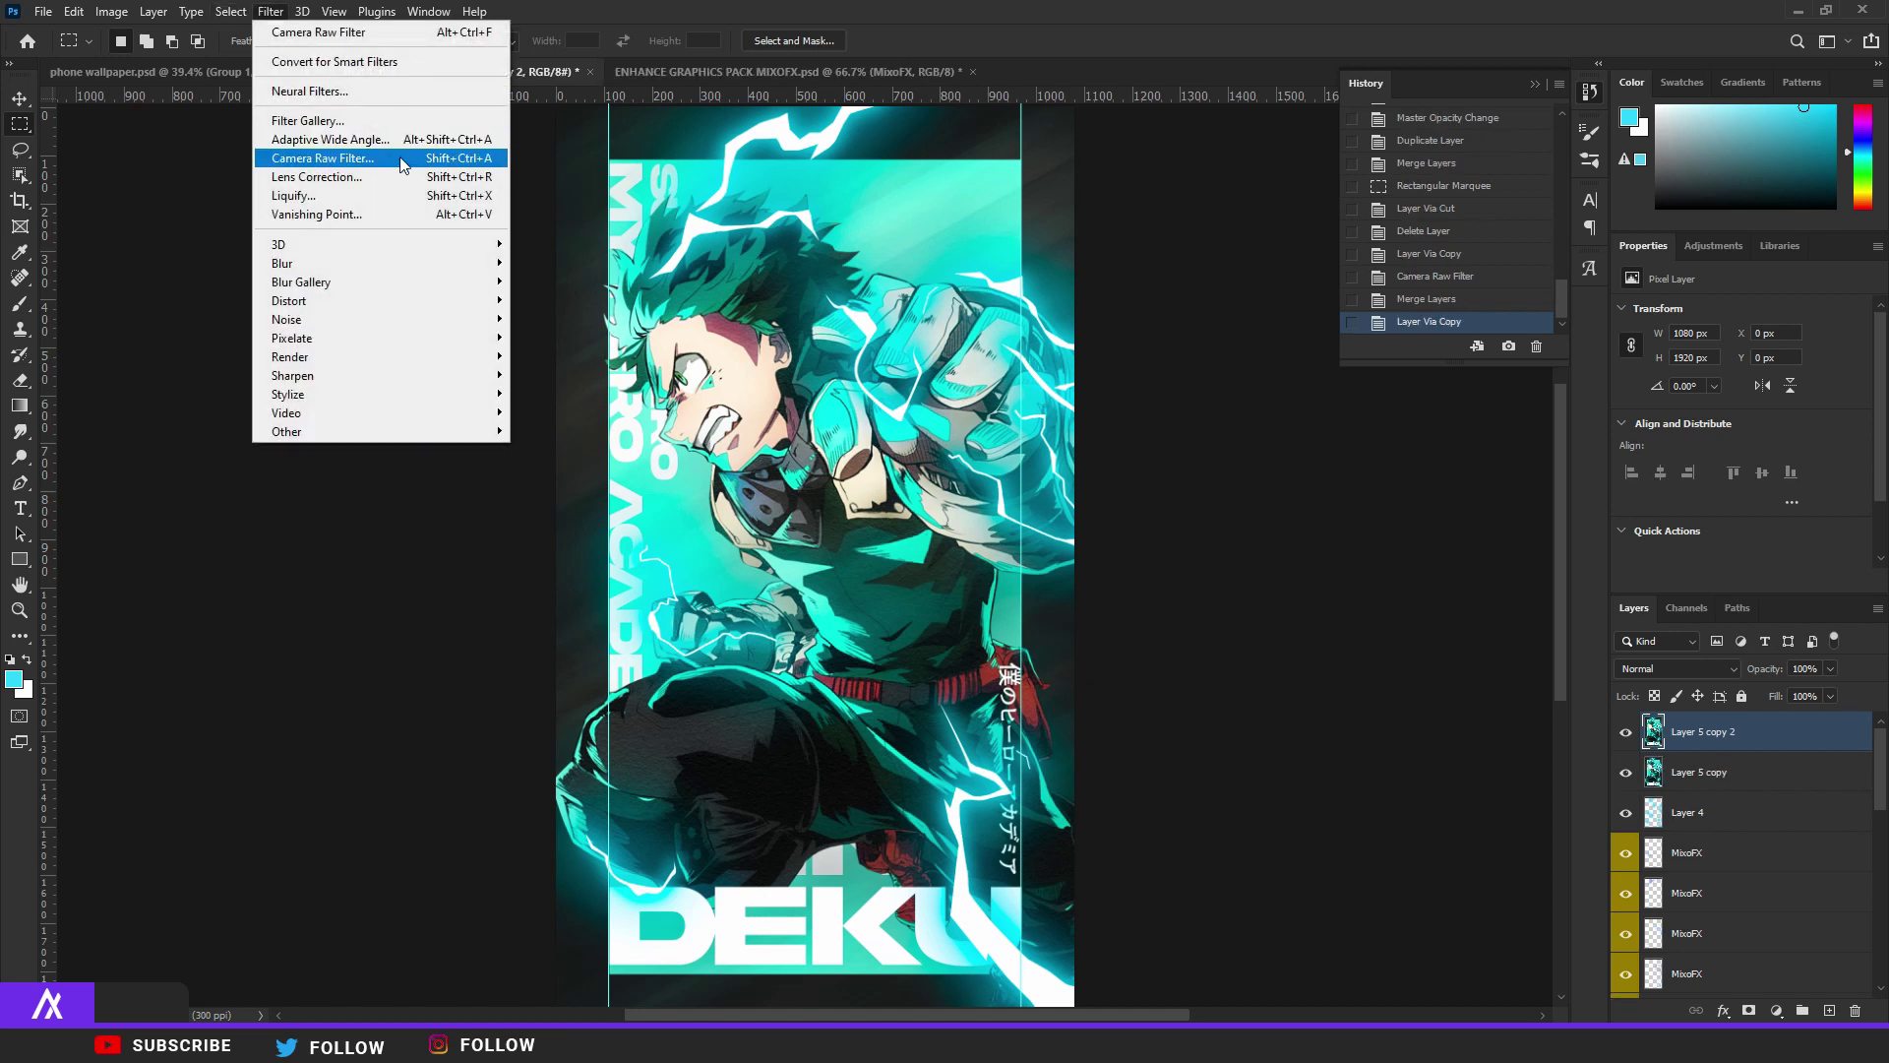
click(403, 162)
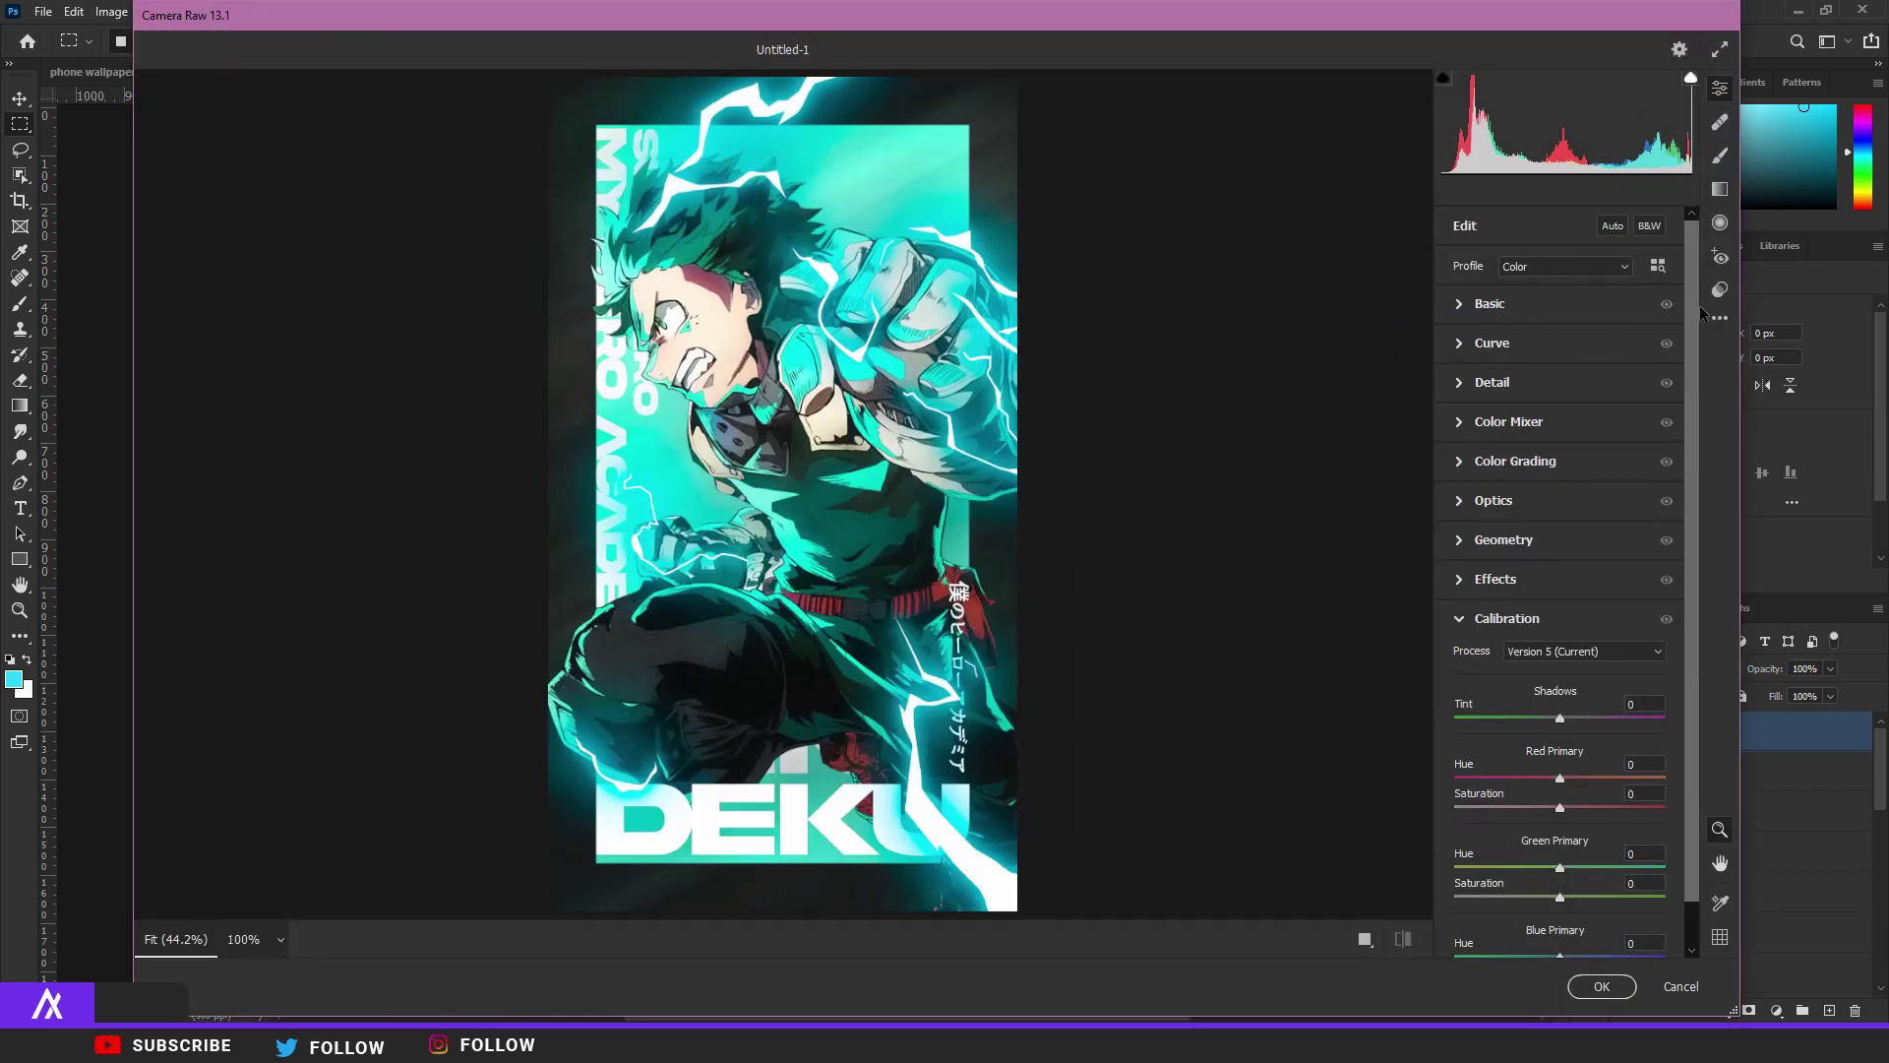
click(1719, 289)
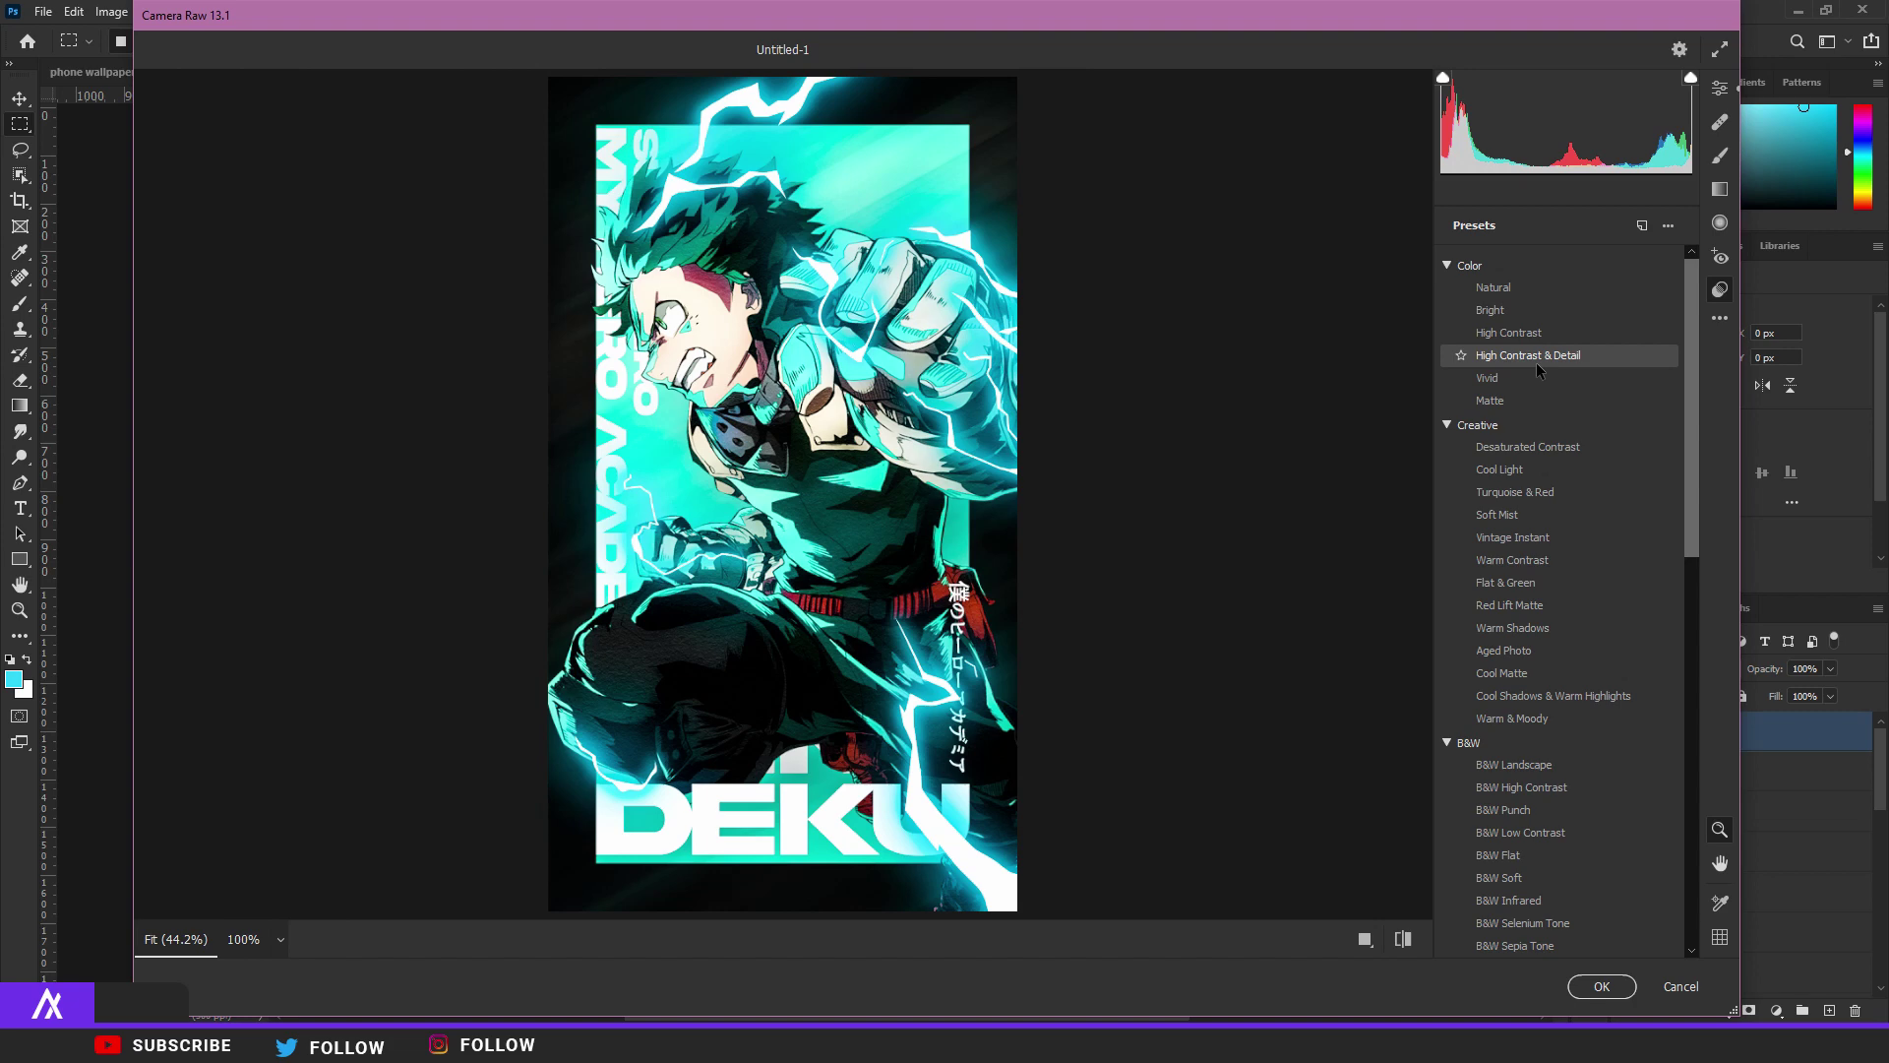
click(1537, 362)
click(1586, 980)
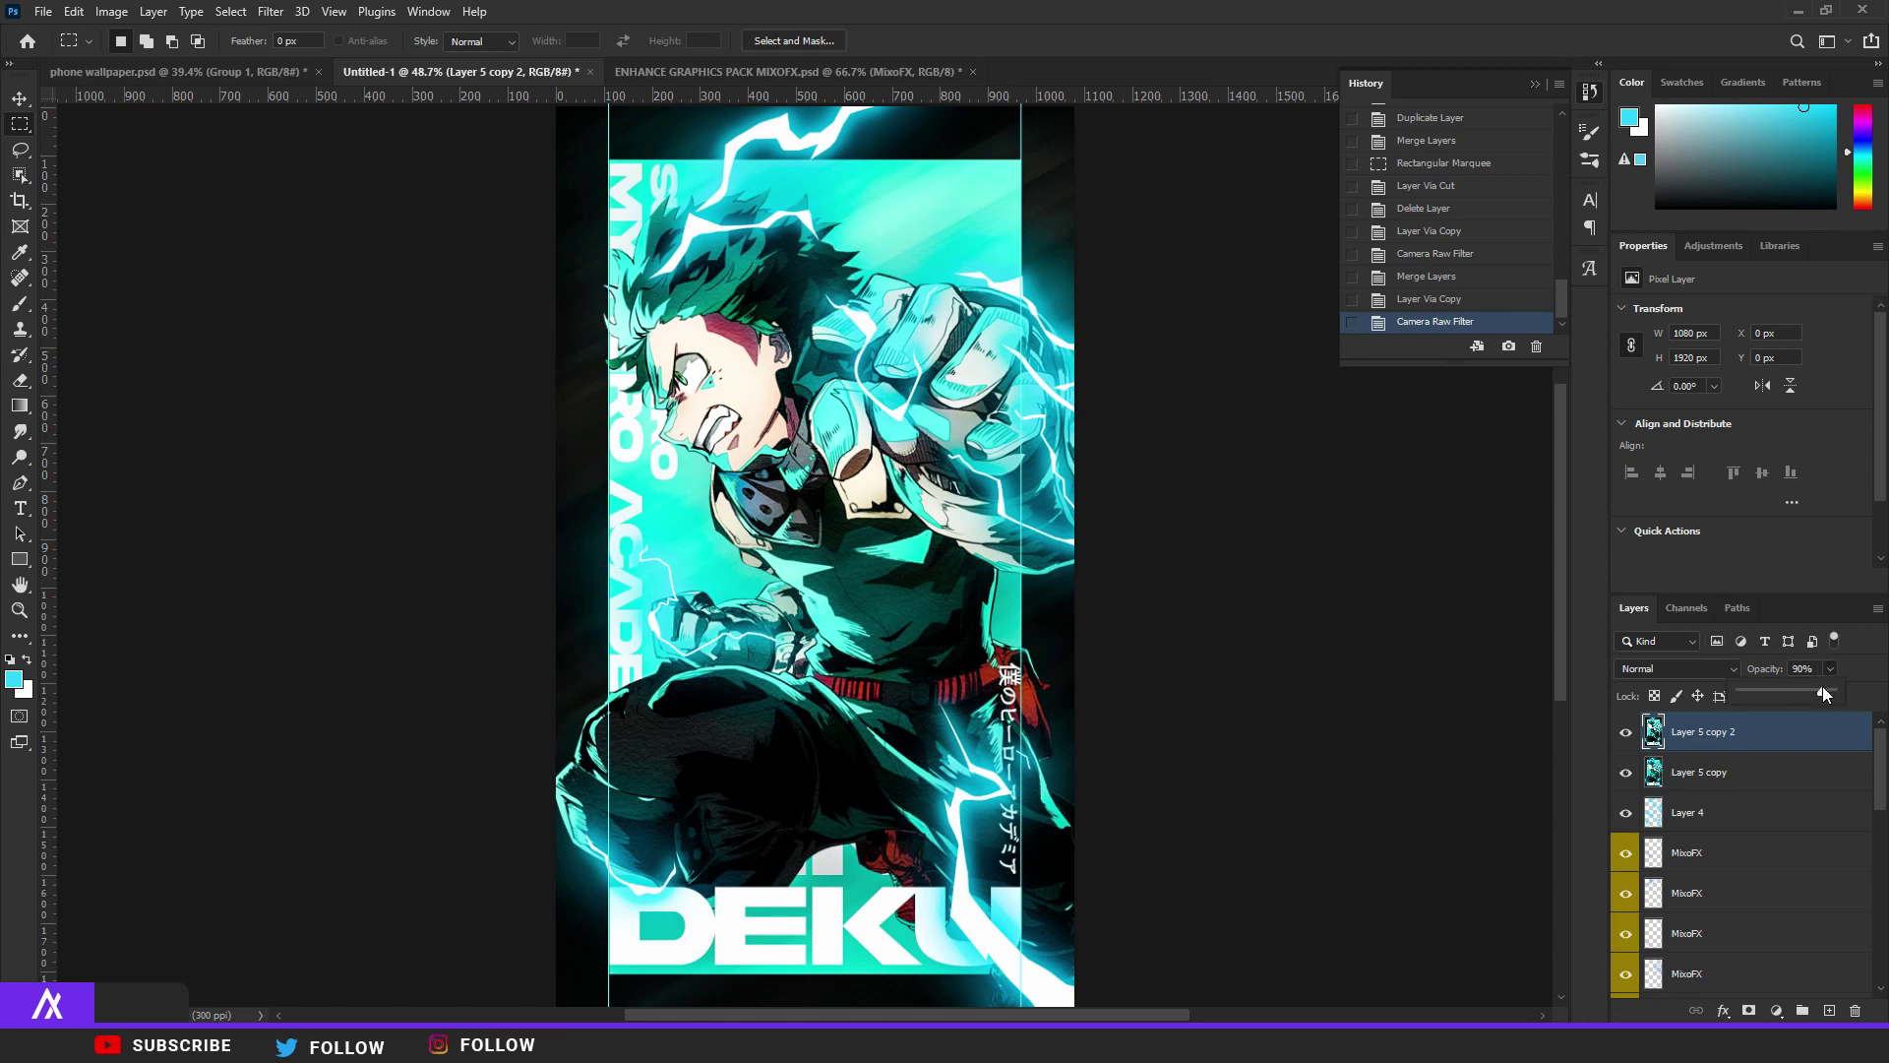
Set the filtered copy's opacity to 90% and merge it with the artwork layer beneath.
drag(1822, 687, 1821, 689)
key(ctrl+e)
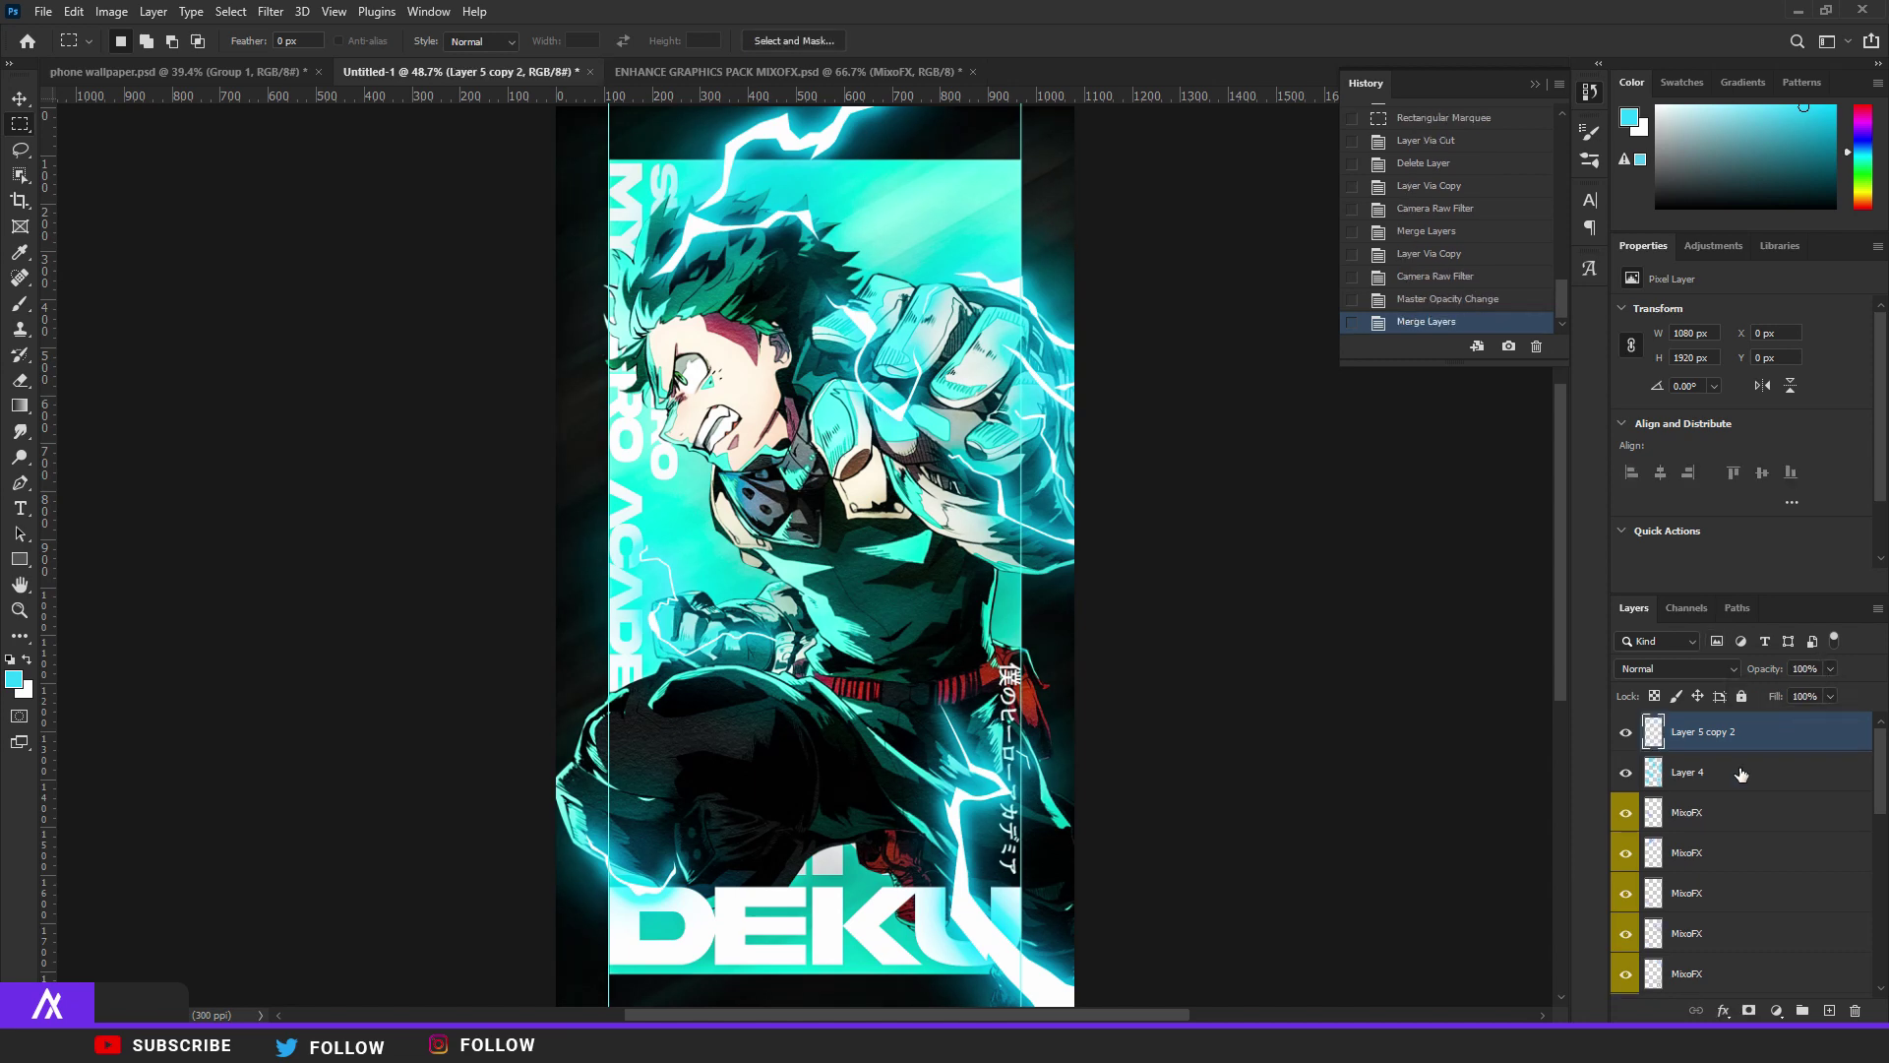
scroll(857, 567, down, 3)
scroll(857, 568, up, 2)
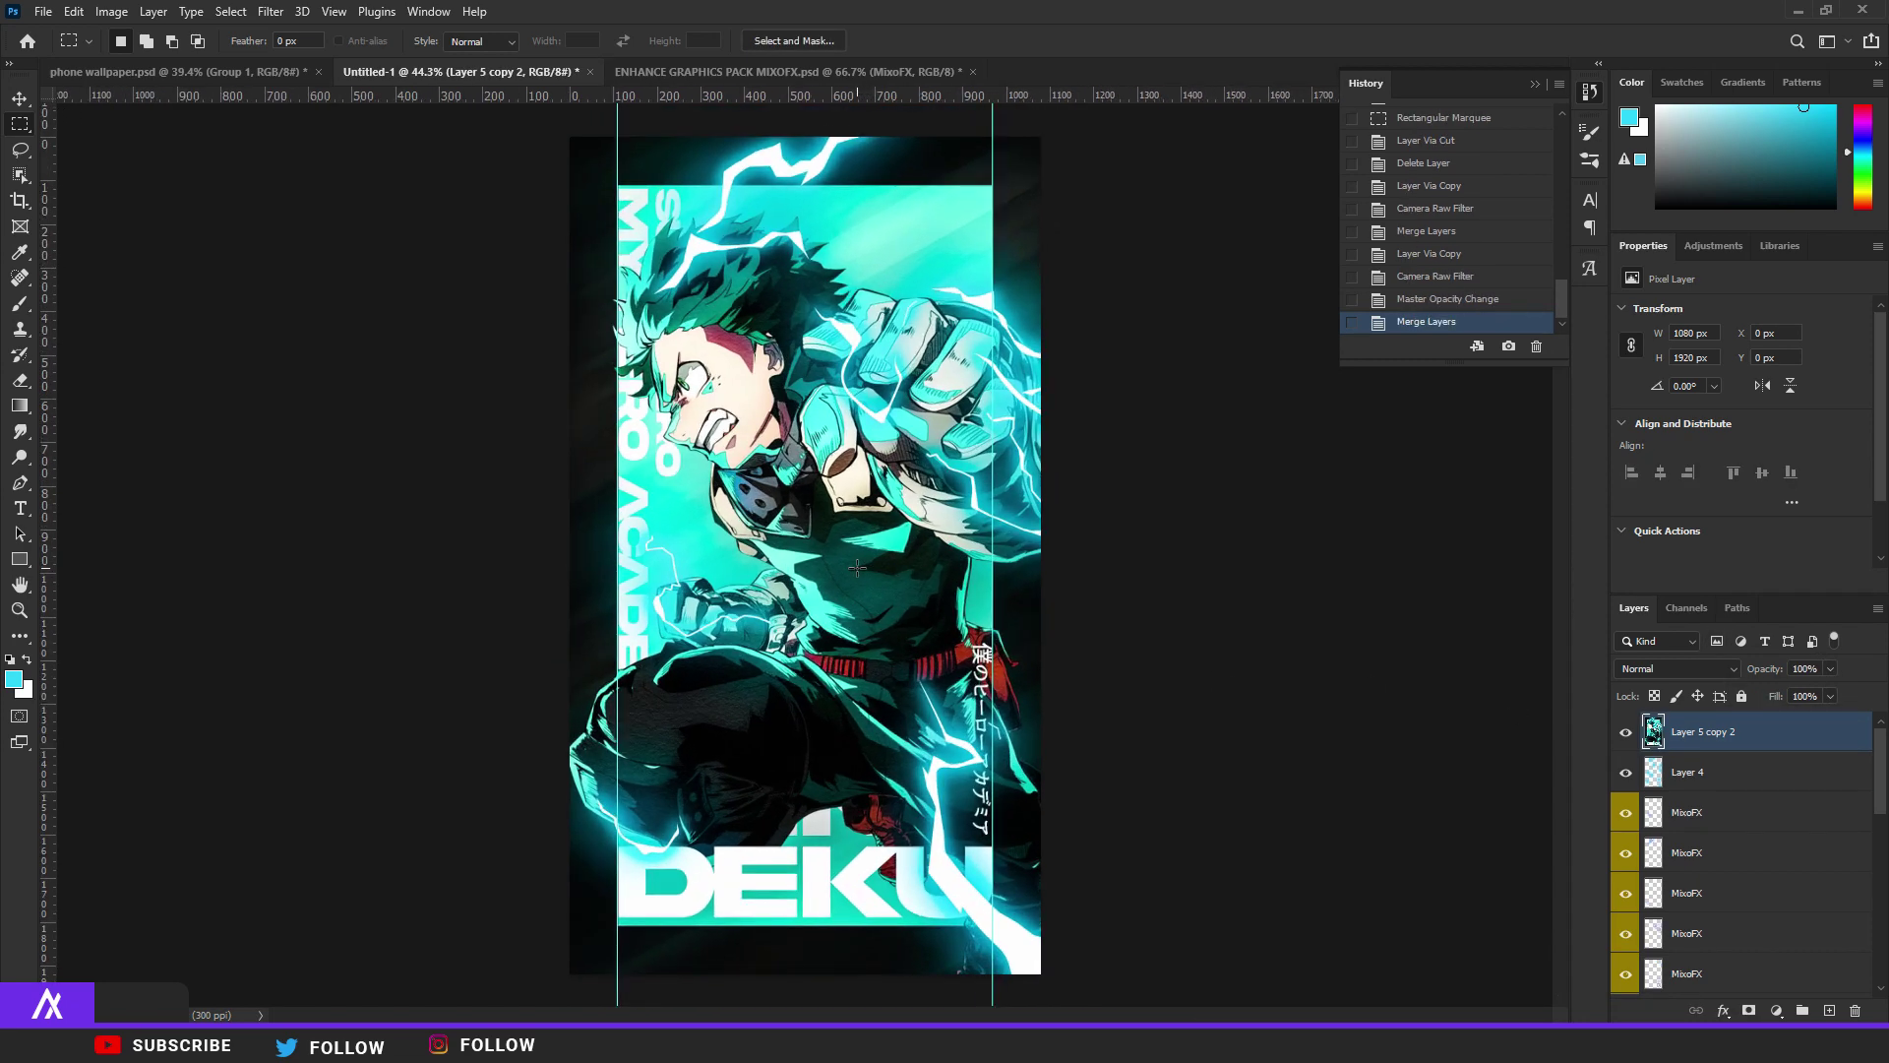
Add a new layer above the merged artwork and enlarge the soft brush to about 651 px.
click(1830, 1010)
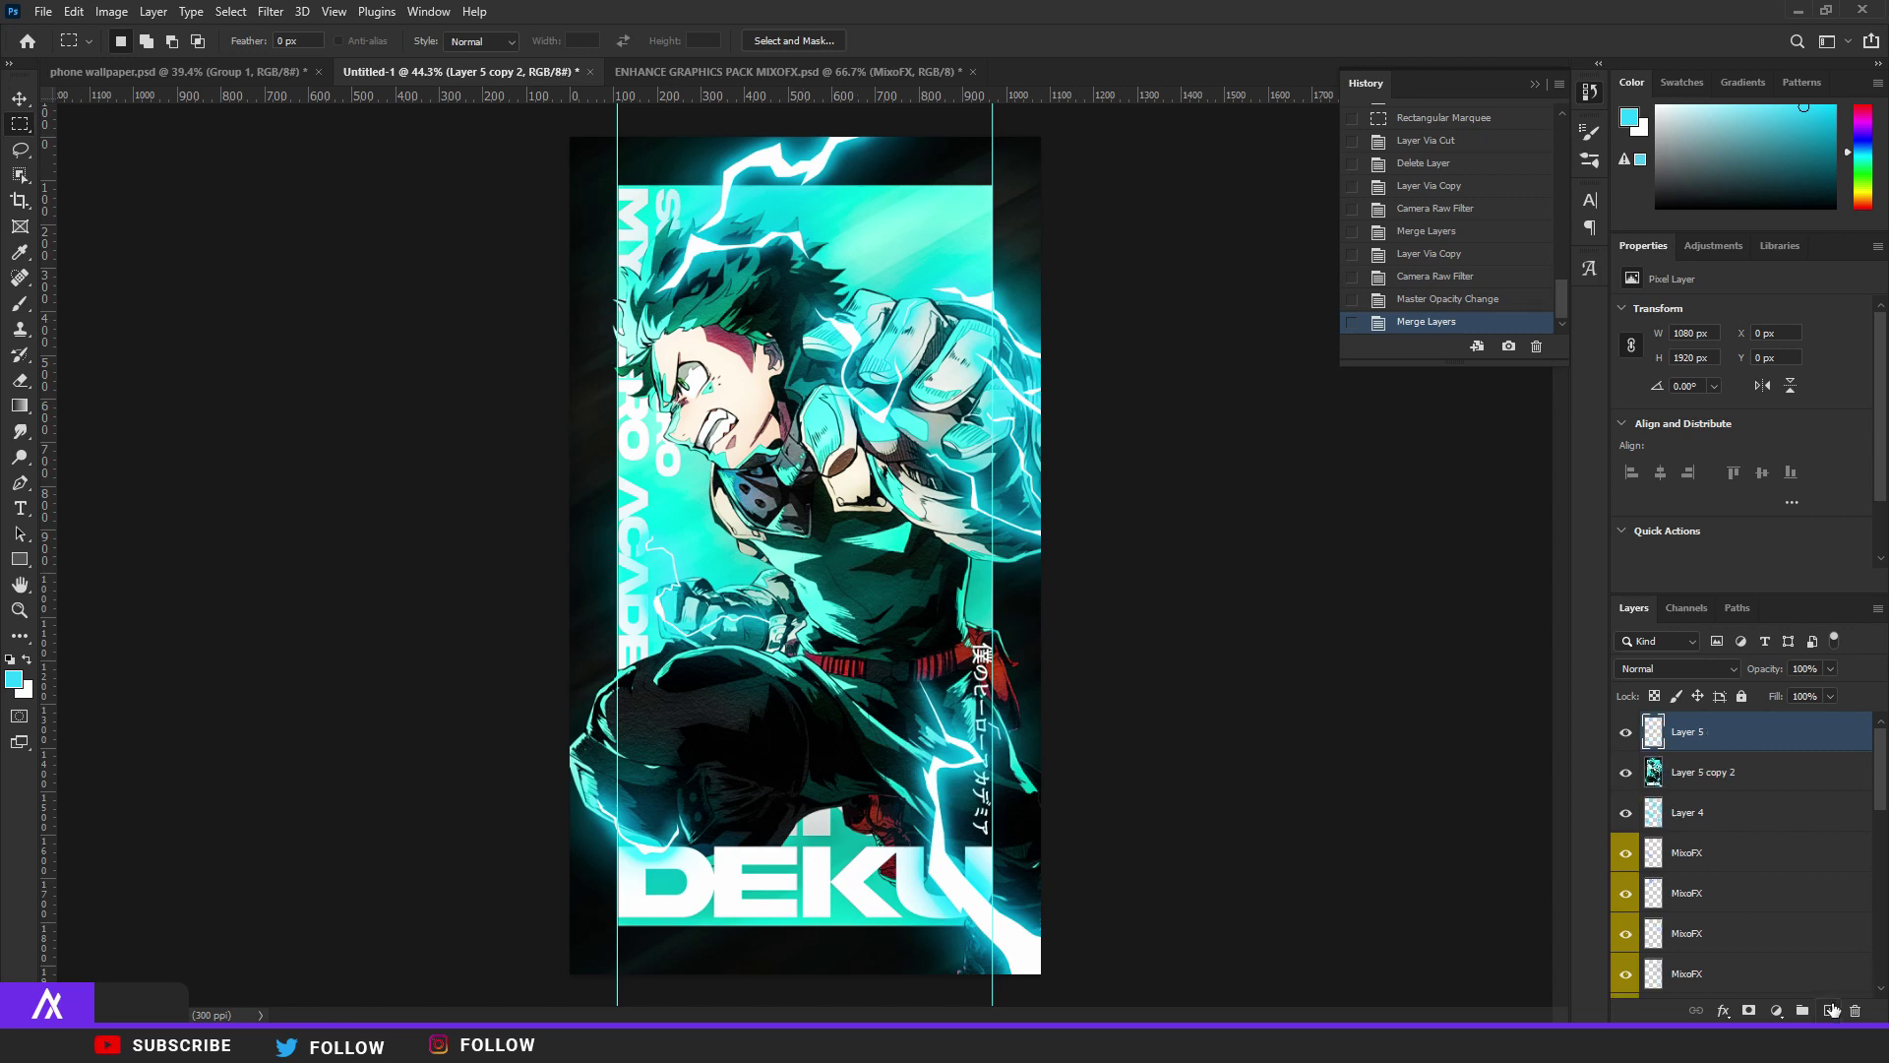
click(28, 301)
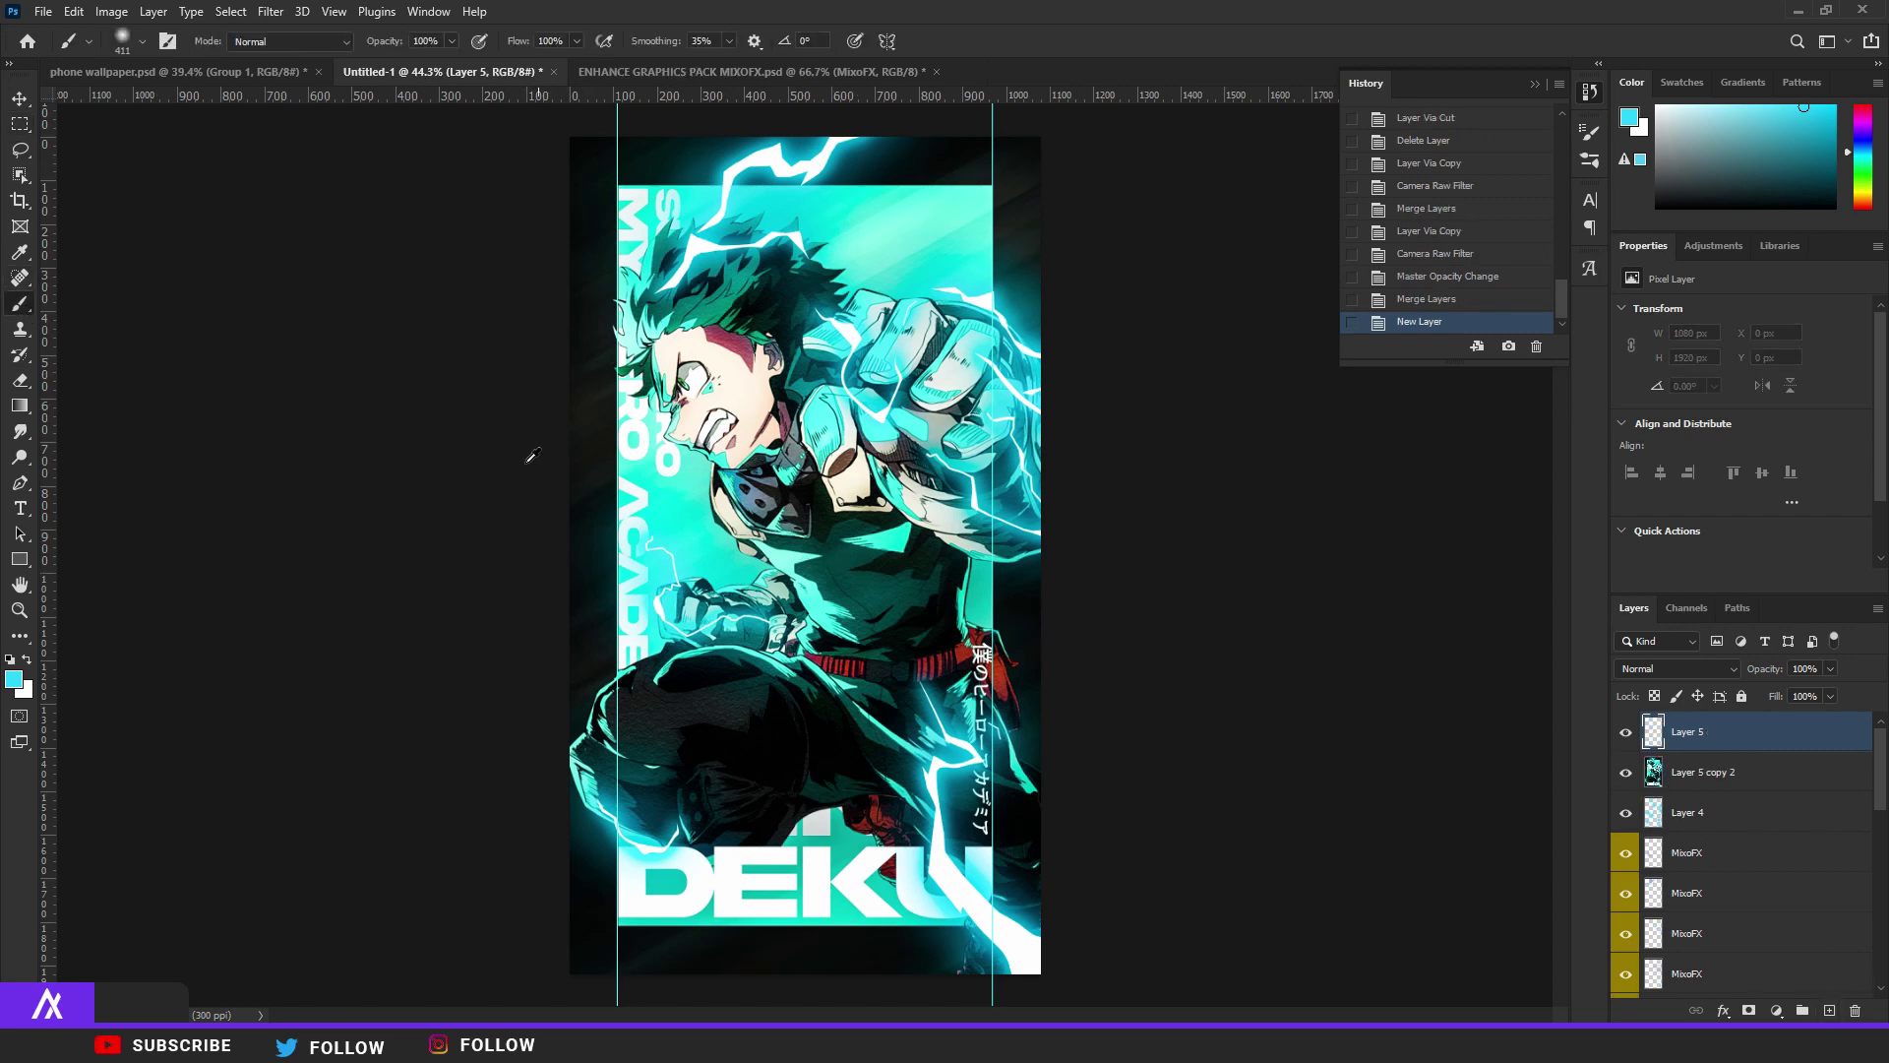
right_click(876, 421)
drag(794, 400, 905, 394)
mouse_move(795, 465)
mouse_down()
mouse_move(824, 472)
mouse_move(733, 477)
mouse_up()
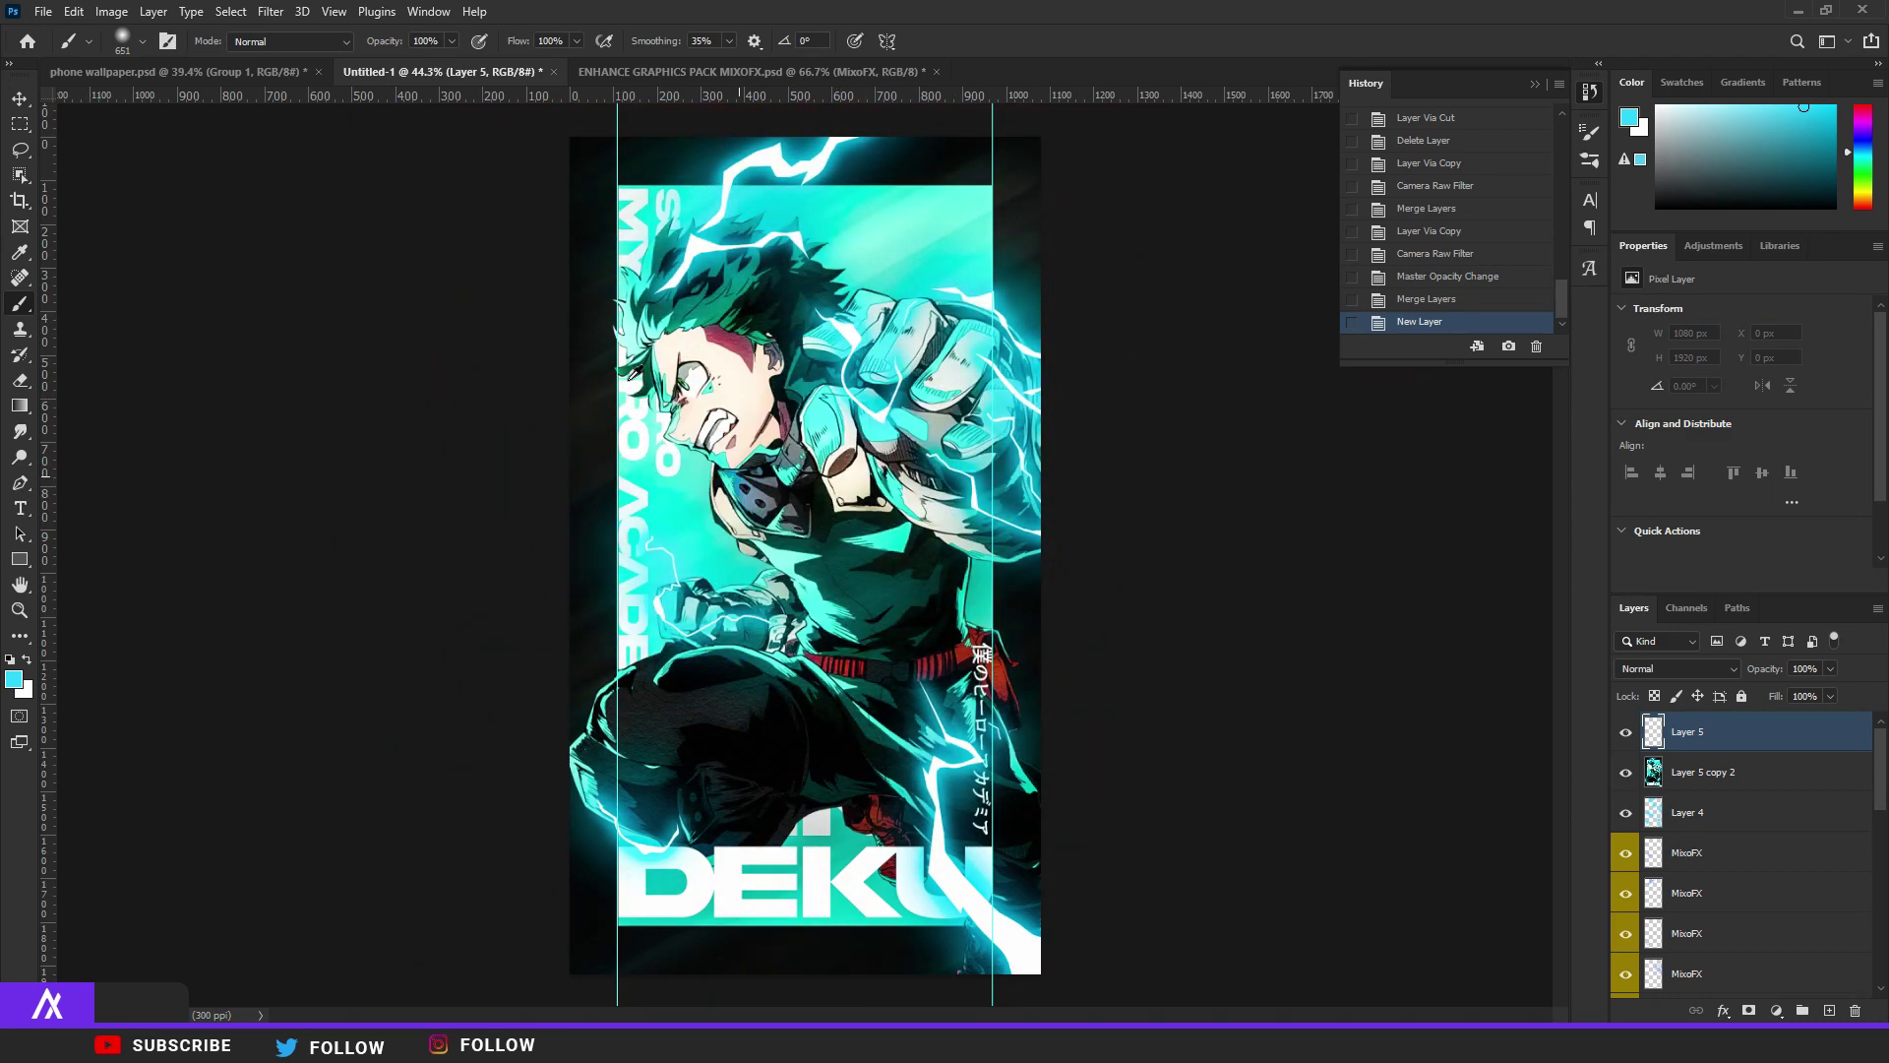
Paint soft black shading along the bottom and lower side edges of the wallpaper using the default foreground colour.
click(12, 660)
scroll(629, 763, down, 2)
click(718, 844)
click(768, 847)
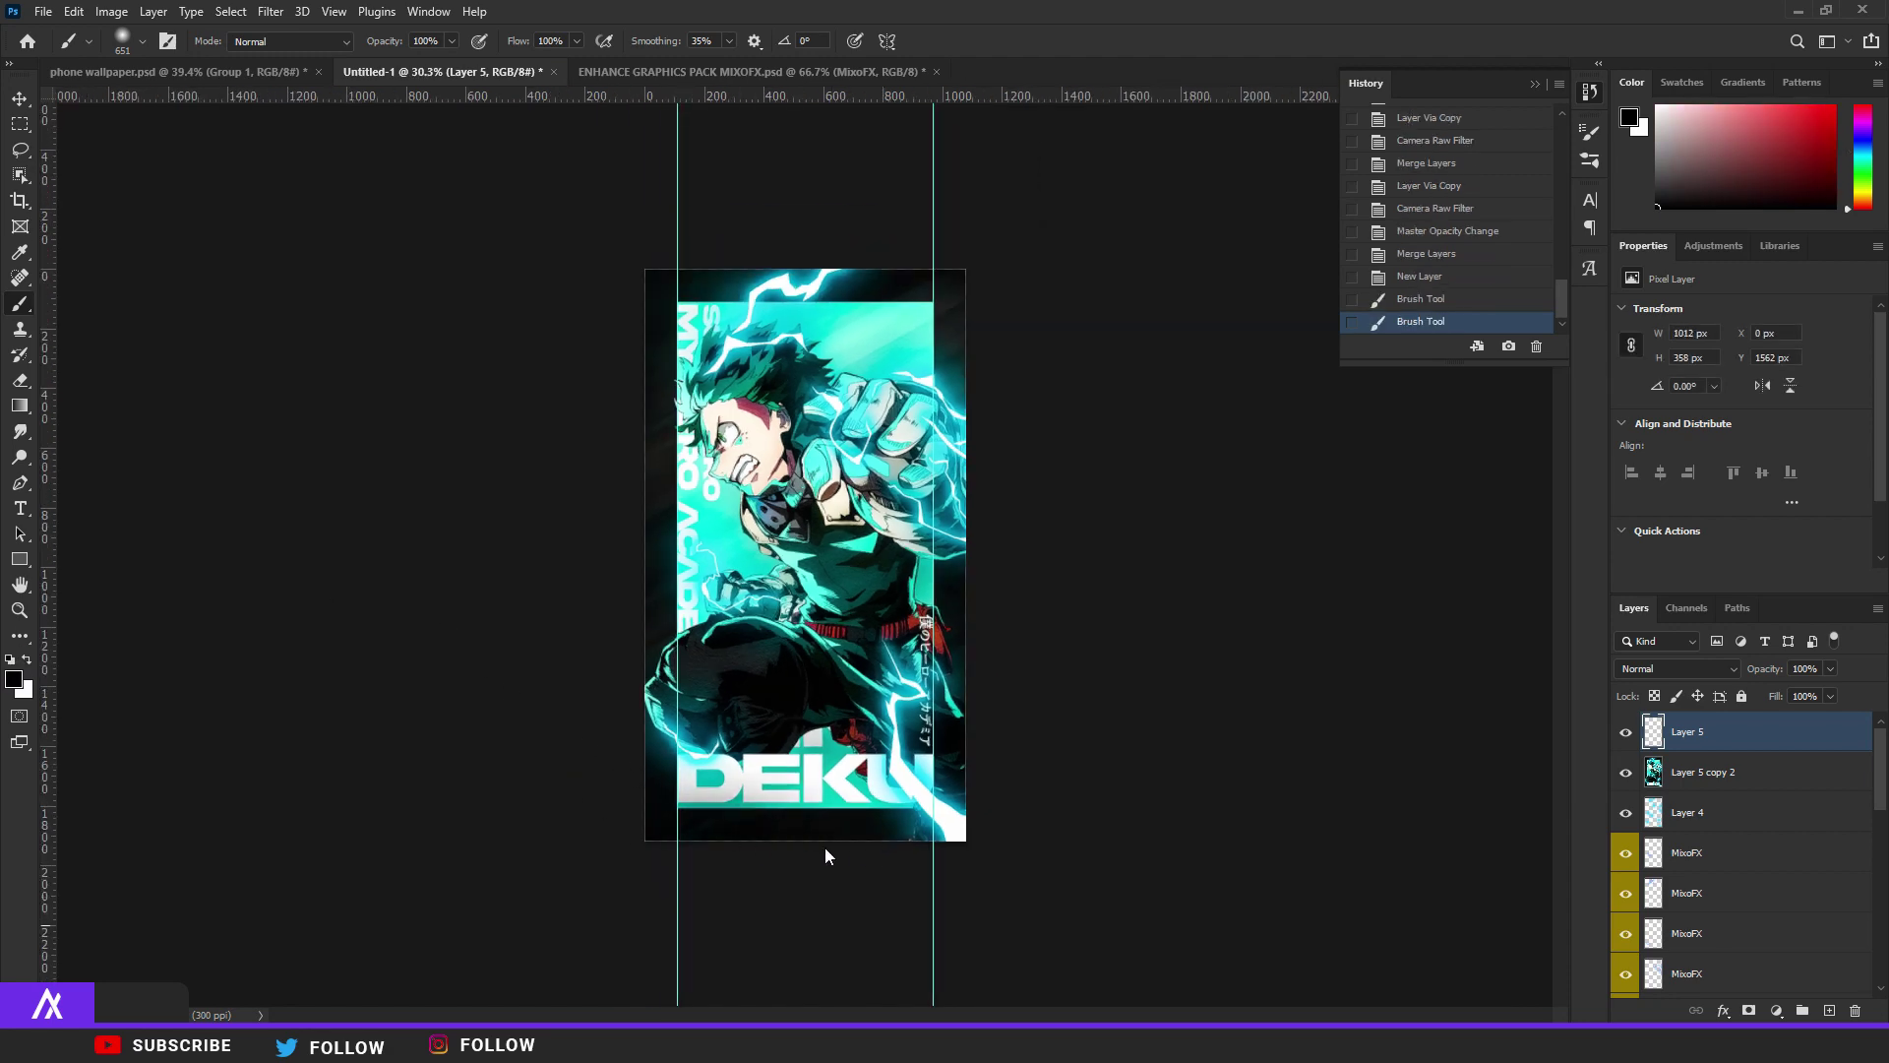
click(922, 848)
click(571, 737)
click(740, 819)
click(974, 787)
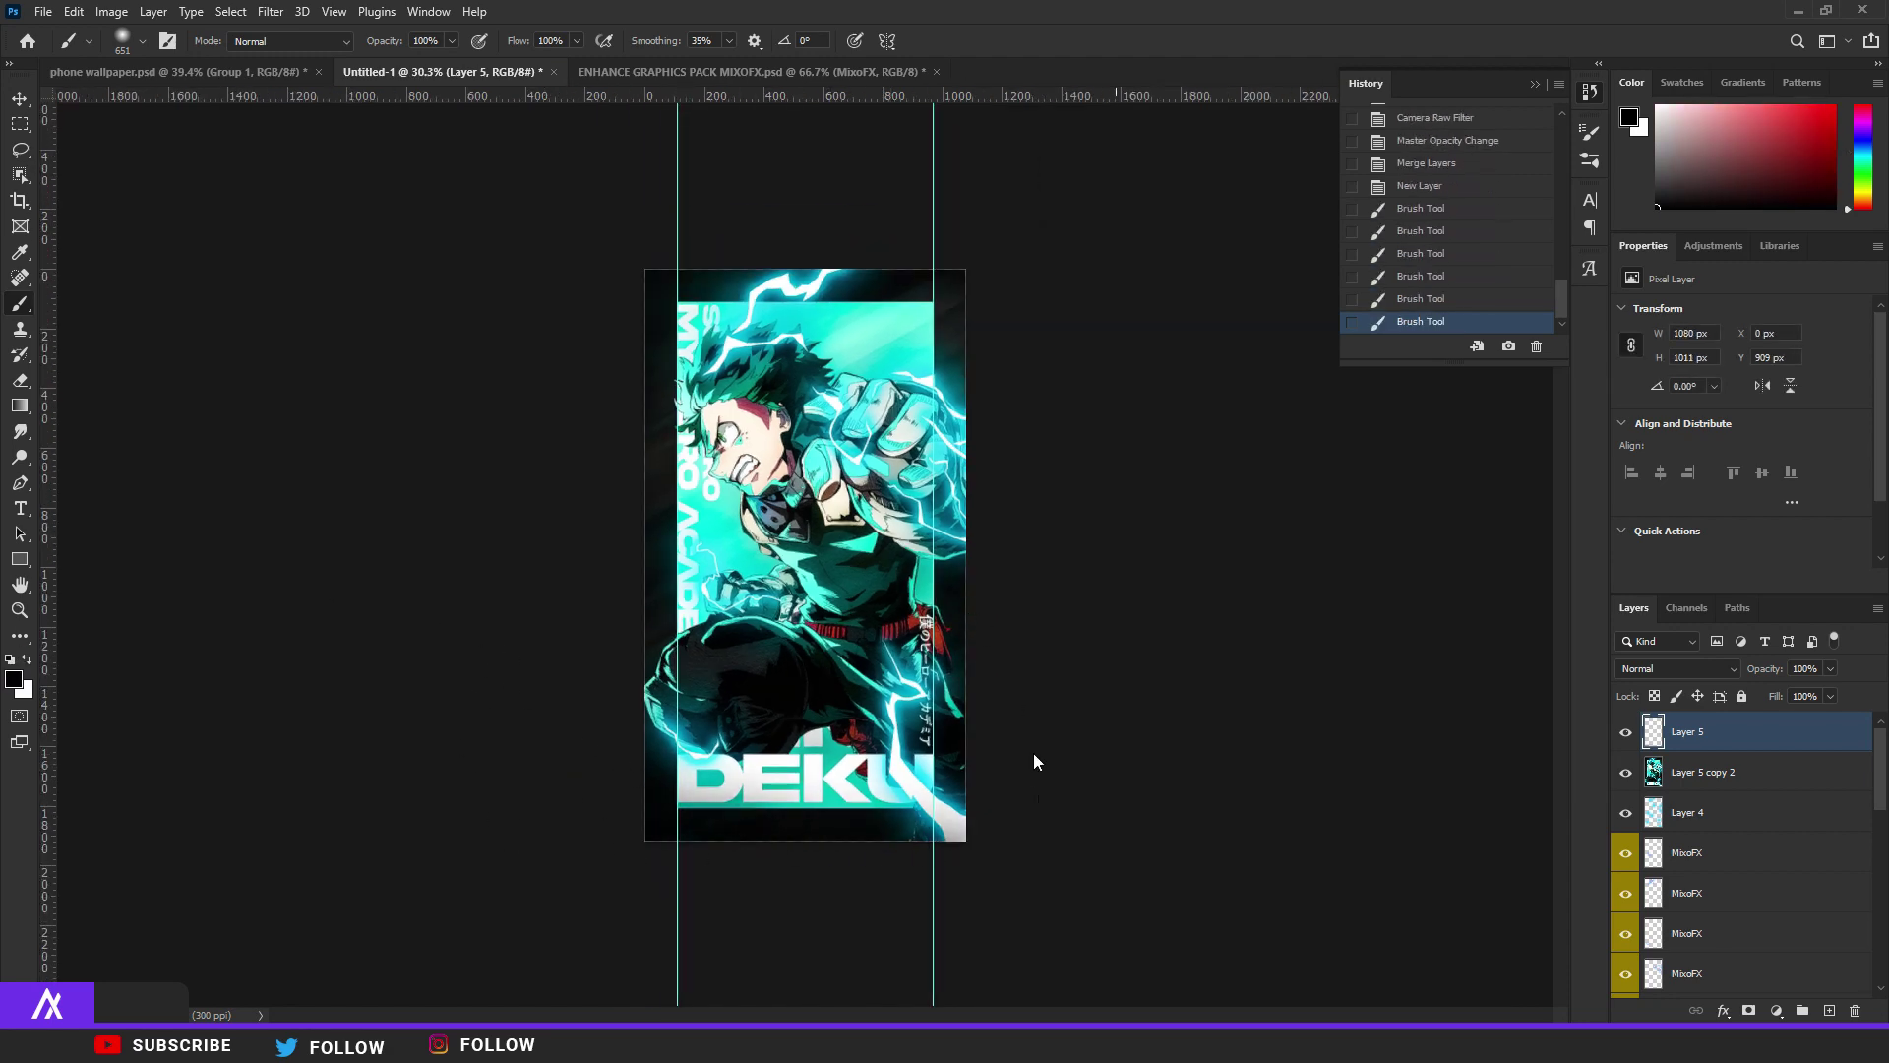
click(1028, 728)
Set the black shading layer's opacity to 66% and merge it with the artwork layer directly beneath.
click(1801, 693)
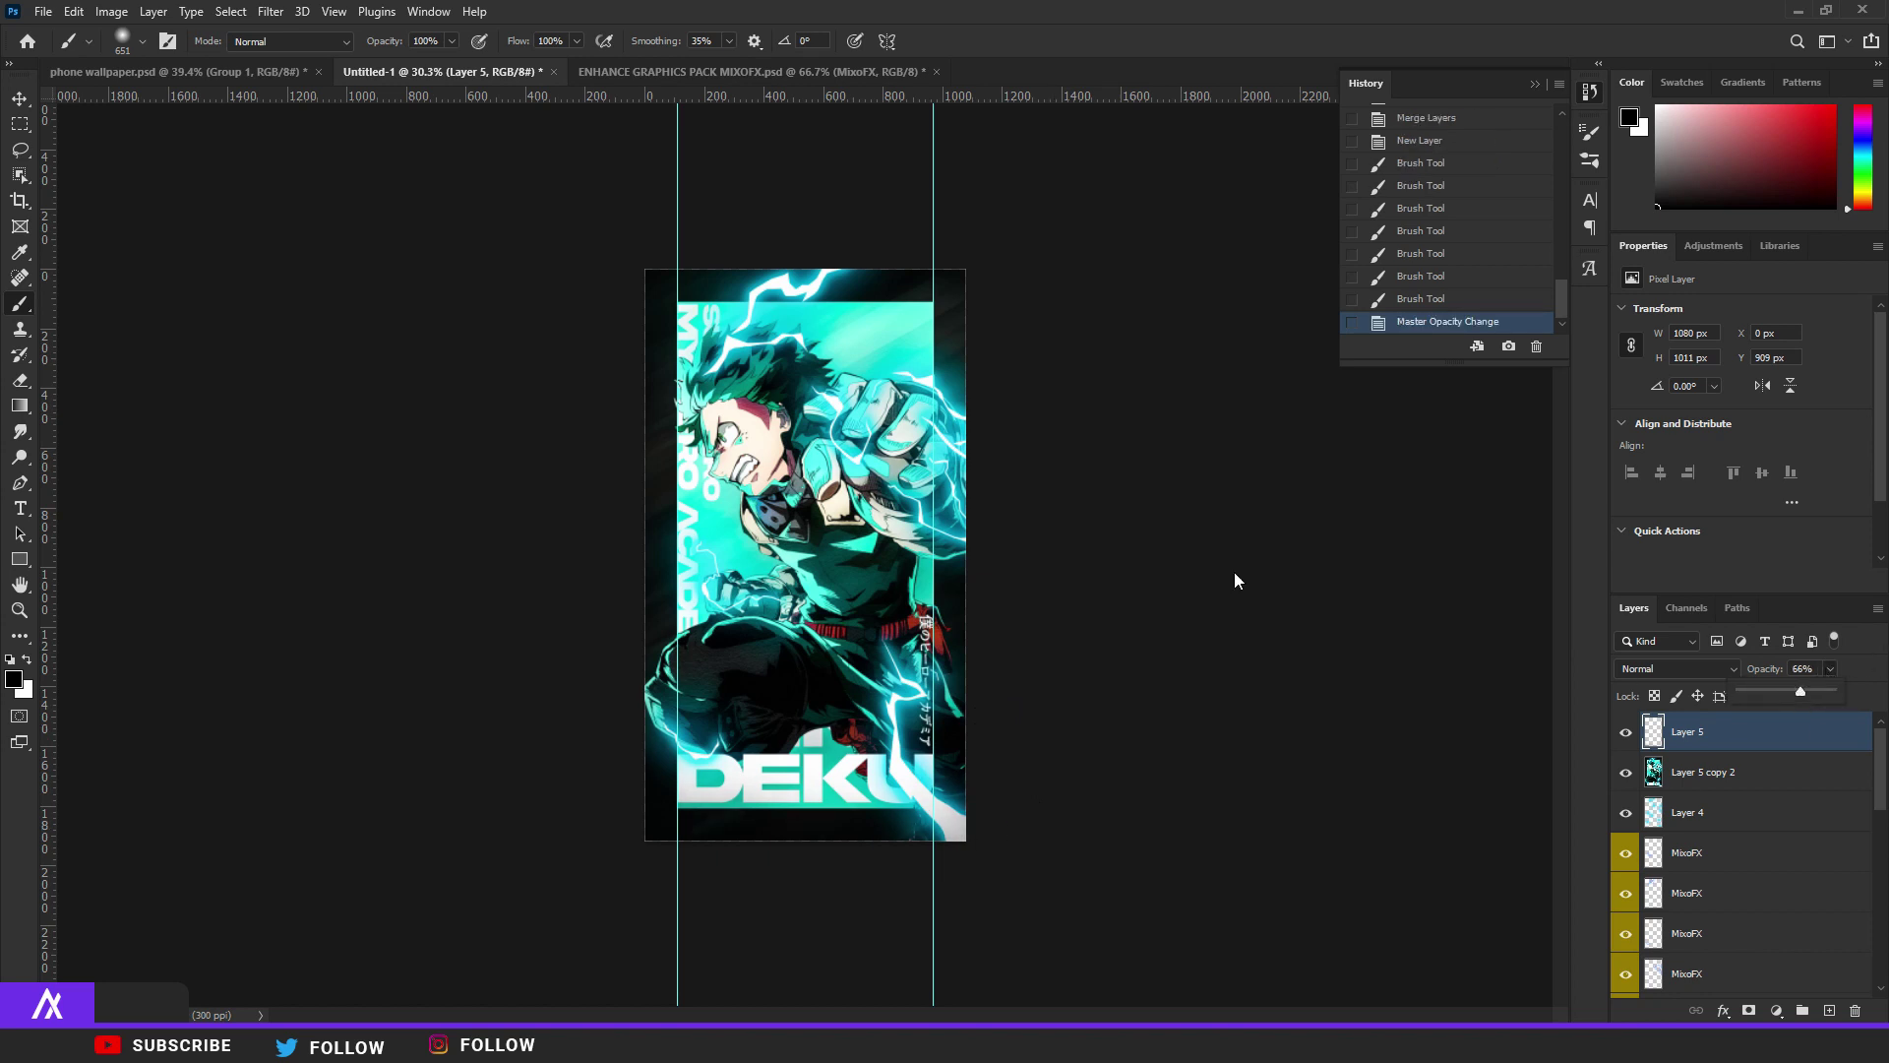
scroll(853, 479, up, 4)
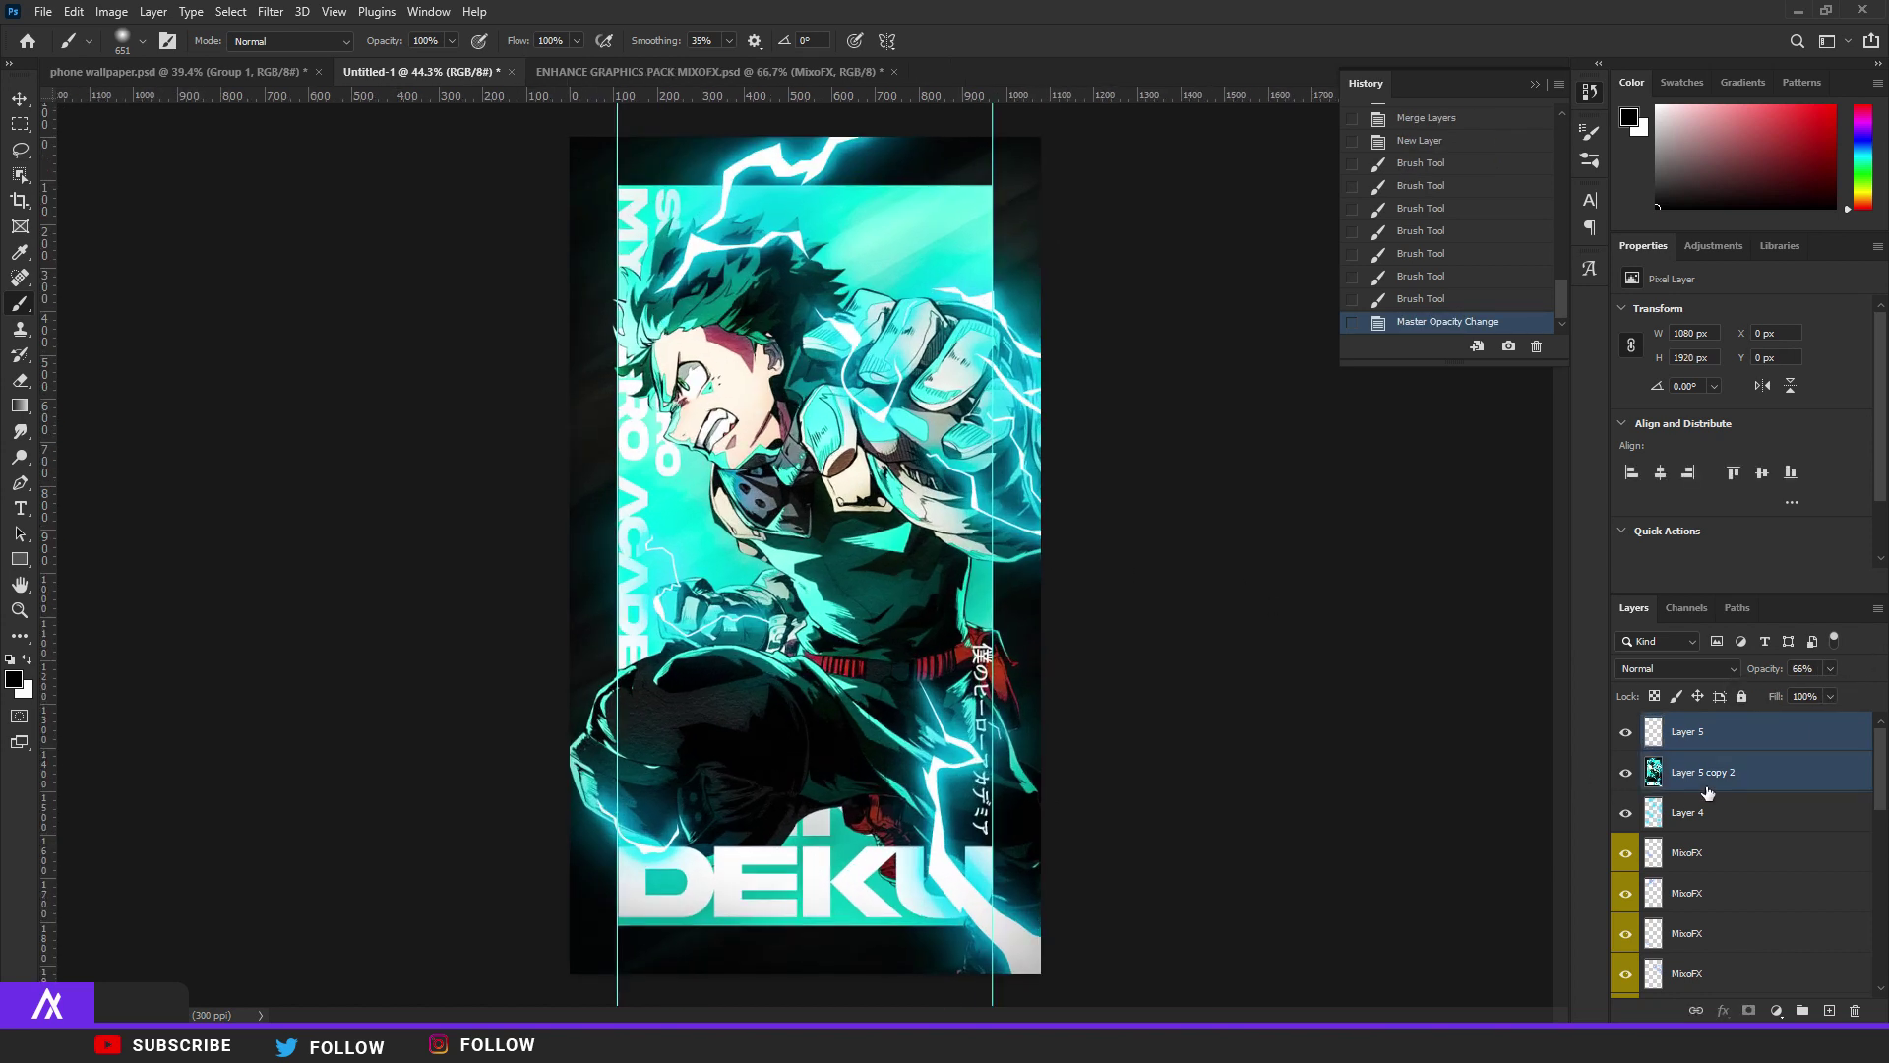
key(ctrl+e)
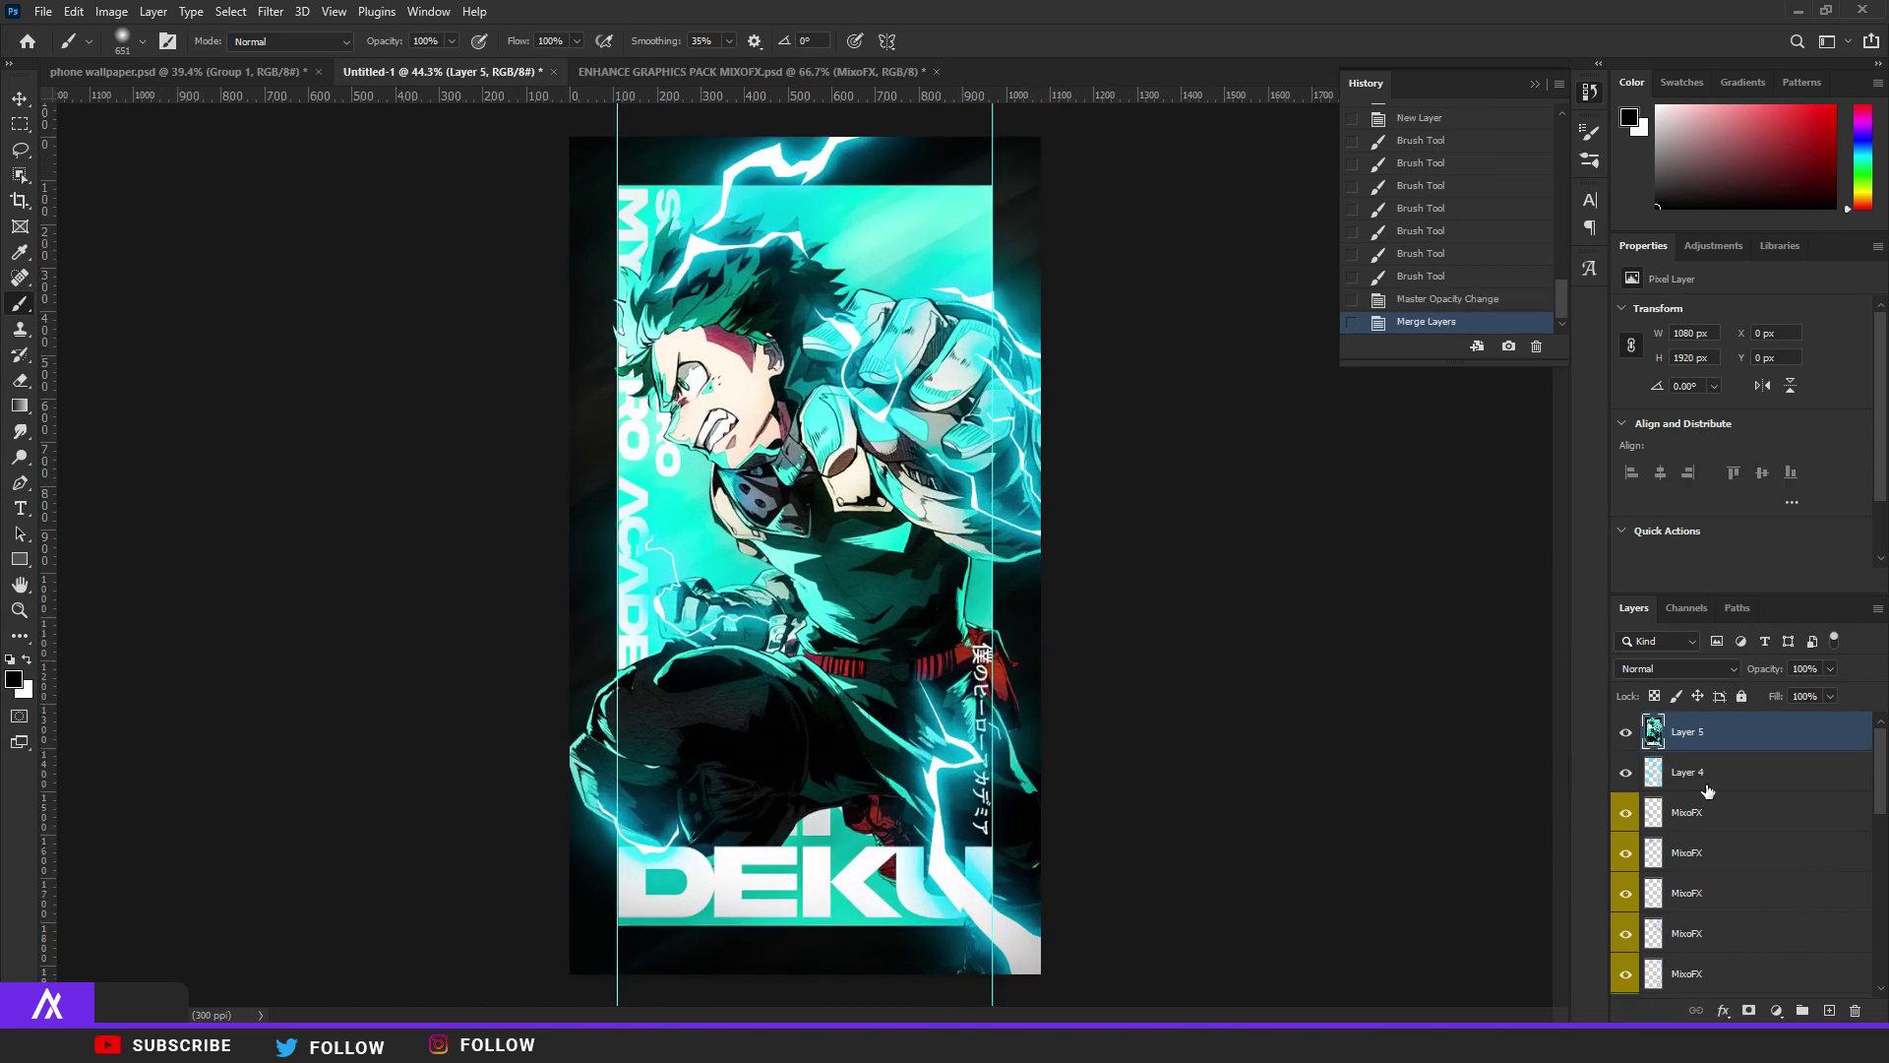
Add a Hue/Saturation adjustment layer with Hue -48 and mask its effect off the character's face and body with black.
click(1776, 1011)
click(1761, 815)
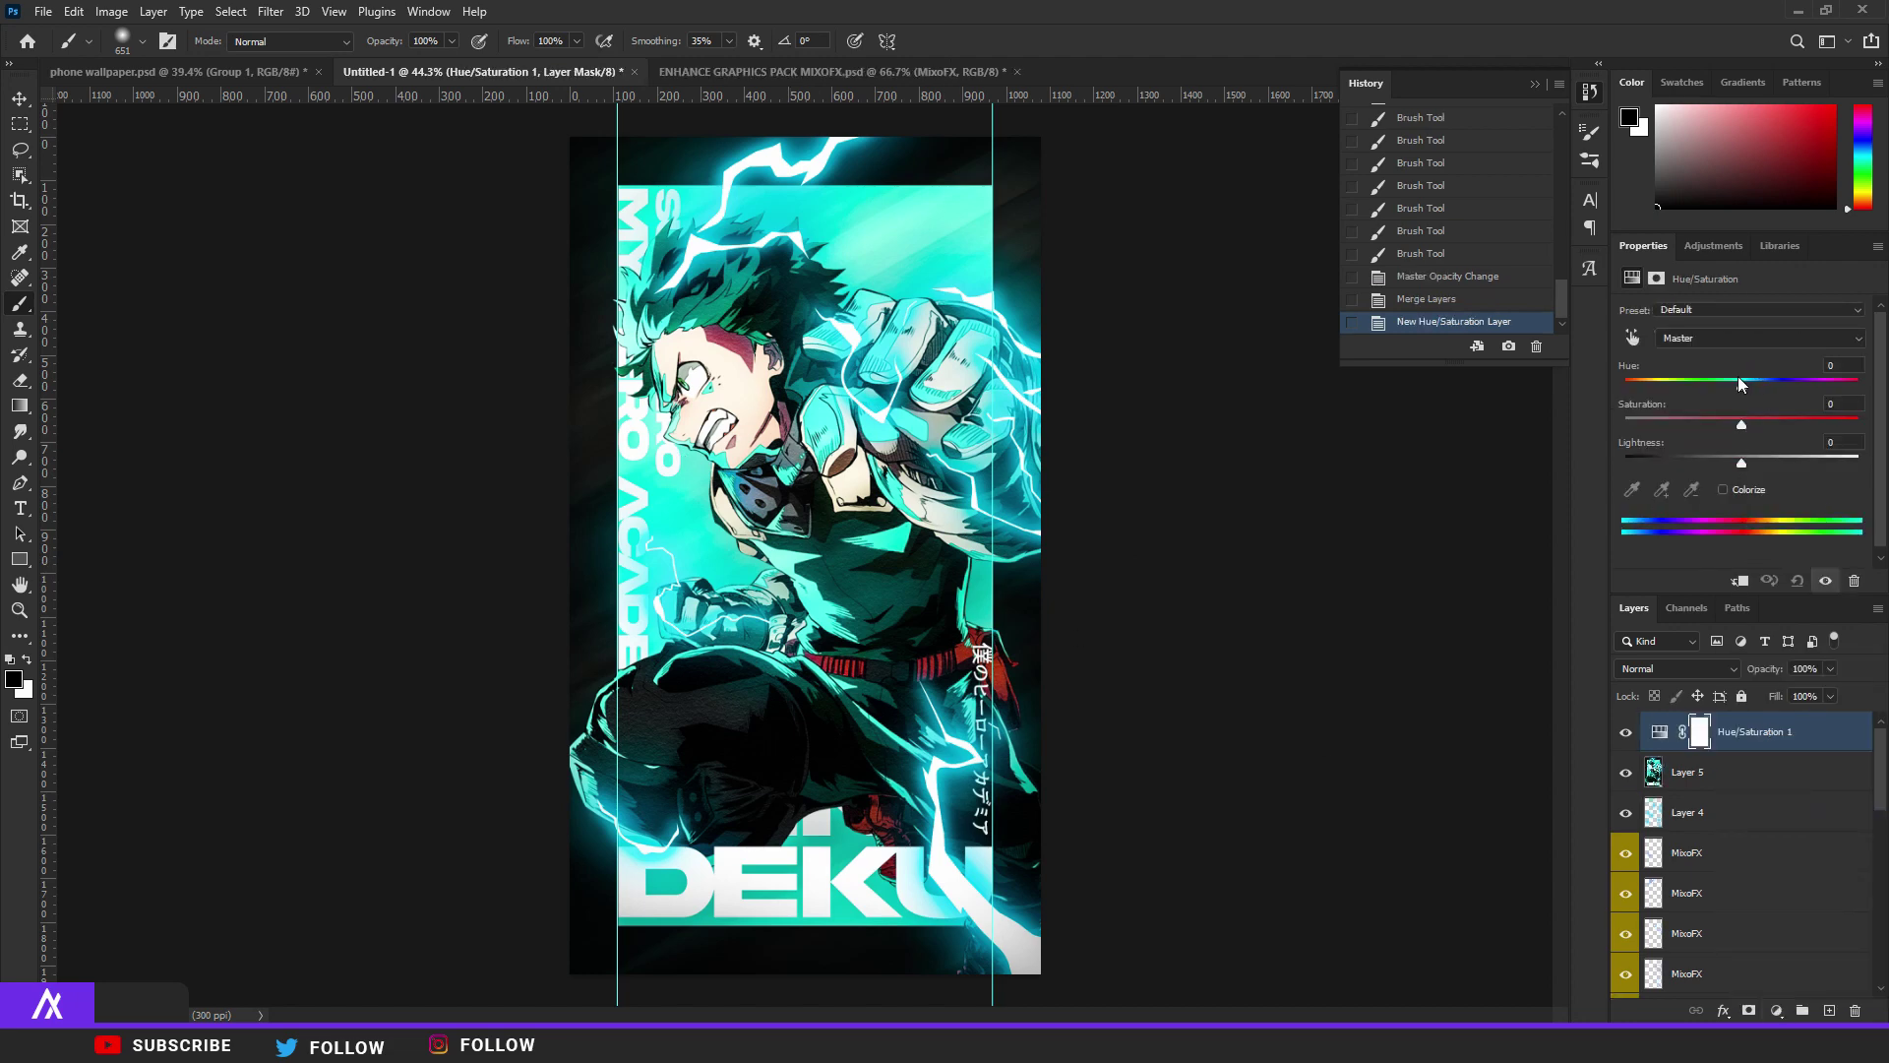
drag(1739, 380, 1686, 388)
click(1060, 601)
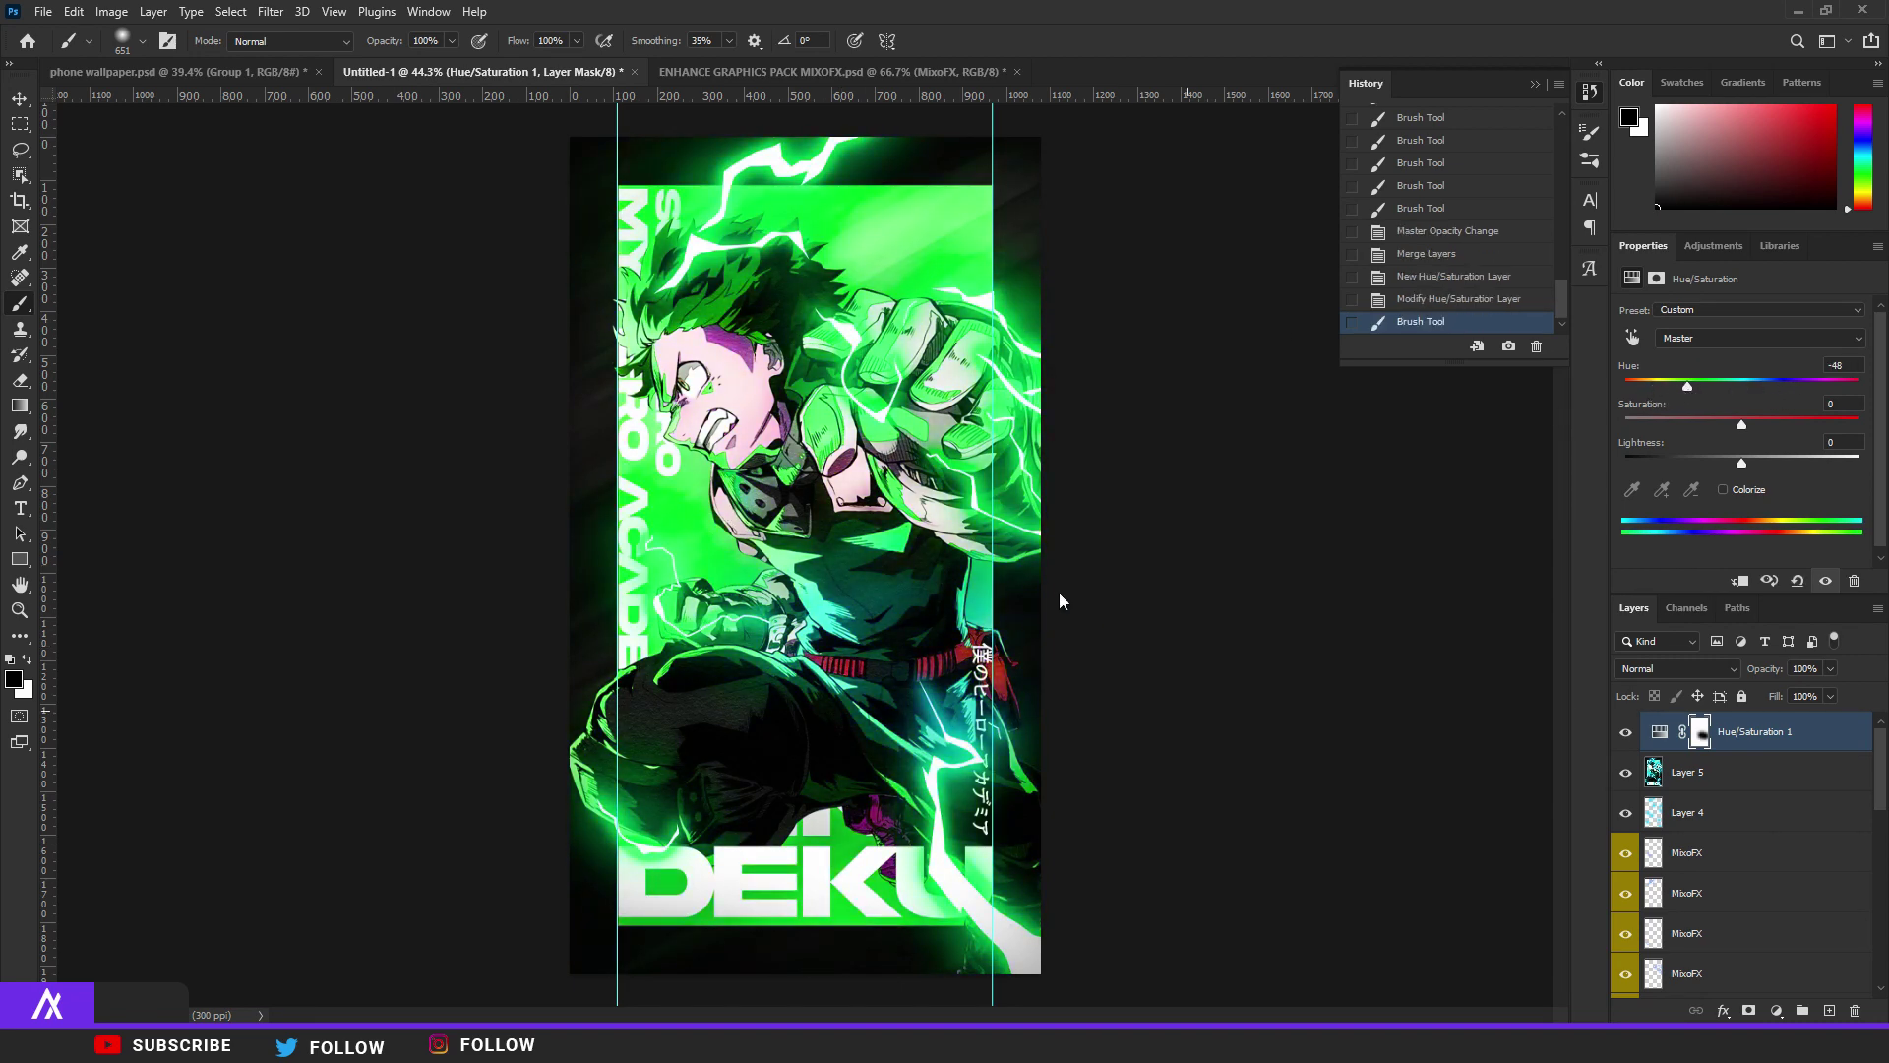
mouse_move(737, 384)
mouse_down()
mouse_move(807, 433)
mouse_move(940, 672)
mouse_up()
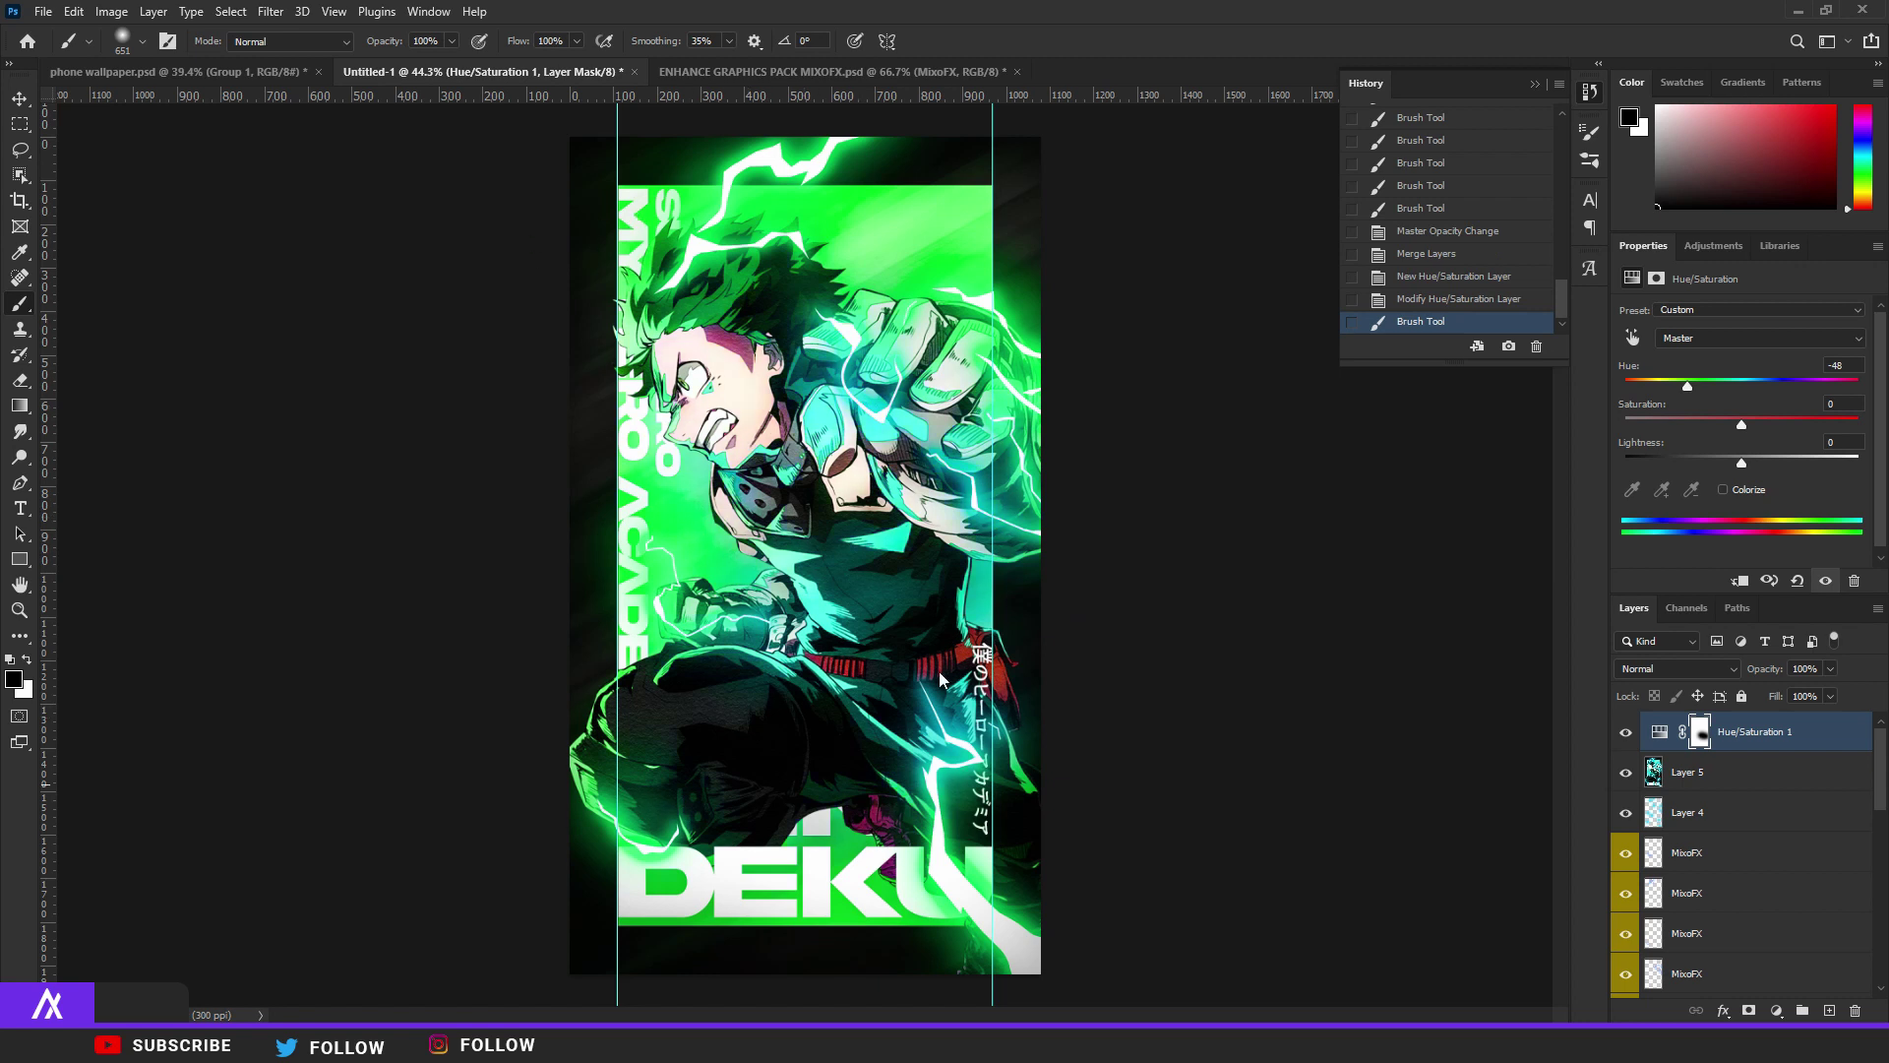
Set the Hue/Saturation layer's opacity to 39% and its Hue to +43.
click(1831, 670)
click(1779, 695)
drag(1686, 386, 1792, 407)
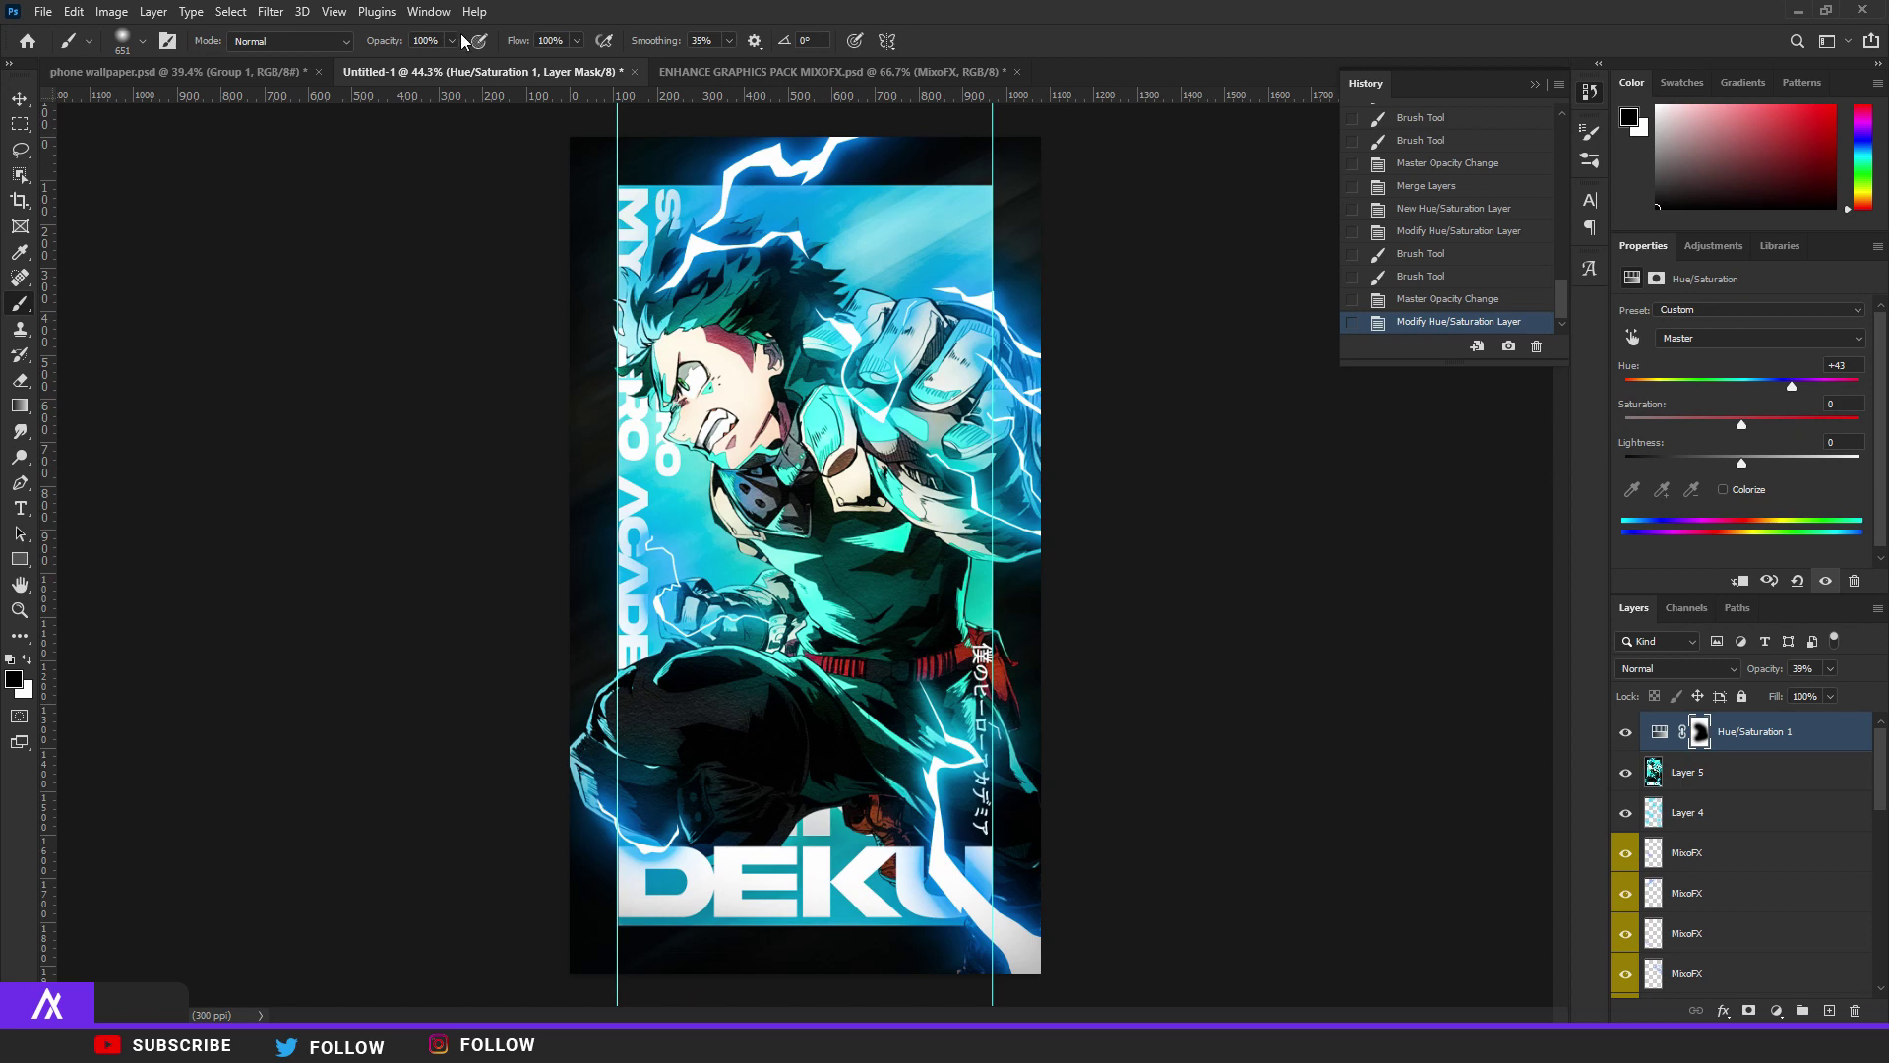
Compare the artwork with the open phone wallpaper document and inspect the recoloured lightning and background up close.
click(278, 70)
click(377, 71)
click(285, 72)
click(380, 69)
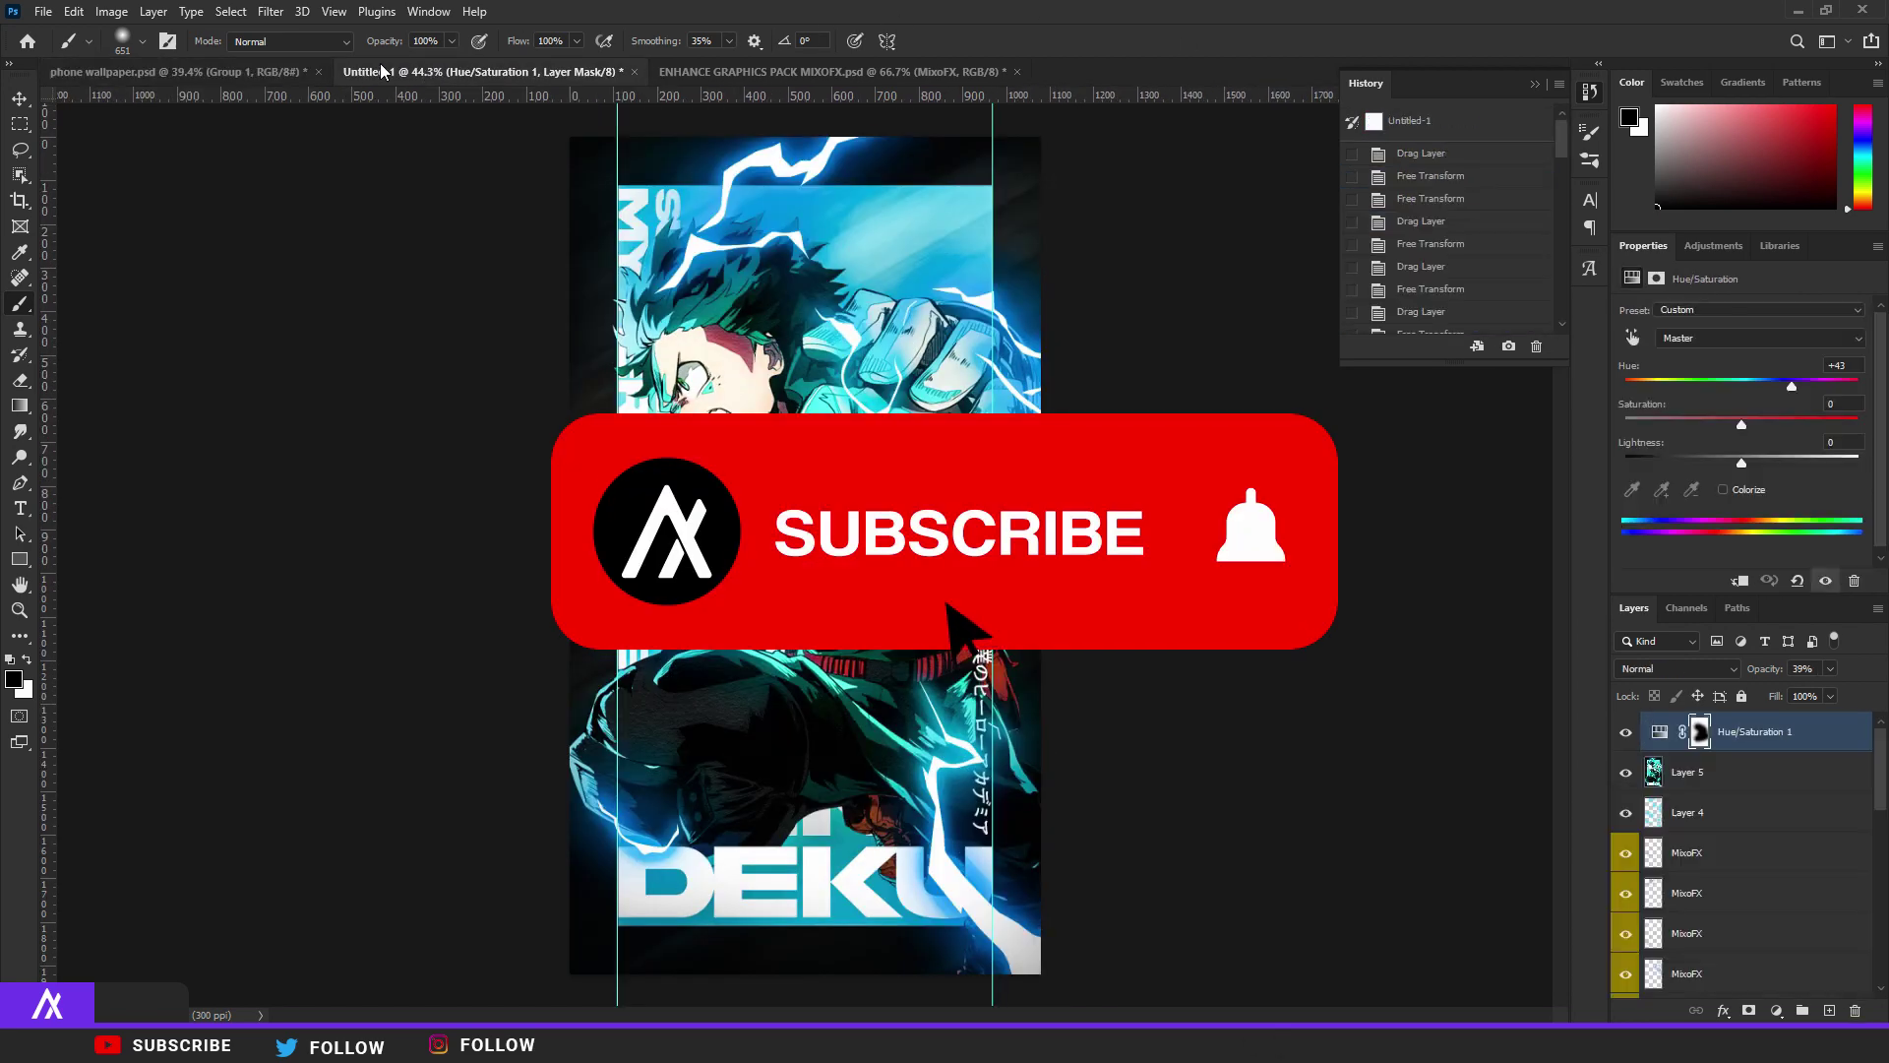
click(189, 65)
click(397, 67)
scroll(675, 320, up, 5)
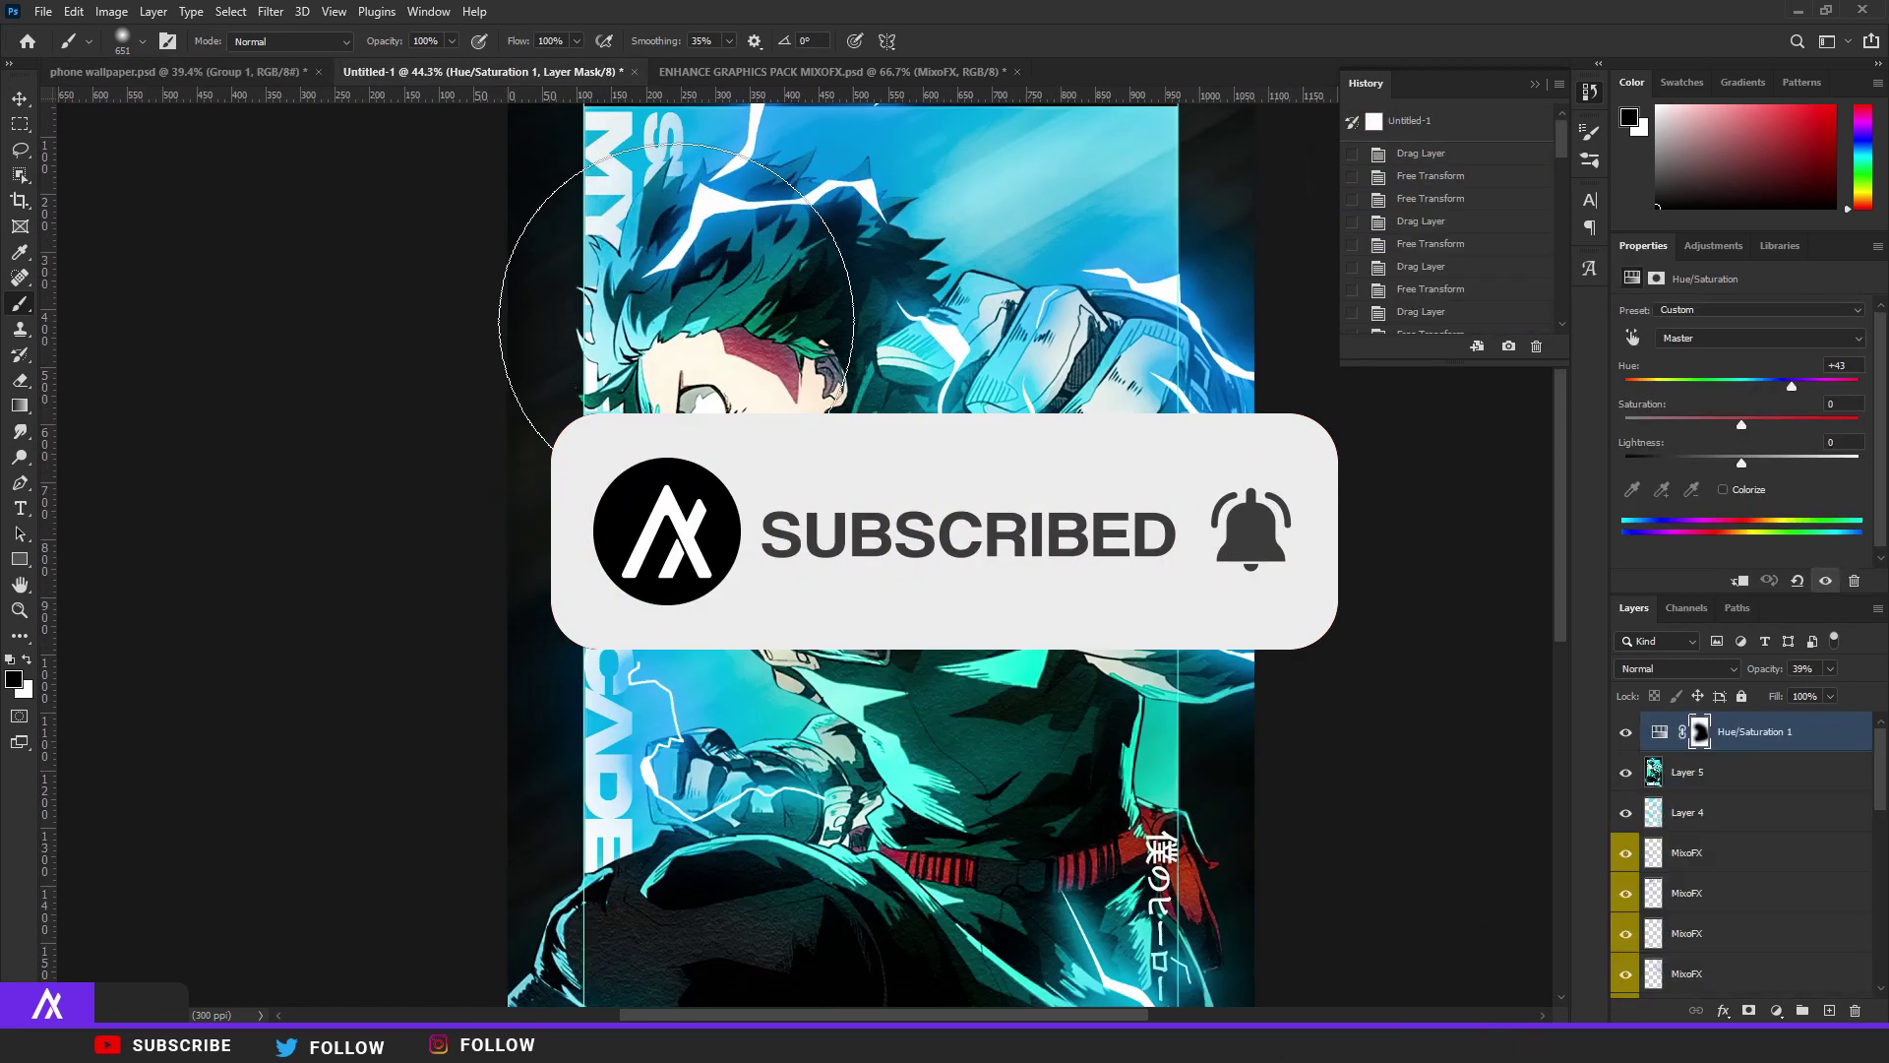
scroll(599, 479, down, 2)
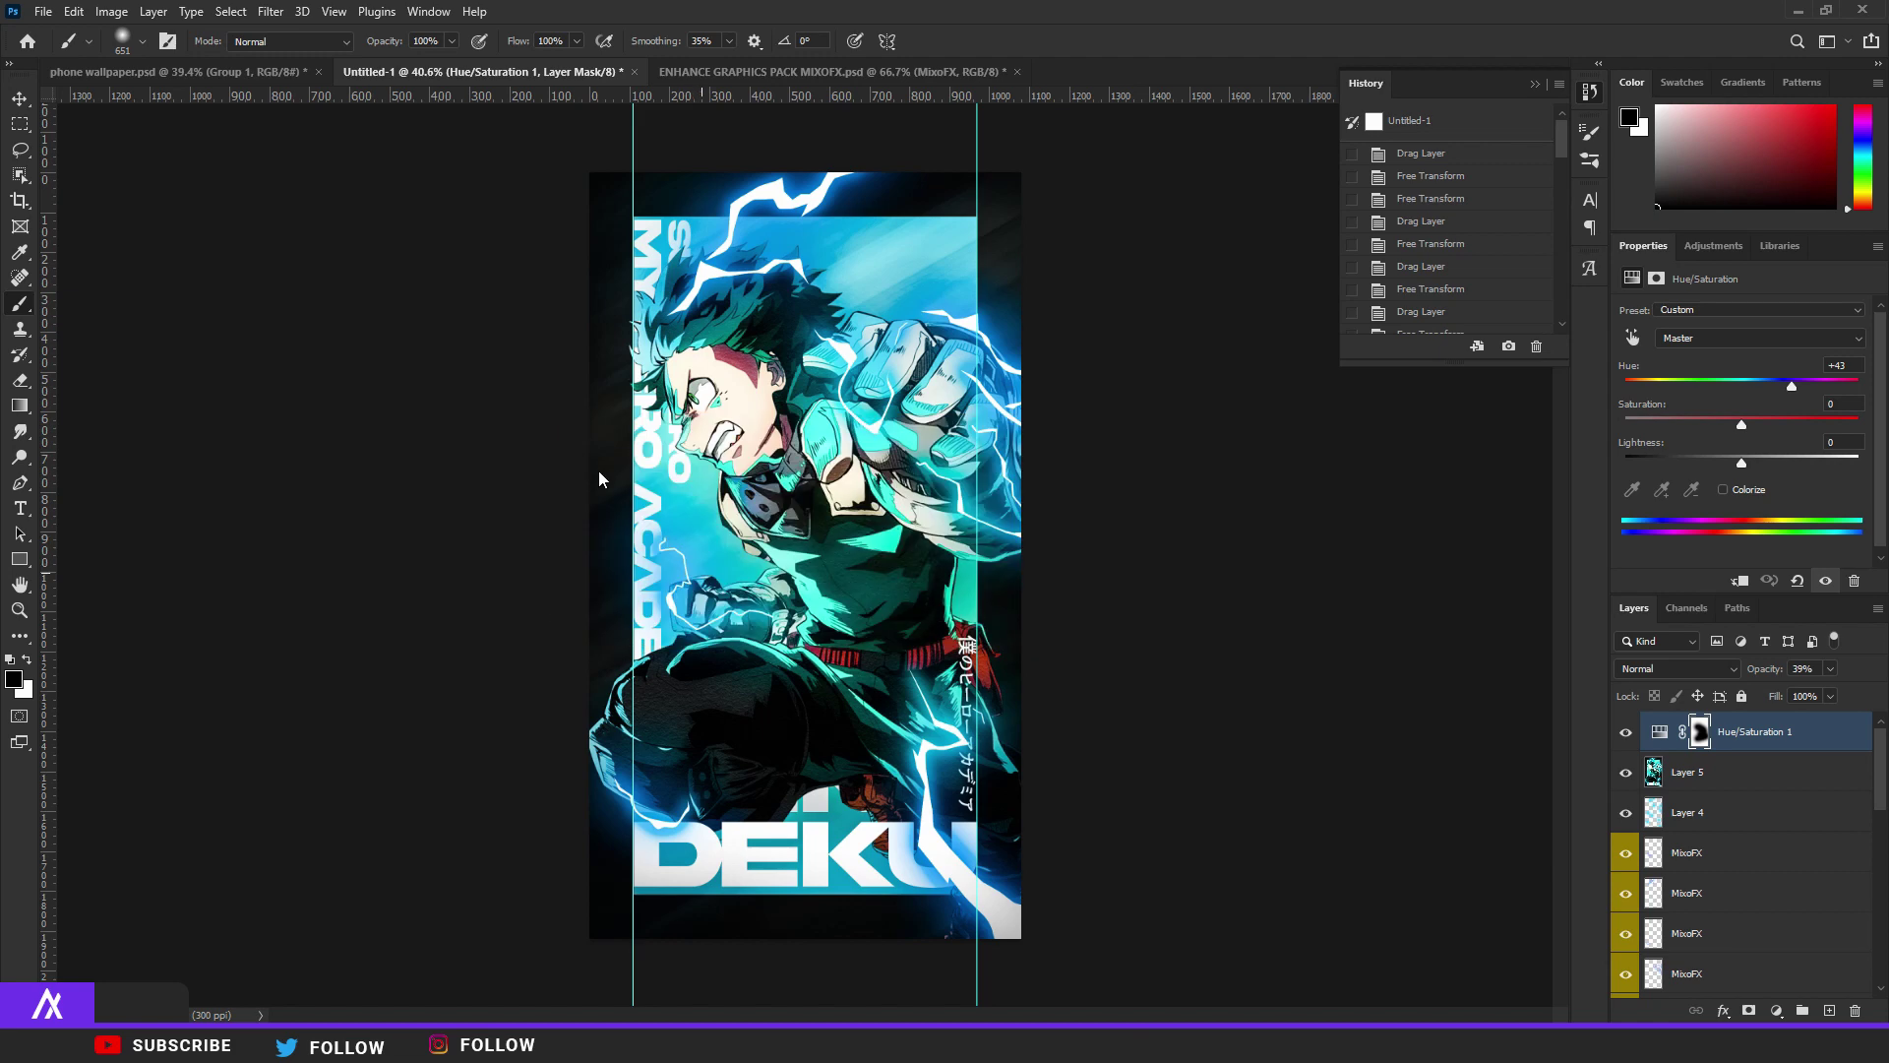
Switch to the ENHANCE GRAPHICS PACK document, hide the Lightning group and expand the Flares group.
click(856, 79)
click(1662, 819)
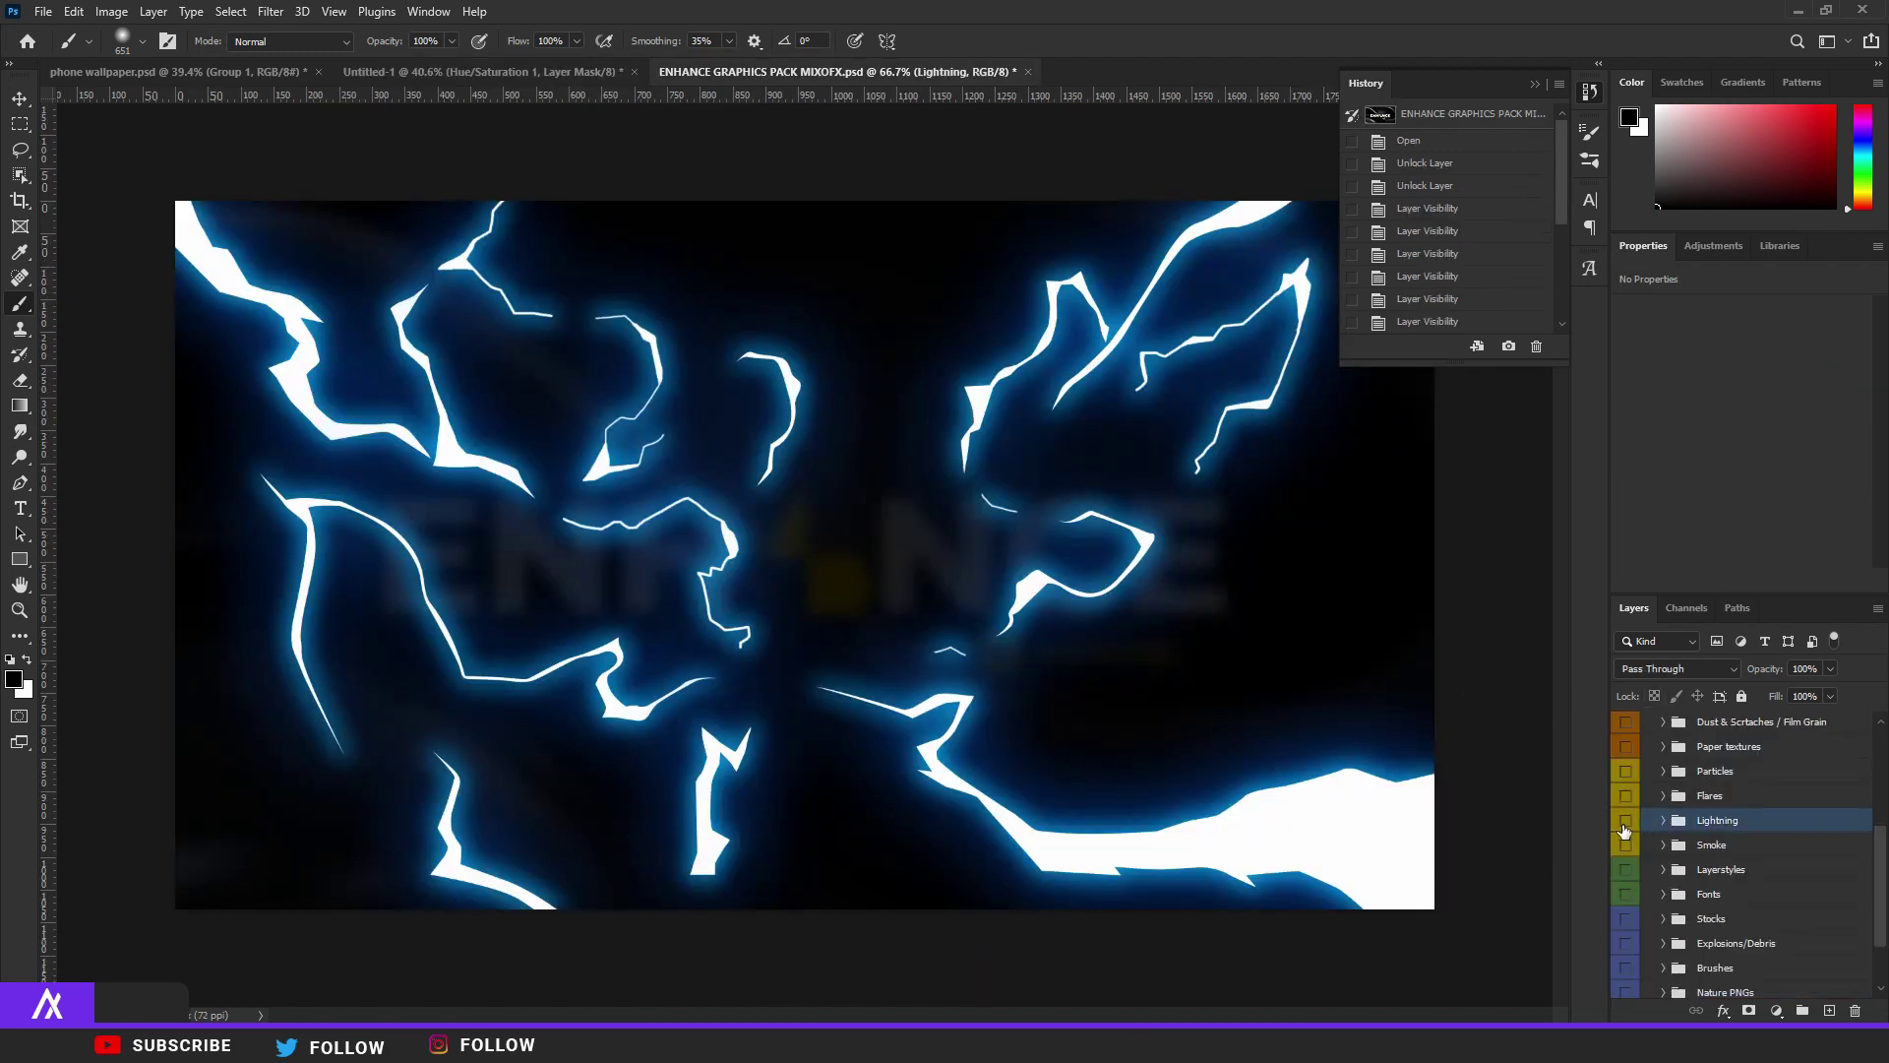
click(1625, 820)
click(1661, 799)
click(1661, 799)
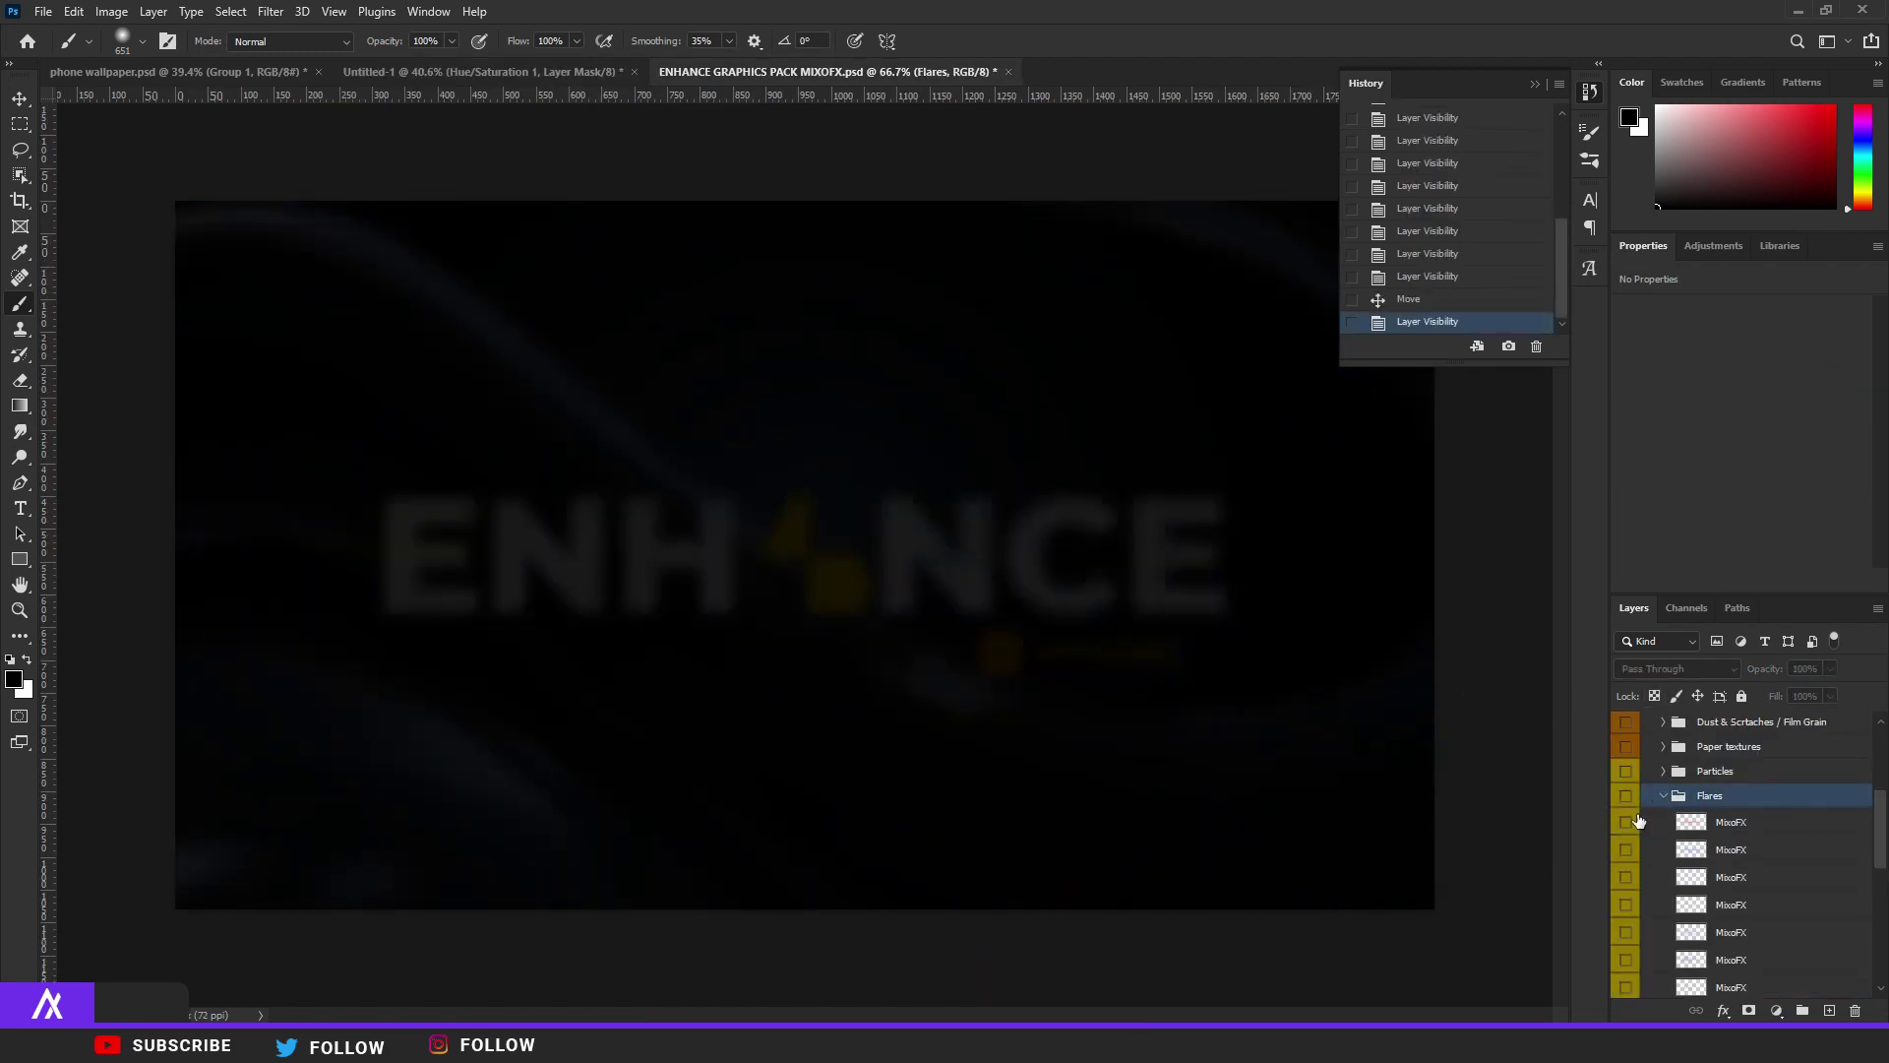
Preview the flares in the pack and bring a blue horizontal flare into the Deku wallpaper over the face.
click(1625, 822)
click(1625, 821)
click(1625, 849)
click(1625, 849)
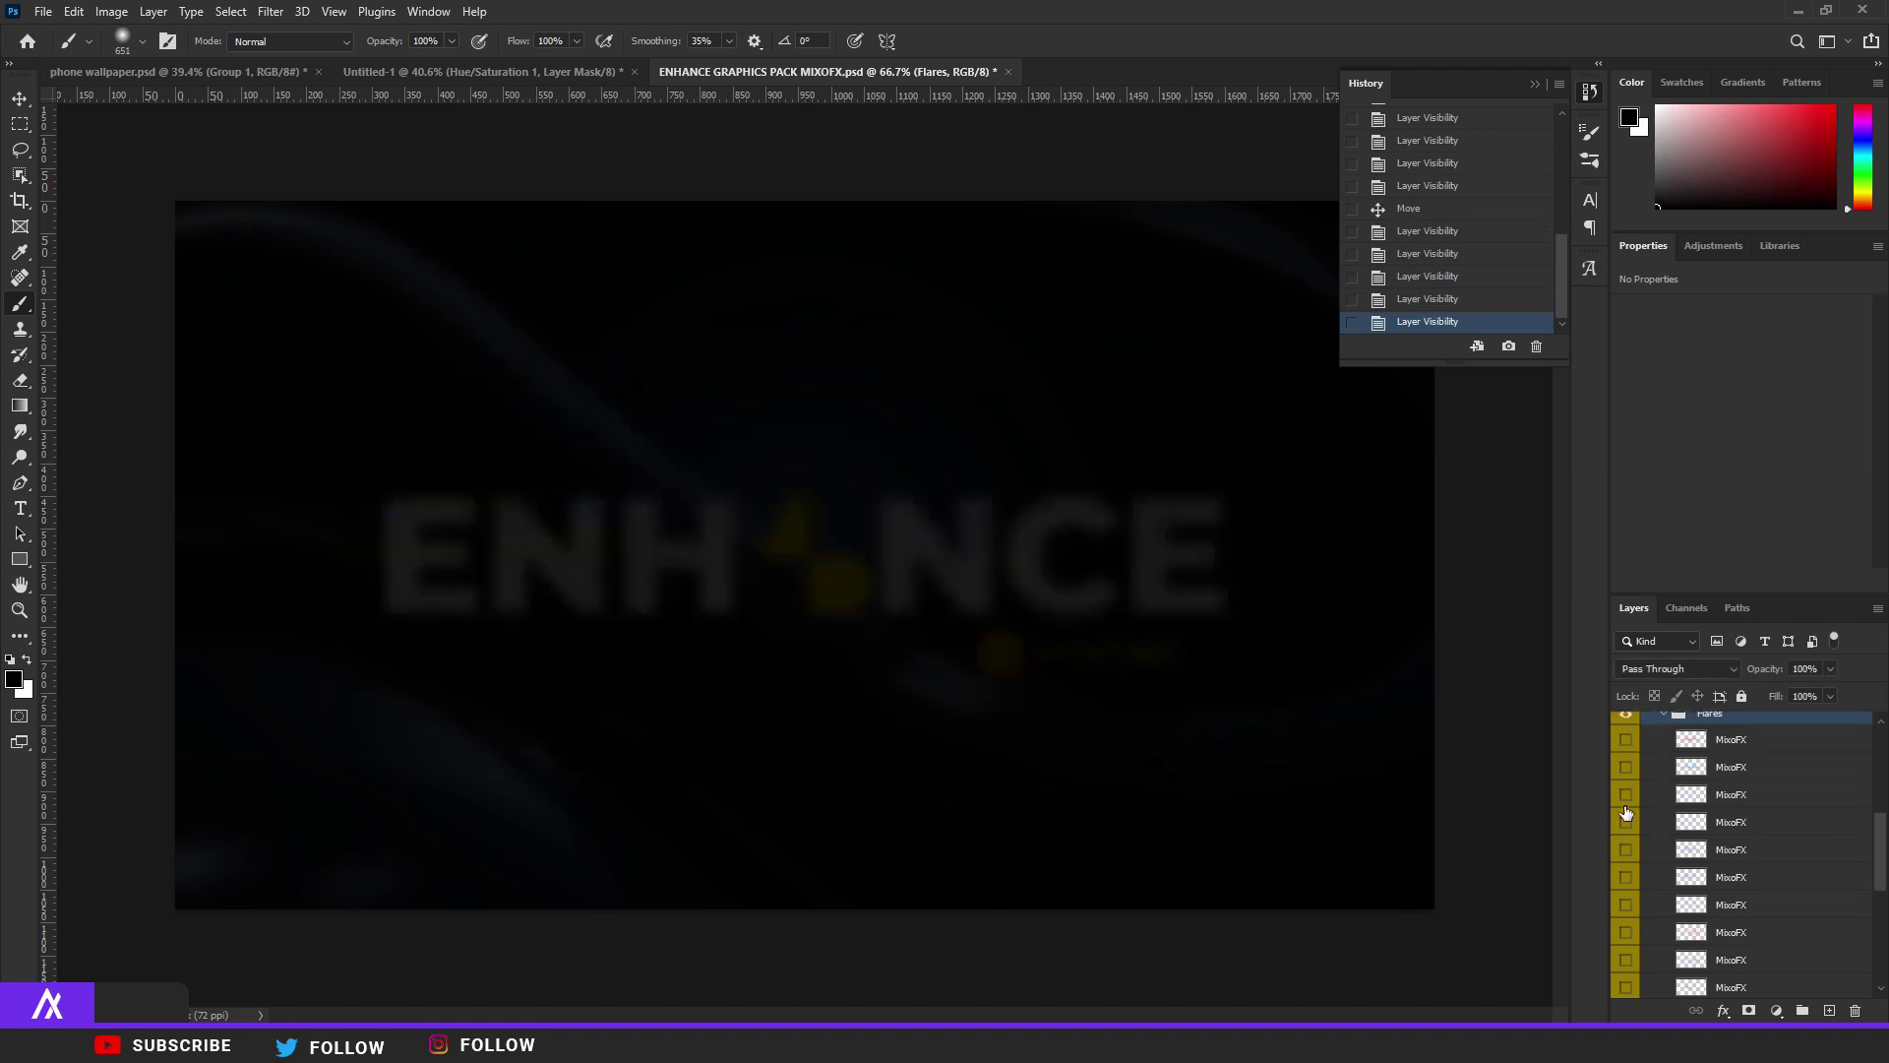
click(1625, 821)
click(1625, 822)
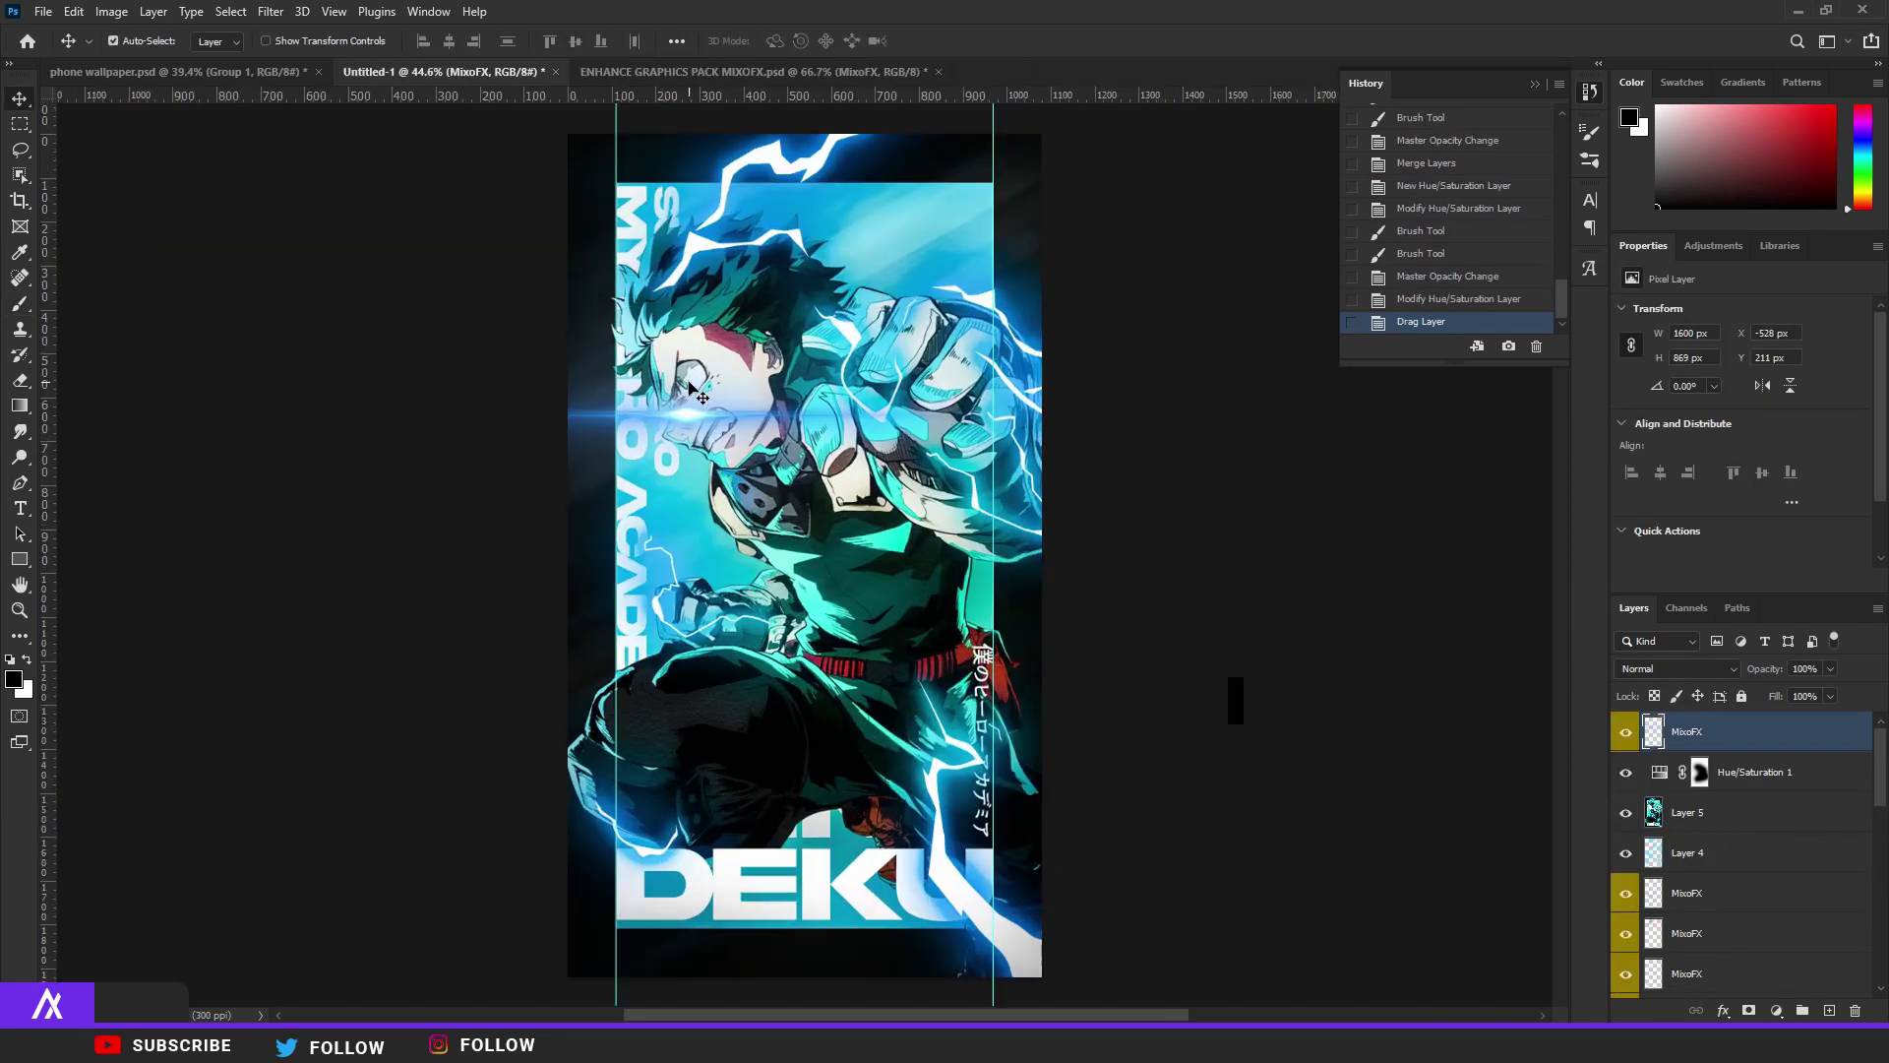
Scale the blue flare down to about 35% and position it over the character's eye.
scroll(695, 394, up, 5)
key(ctrl+t)
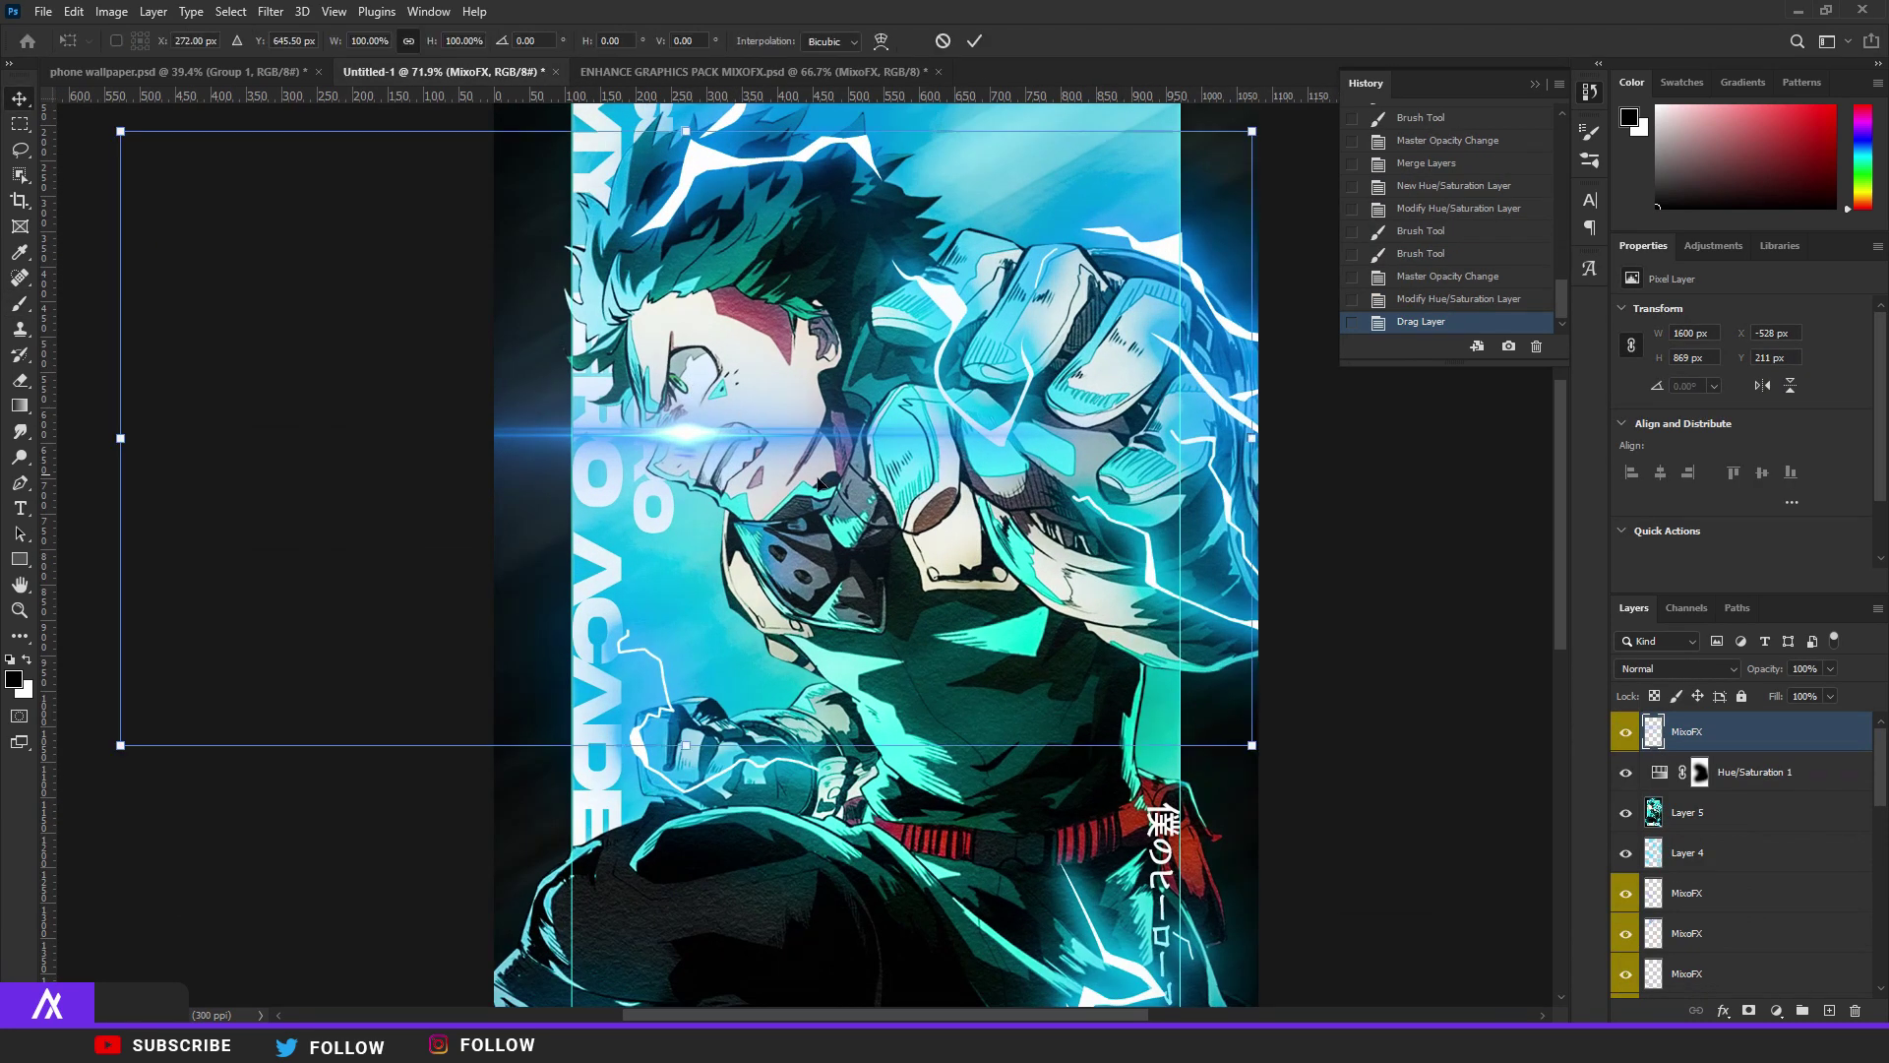
drag(1256, 743, 885, 545)
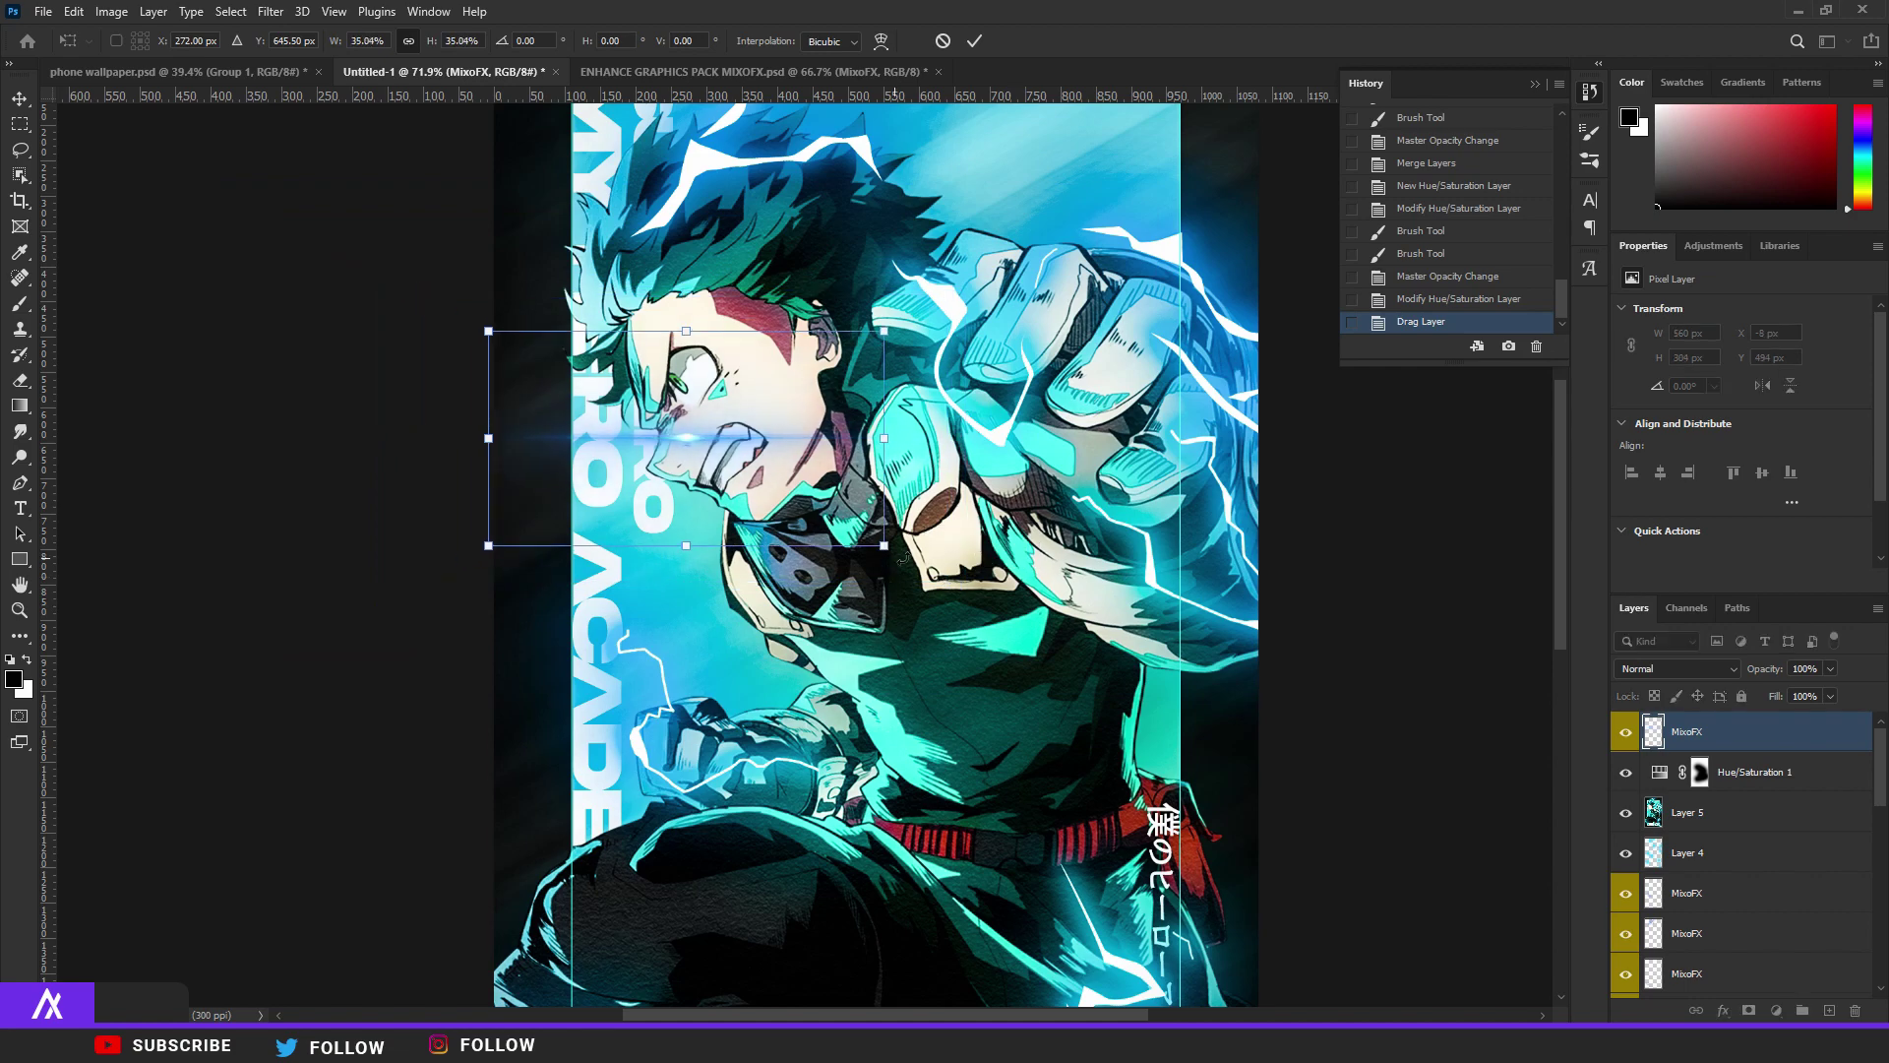
drag(743, 474, 783, 414)
scroll(689, 384, up, 8)
key(Return)
scroll(784, 456, down, 5)
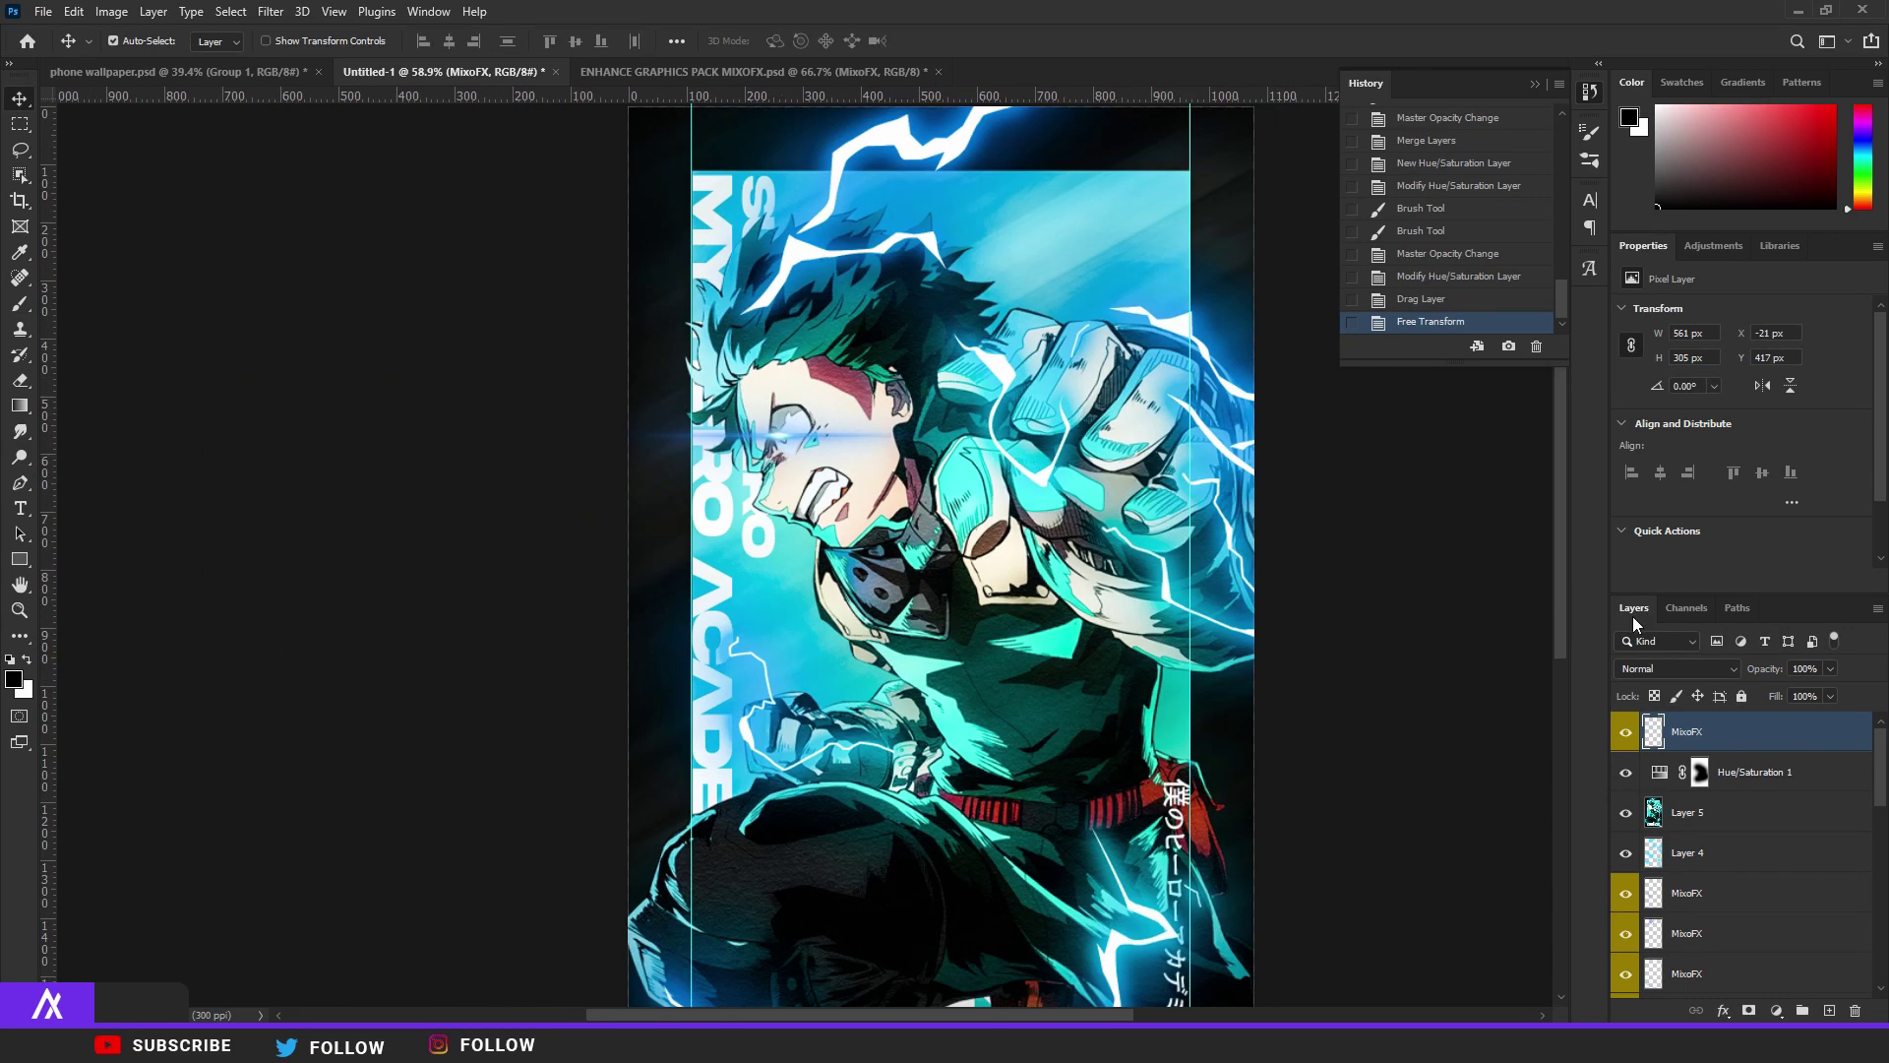
Set the eye flare layer's blend mode to Screen and check the glow up close and at full view.
click(1663, 669)
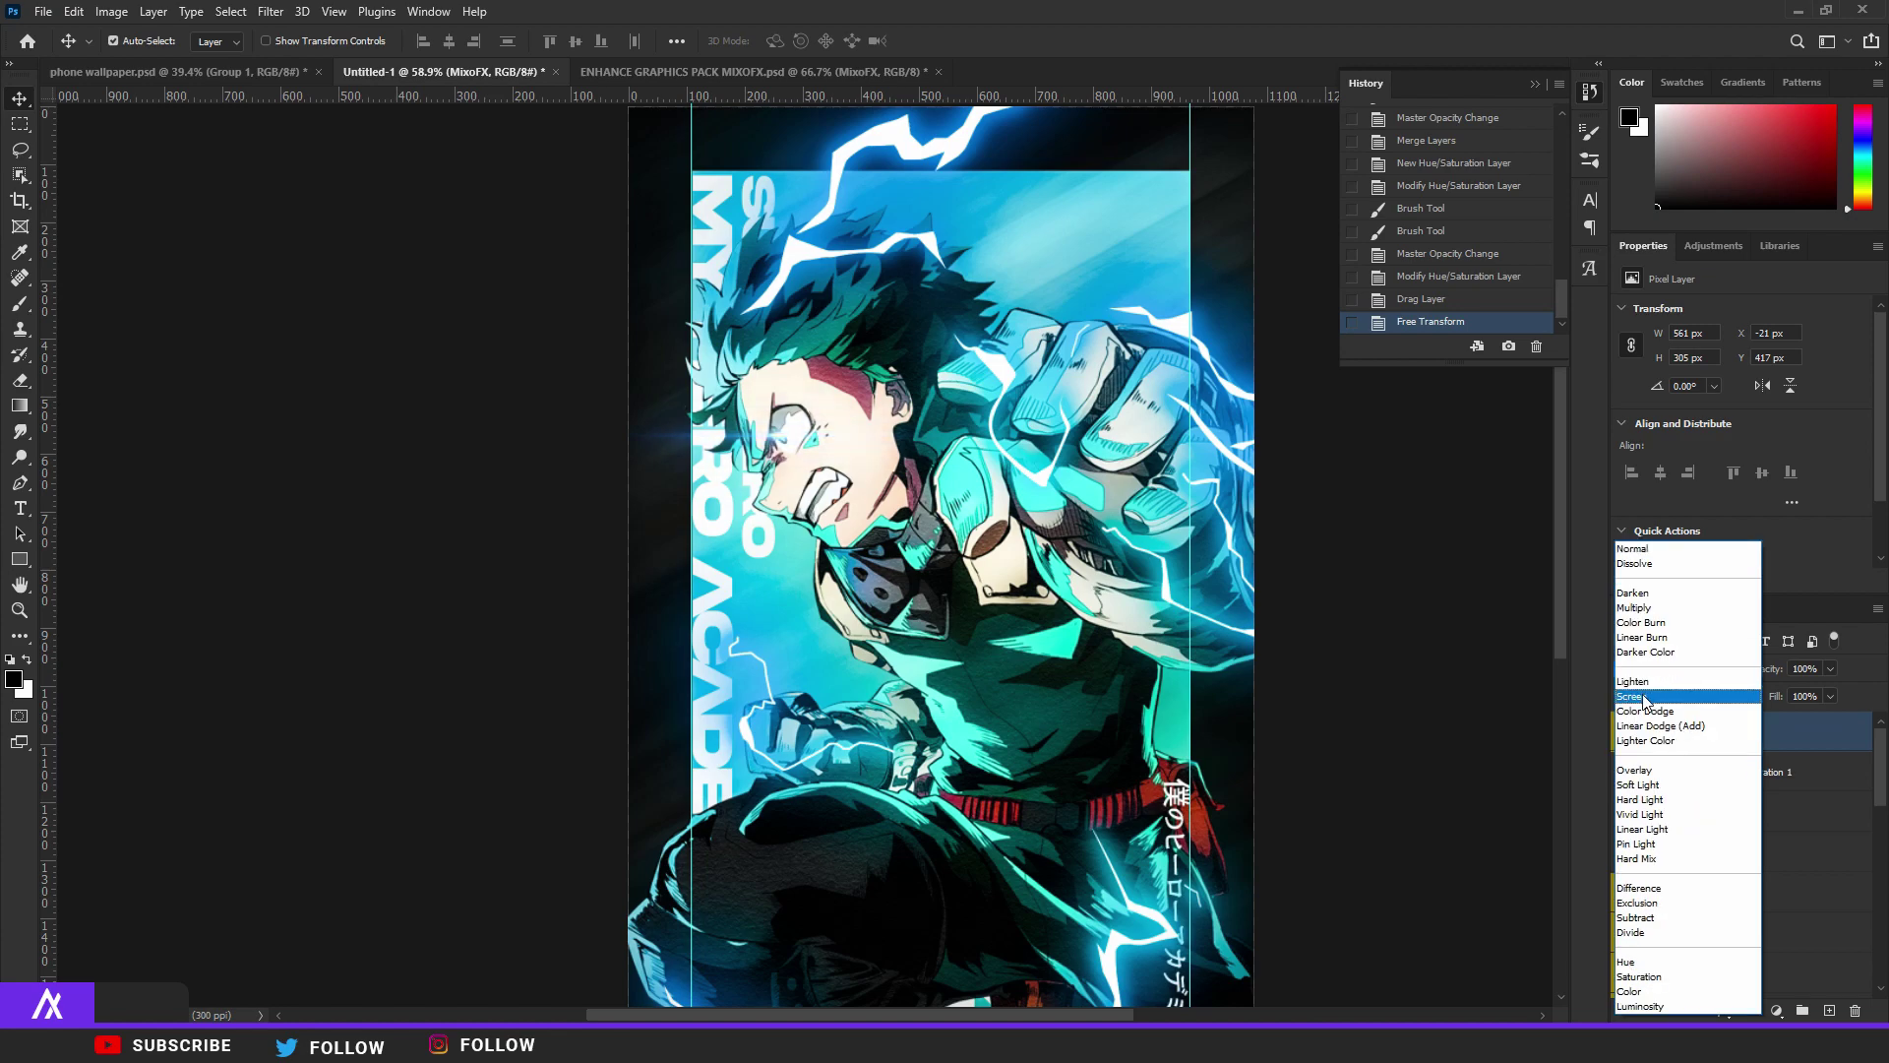
click(1641, 696)
scroll(787, 369, up, 5)
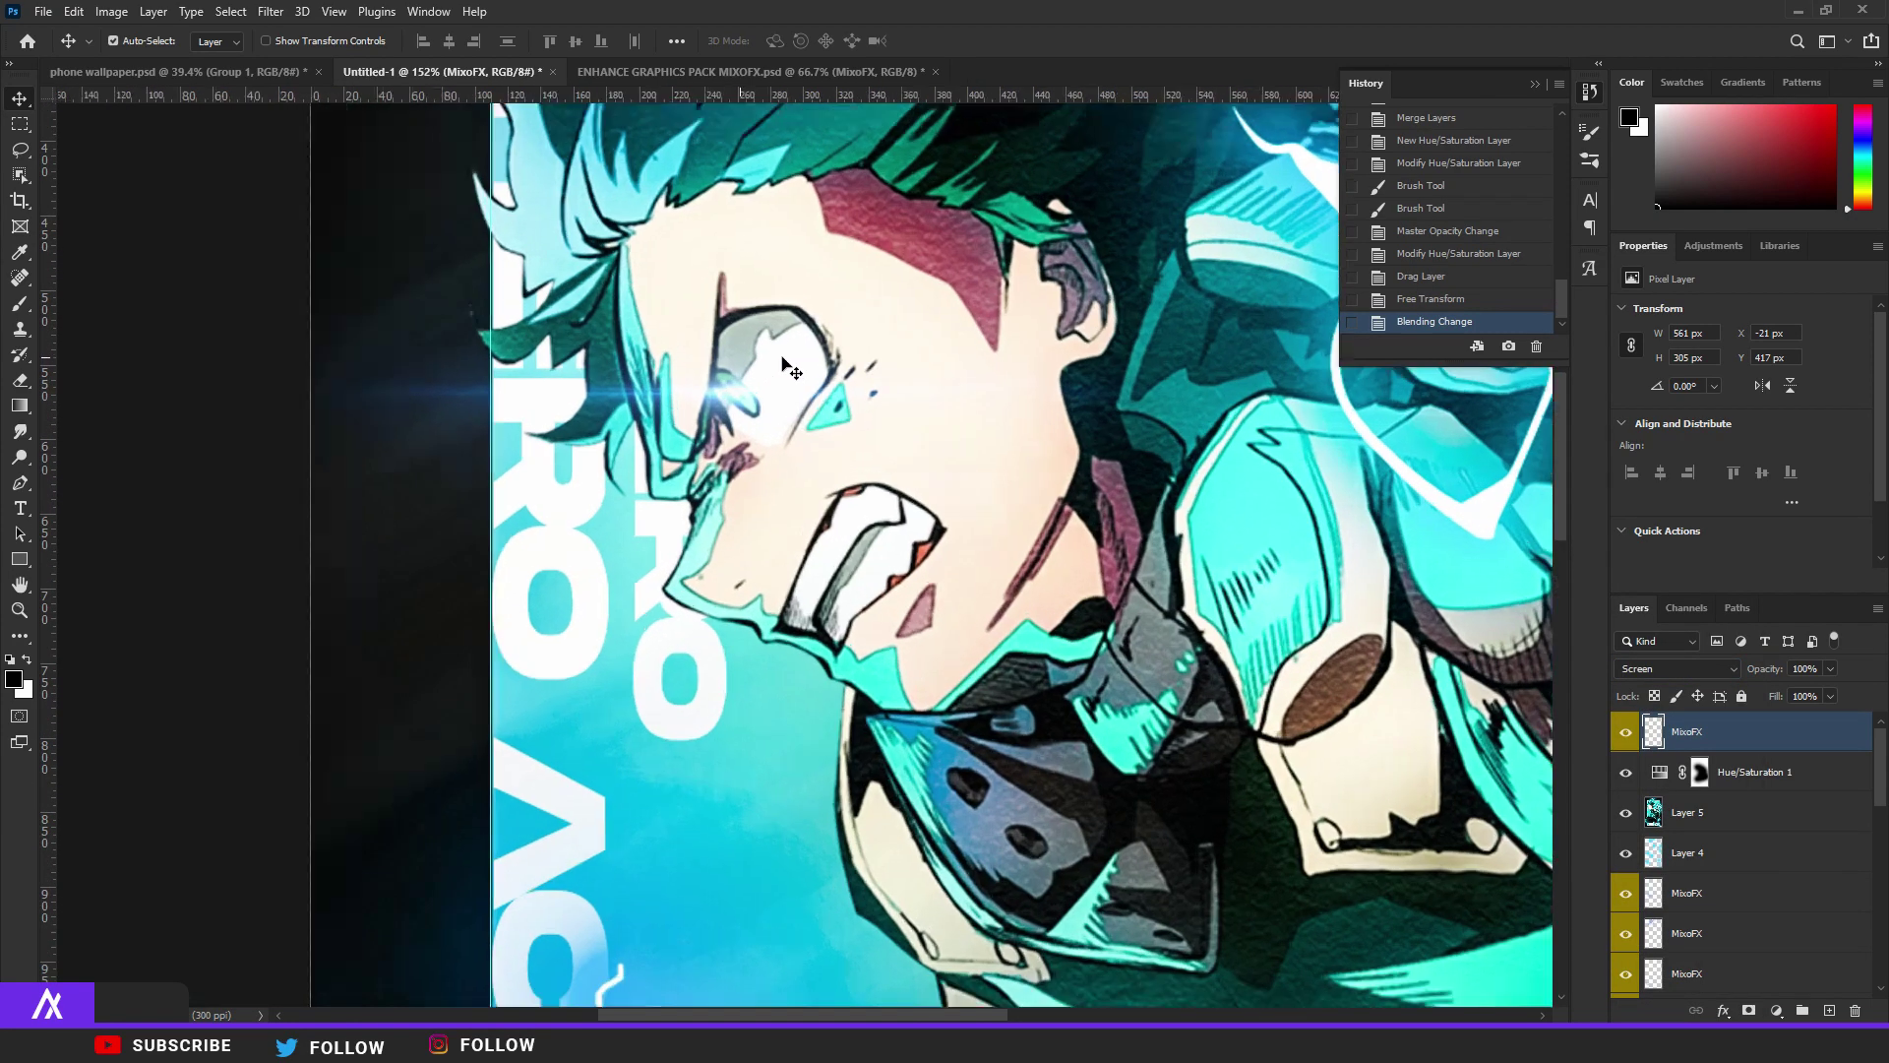
scroll(785, 366, down, 3)
scroll(768, 428, down, 4)
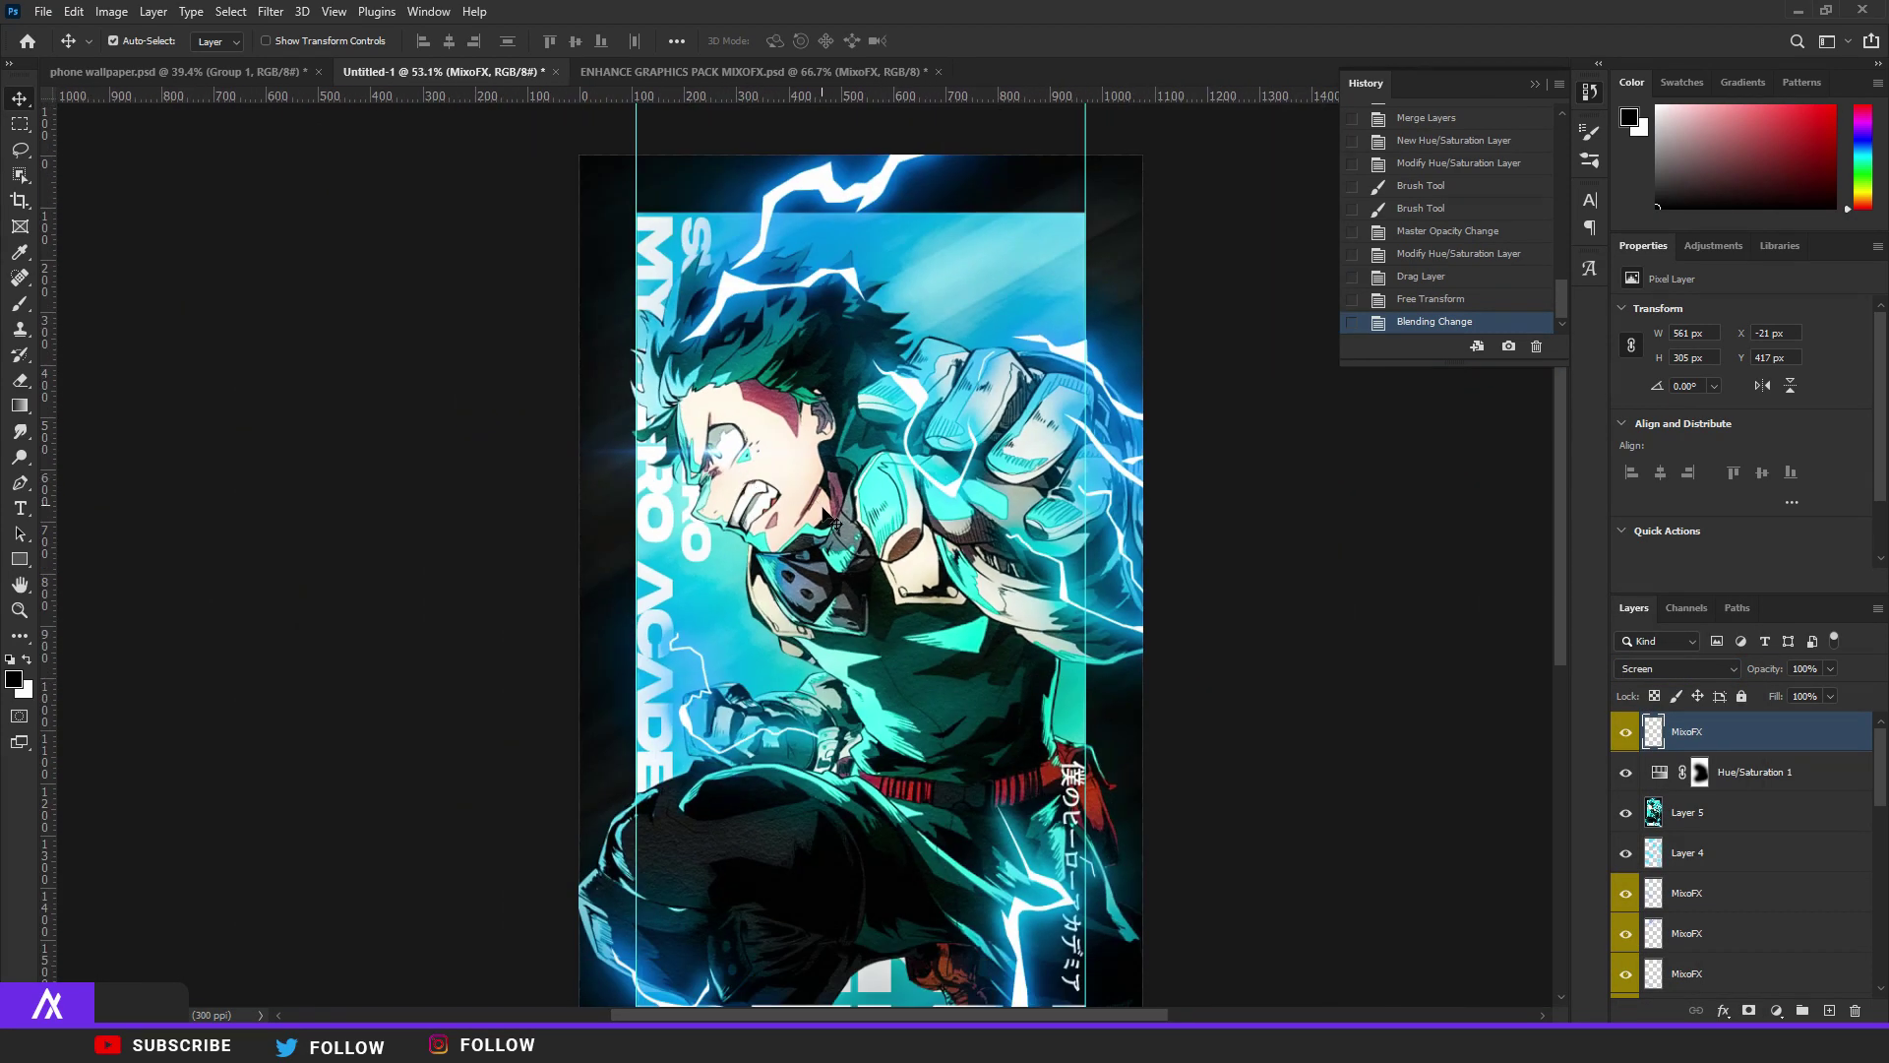
scroll(827, 518, down, 2)
scroll(822, 527, up, 1)
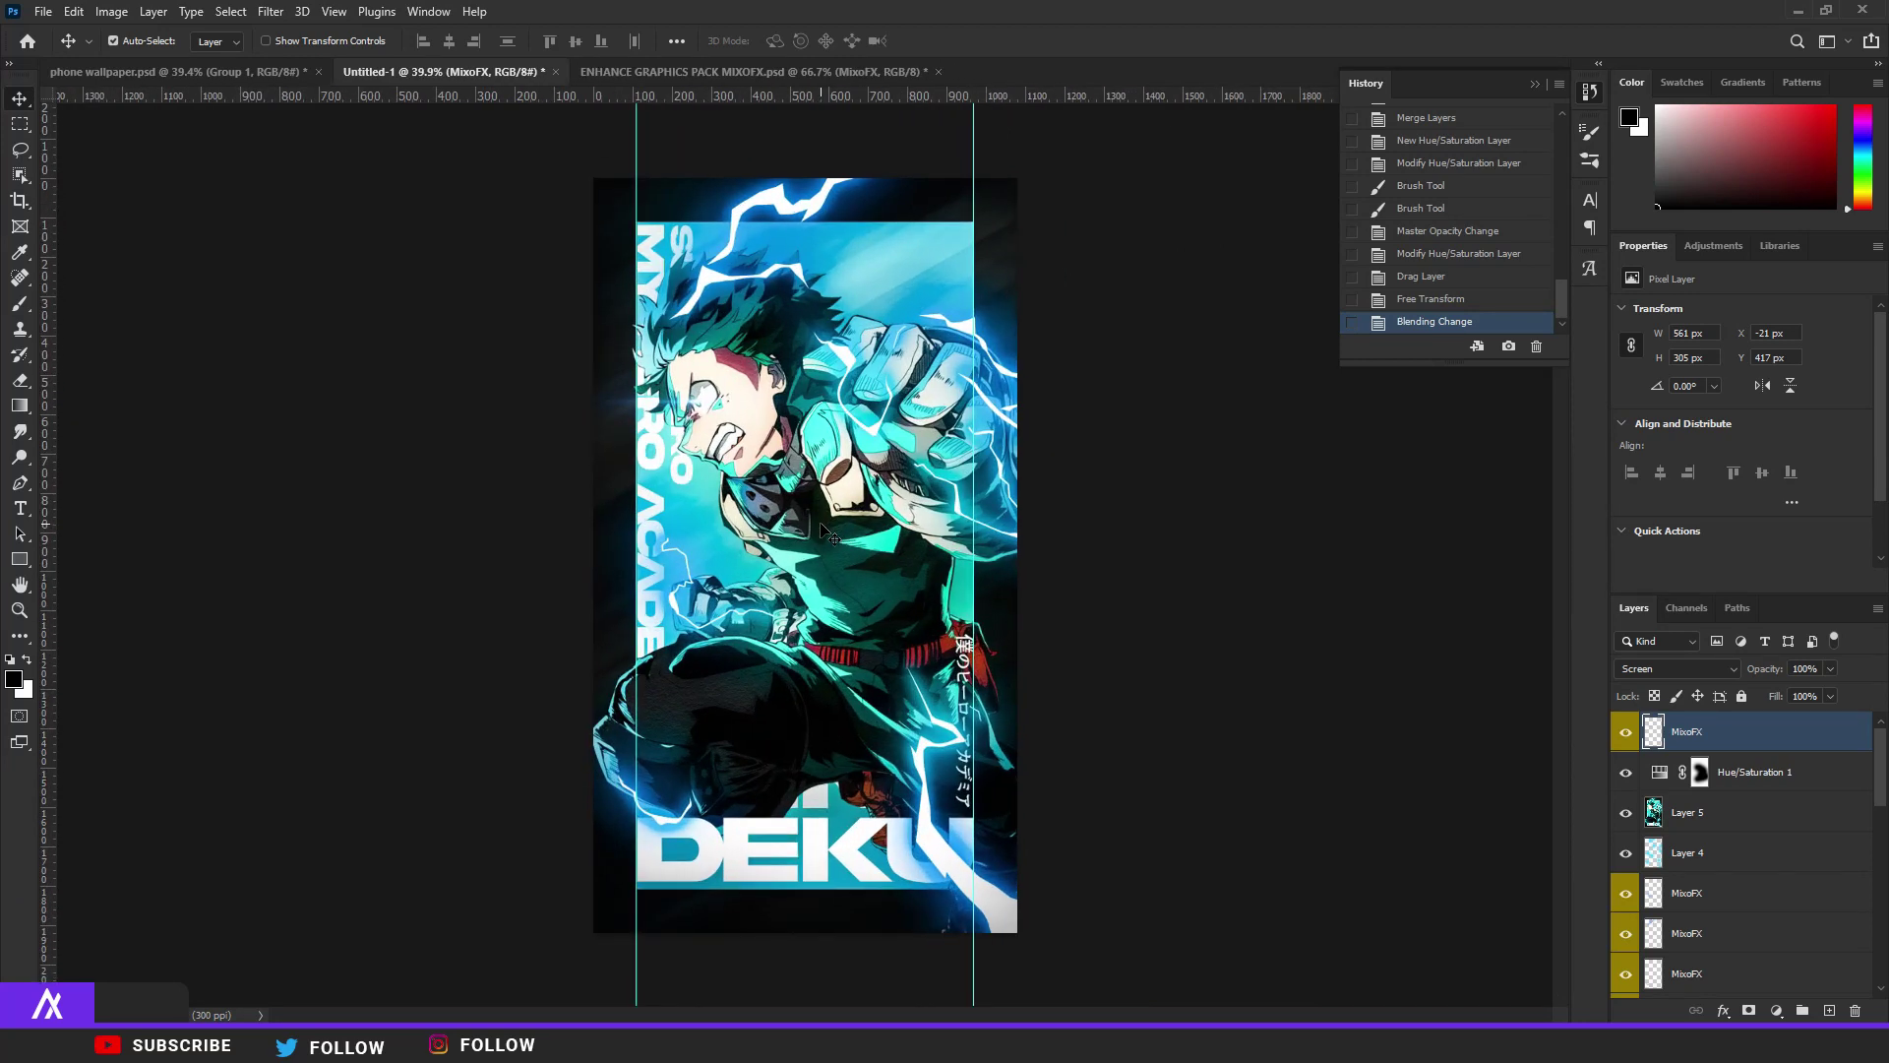
Remove both vertical guides from the wallpaper canvas.
drag(973, 236, 944, 96)
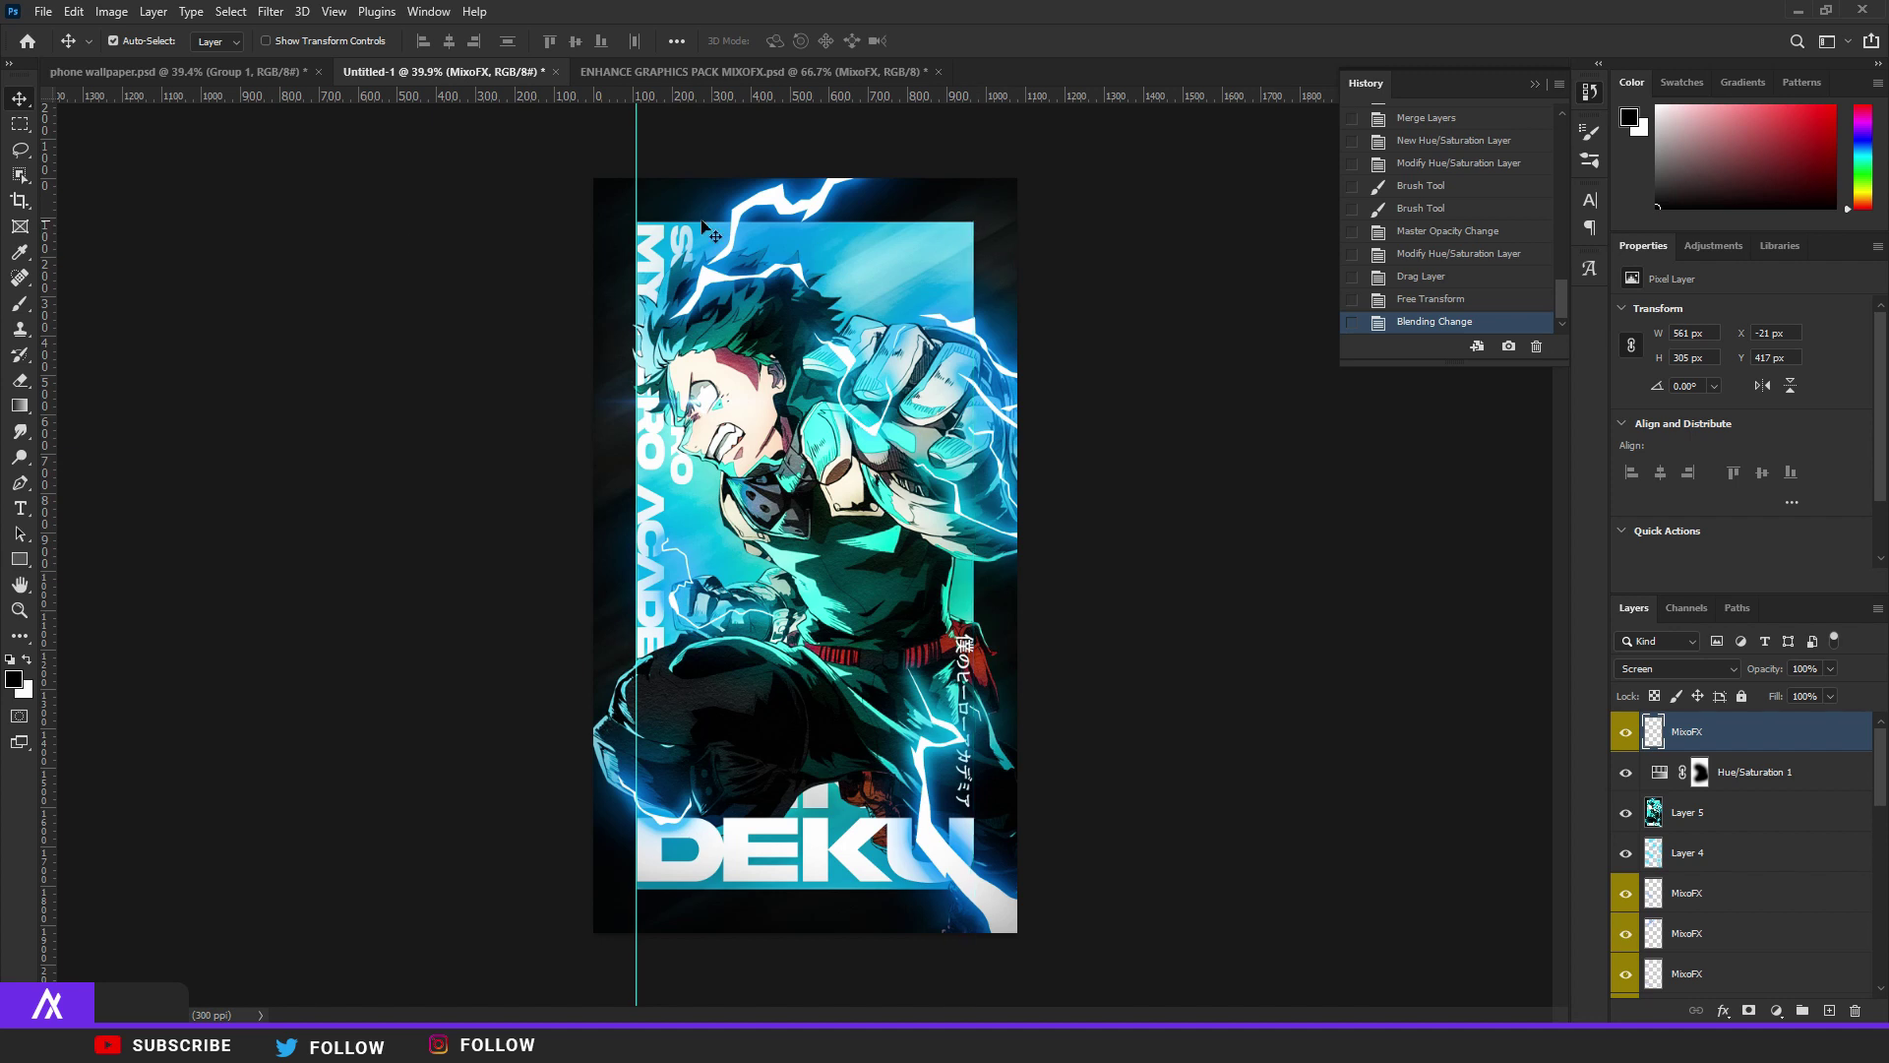
click(630, 225)
drag(636, 224, 49, 287)
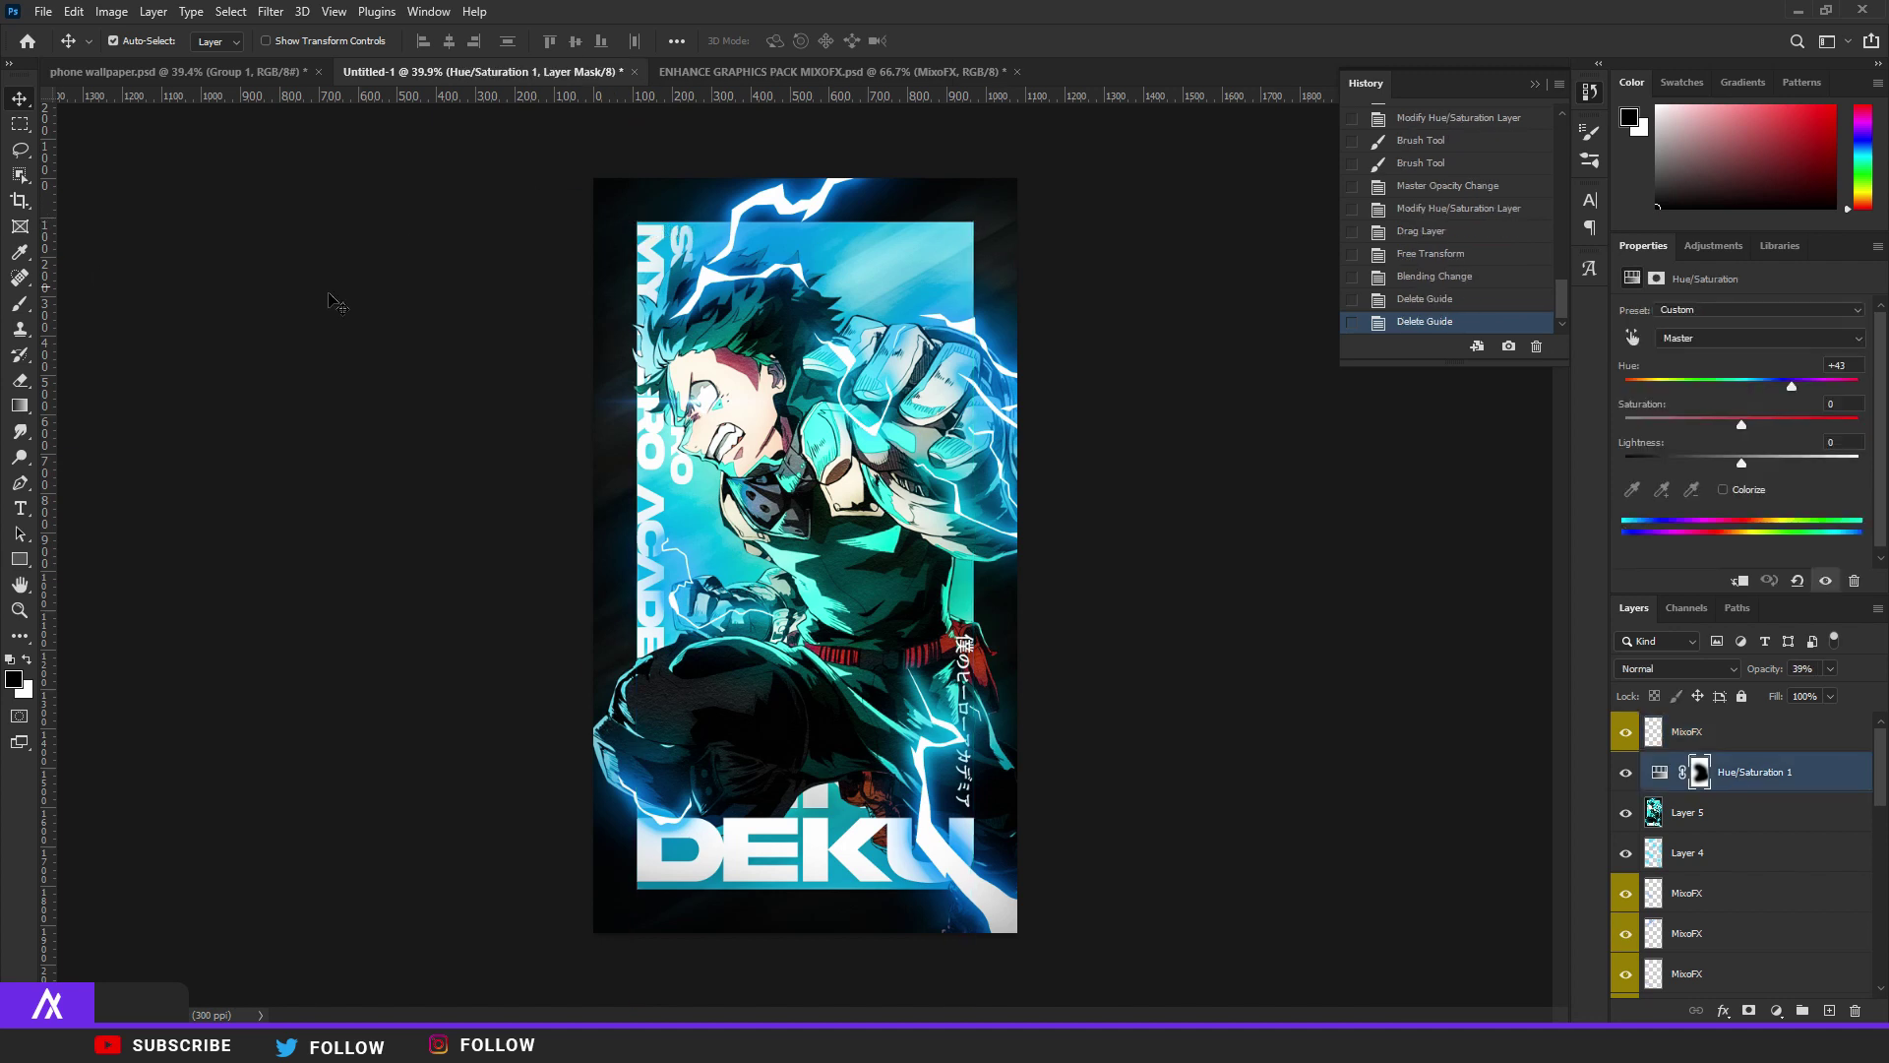